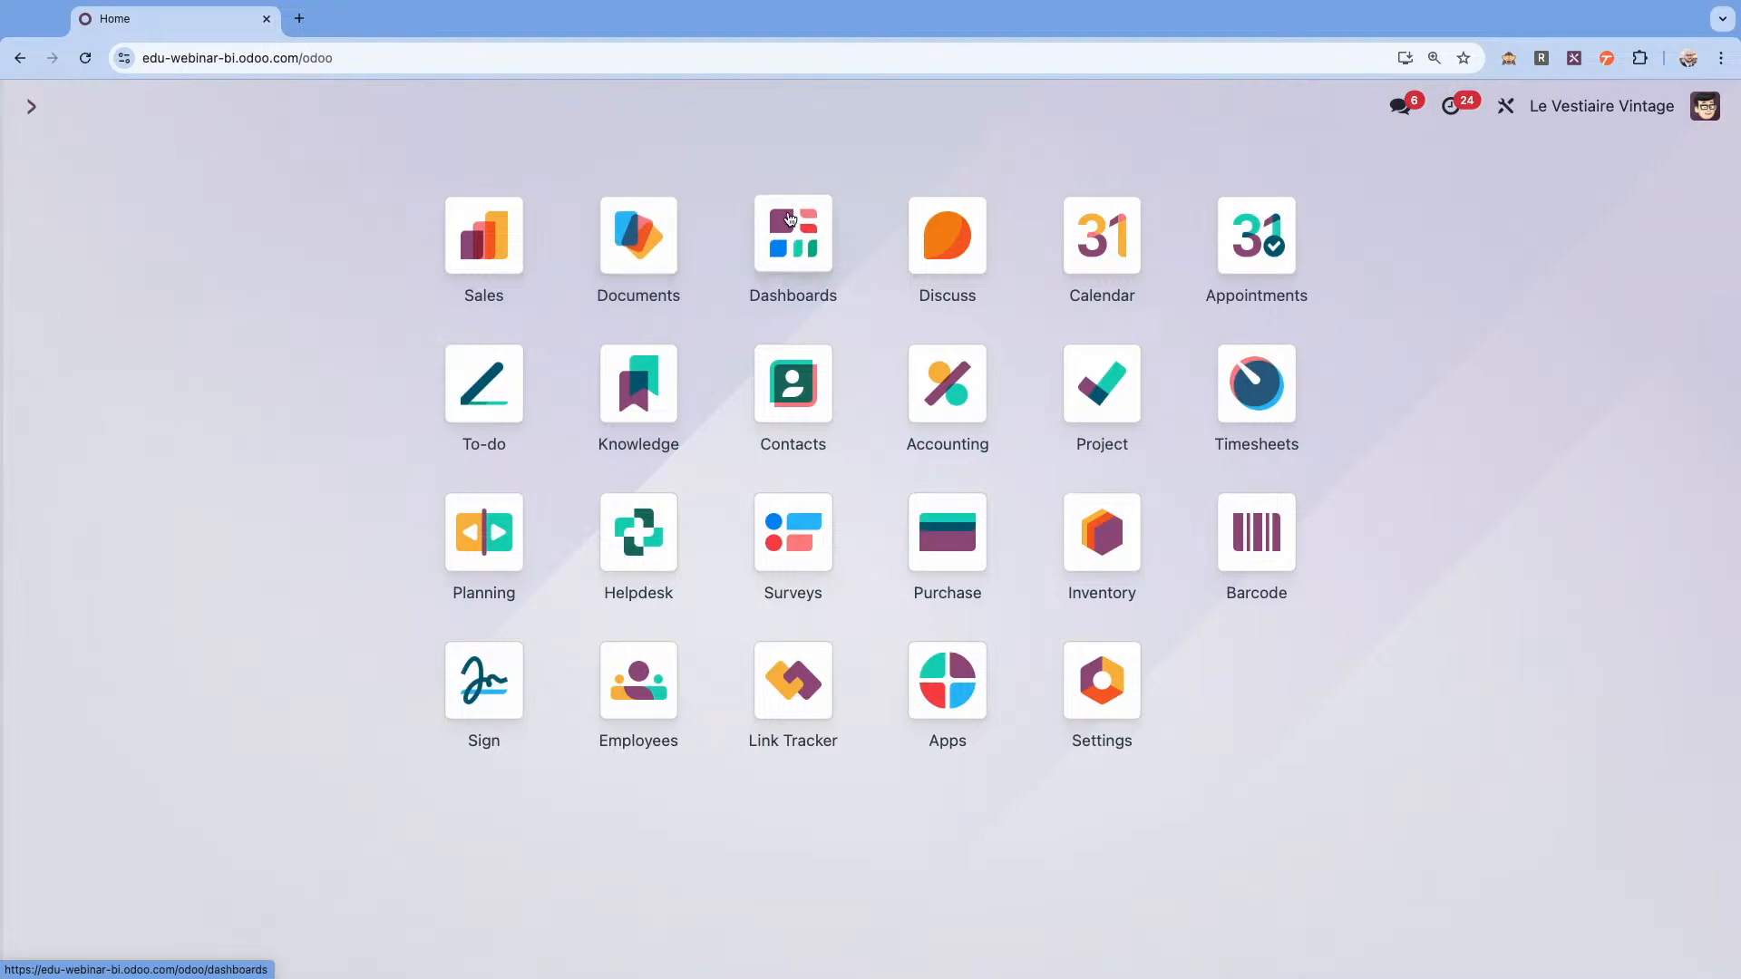
Look over the company folders in Documents and return to the app overview.
{"action": "left_click", "coordinate": [637, 228]}
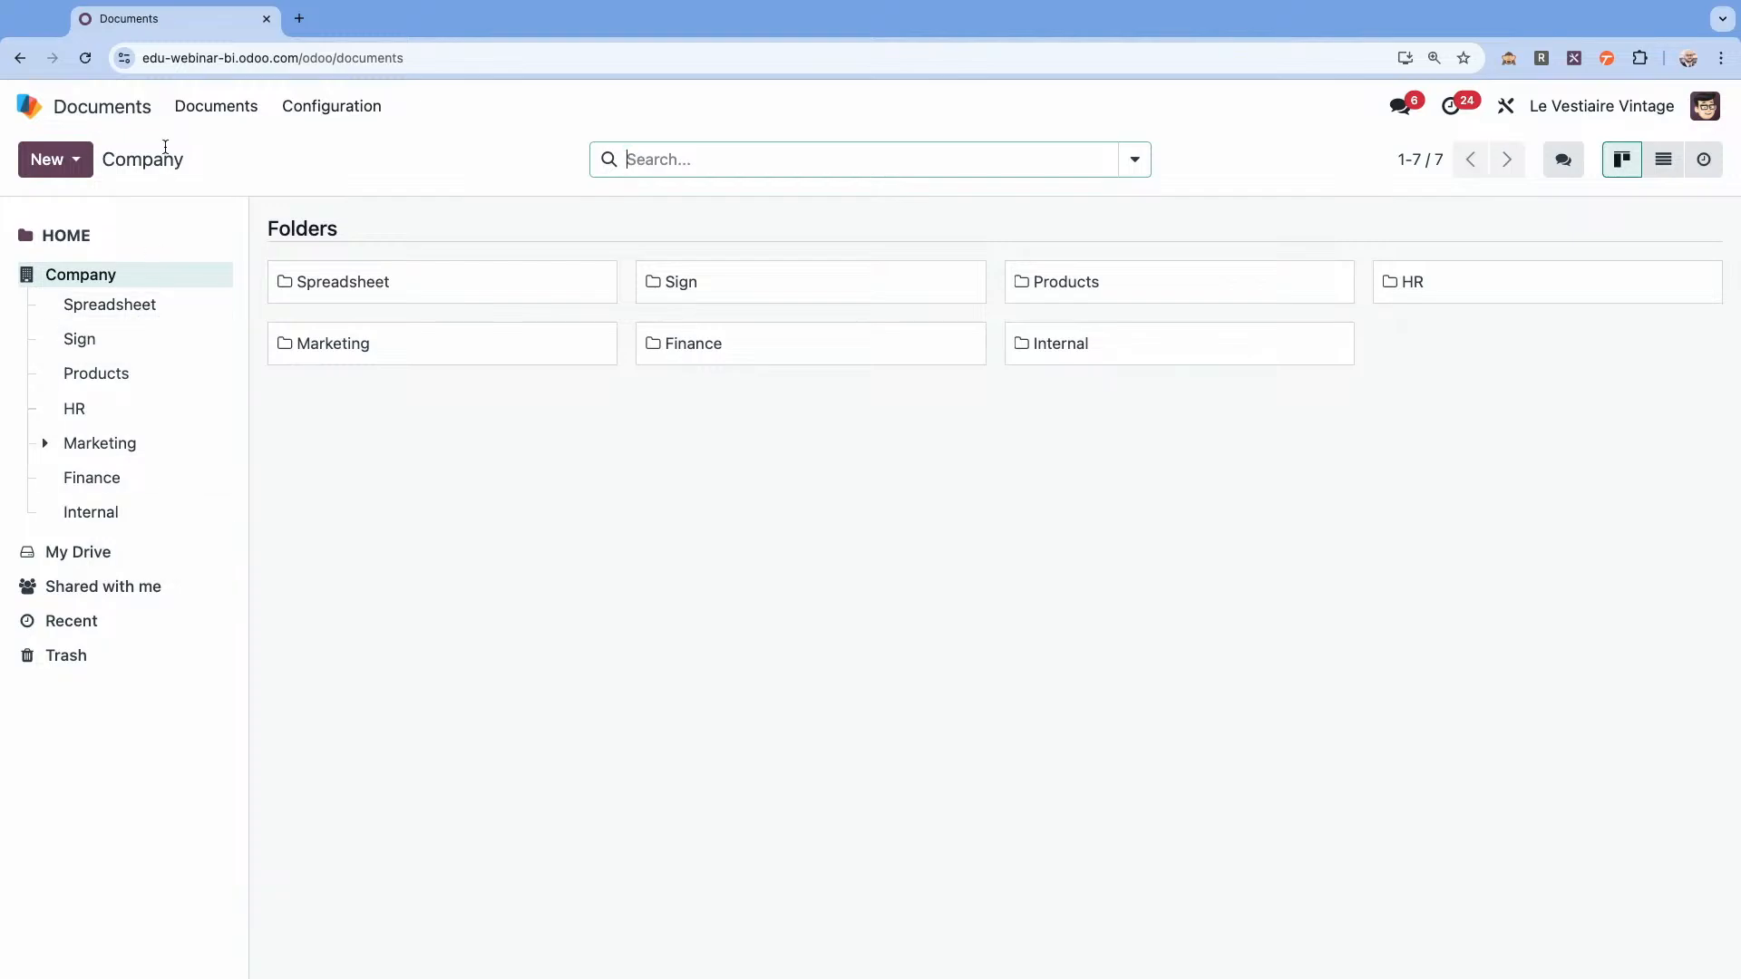
{"action": "left_click", "coordinate": [119, 113]}
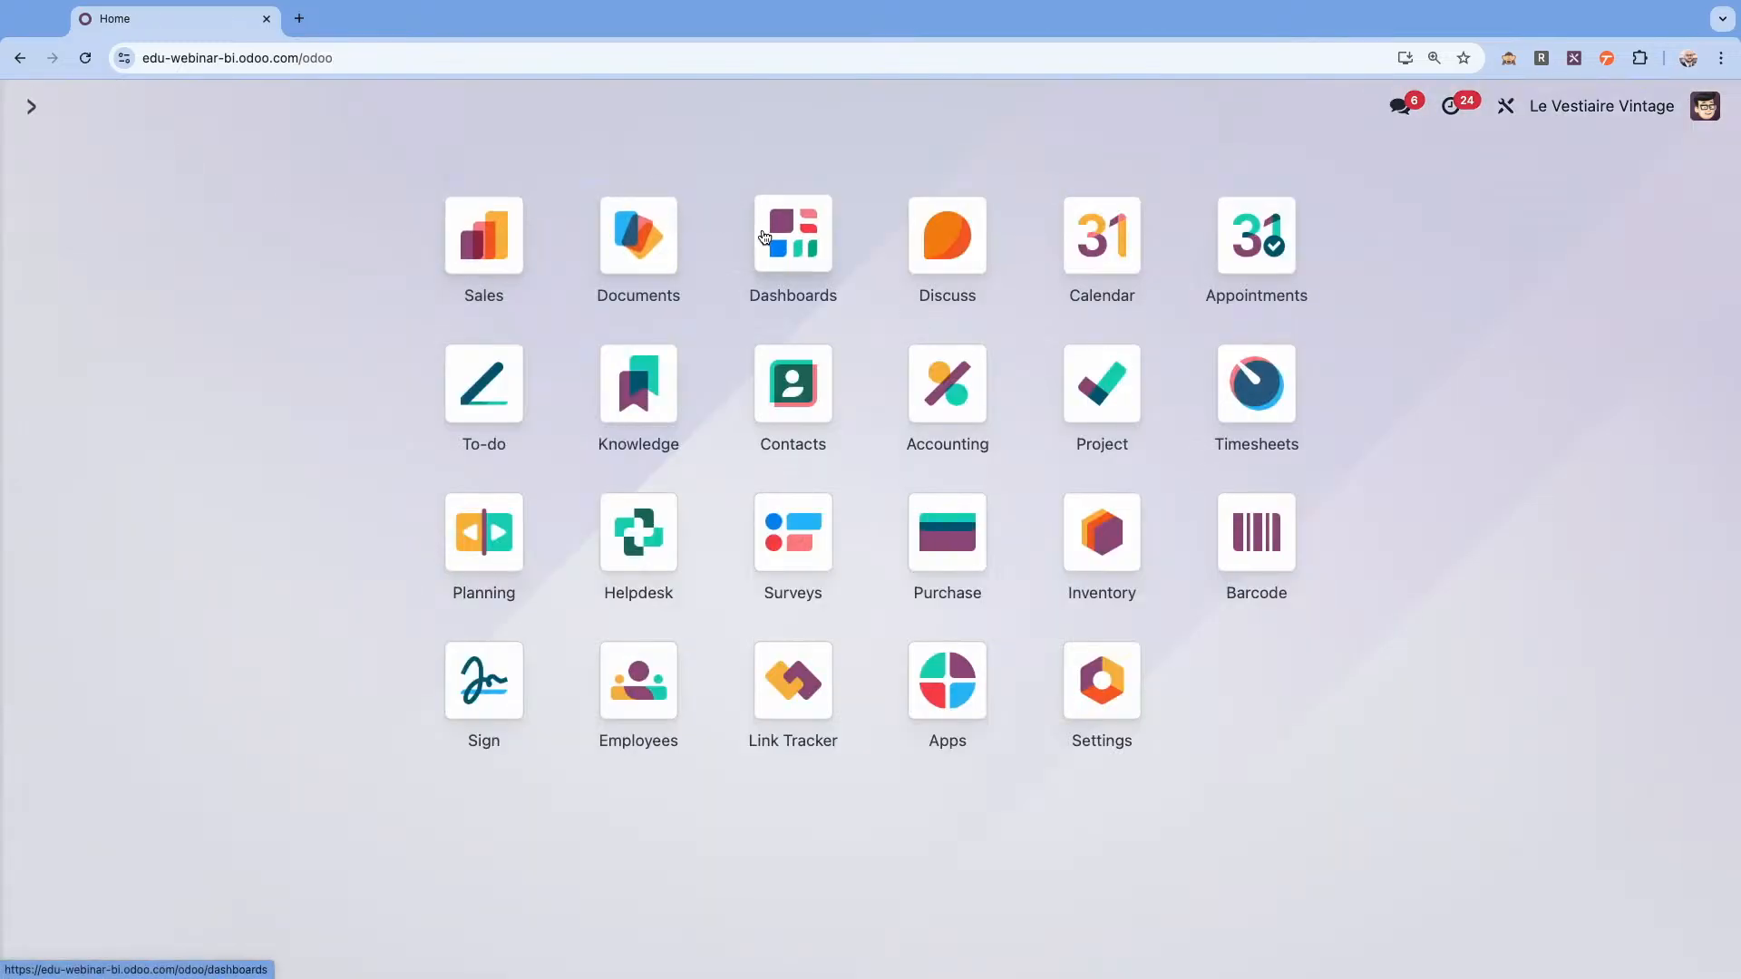
View the Sales dashboard filtered to the second listed salesperson.
{"action": "left_click", "coordinate": [798, 237]}
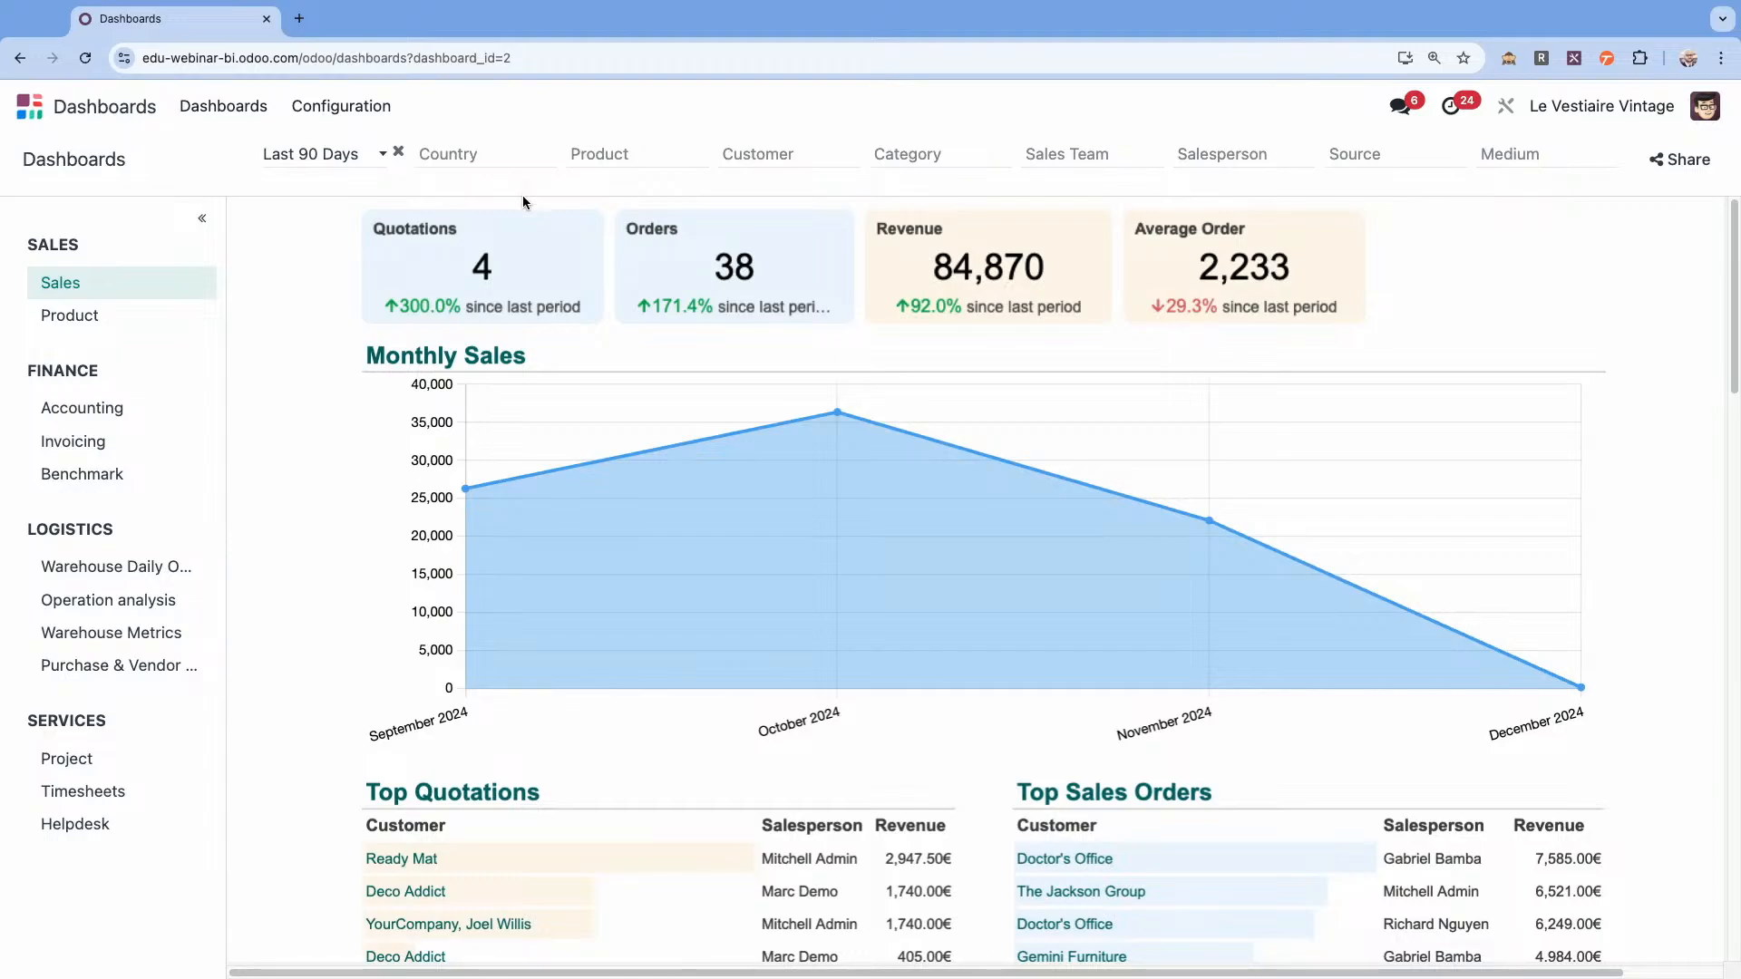
{"action": "left_click", "coordinate": [1226, 156]}
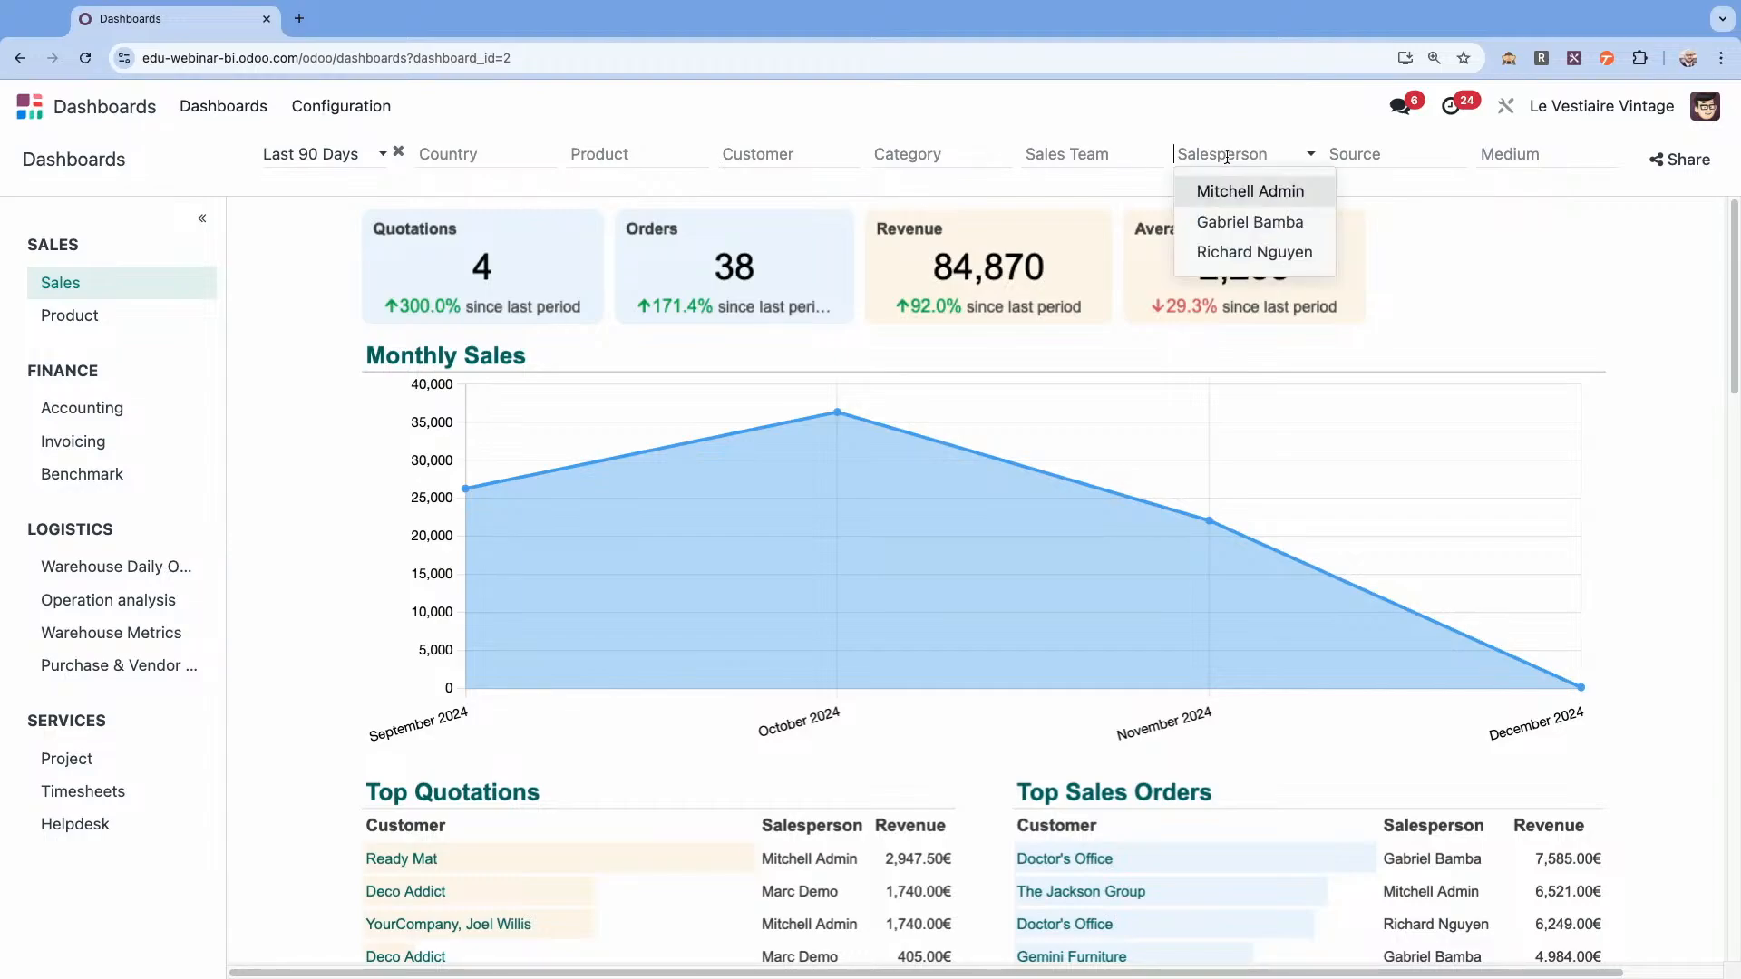
{"action": "left_click", "coordinate": [1229, 222]}
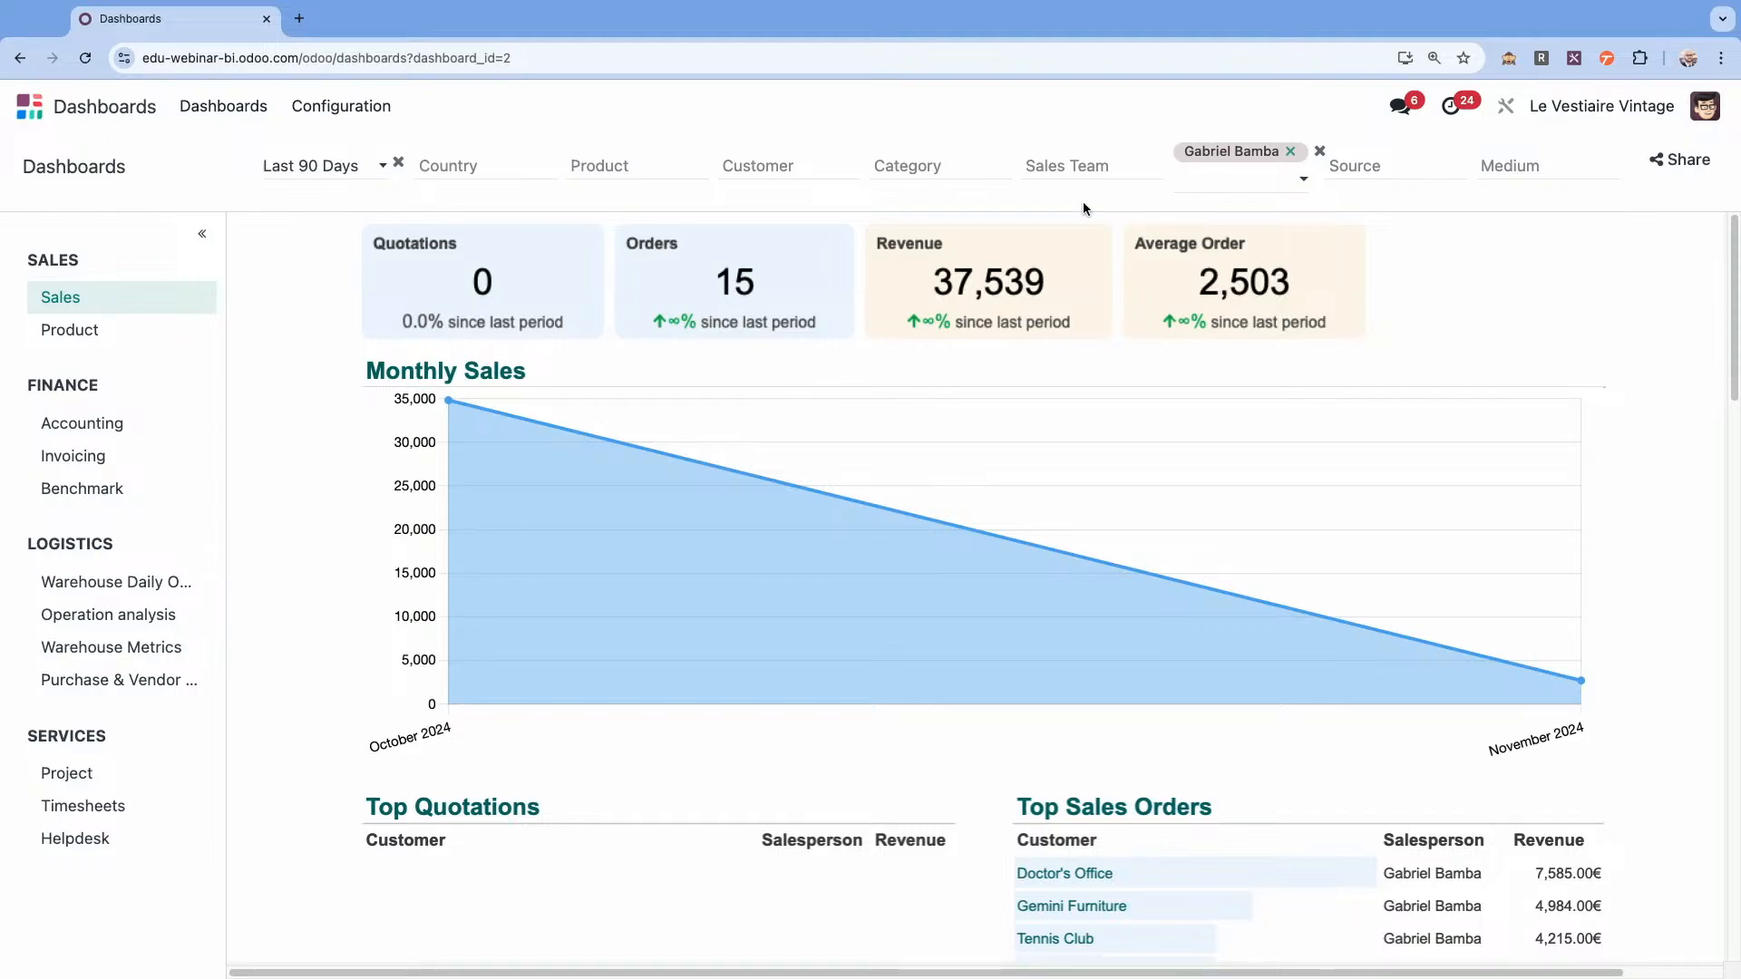
Create a new quotation in Sales for the customer Deco Addict.
{"action": "left_click", "coordinate": [30, 106]}
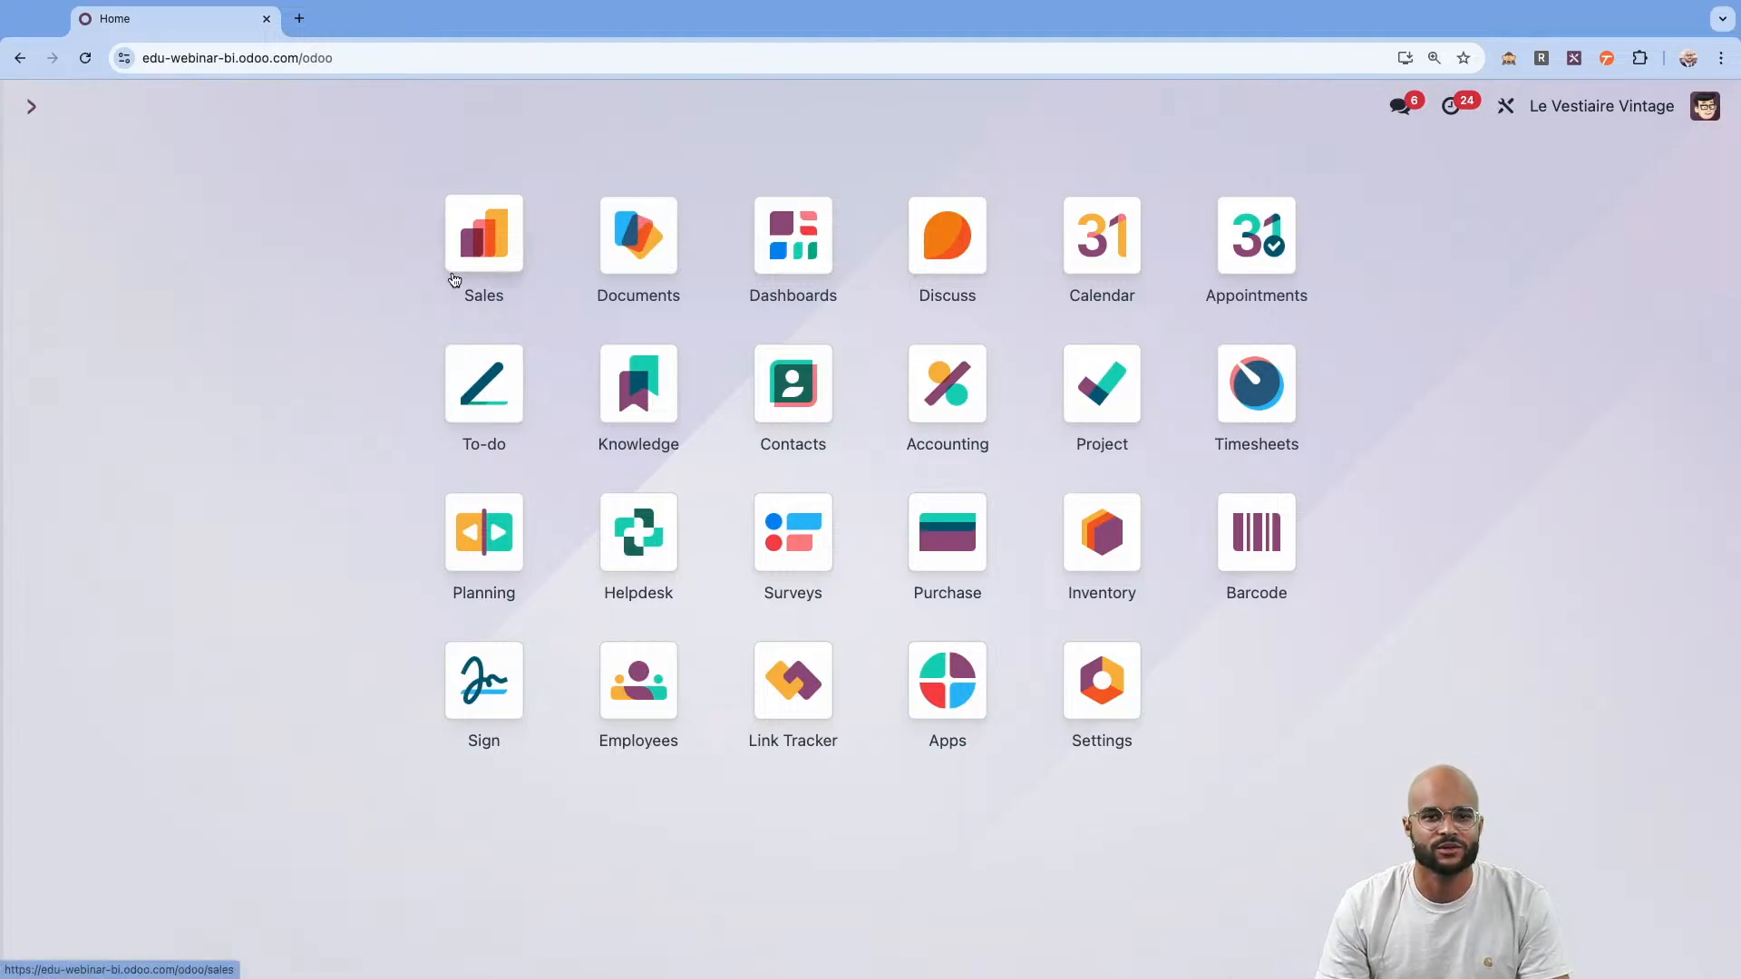
{"action": "left_click", "coordinate": [485, 230]}
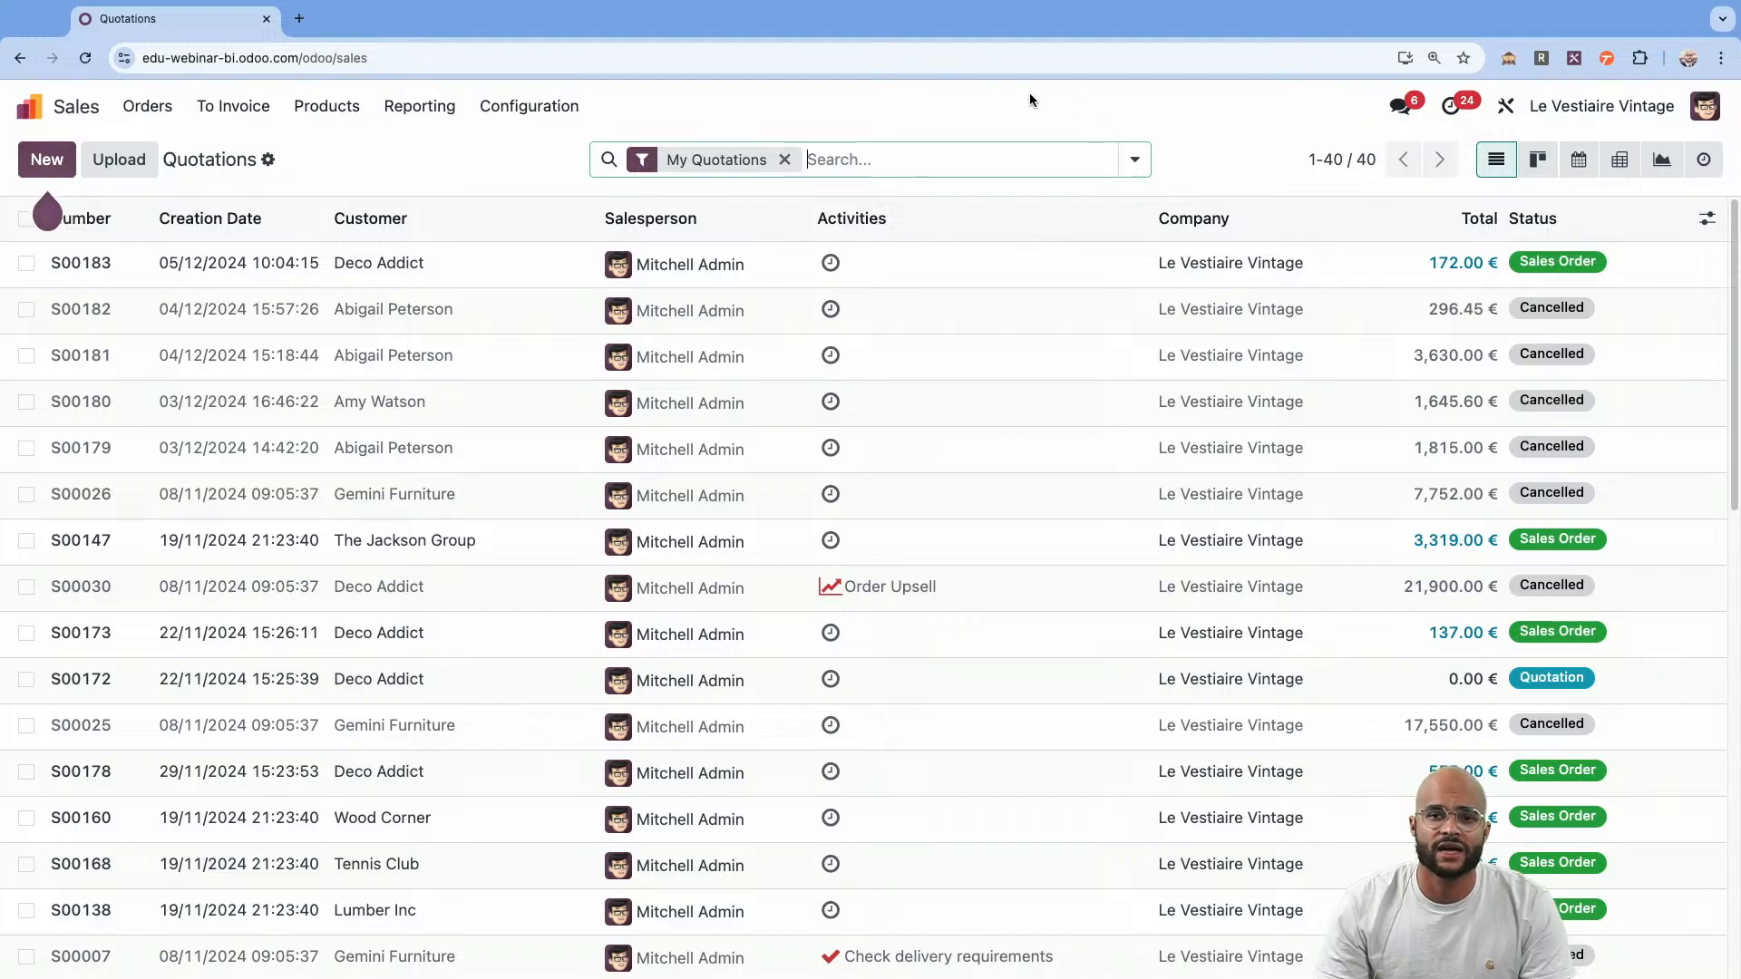
{"action": "left_click", "coordinate": [36, 160]}
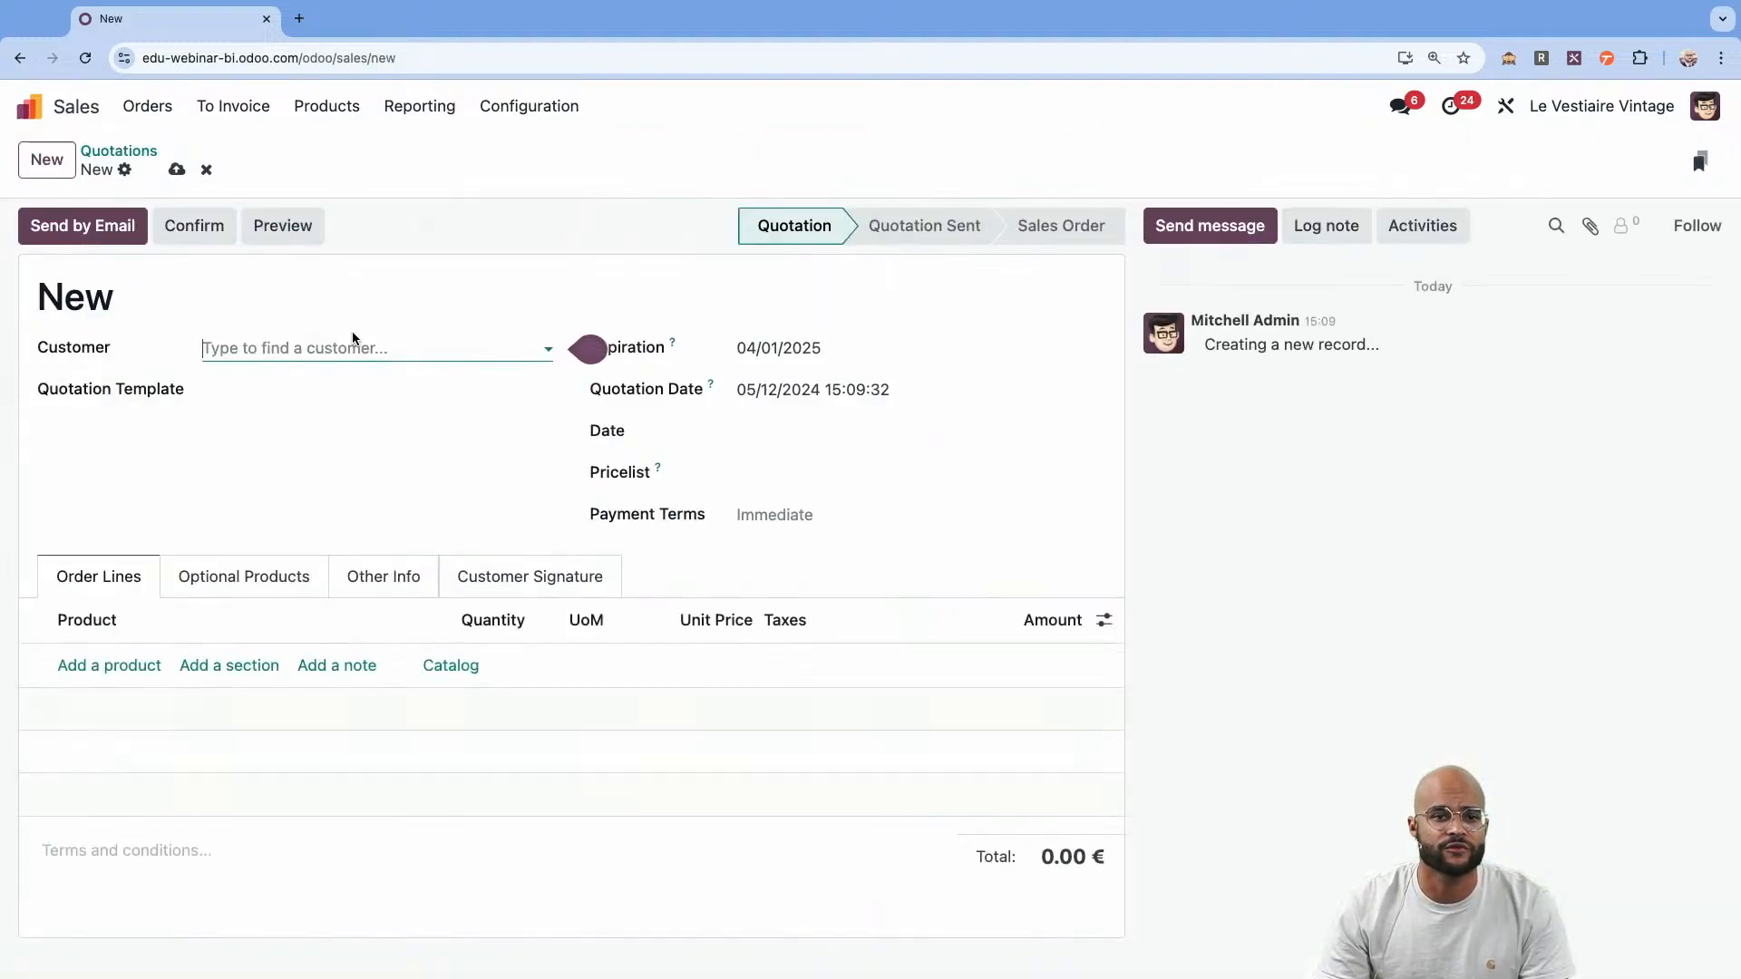
{"action": "left_click", "coordinate": [354, 348]}
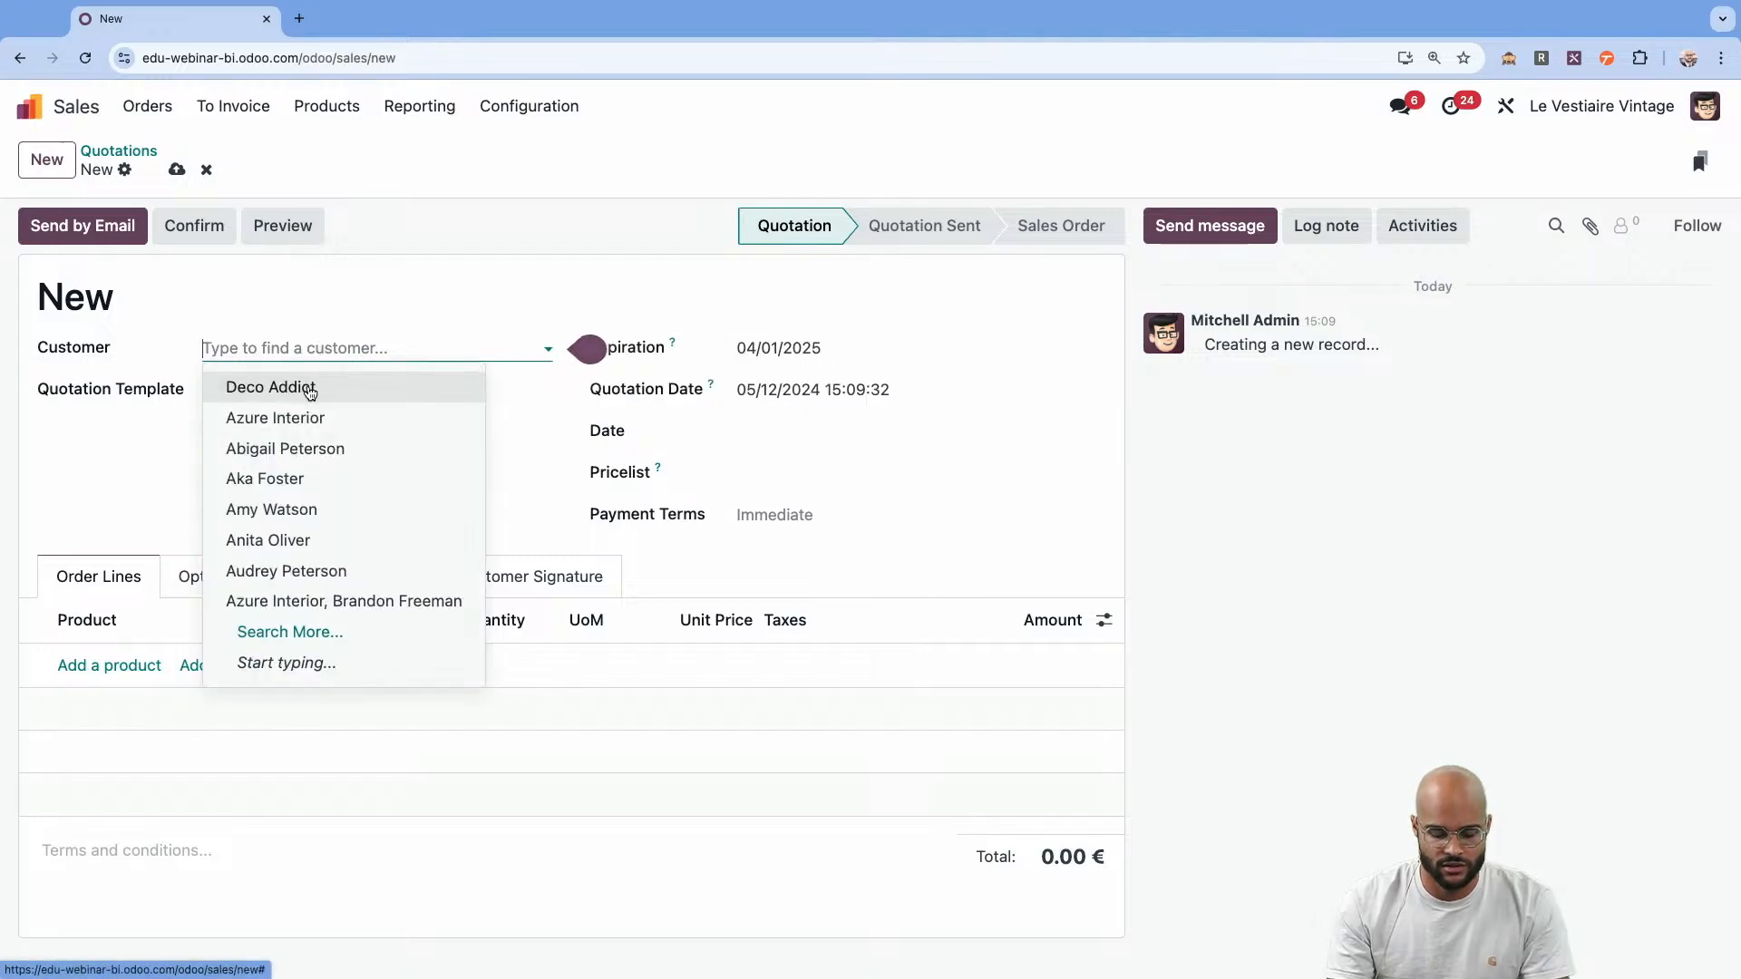
{"action": "type", "text": "deco"}
{"action": "left_click", "coordinate": [335, 393]}
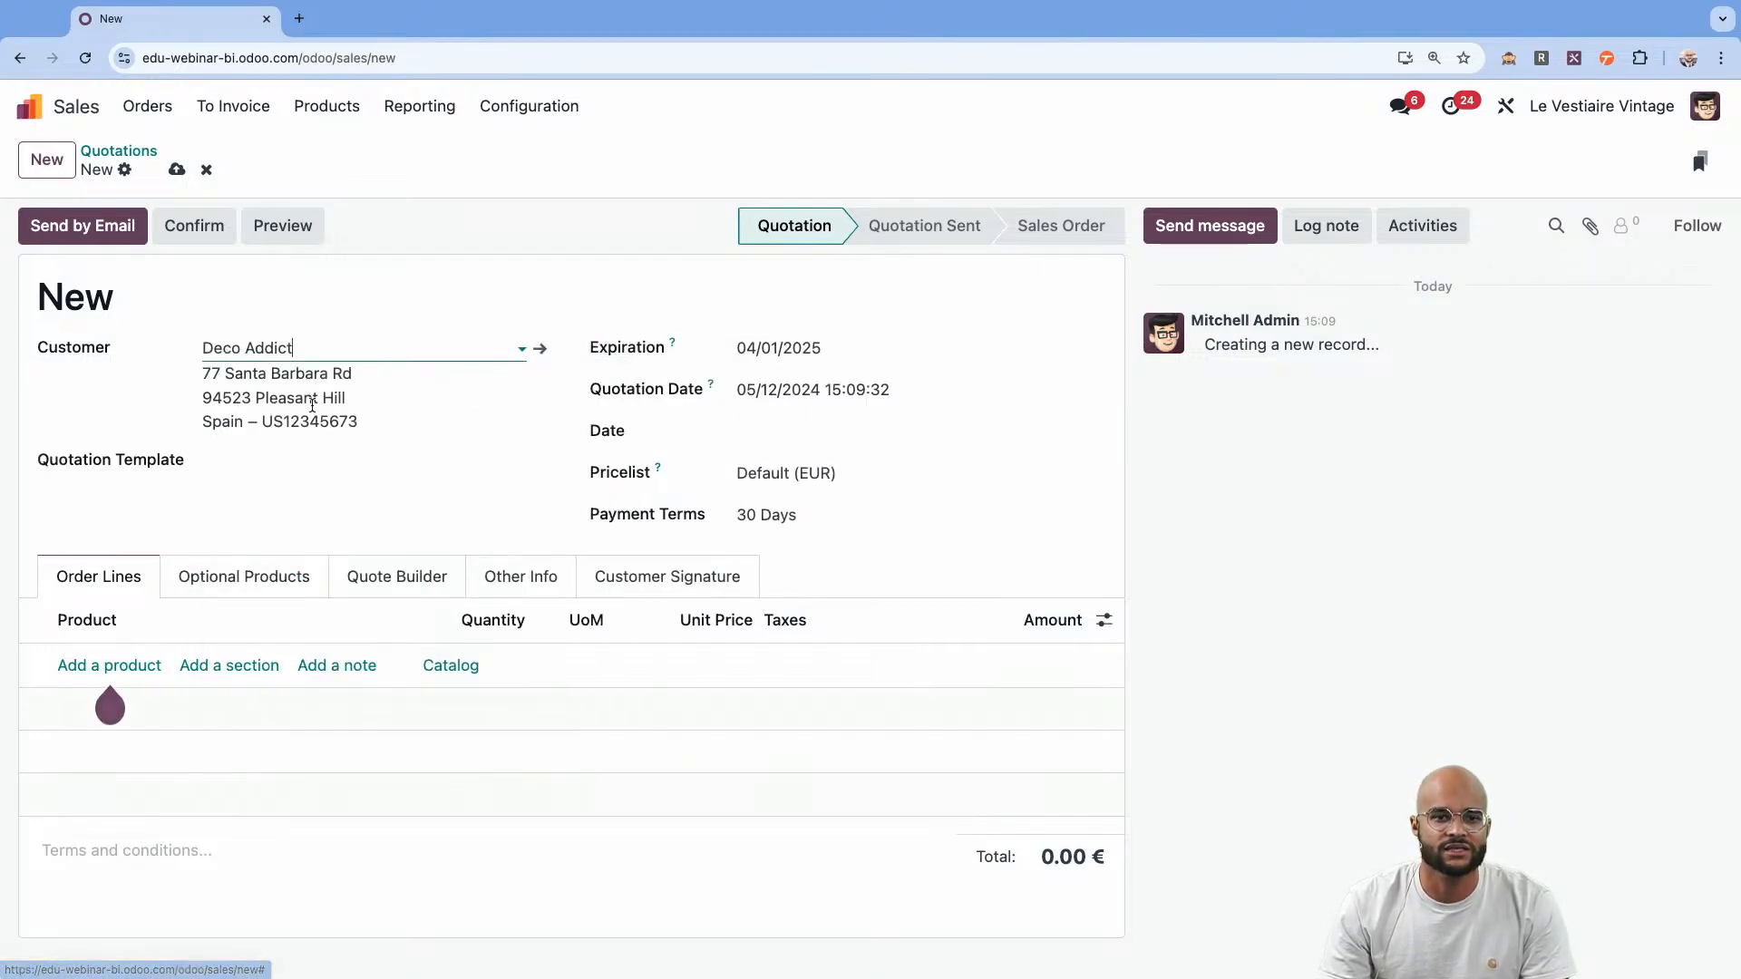
Add the products Coat white AERONAUTICA and Boots brown ZENITH to the quotation and confirm it.
{"action": "left_click", "coordinate": [108, 664]}
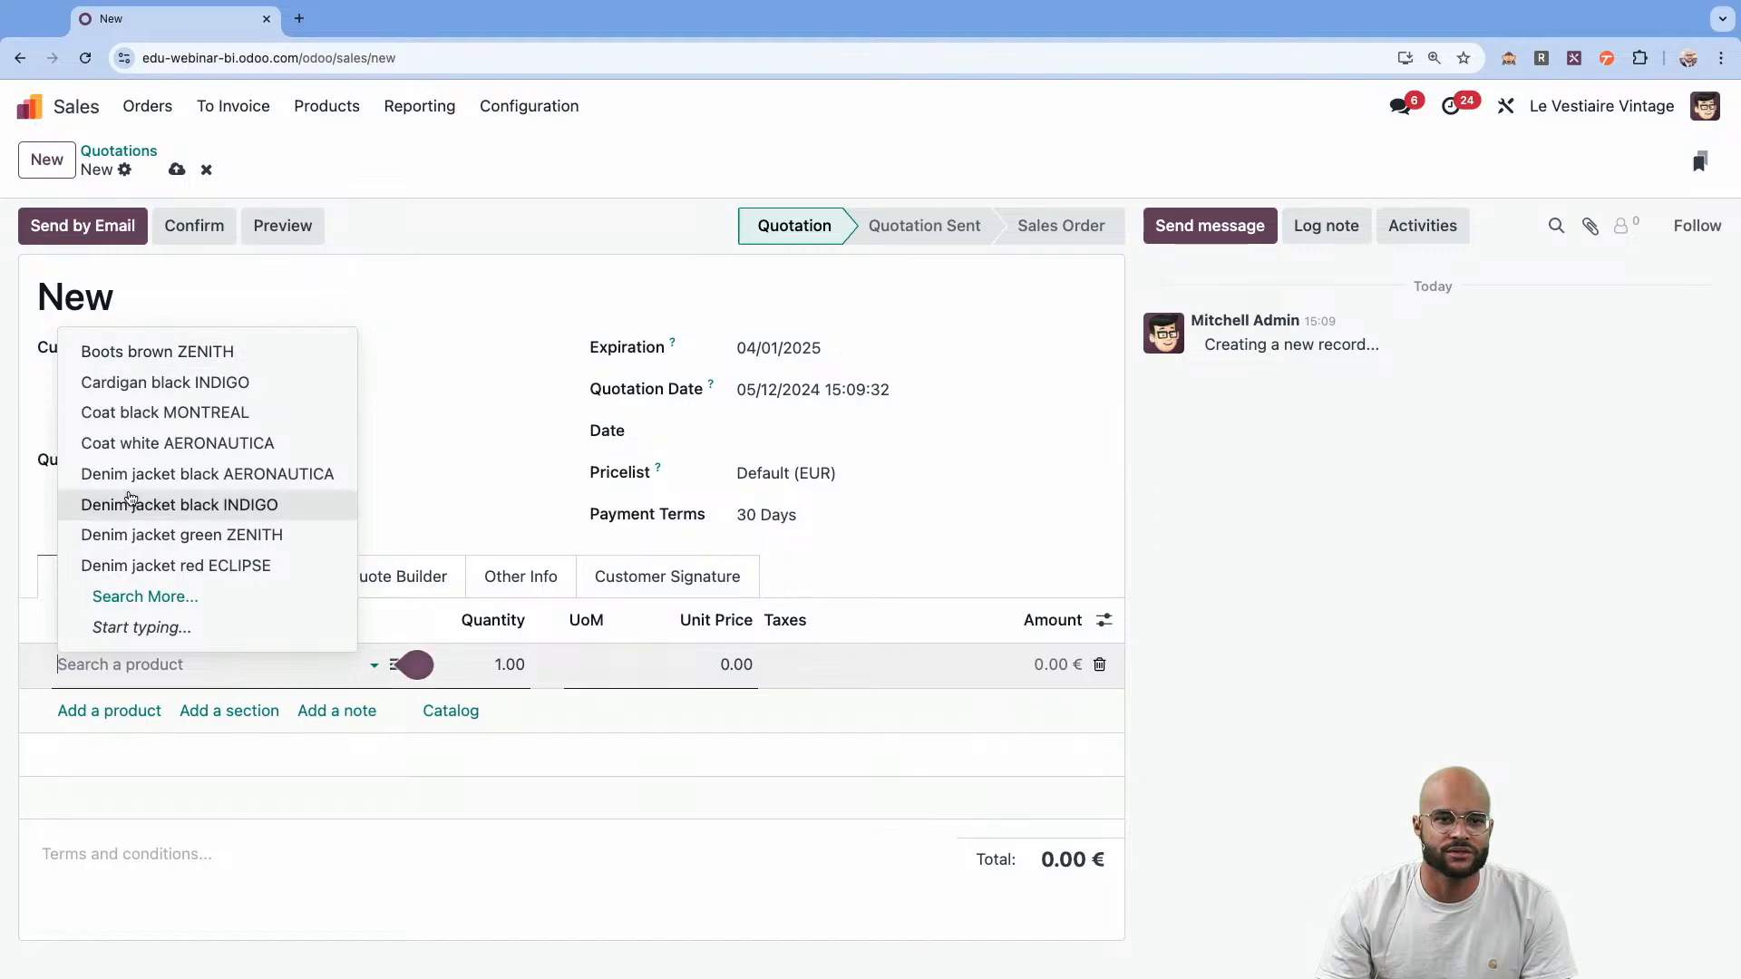
{"action": "left_click", "coordinate": [149, 444]}
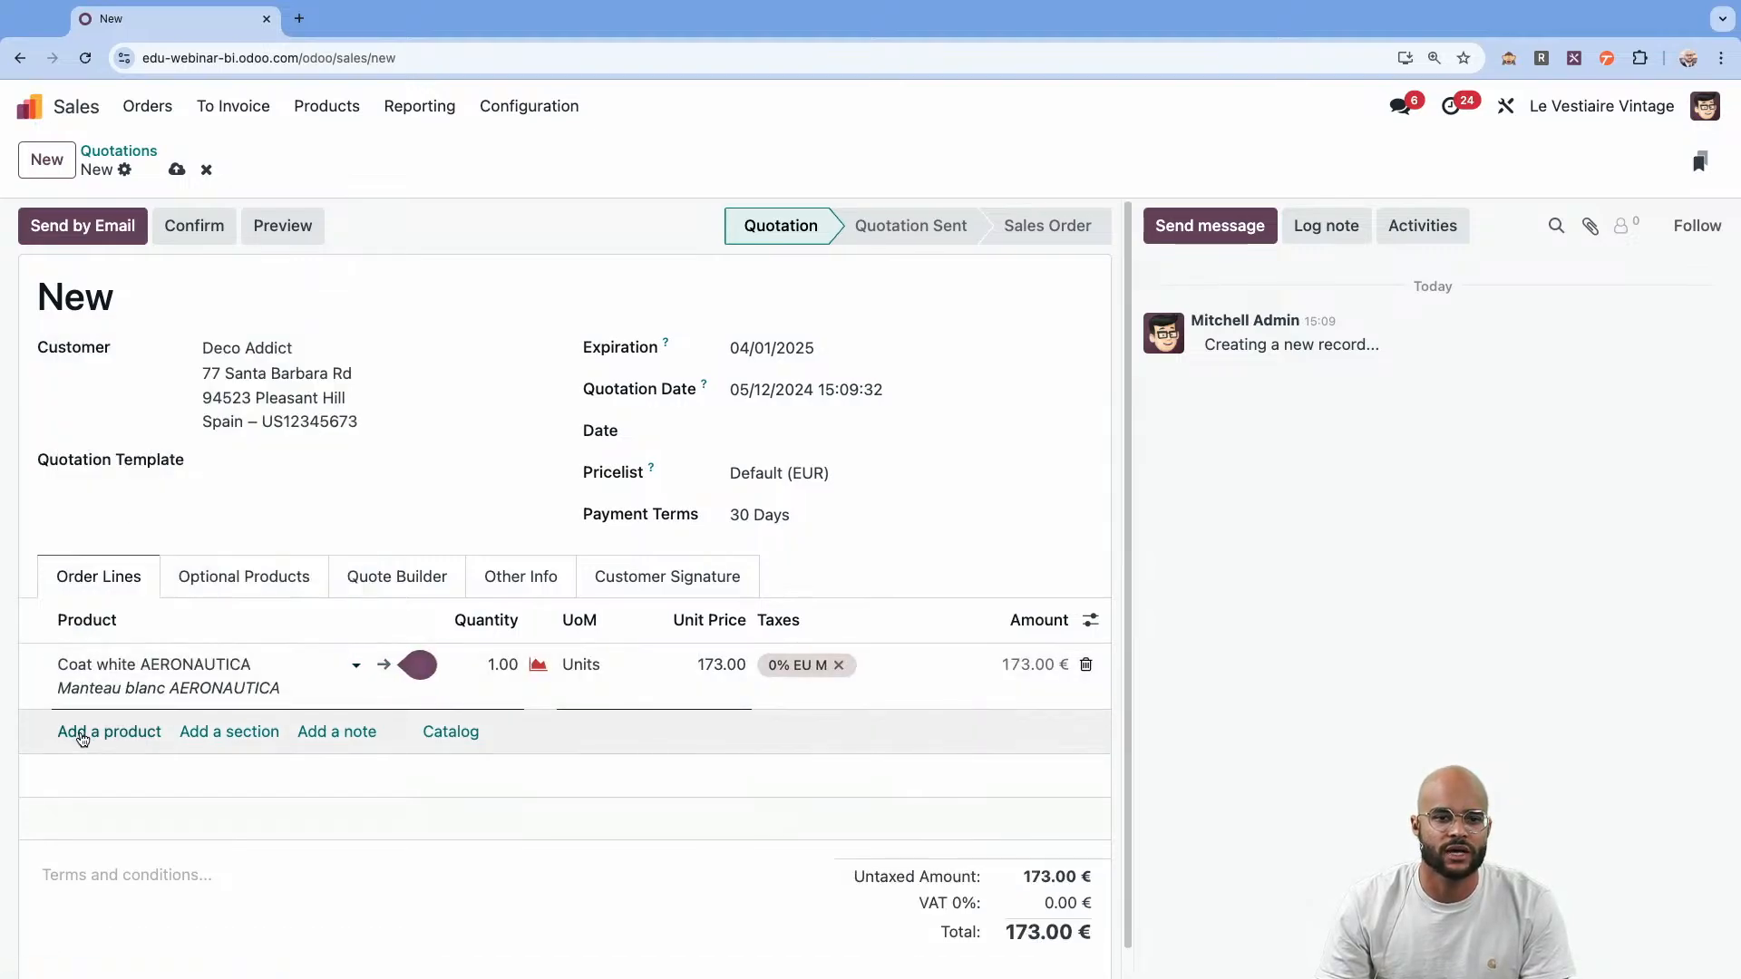
{"action": "left_click", "coordinate": [81, 736]}
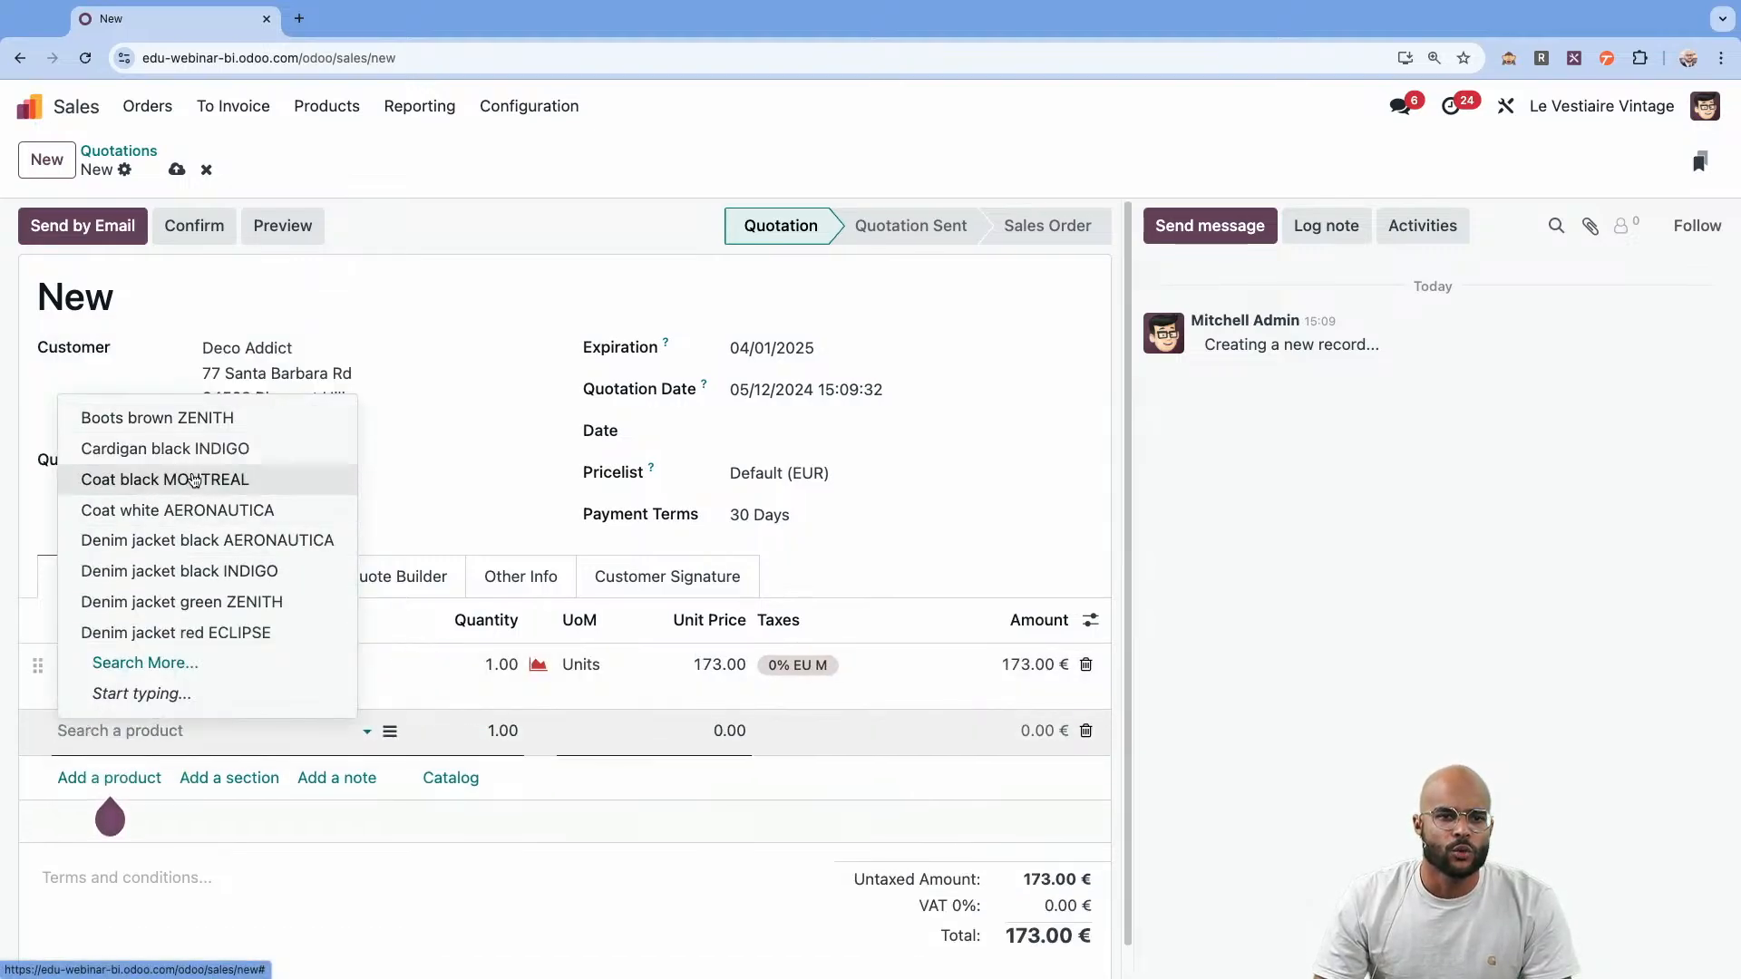
{"action": "left_click", "coordinate": [208, 419]}
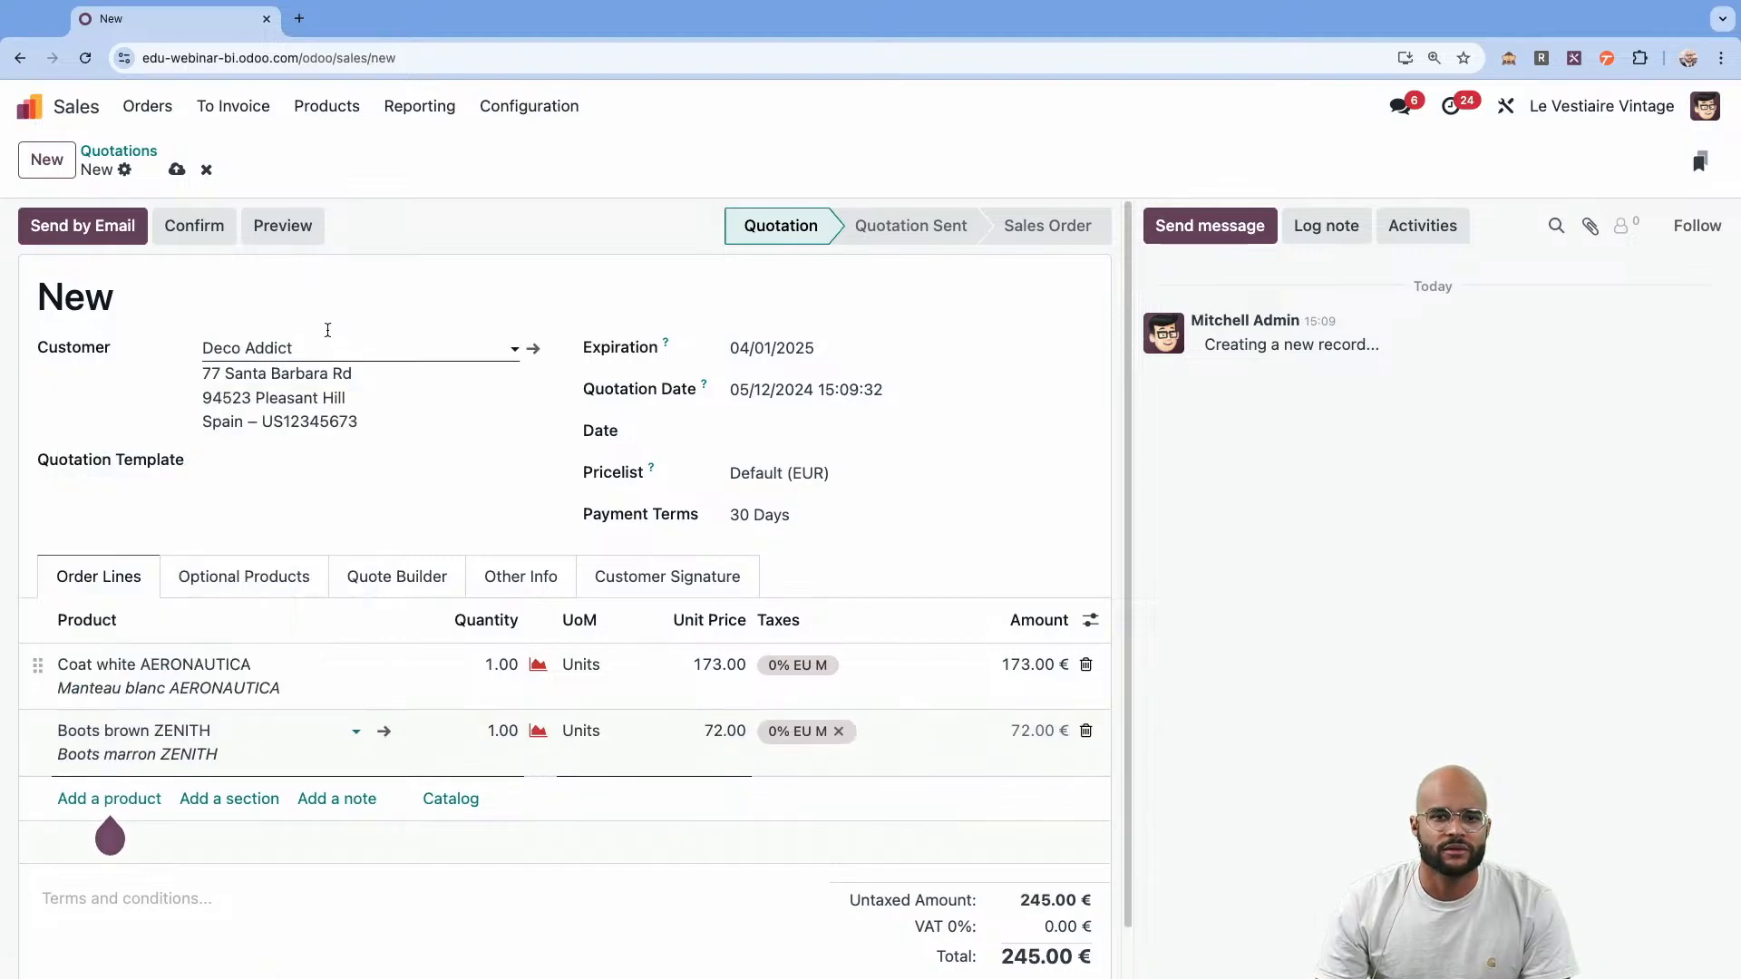
{"action": "left_click", "coordinate": [213, 228]}
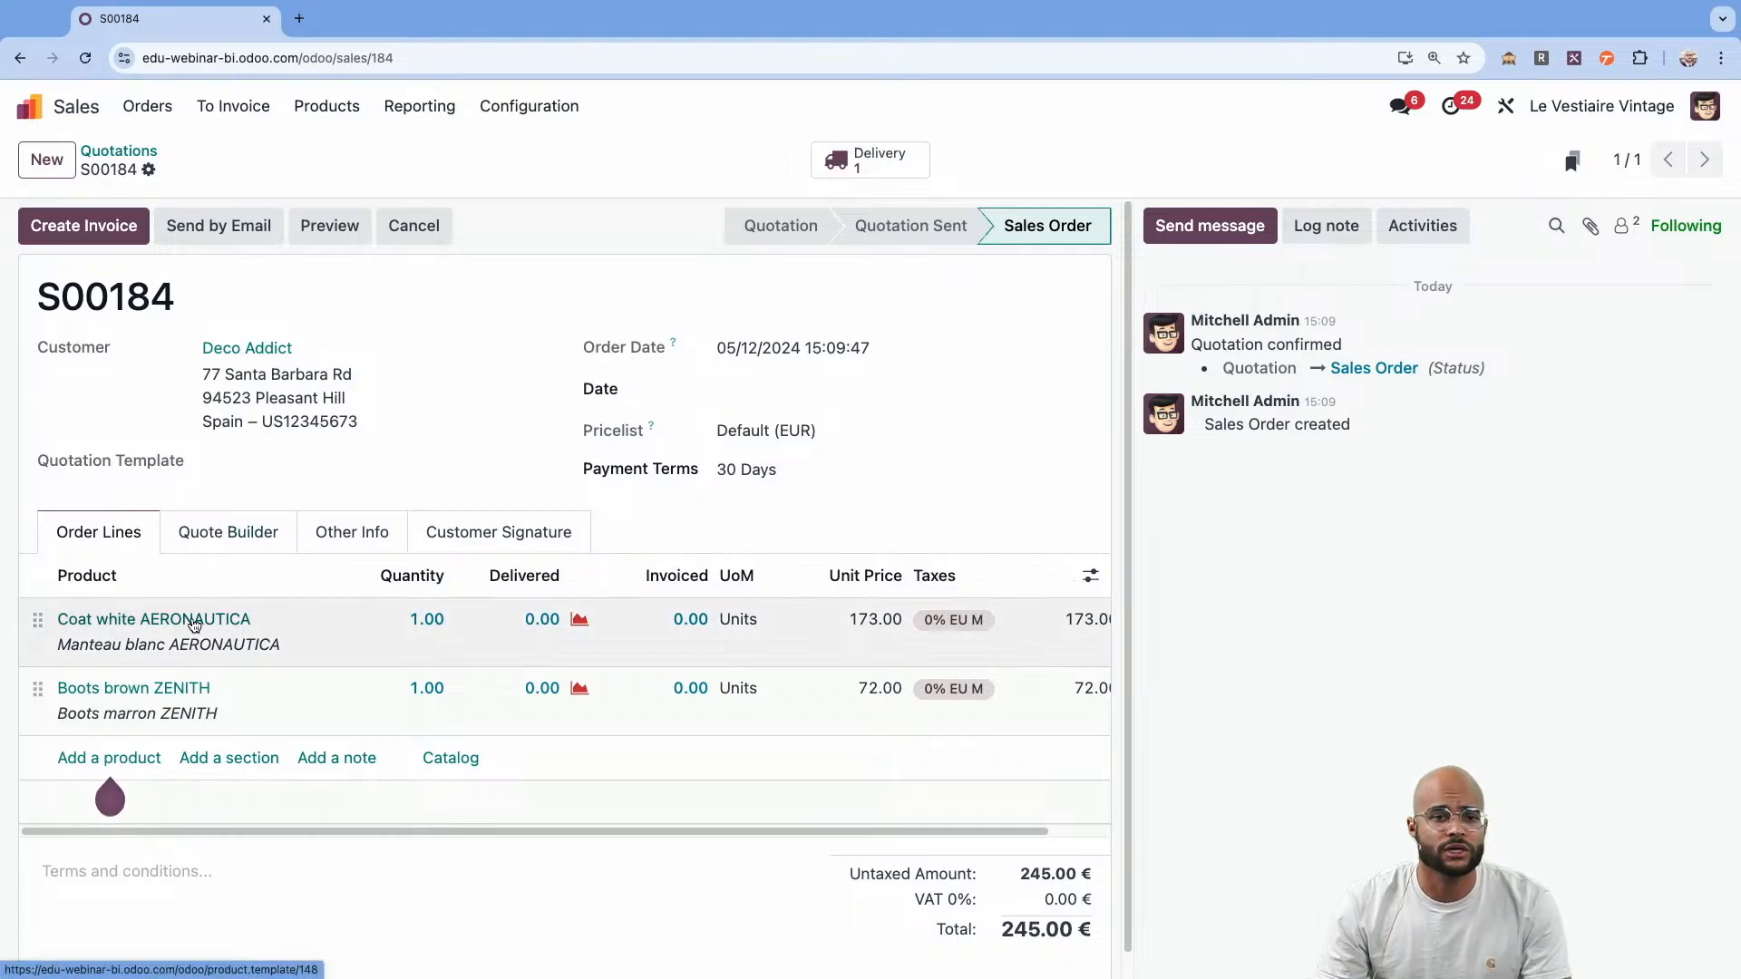
Examine the Coat white AERONAUTICA product record and its Style options, and return to the quotations list.
{"action": "left_click", "coordinate": [194, 622]}
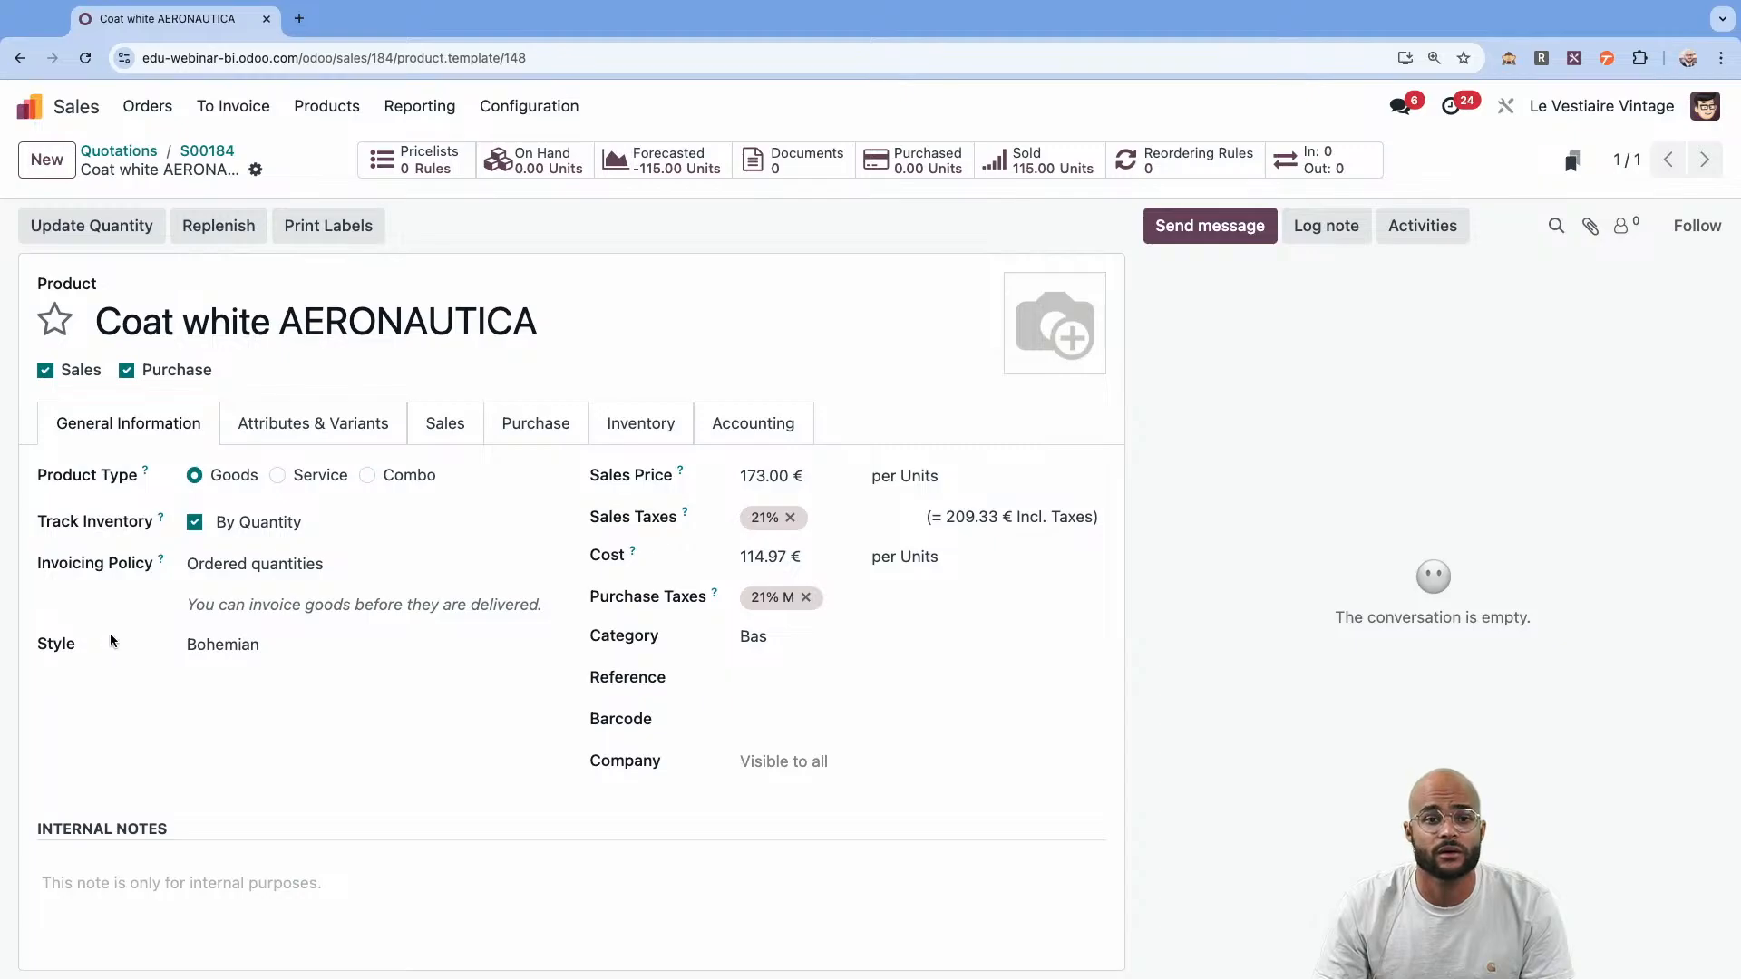
{"action": "left_click", "coordinate": [279, 648]}
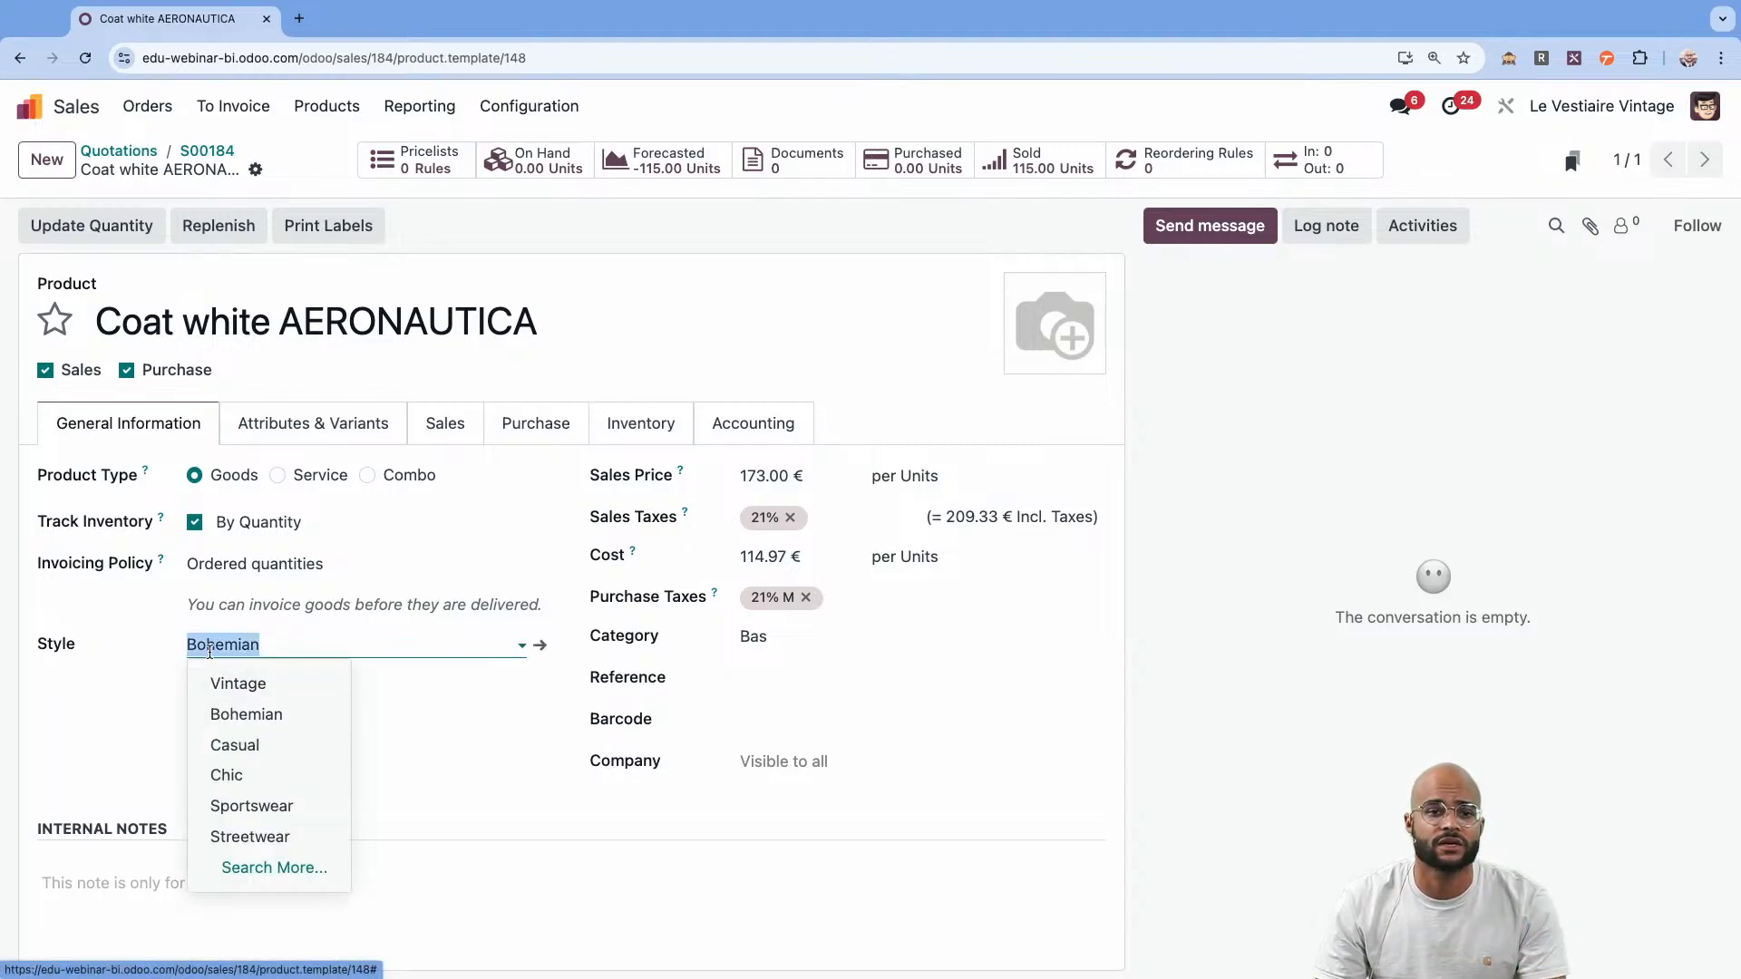
{"action": "left_click", "coordinate": [82, 696]}
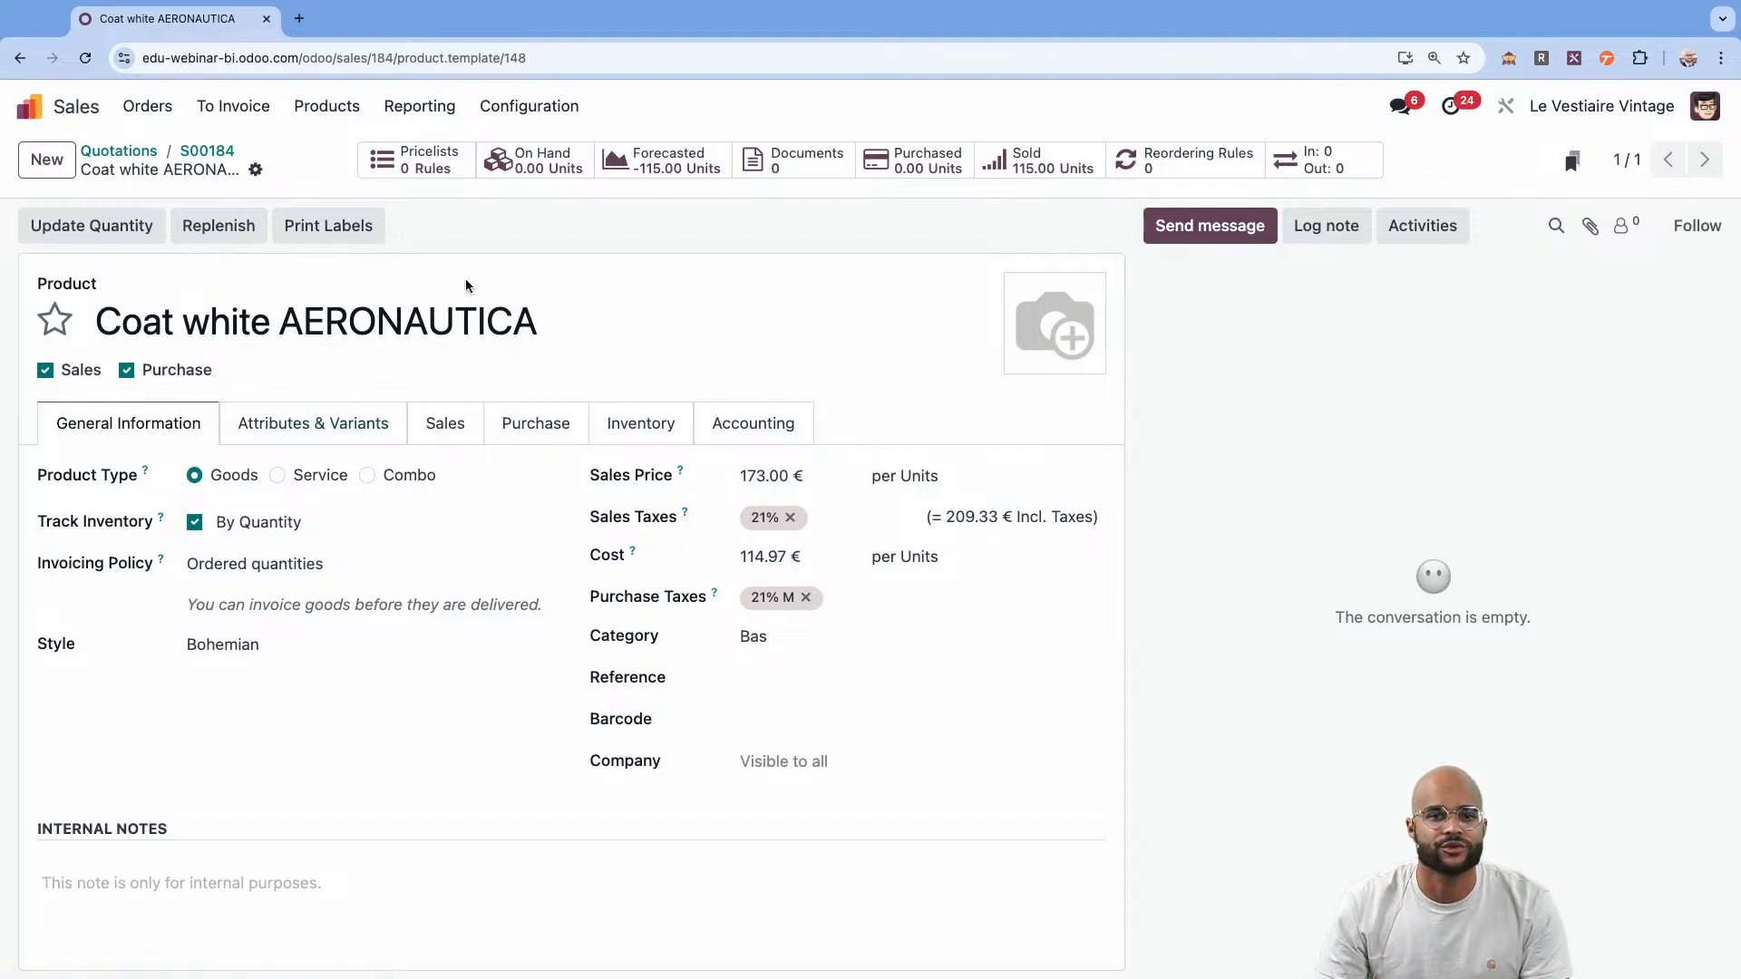
{"action": "left_click", "coordinate": [218, 154]}
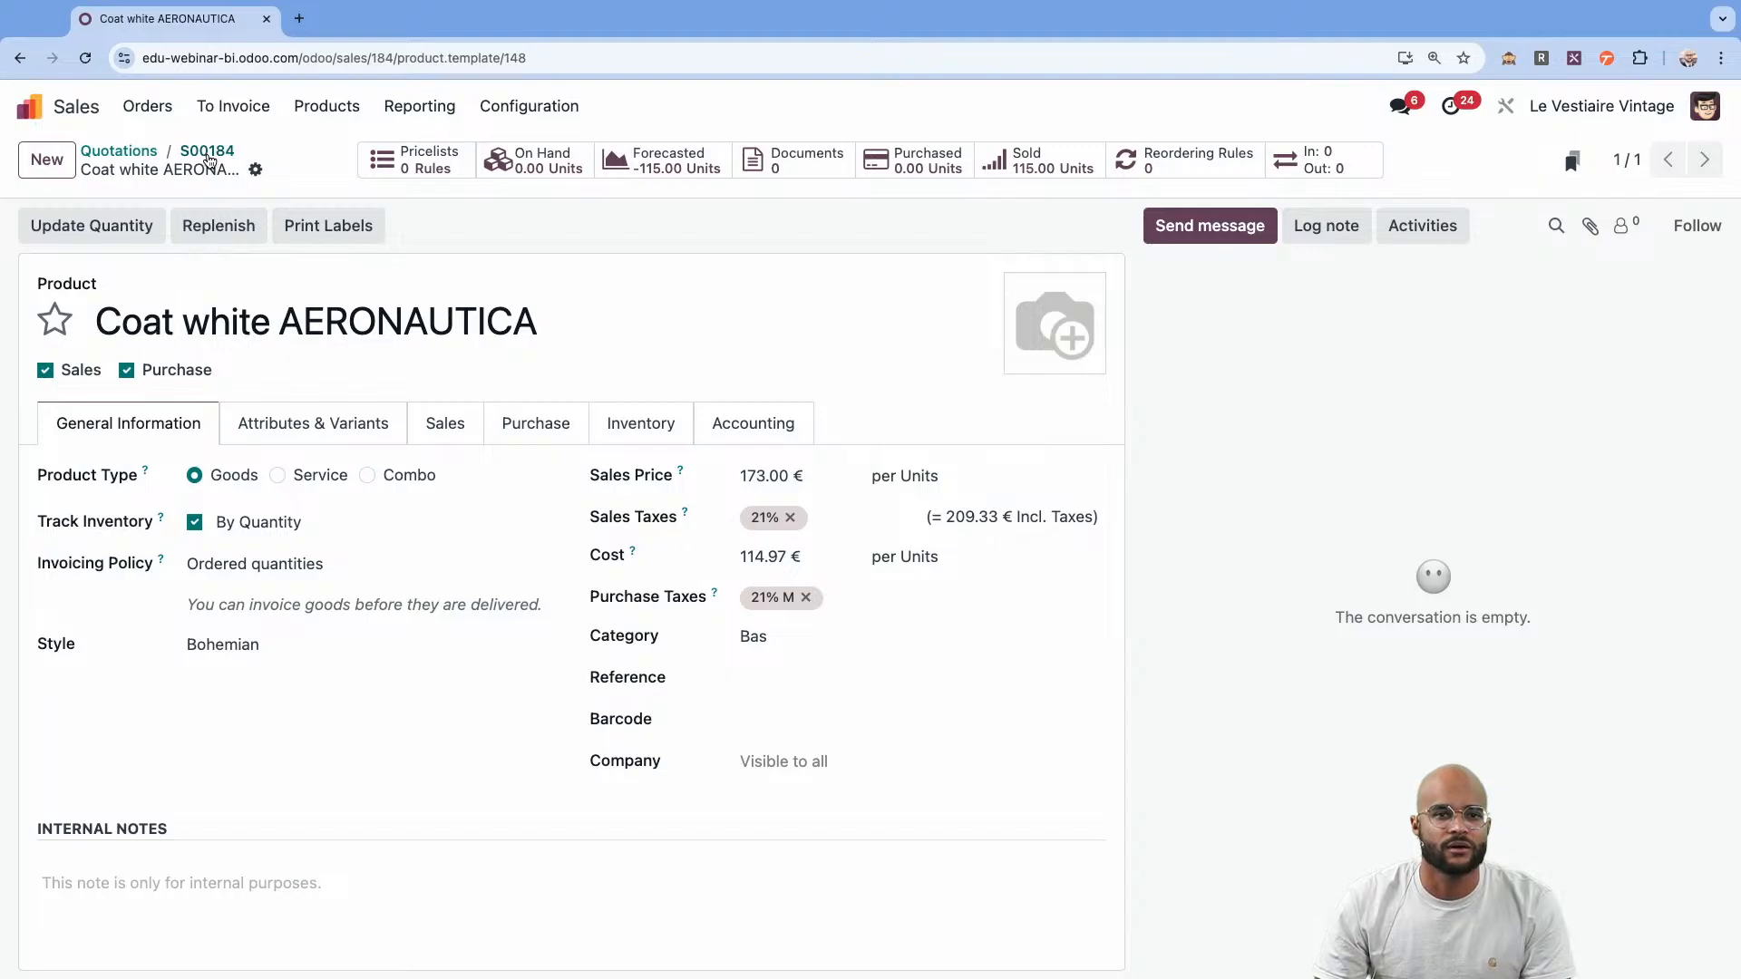
{"action": "left_click", "coordinate": [127, 150]}
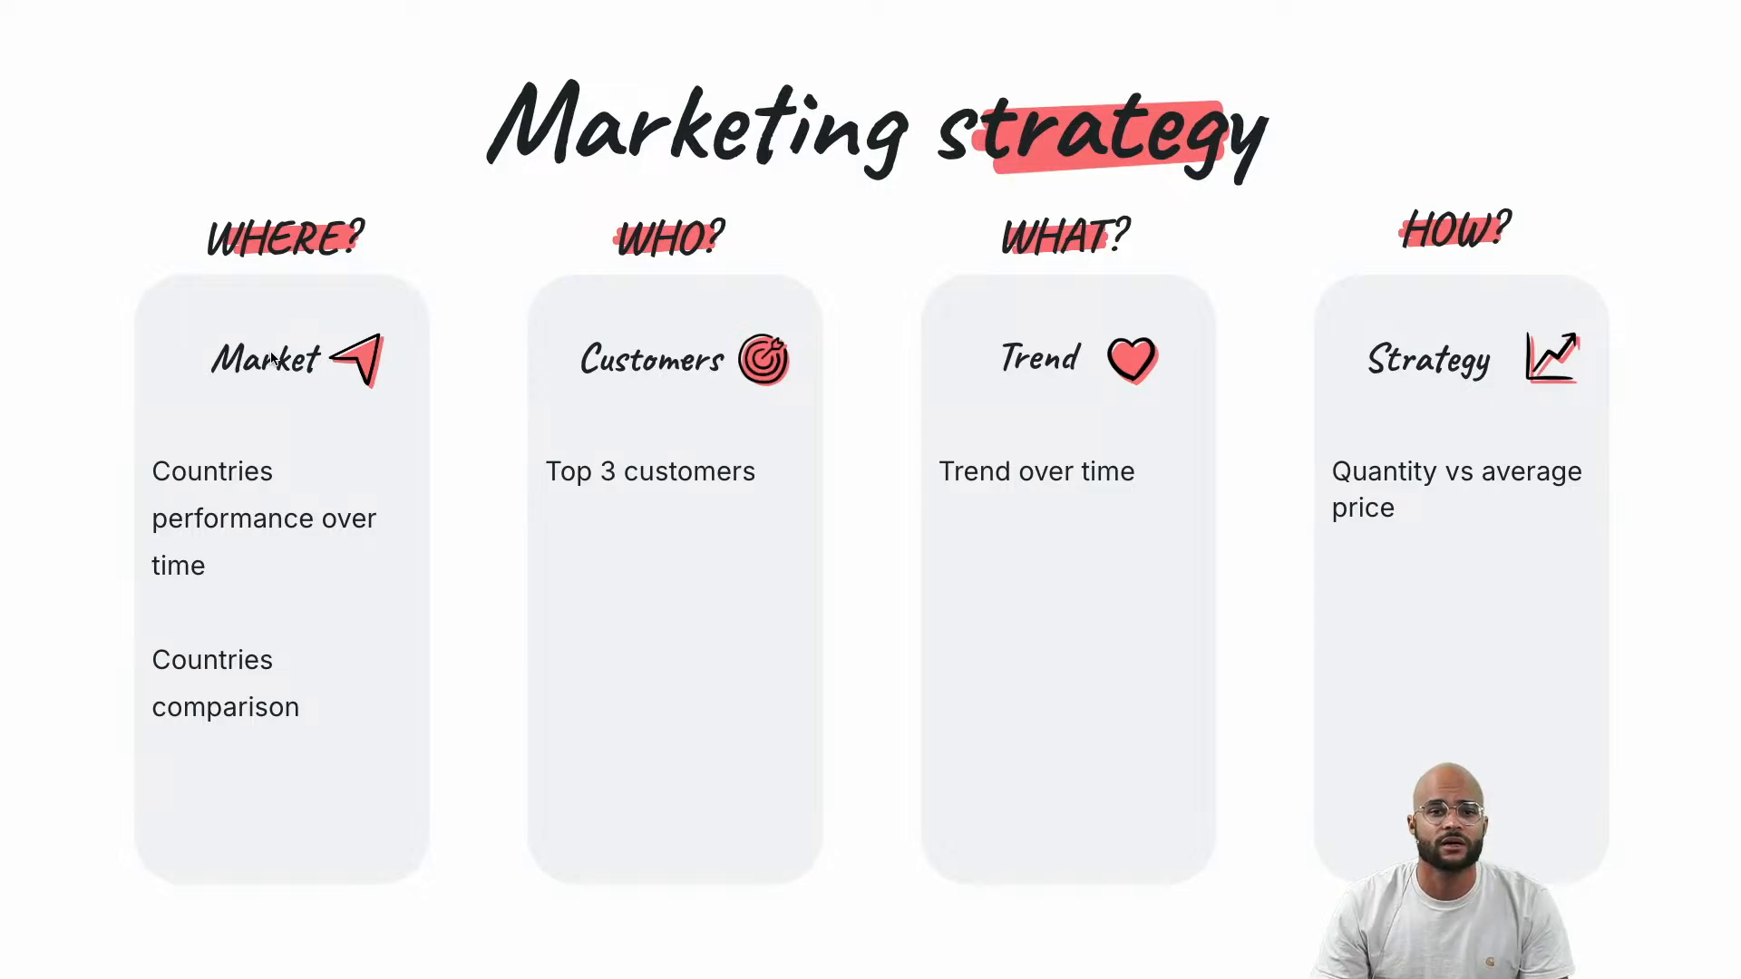
View the quotations as a pivot table and examine the available measures and row grouping fields.
{"action": "key", "text": "ctrl+Right"}
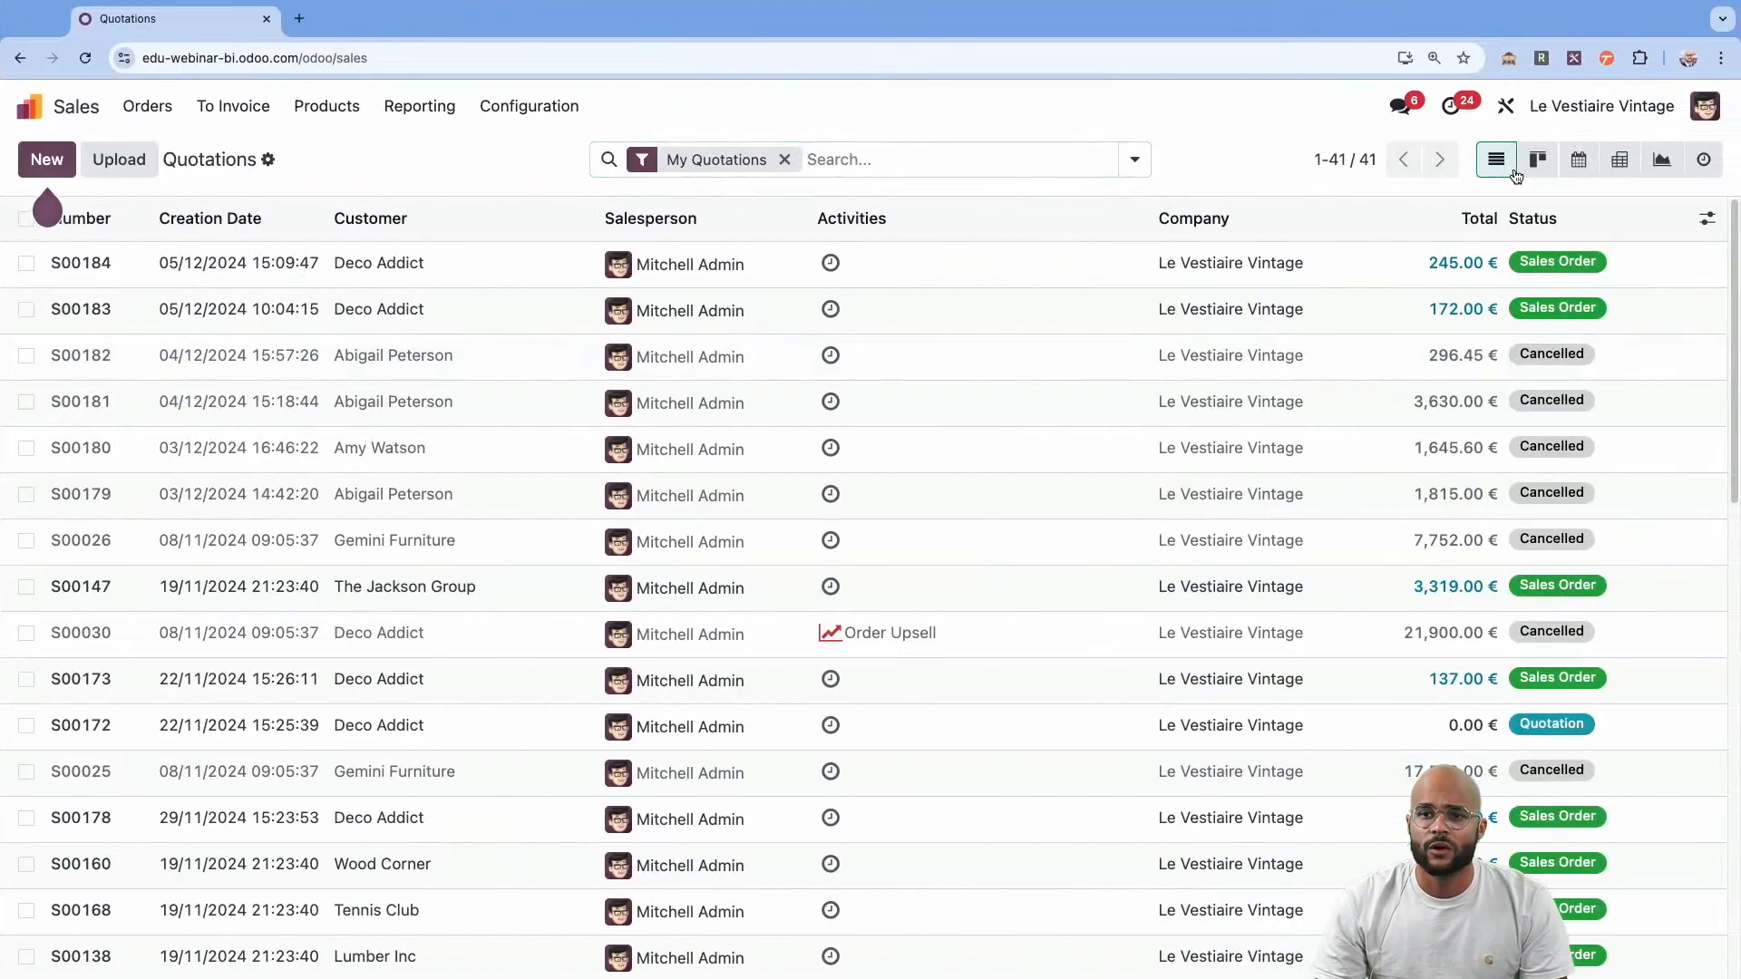
{"action": "left_click", "coordinate": [1620, 161]}
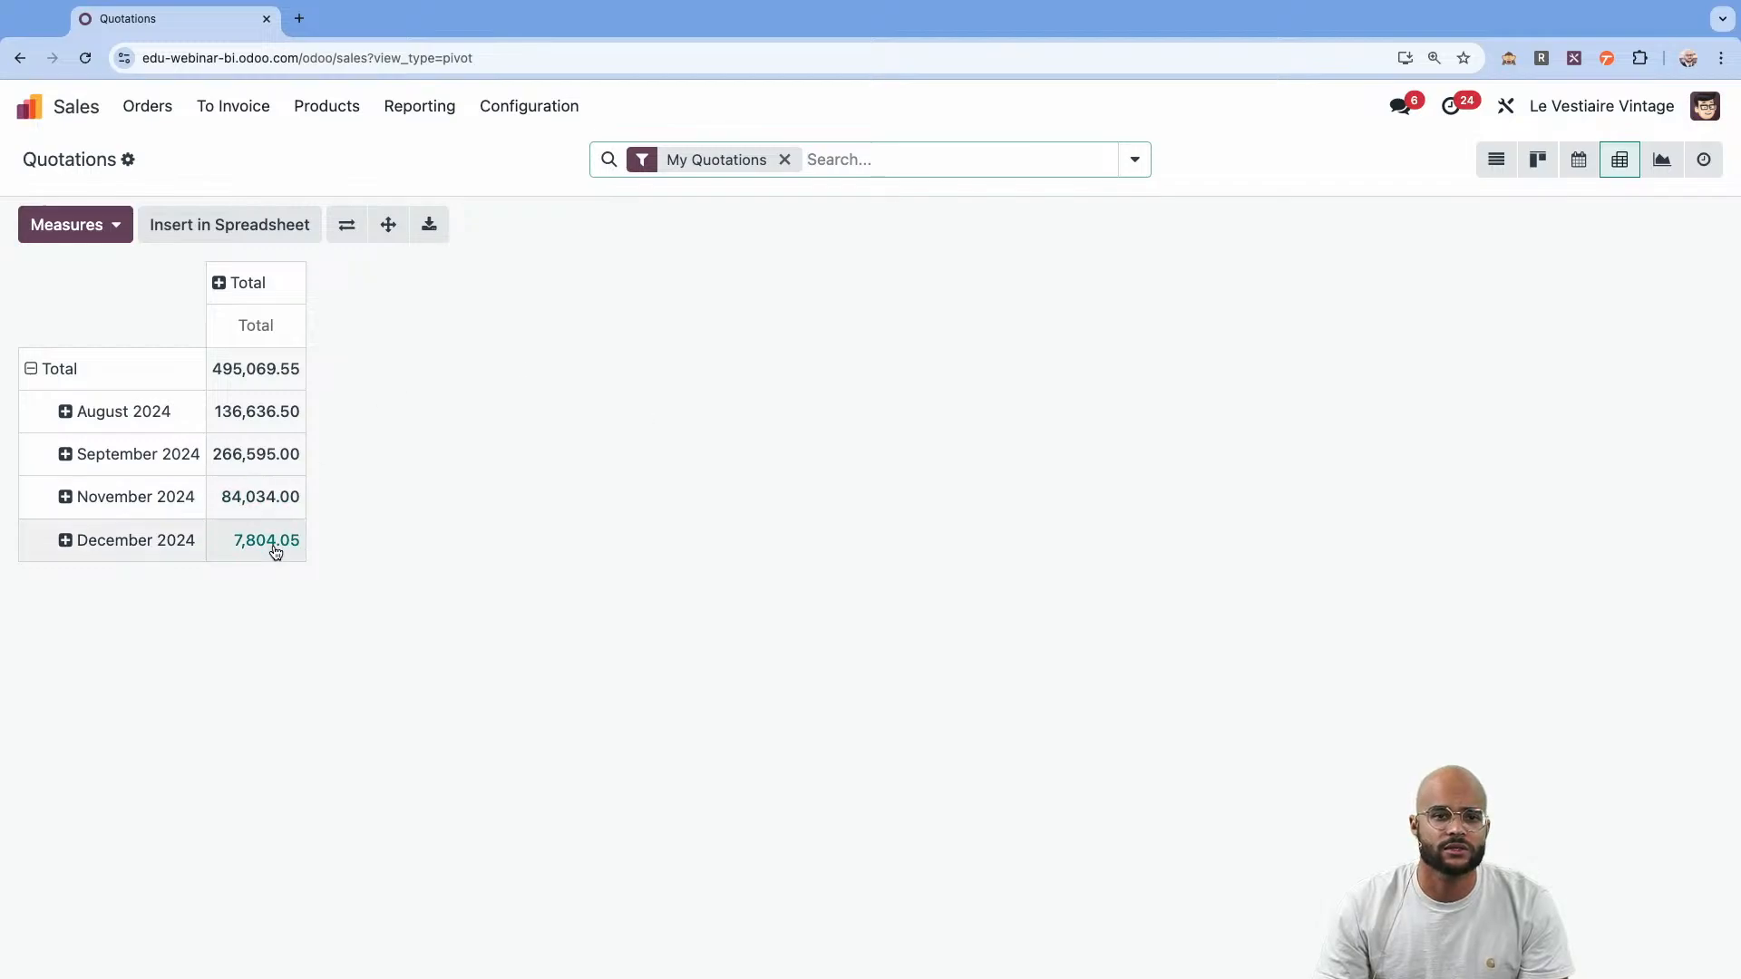
{"action": "left_click", "coordinate": [103, 232]}
{"action": "left_click", "coordinate": [354, 361]}
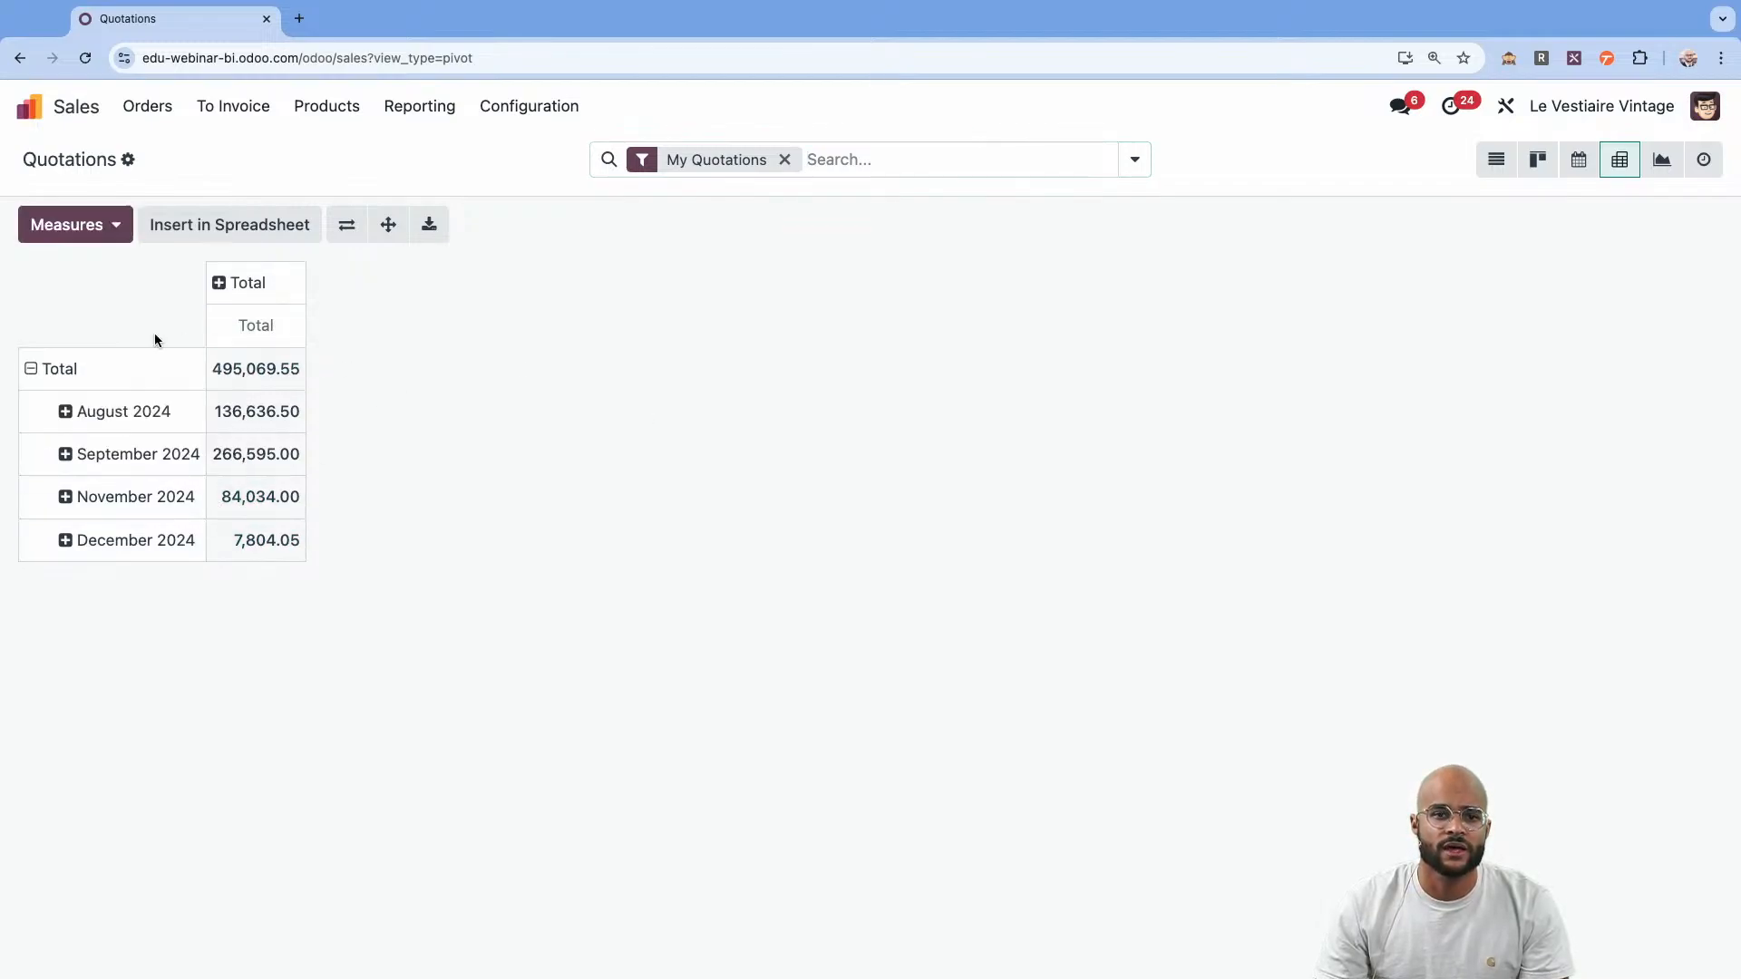
{"action": "left_click", "coordinate": [64, 372]}
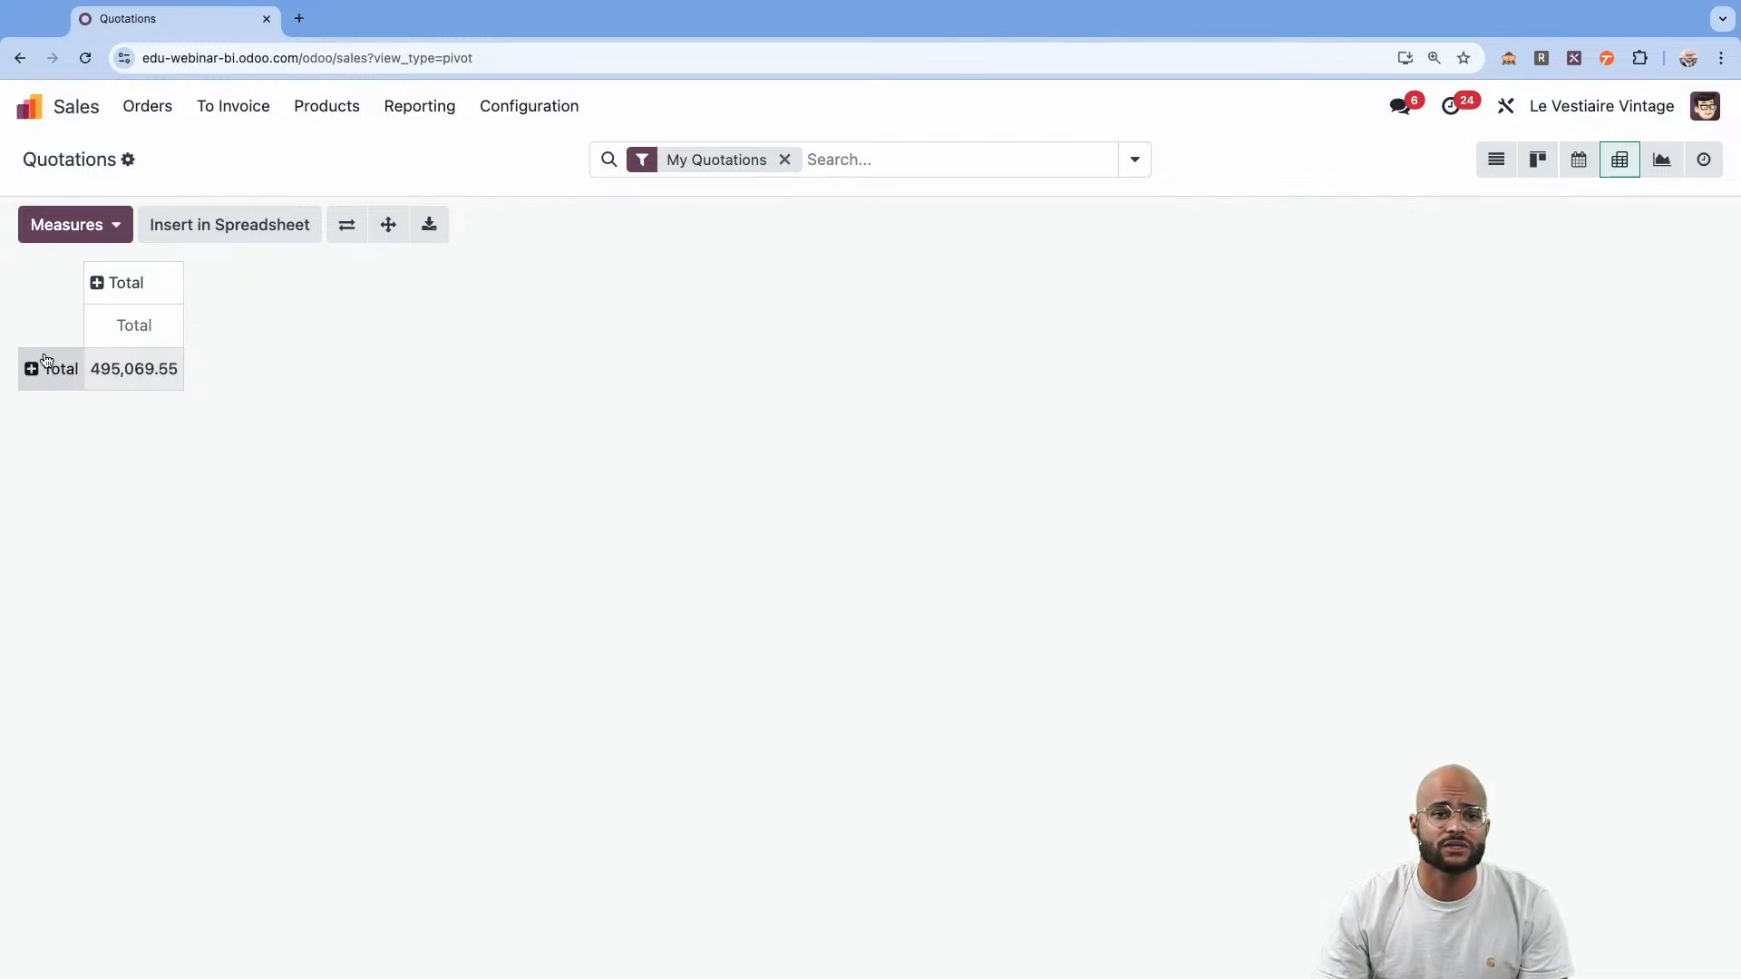
{"action": "left_click", "coordinate": [46, 366]}
{"action": "left_click", "coordinate": [56, 528]}
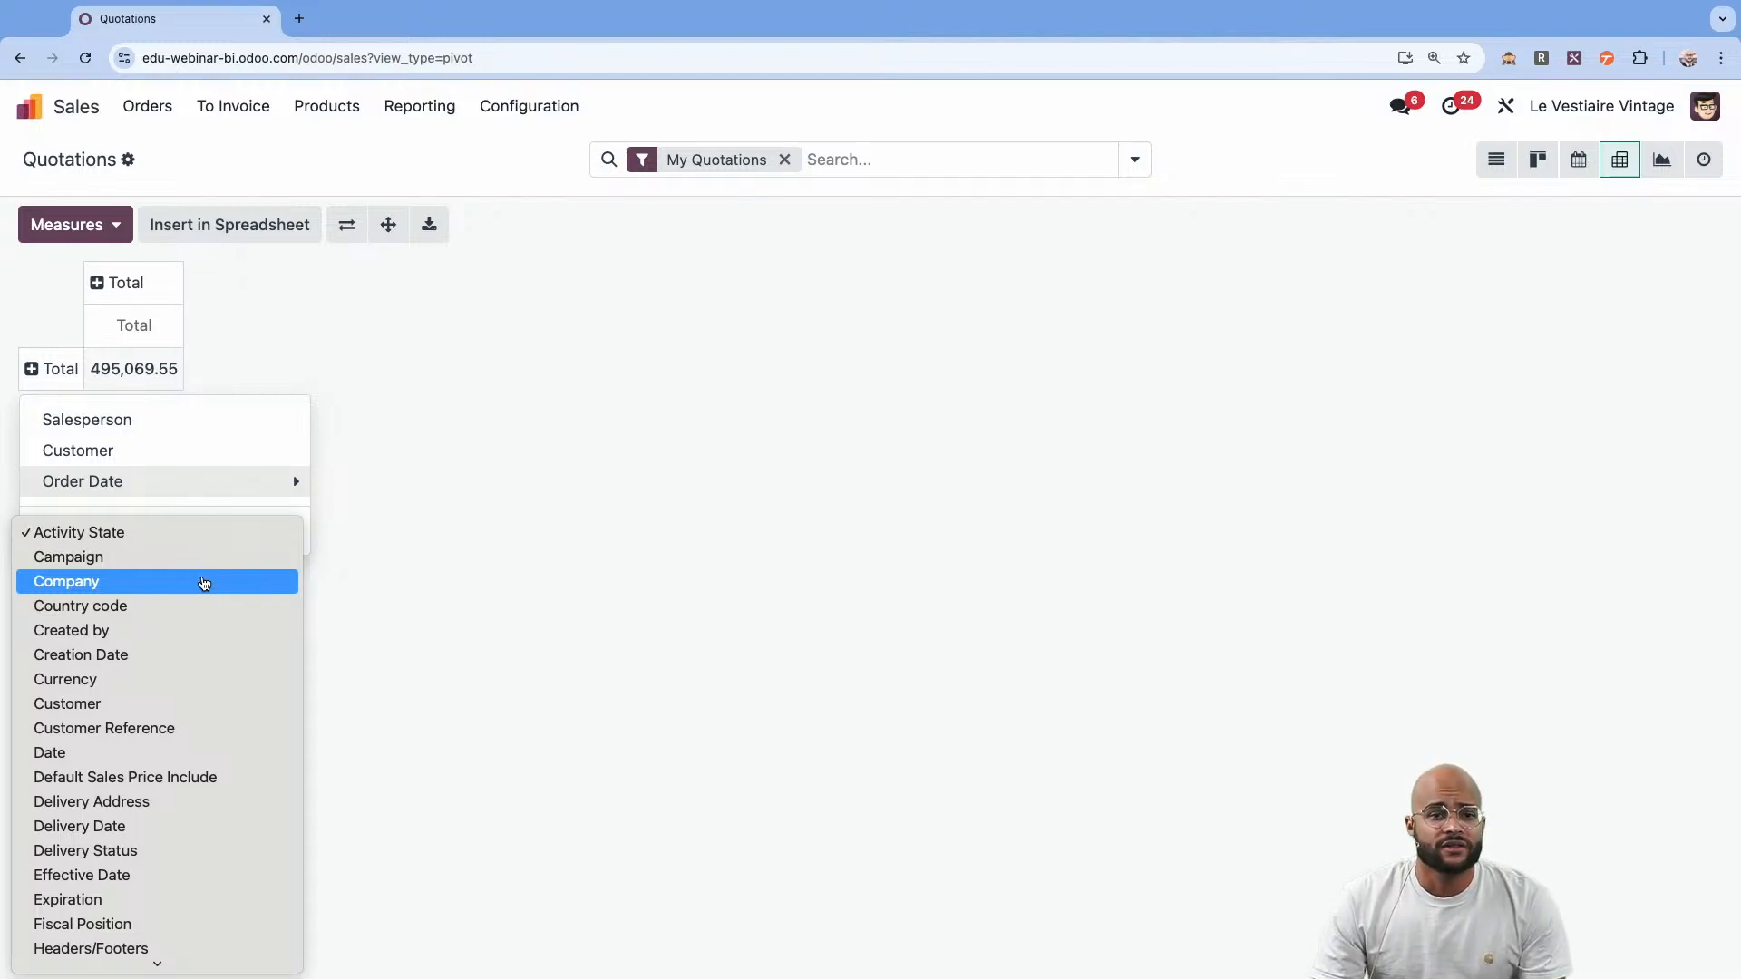
{"action": "left_click", "coordinate": [395, 455]}
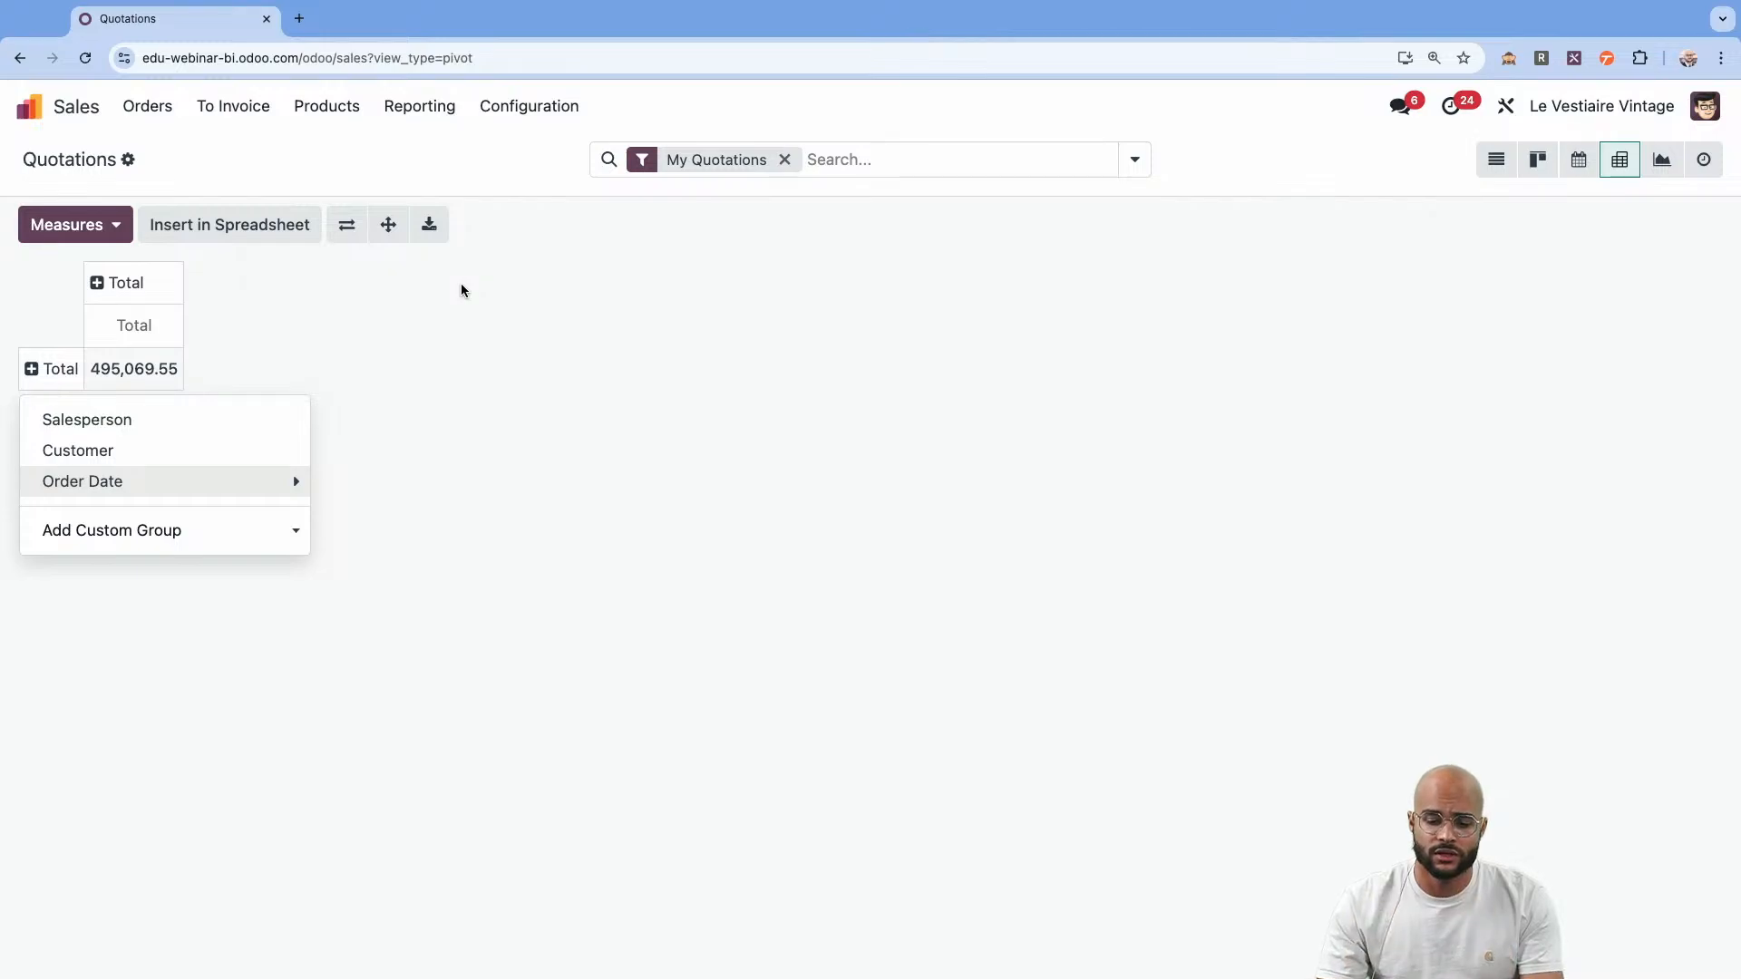
Open the Sales Analysis report and display it as a pivot table.
{"action": "left_click", "coordinate": [435, 141]}
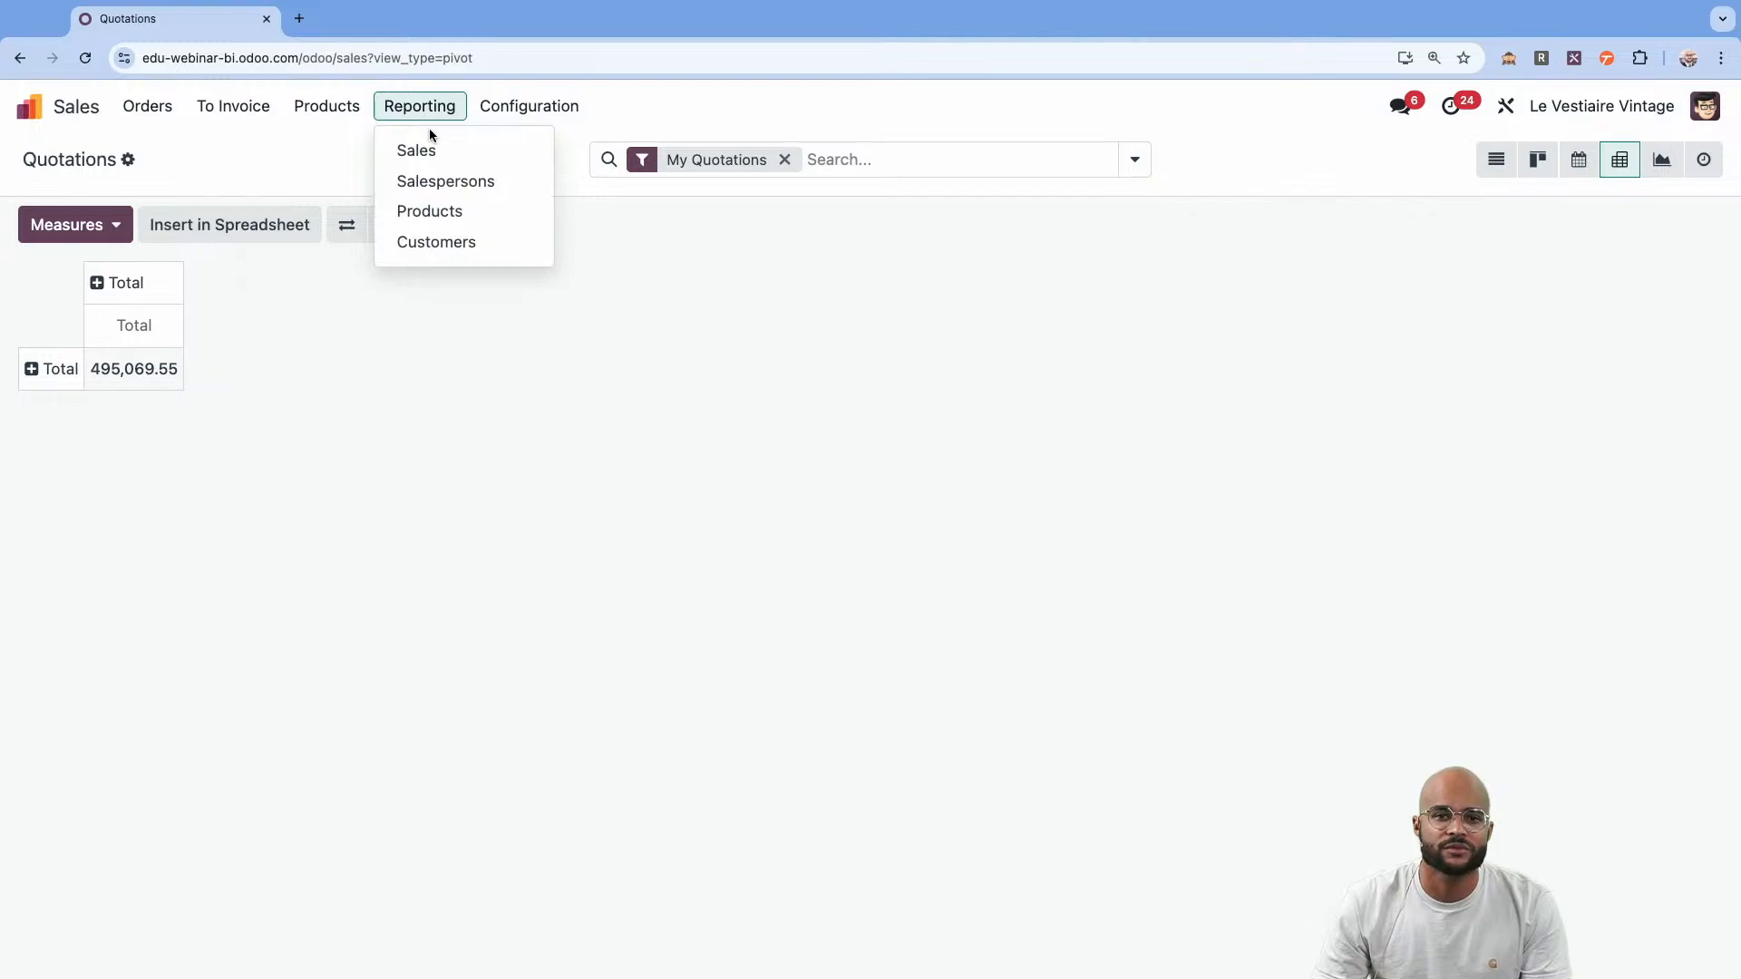
{"action": "left_click", "coordinate": [430, 148]}
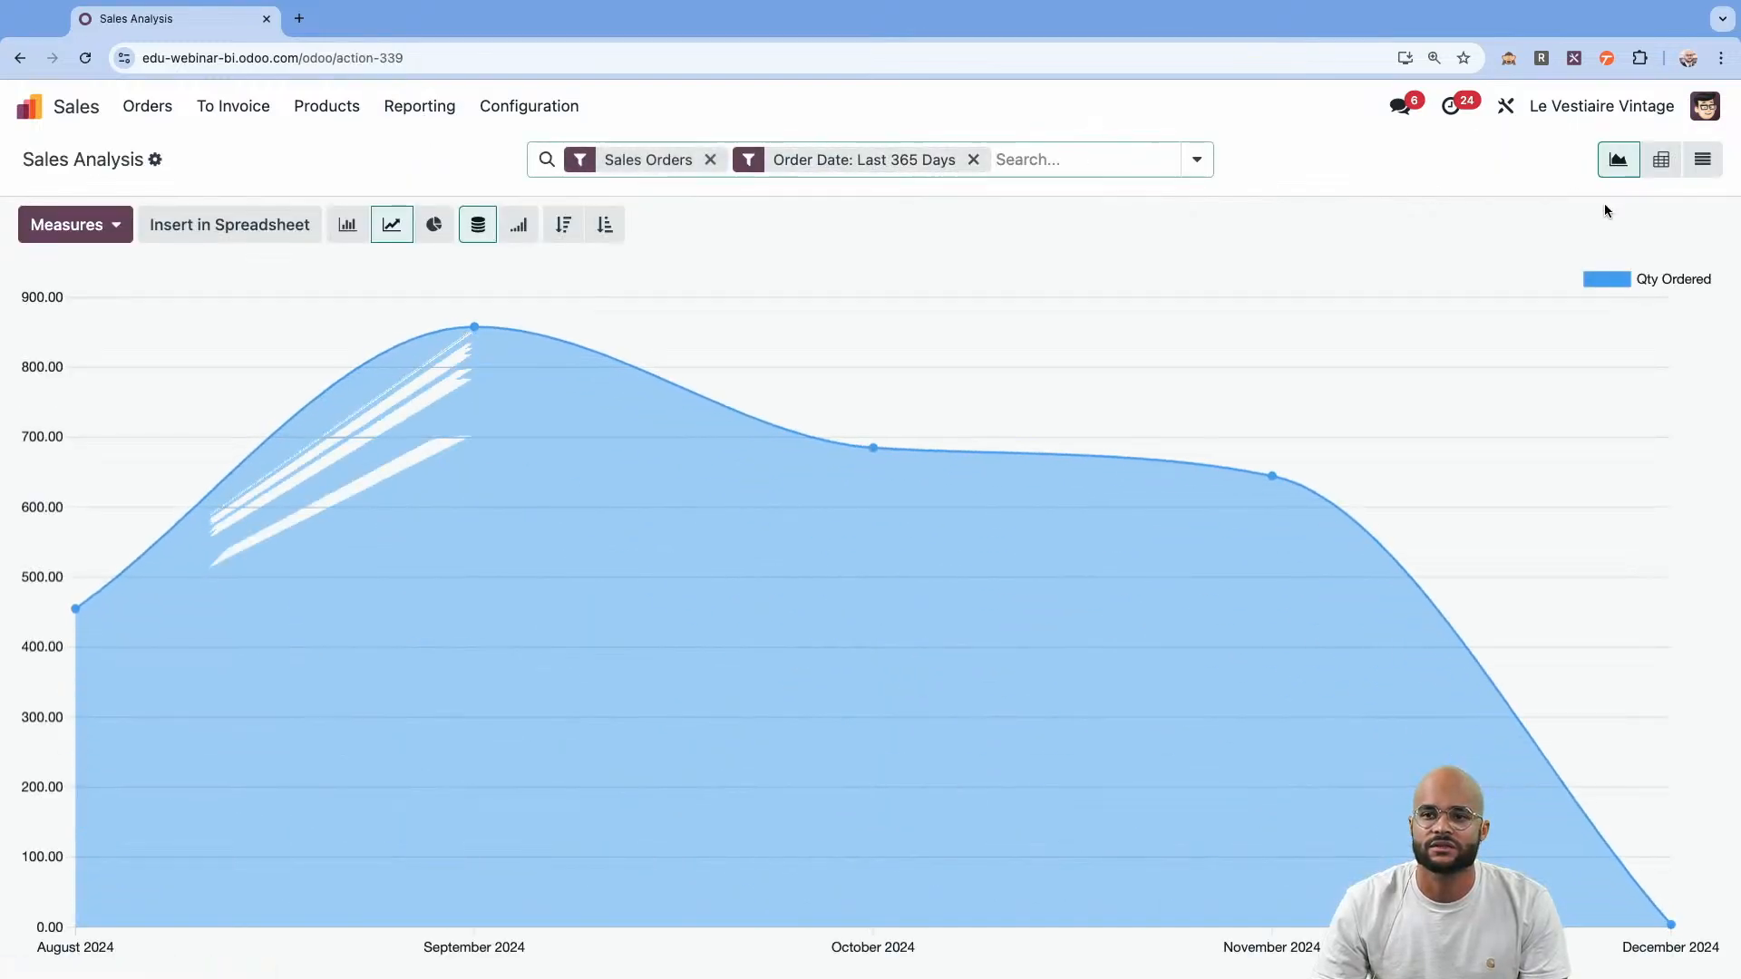
{"action": "left_click", "coordinate": [1661, 160]}
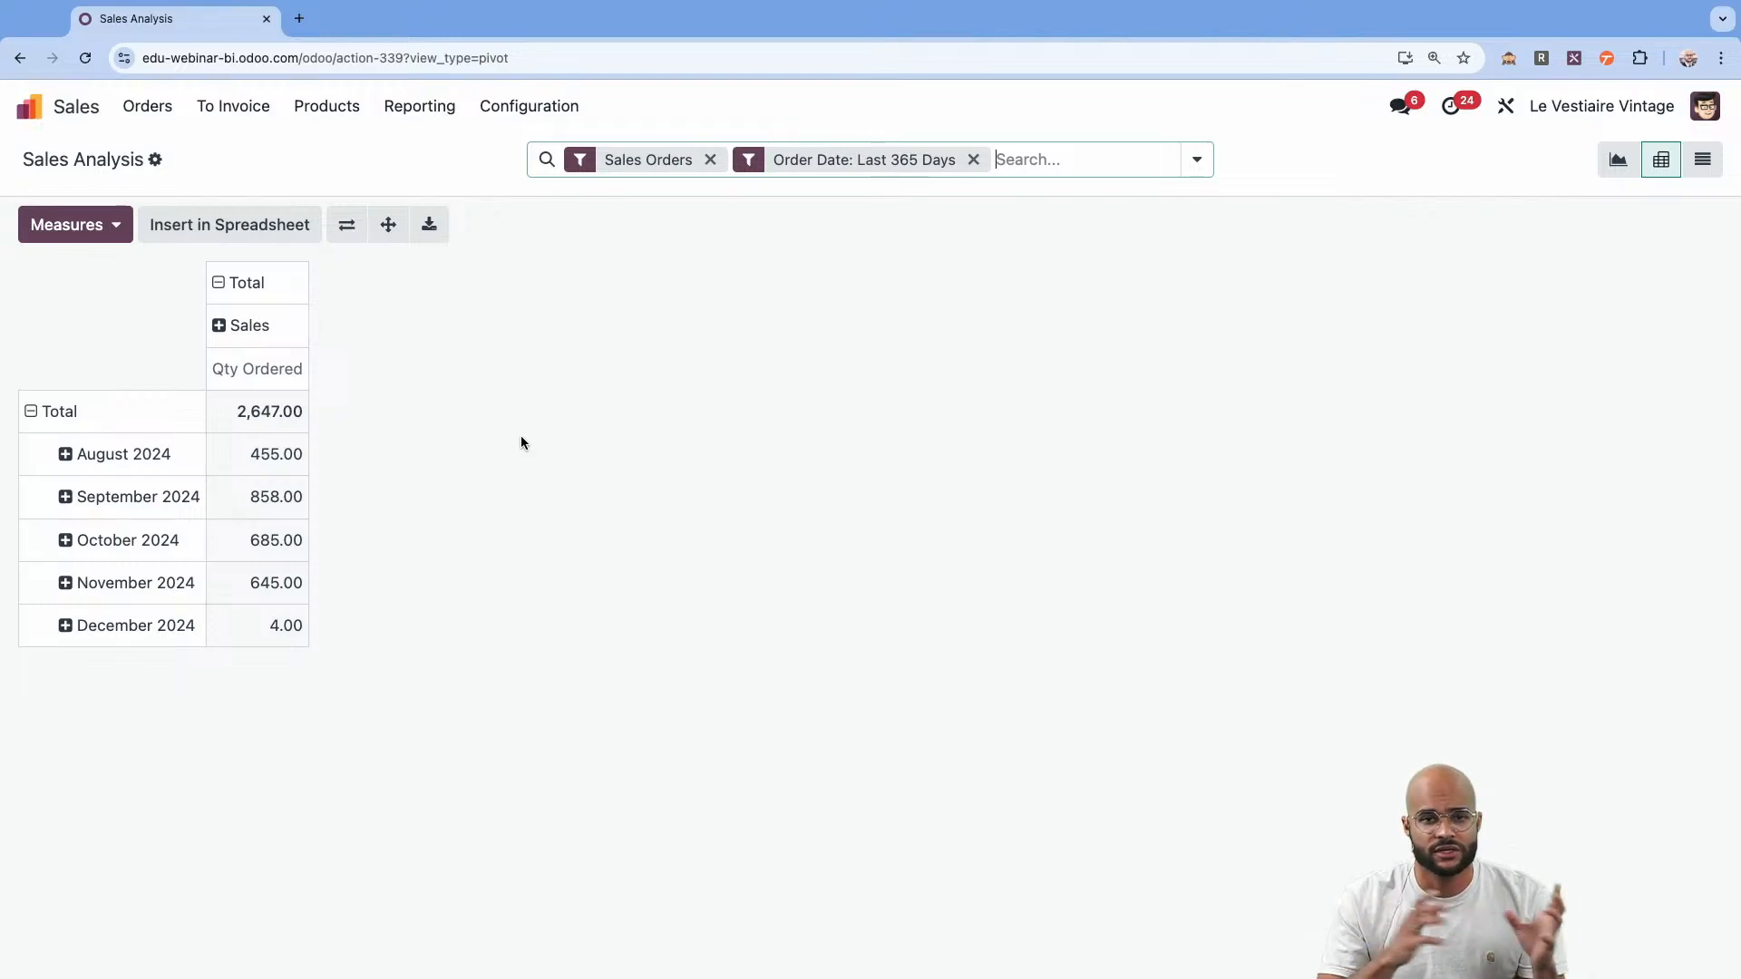
Collapse the pivot's row and column groups and group the columns by Customer Country.
{"action": "left_click", "coordinate": [163, 413]}
{"action": "left_click", "coordinate": [151, 300]}
{"action": "left_click", "coordinate": [152, 305]}
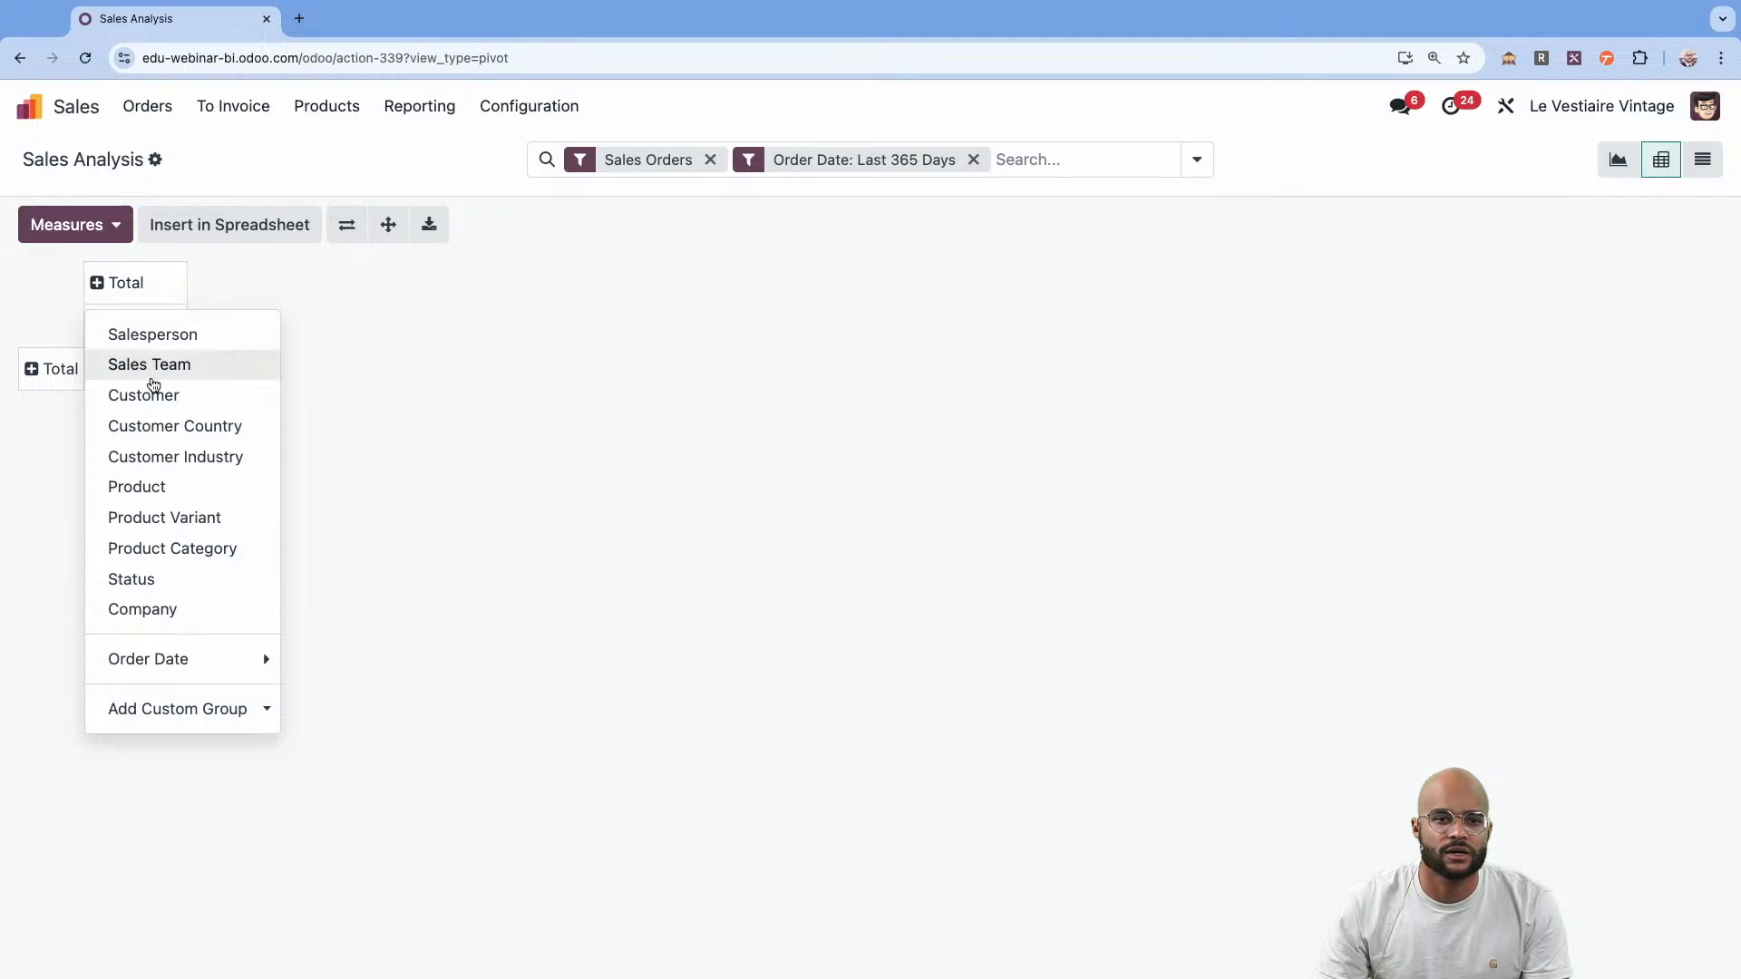
{"action": "left_click", "coordinate": [175, 427]}
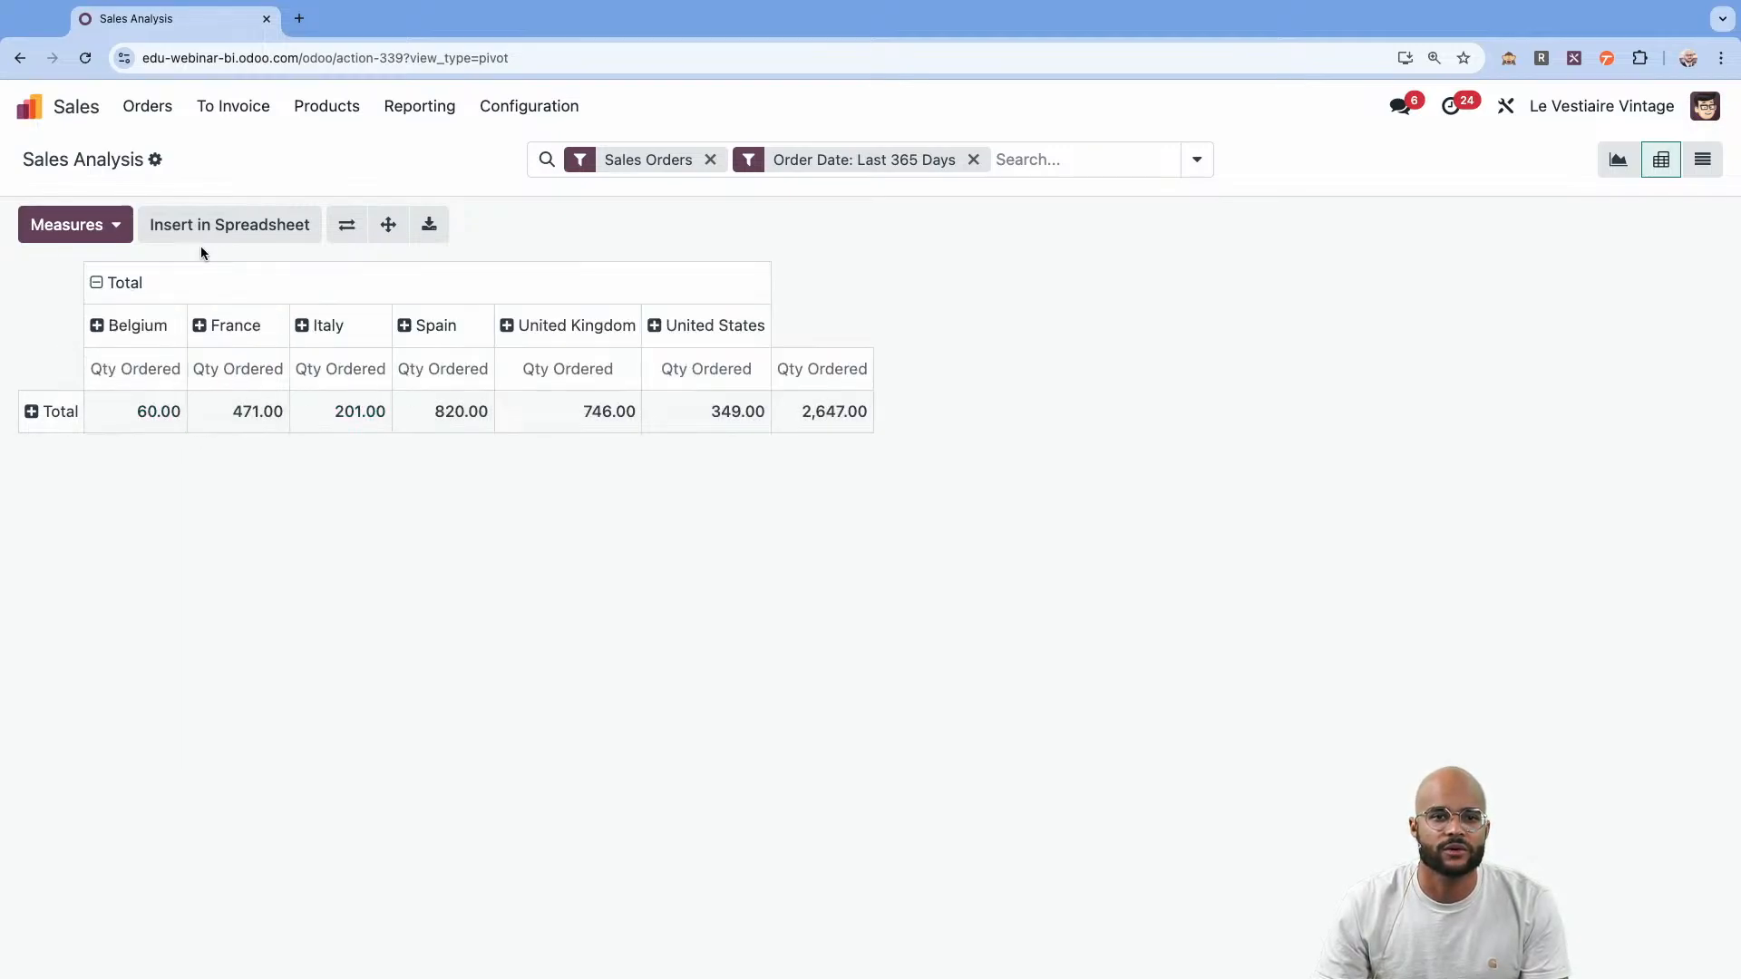
Add Untaxed Total as a measure of the pivot and remove Qty Ordered.
{"action": "left_click", "coordinate": [92, 234]}
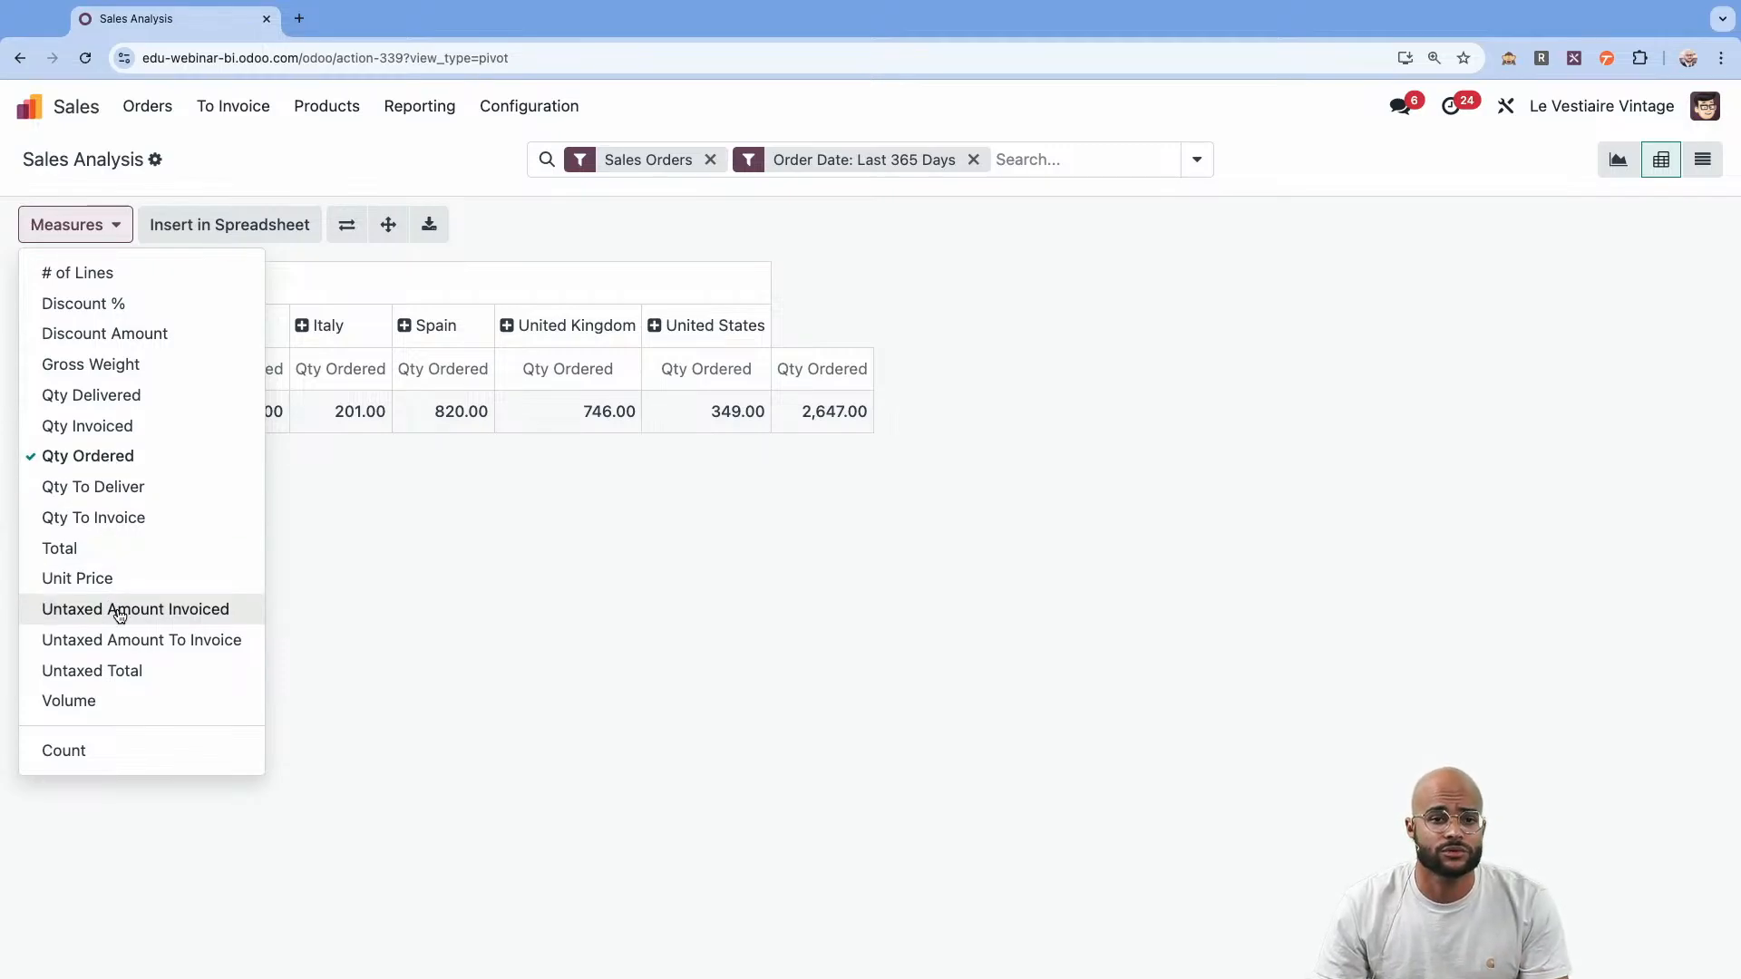
{"action": "left_click", "coordinate": [116, 670]}
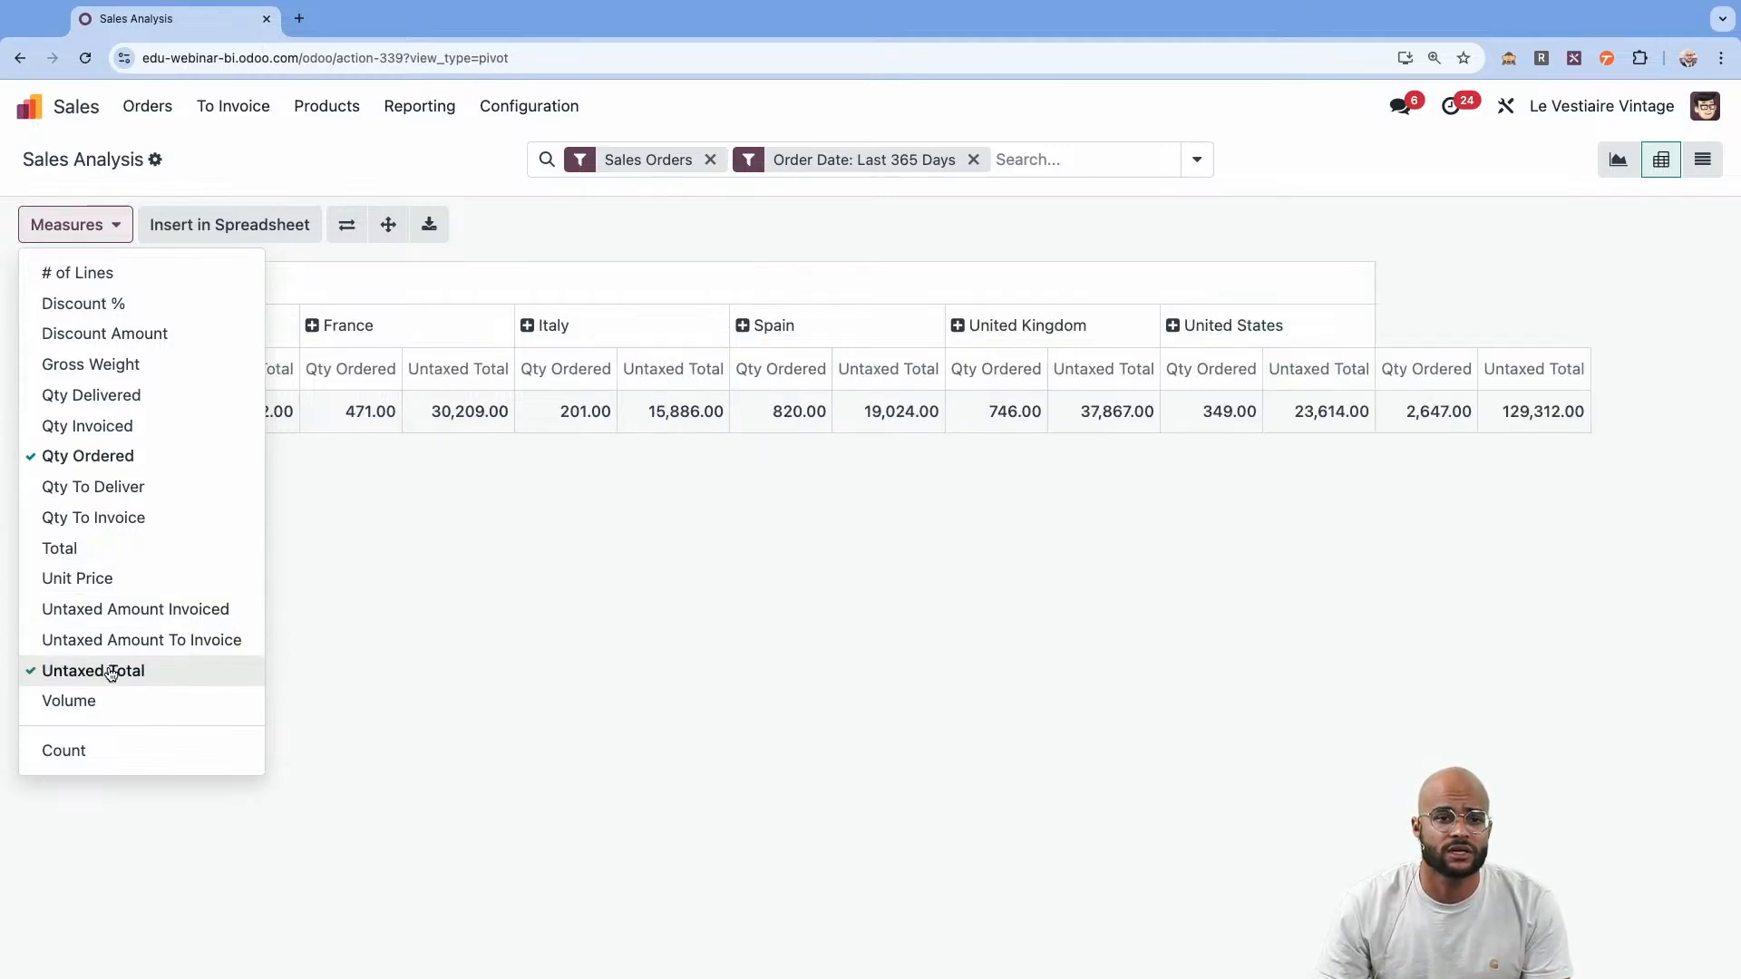
{"action": "left_click", "coordinate": [116, 456]}
{"action": "left_click", "coordinate": [503, 562]}
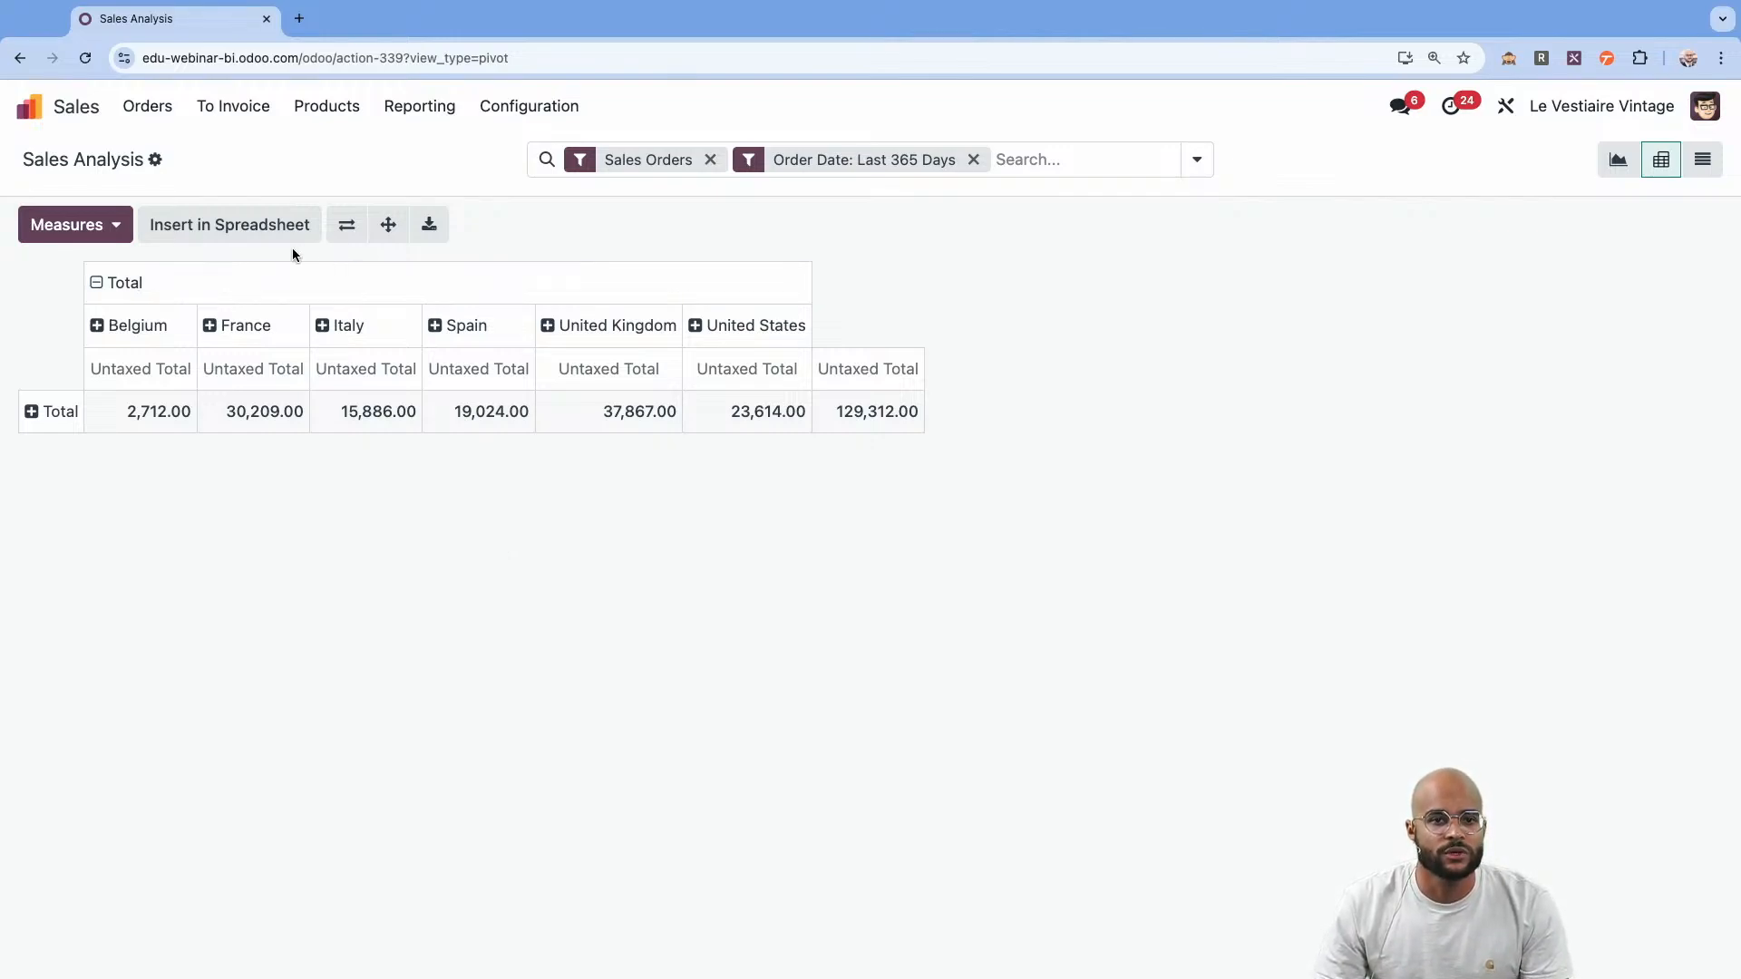
Insert the pivot into a blank spreadsheet under the pivot name "reporting 2024".
{"action": "left_click", "coordinate": [226, 225]}
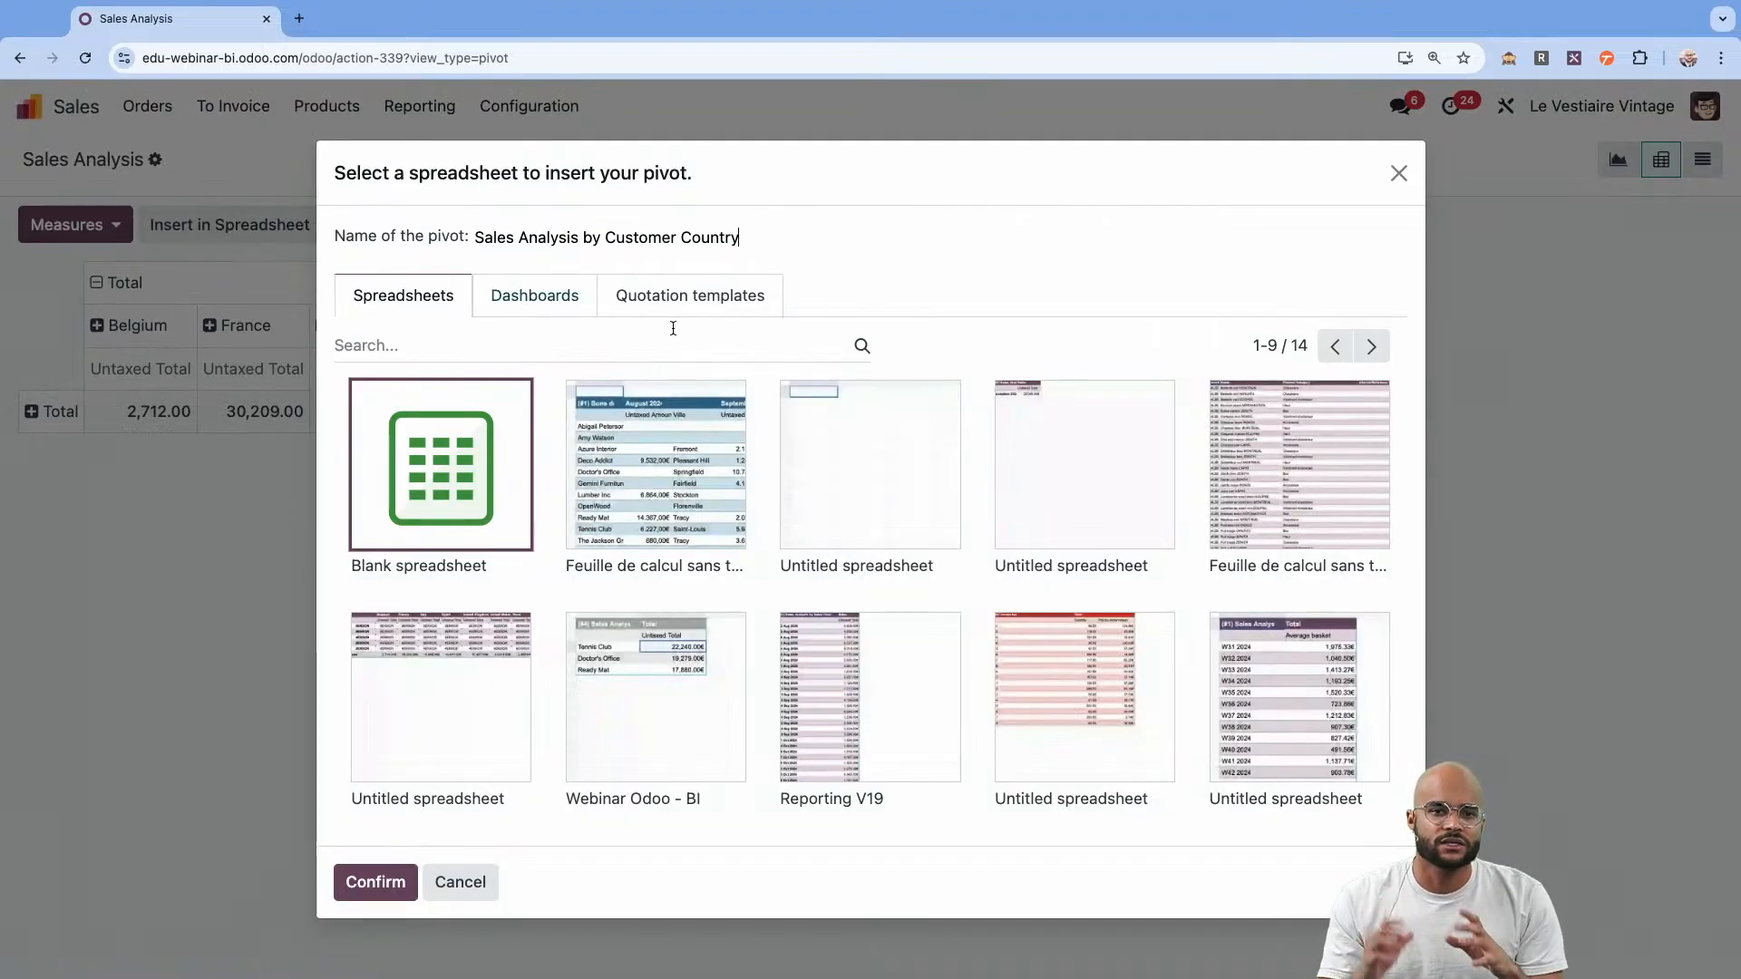
{"action": "triple_click", "coordinate": [642, 236]}
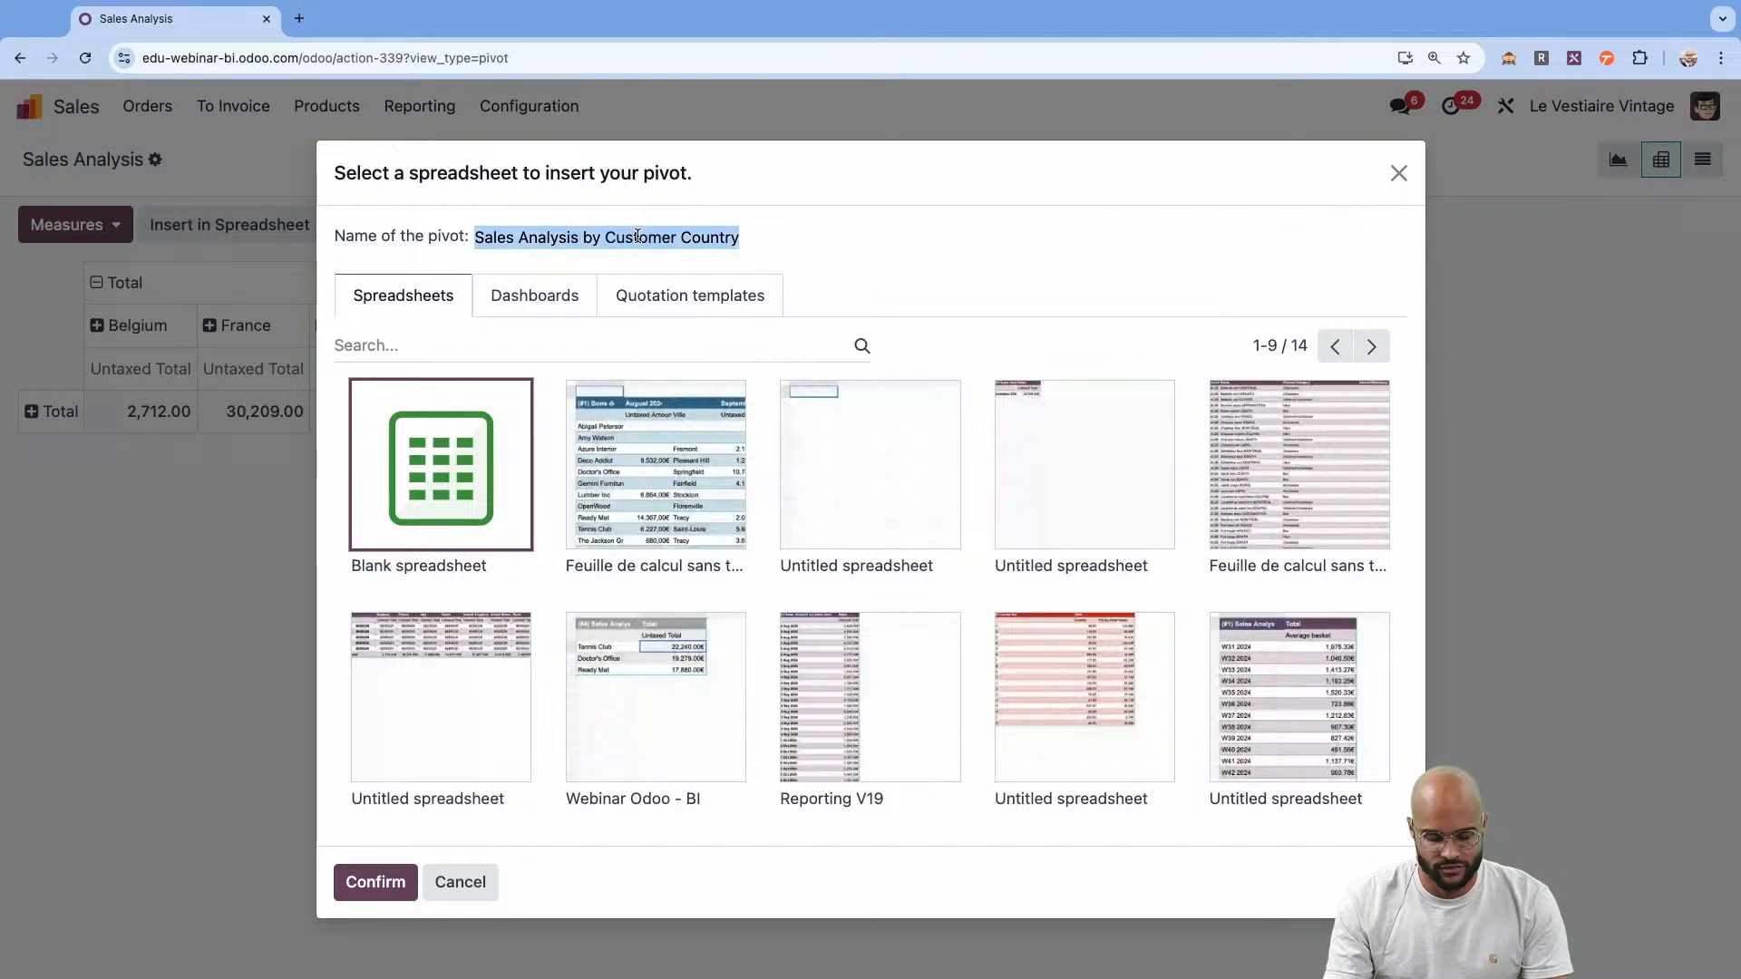
{"action": "type", "text": "reporting 2024"}
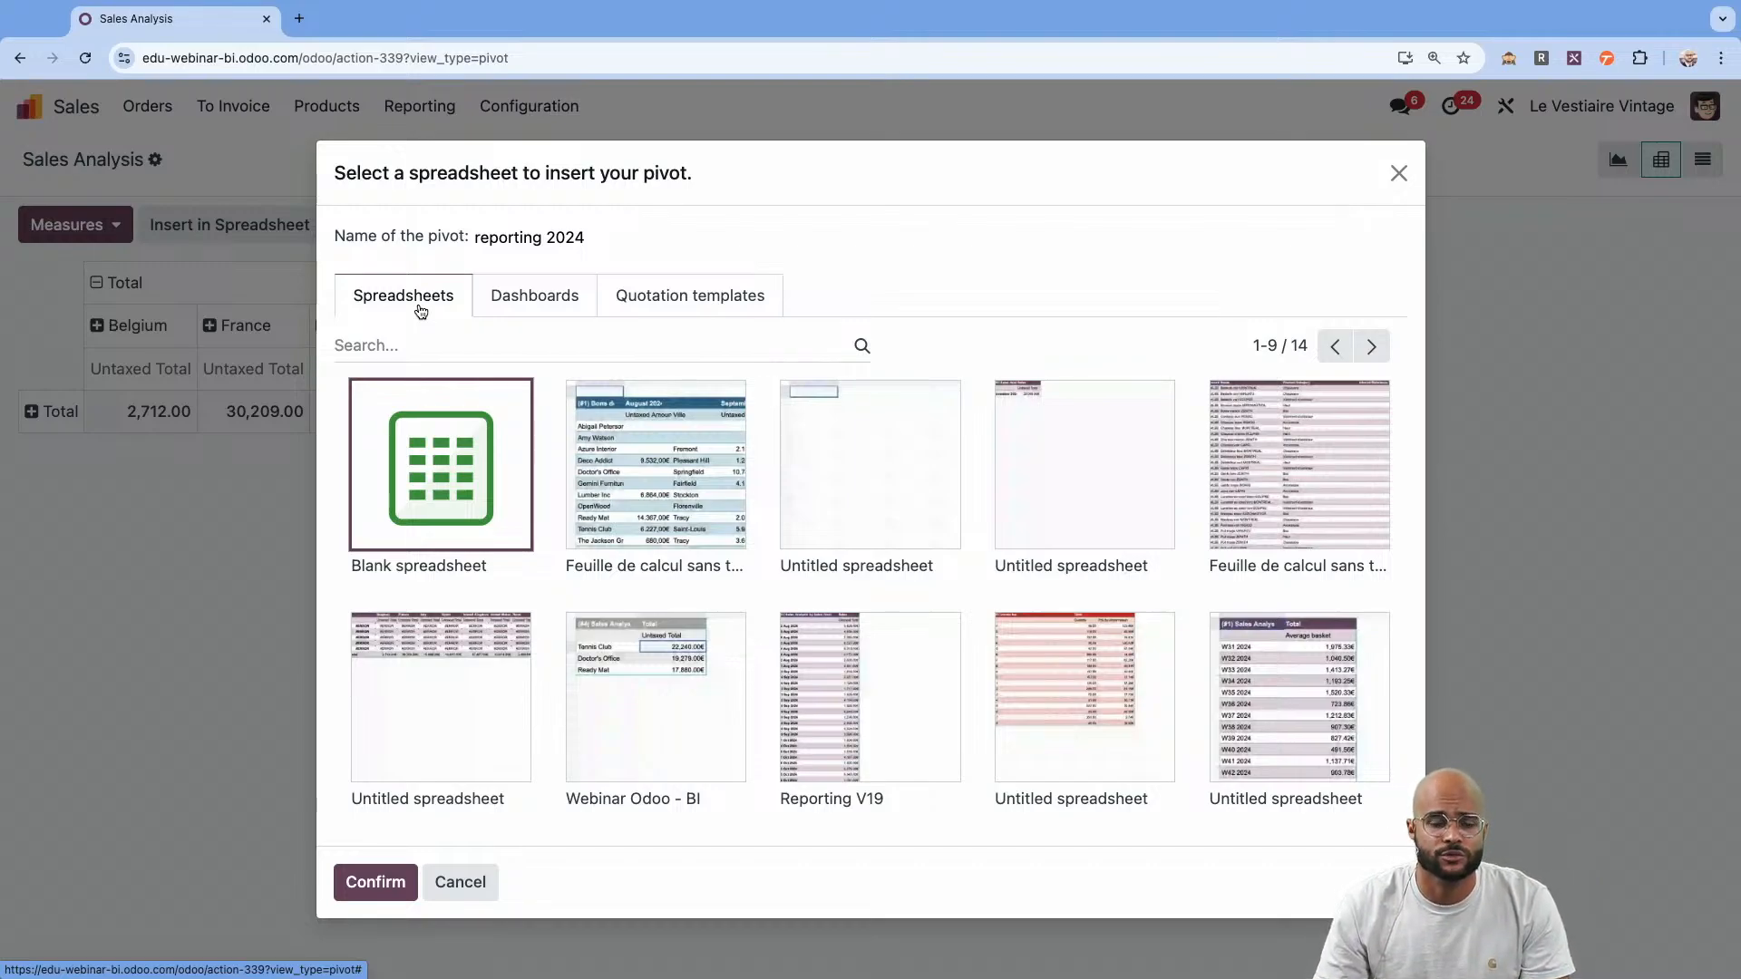
{"action": "left_click", "coordinate": [526, 306]}
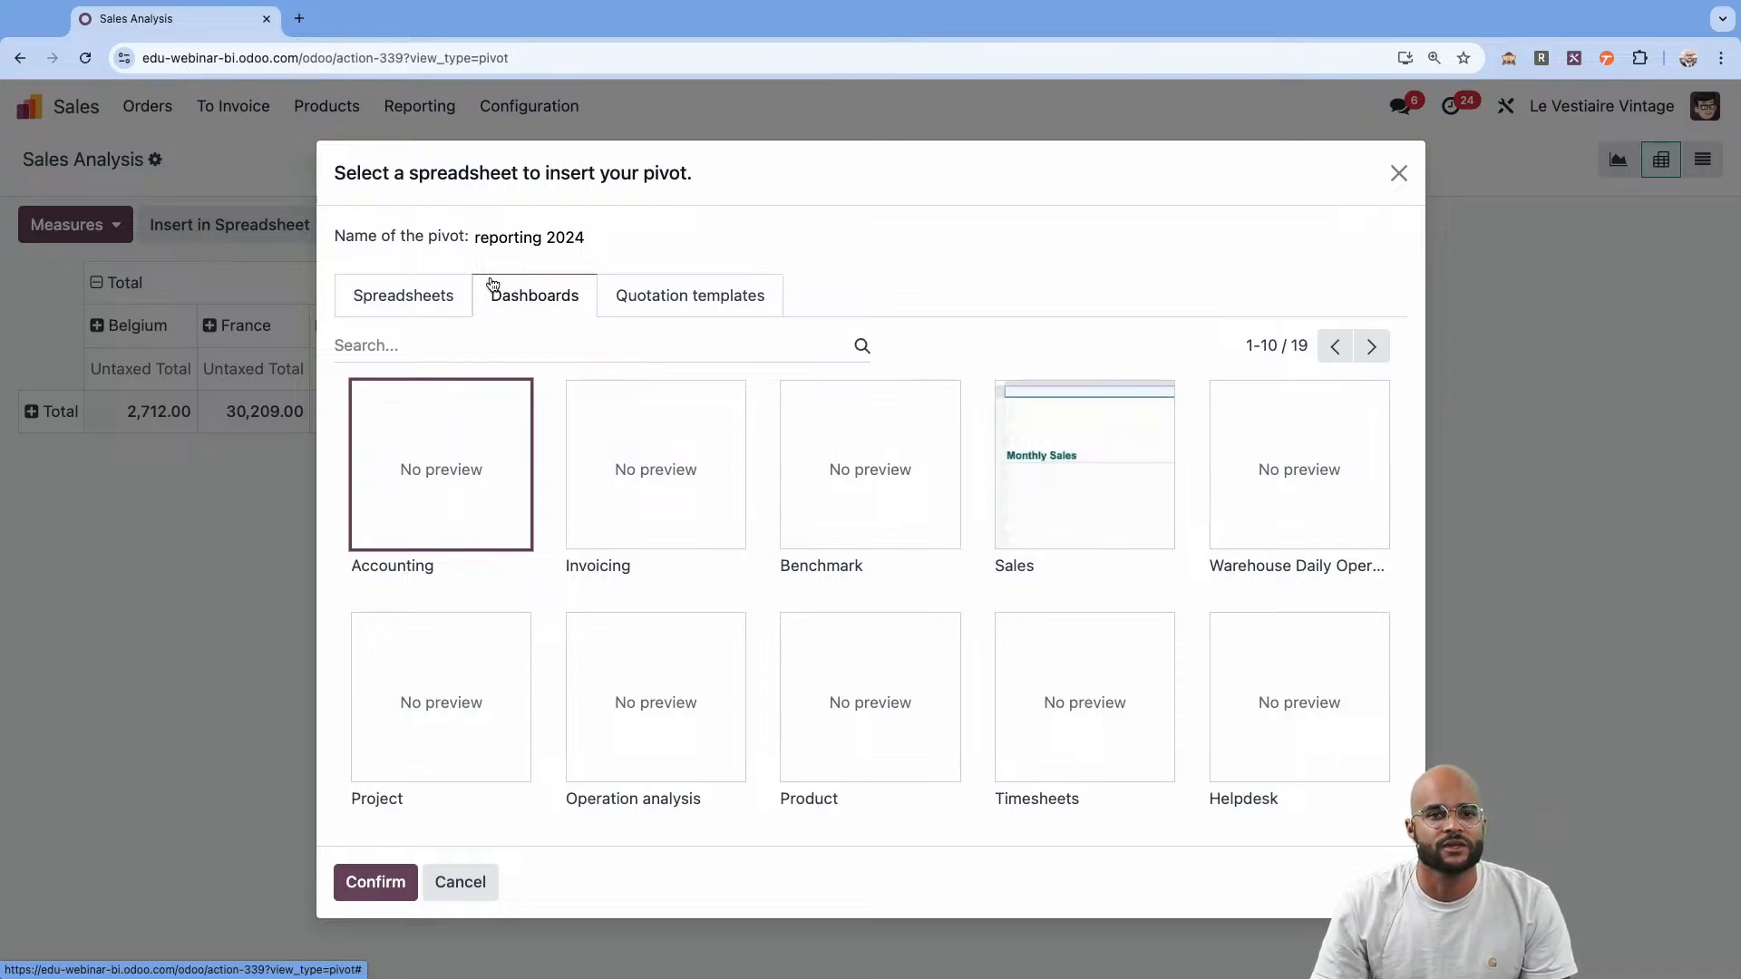
{"action": "left_click", "coordinate": [424, 295]}
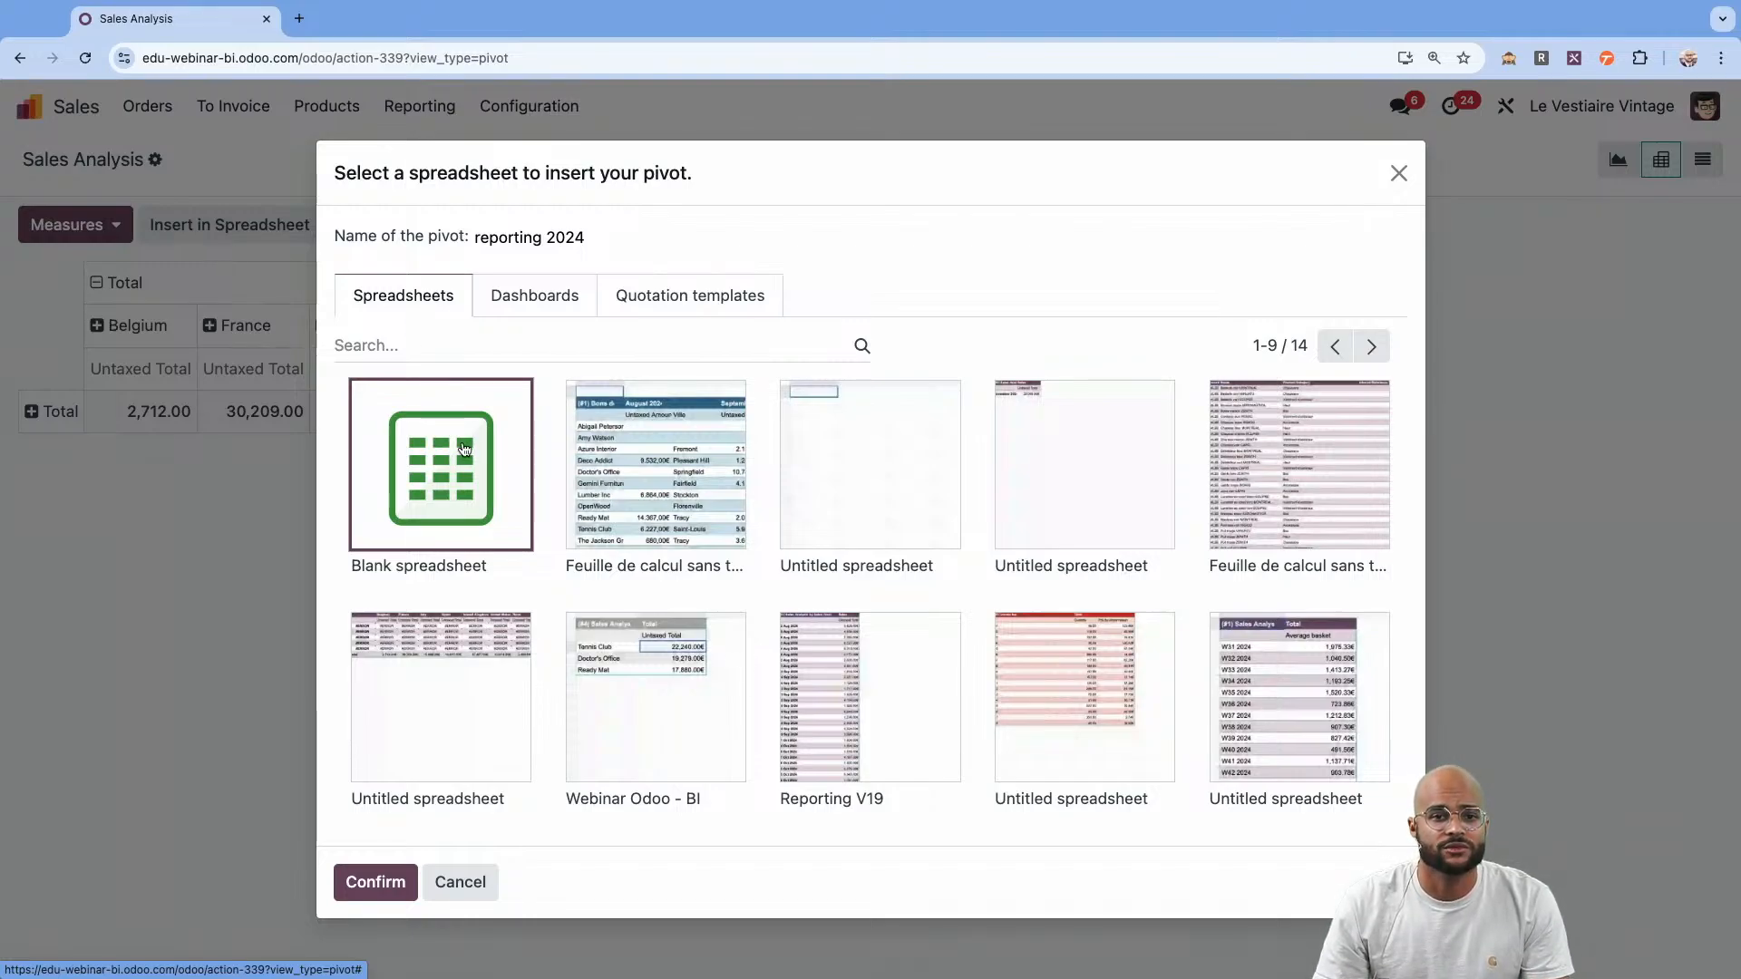
{"action": "left_click", "coordinate": [367, 882]}
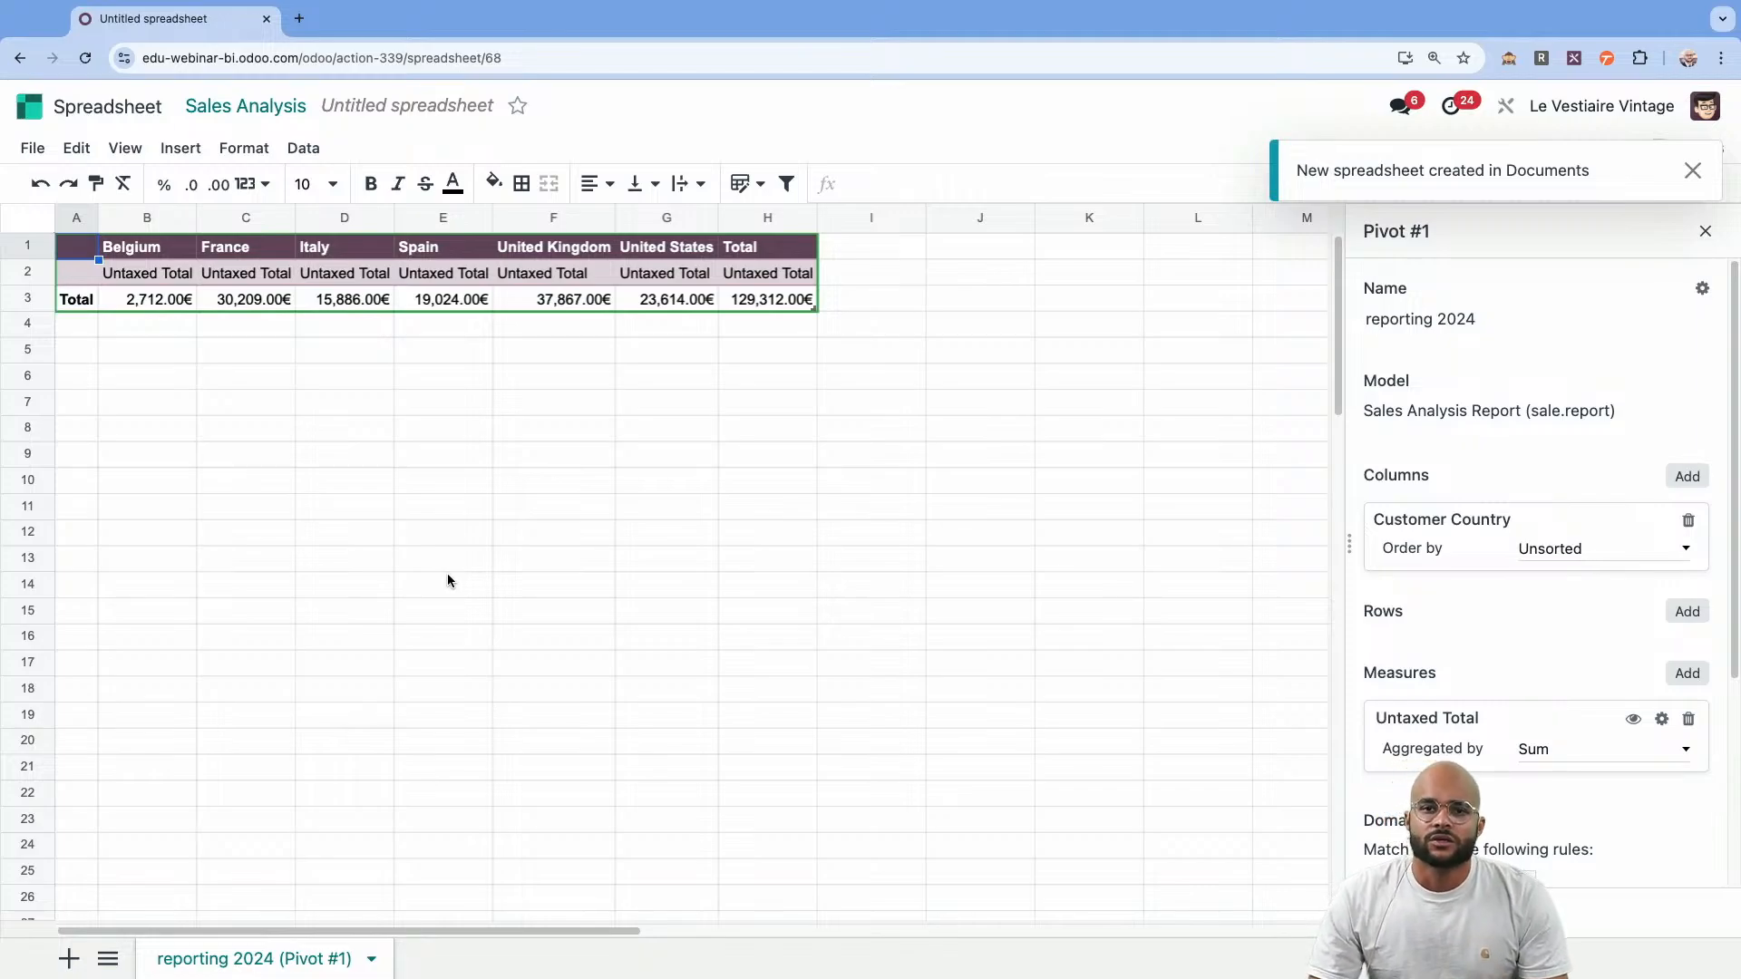
Add Order Date as a row grouping in the pivot's properties.
{"action": "left_click", "coordinate": [471, 459]}
{"action": "left_click", "coordinate": [633, 453]}
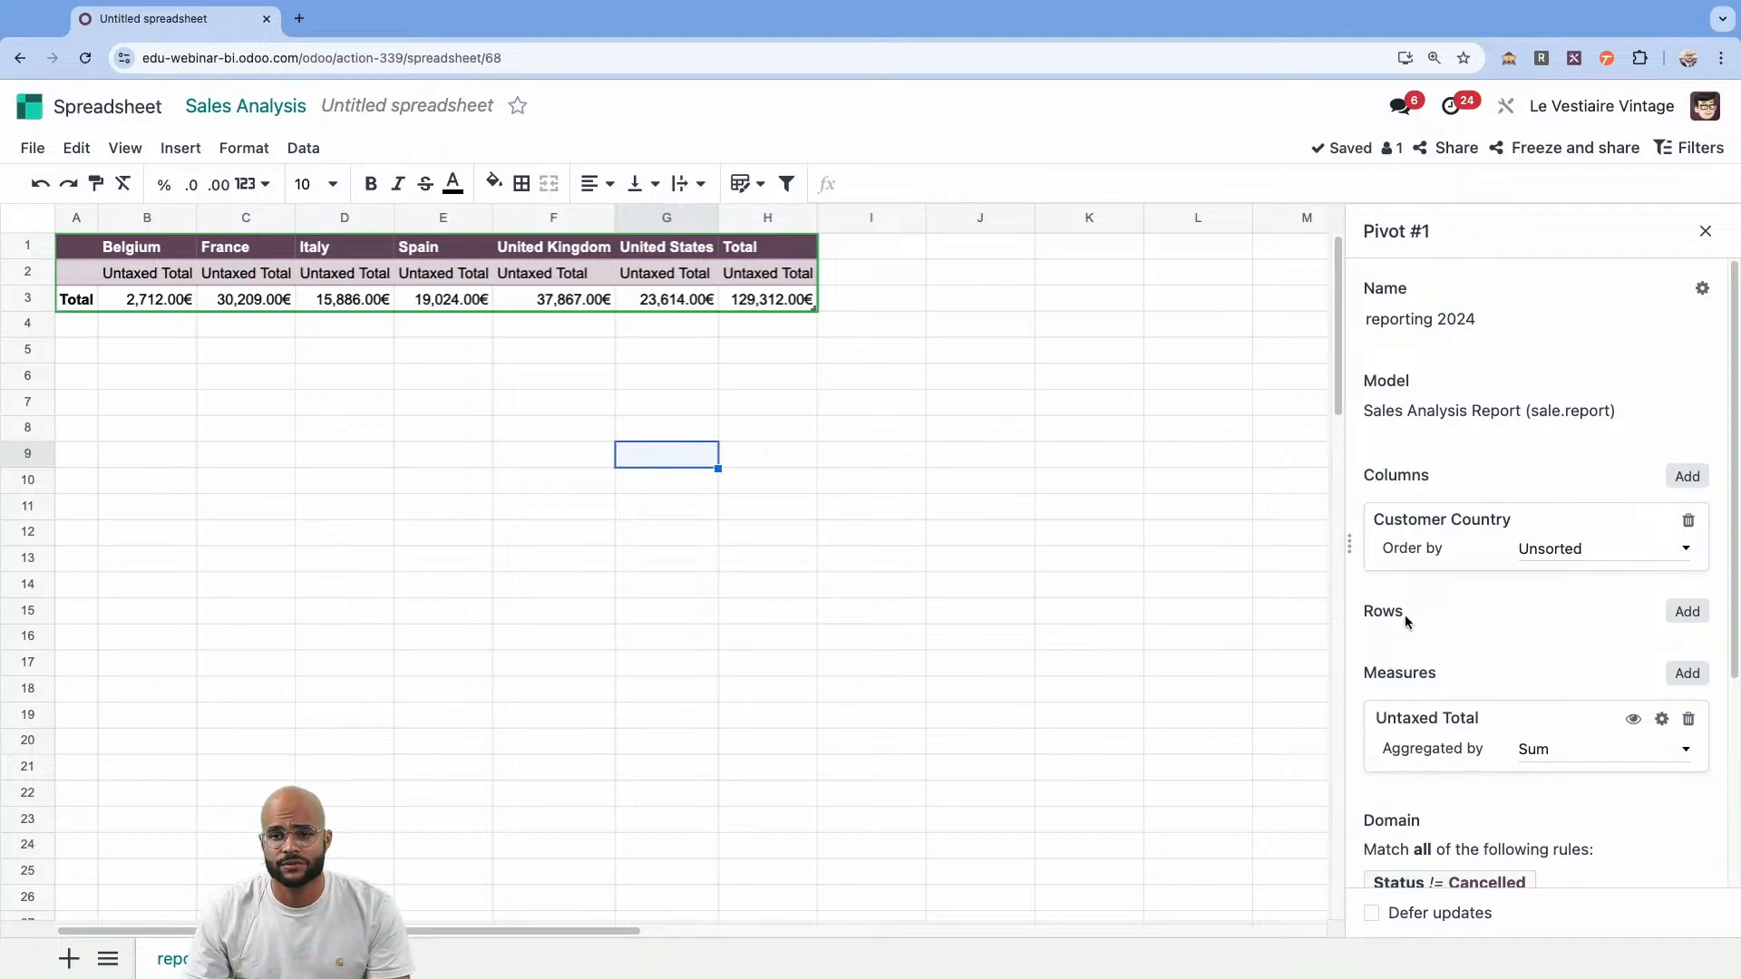
{"action": "left_click", "coordinate": [1687, 613]}
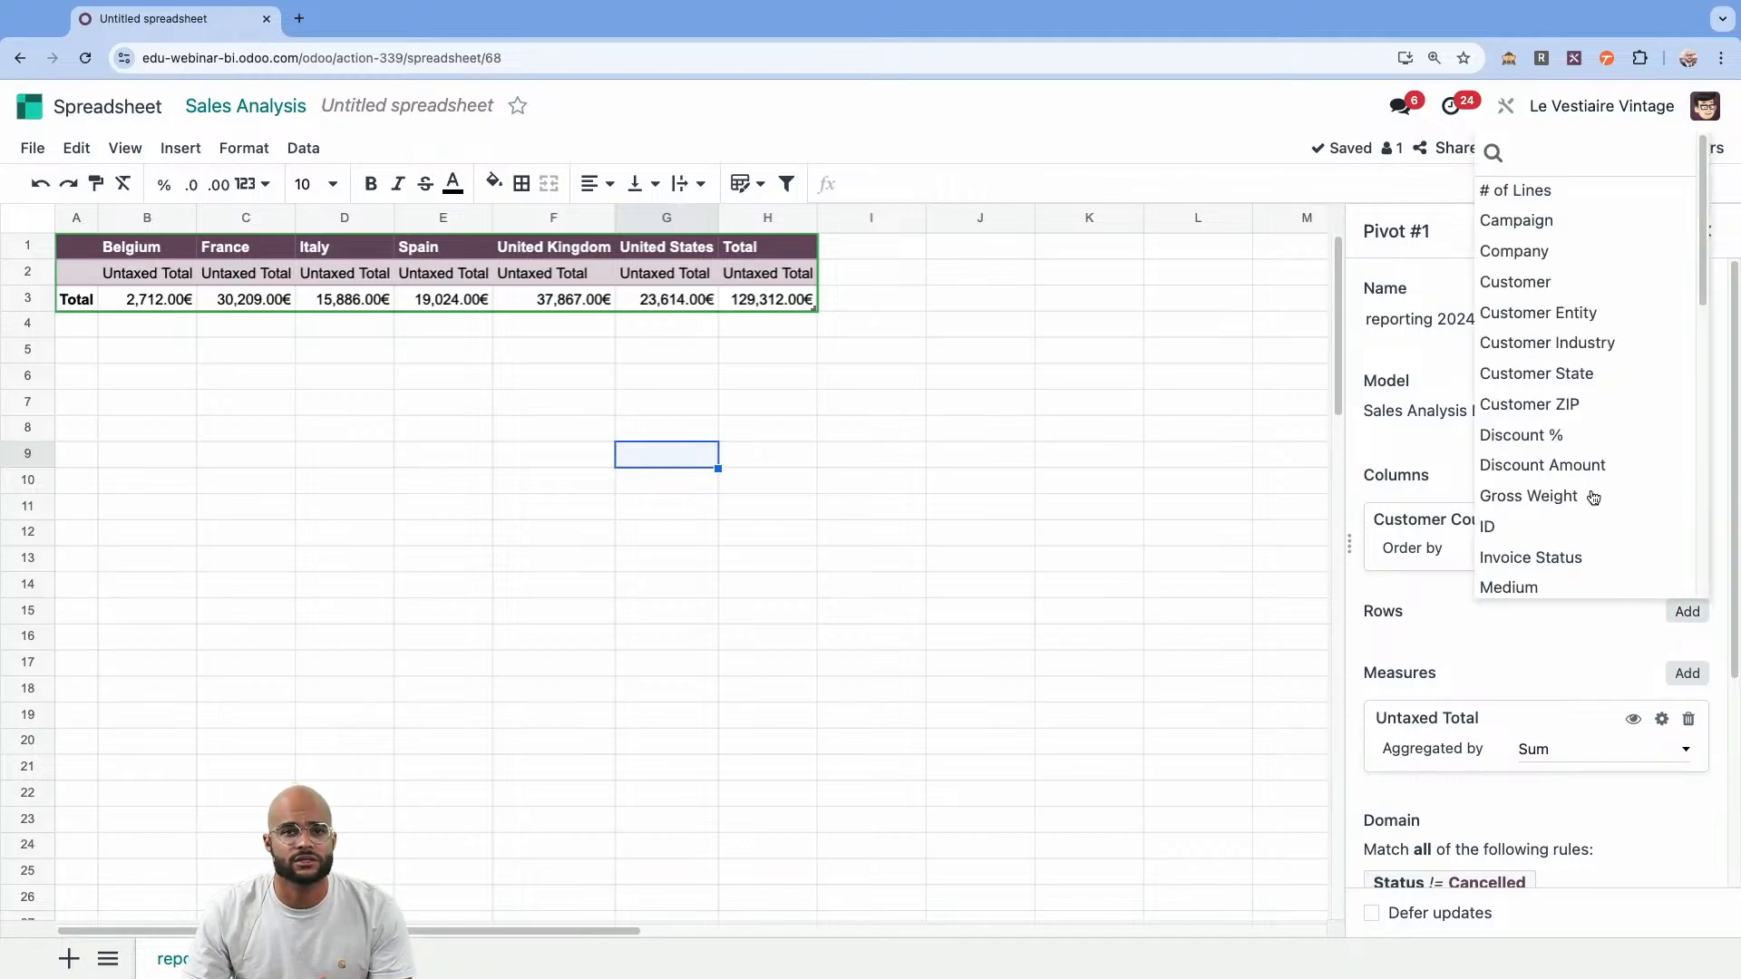
{"action": "scroll", "coordinate": [1594, 497], "scroll_direction": "down", "scroll_amount": 3}
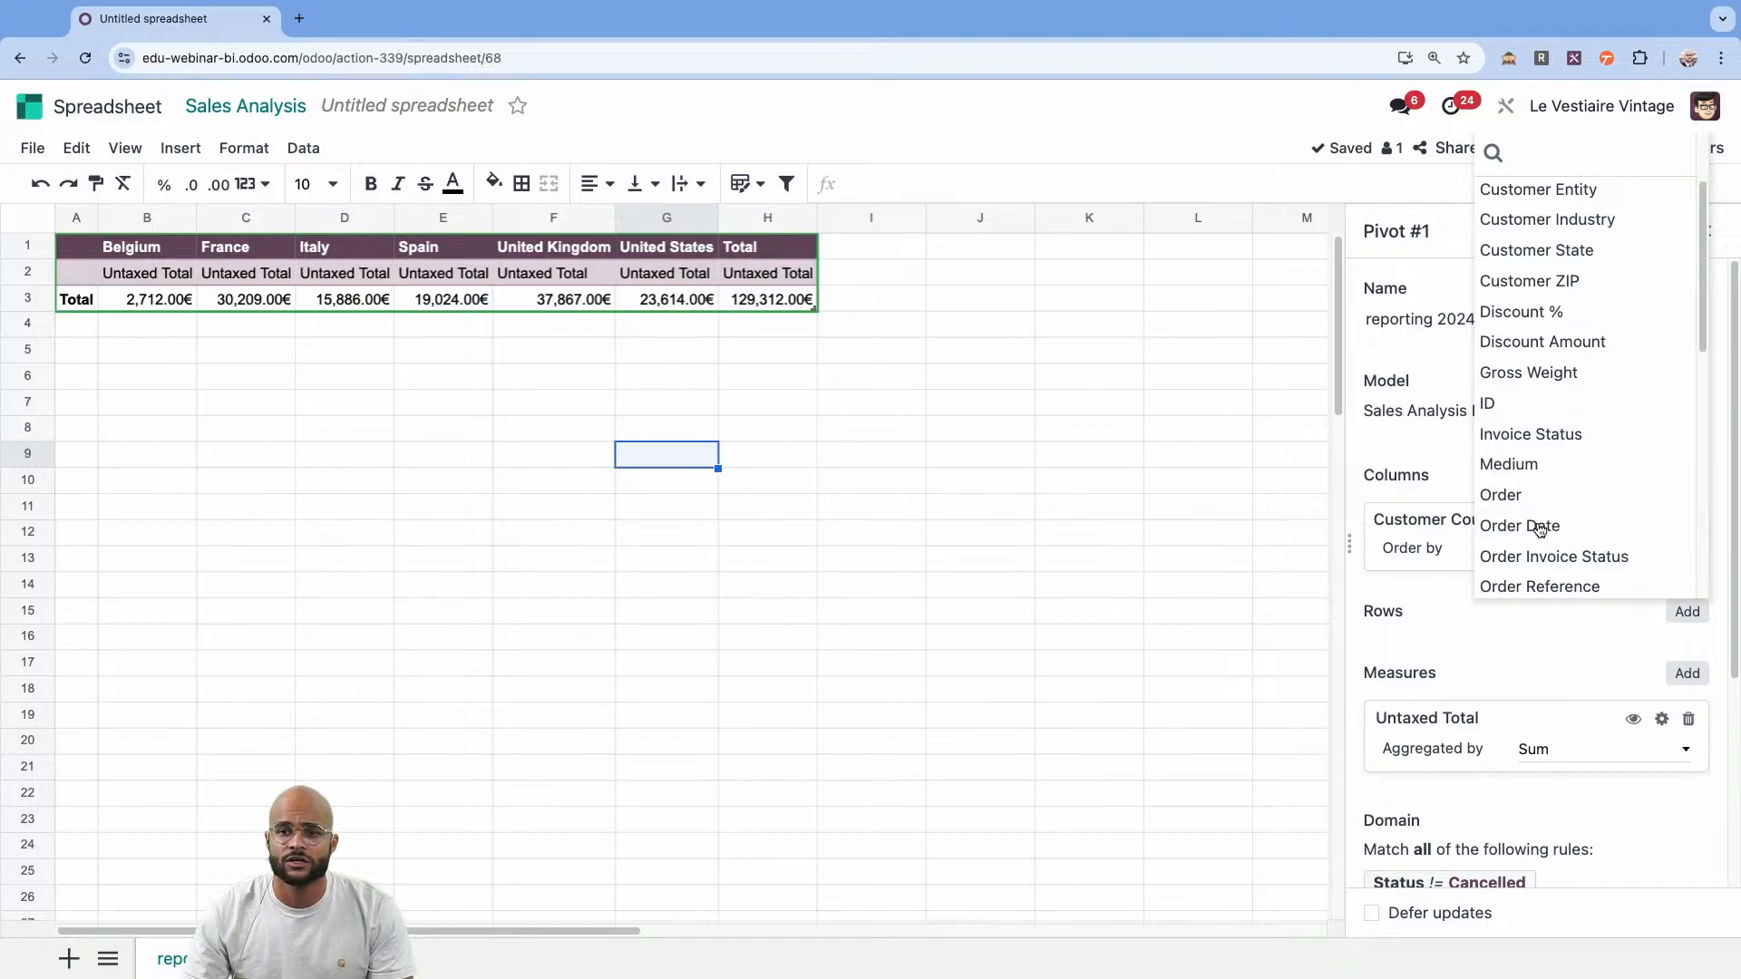
{"action": "left_click", "coordinate": [1542, 526]}
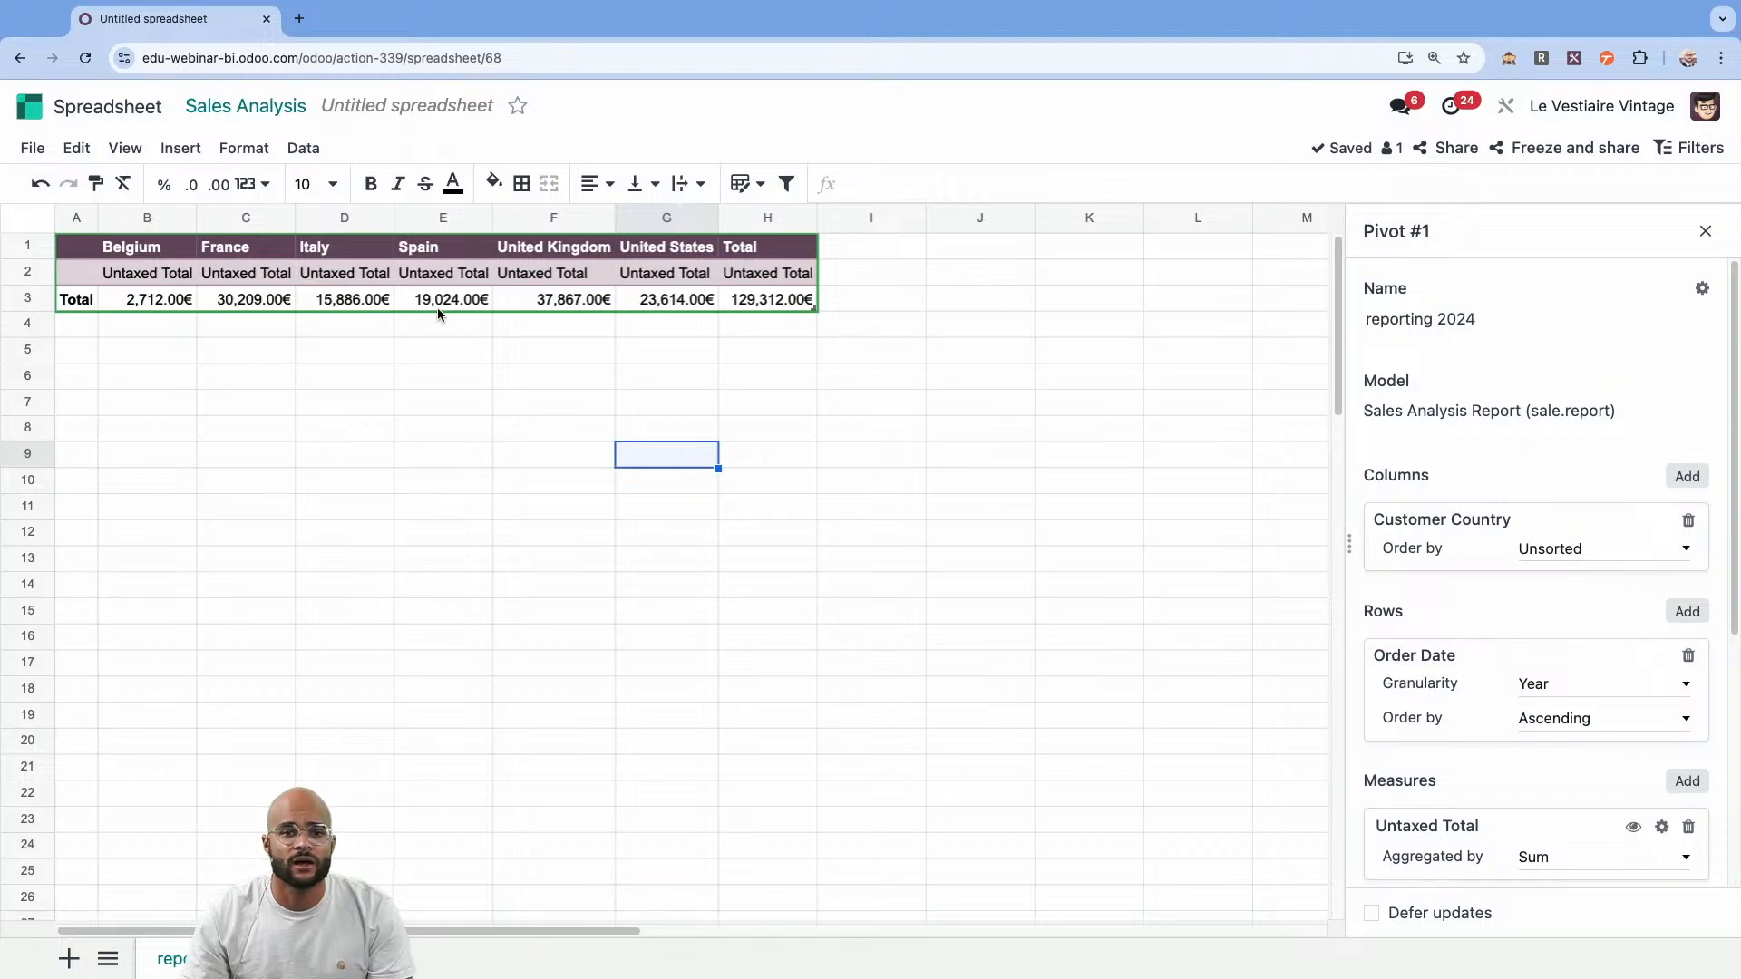
Enter the dynamic pivot formula =PIVOT(1,,0) in cell A5, below the static pivot.
{"action": "left_click", "coordinate": [353, 303]}
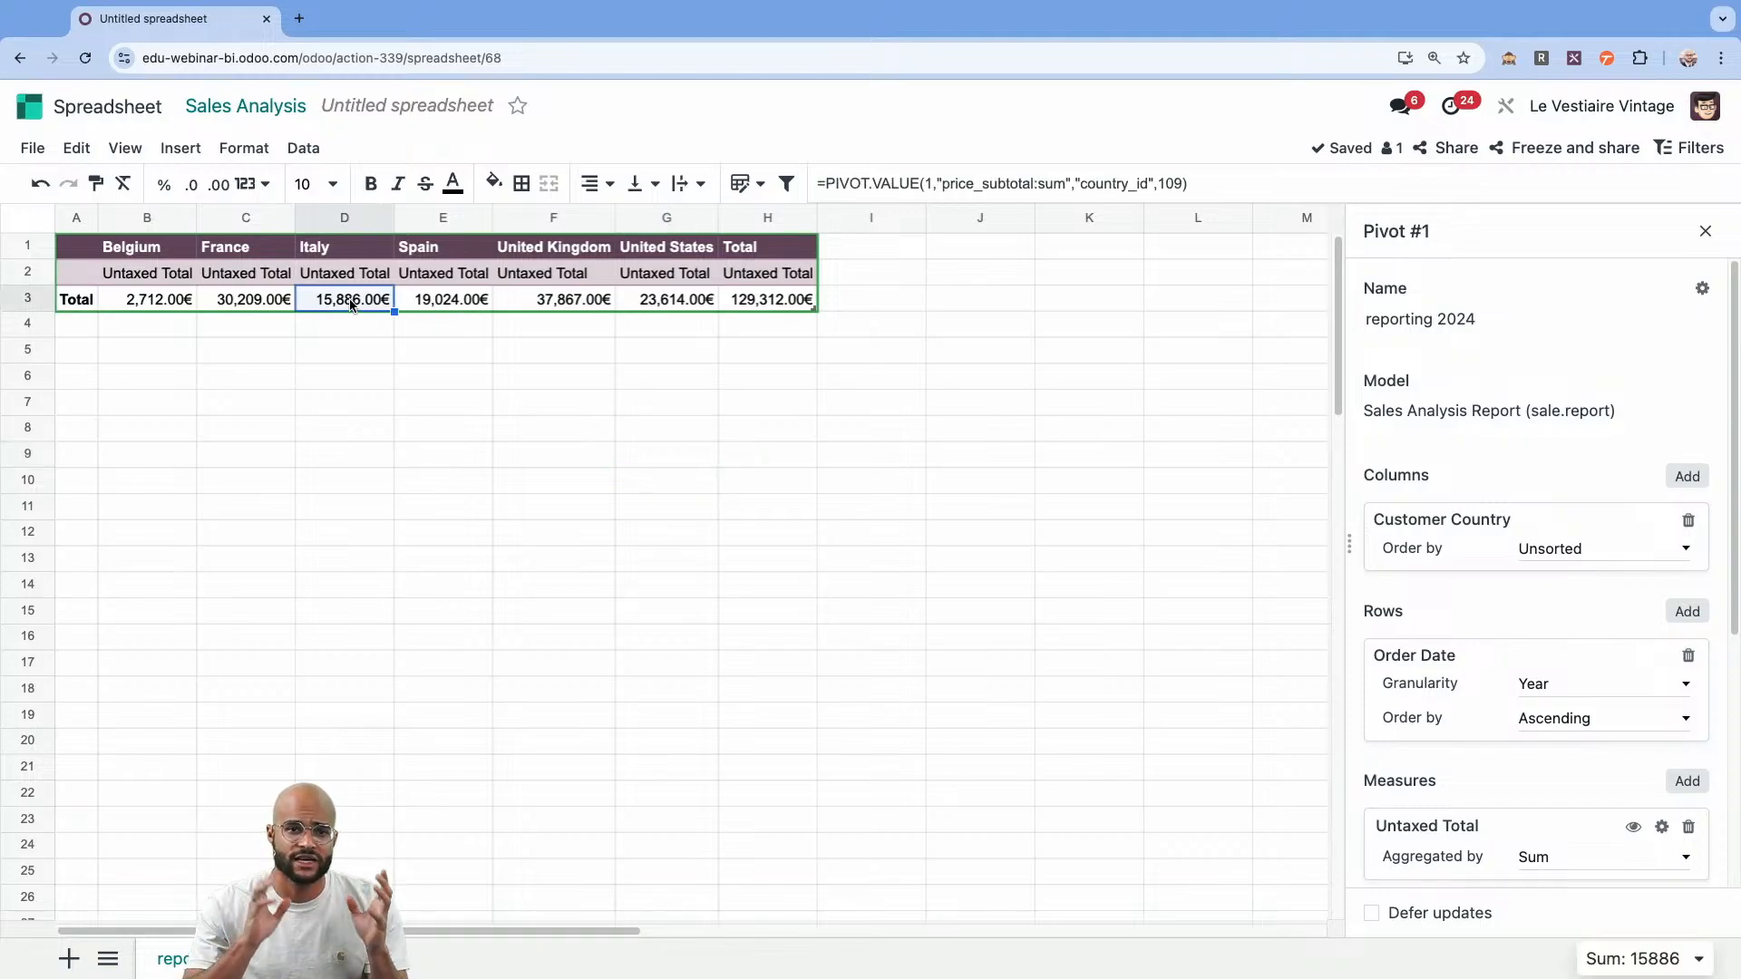
{"action": "left_click_drag", "start_coordinate": [838, 323], "coordinate": [207, 283]}
{"action": "left_click", "coordinate": [80, 356]}
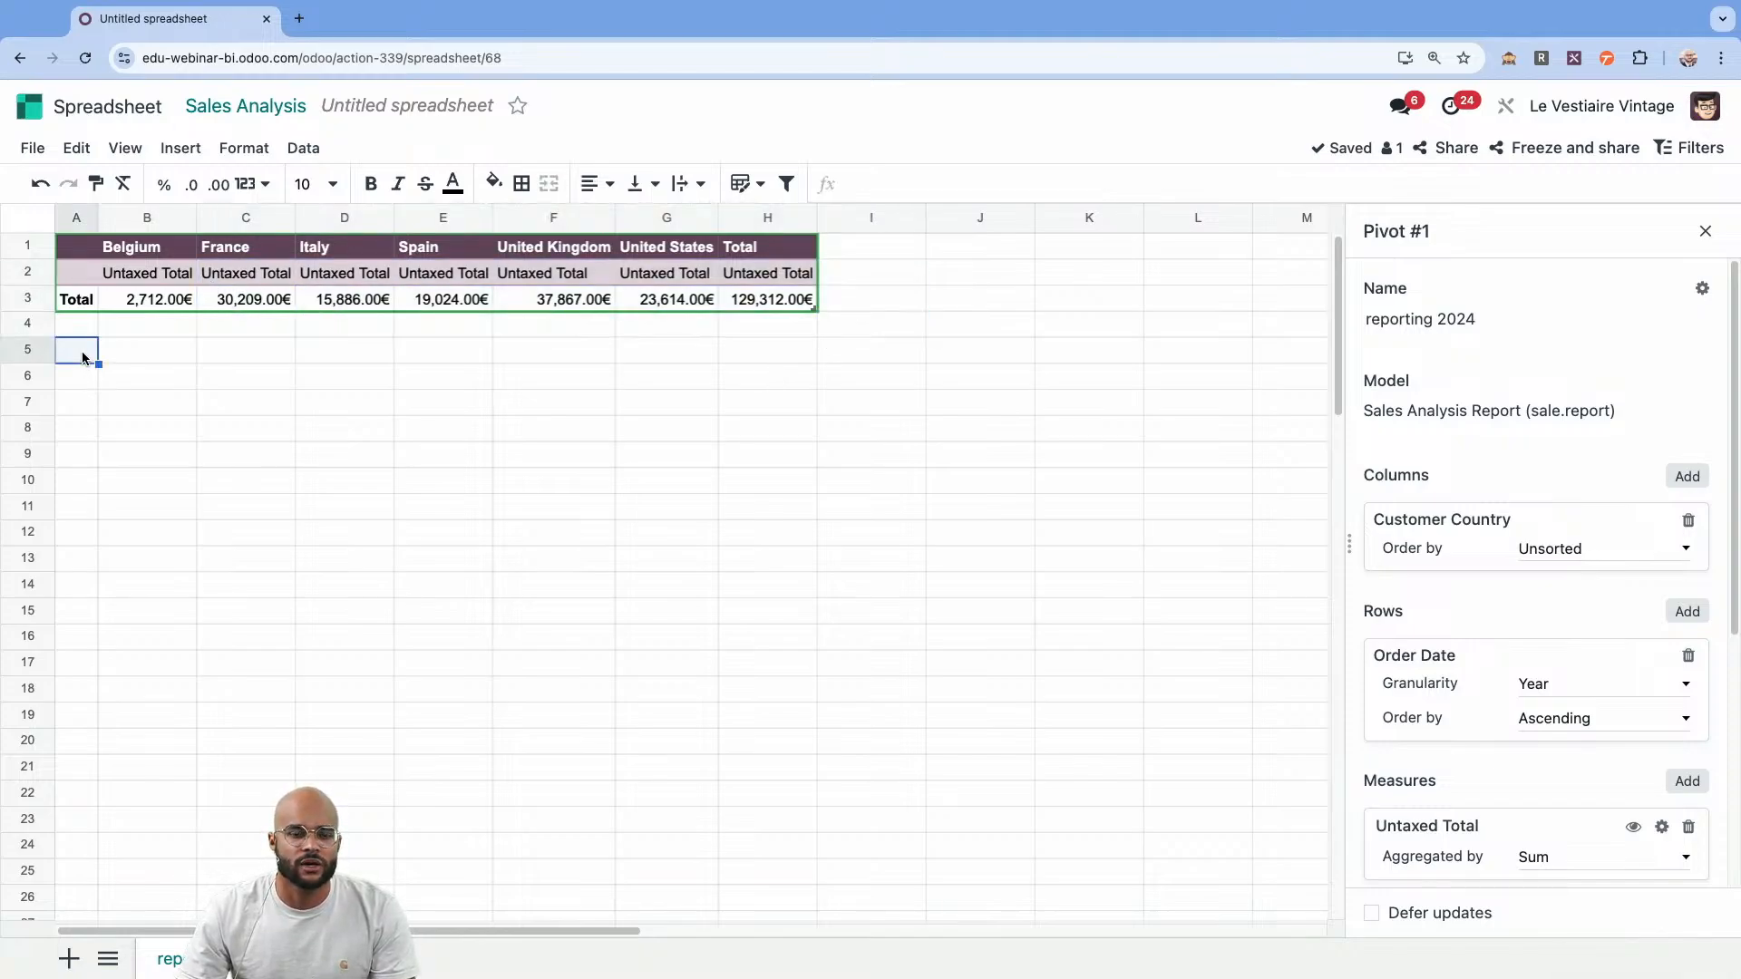
{"action": "type", "text": "=pivot"}
{"action": "key", "text": "Tab"}
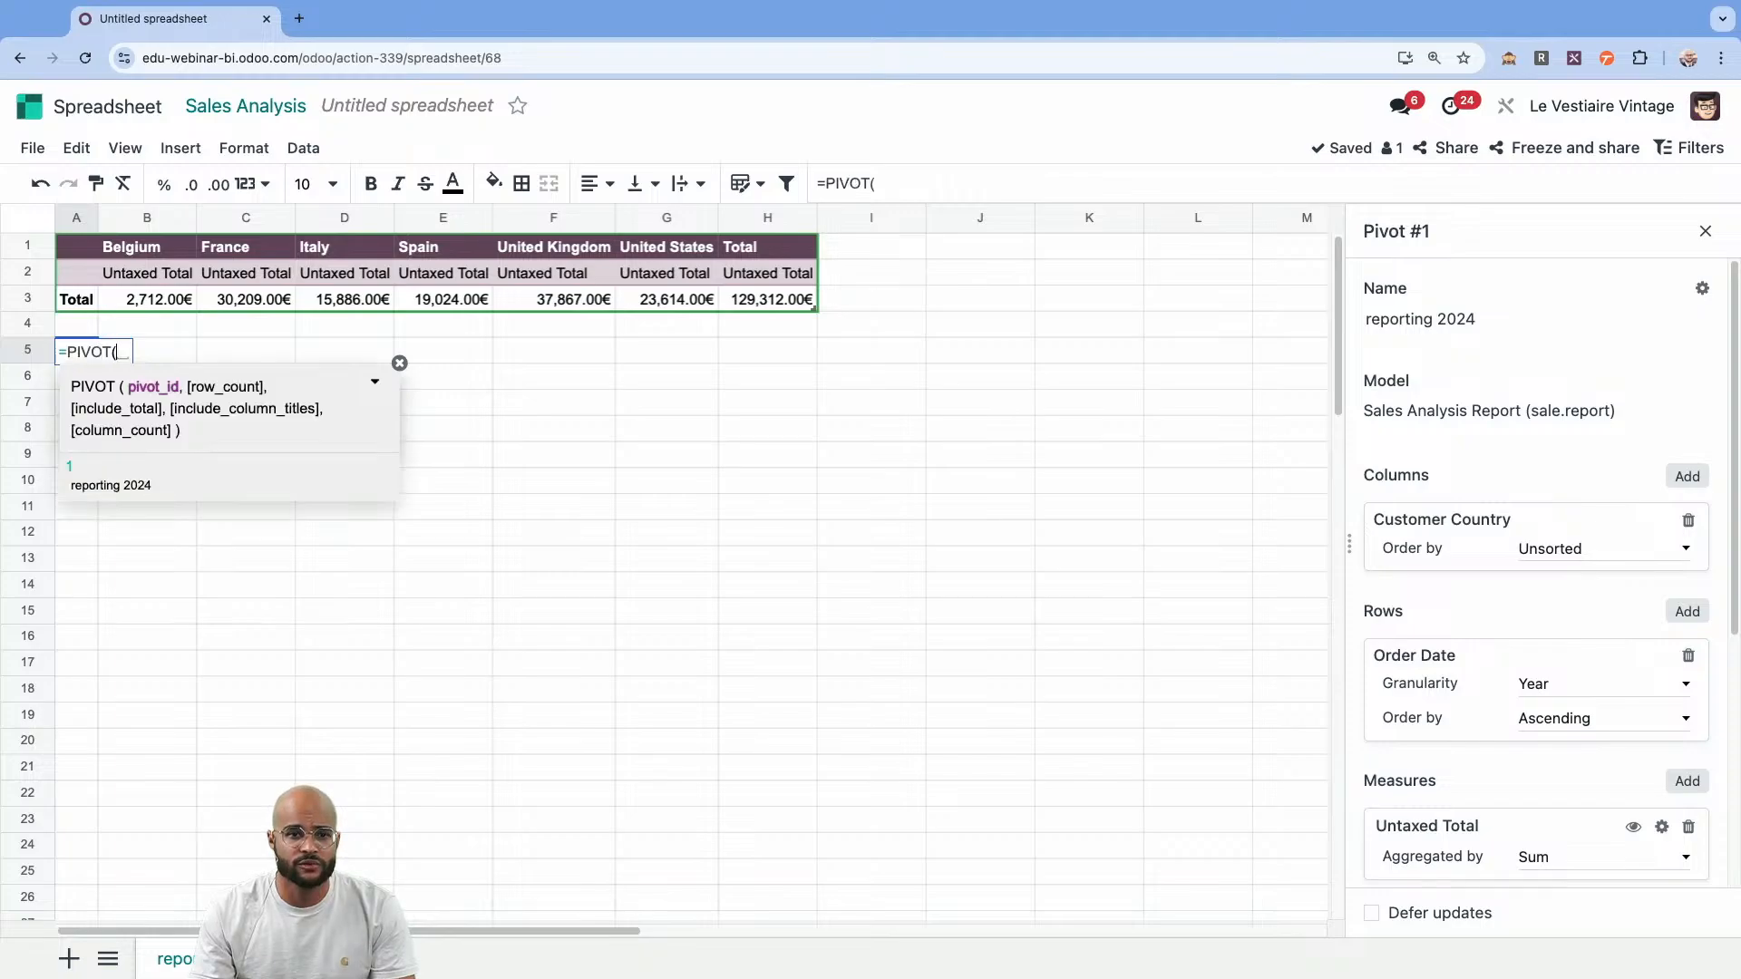
{"action": "type", "text": "1"}
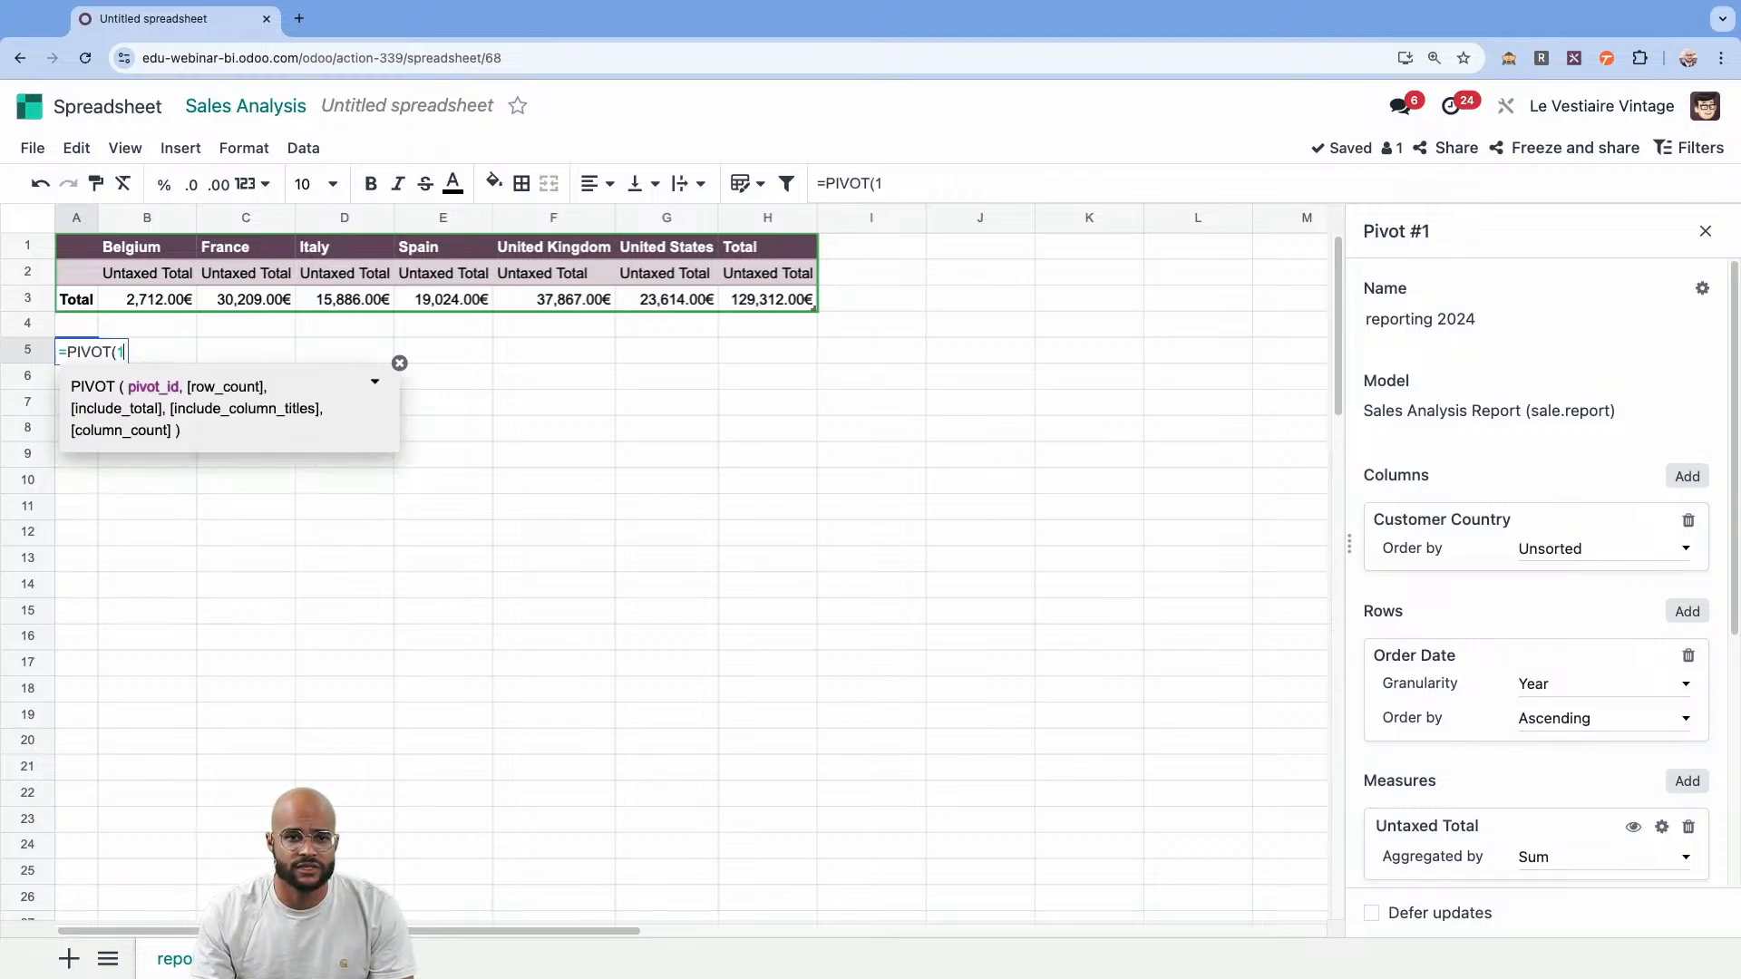
{"action": "type", "text": ",,0"}
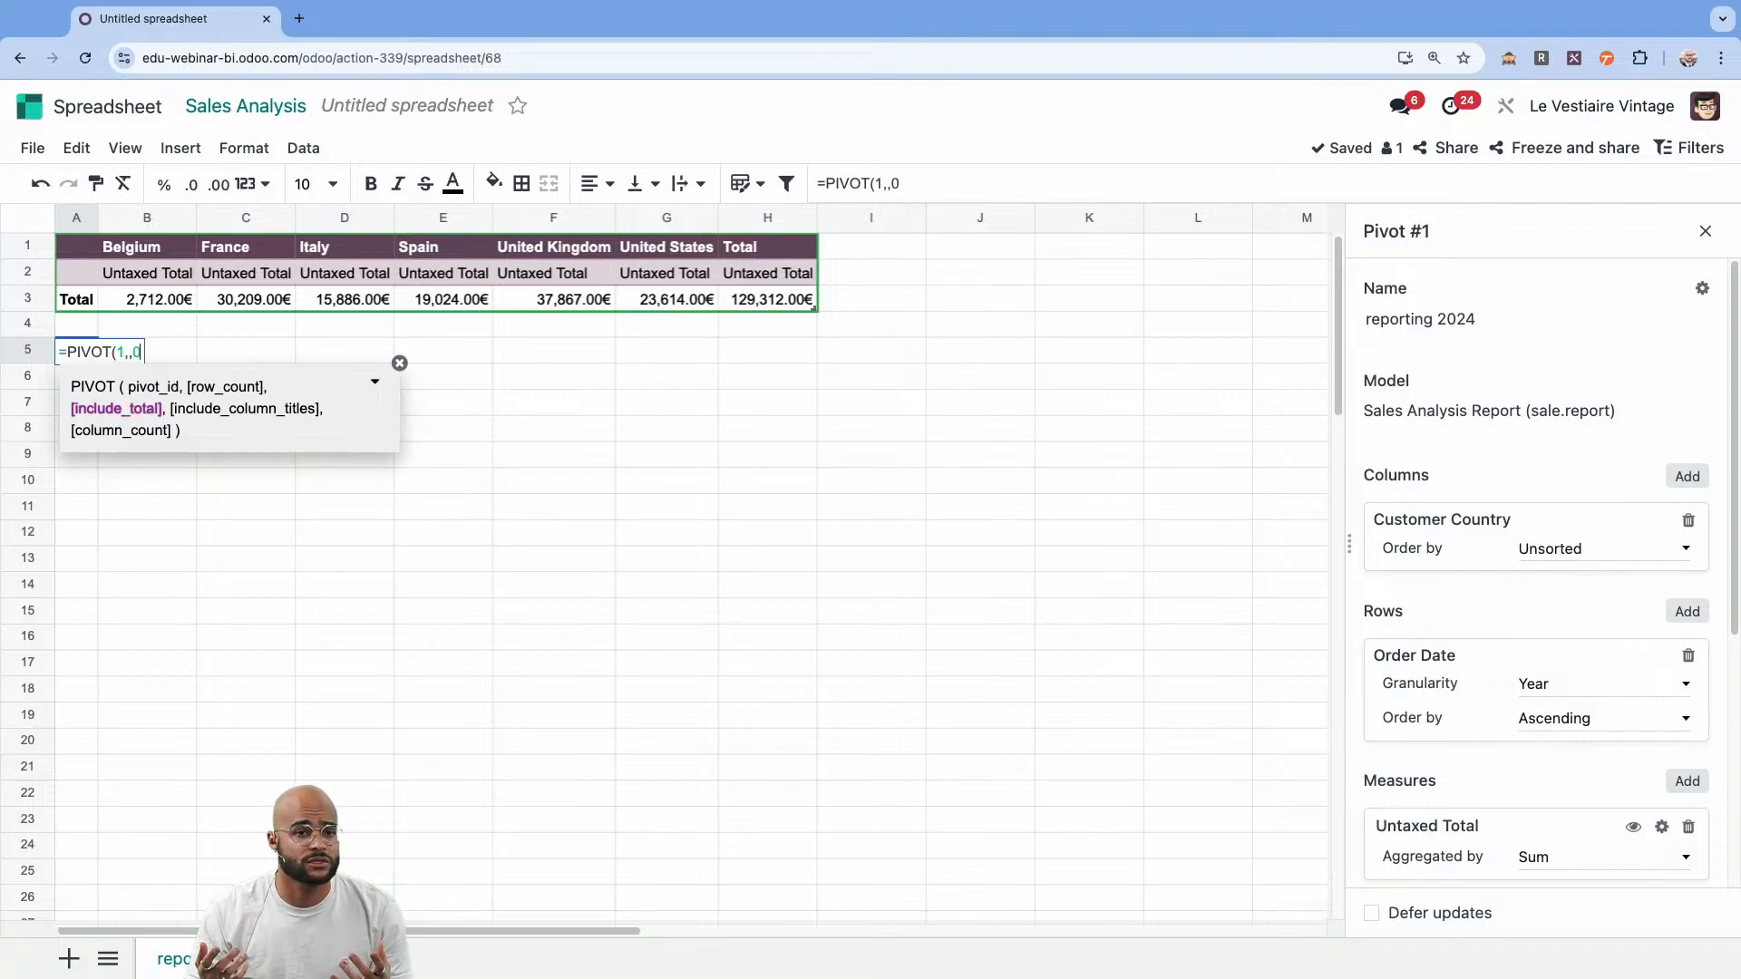
{"action": "type", "text": ")"}
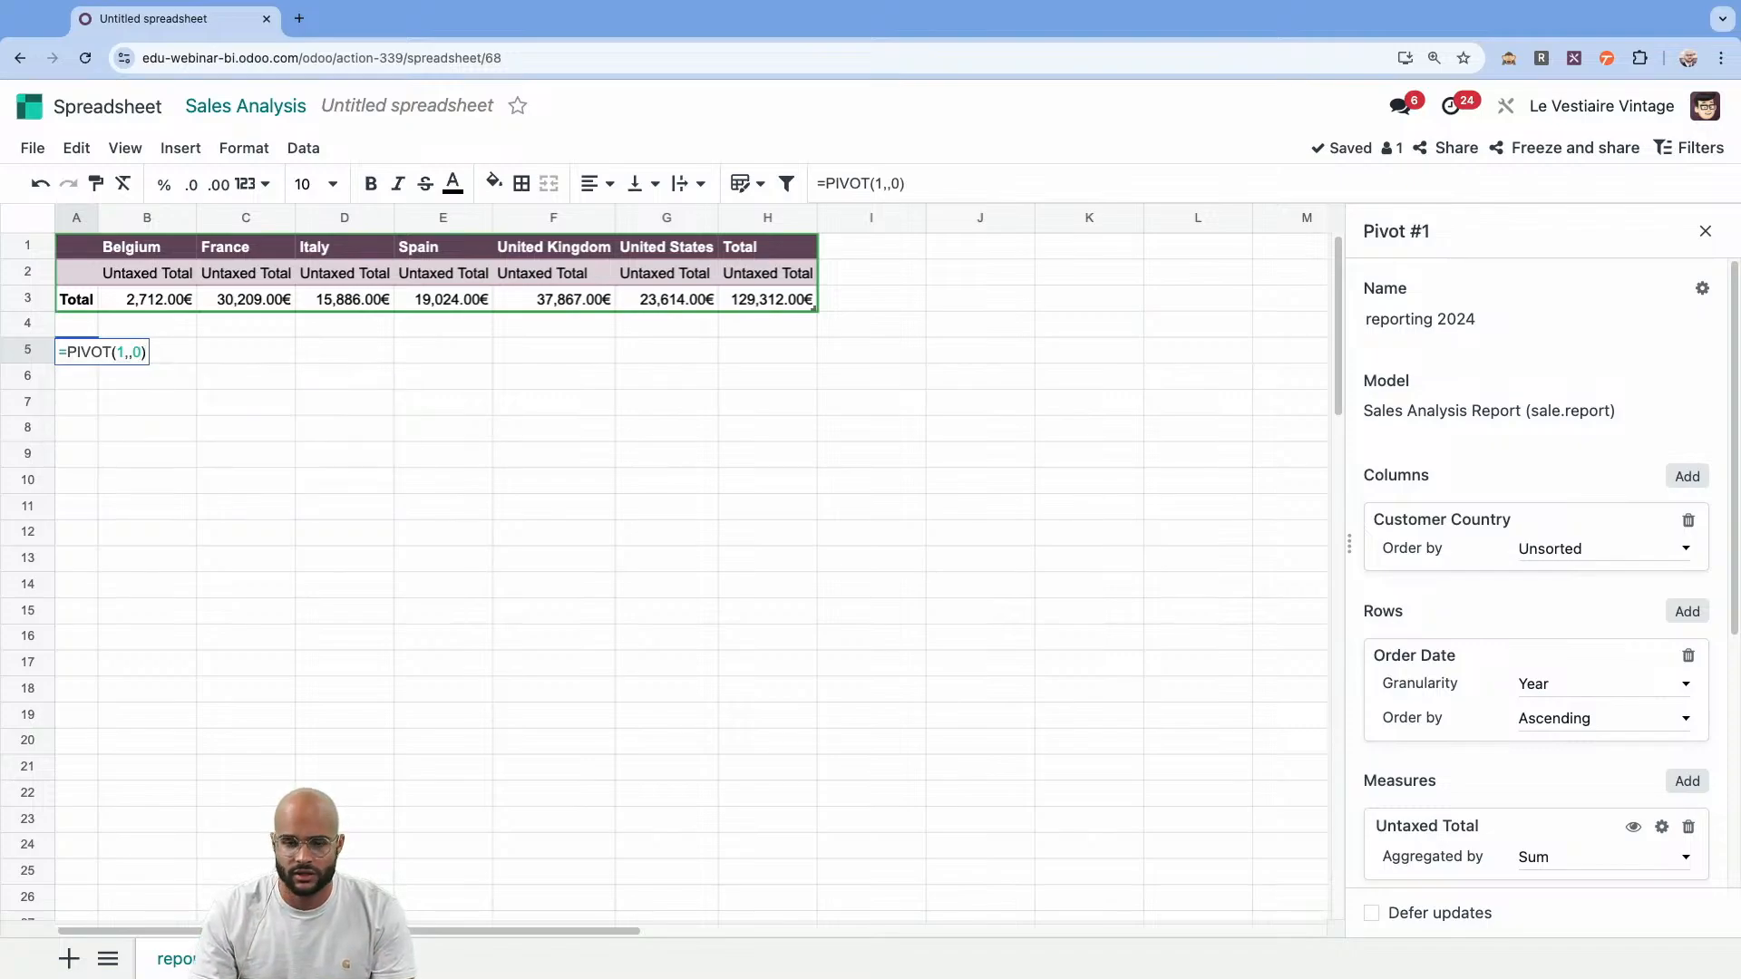
{"action": "key", "text": "Return"}
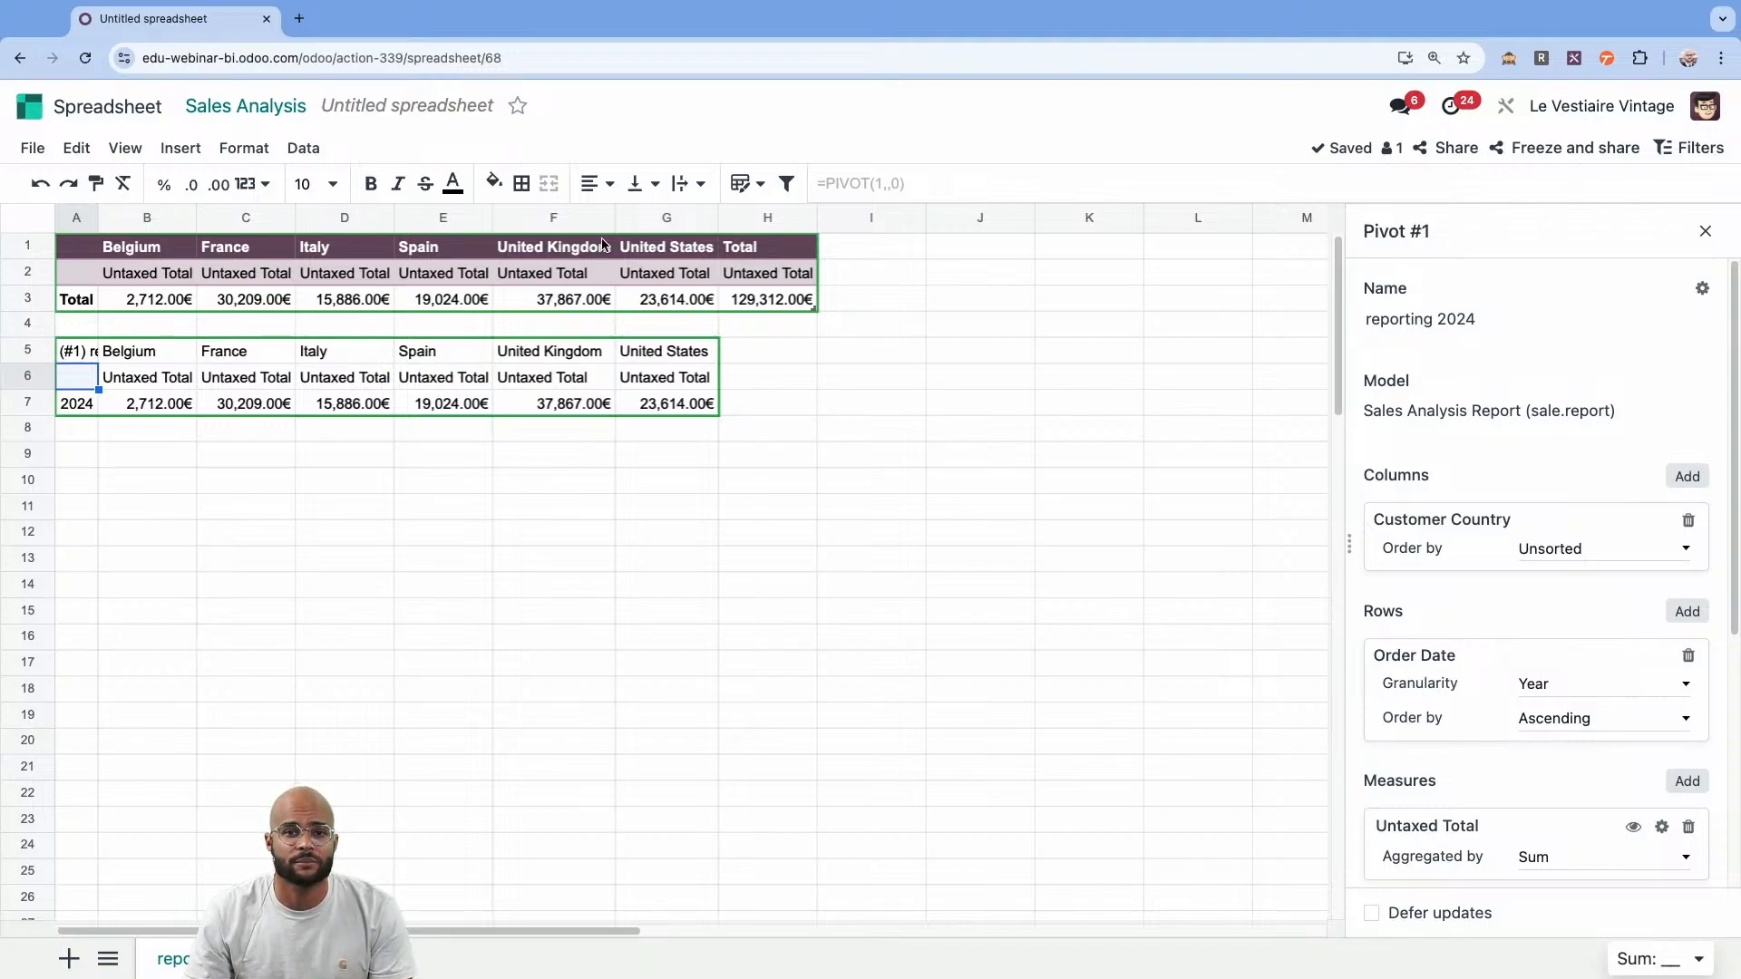
Format the dynamic pivot as a blue banded table with filters and delete rows 1 to 4 holding the static pivot.
{"action": "left_click", "coordinate": [741, 183]}
{"action": "left_click", "coordinate": [857, 290]}
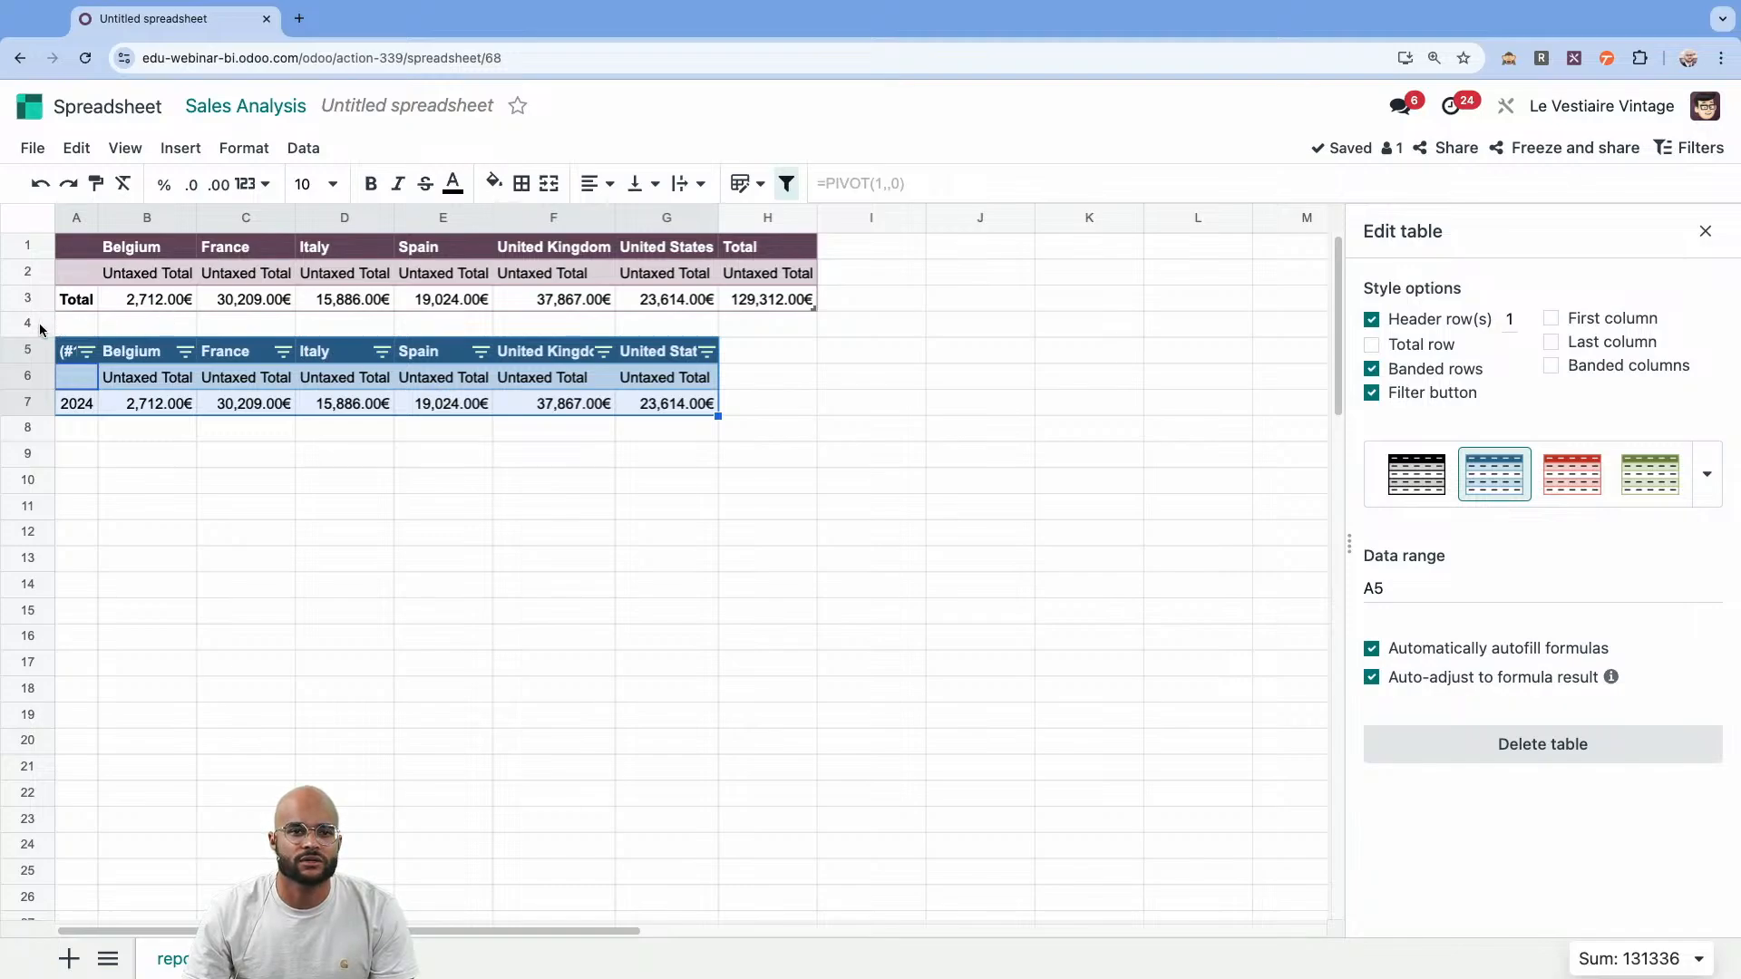
{"action": "left_click_drag", "start_coordinate": [47, 329], "coordinate": [37, 252]}
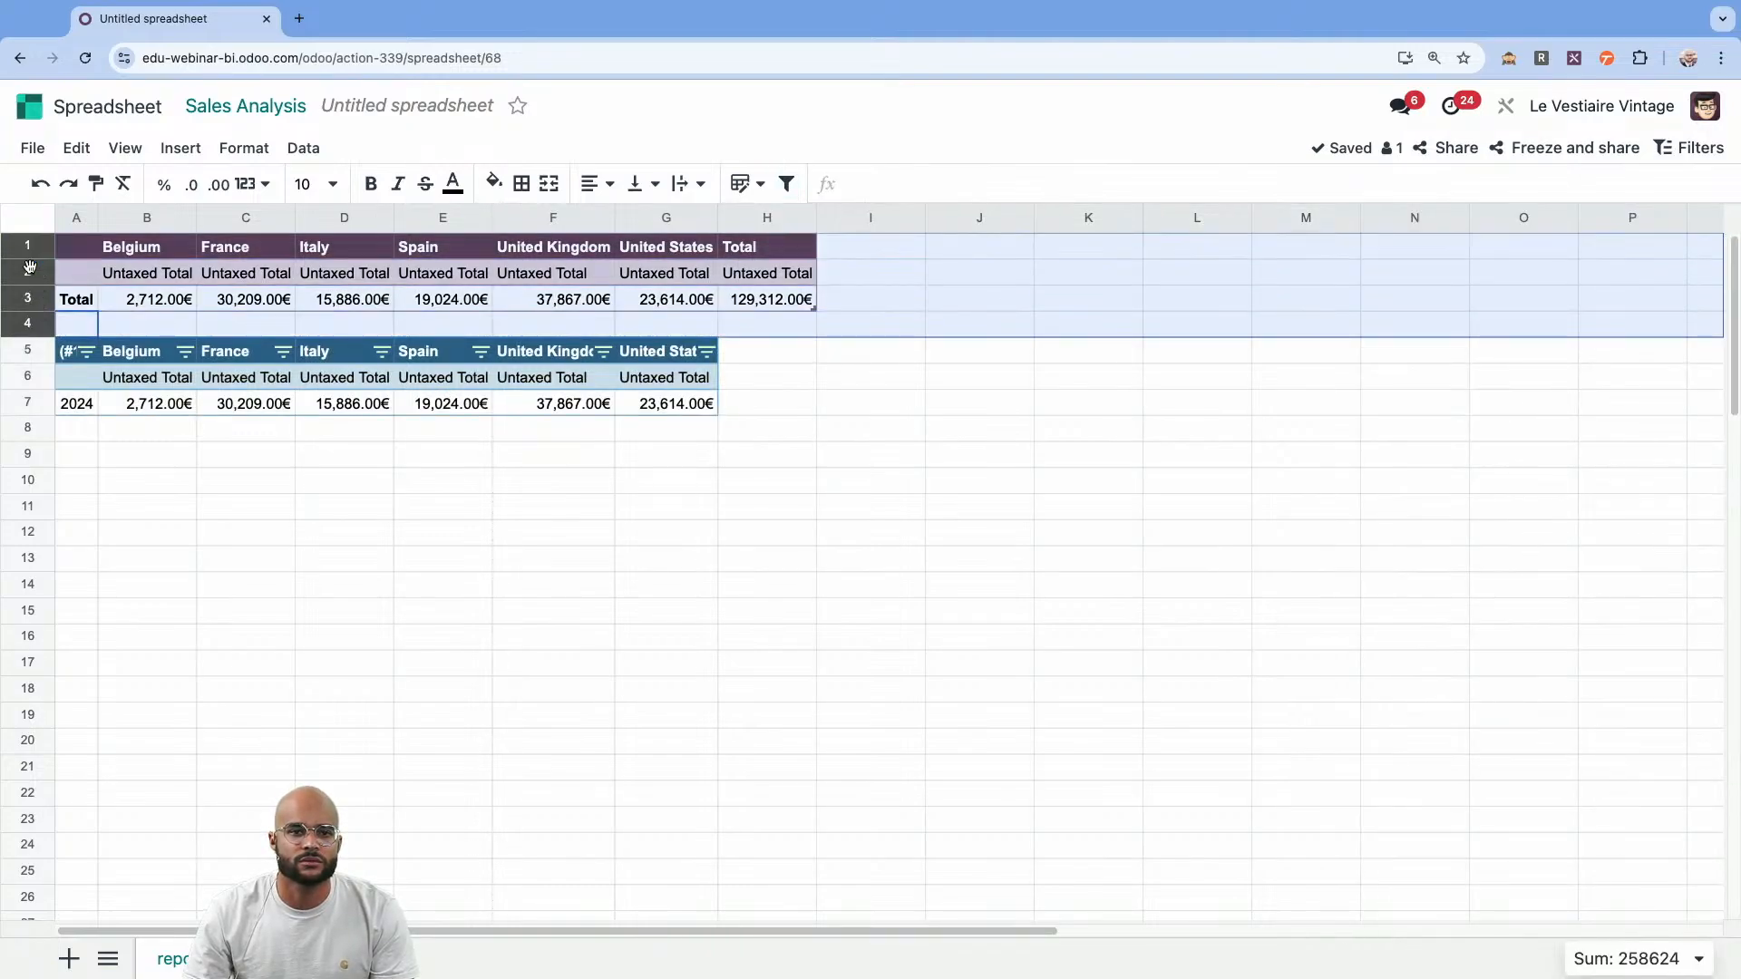
{"action": "right_click", "coordinate": [28, 277]}
{"action": "left_click", "coordinate": [130, 498]}
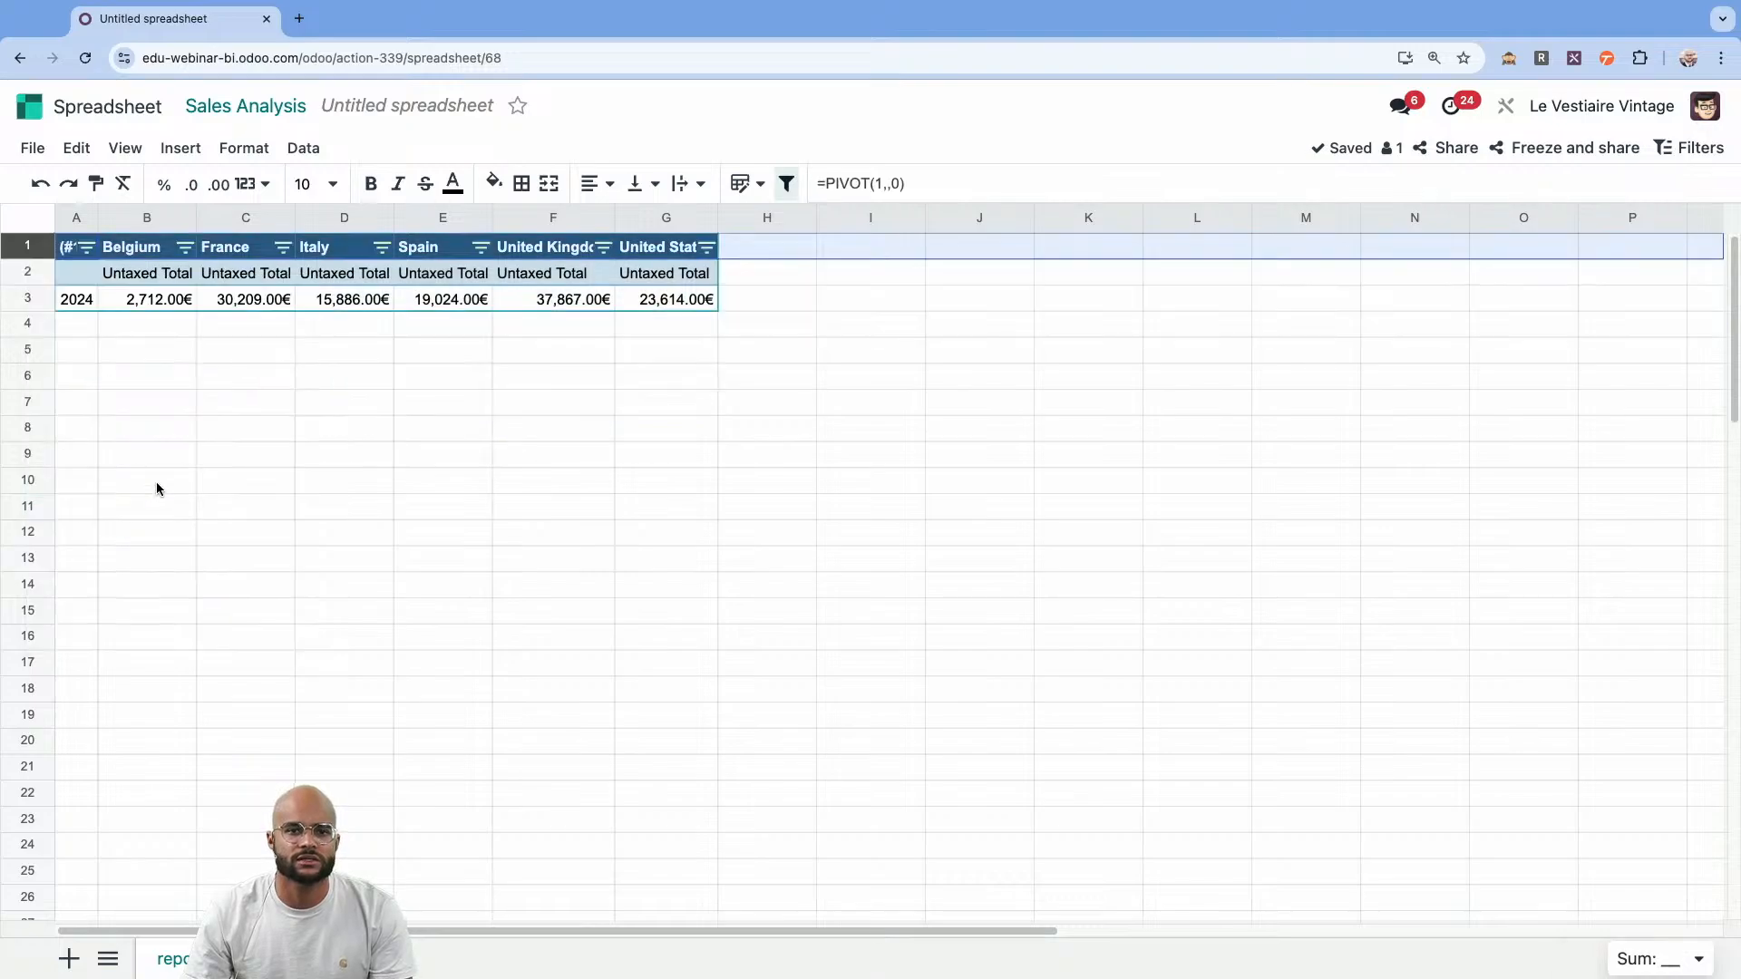
{"action": "left_click", "coordinate": [391, 408]}
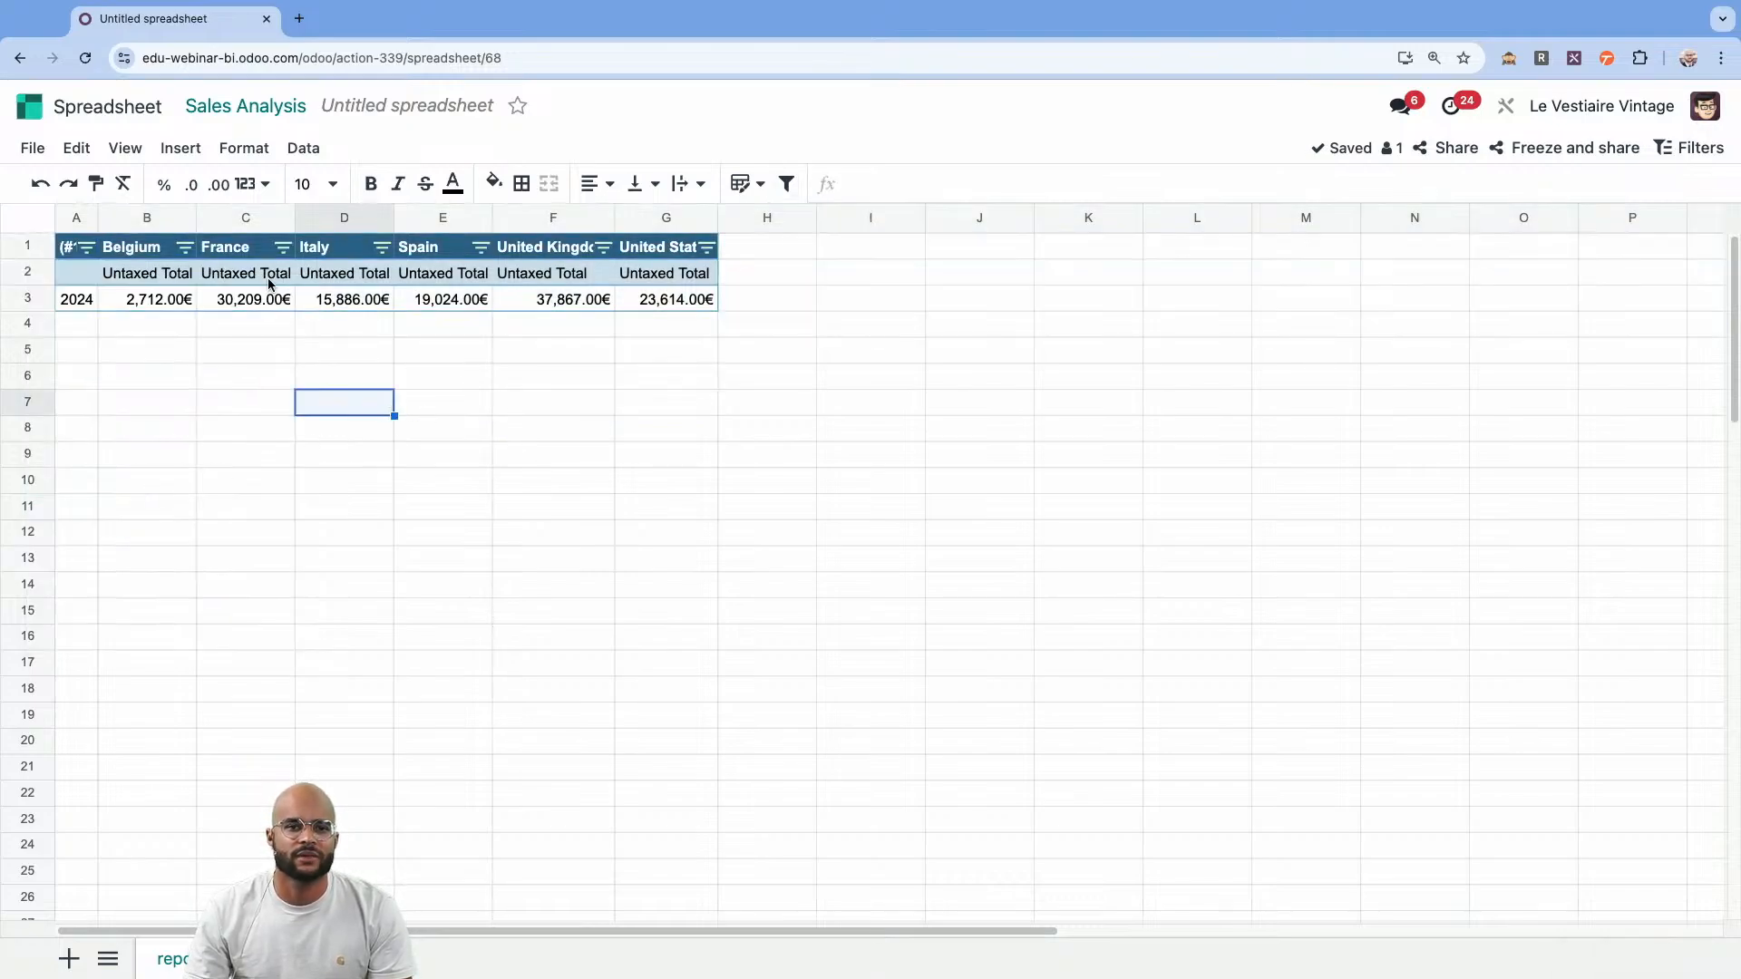
Set the pivot's Order Date granularity to Month & Year and widen column A to fit the month labels.
{"action": "left_click", "coordinate": [439, 275]}
{"action": "right_click", "coordinate": [439, 275]}
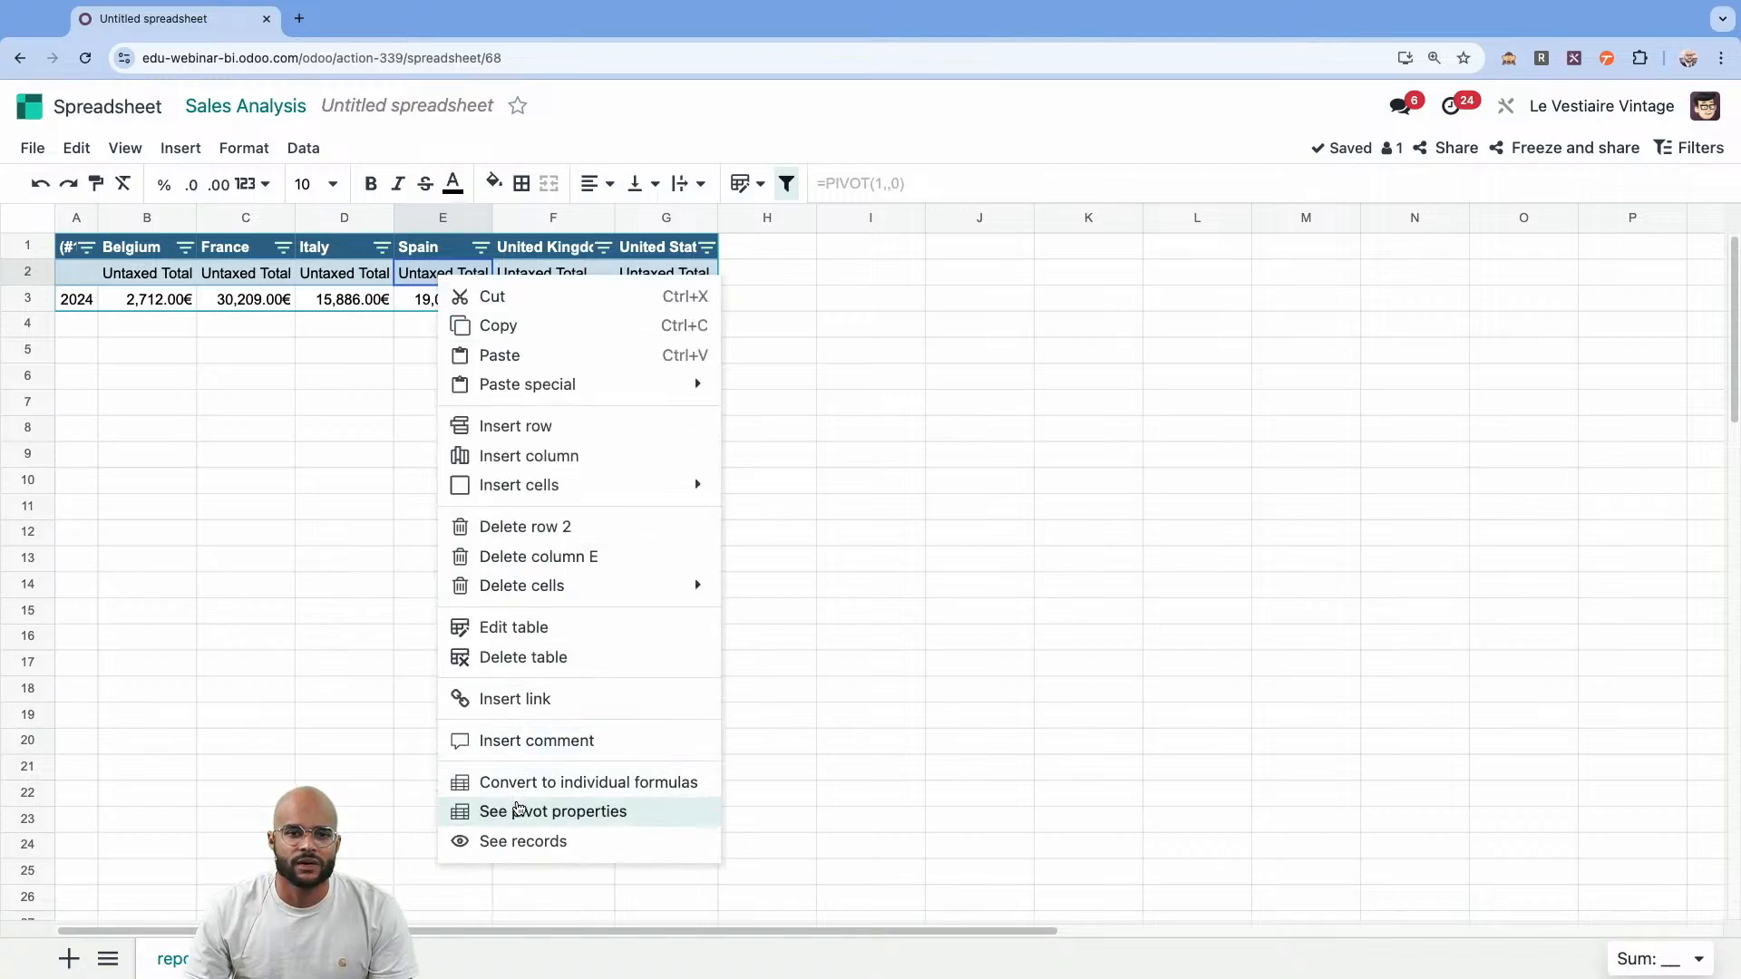
{"action": "left_click", "coordinate": [518, 809]}
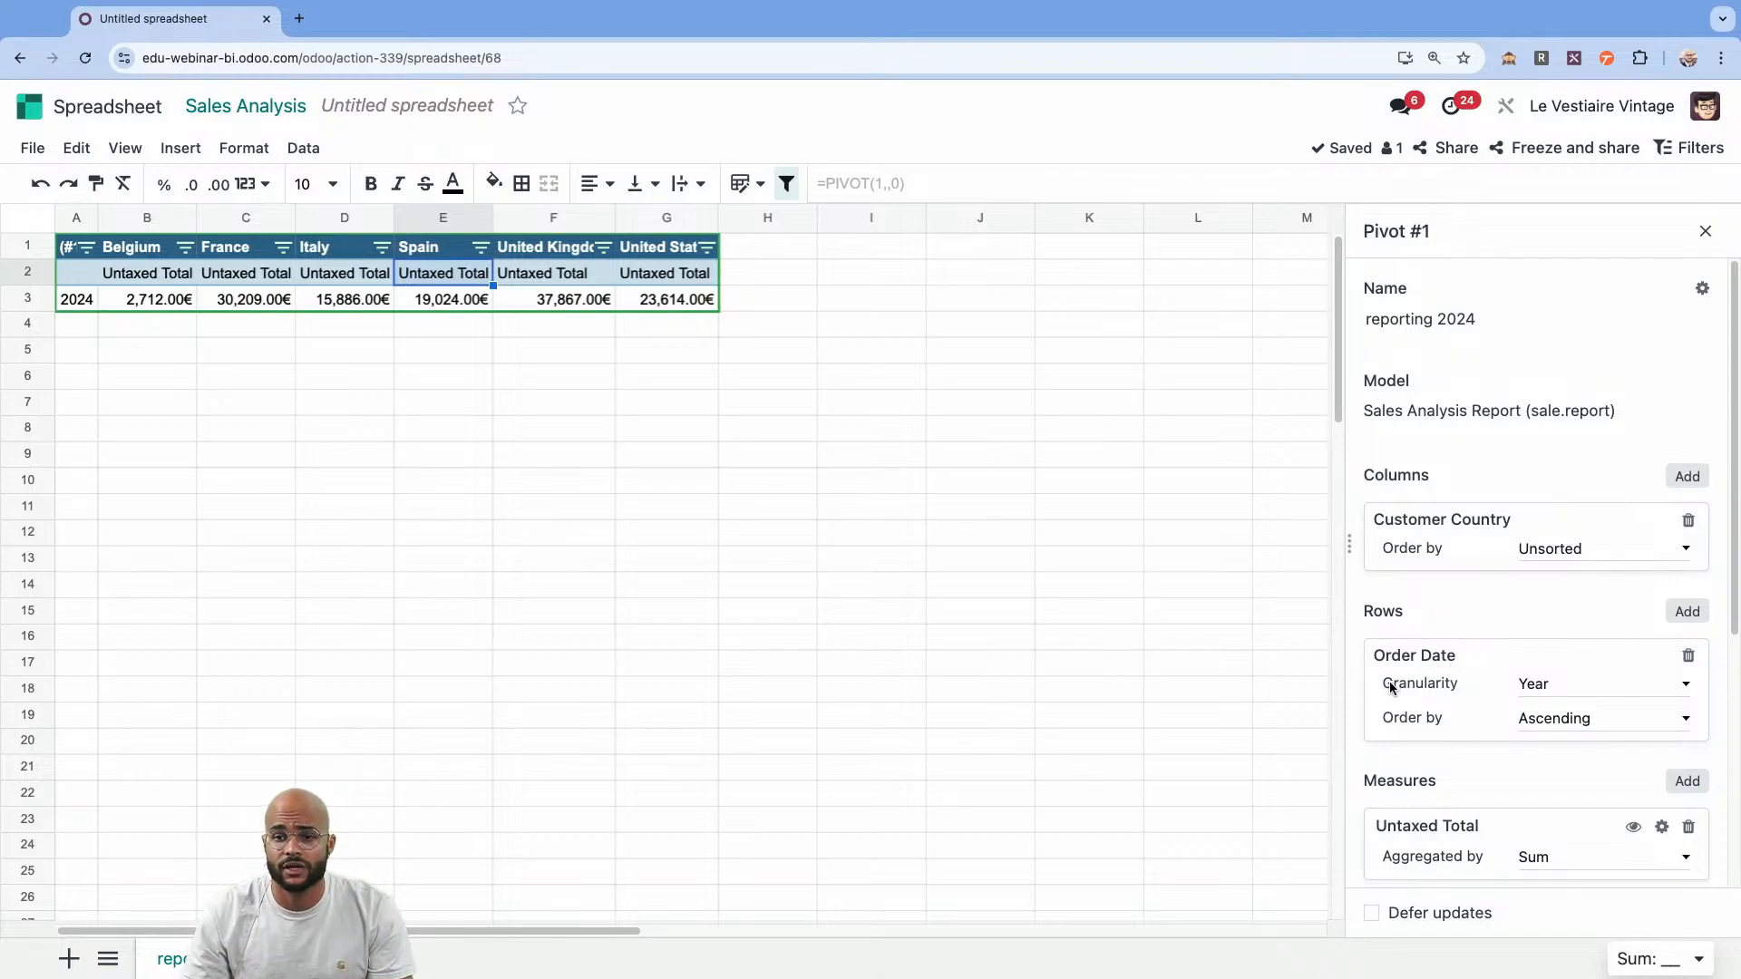
{"action": "left_click", "coordinate": [1523, 689]}
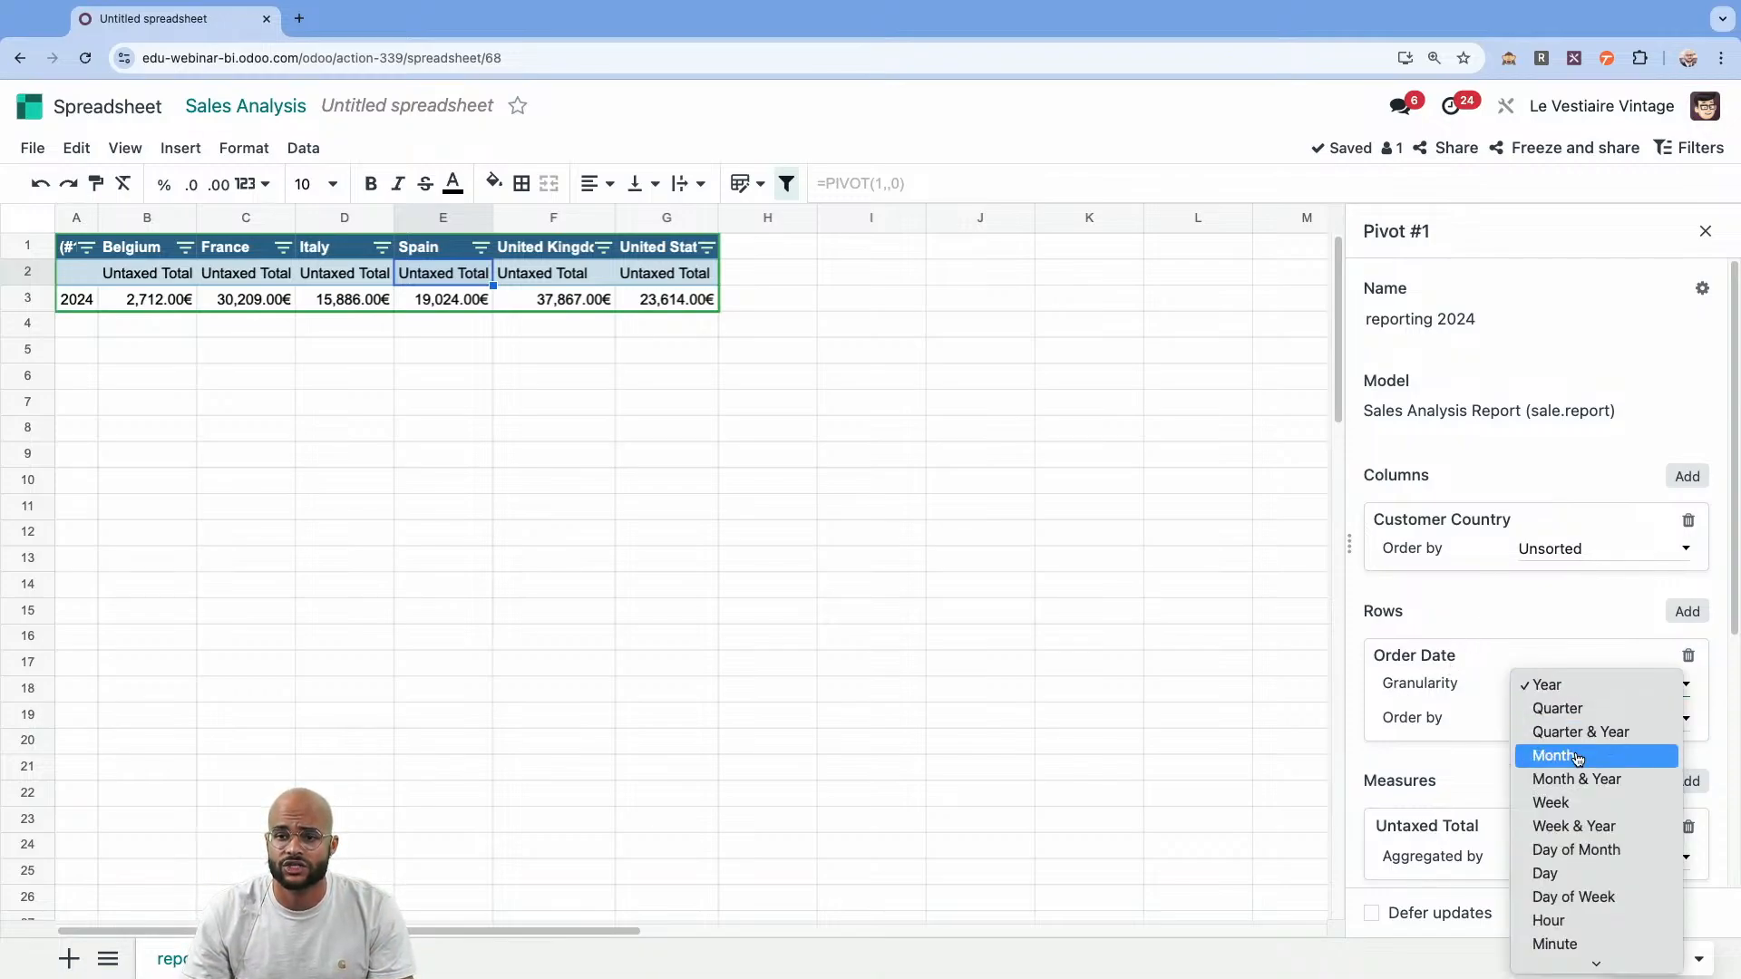
{"action": "left_click", "coordinate": [1607, 782]}
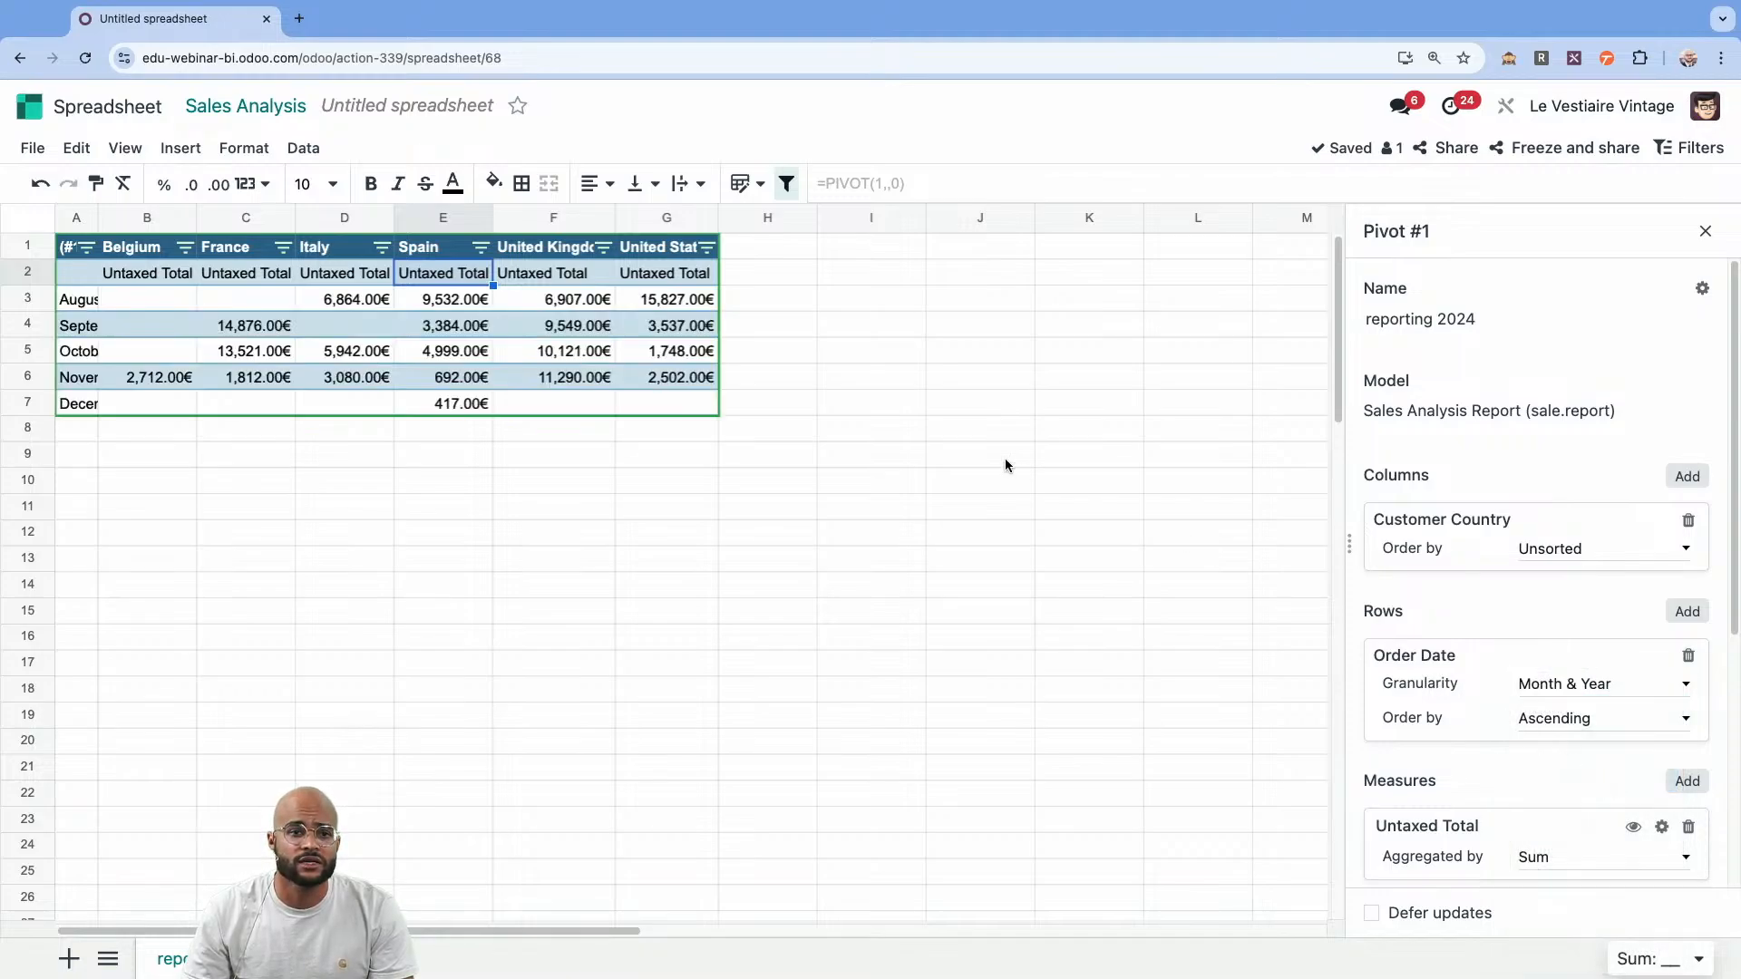
{"action": "left_click_drag", "start_coordinate": [96, 226], "coordinate": [175, 225]}
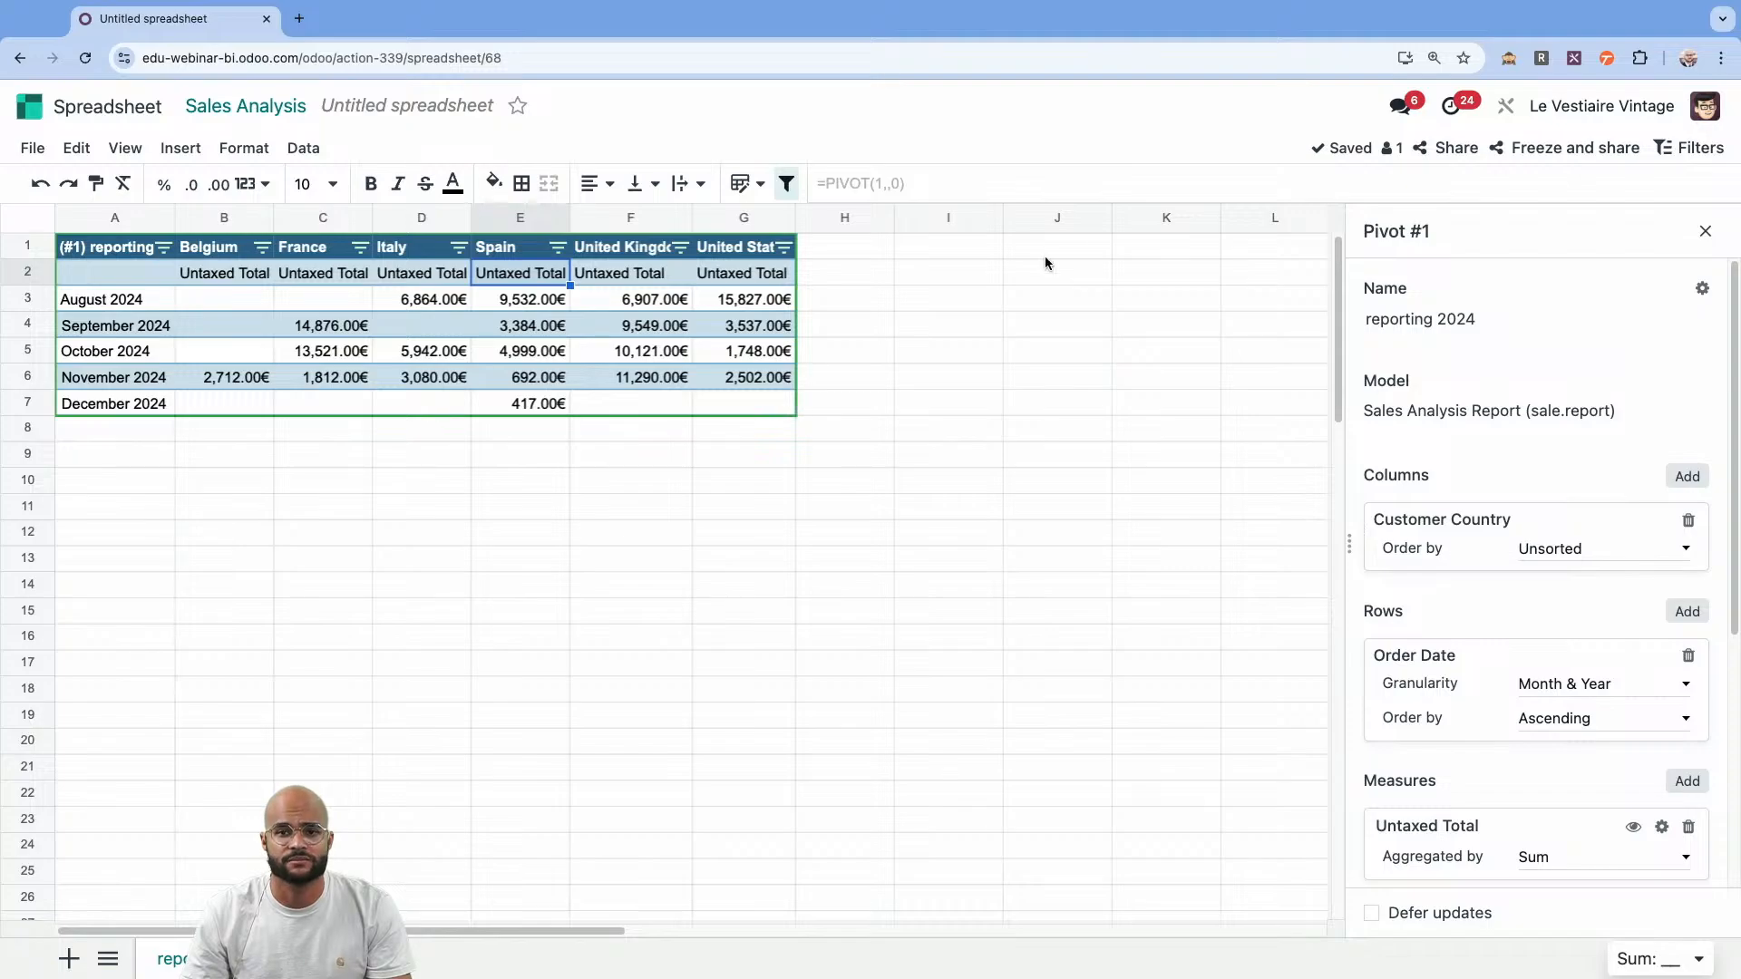
{"action": "left_click", "coordinate": [1702, 234]}
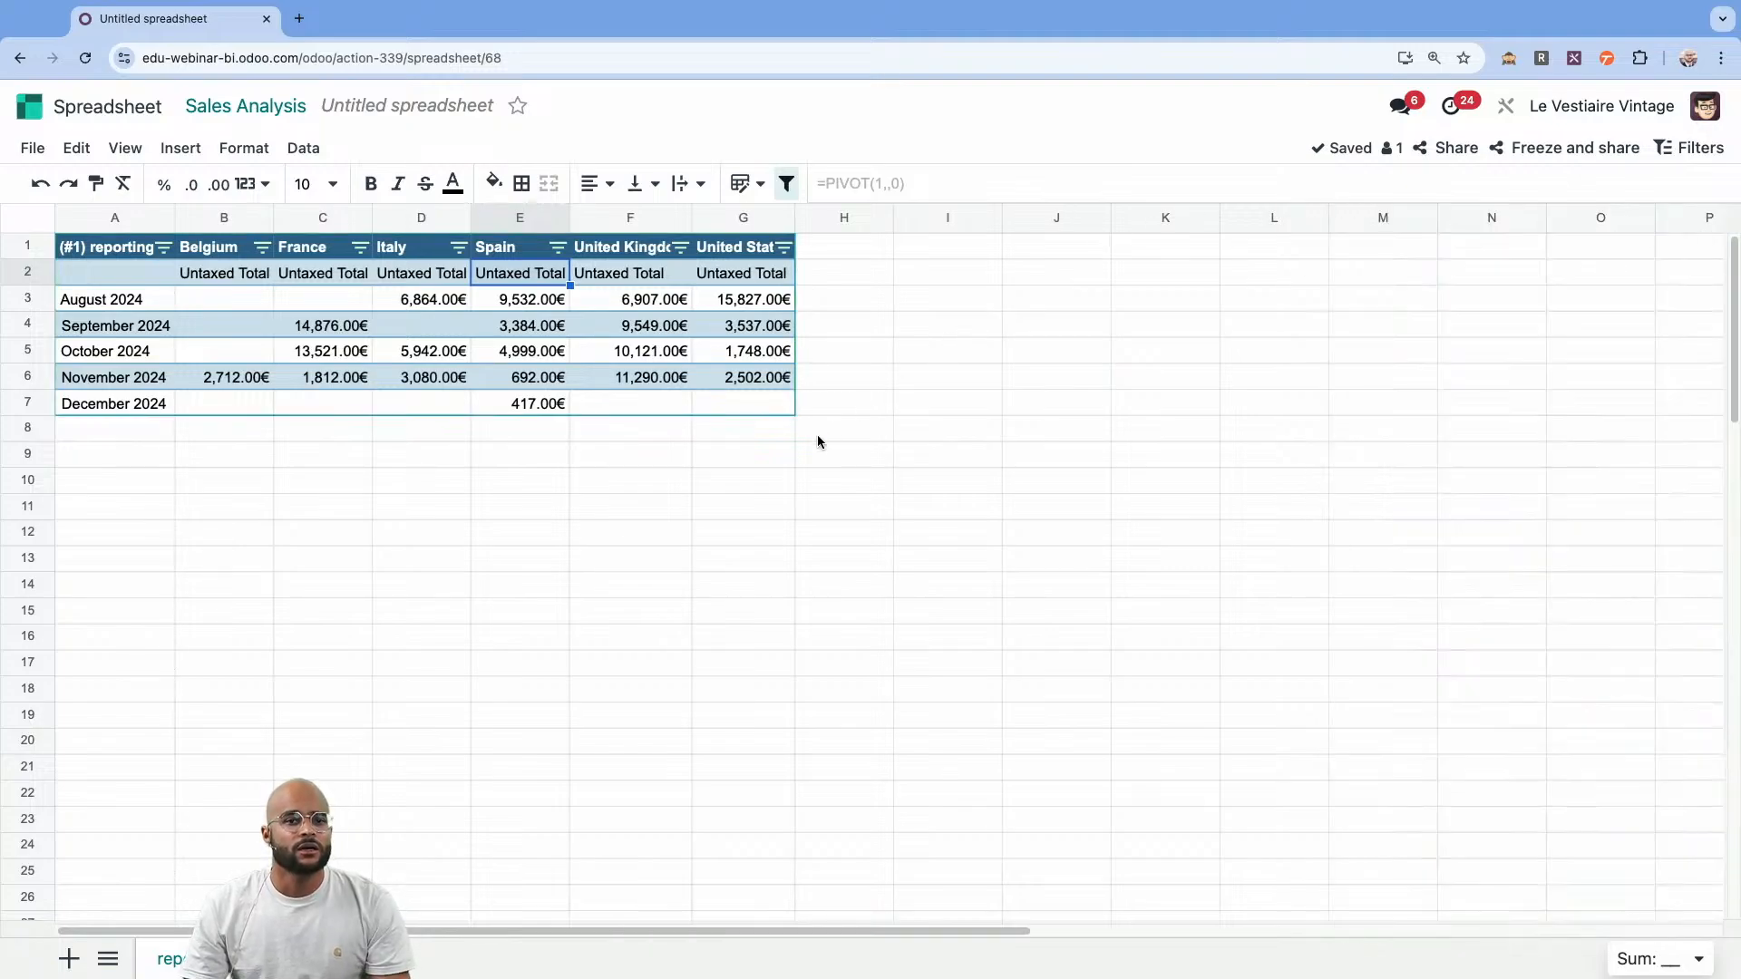
Insert a stacked column chart of the pivot table and place it, slightly widened, below the table.
{"action": "left_click", "coordinate": [504, 327]}
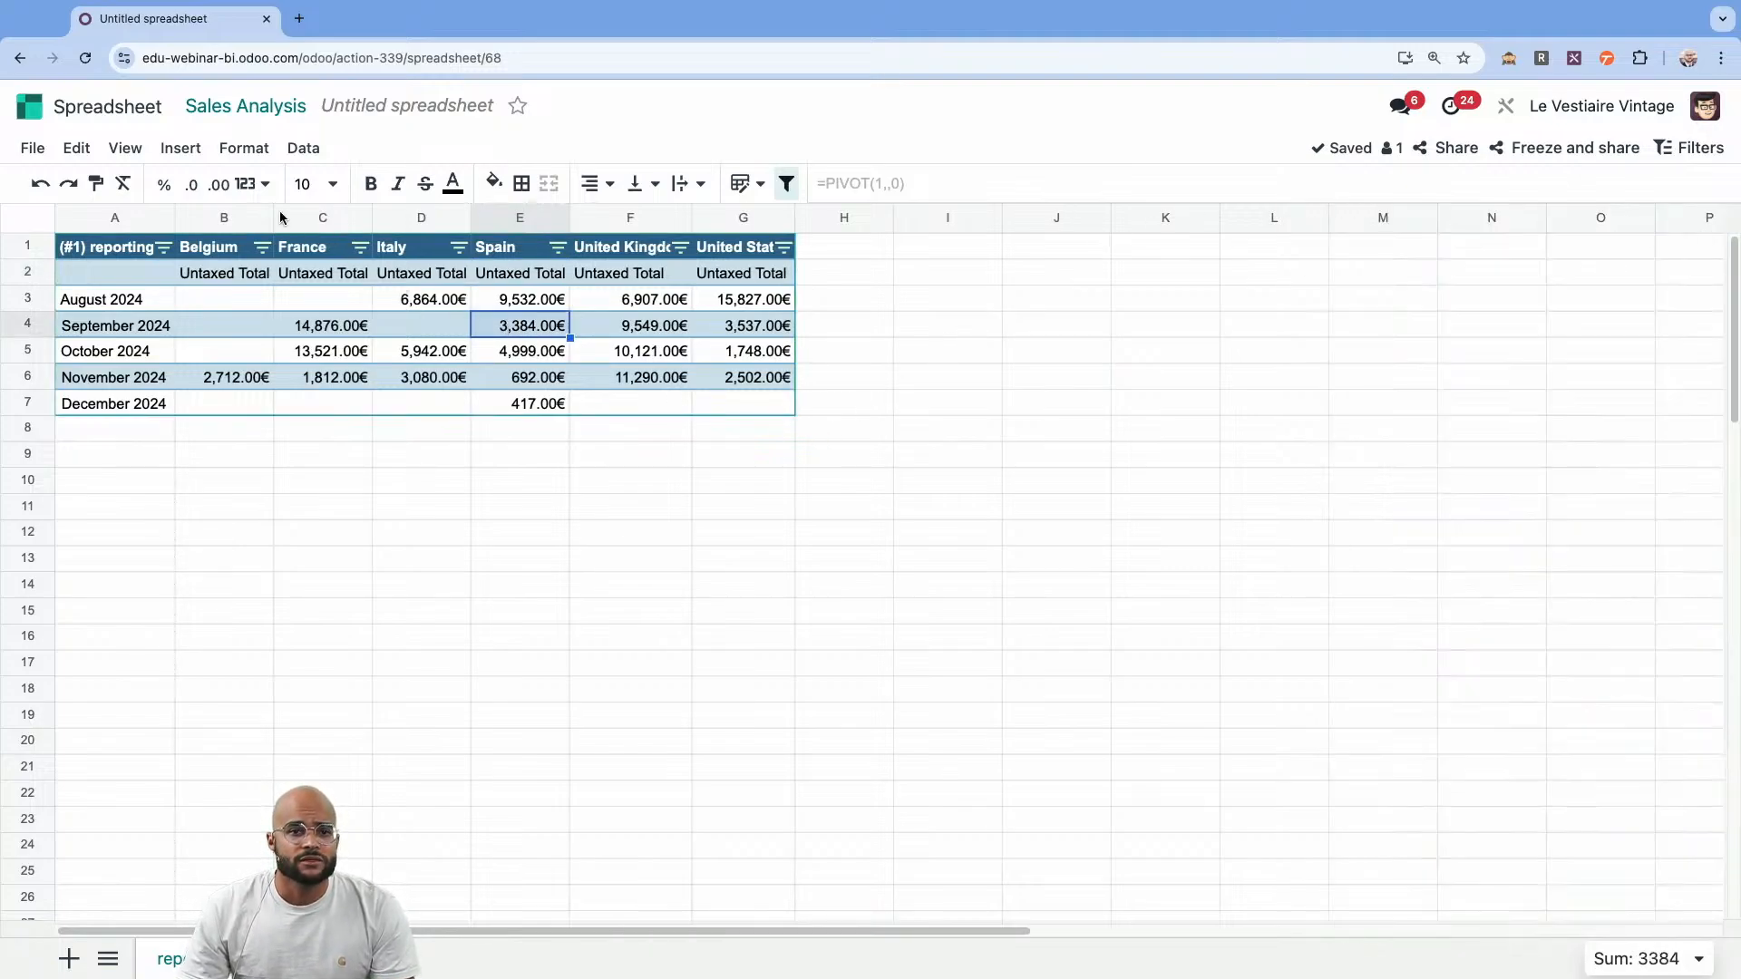
{"action": "left_click", "coordinate": [186, 156]}
{"action": "left_click", "coordinate": [257, 317]}
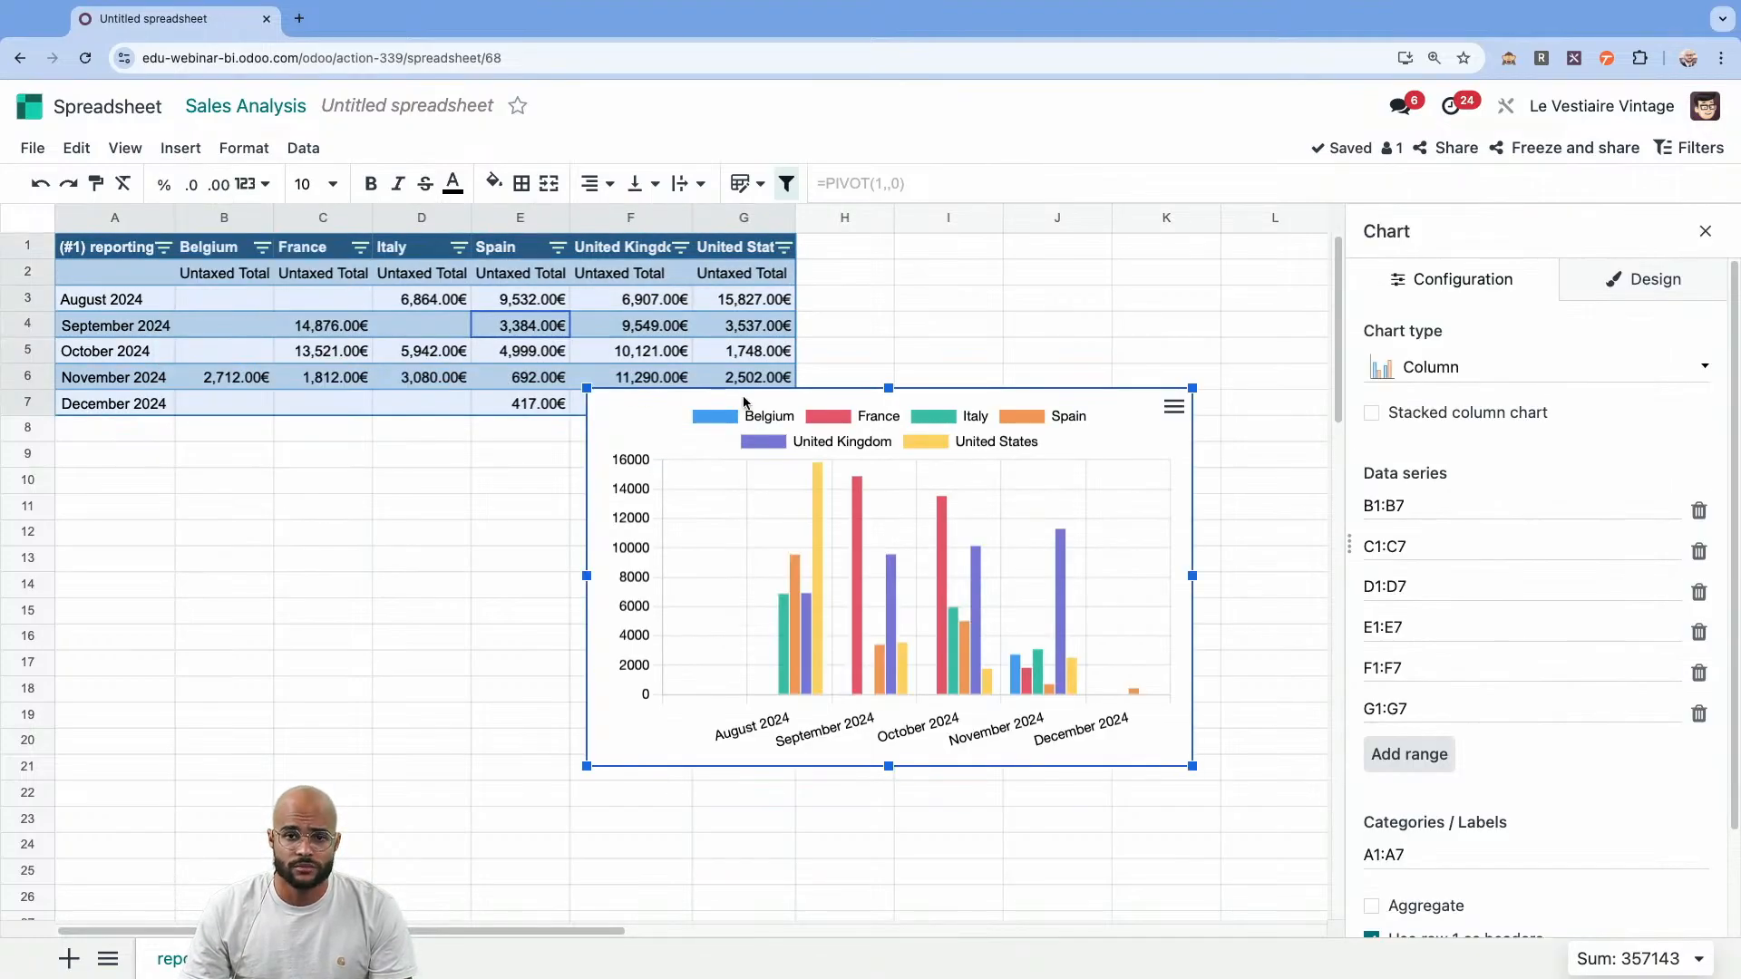
{"action": "left_click_drag", "start_coordinate": [1051, 399], "coordinate": [838, 448]}
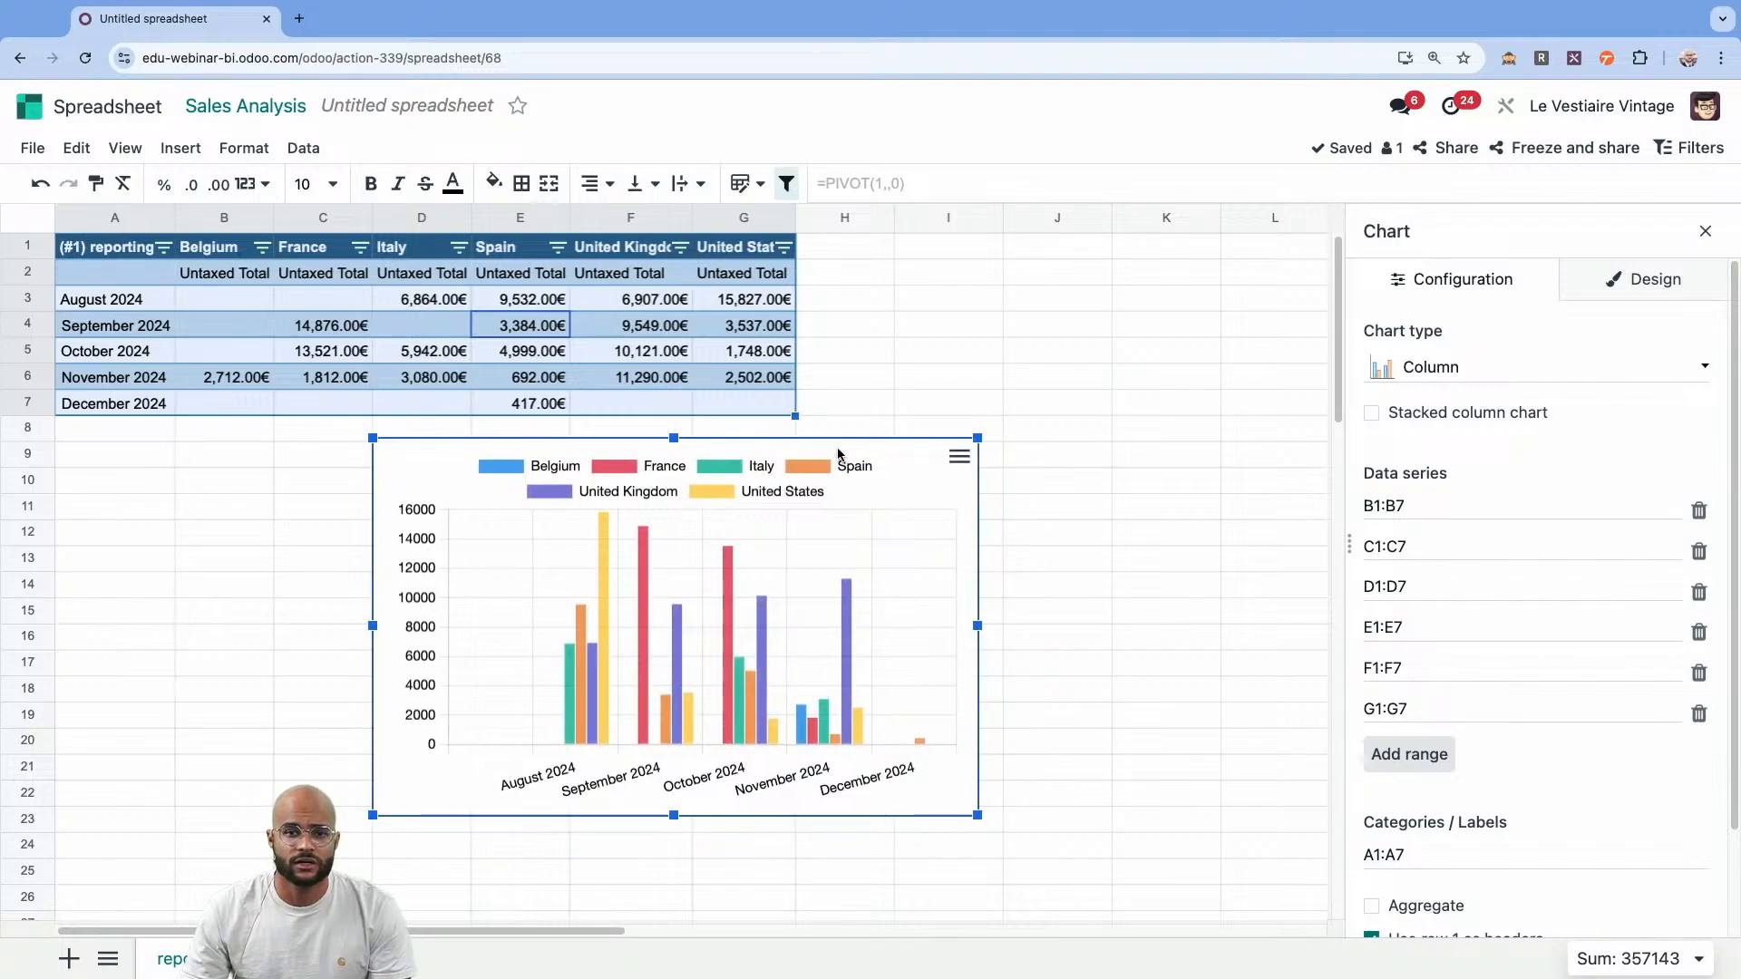
{"action": "left_click", "coordinate": [1433, 414]}
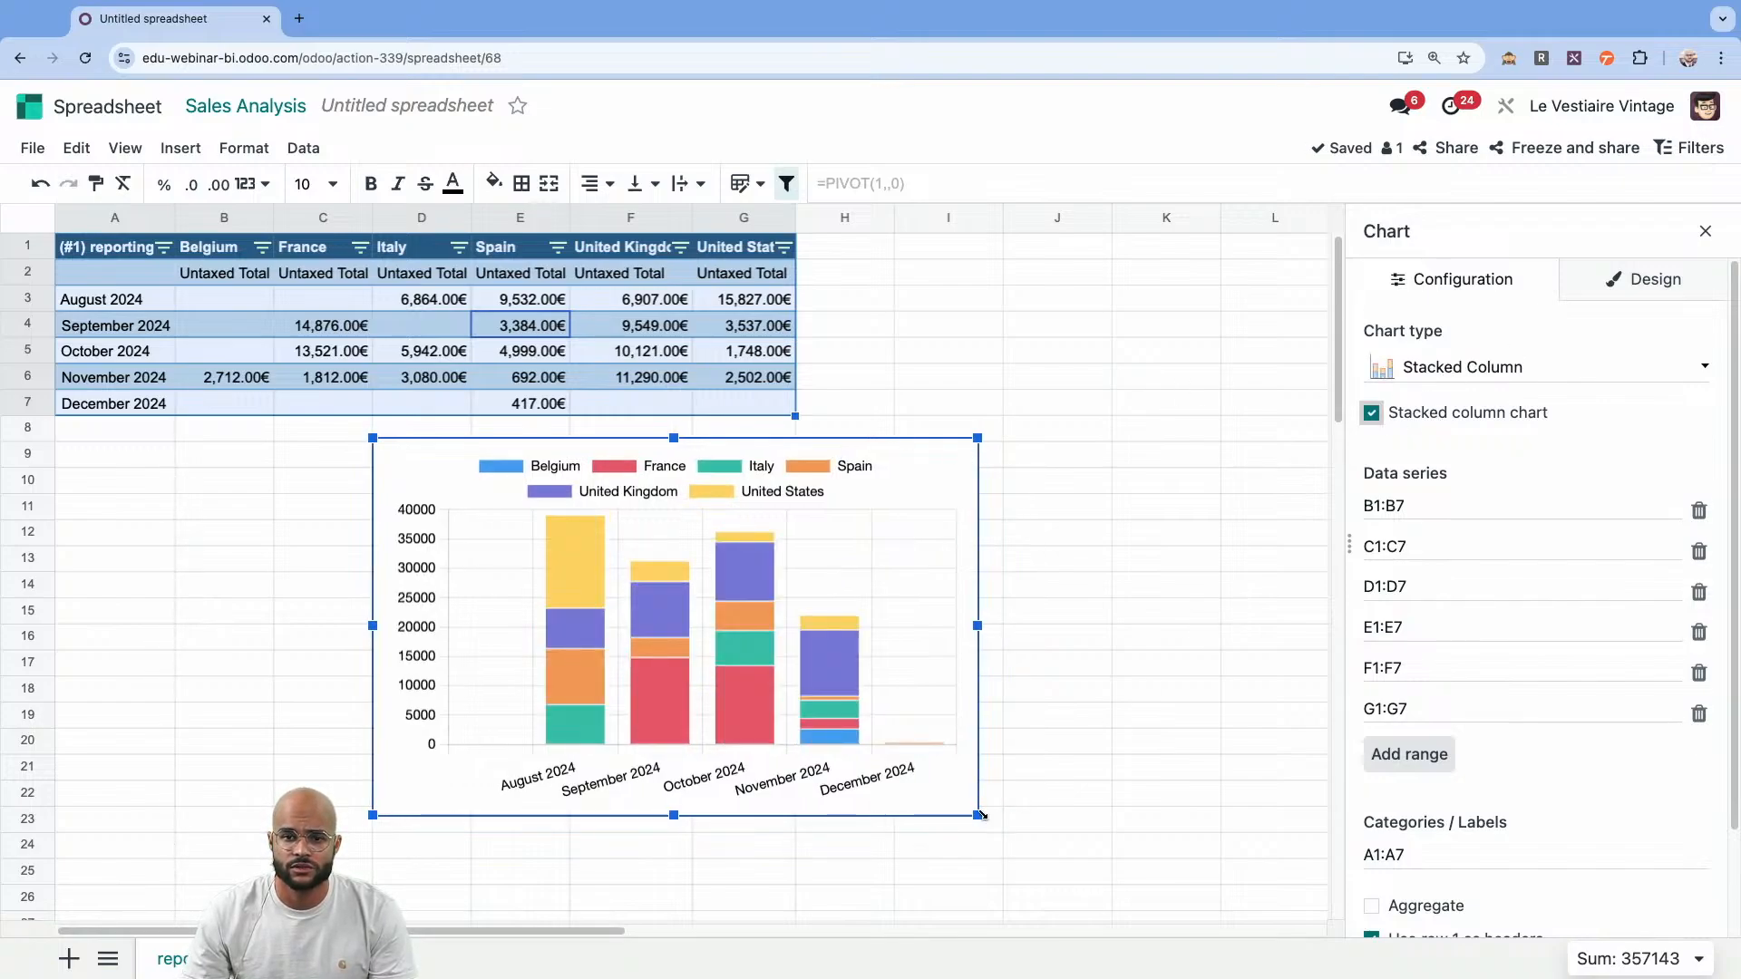
{"action": "left_click_drag", "start_coordinate": [980, 815], "coordinate": [1079, 823]}
Title the chart "Countries performance" in its design settings.
{"action": "left_click", "coordinate": [1620, 286]}
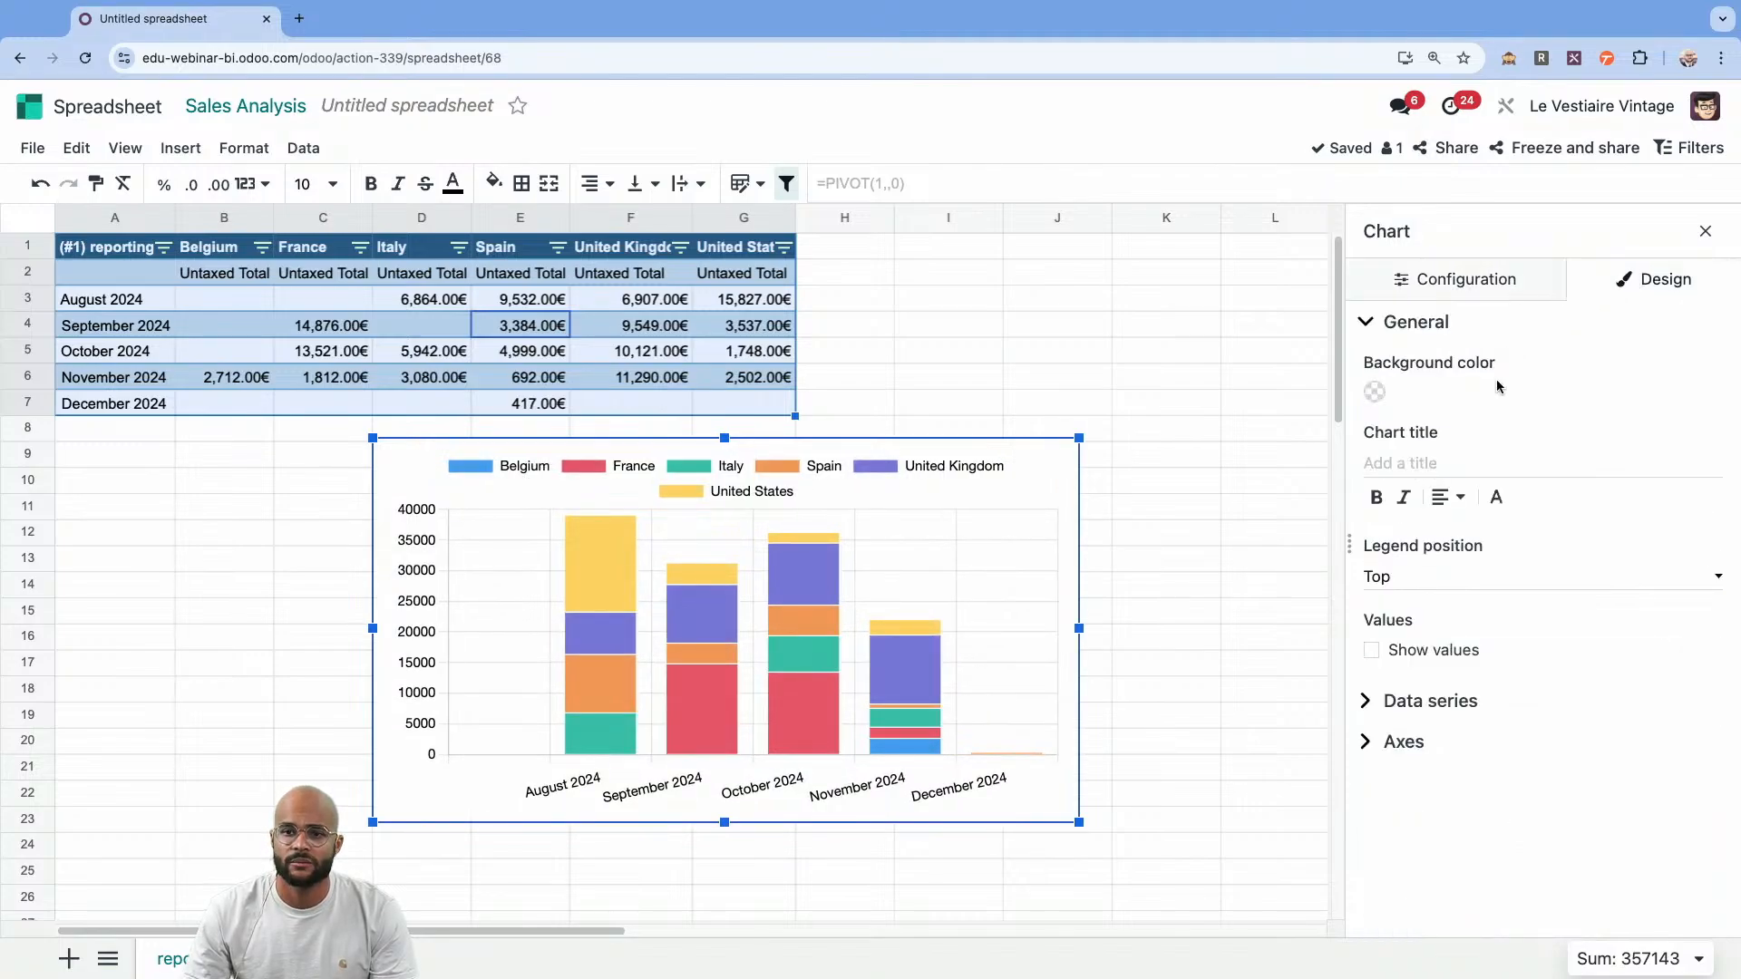
{"action": "left_click", "coordinate": [1473, 458]}
{"action": "type", "text": "Co"}
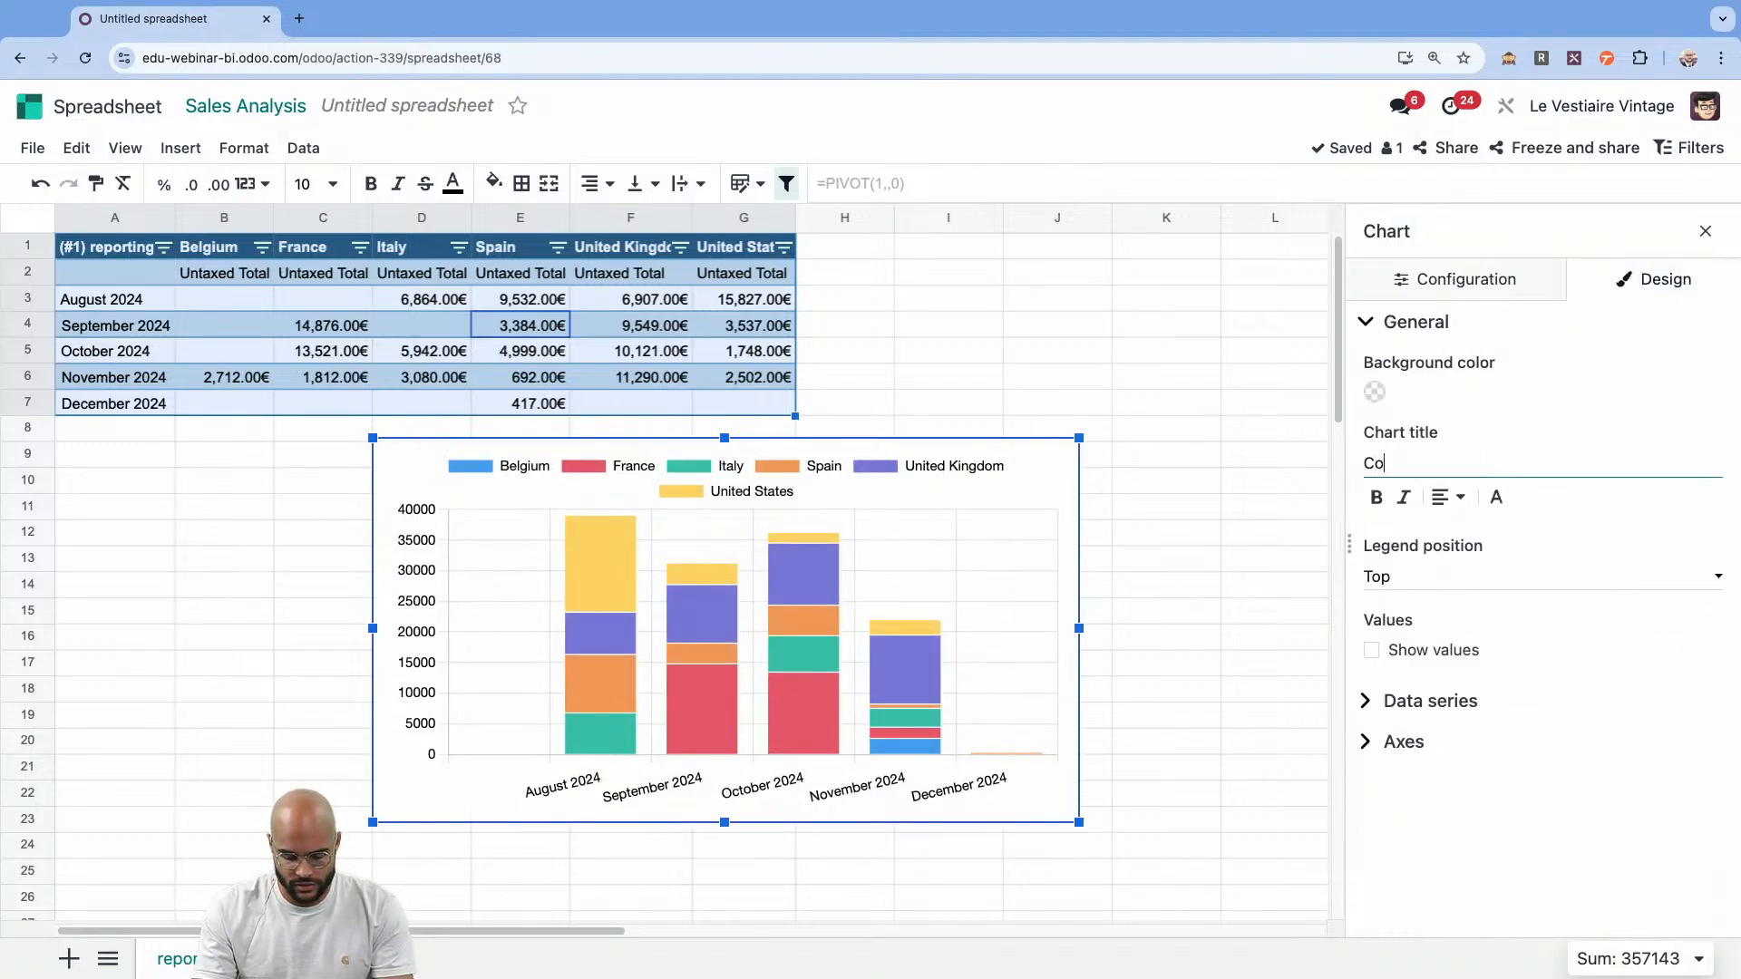
{"action": "type", "text": "untries per"}
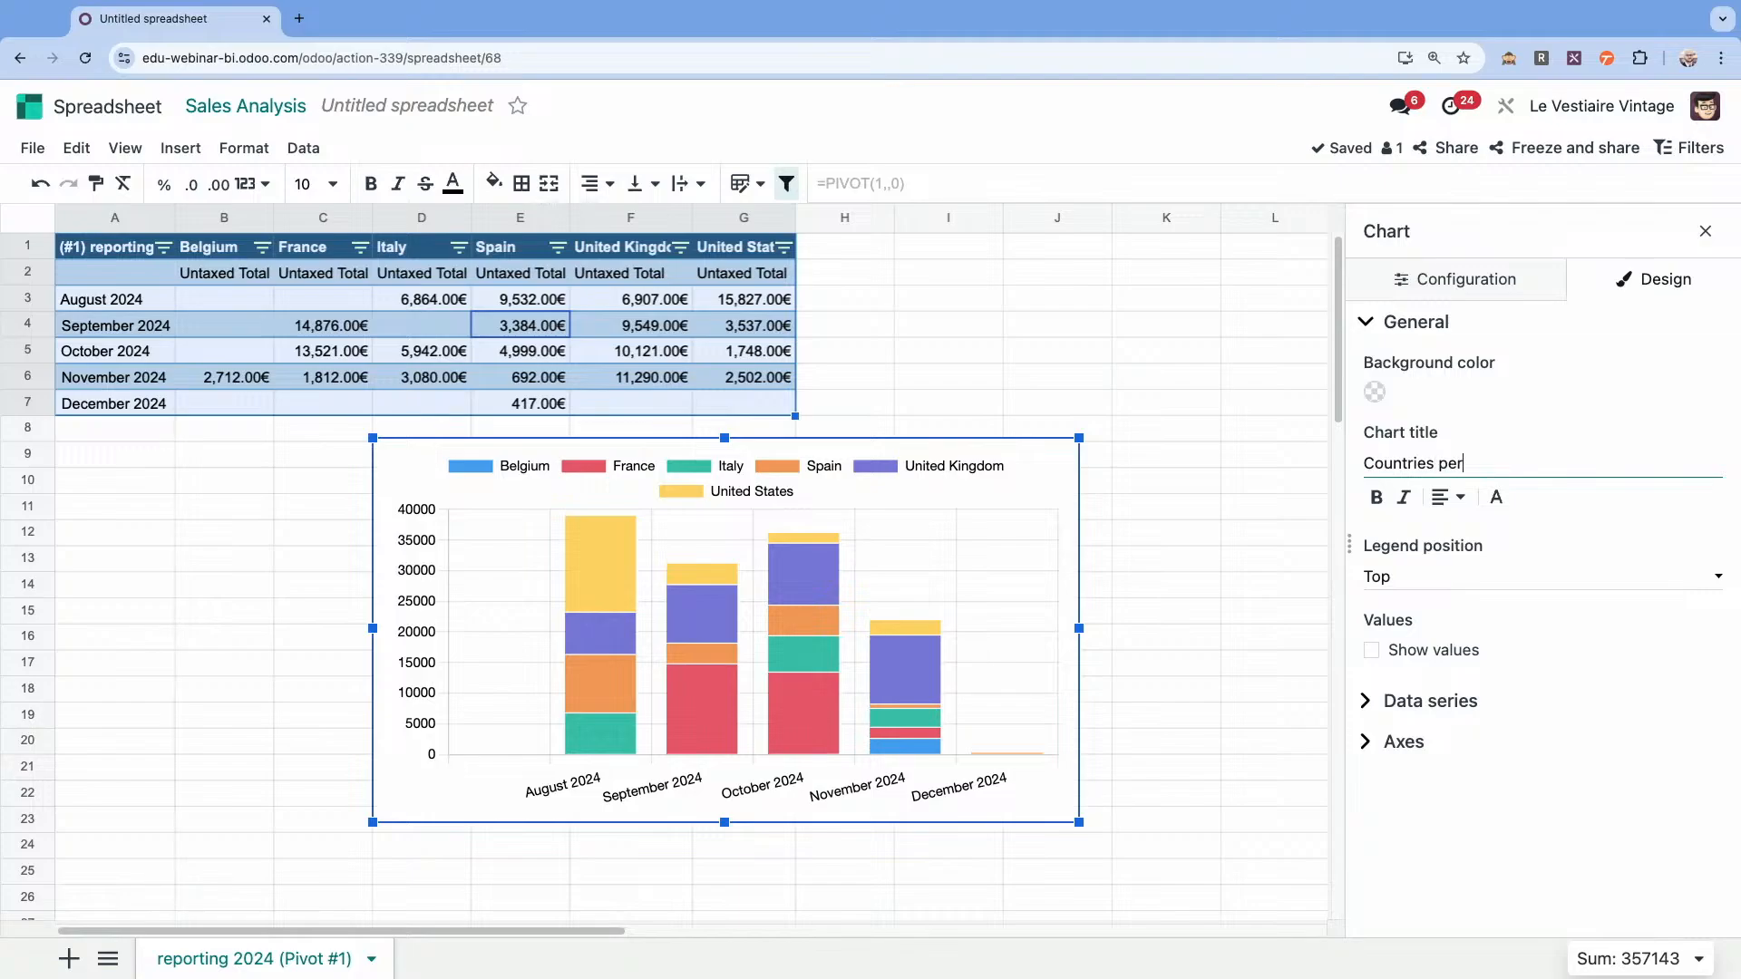
{"action": "type", "text": "formance"}
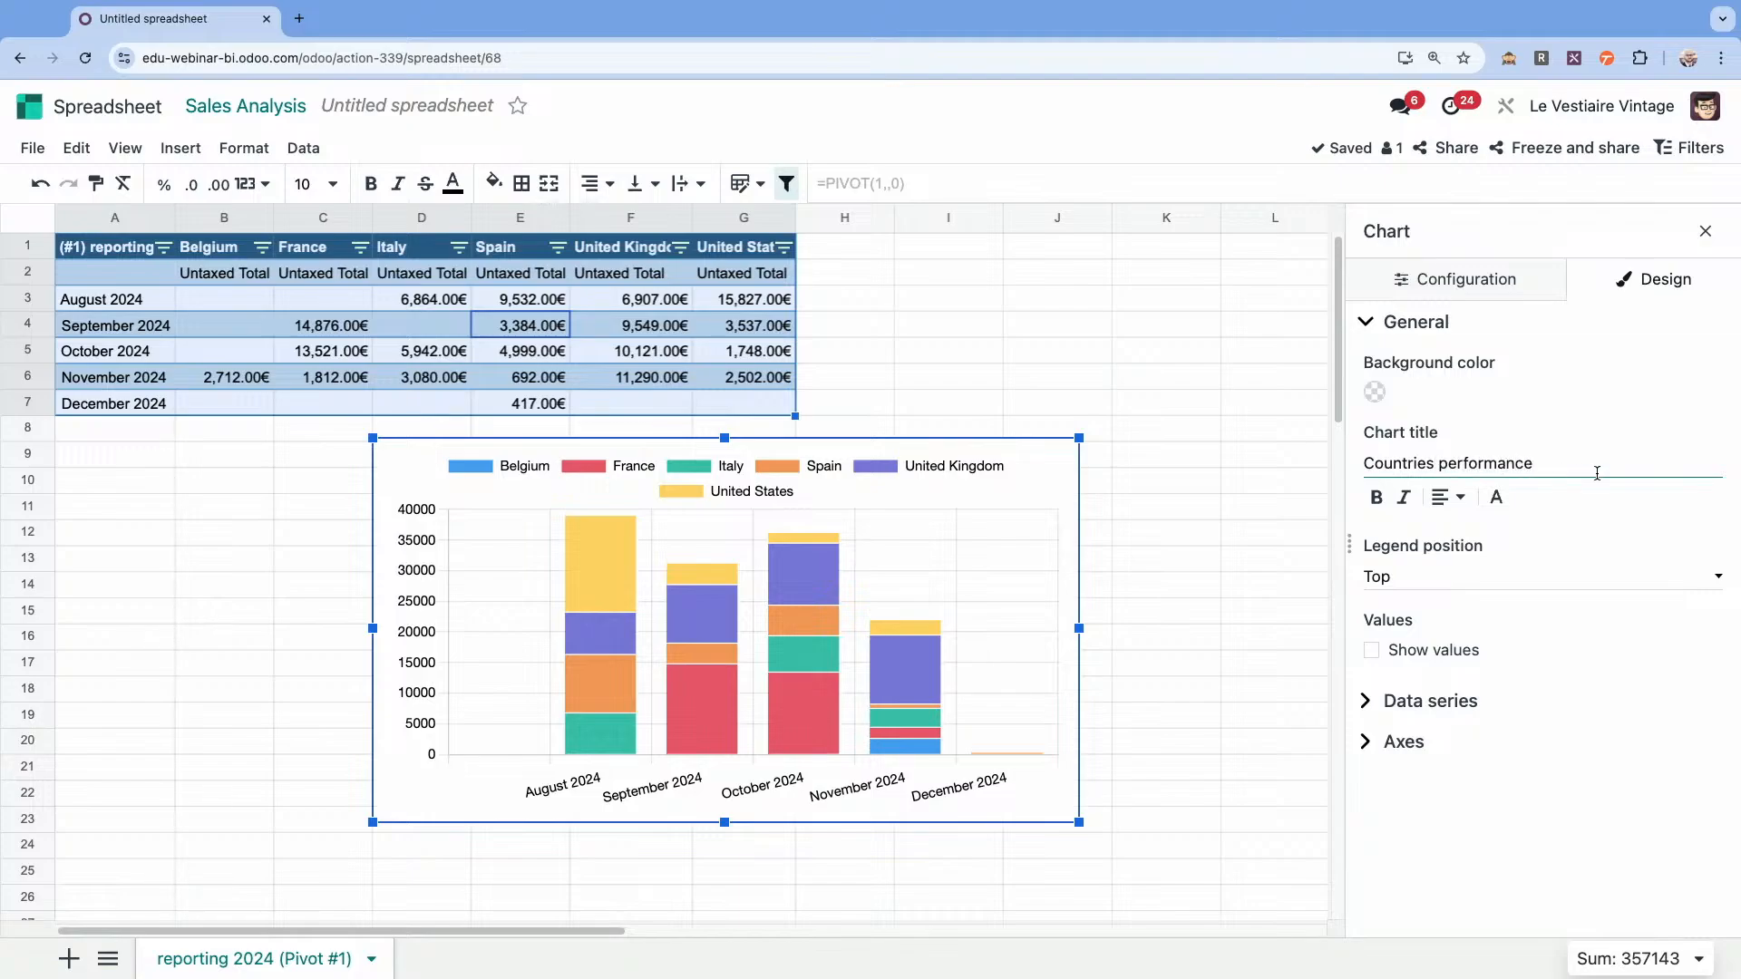
Centre and bold the "Countries performance" chart title and set the legend position to Right.
{"action": "left_click", "coordinate": [1448, 497]}
{"action": "left_click", "coordinate": [1422, 542]}
{"action": "left_click", "coordinate": [1379, 502]}
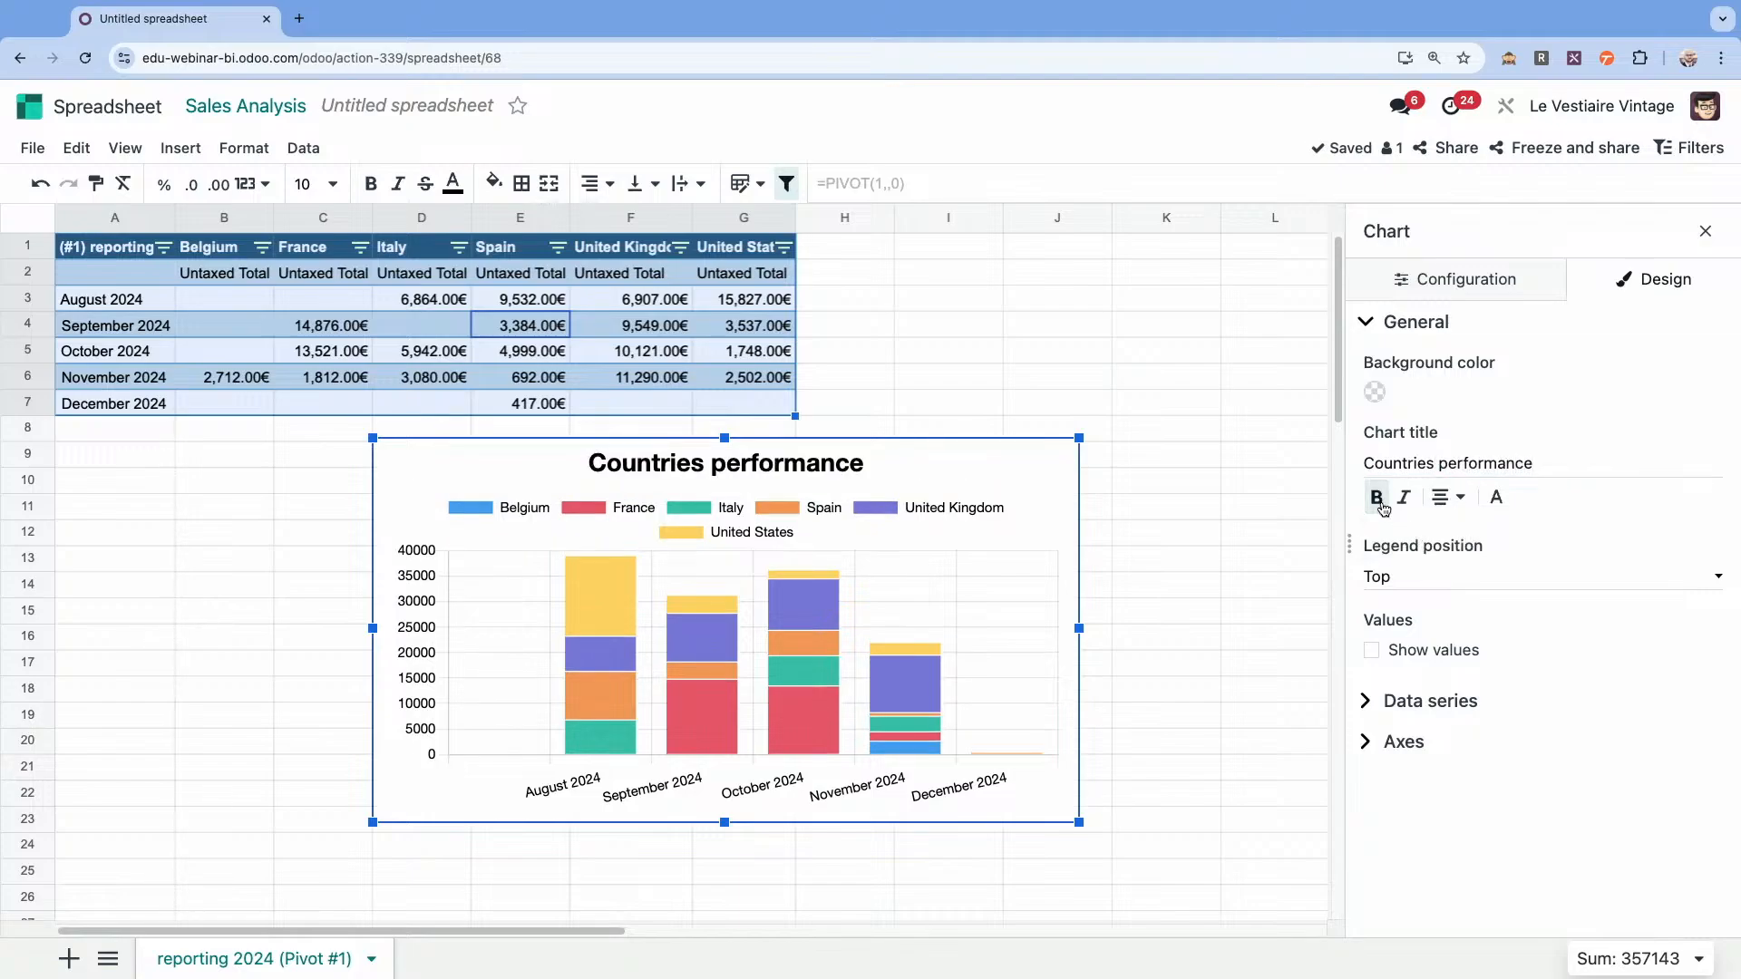
{"action": "left_click", "coordinate": [1449, 577]}
{"action": "left_click", "coordinate": [1436, 655]}
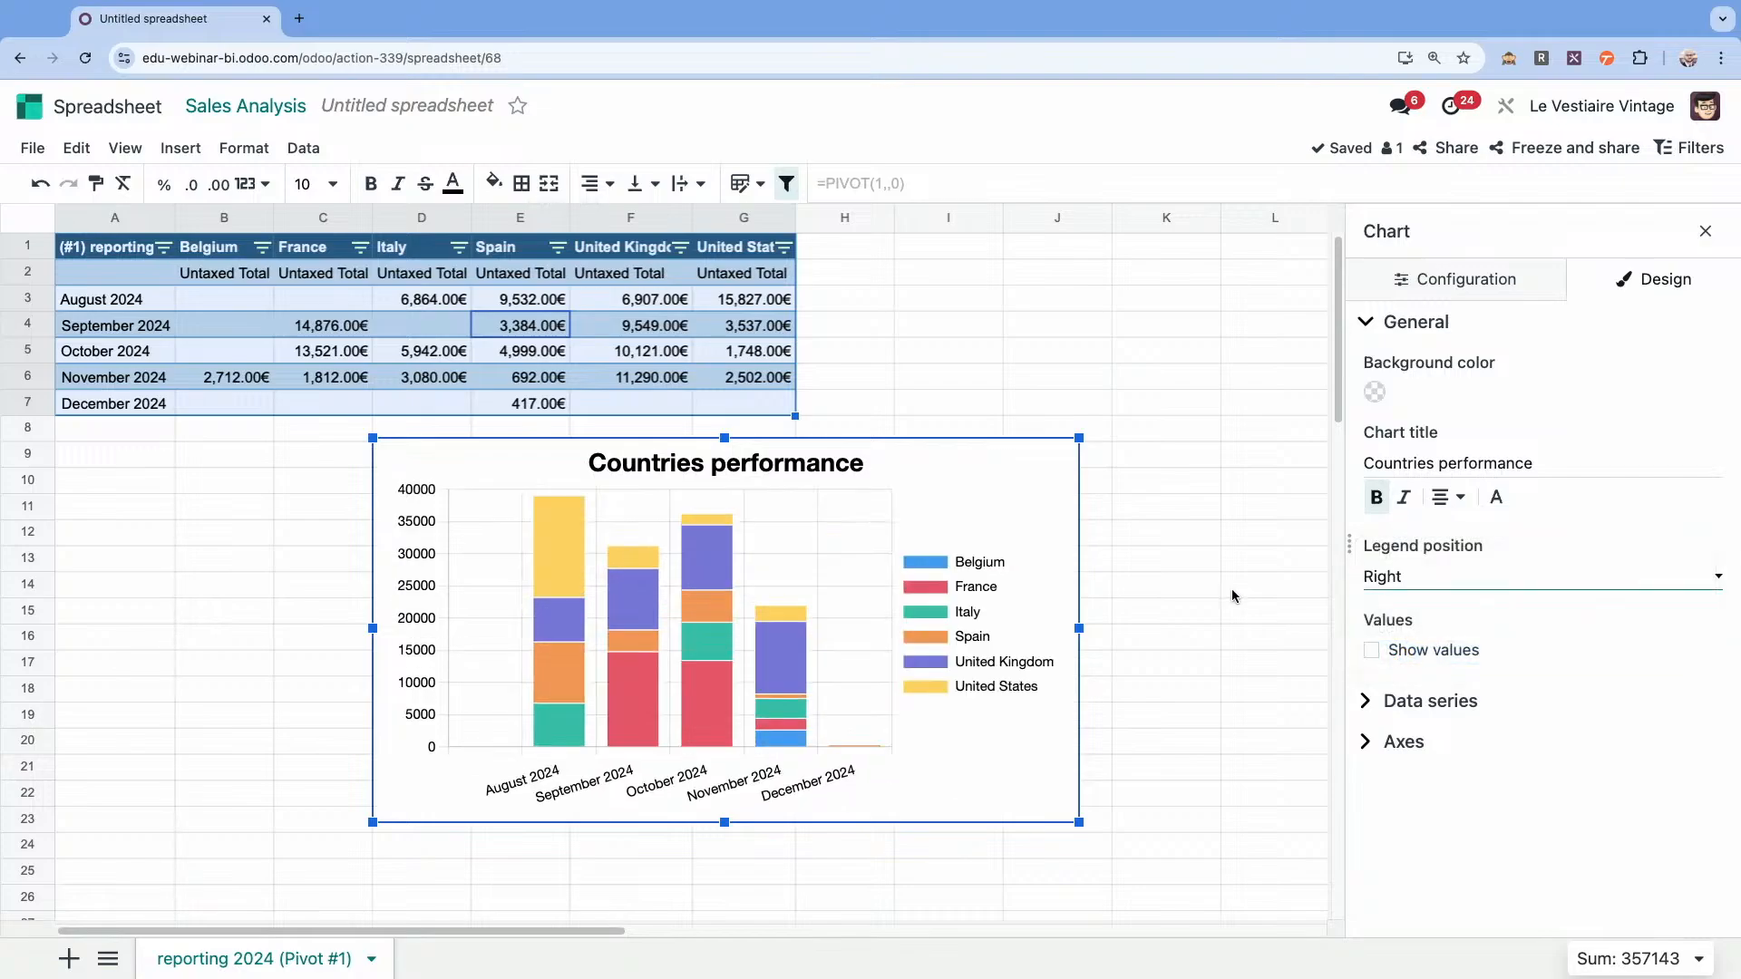
Move the column chart directly below the pivot table, aligned with column A's left edge, and close the chart settings.
{"action": "left_click_drag", "start_coordinate": [964, 451], "coordinate": [769, 451]}
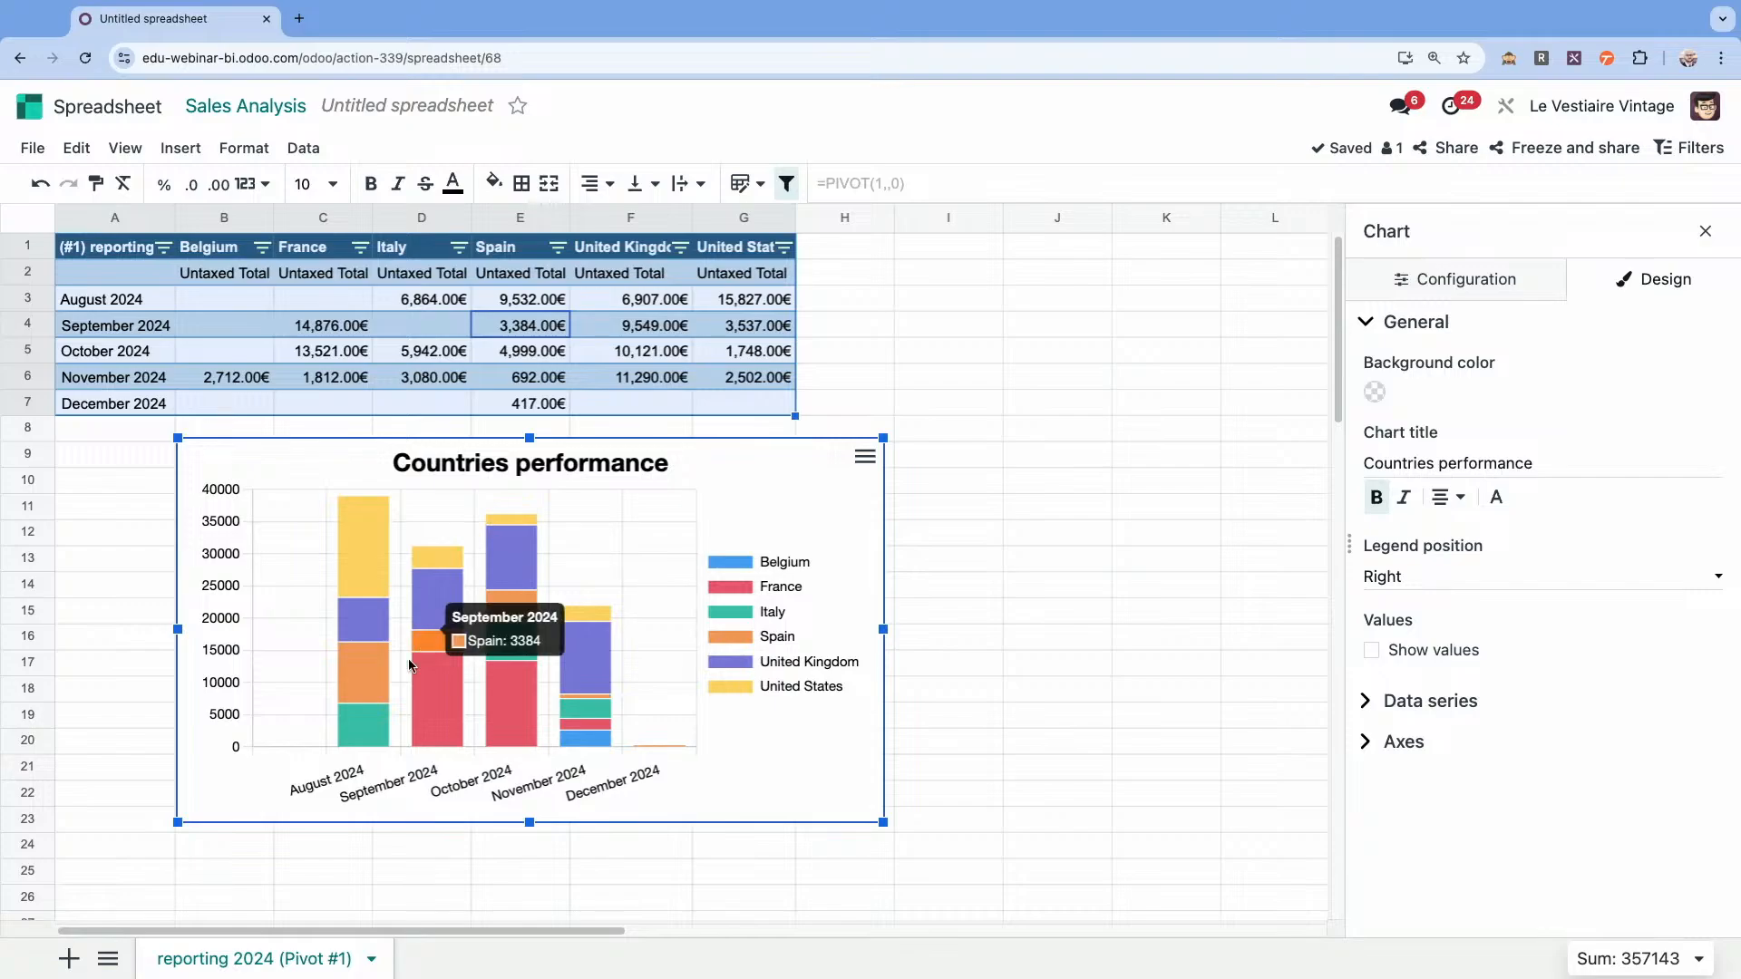
{"action": "mouse_move", "coordinate": [441, 708]}
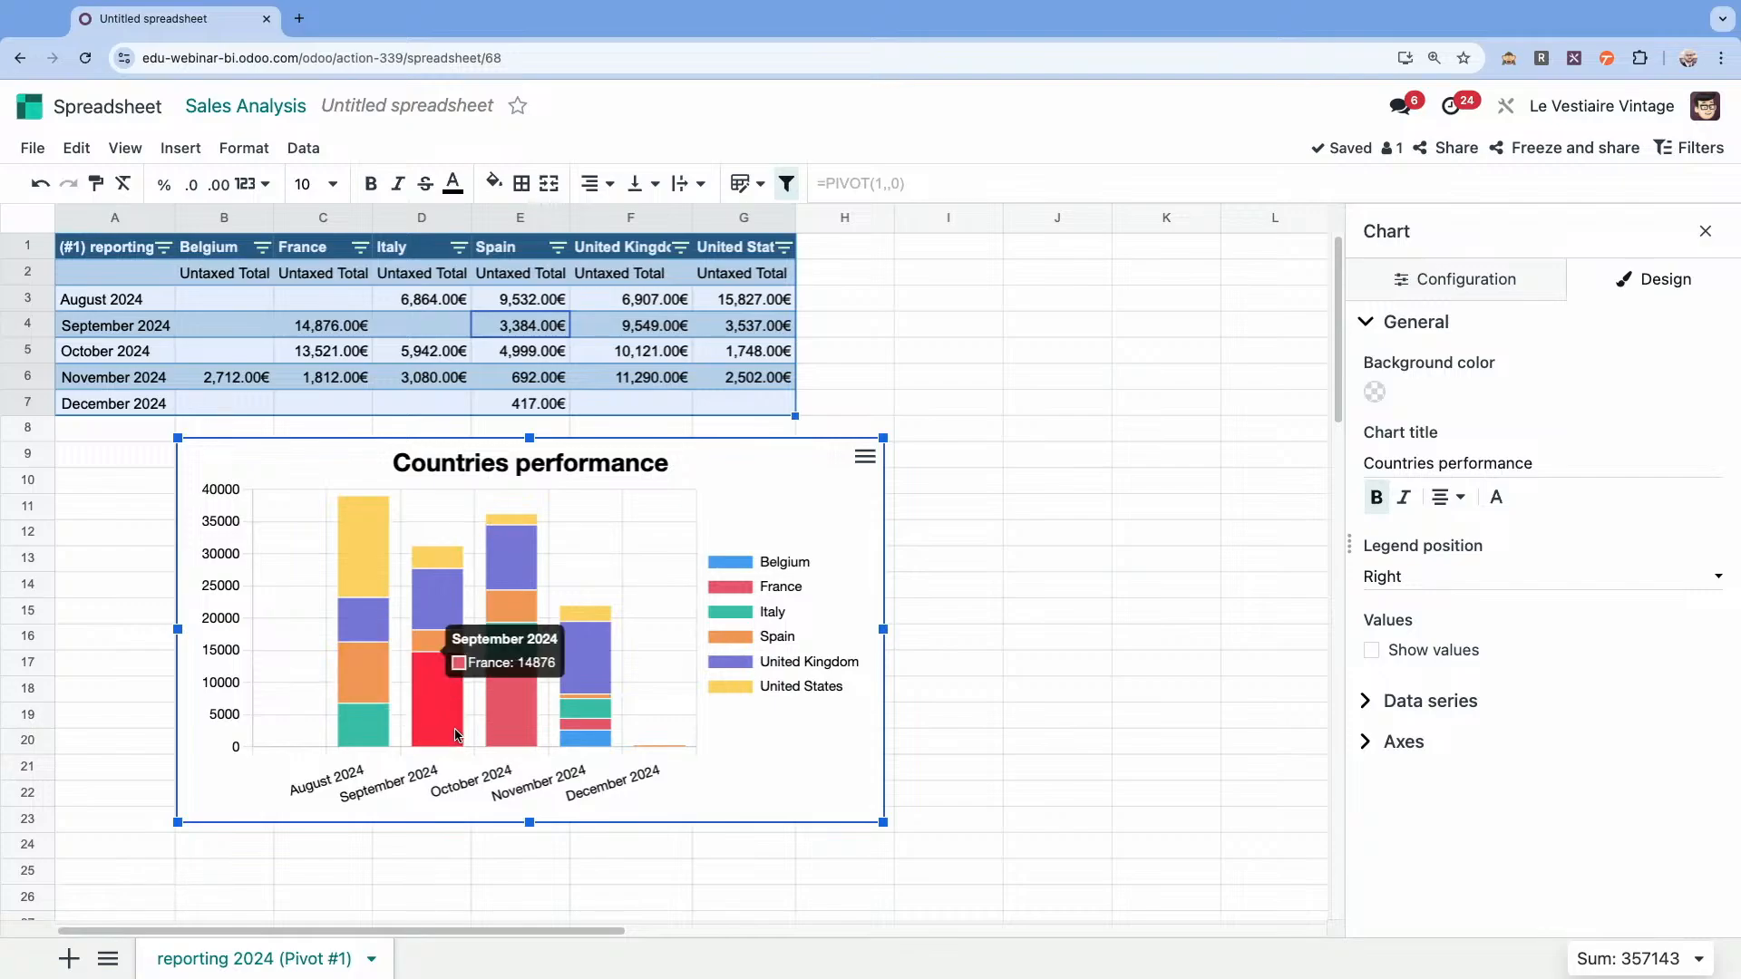
{"action": "mouse_move", "coordinate": [349, 641]}
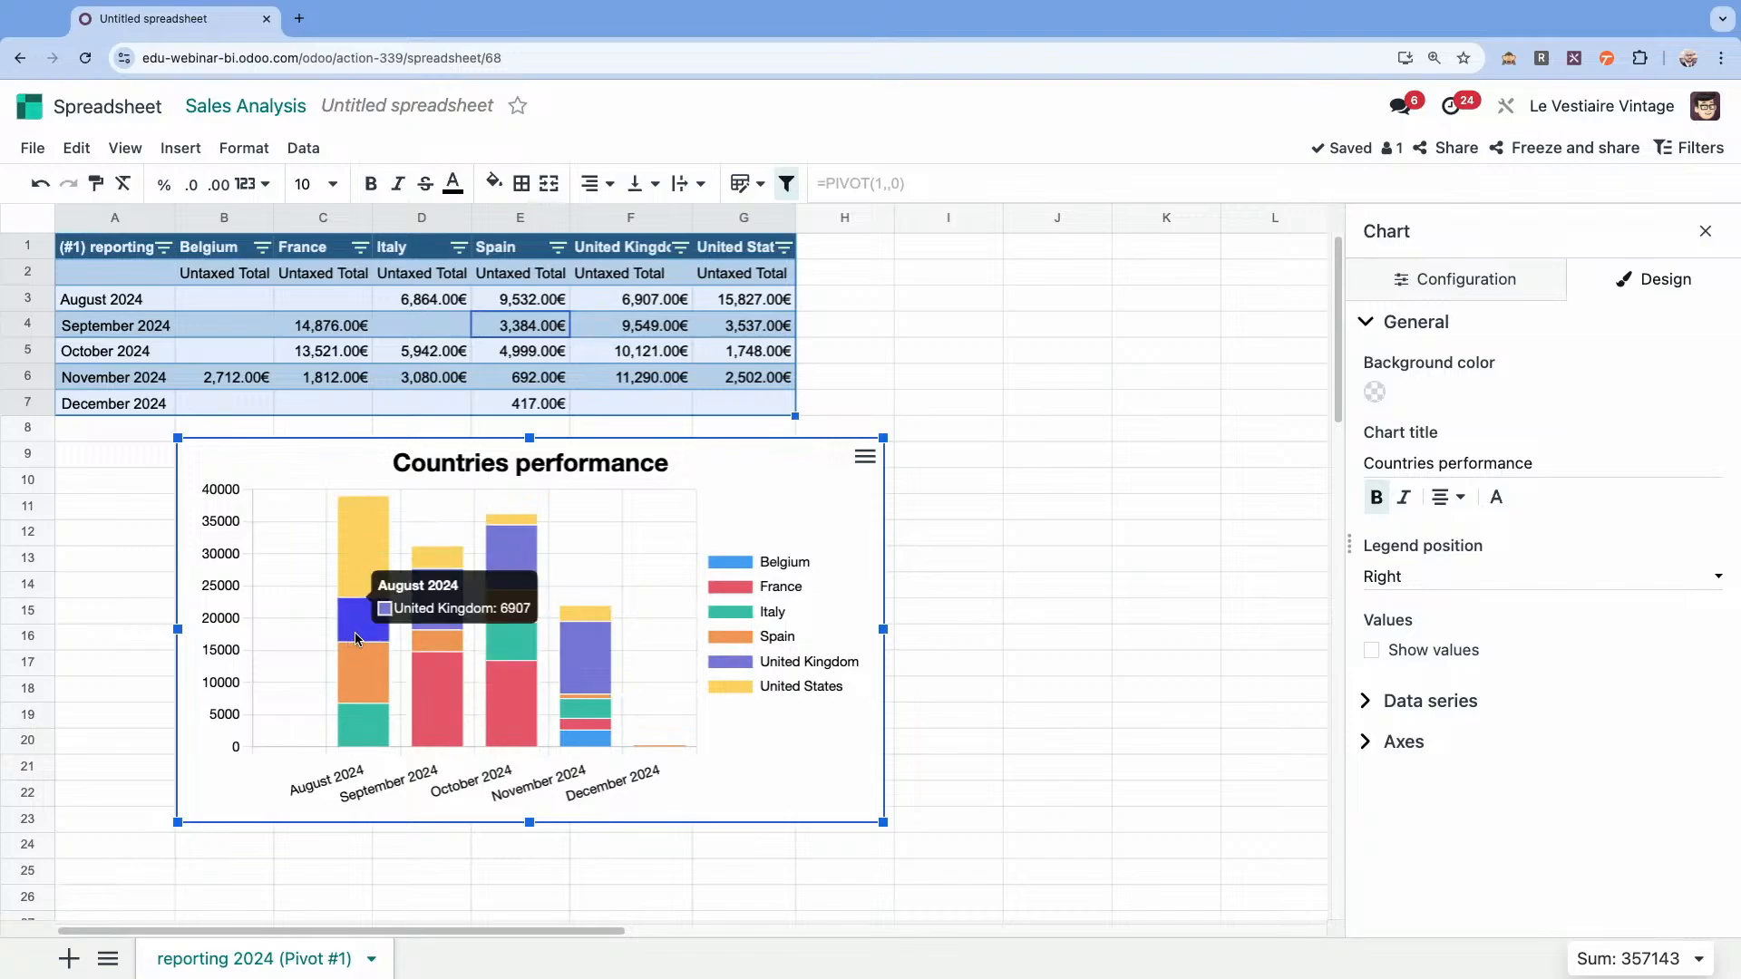
{"action": "mouse_move", "coordinate": [427, 600]}
{"action": "mouse_move", "coordinate": [604, 677]}
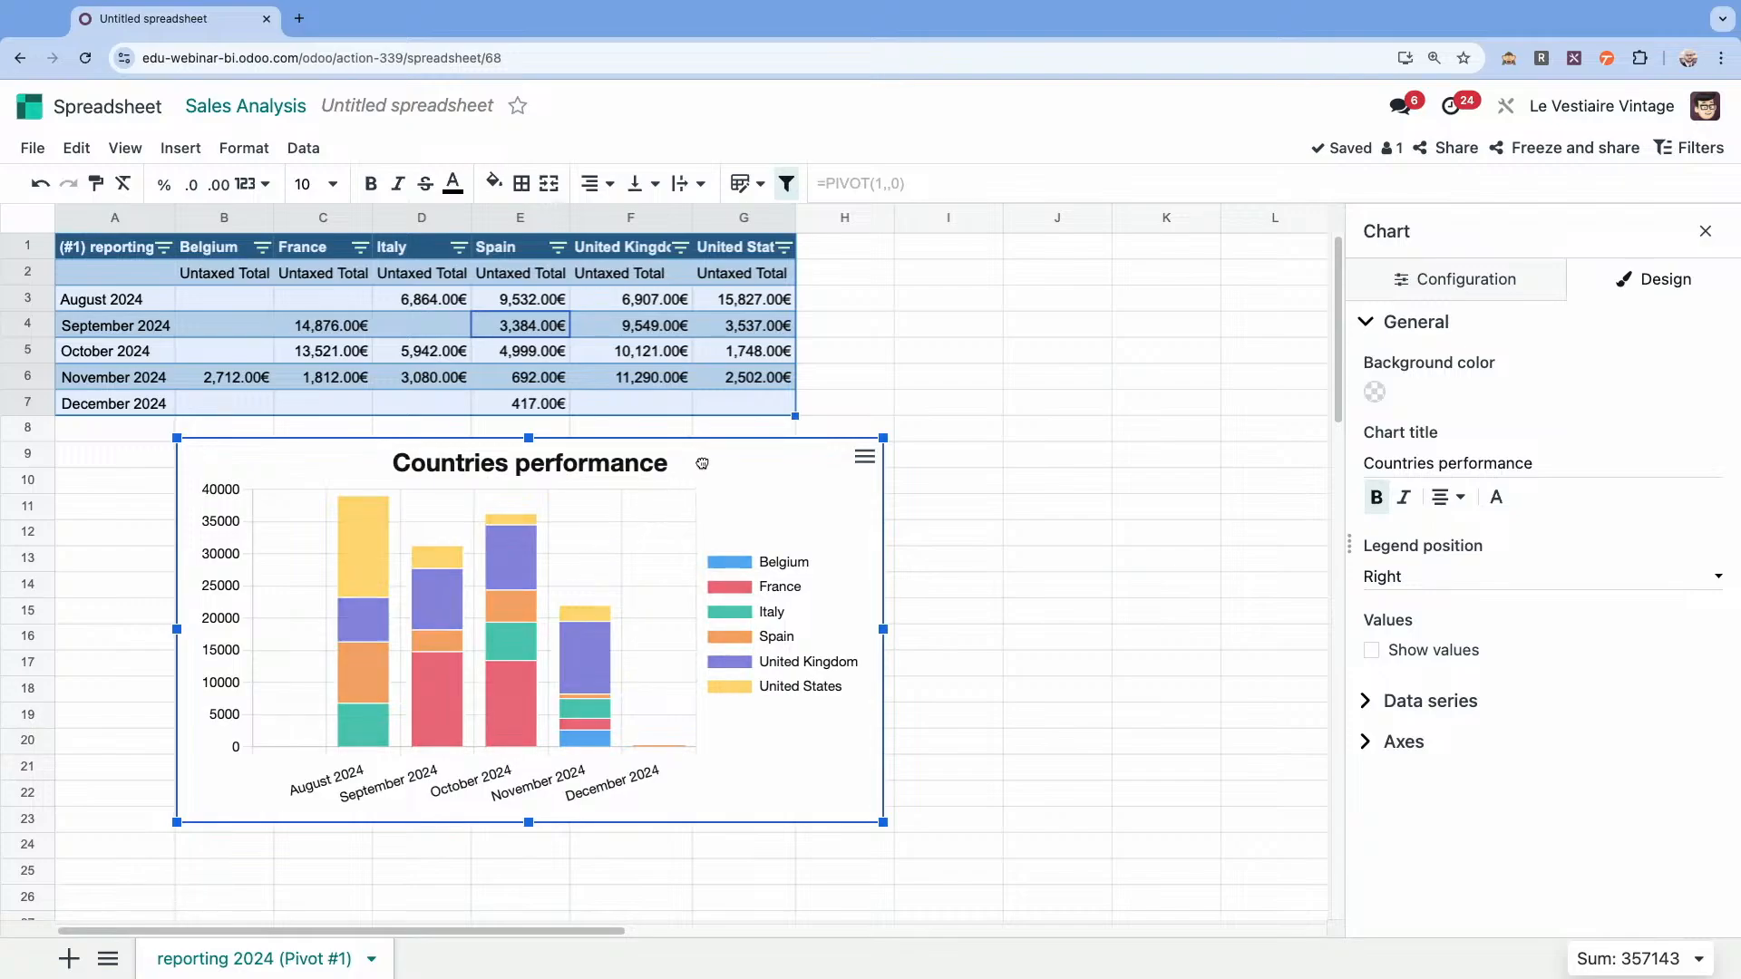
{"action": "left_click_drag", "start_coordinate": [706, 465], "coordinate": [586, 465]}
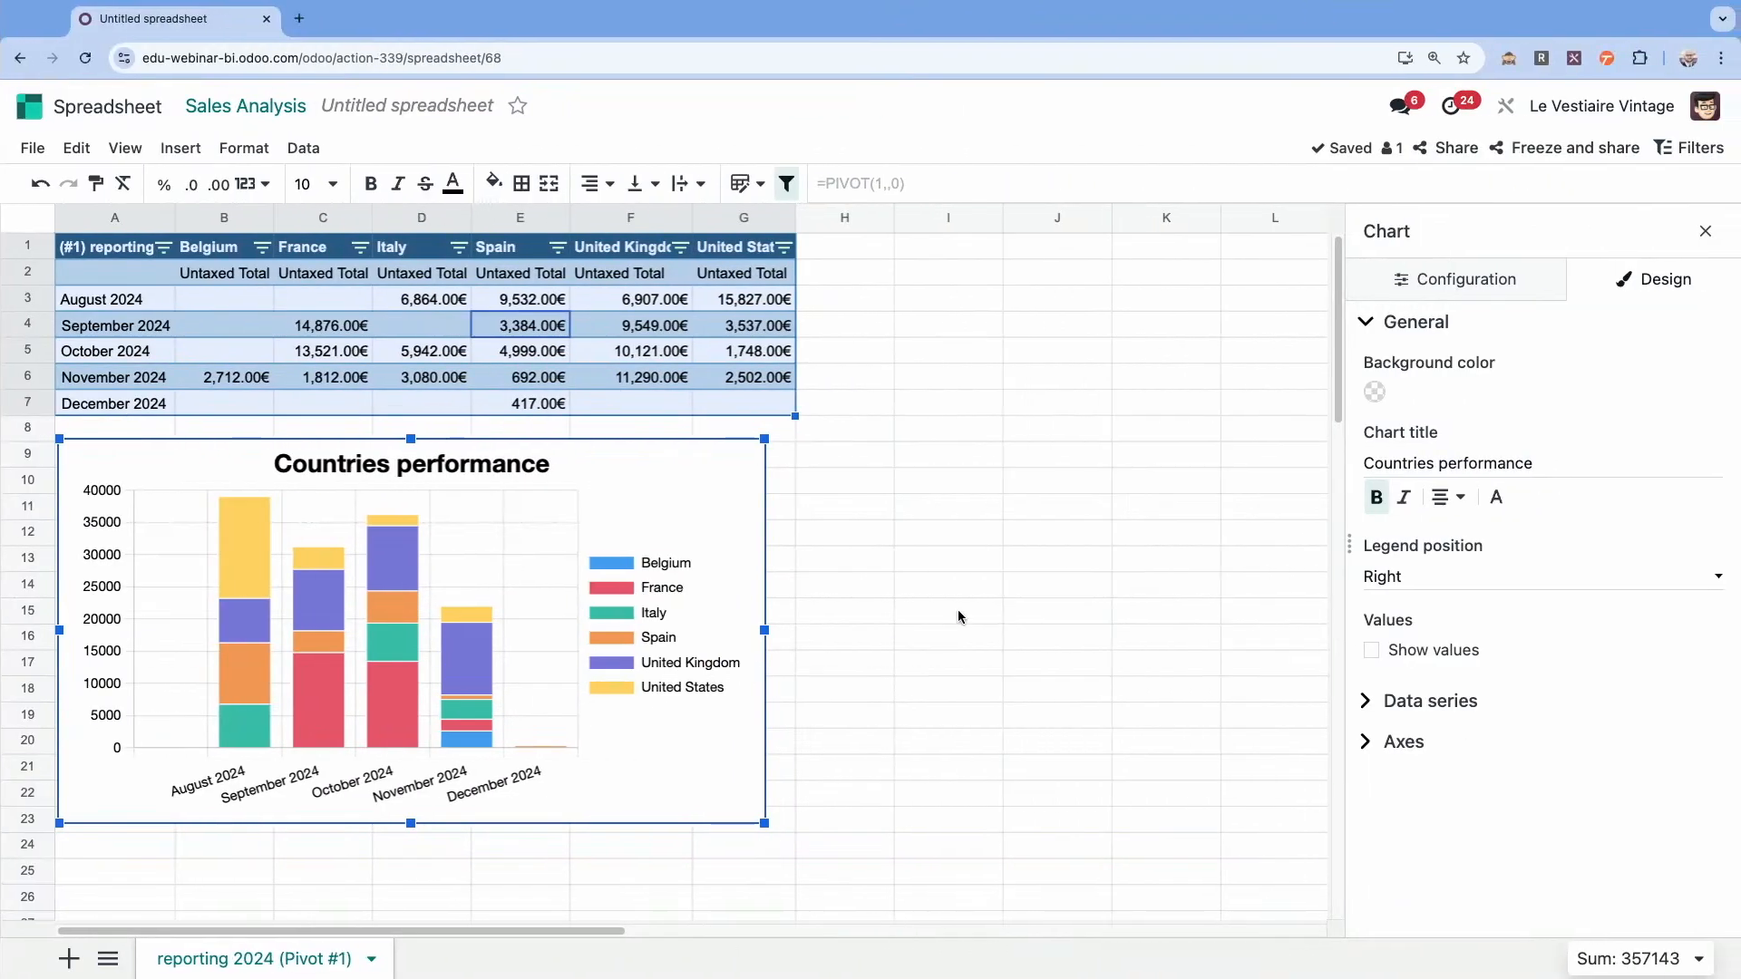
{"action": "left_click", "coordinate": [977, 585]}
{"action": "left_click", "coordinate": [614, 347]}
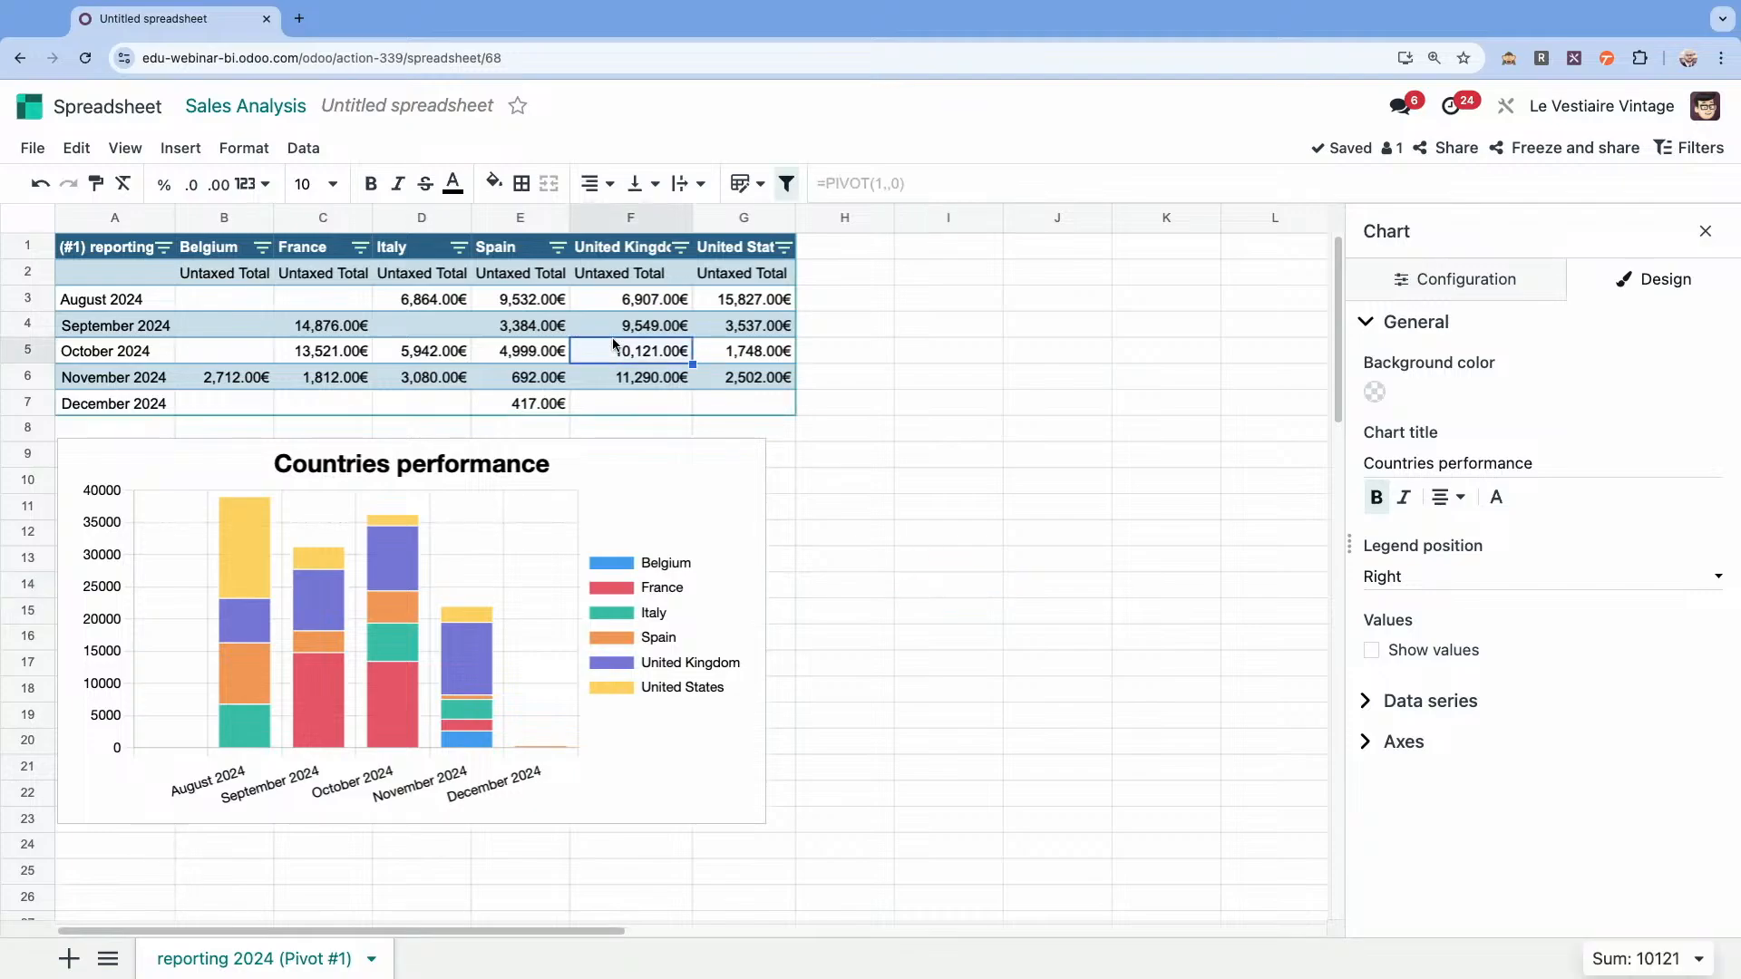
{"action": "left_click", "coordinate": [1705, 231]}
{"action": "left_click", "coordinate": [1165, 515]}
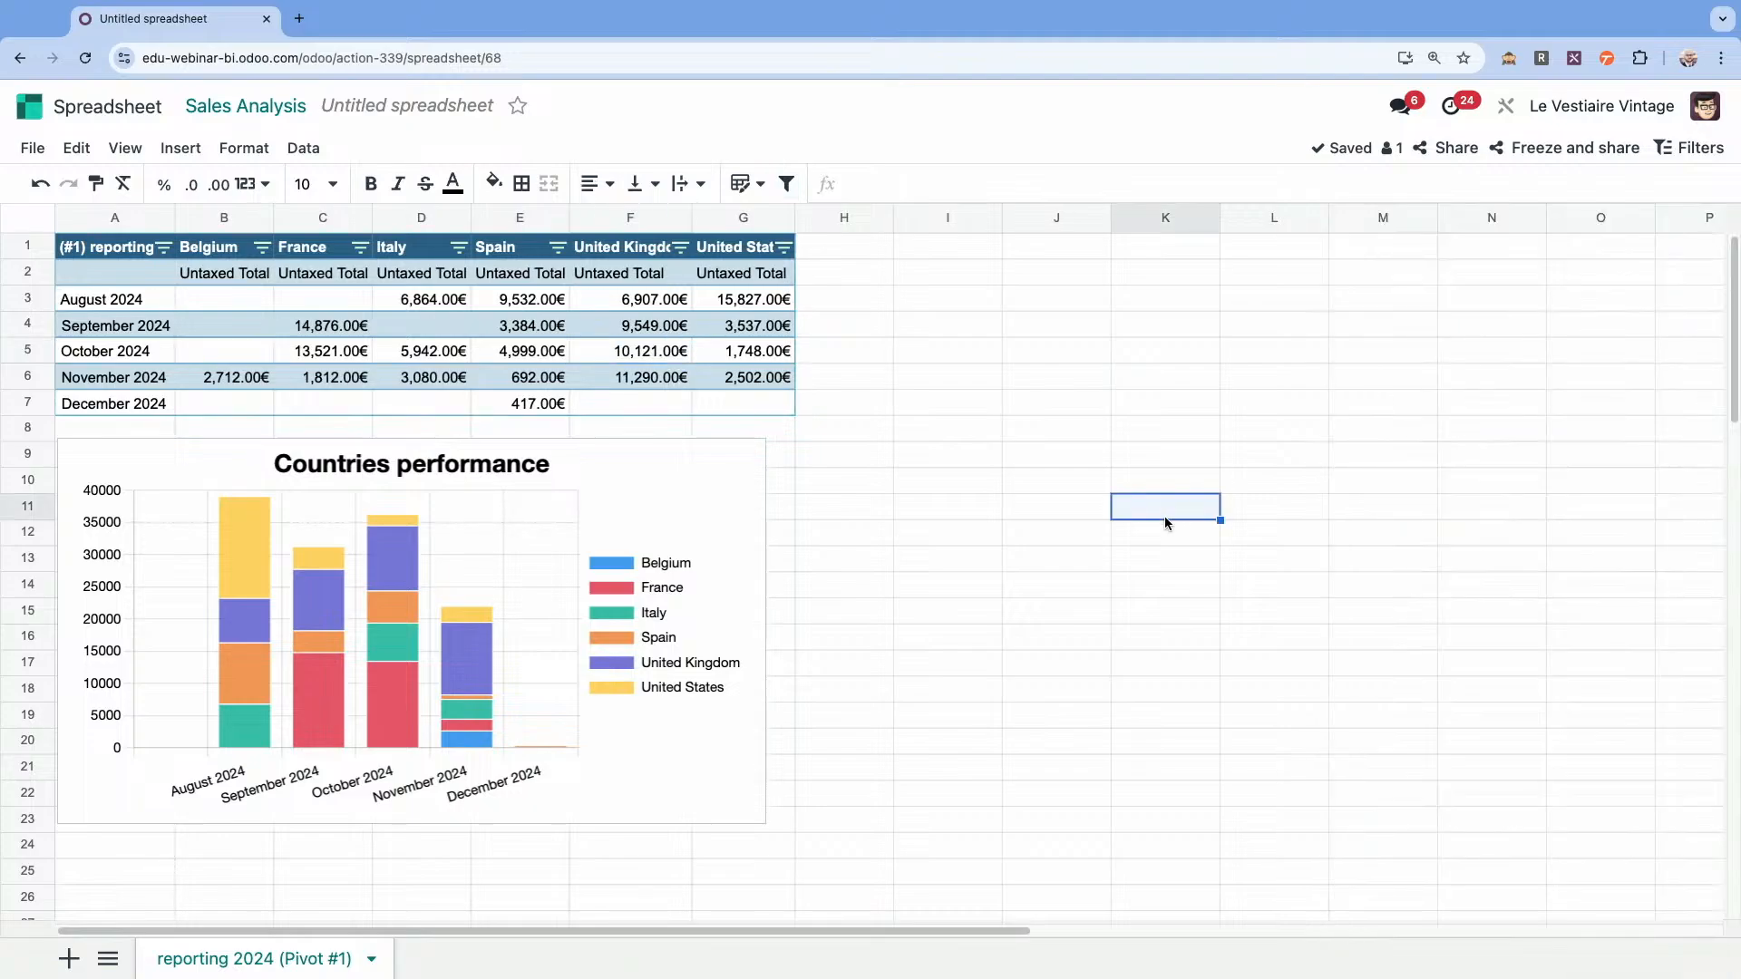
Duplicate the monthly sales pivot from its pivot properties.
{"action": "left_click", "coordinate": [529, 332]}
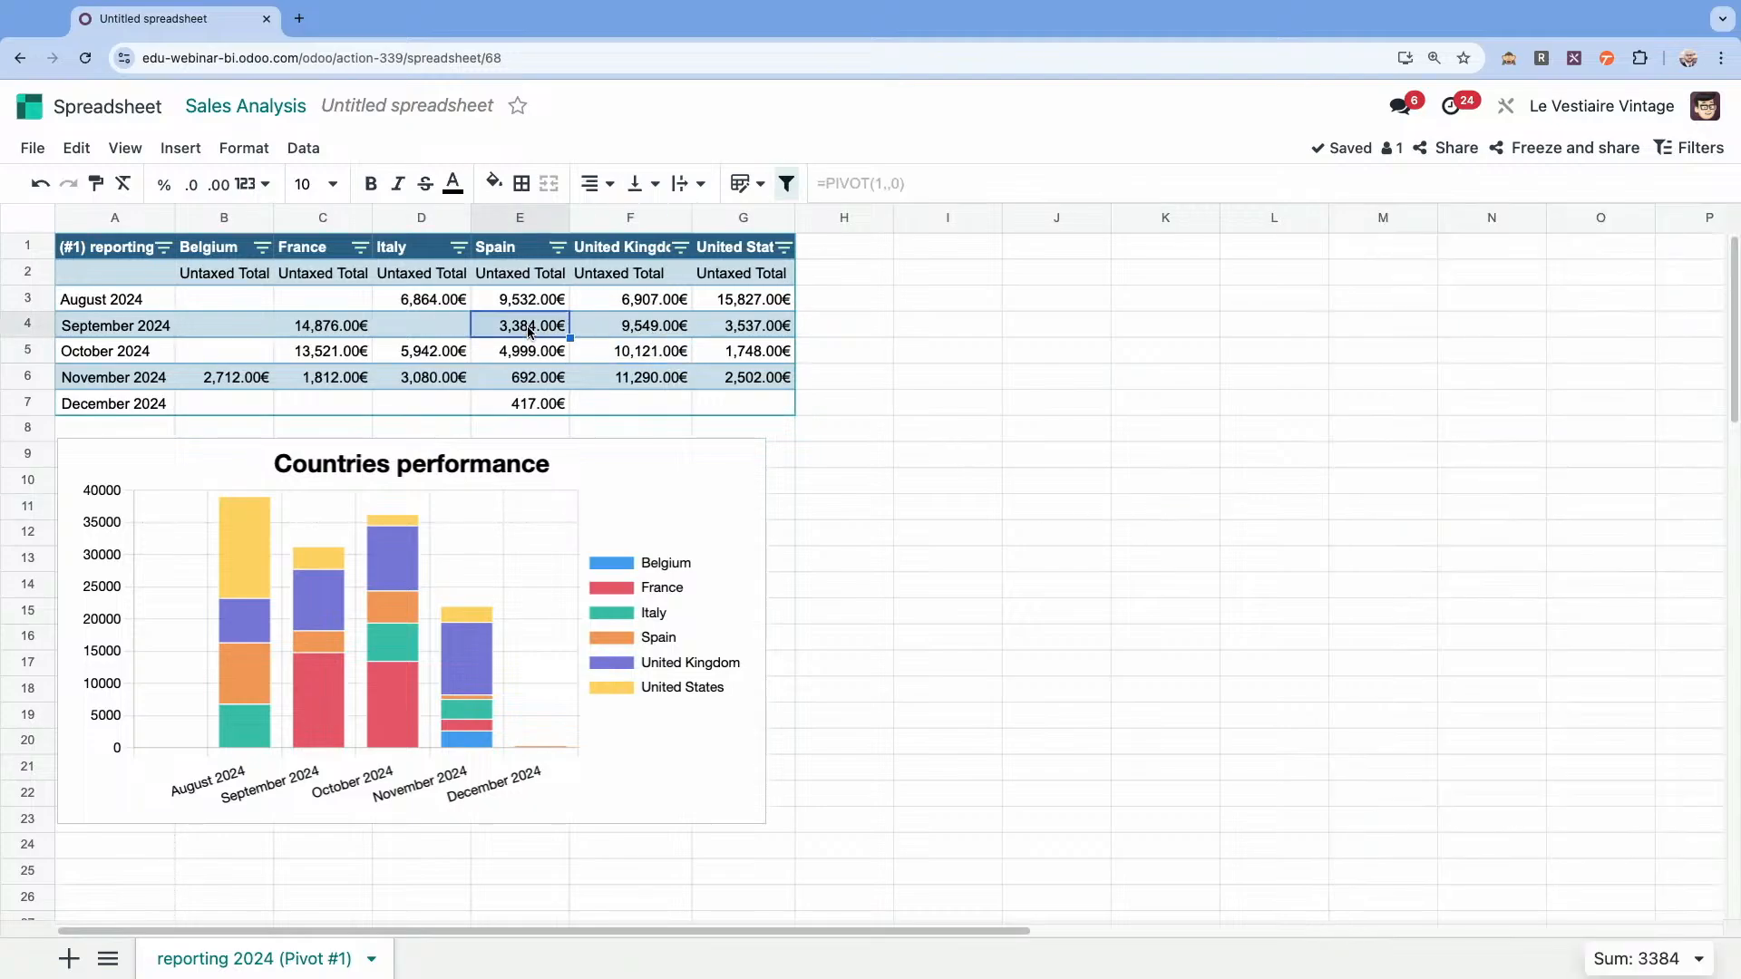
{"action": "right_click", "coordinate": [530, 332]}
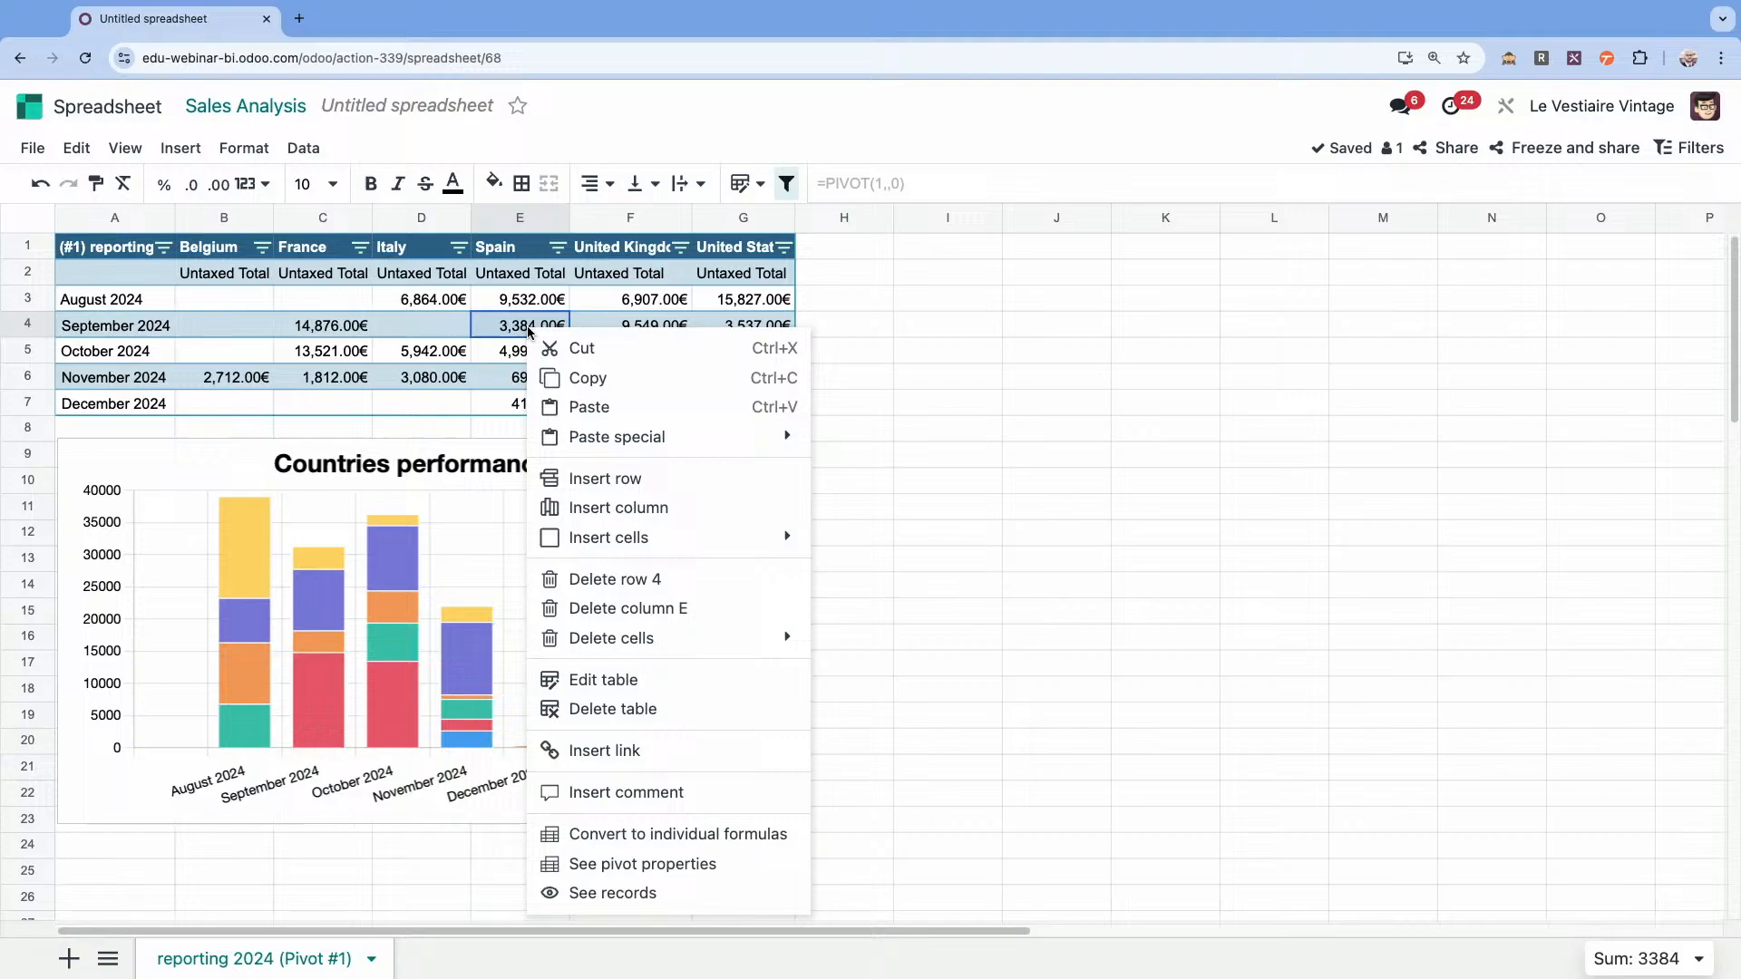
{"action": "left_click", "coordinate": [644, 863]}
{"action": "left_click", "coordinate": [1702, 288]}
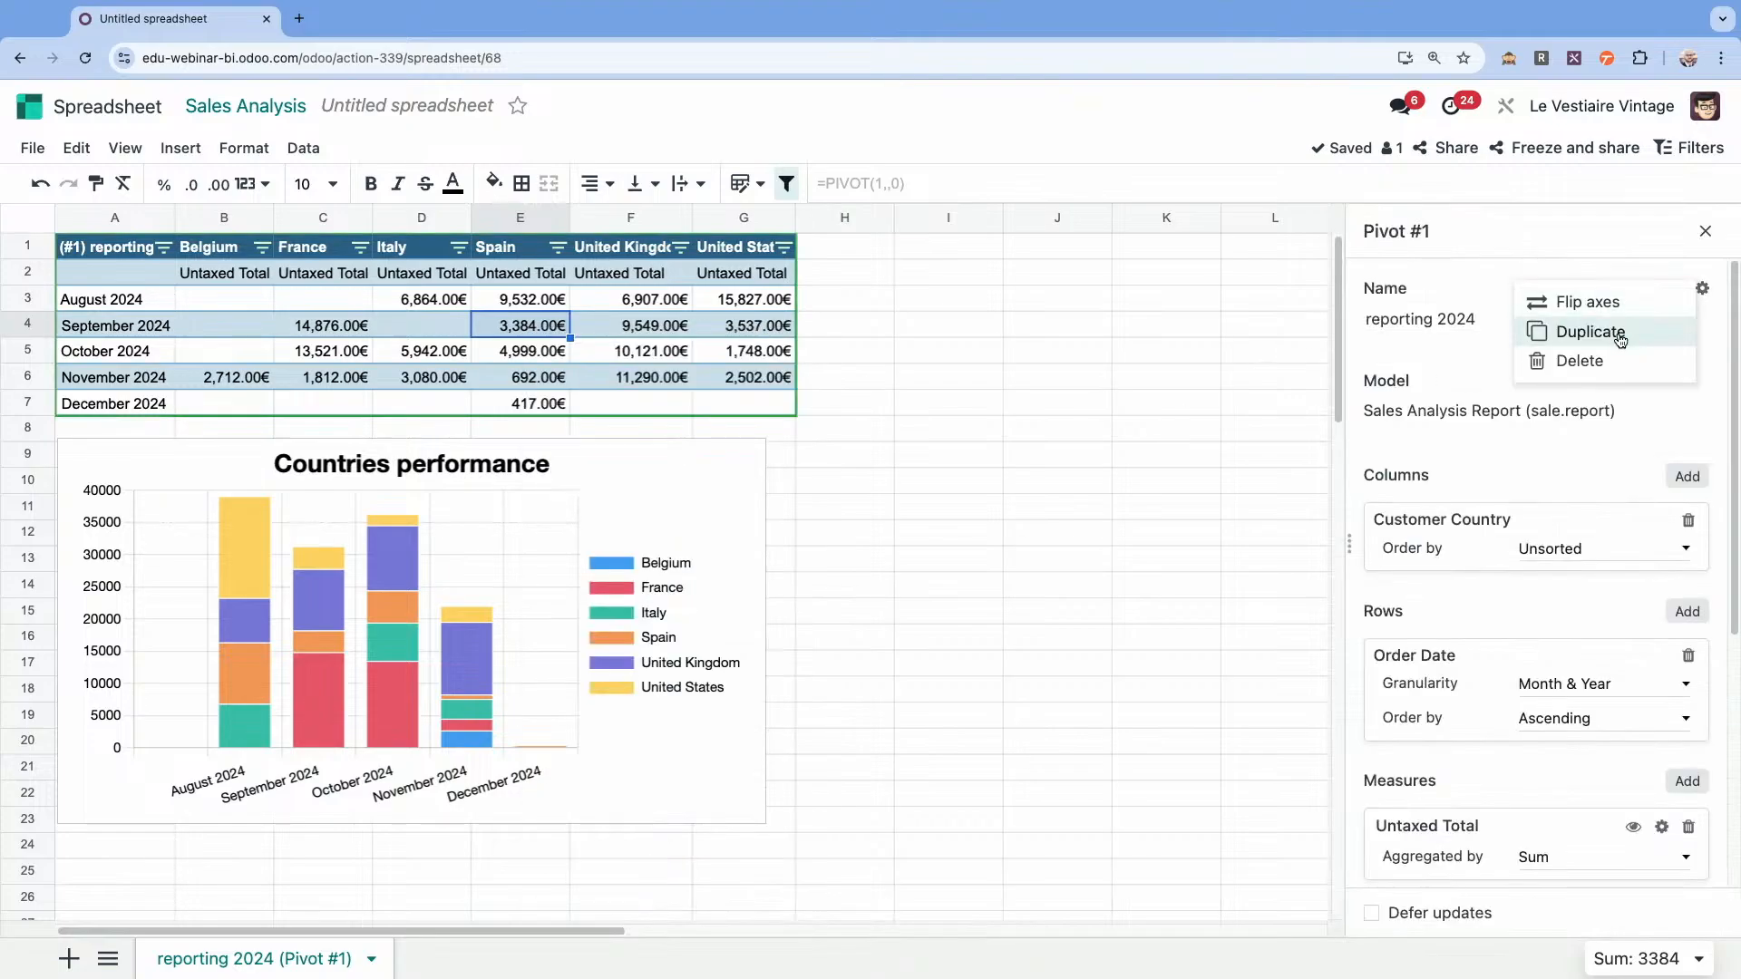
{"action": "left_click", "coordinate": [1610, 333]}
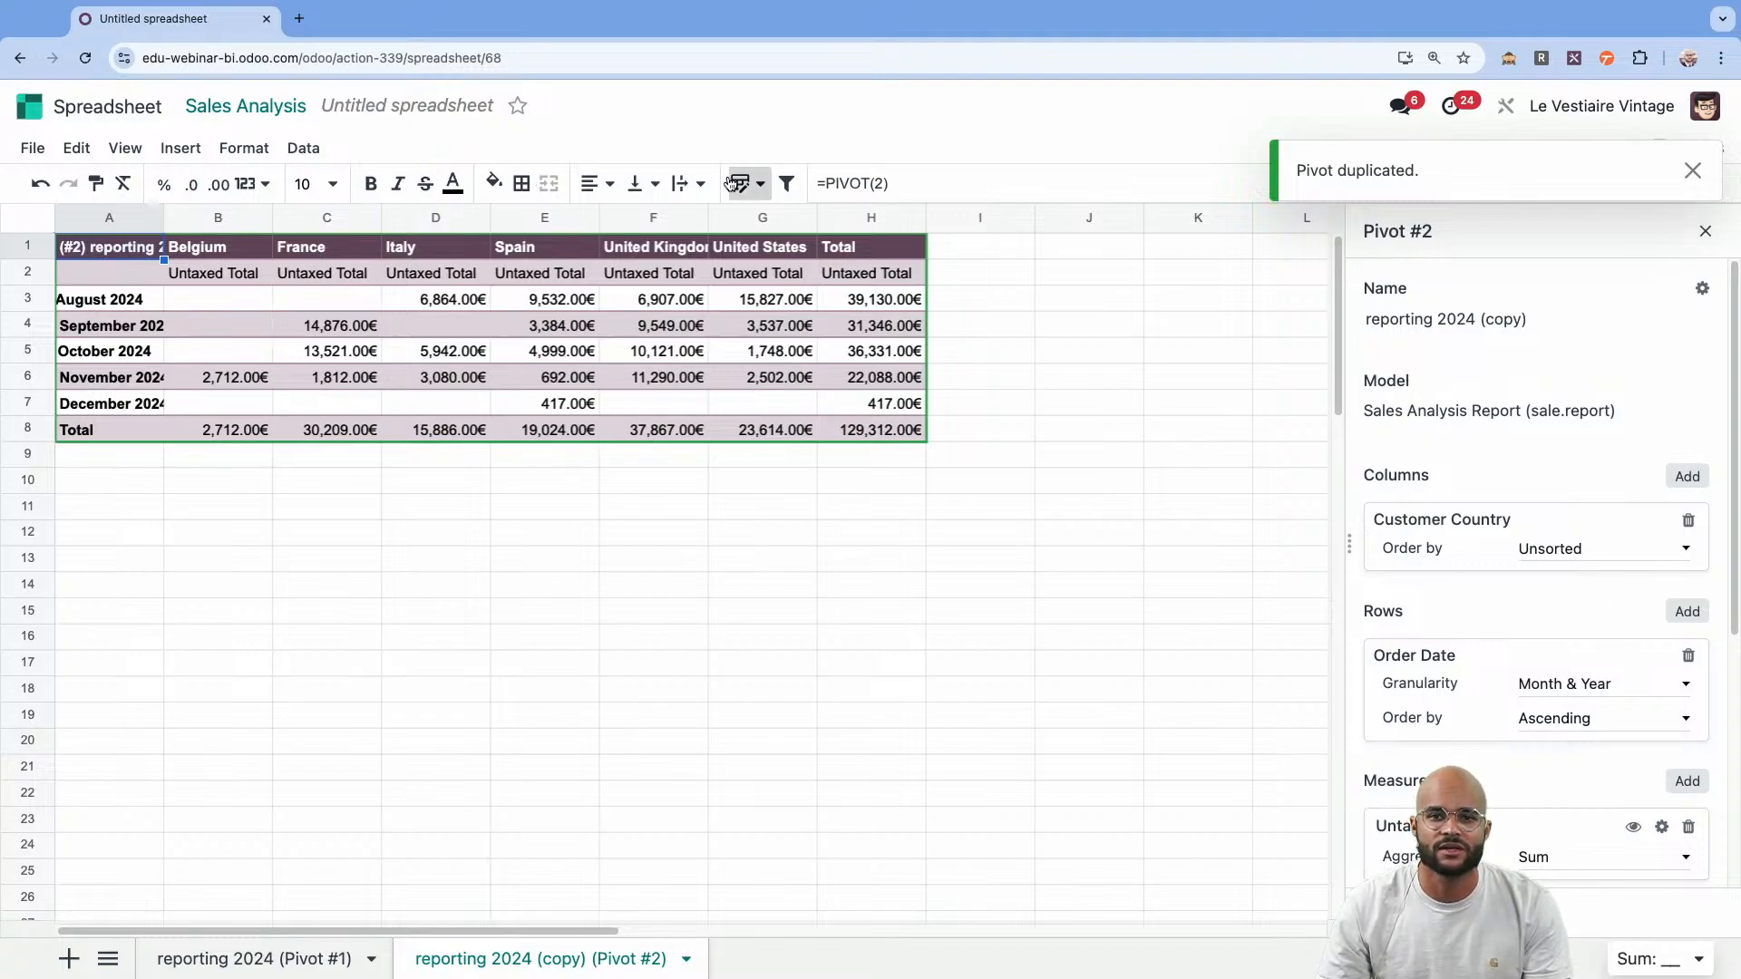
Remove the totals from the duplicated pivot by changing the formula in A1 to =PIVOT(2,,0).
{"action": "left_click", "coordinate": [878, 183]}
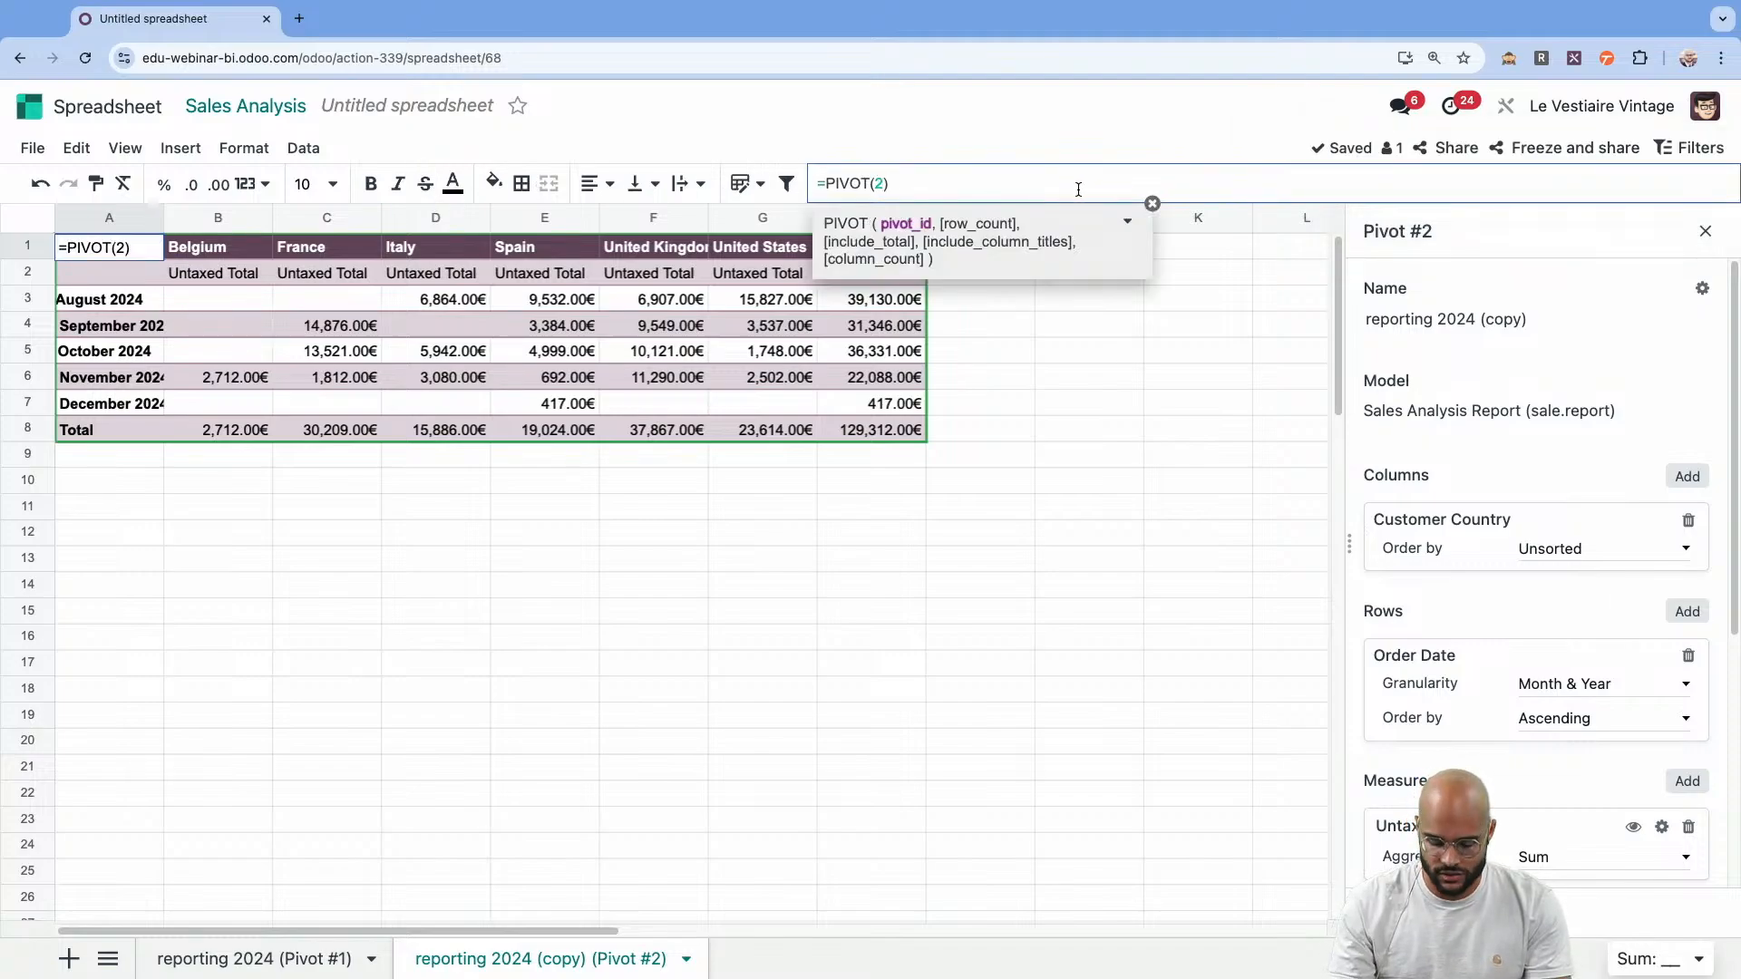
{"action": "type", "text": ",,0"}
{"action": "key", "text": "Return"}
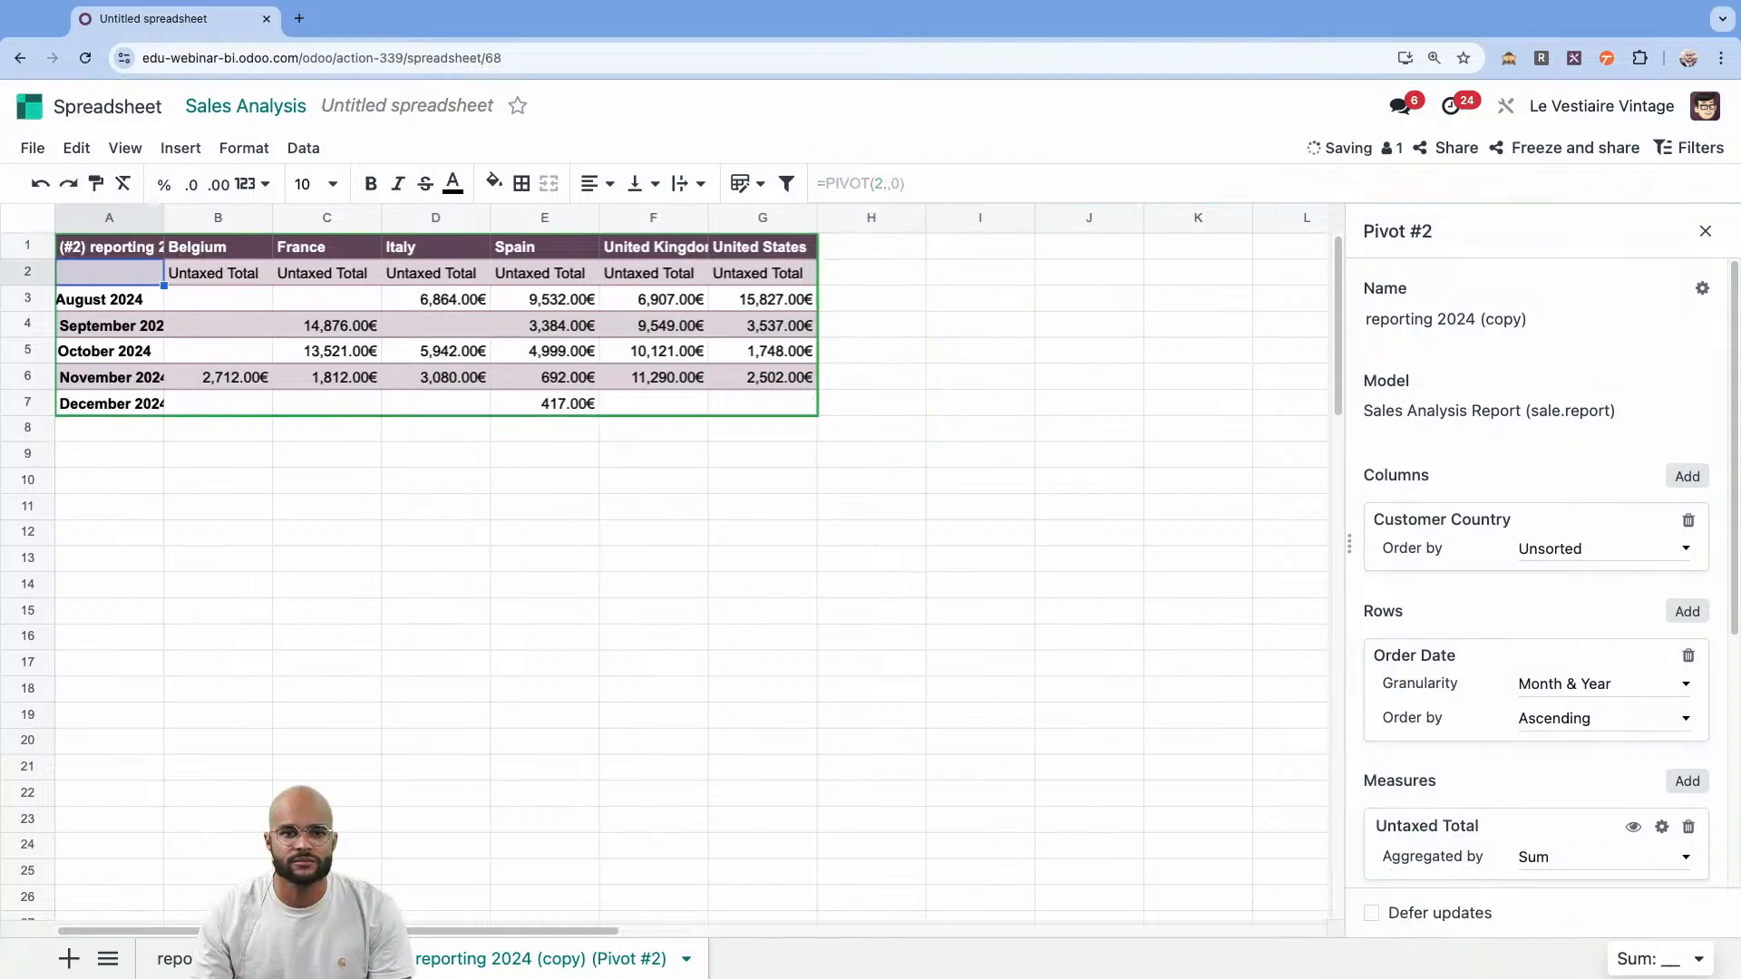
Remove the Order Date row grouping from the duplicated pivot and flip its axes to list customer countries as rows.
{"action": "left_click", "coordinate": [751, 355]}
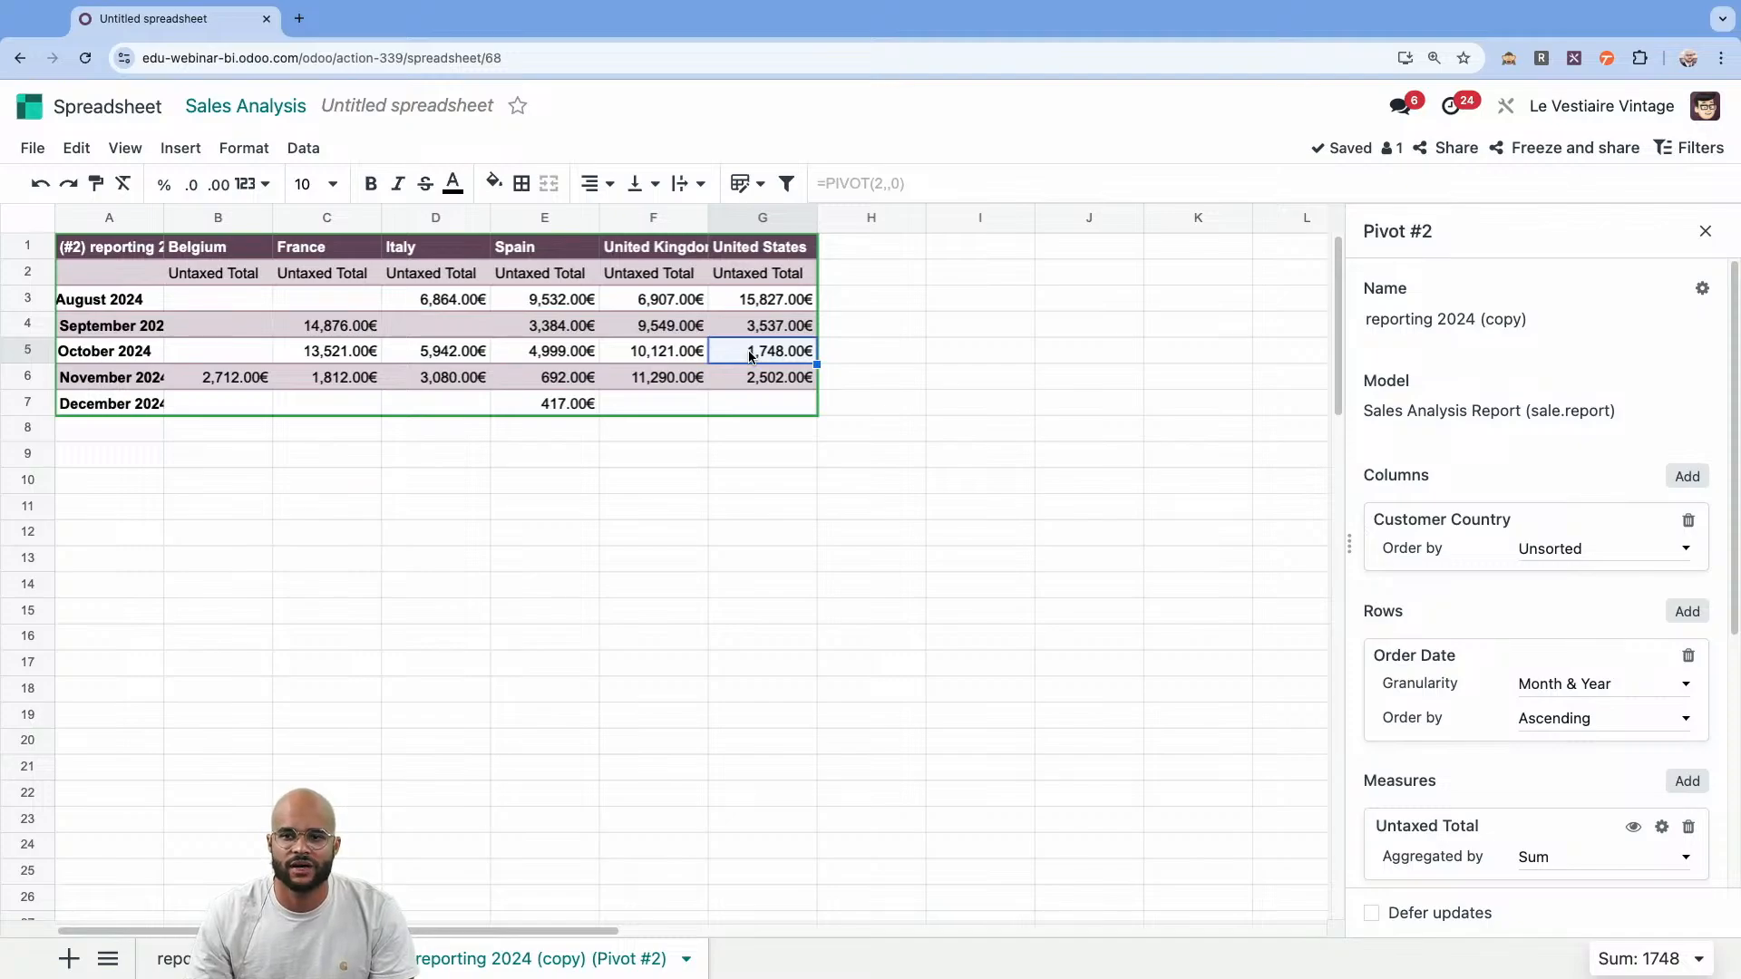
{"action": "left_click", "coordinate": [1689, 656]}
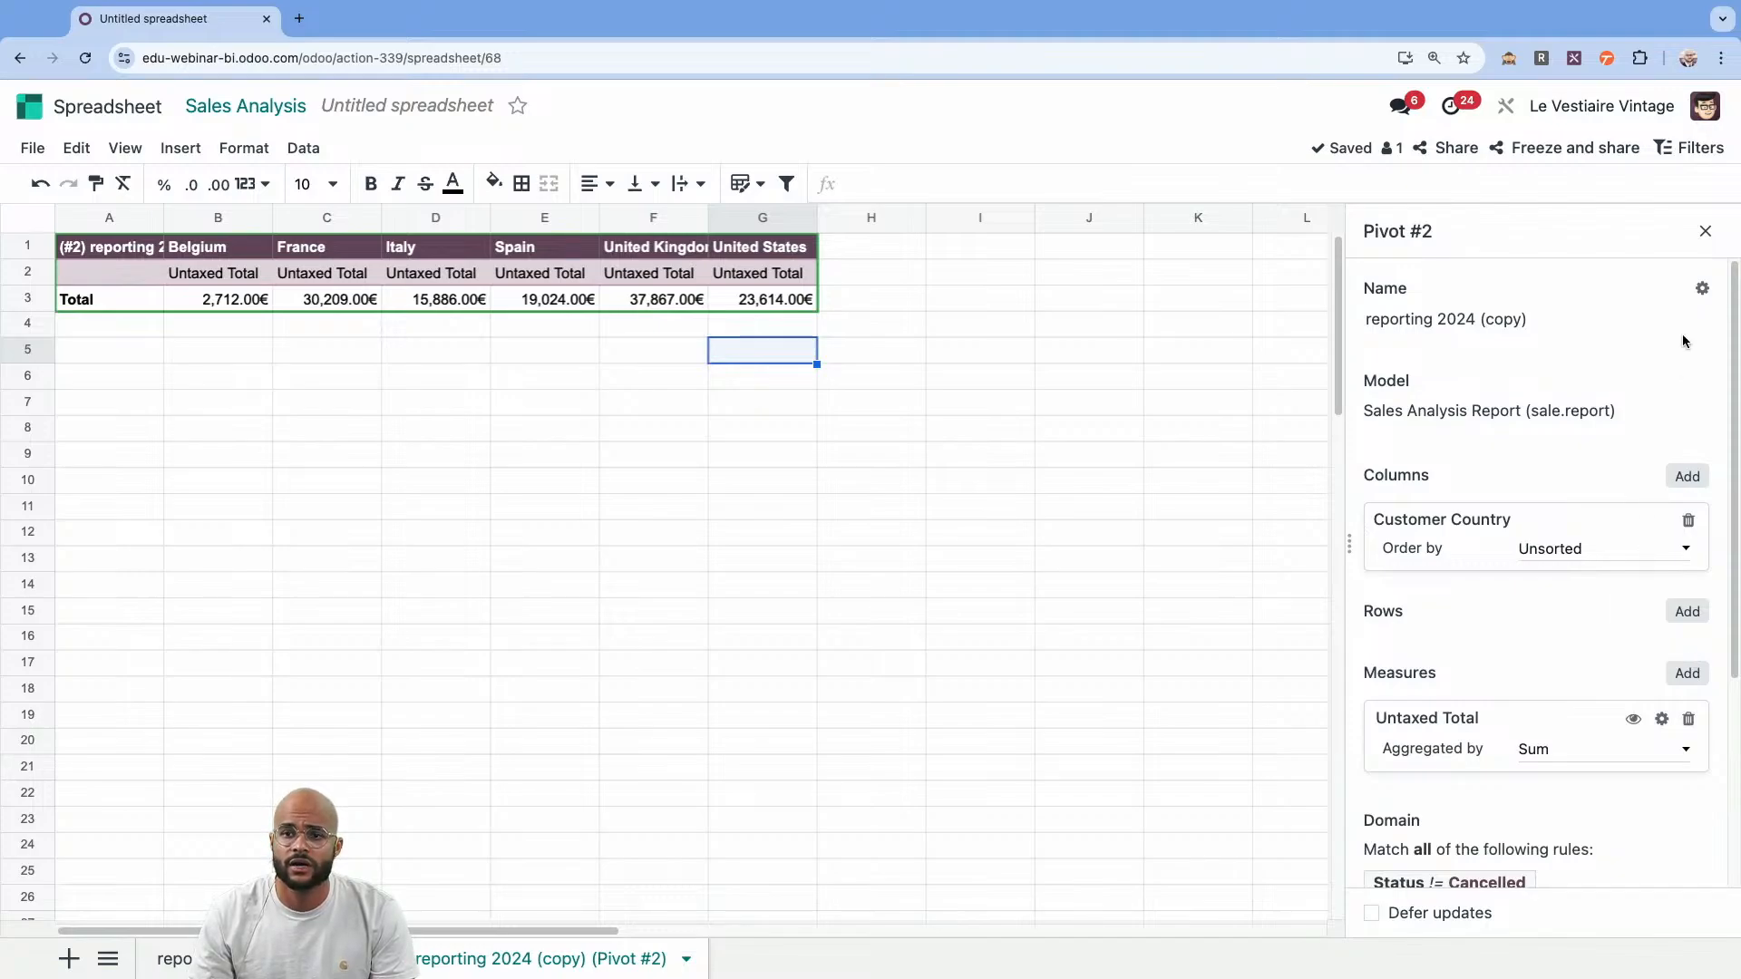
{"action": "left_click", "coordinate": [1703, 290]}
{"action": "left_click", "coordinate": [1620, 305]}
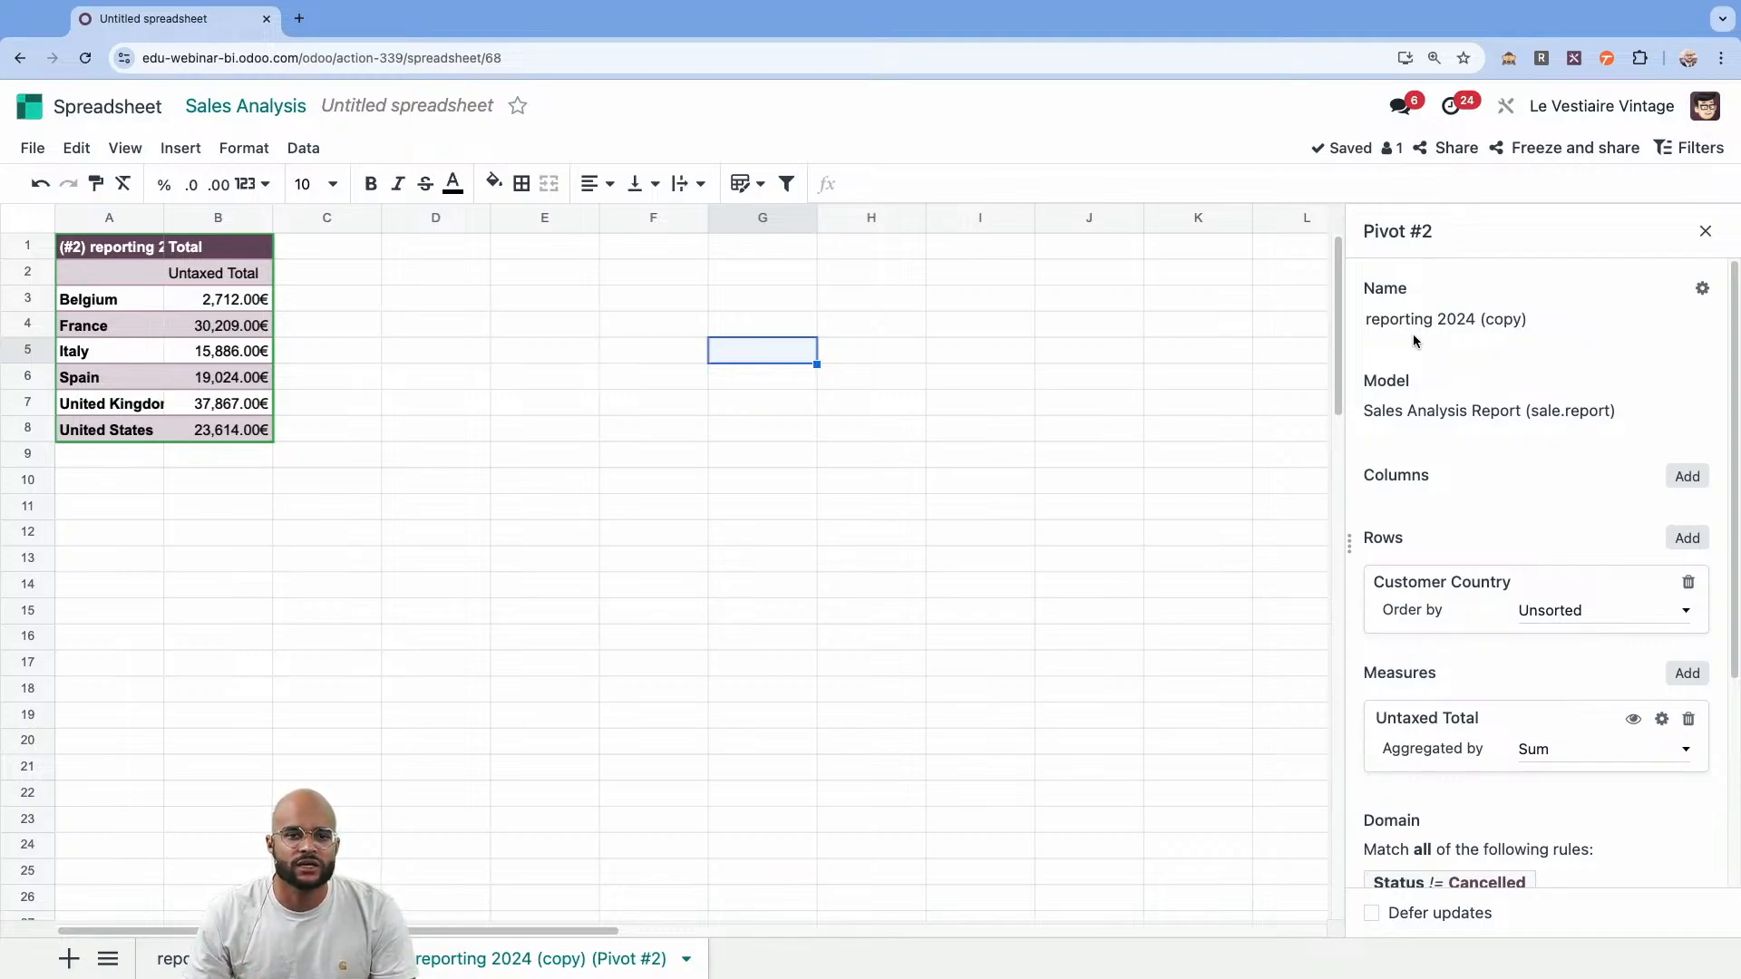
Show the Untaxed Total measure as % of column total, save the option and close the pivot properties.
{"action": "left_click", "coordinate": [229, 353]}
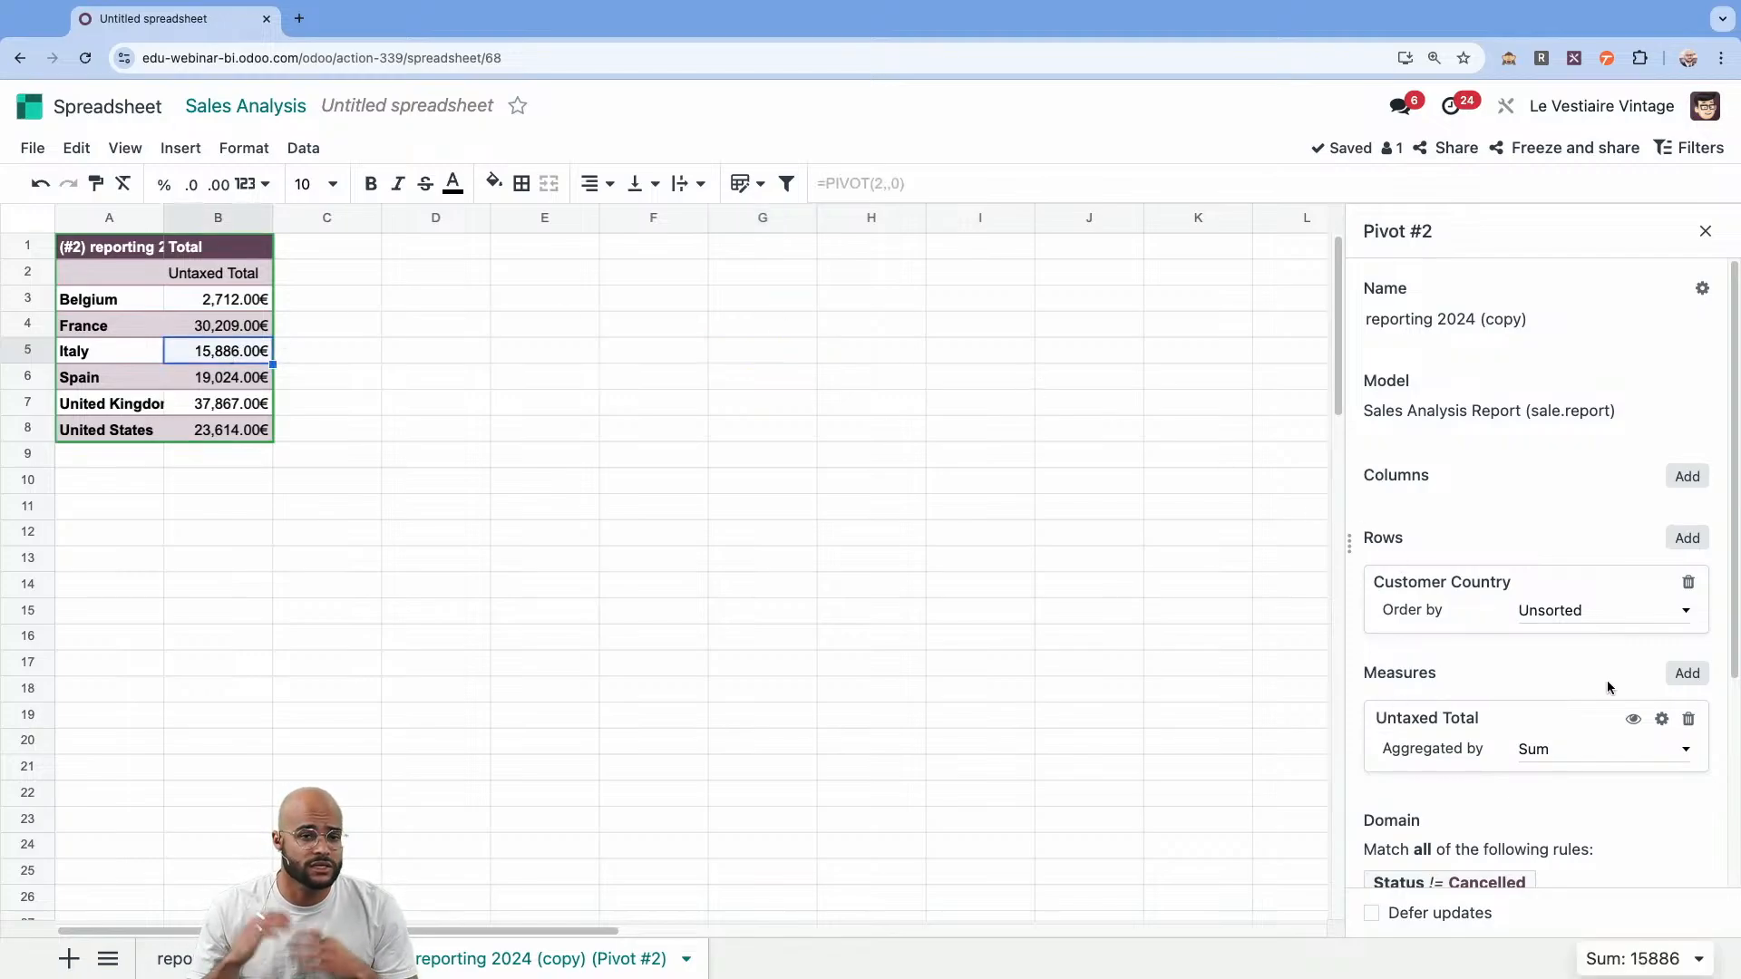
{"action": "left_click", "coordinate": [1661, 719]}
{"action": "left_click", "coordinate": [1456, 319]}
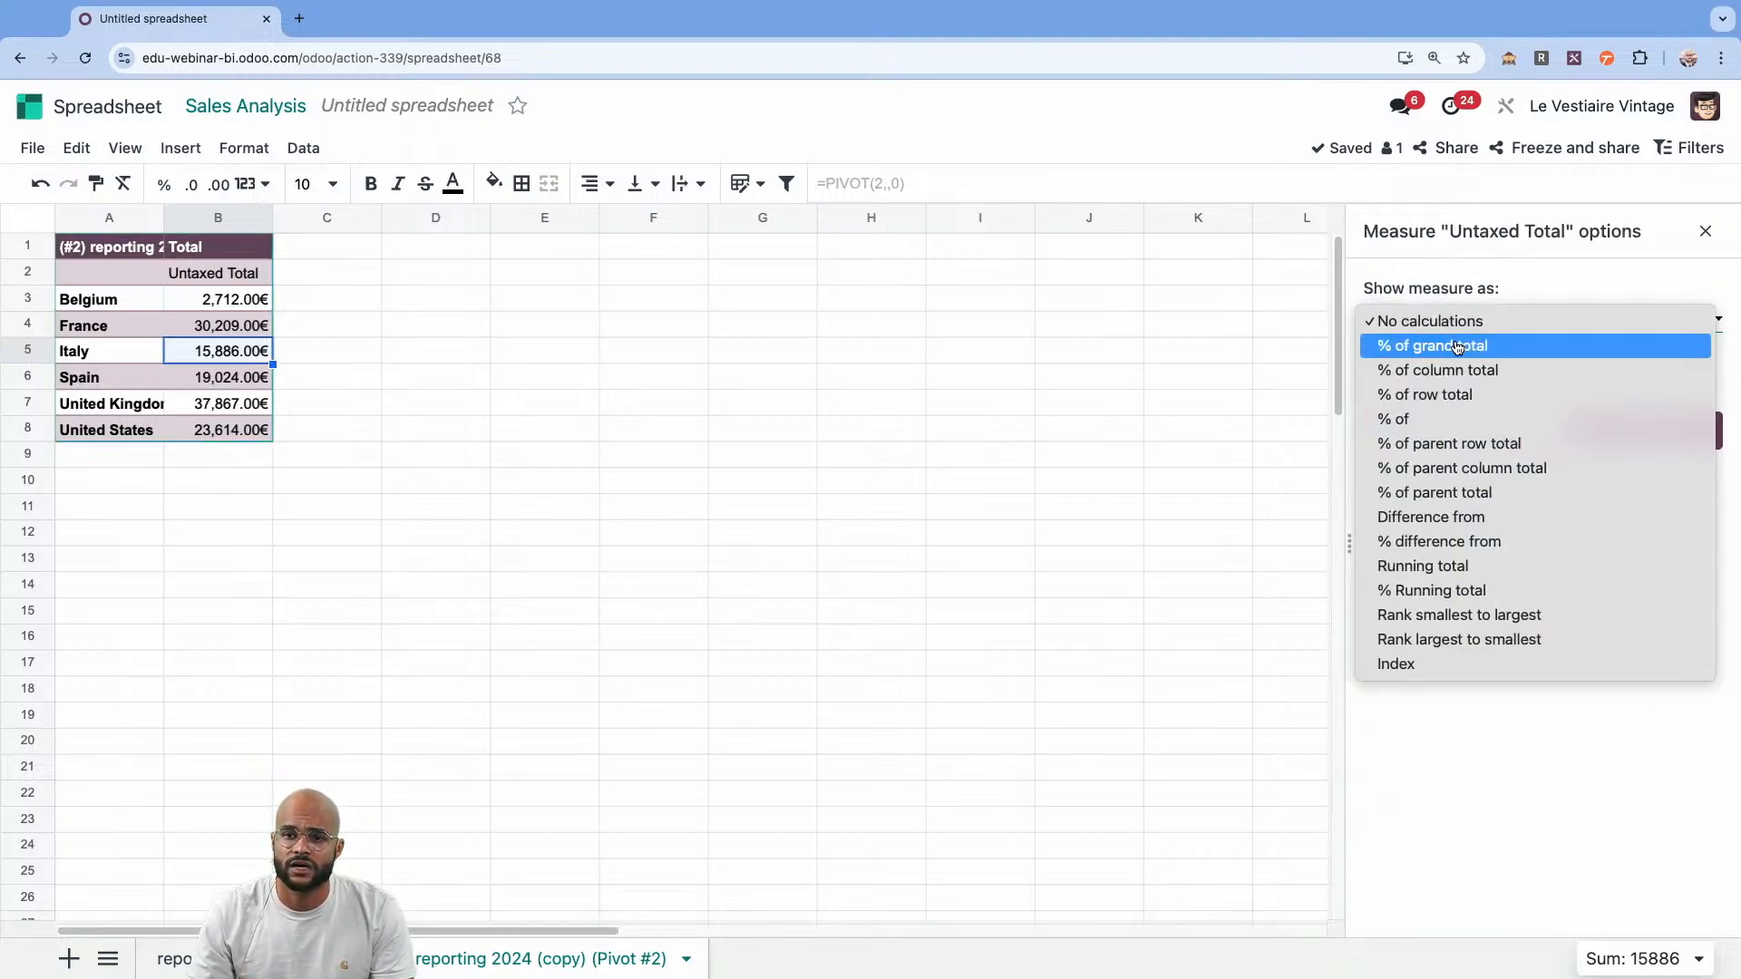
{"action": "left_click", "coordinate": [1458, 372]}
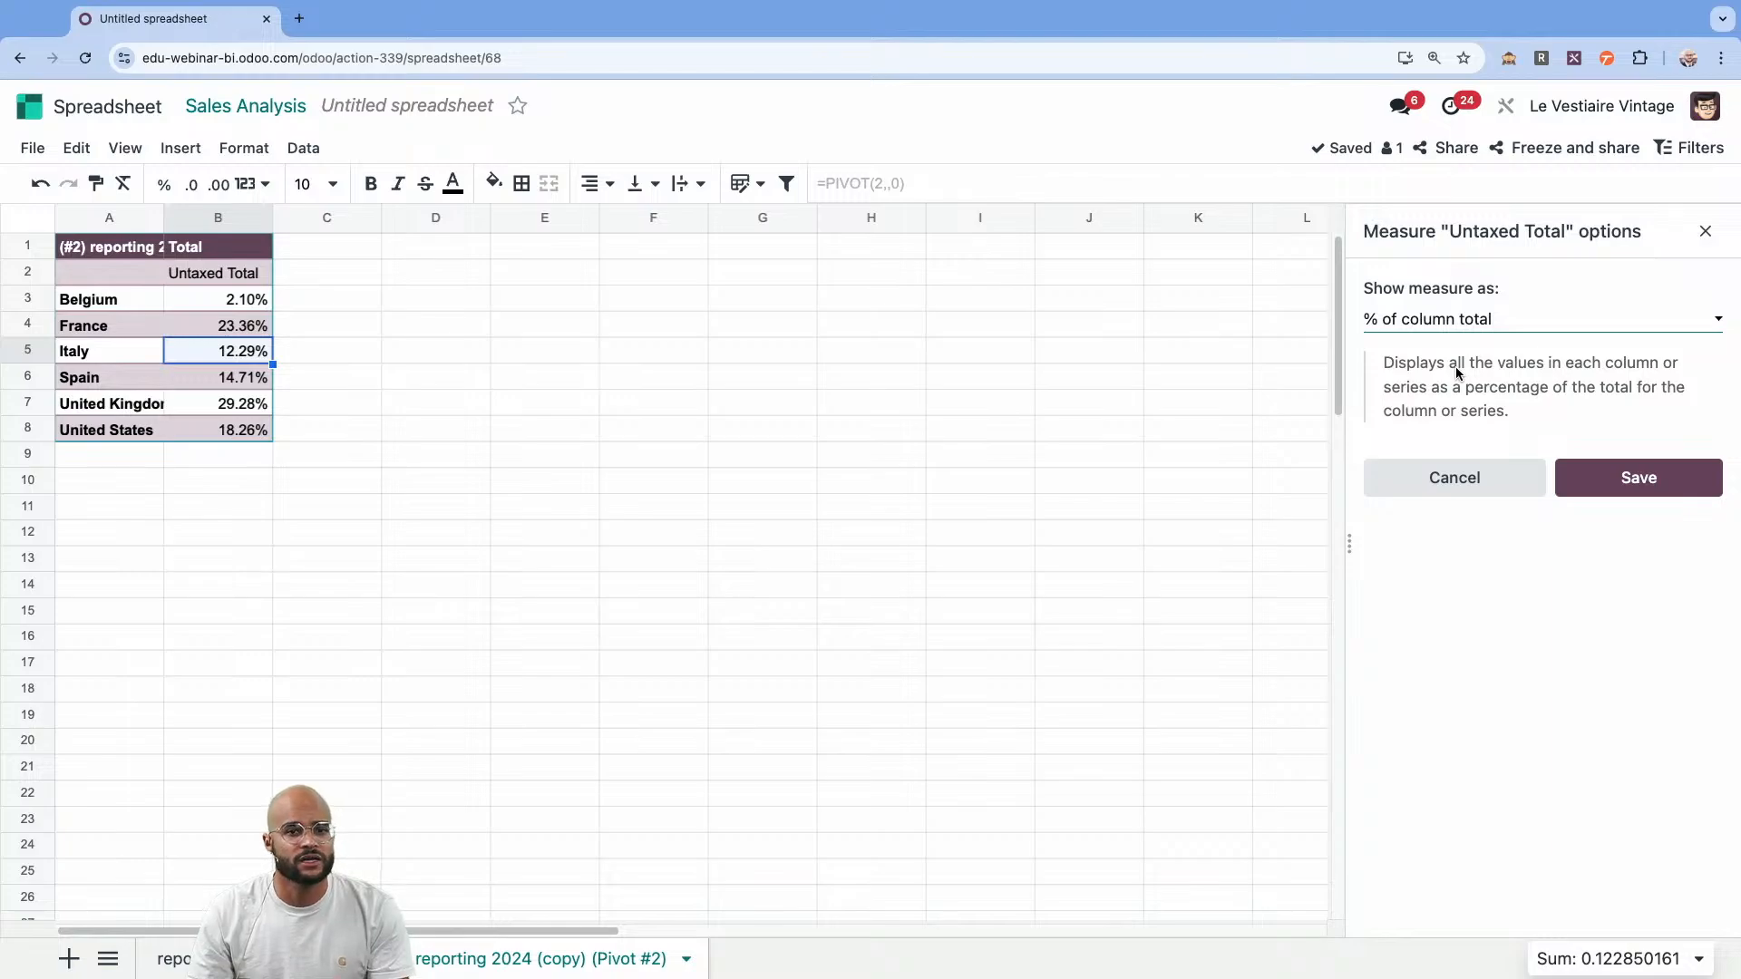
{"action": "left_click", "coordinate": [1635, 478]}
{"action": "left_click", "coordinate": [1706, 231]}
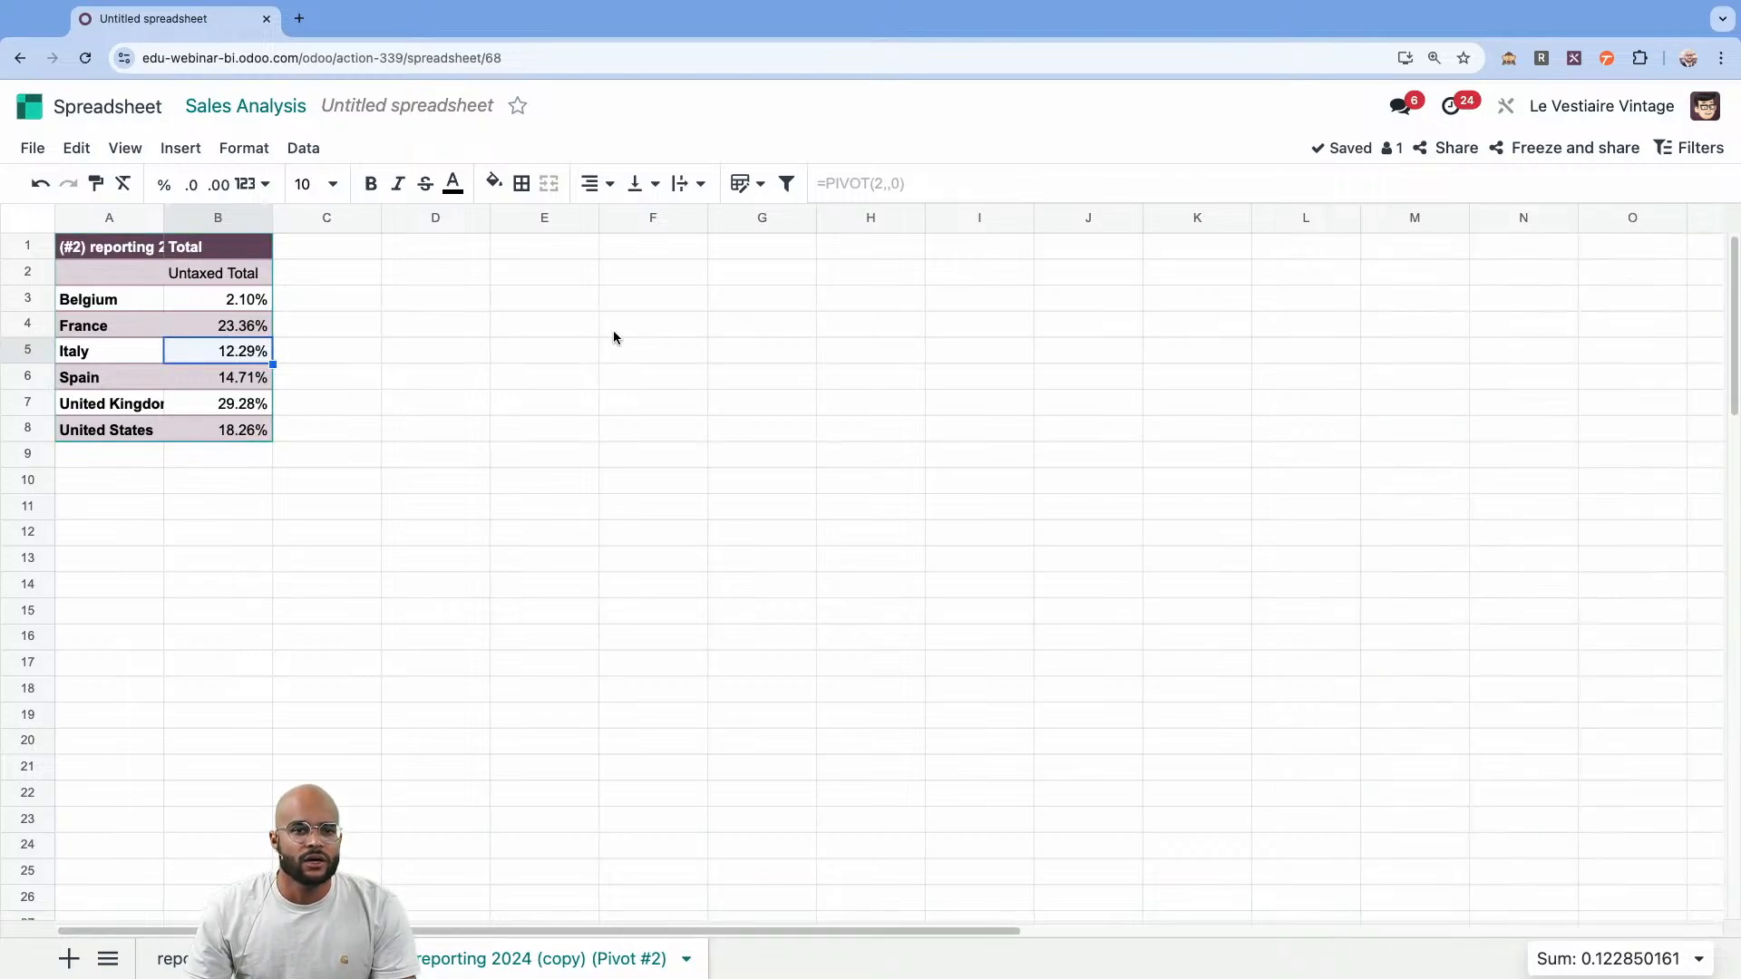
Insert a chart of the country percentages, set its type to Pie and move it closer to the table.
{"action": "left_click", "coordinate": [218, 322]}
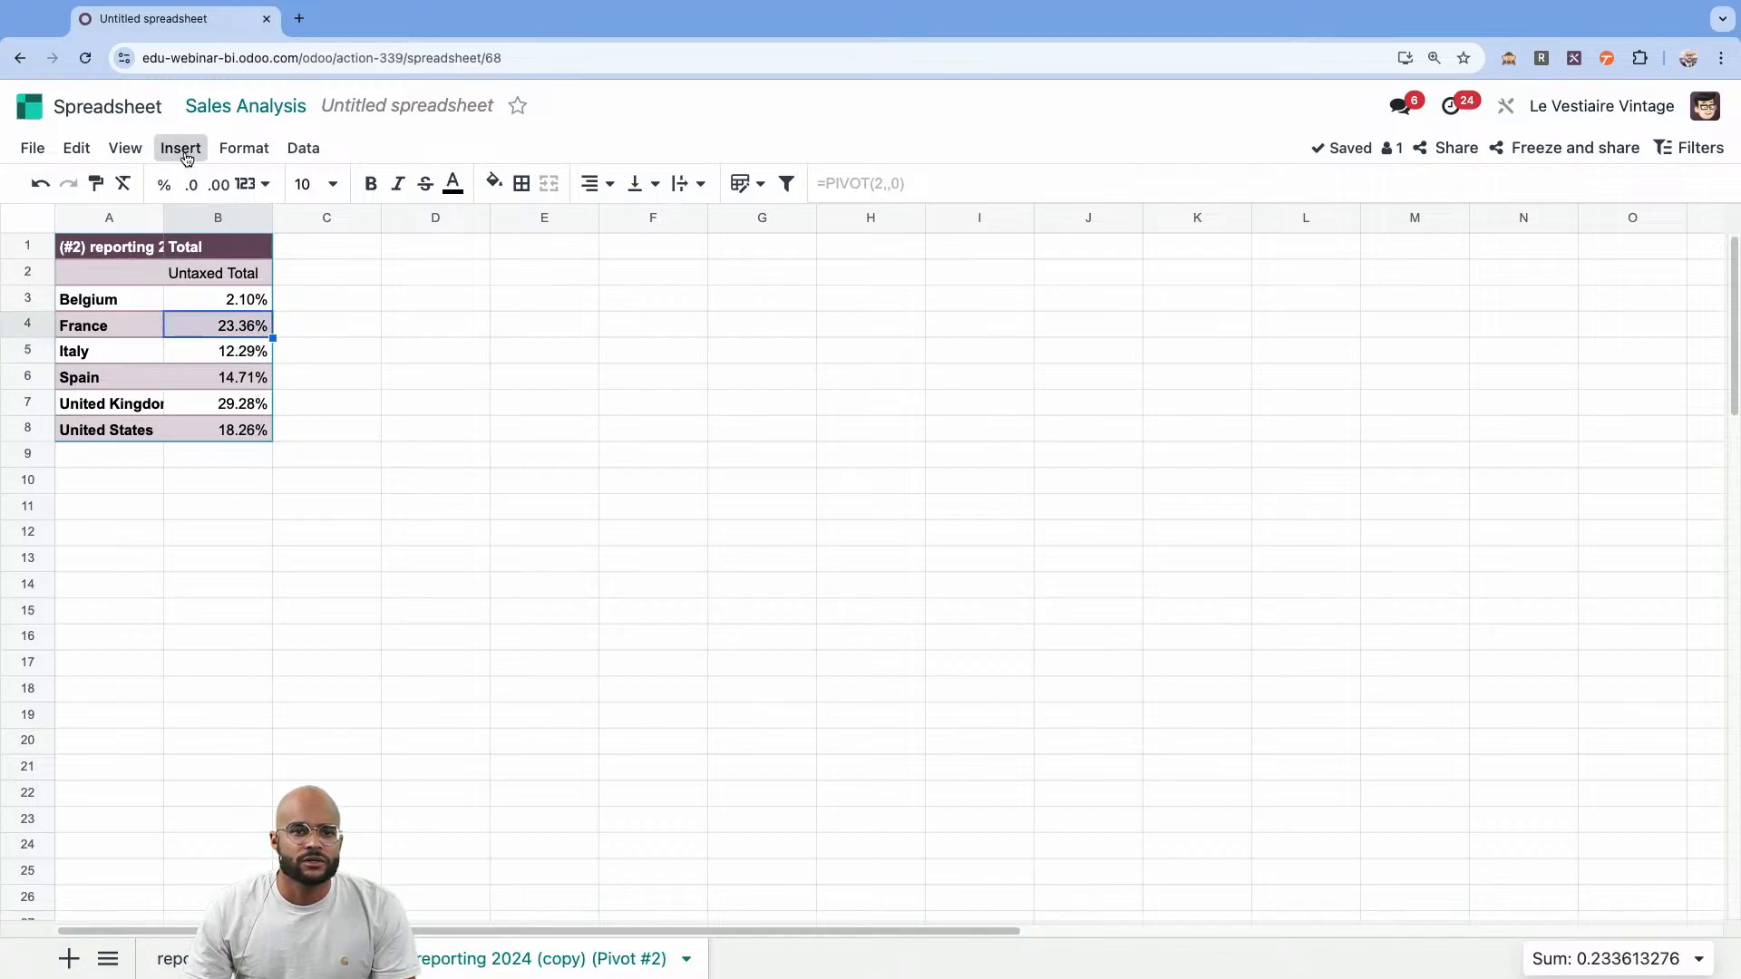
{"action": "left_click", "coordinate": [180, 148]}
{"action": "left_click", "coordinate": [238, 318]}
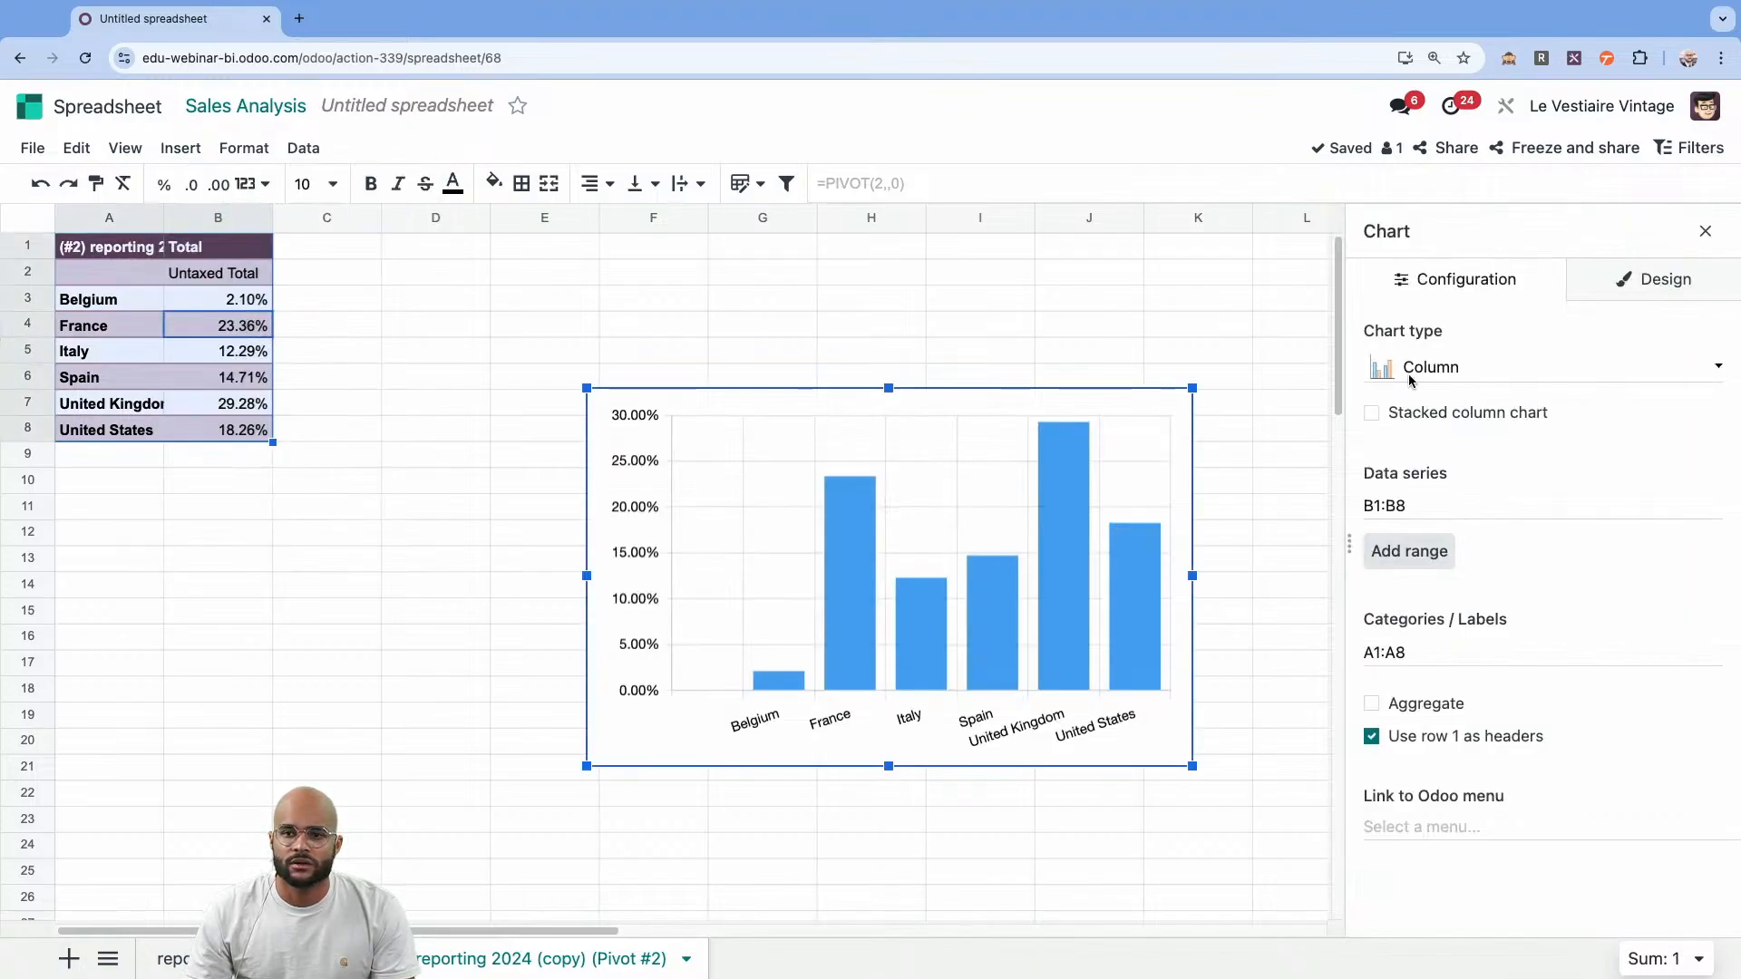
{"action": "left_click", "coordinate": [1497, 375]}
{"action": "left_click", "coordinate": [1405, 950]}
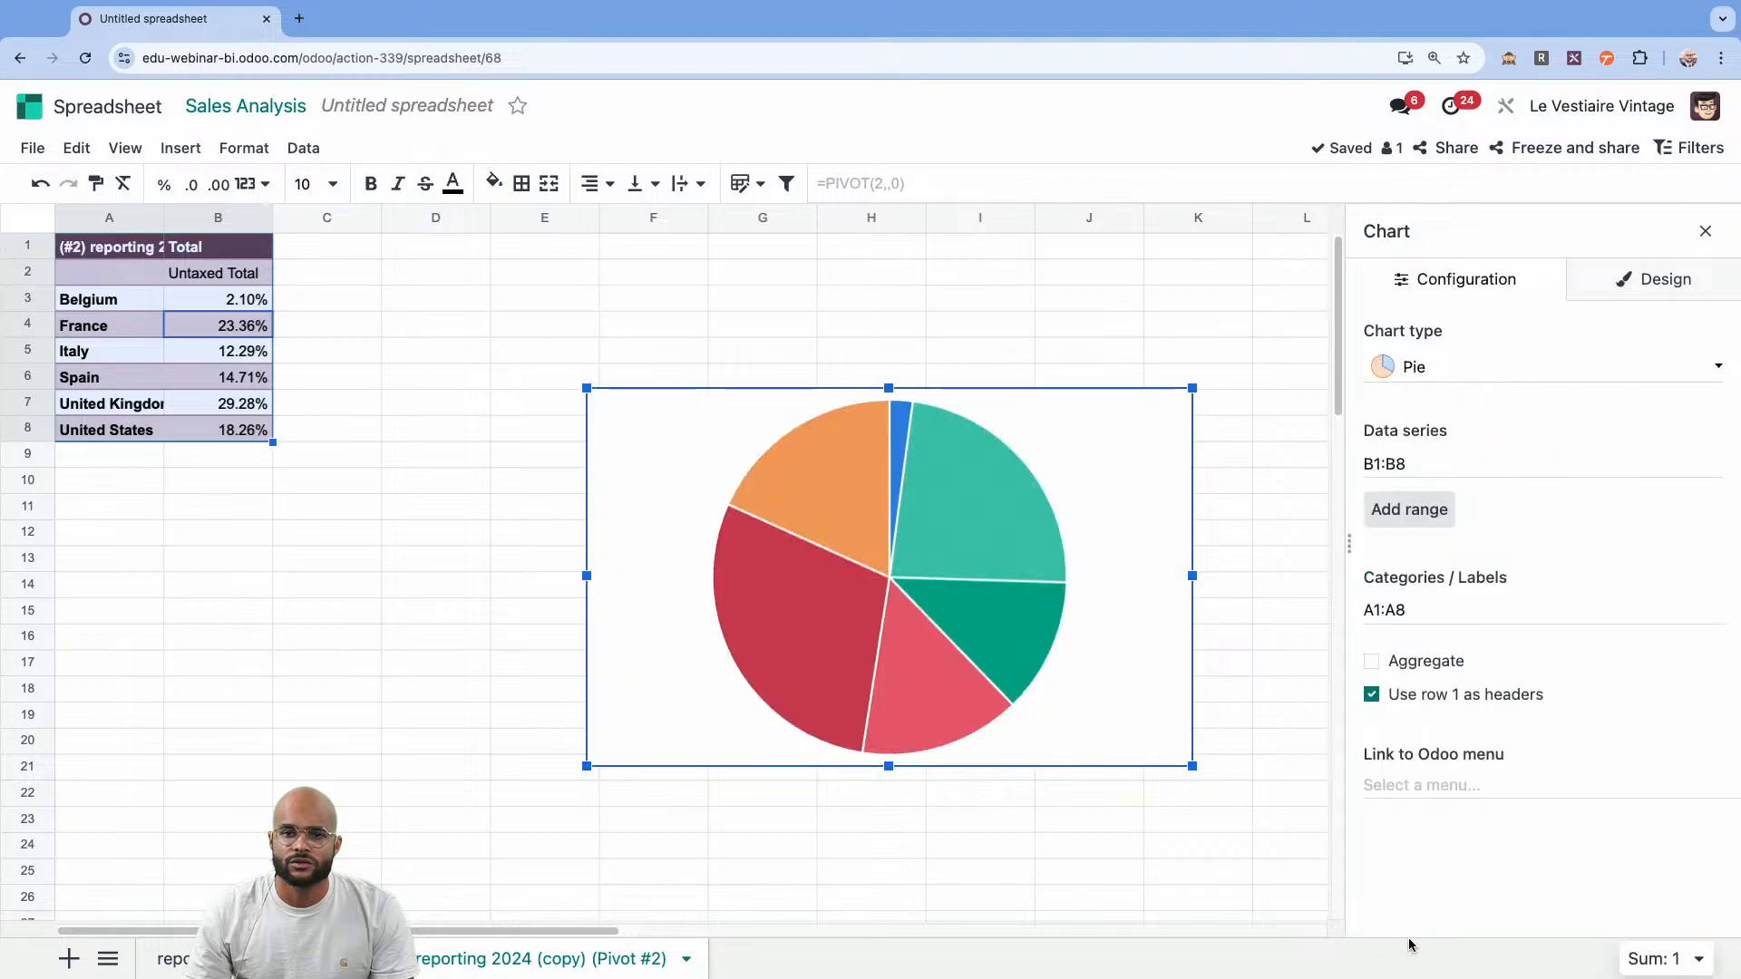
{"action": "left_click_drag", "start_coordinate": [1068, 422], "coordinate": [869, 397]}
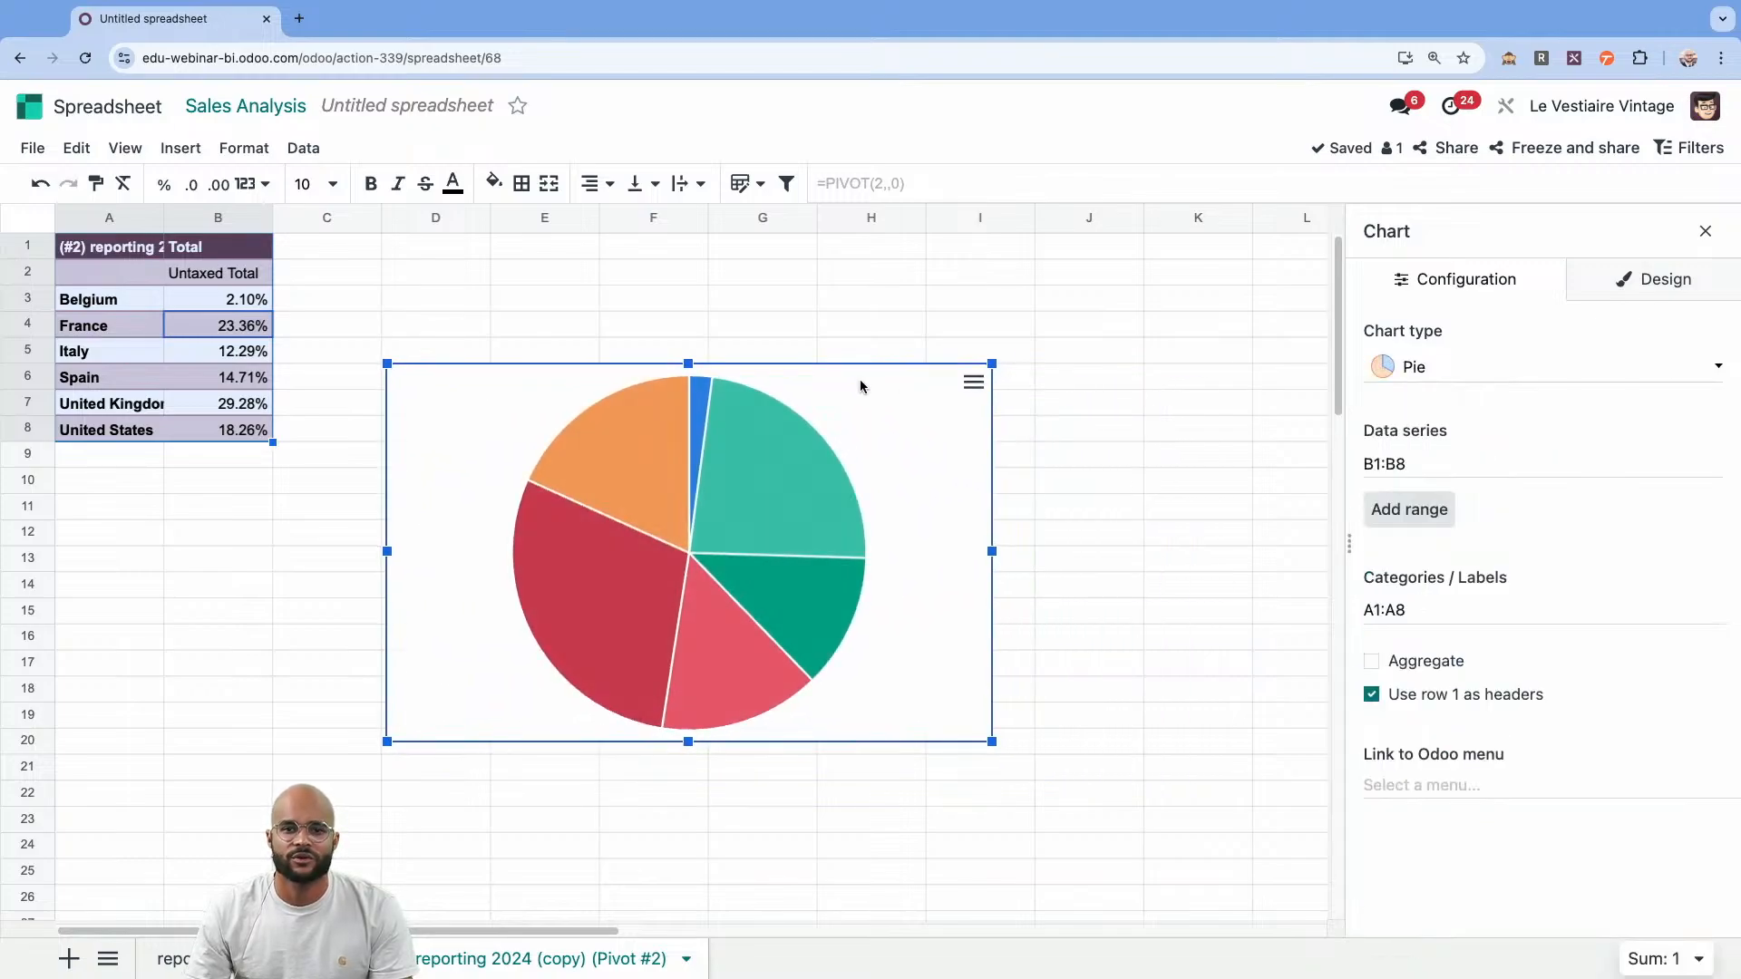
Title the pie chart "Countries comparison" and make the title centred and bold.
{"action": "left_click", "coordinate": [1636, 299]}
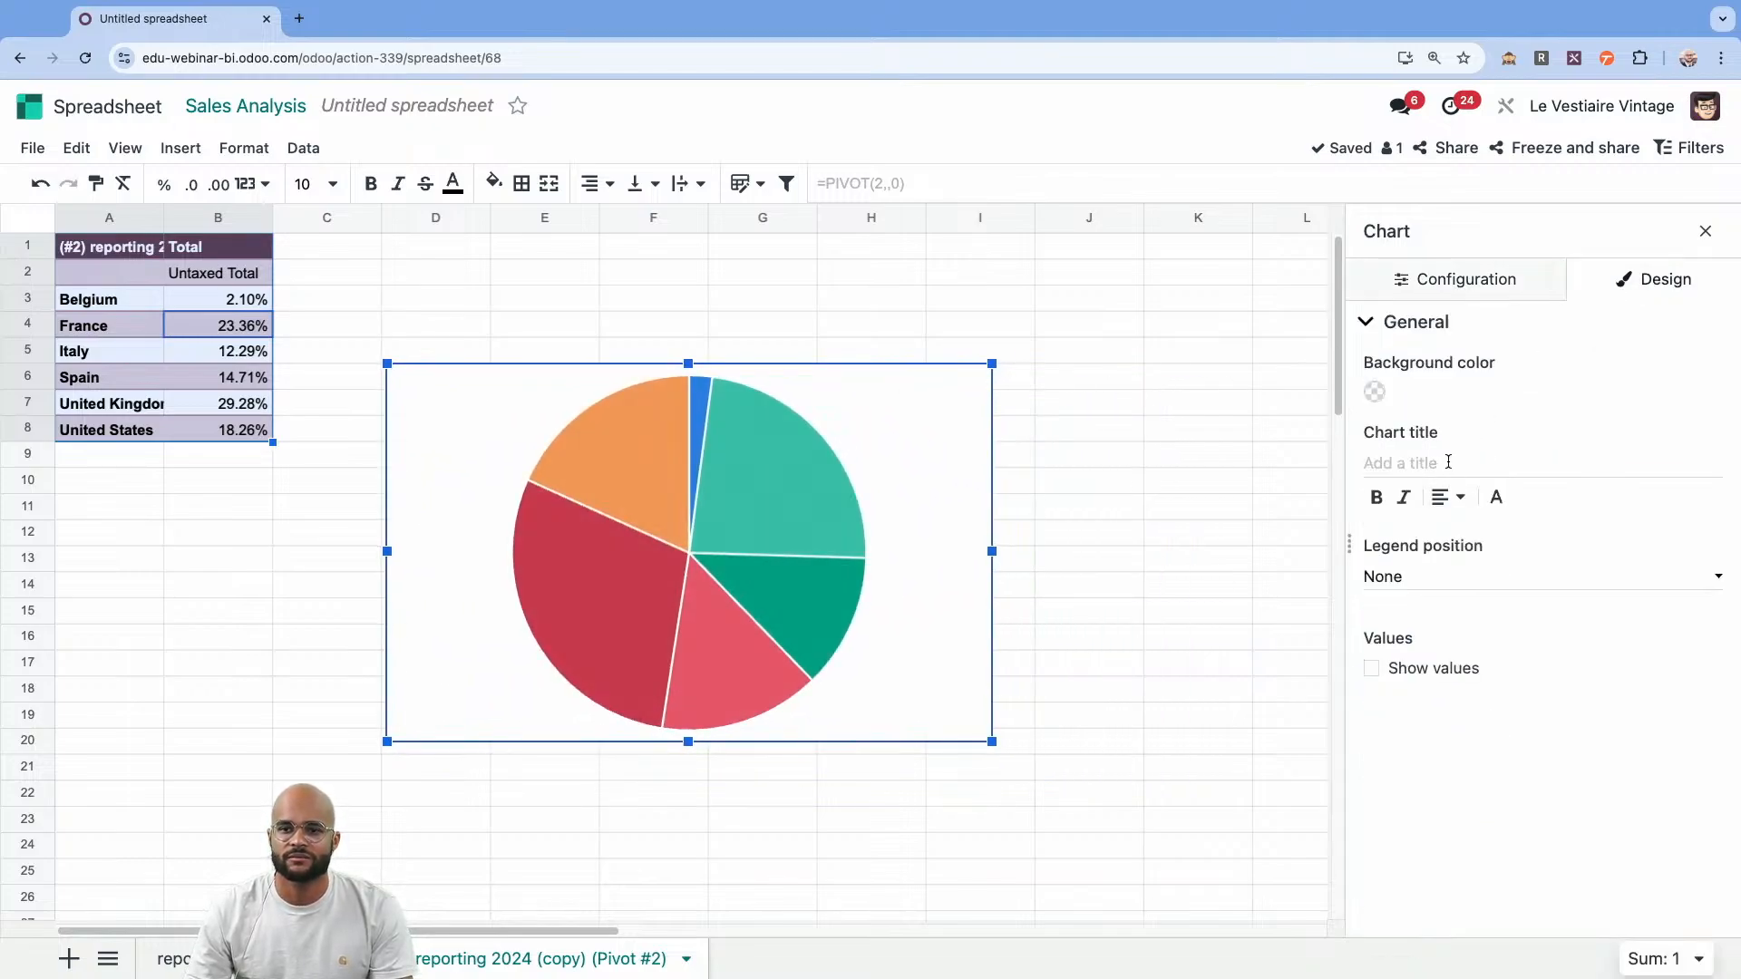
{"action": "left_click", "coordinate": [1448, 462]}
{"action": "type", "text": "Coun"}
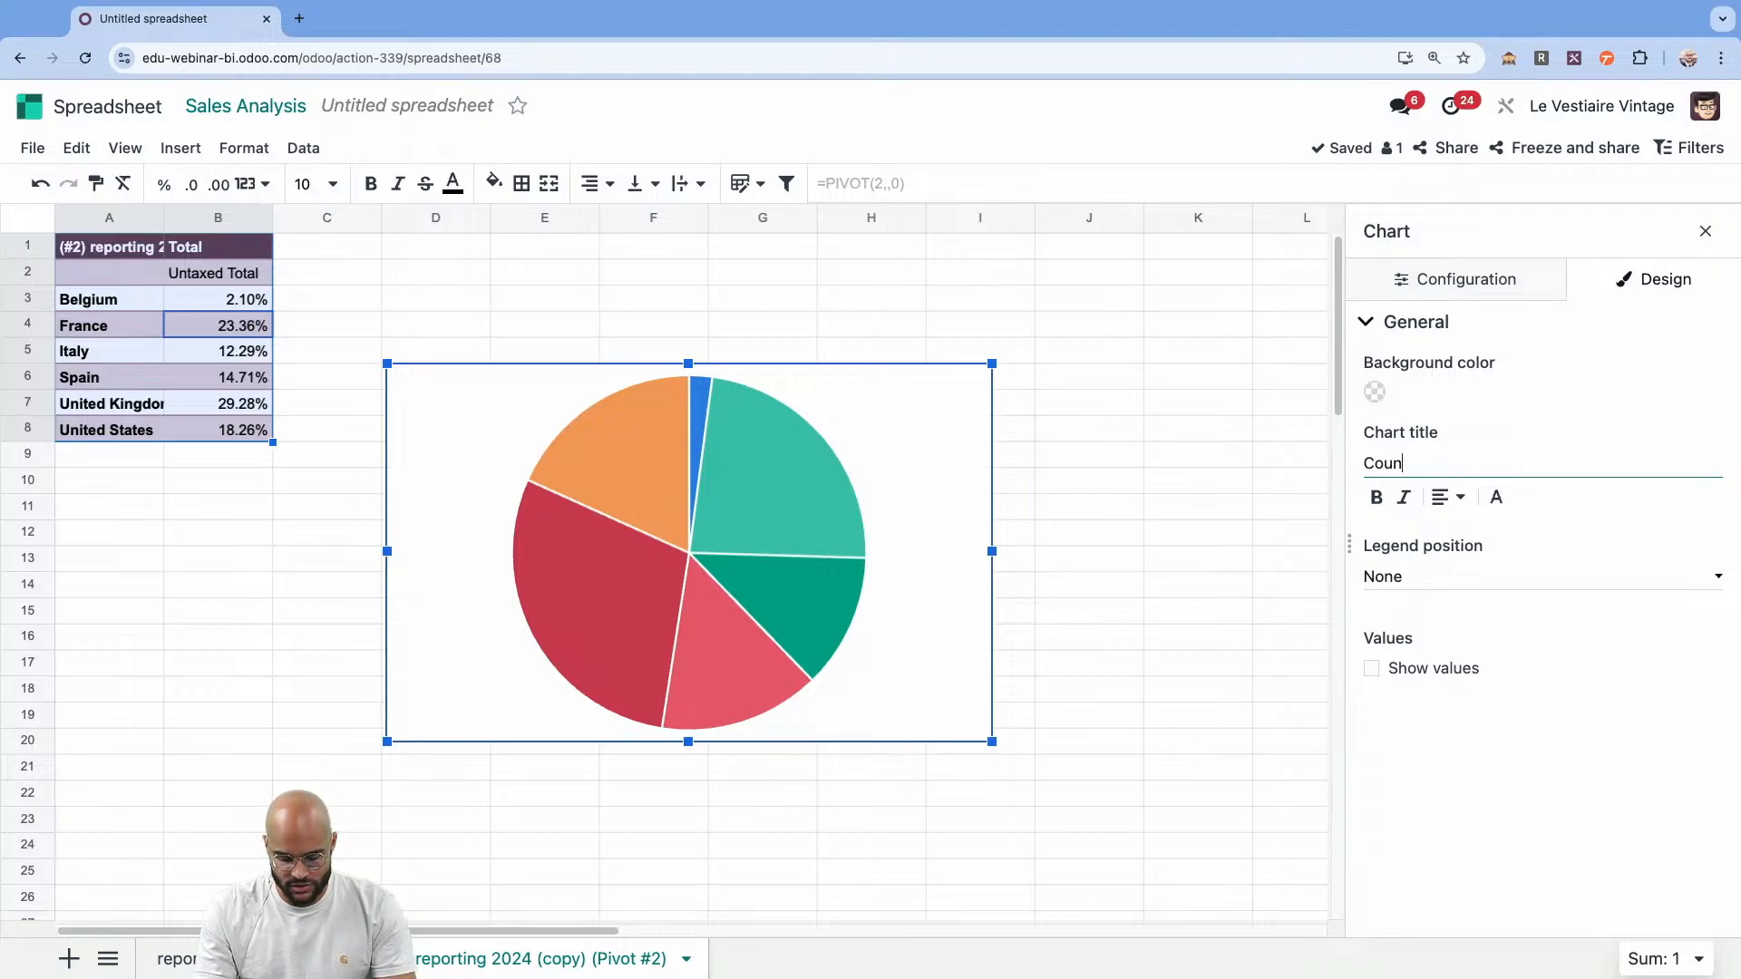
{"action": "type", "text": "tries comparison"}
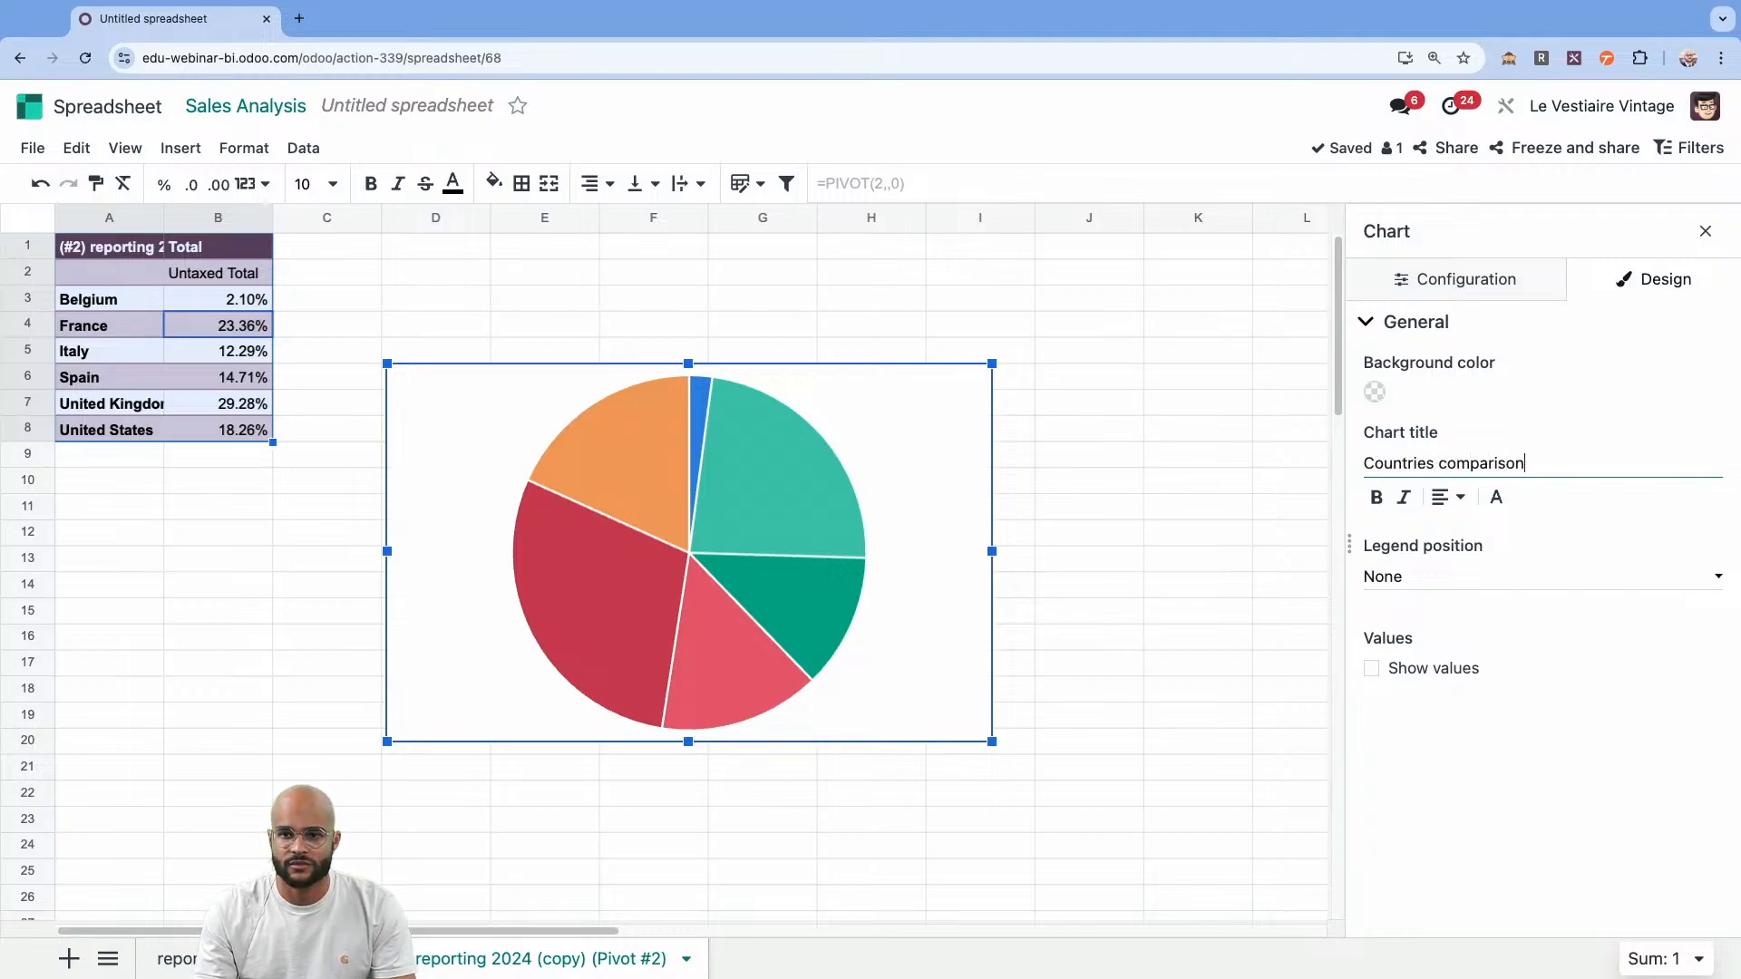
{"action": "left_click", "coordinate": [1448, 497]}
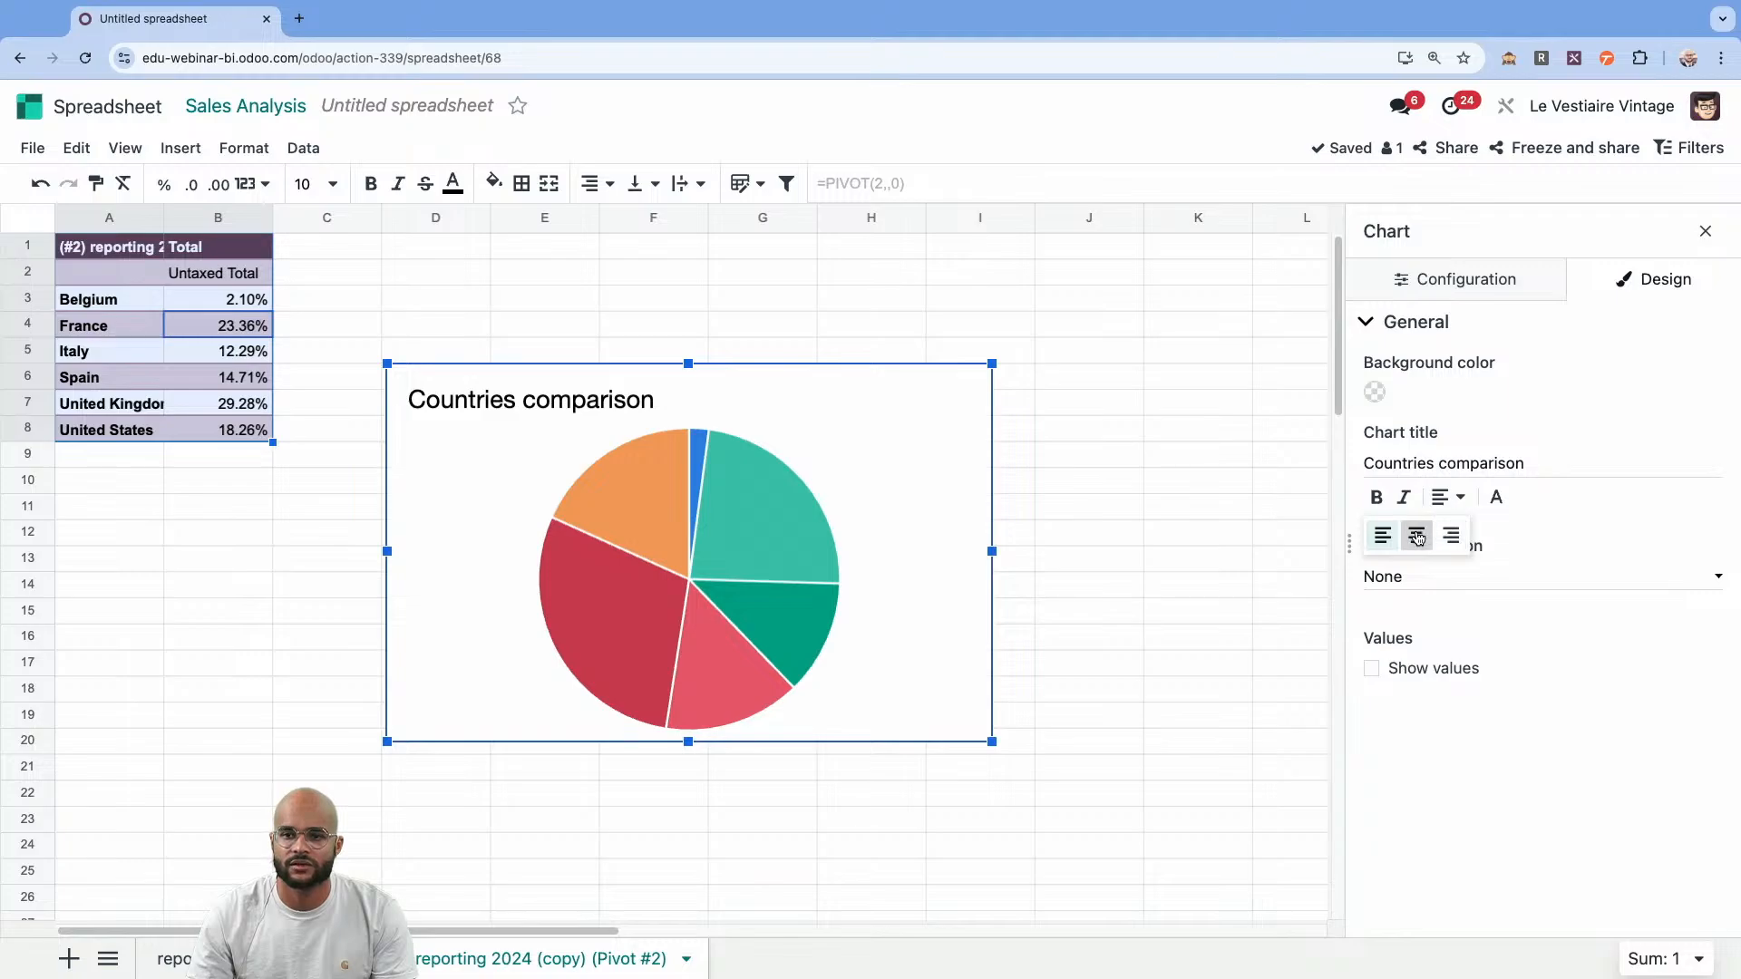
{"action": "left_click", "coordinate": [1416, 535]}
{"action": "left_click", "coordinate": [1376, 496]}
Set the pie chart's legend position to Right and move the chart below the country percentage table.
{"action": "left_click", "coordinate": [1578, 585]}
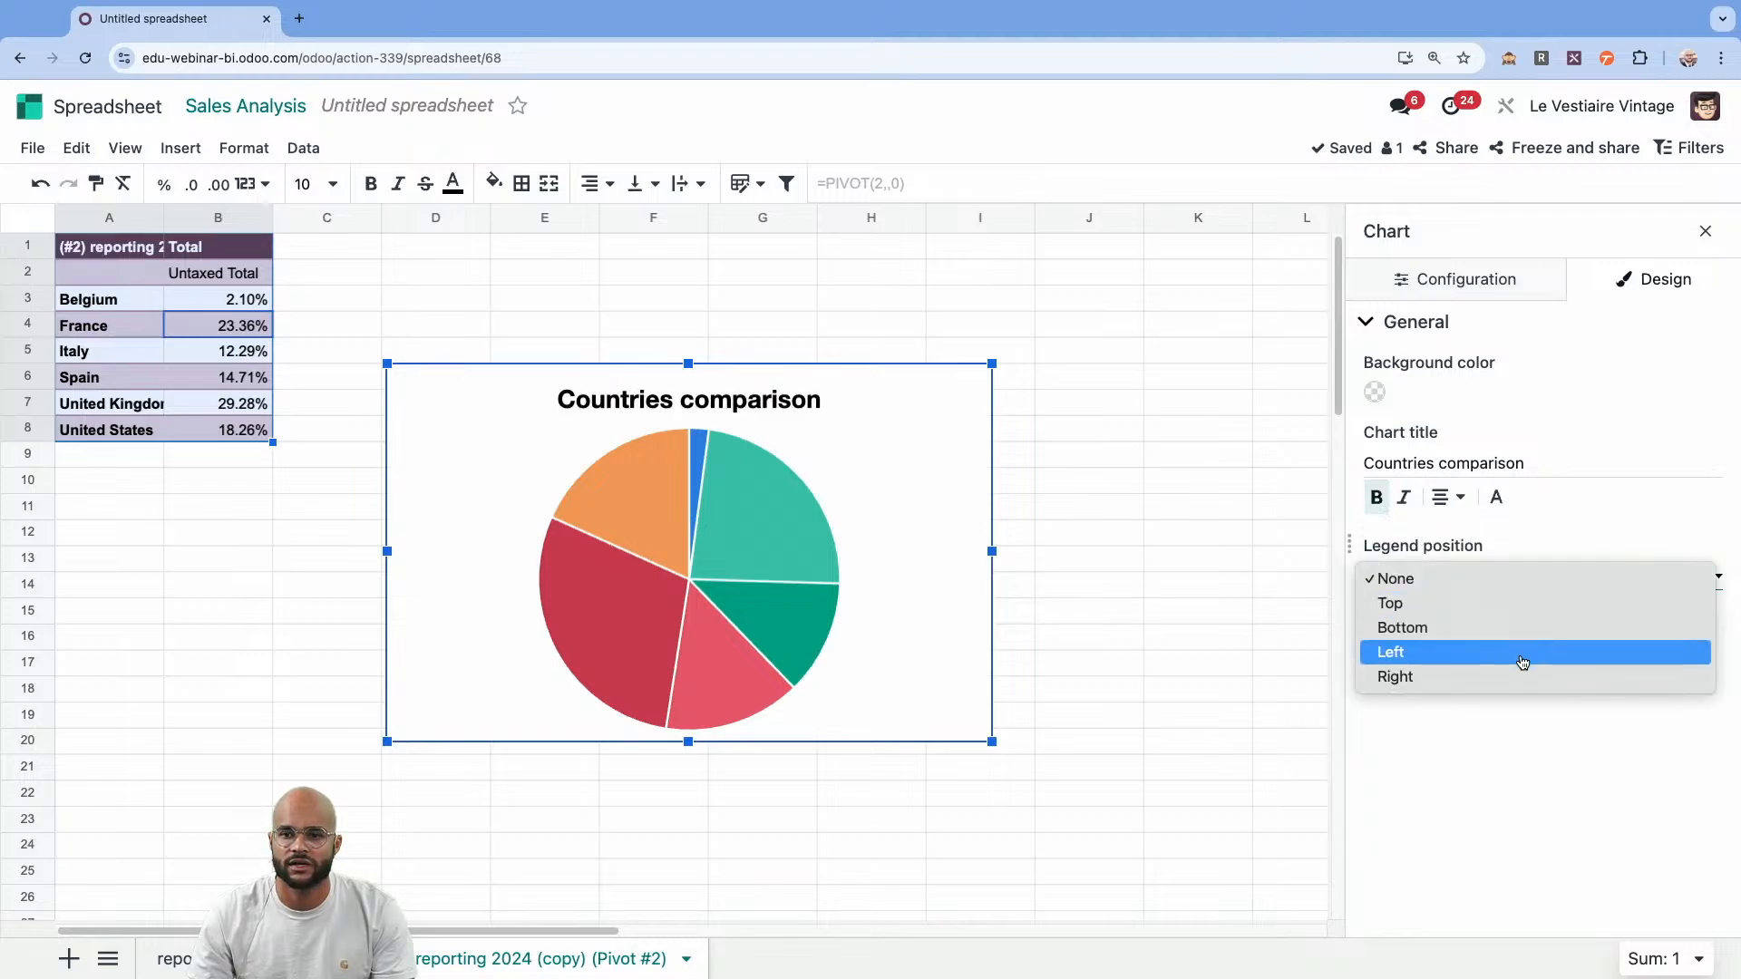
{"action": "left_click", "coordinate": [1512, 678]}
{"action": "left_click_drag", "start_coordinate": [858, 412], "coordinate": [537, 511]}
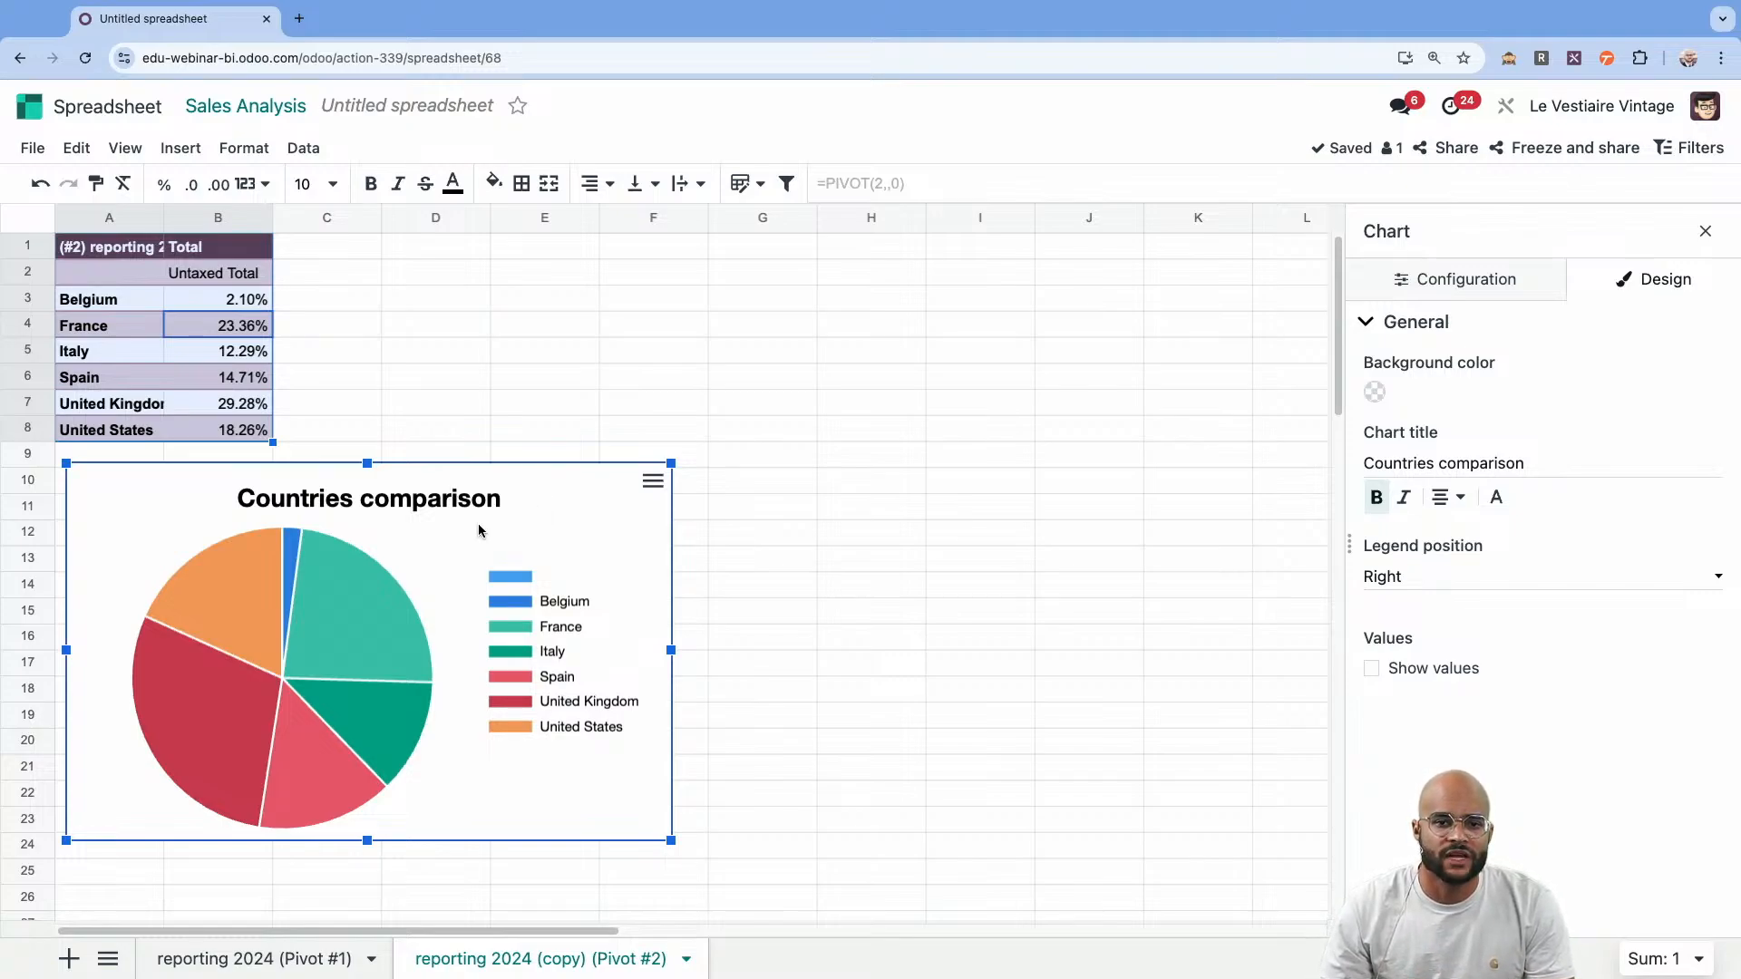
{"action": "mouse_move", "coordinate": [234, 720]}
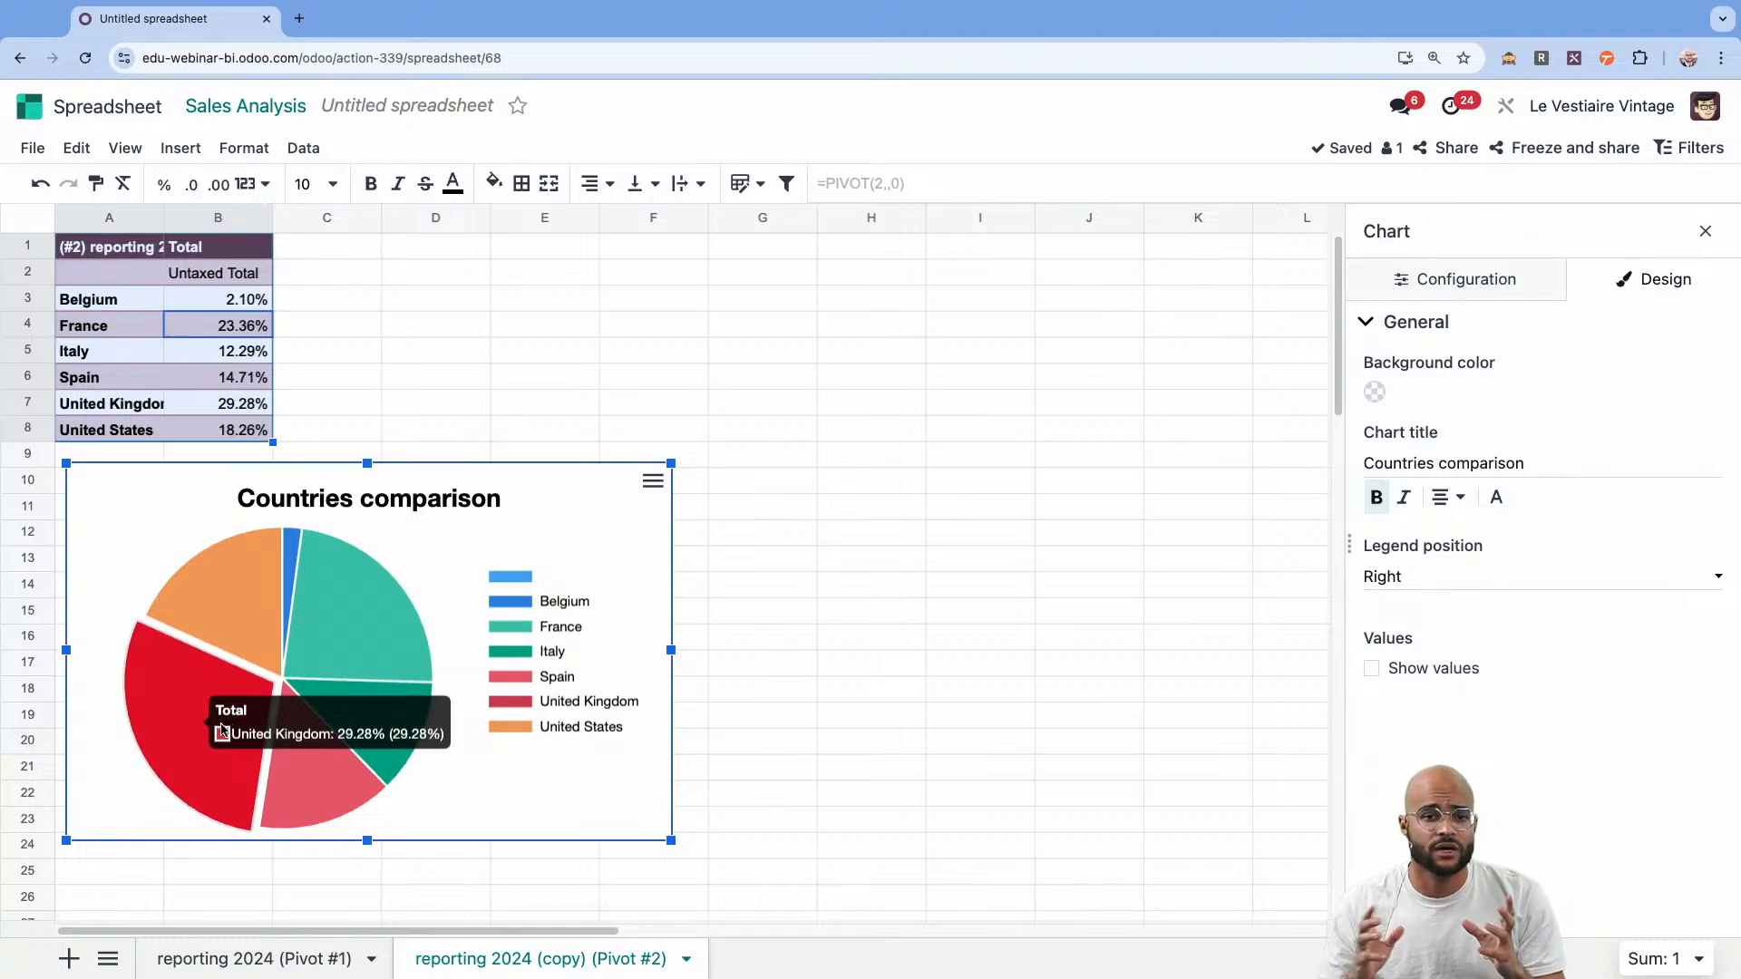
{"action": "mouse_move", "coordinate": [323, 665]}
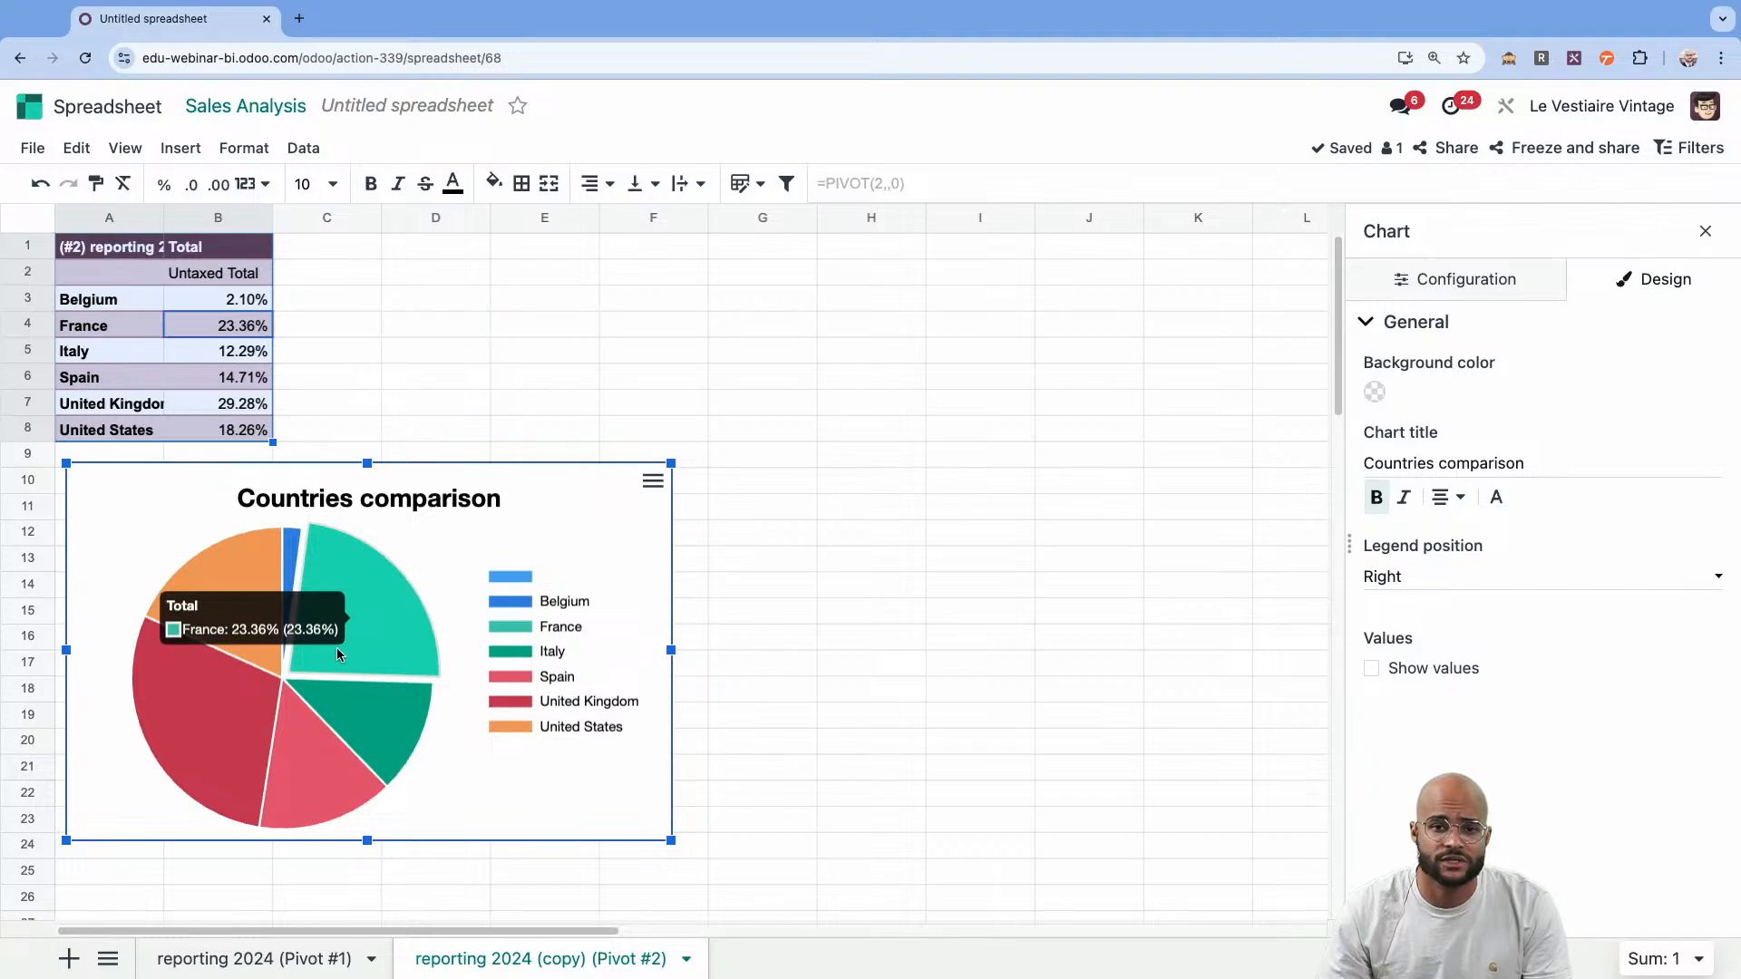
{"action": "mouse_move", "coordinate": [292, 569]}
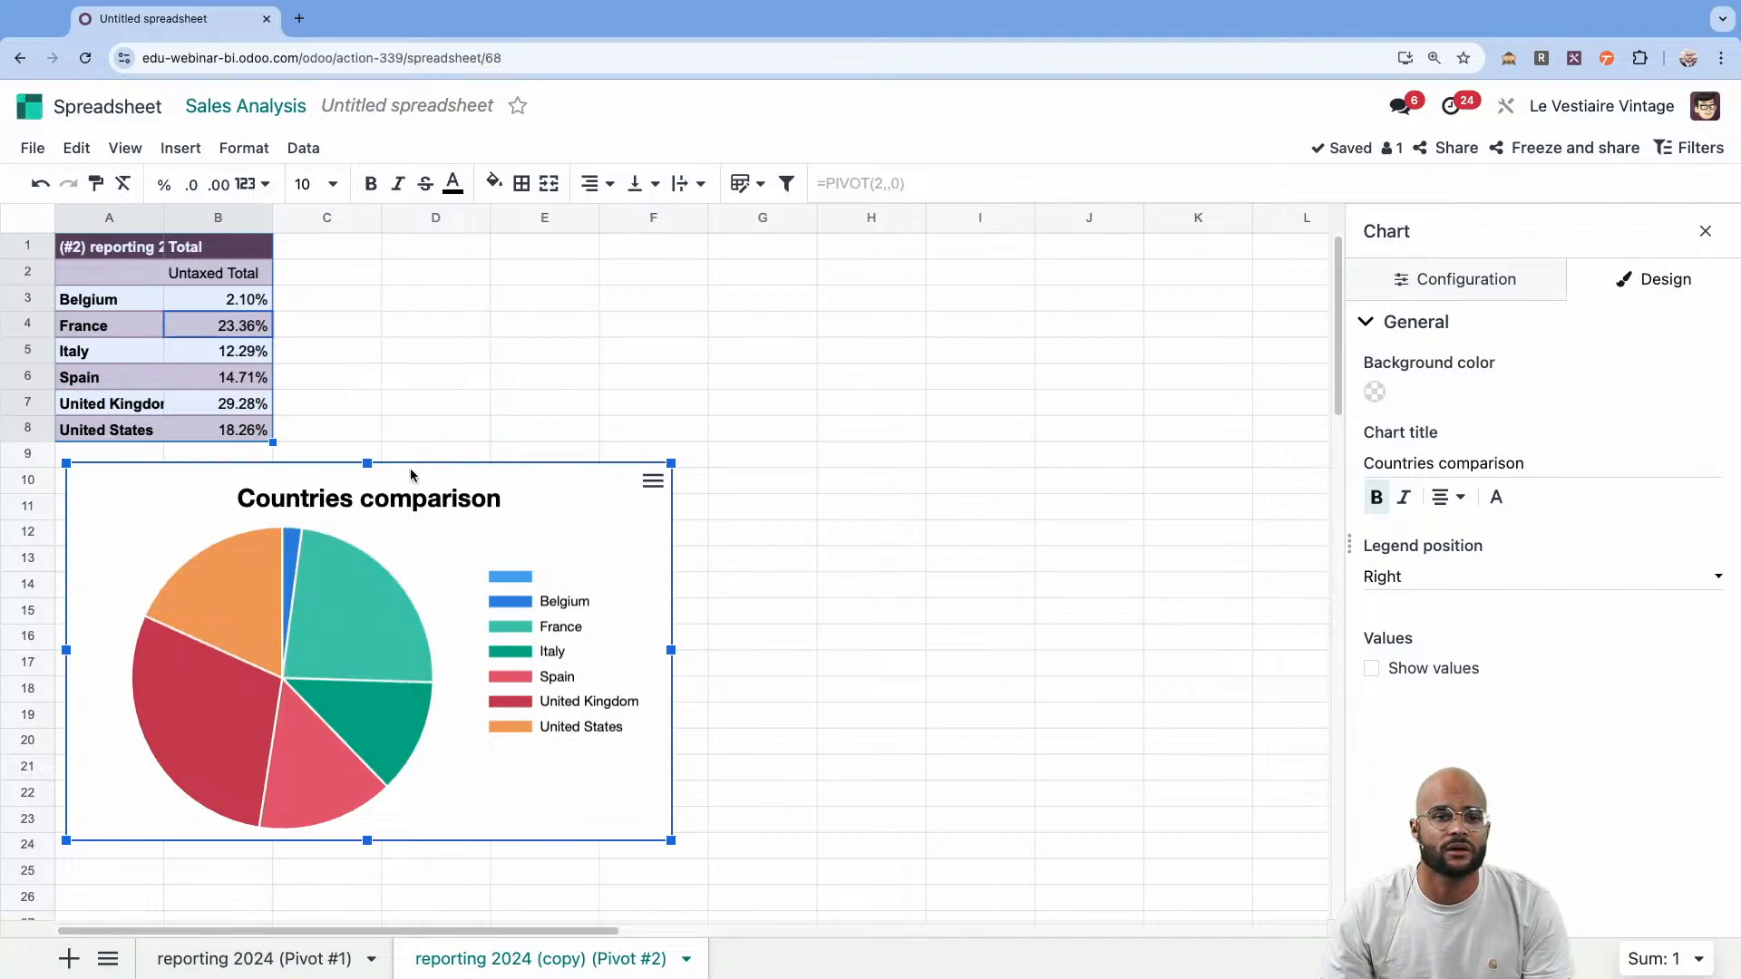
Align the pie chart with the sheet's left edge just below the country percentage table and deselect it.
{"action": "left_click_drag", "start_coordinate": [410, 468], "coordinate": [397, 466]}
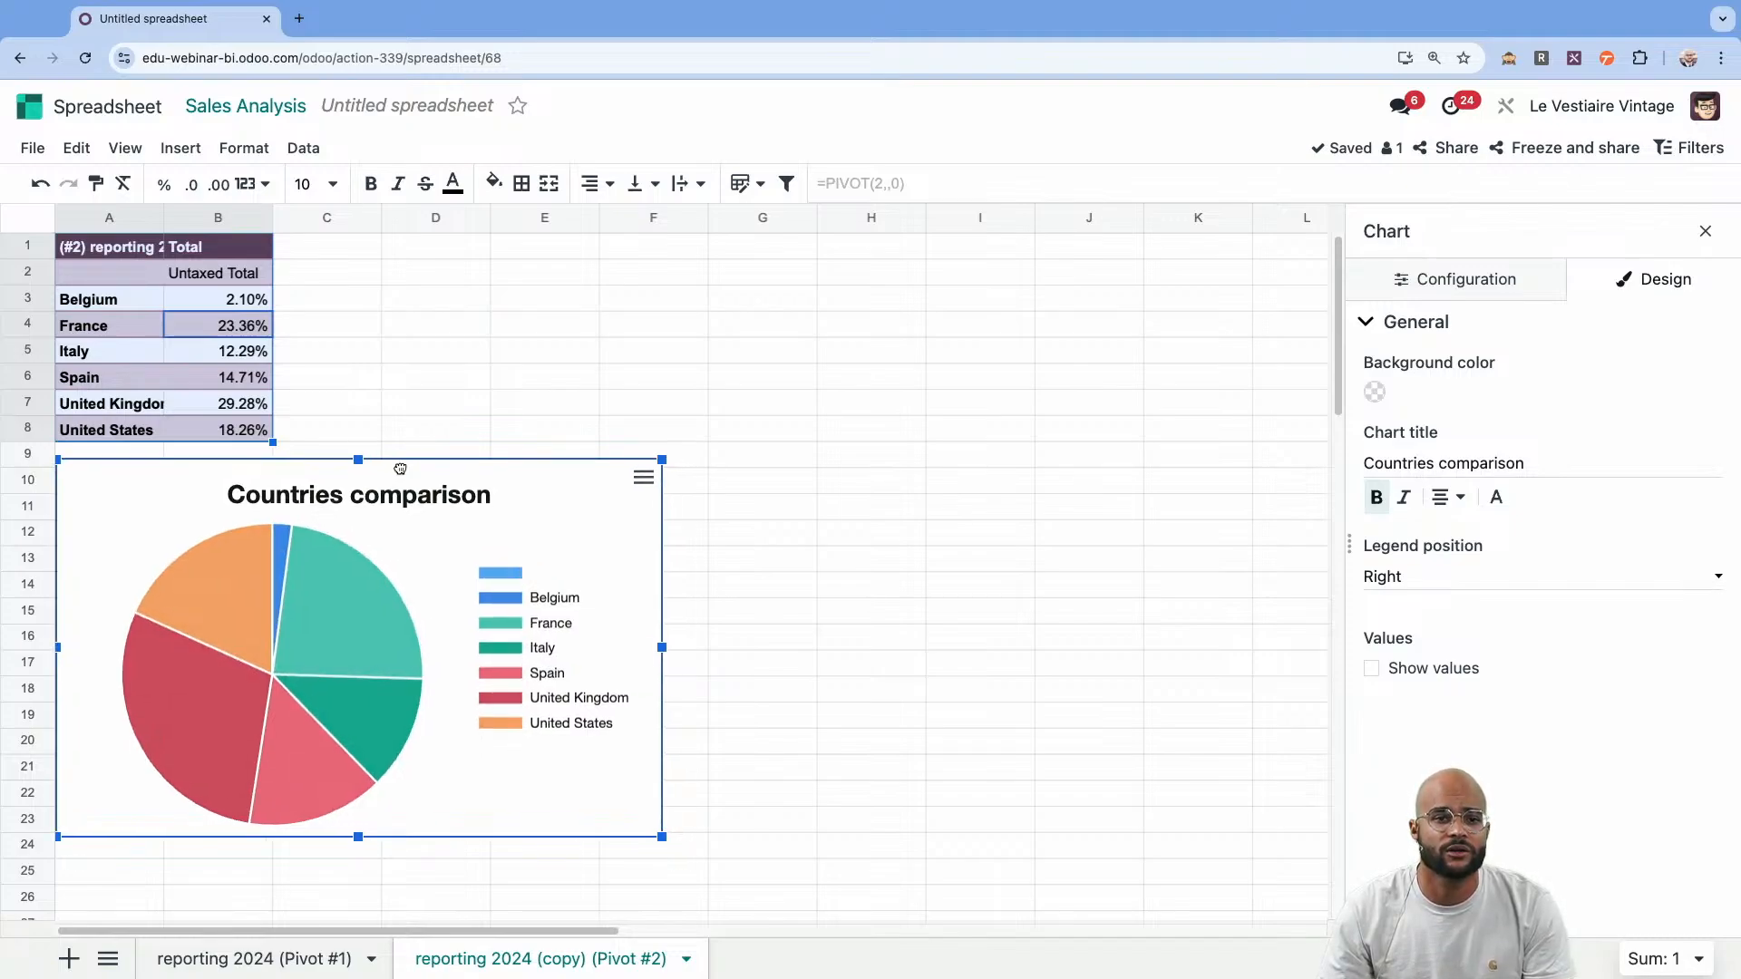
{"action": "left_click", "coordinate": [677, 392]}
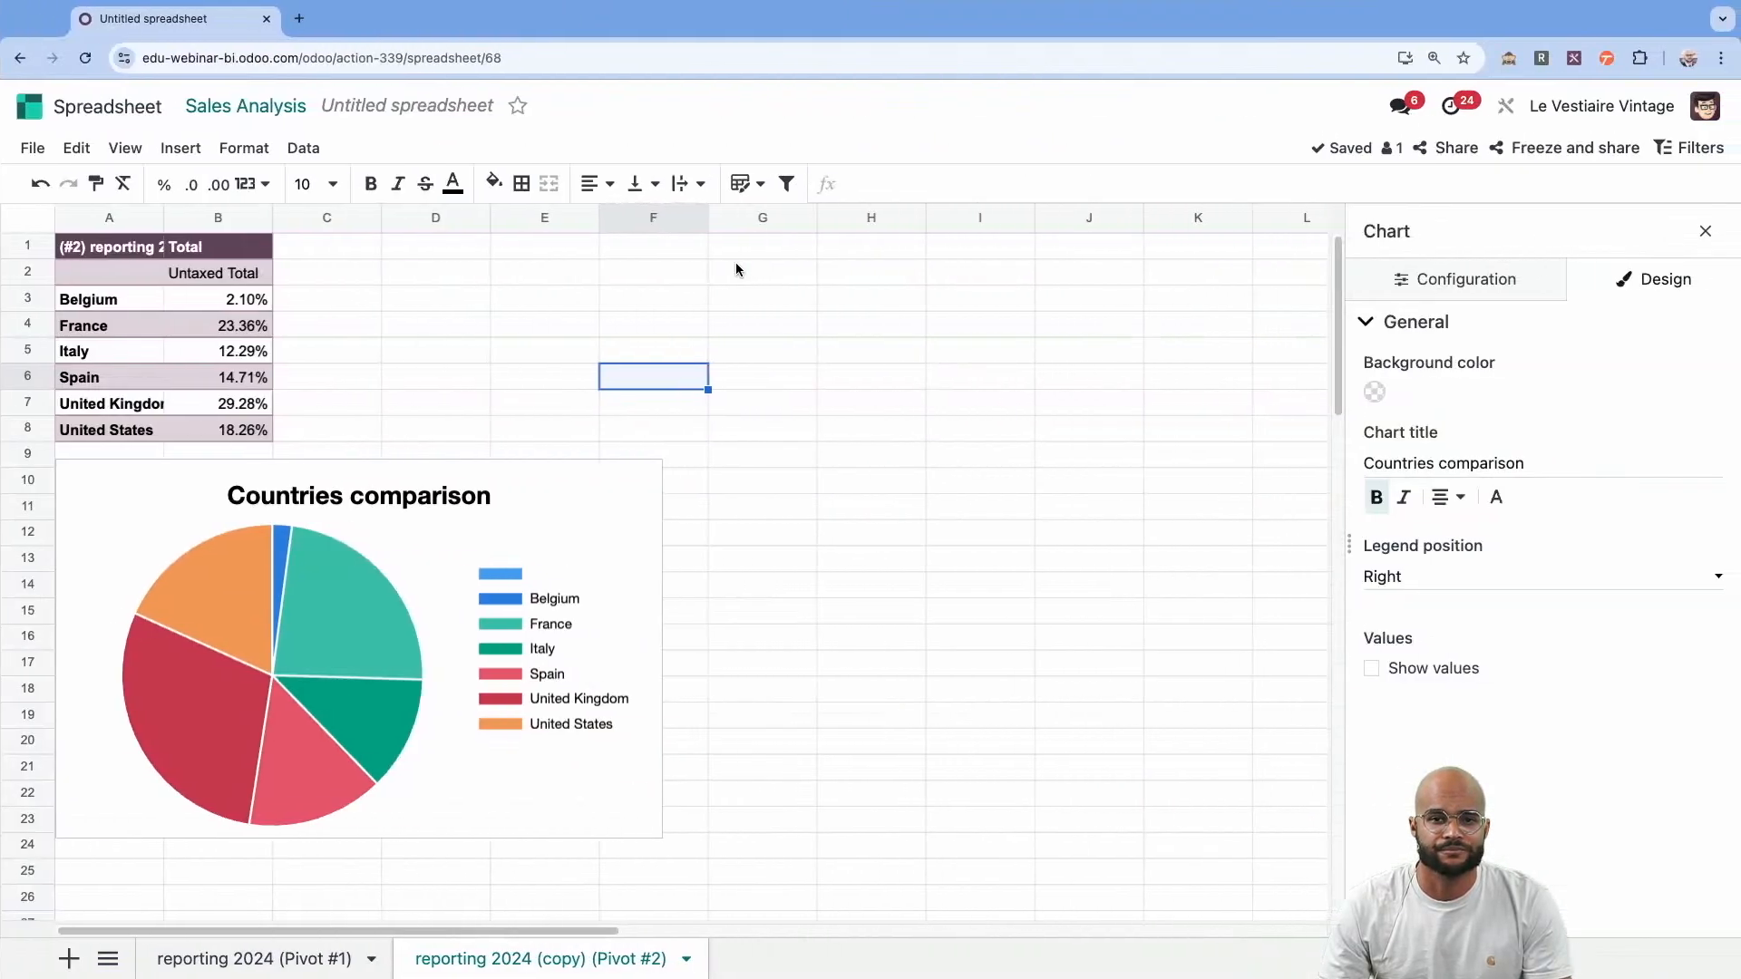
{"action": "left_click_drag", "start_coordinate": [581, 274], "coordinate": [589, 290]}
{"action": "left_click", "coordinate": [415, 297]}
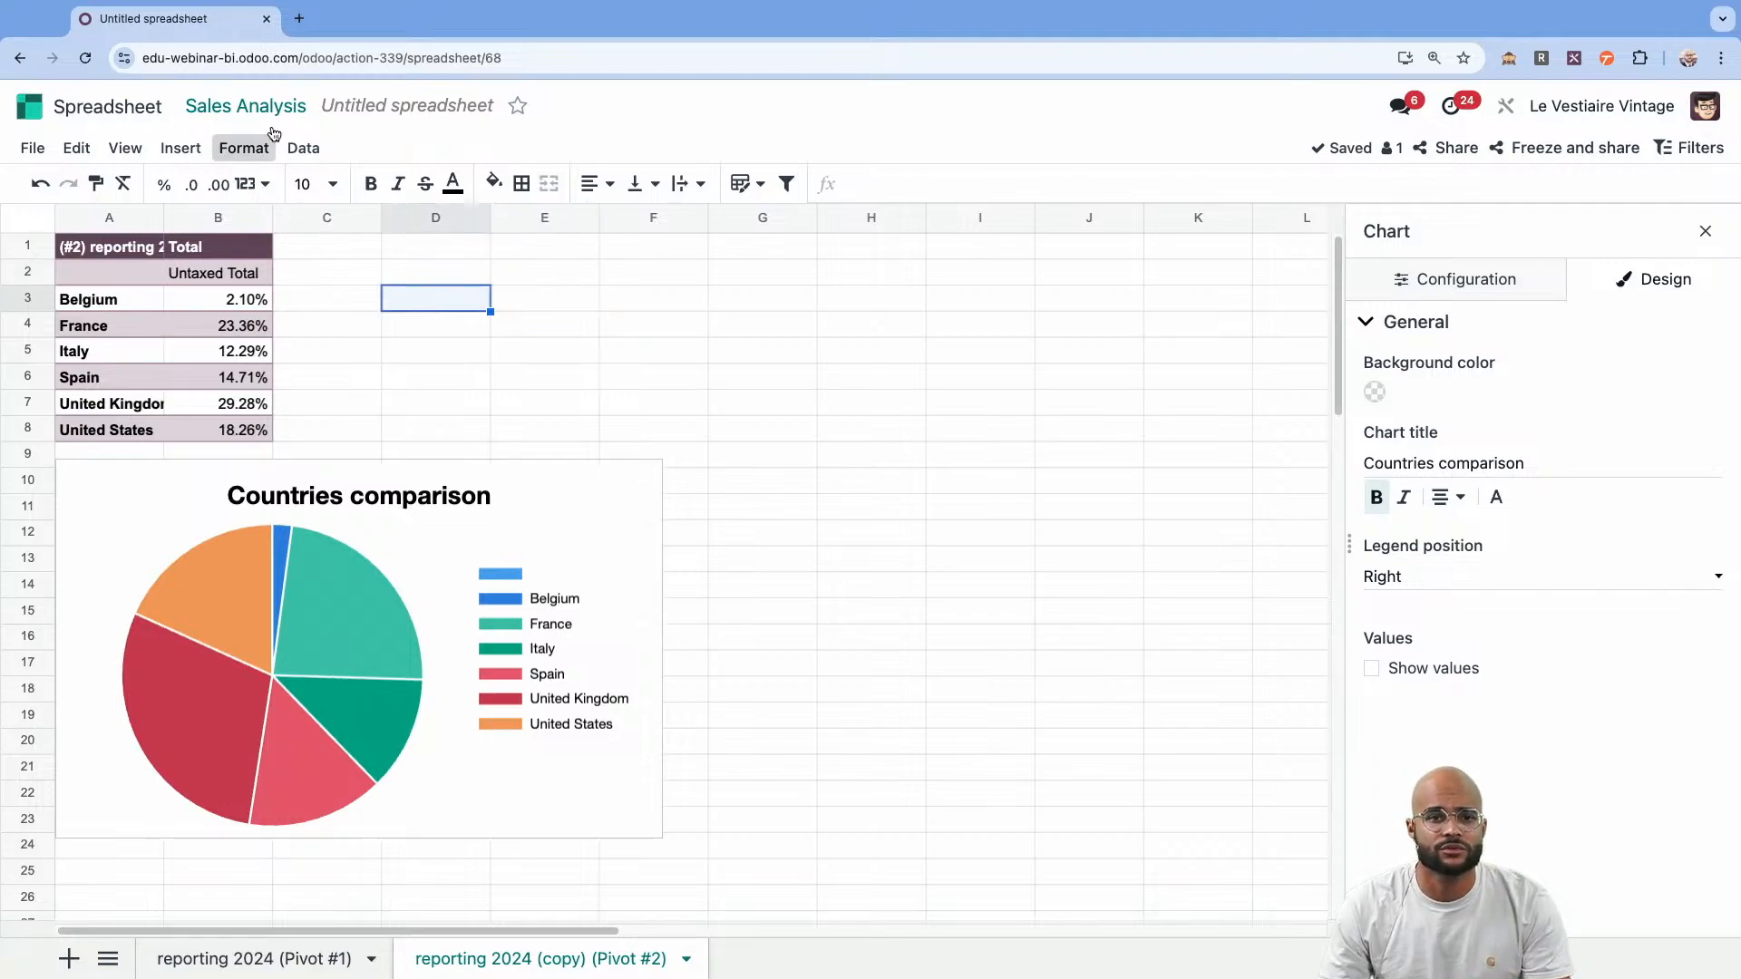
Return to the Sales Analysis pivot, group its rows by Customer instead of country and sort by Untaxed Total in descending order.
{"action": "left_click", "coordinate": [245, 107]}
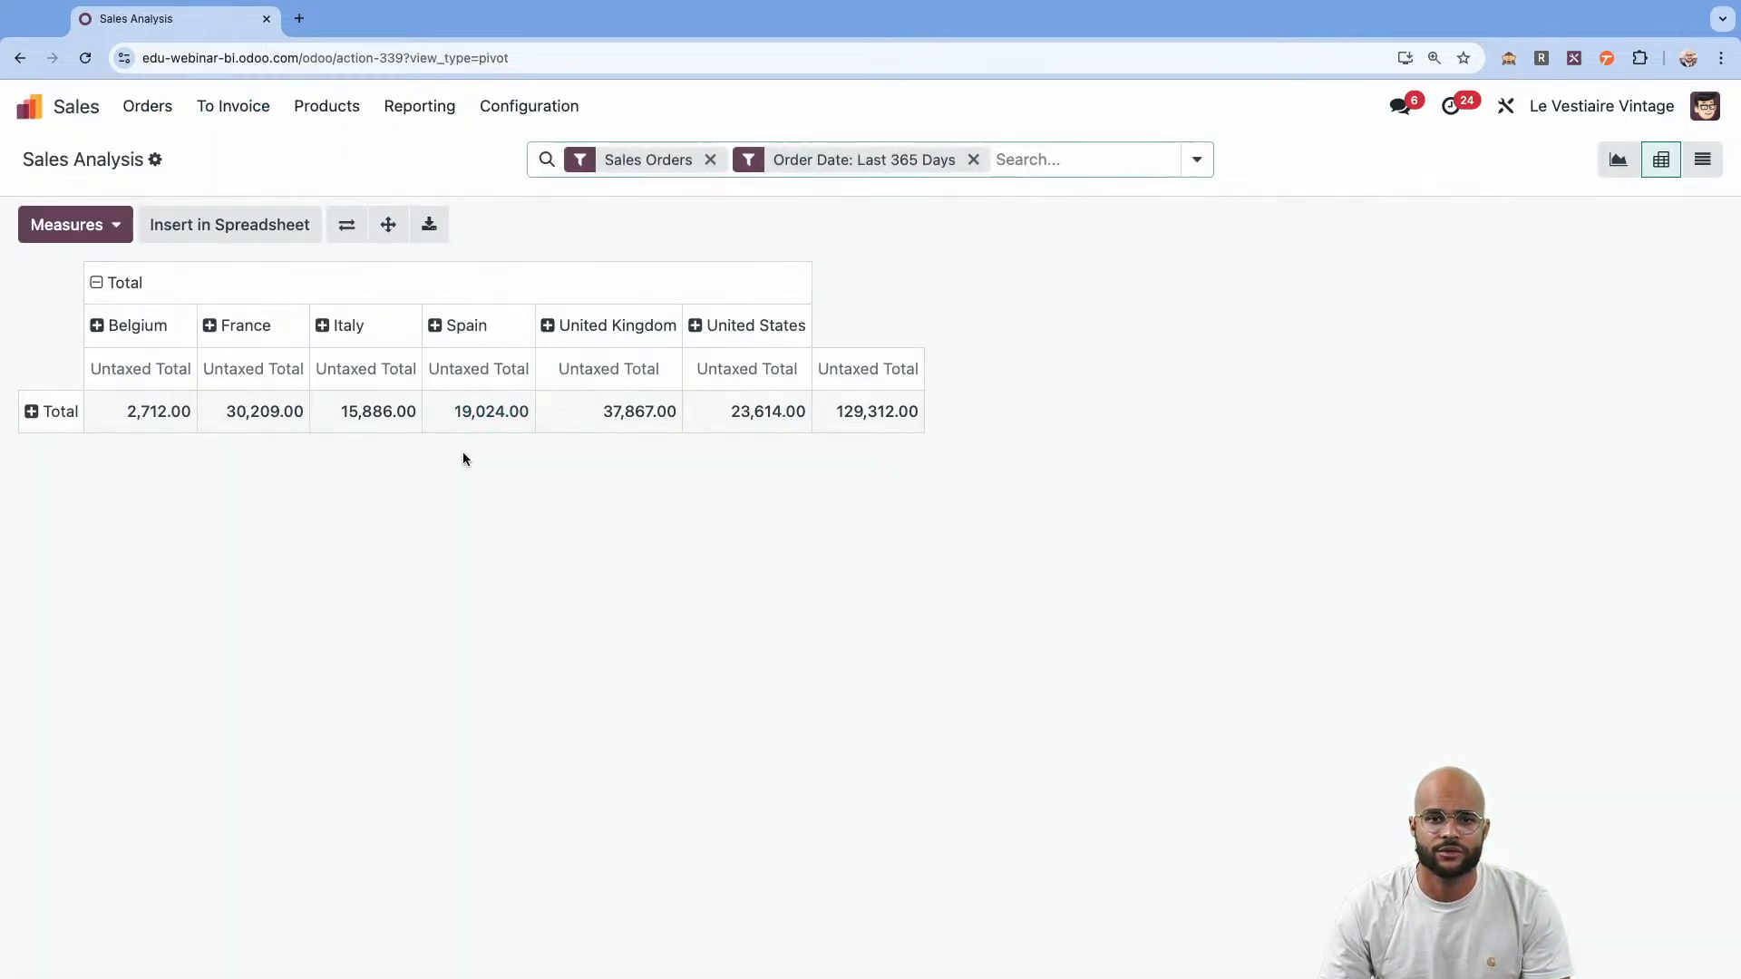
{"action": "left_click", "coordinate": [124, 283]}
{"action": "left_click", "coordinate": [46, 374]}
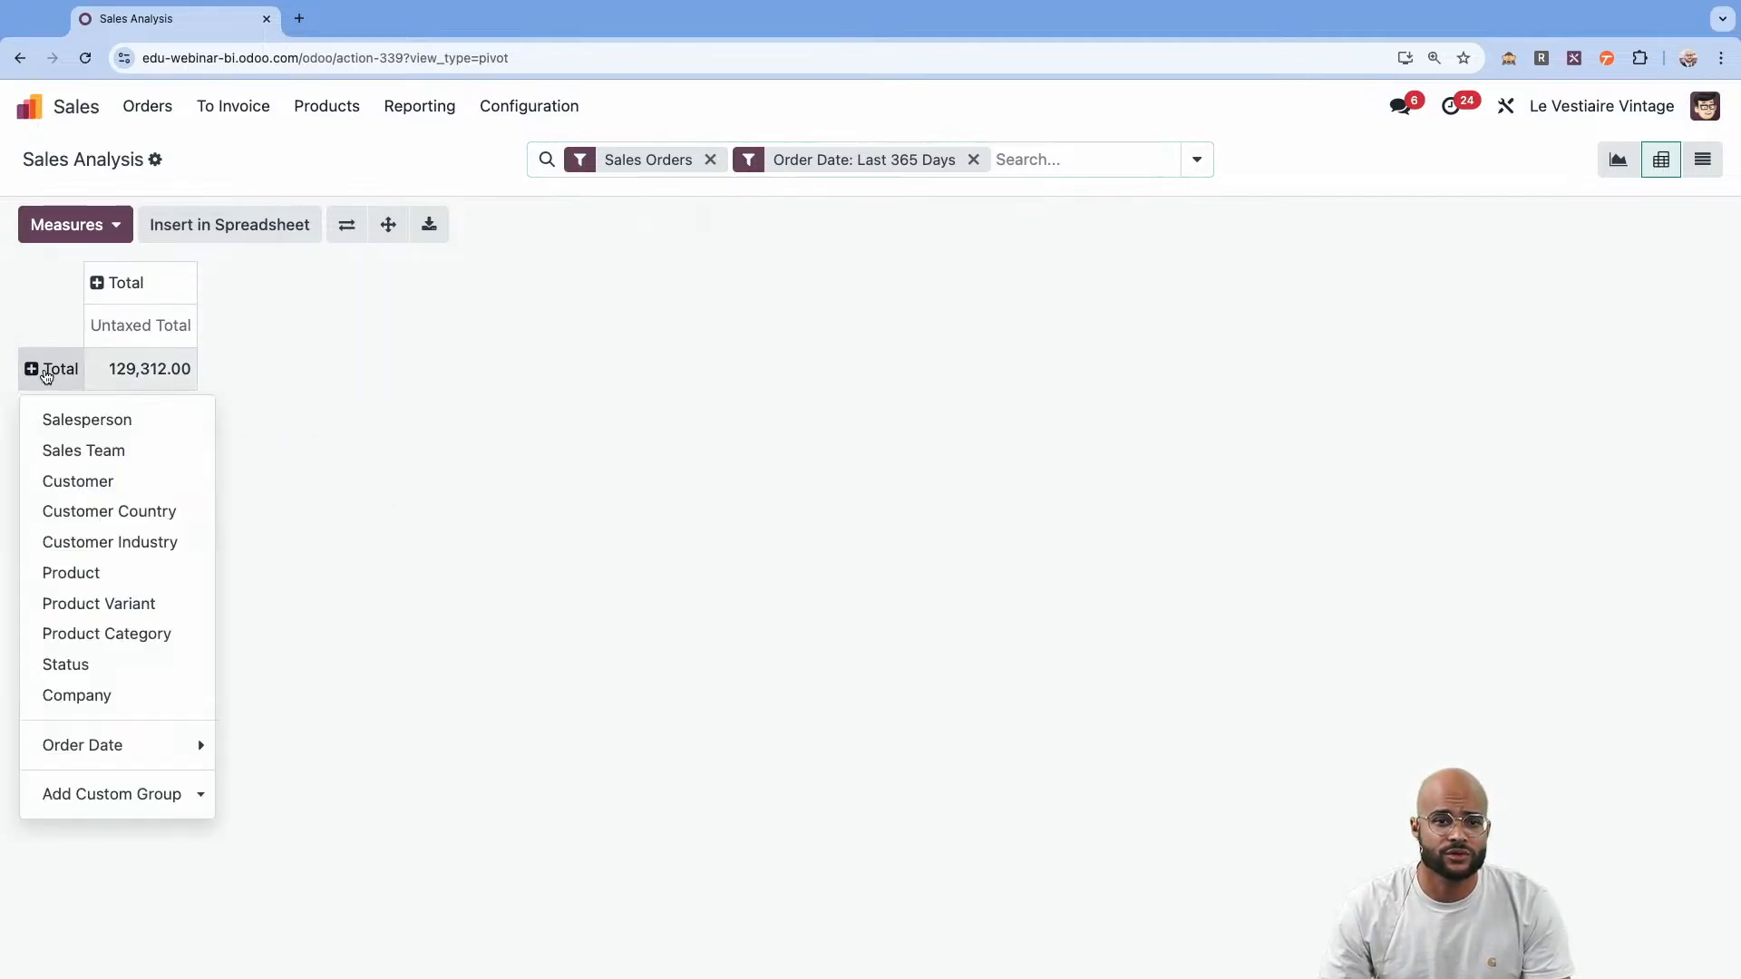
{"action": "left_click", "coordinate": [85, 479]}
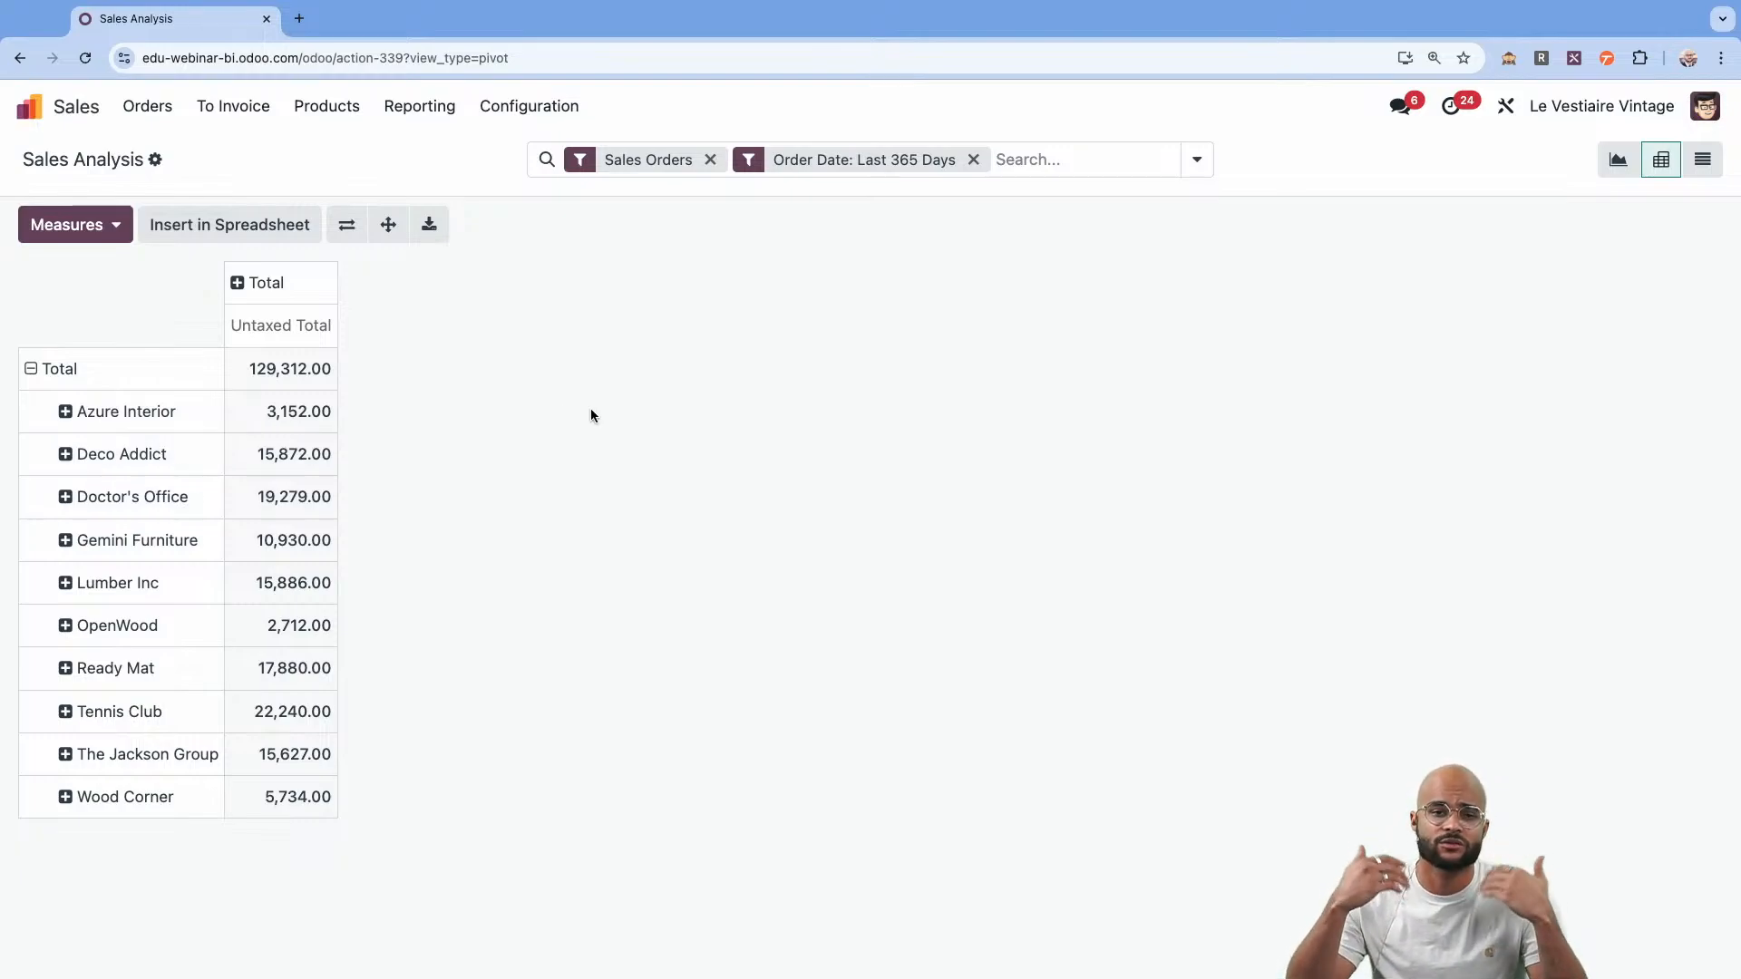
{"action": "left_click", "coordinate": [291, 335]}
{"action": "left_click", "coordinate": [291, 333]}
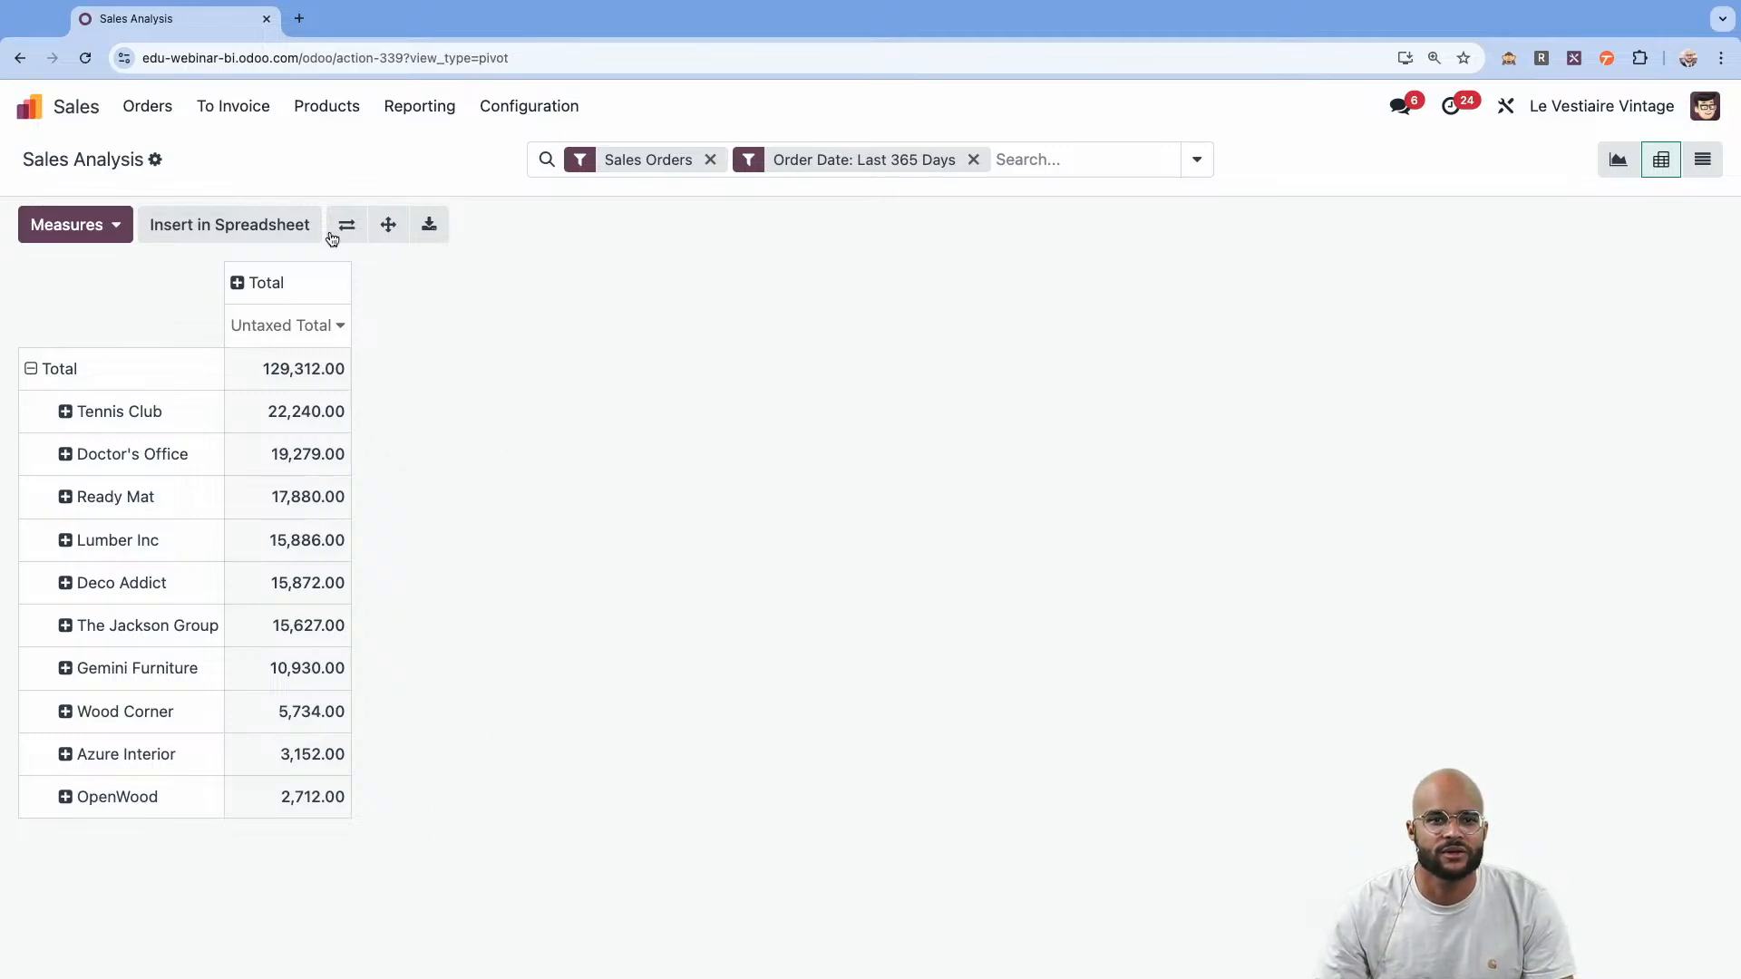
Insert the customer pivot into the existing untitled spreadsheet that holds the country reports.
{"action": "left_click", "coordinate": [241, 226]}
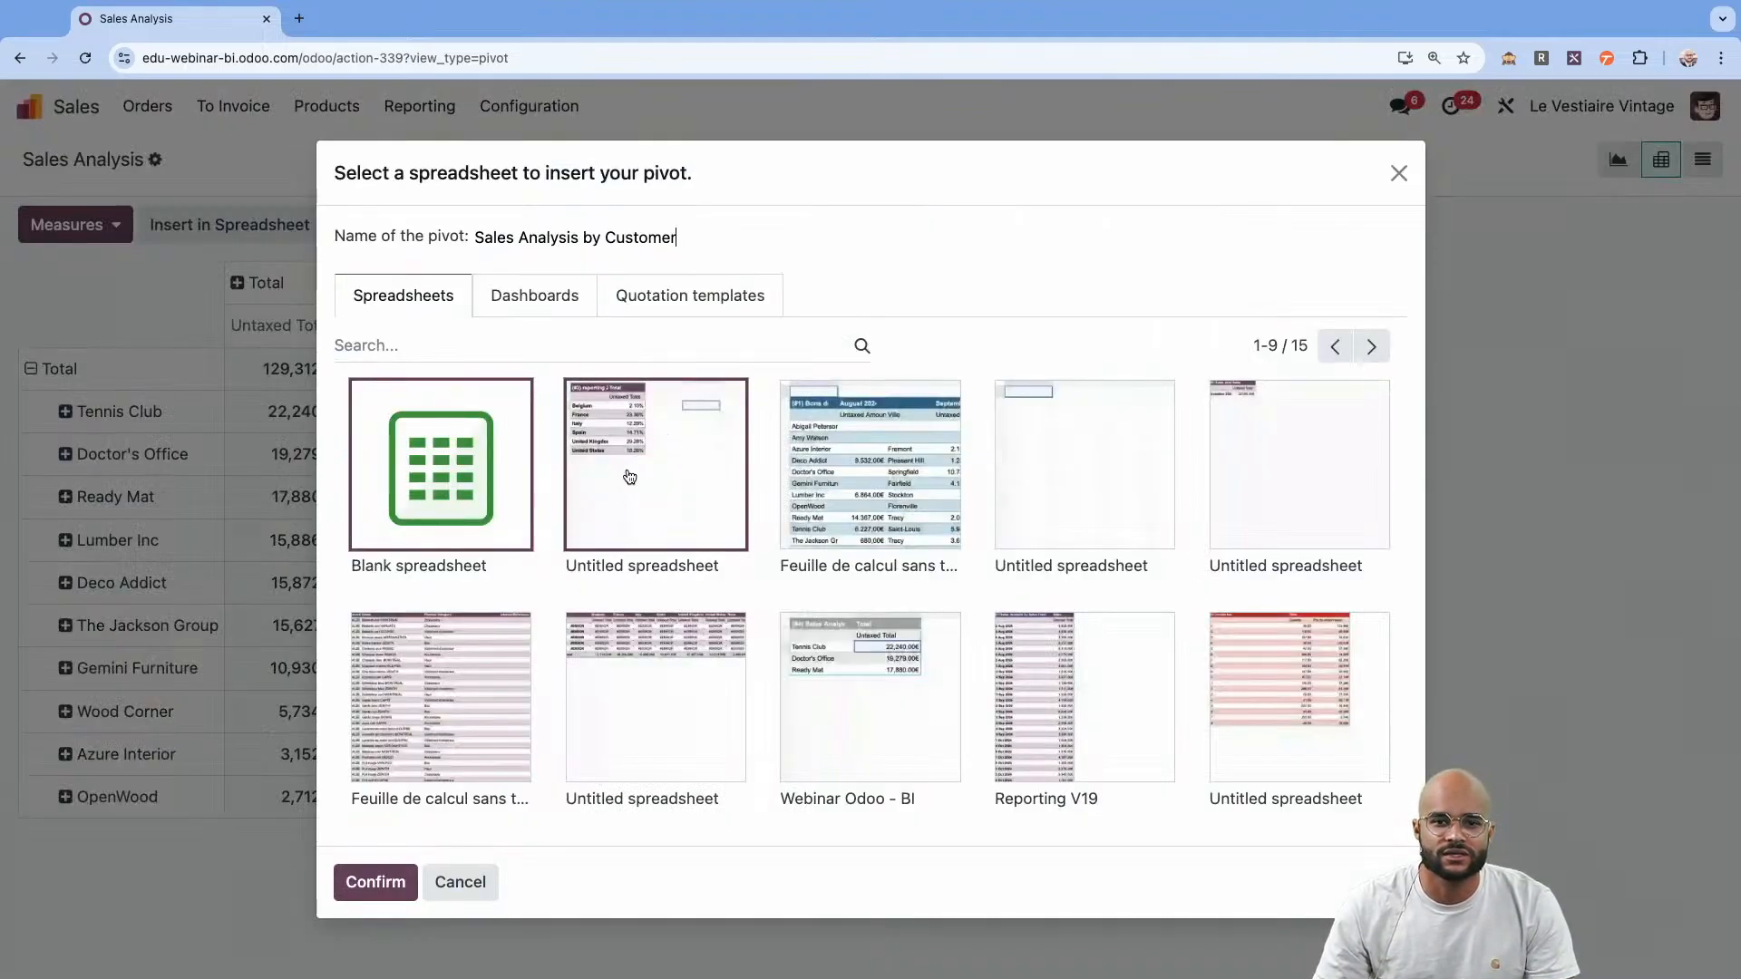
{"action": "left_click", "coordinate": [628, 478]}
{"action": "left_click", "coordinate": [365, 881]}
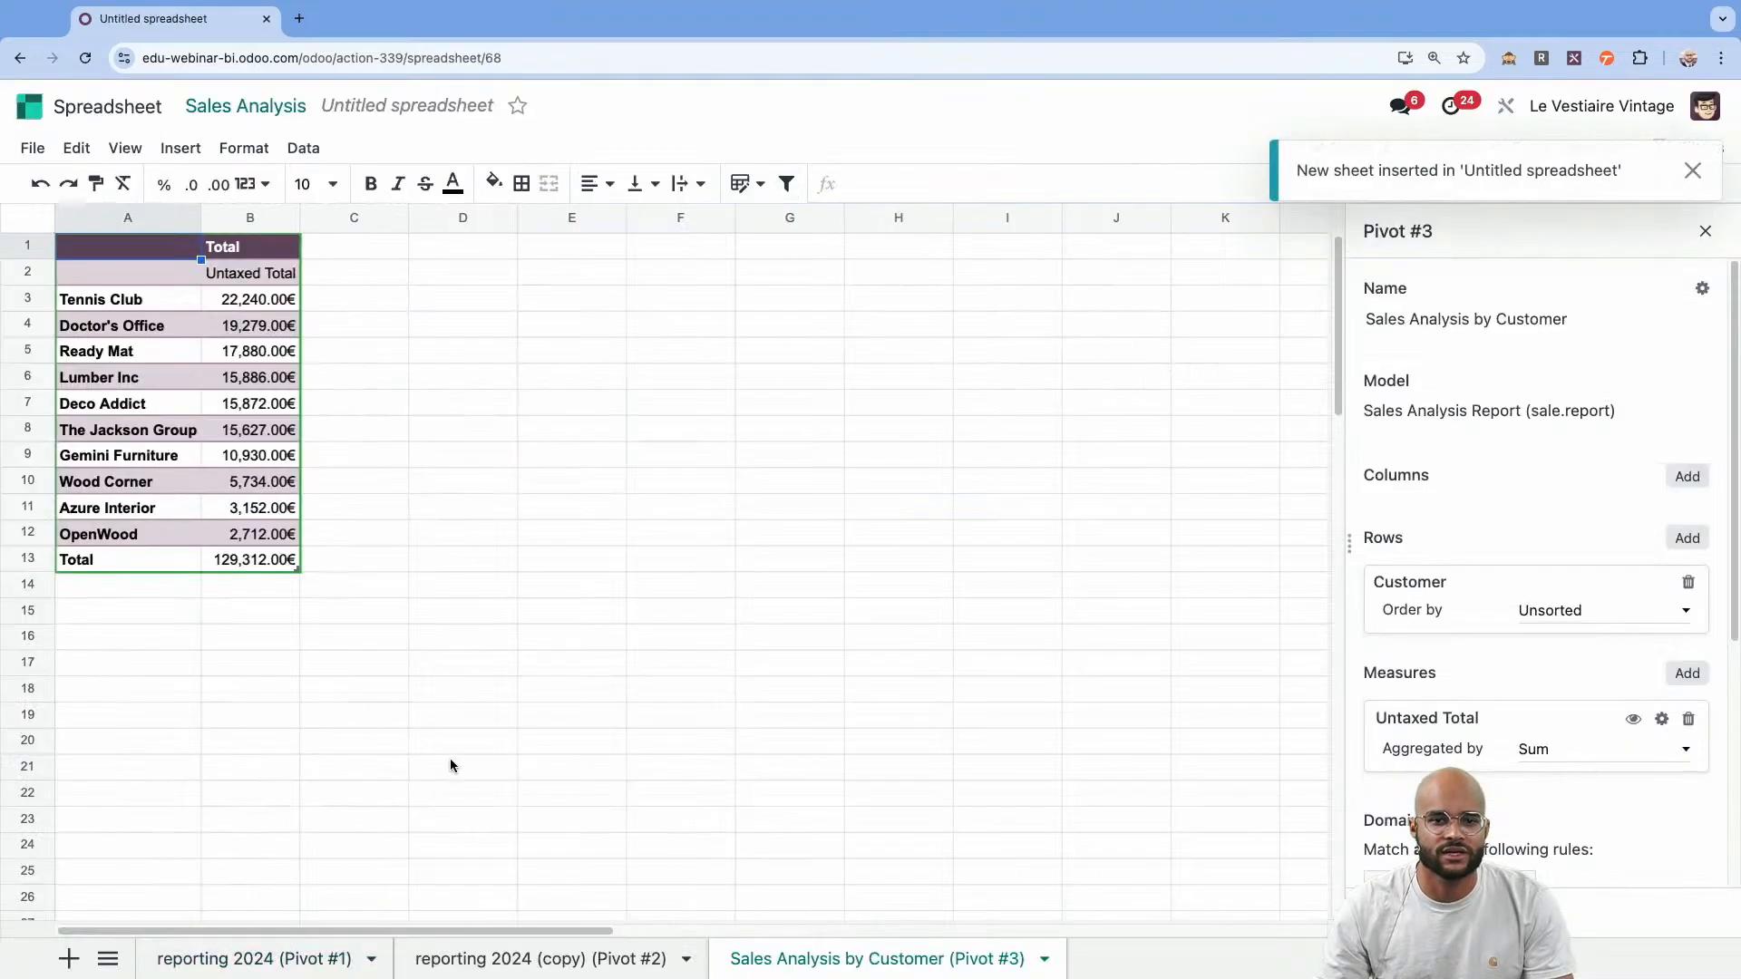
Clear the inserted customer table and enter =PIVOT(3,3,0) in cell A1 to list only the top three customers without a total.
{"action": "left_click_drag", "start_coordinate": [324, 572], "coordinate": [82, 245]}
{"action": "key", "text": "Delete"}
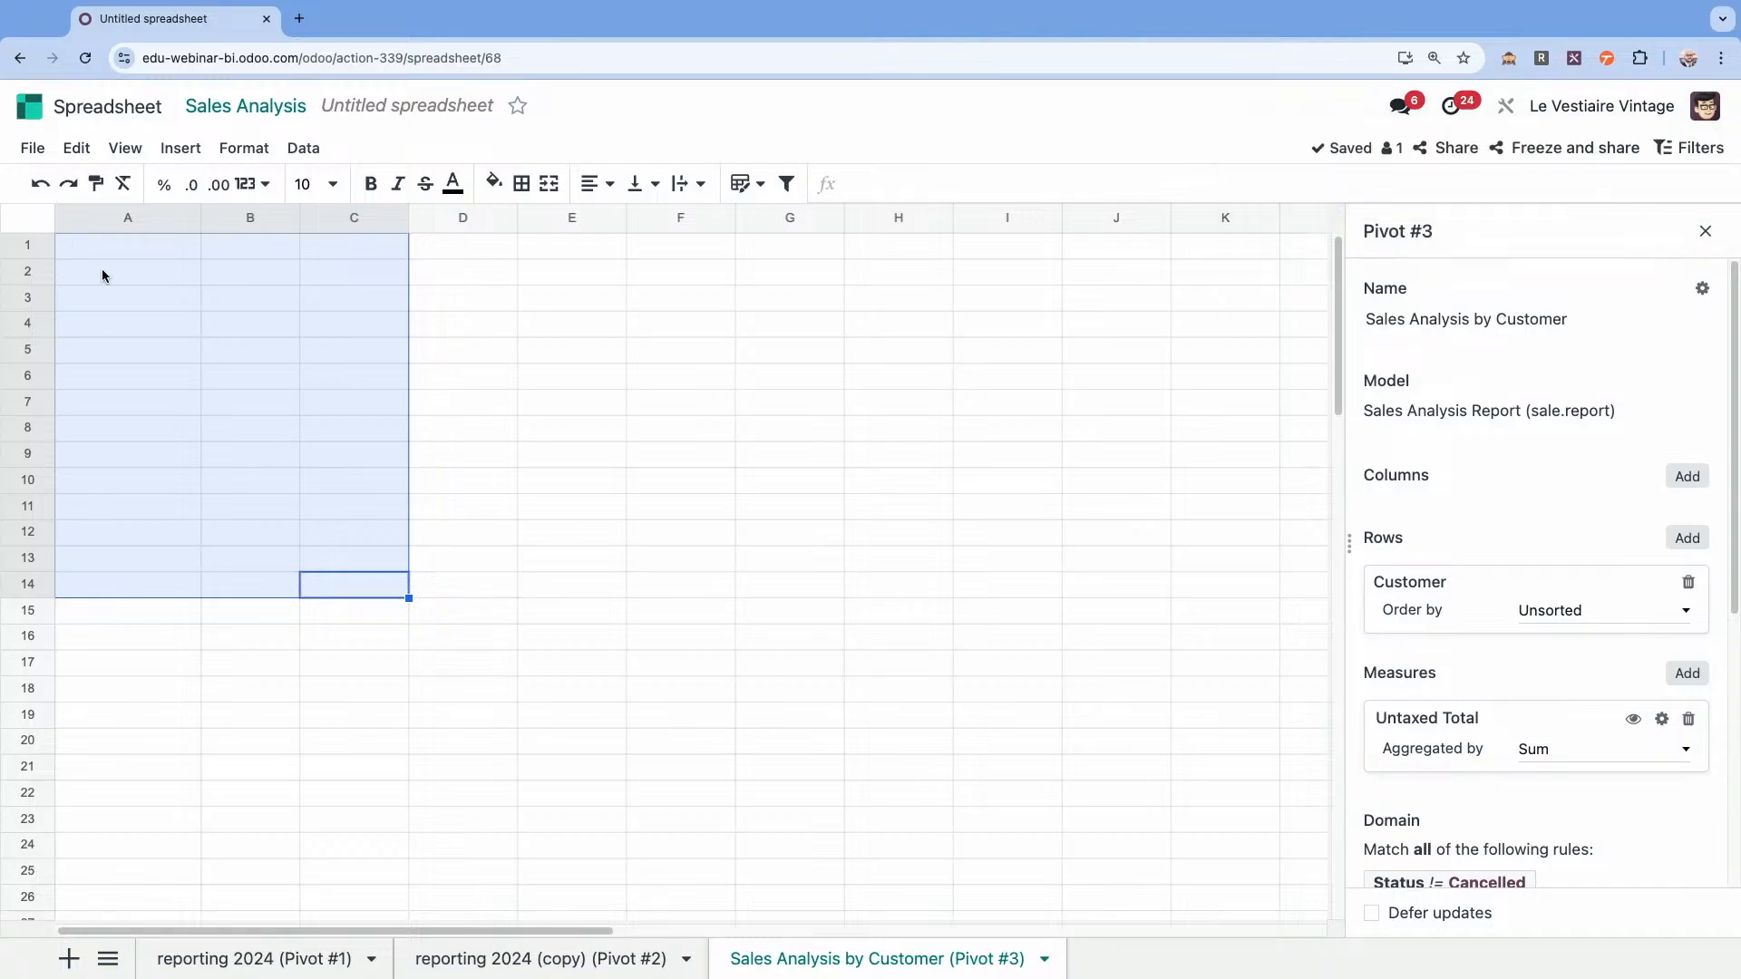
{"action": "left_click", "coordinate": [118, 254]}
{"action": "type", "text": "=pivot"}
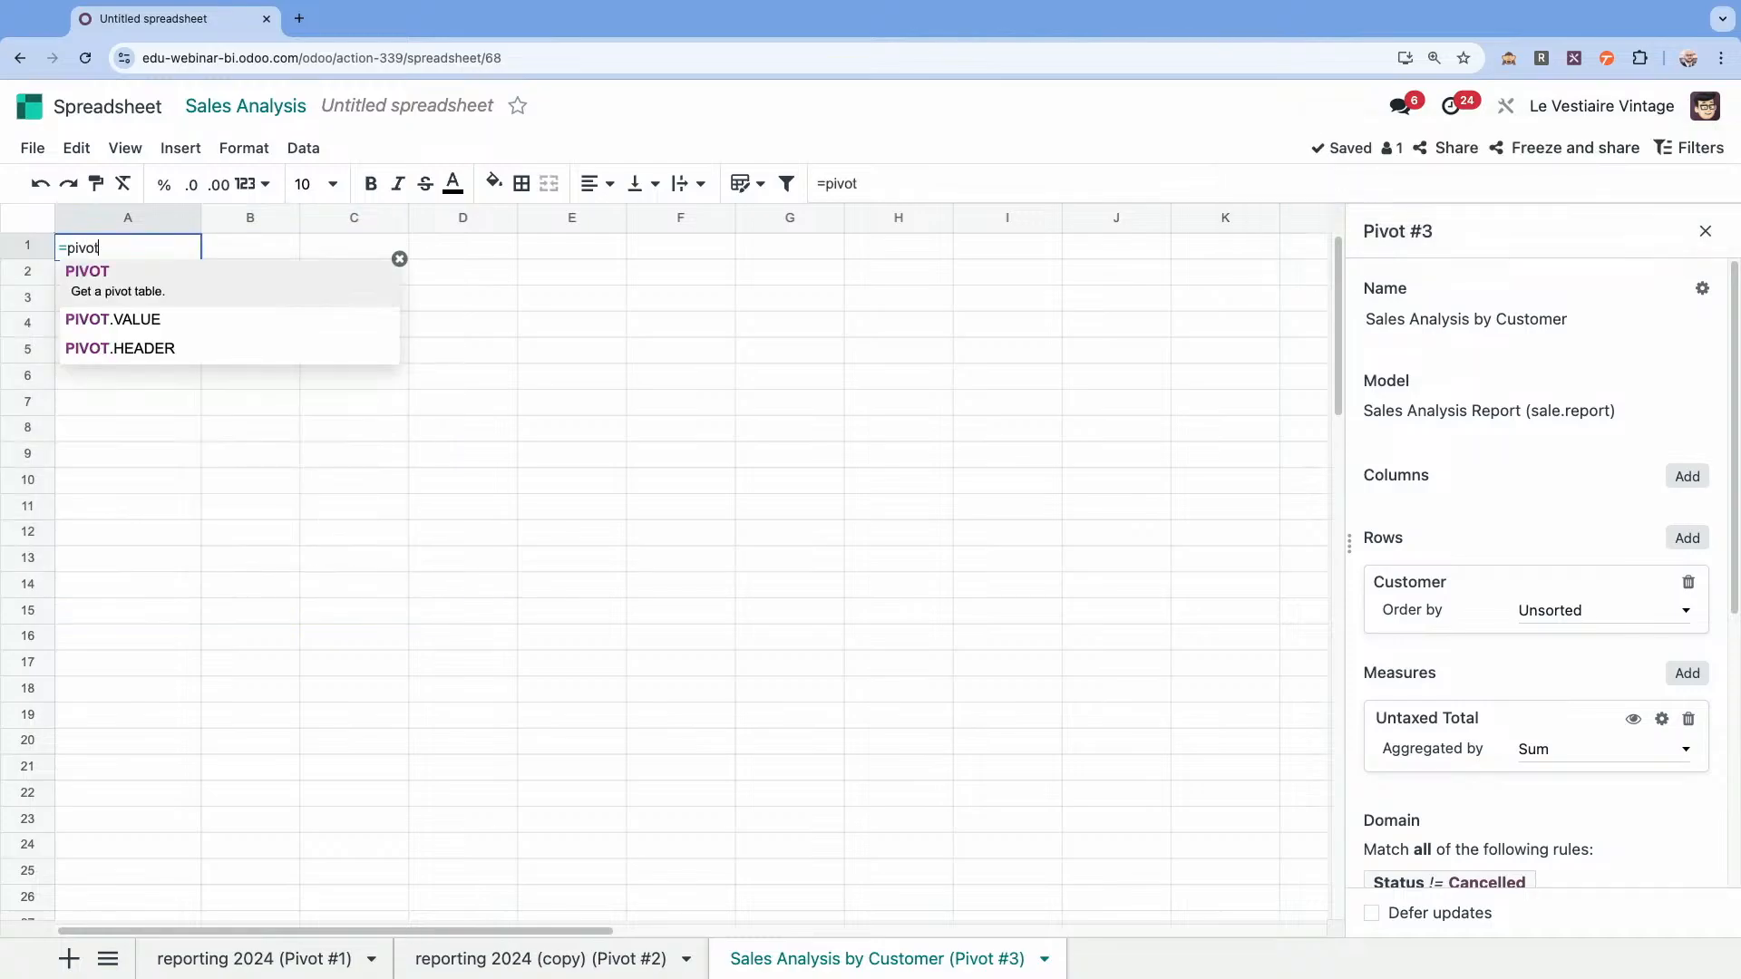
{"action": "key", "text": "Tab"}
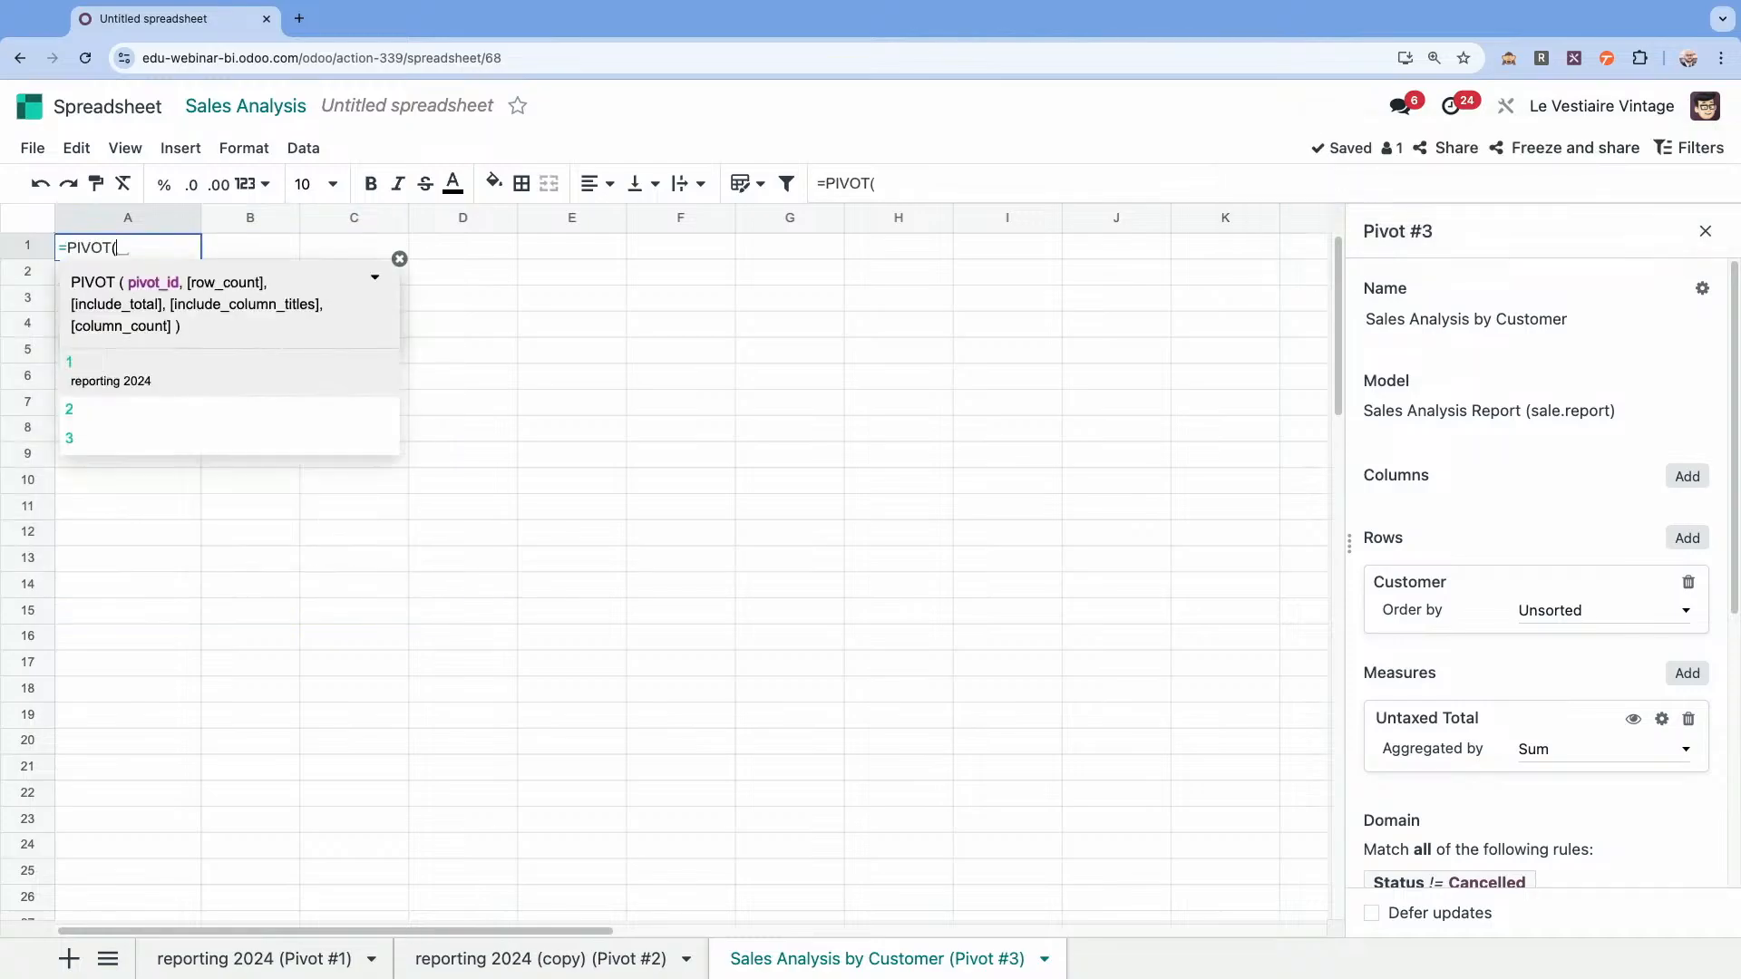
{"action": "type", "text": "3,"}
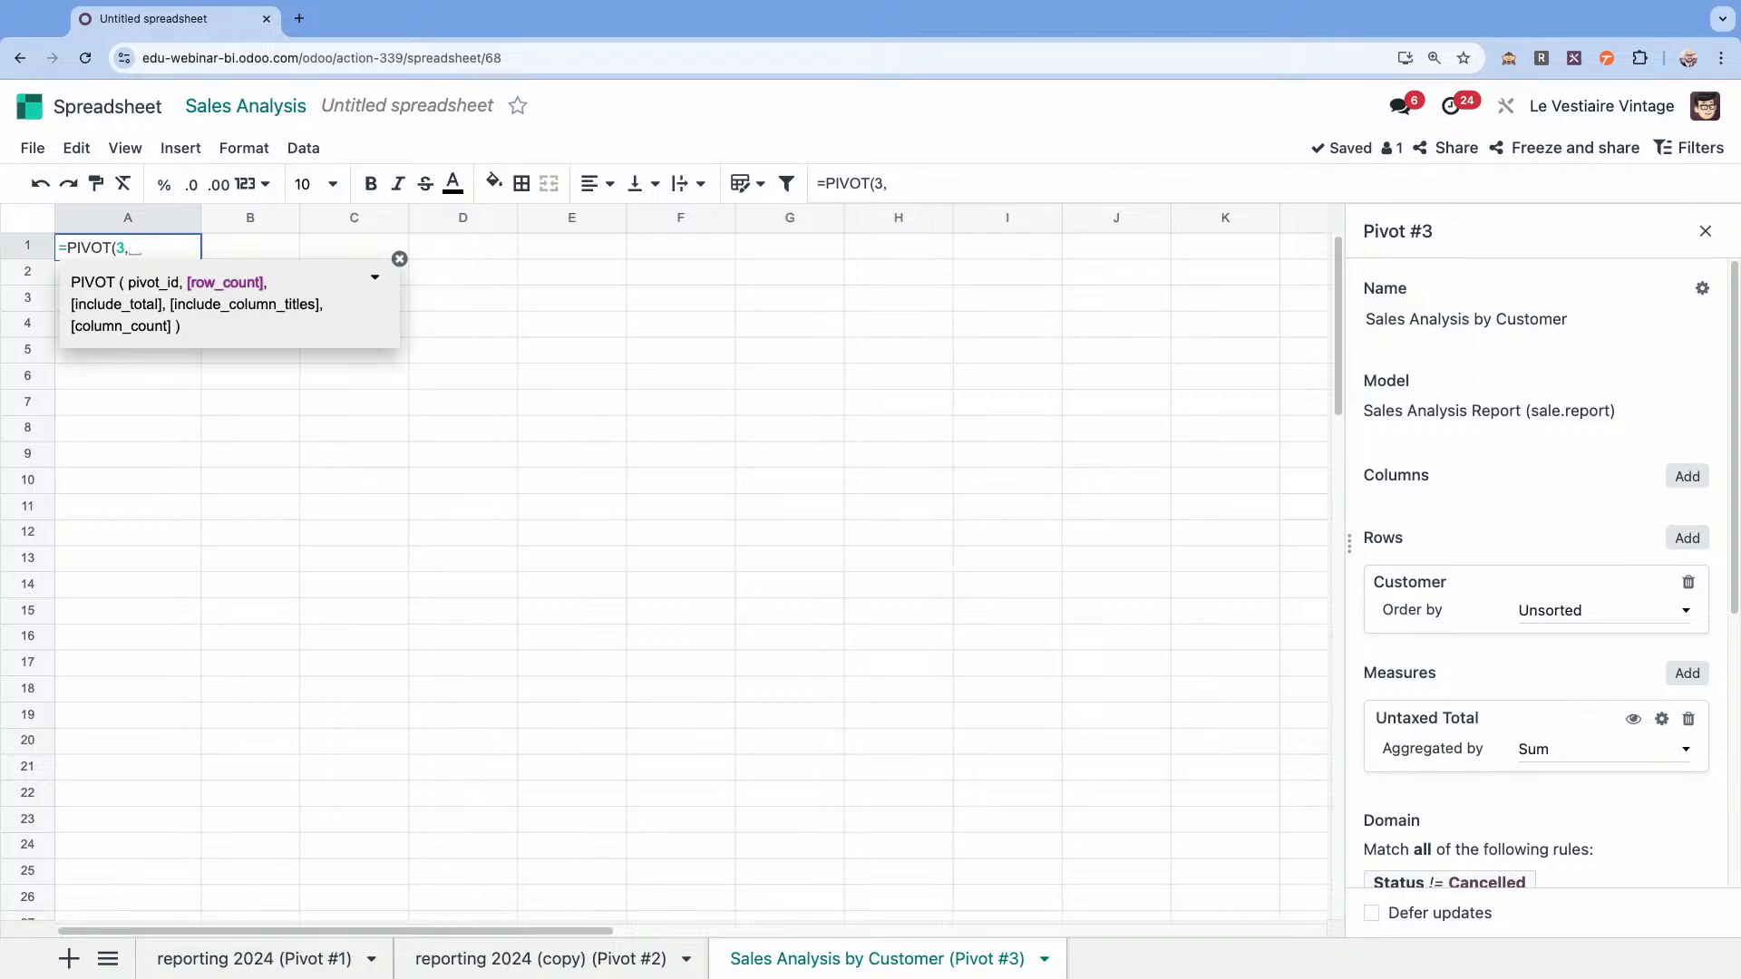
{"action": "type", "text": "3,0)"}
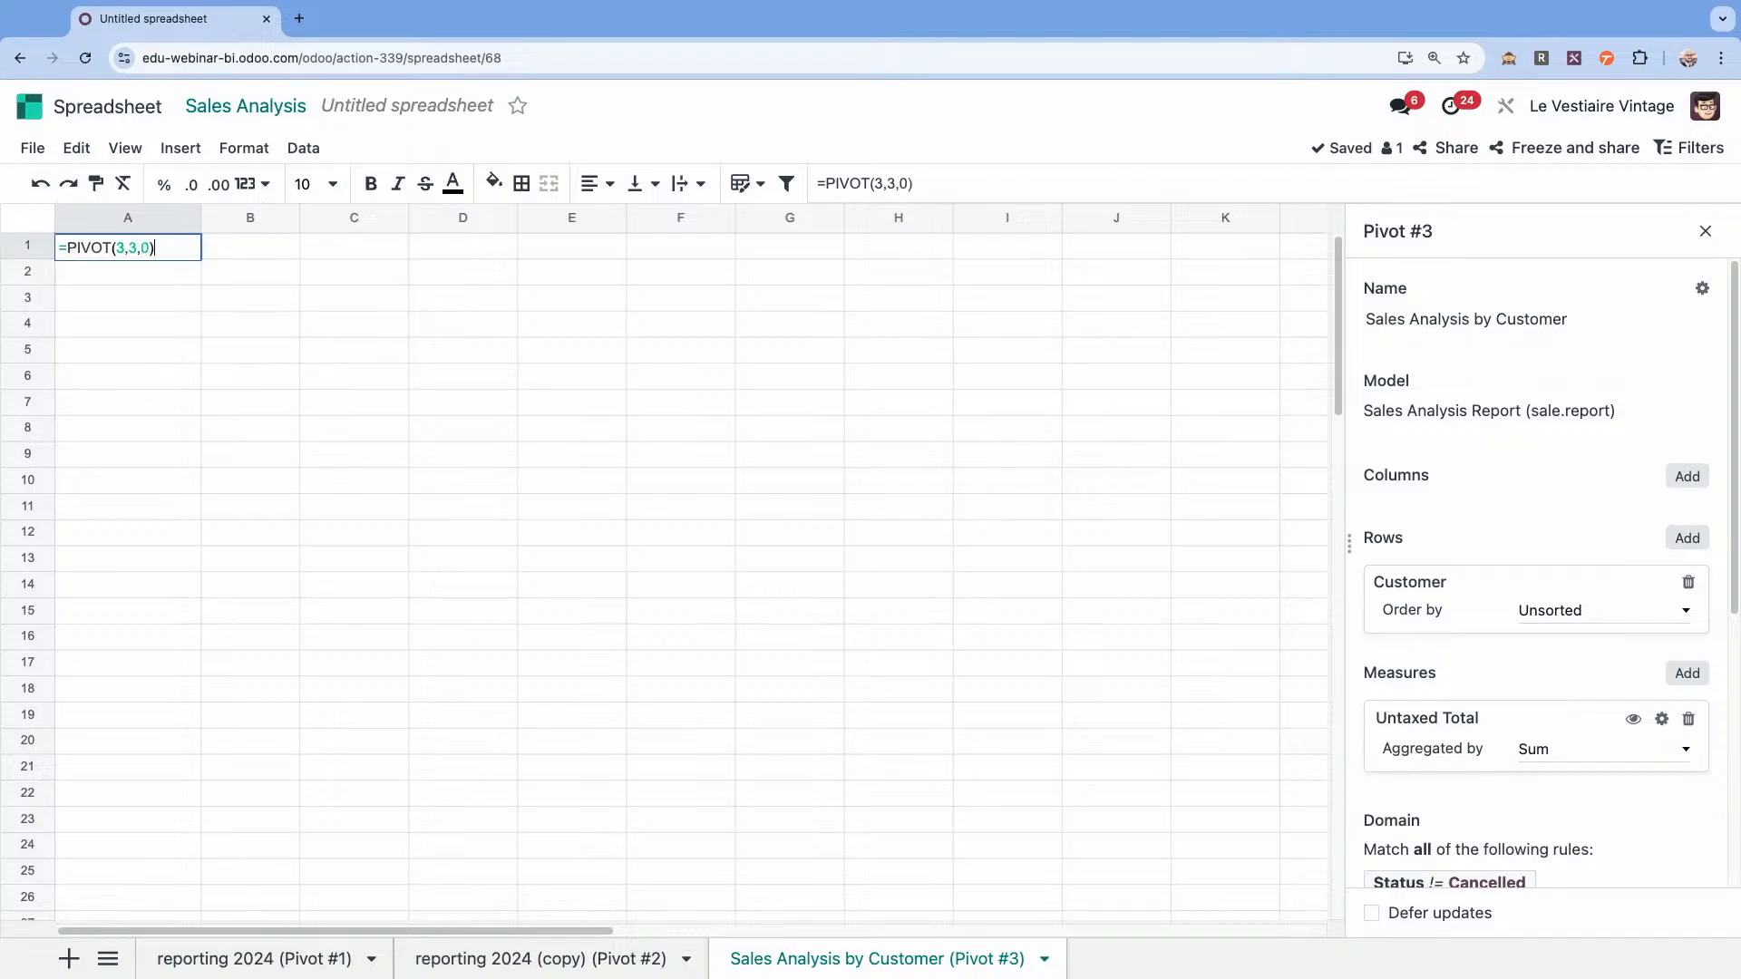
{"action": "key", "text": "Return"}
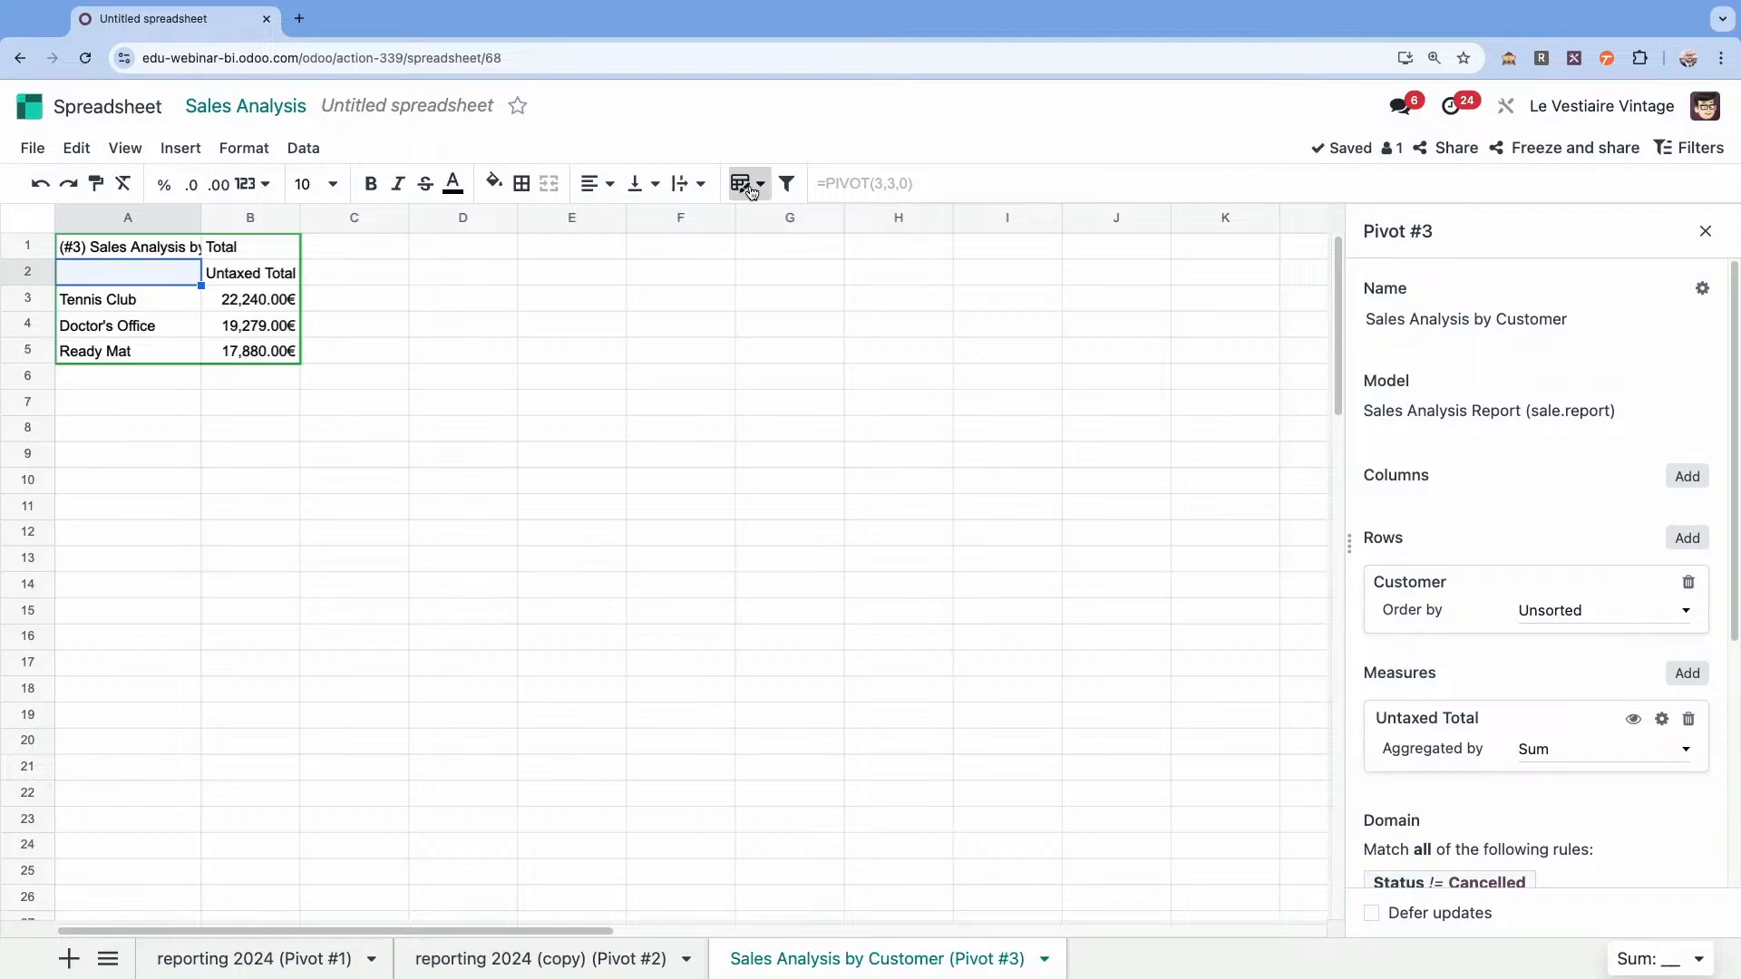
Format the top-three customer pivot as a table with the green banded style.
{"action": "left_click", "coordinate": [749, 185]}
{"action": "left_click", "coordinate": [1031, 294]}
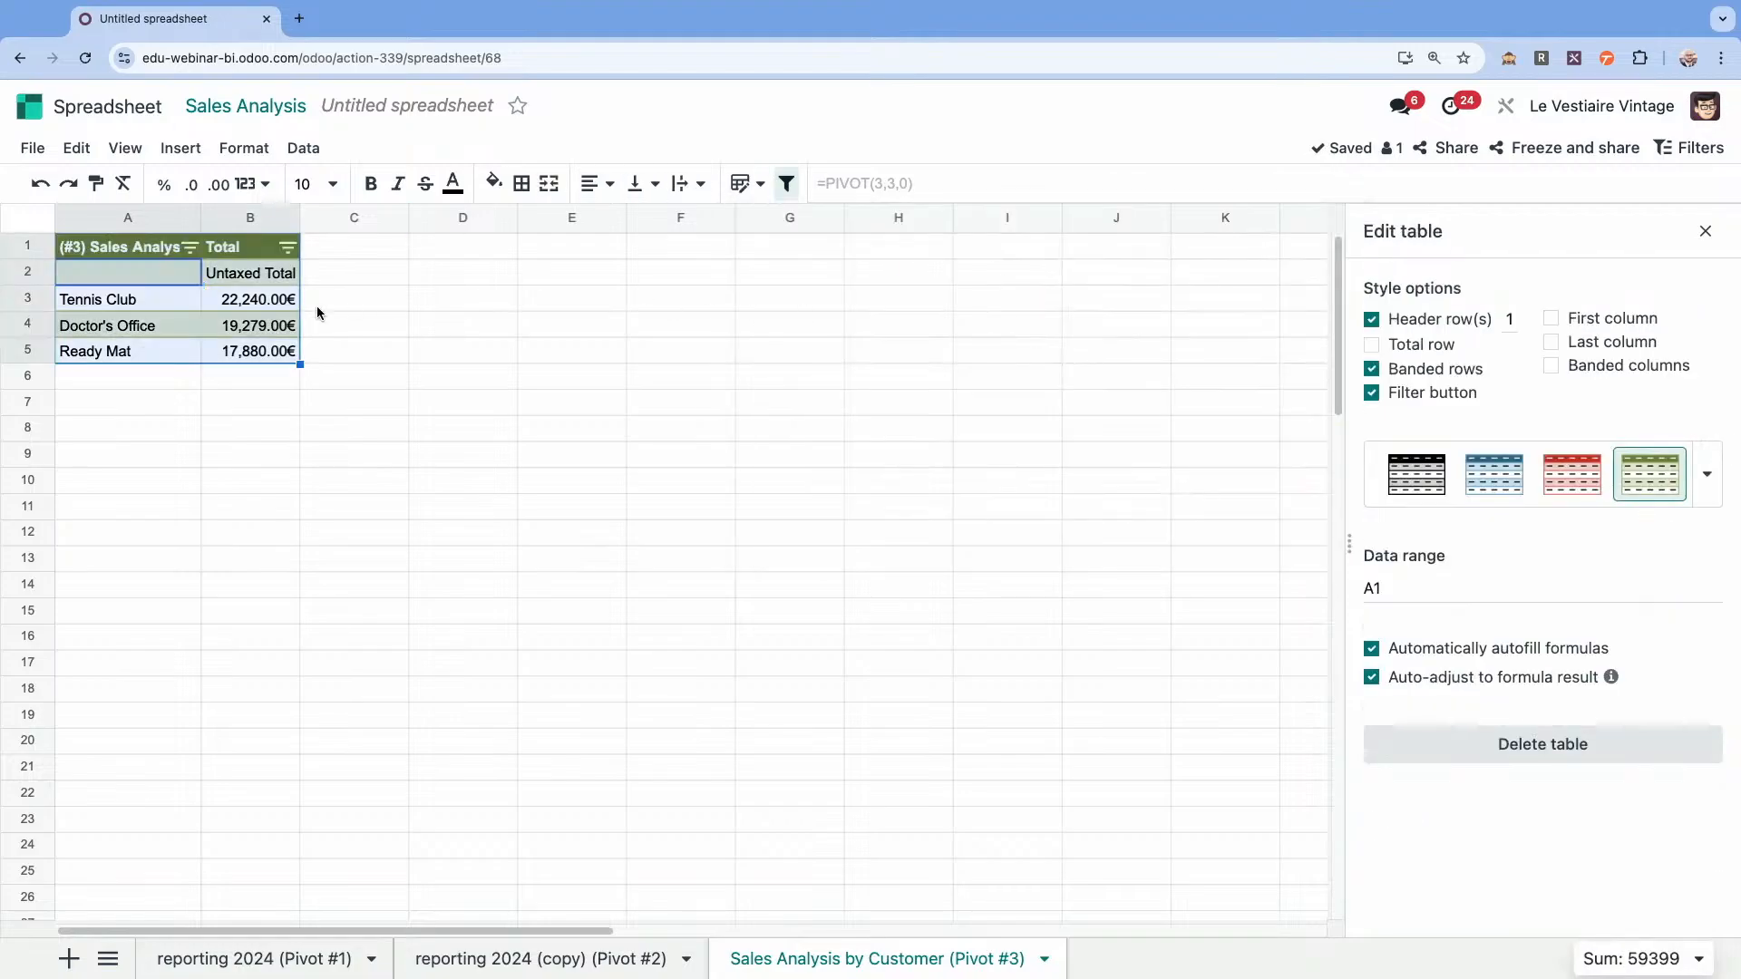
{"action": "left_click", "coordinate": [410, 361]}
{"action": "left_click", "coordinate": [128, 279]}
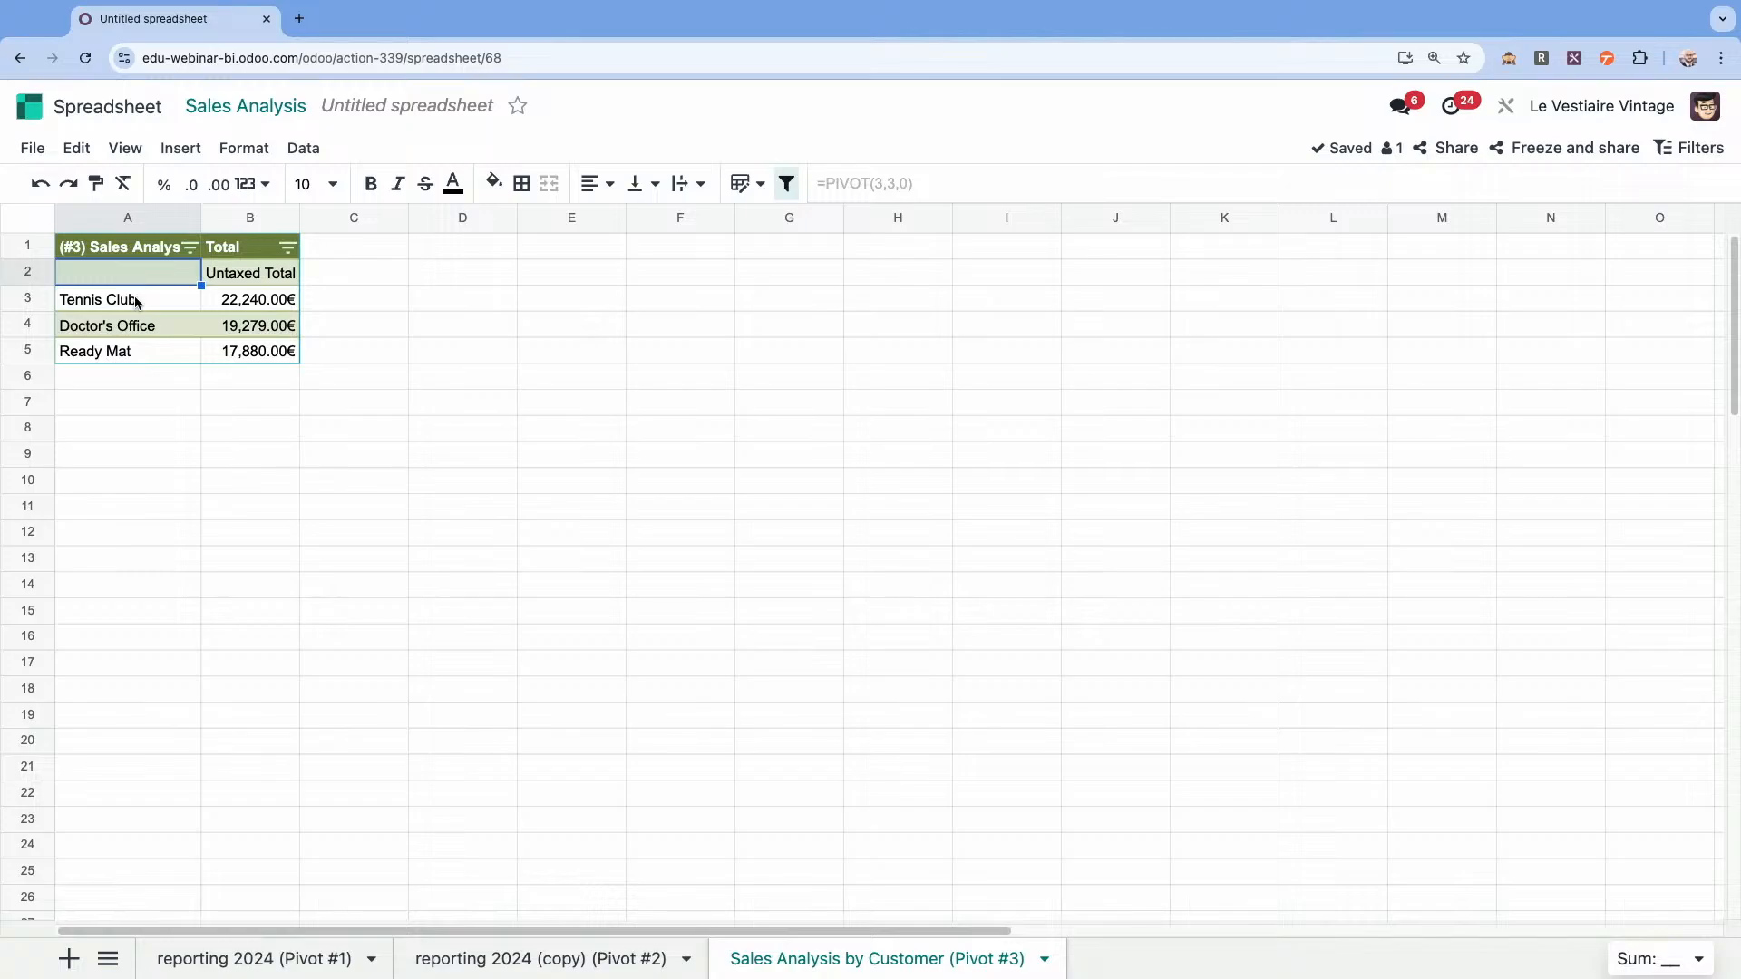
Enable the First column style option for the top-three customer table and leave the table settings.
{"action": "left_click", "coordinate": [136, 302]}
{"action": "right_click", "coordinate": [136, 302]}
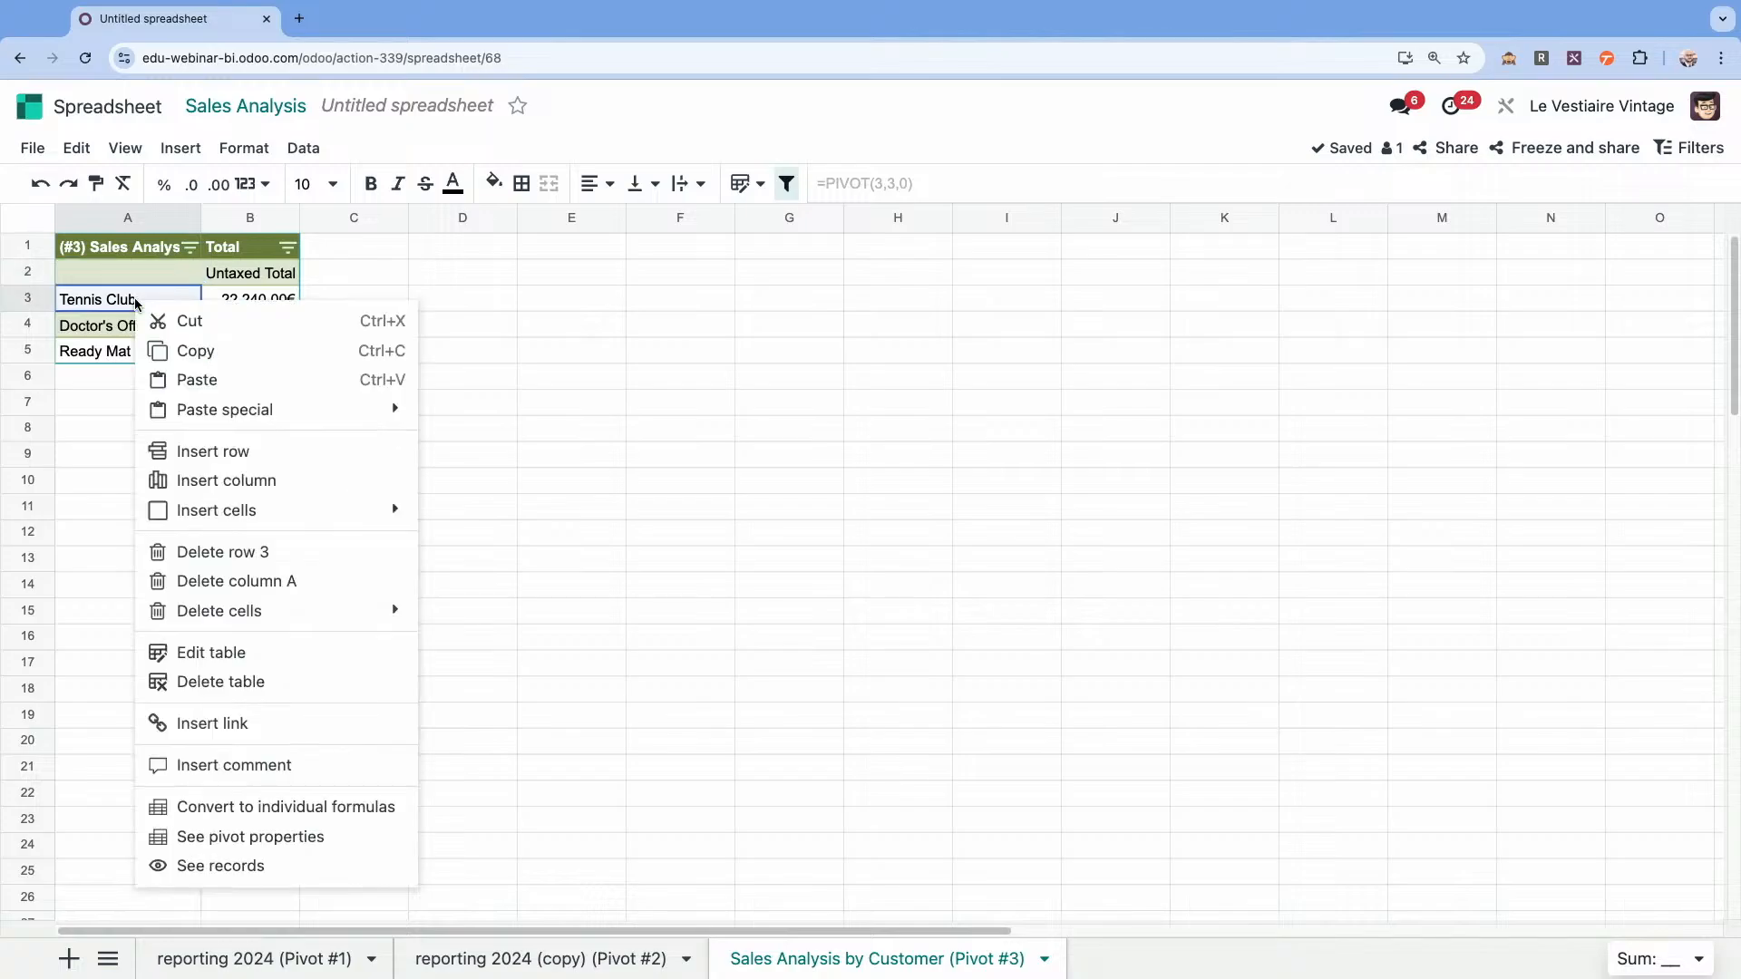
{"action": "left_click", "coordinate": [250, 653]}
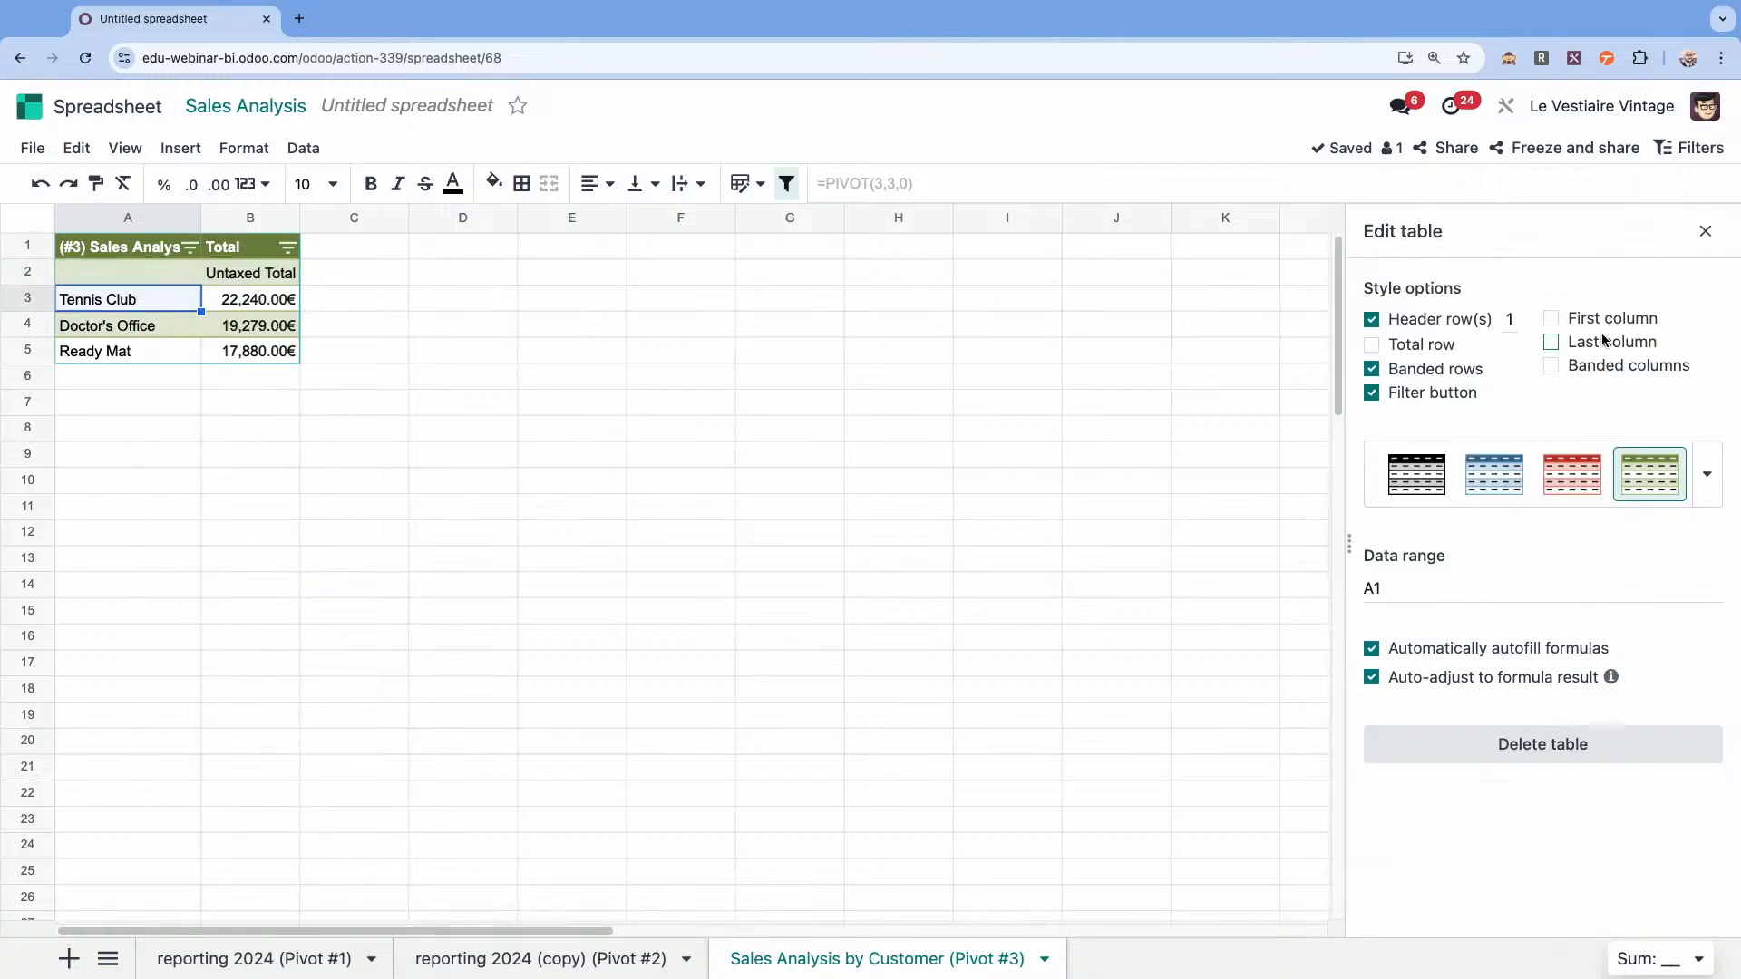
{"action": "left_click", "coordinate": [1552, 319]}
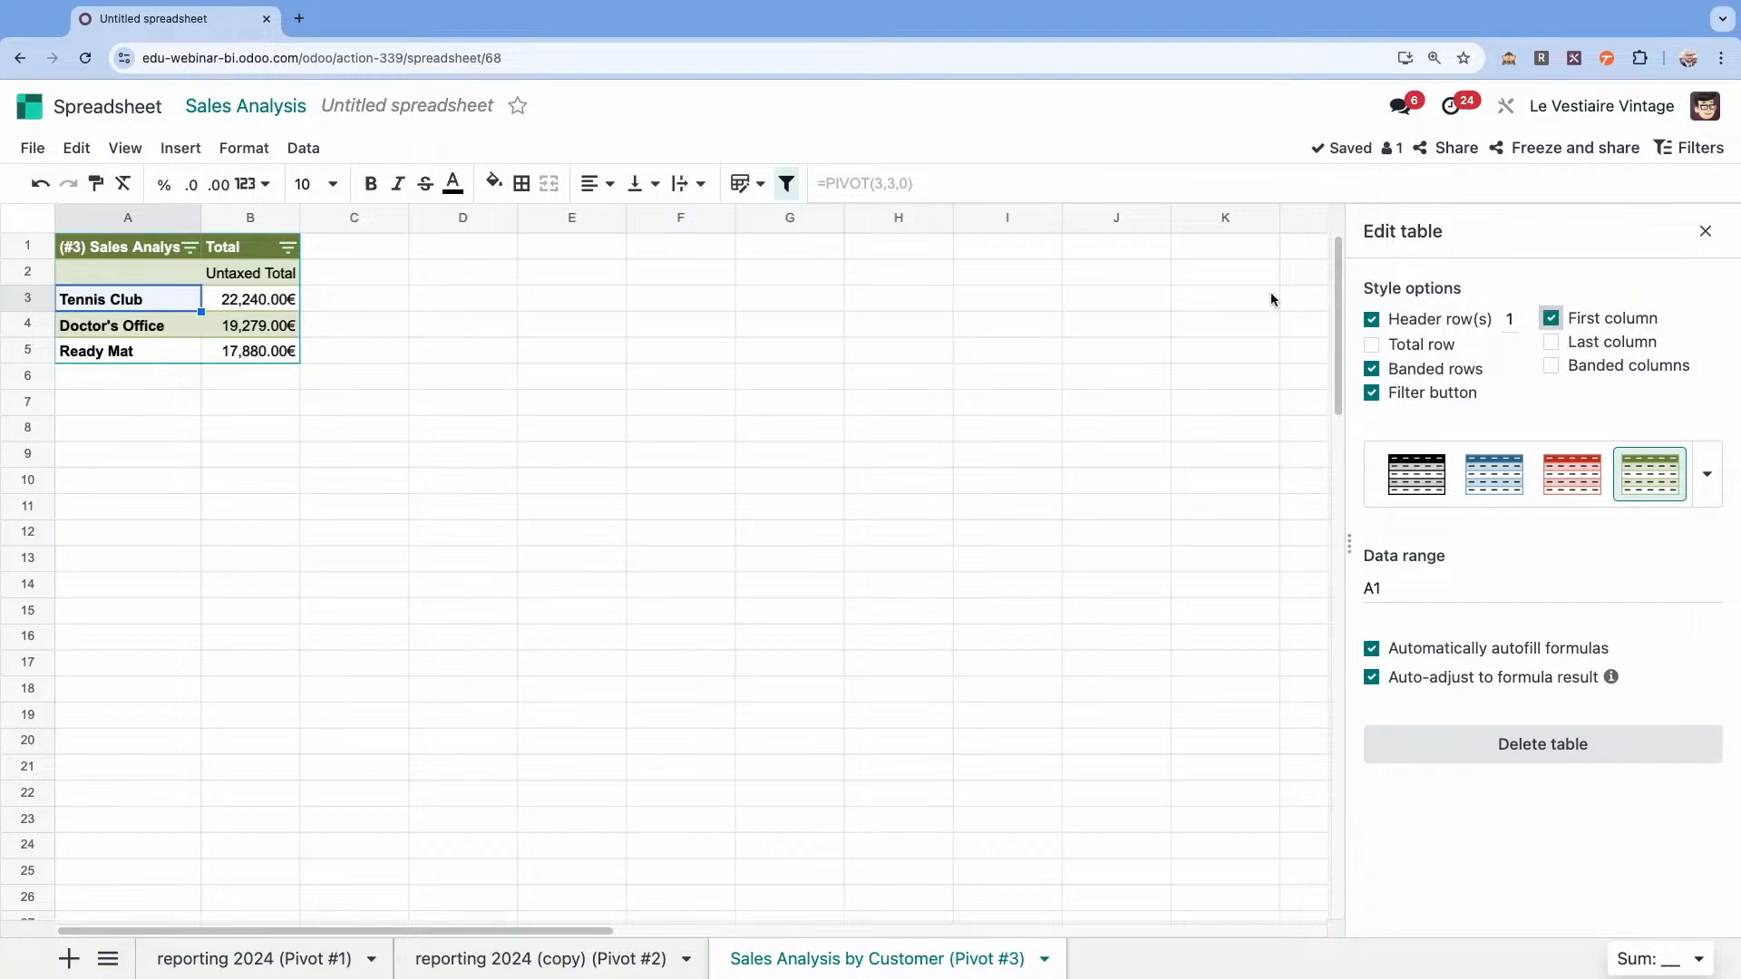
{"action": "left_click", "coordinate": [1097, 308]}
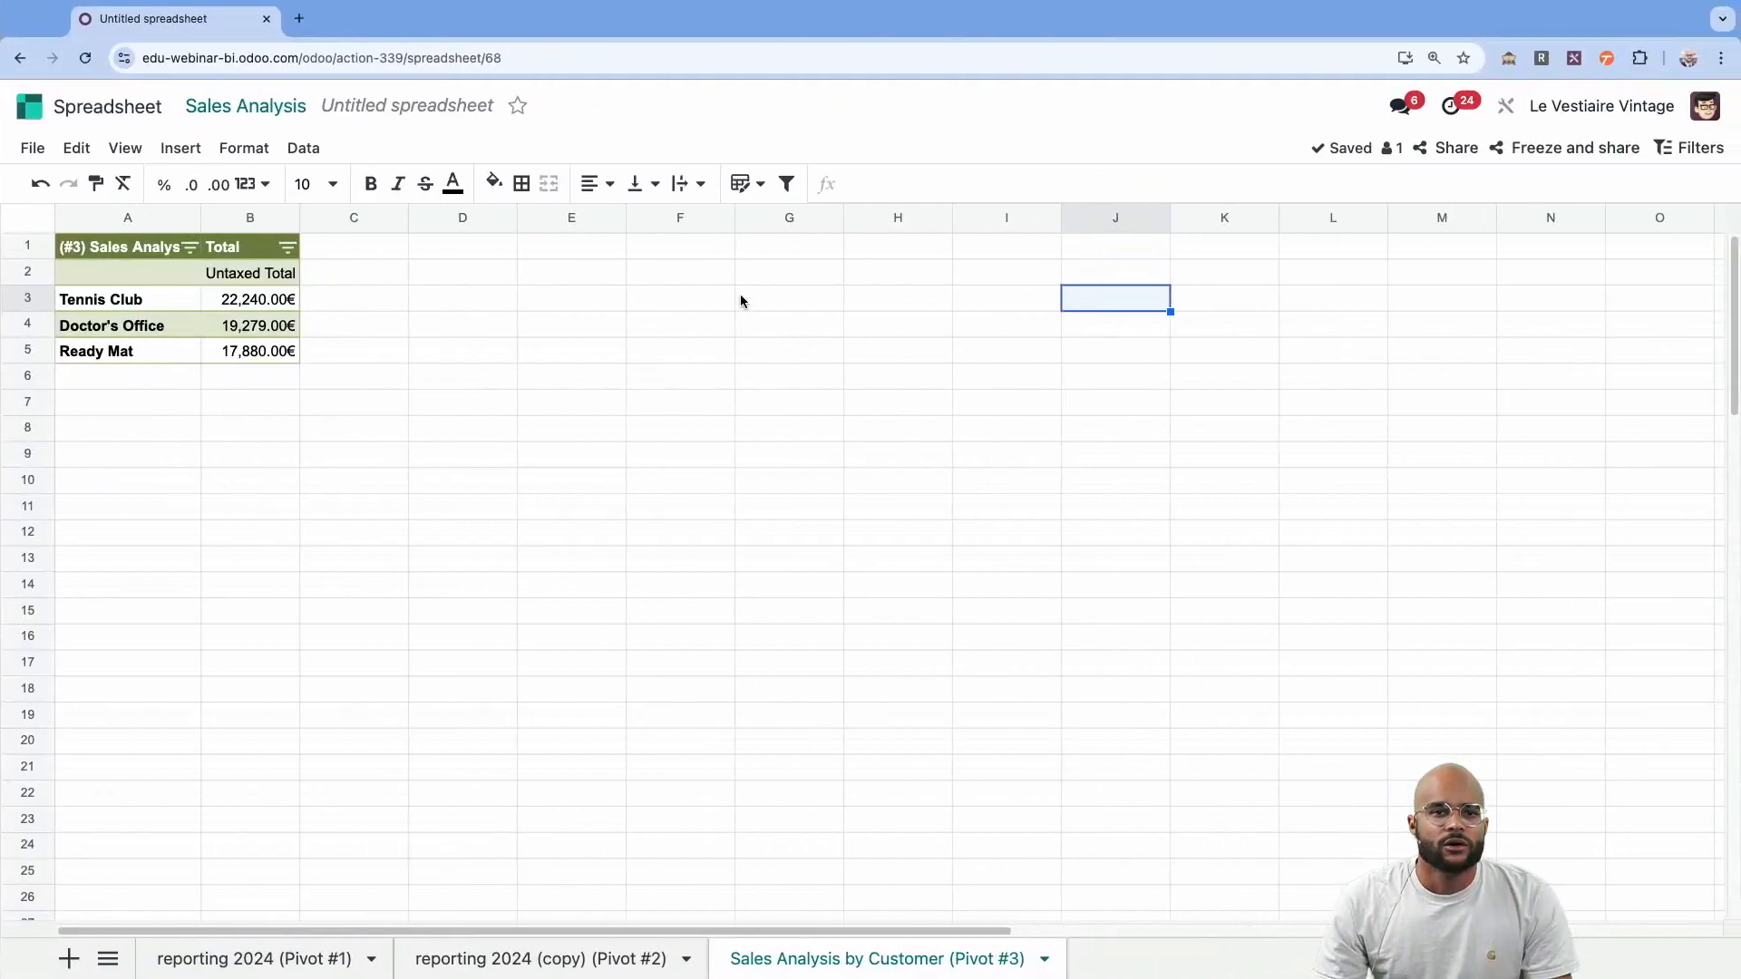
{"action": "left_click", "coordinate": [742, 299]}
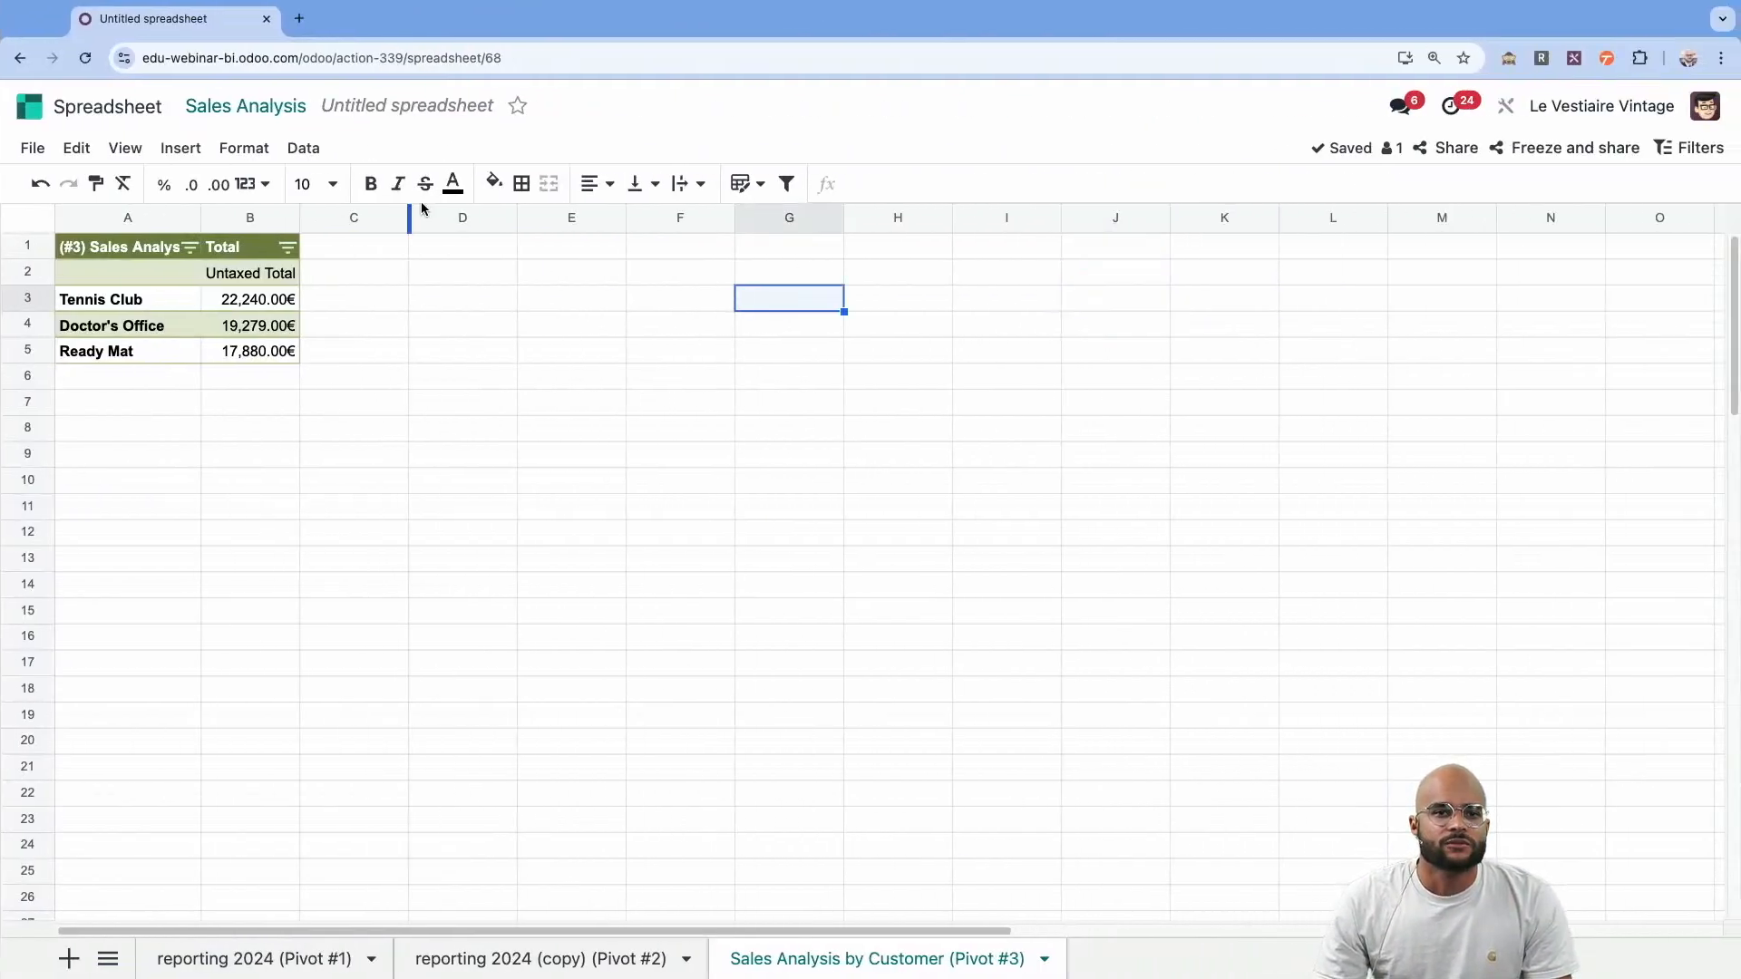
Return to the Sales Analysis pivot, collapse the customer grouping and check which custom group fields its rows offer.
{"action": "left_click", "coordinate": [250, 107]}
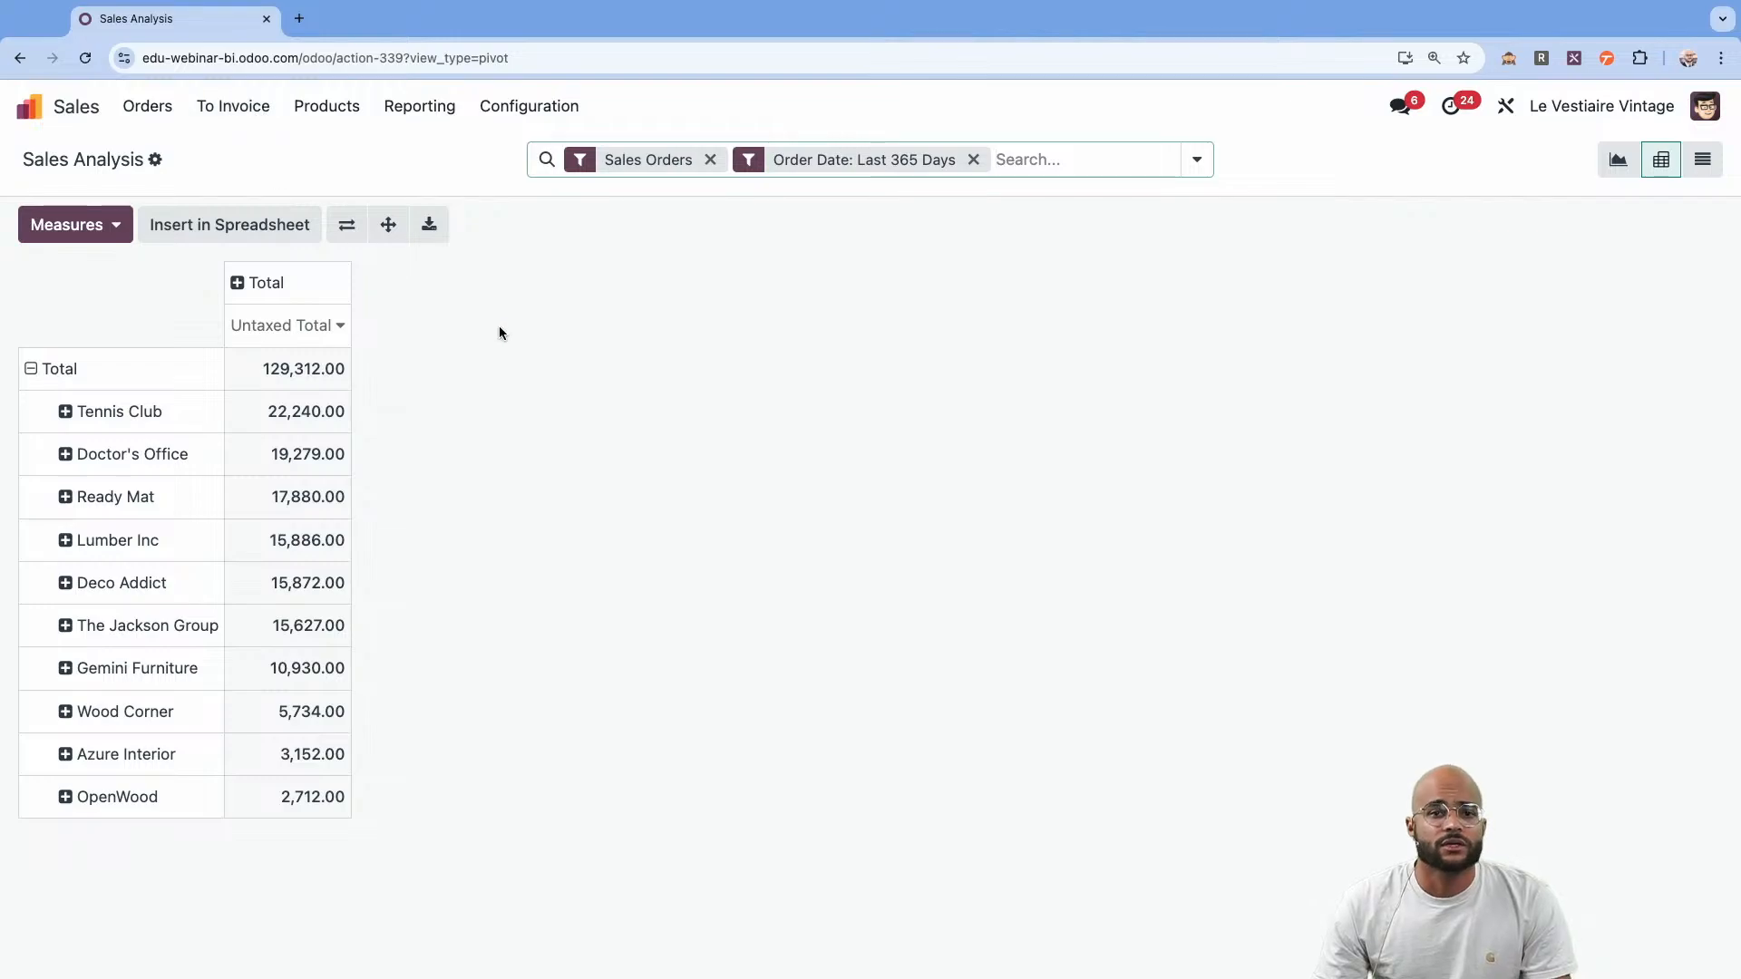
{"action": "left_click", "coordinate": [82, 374]}
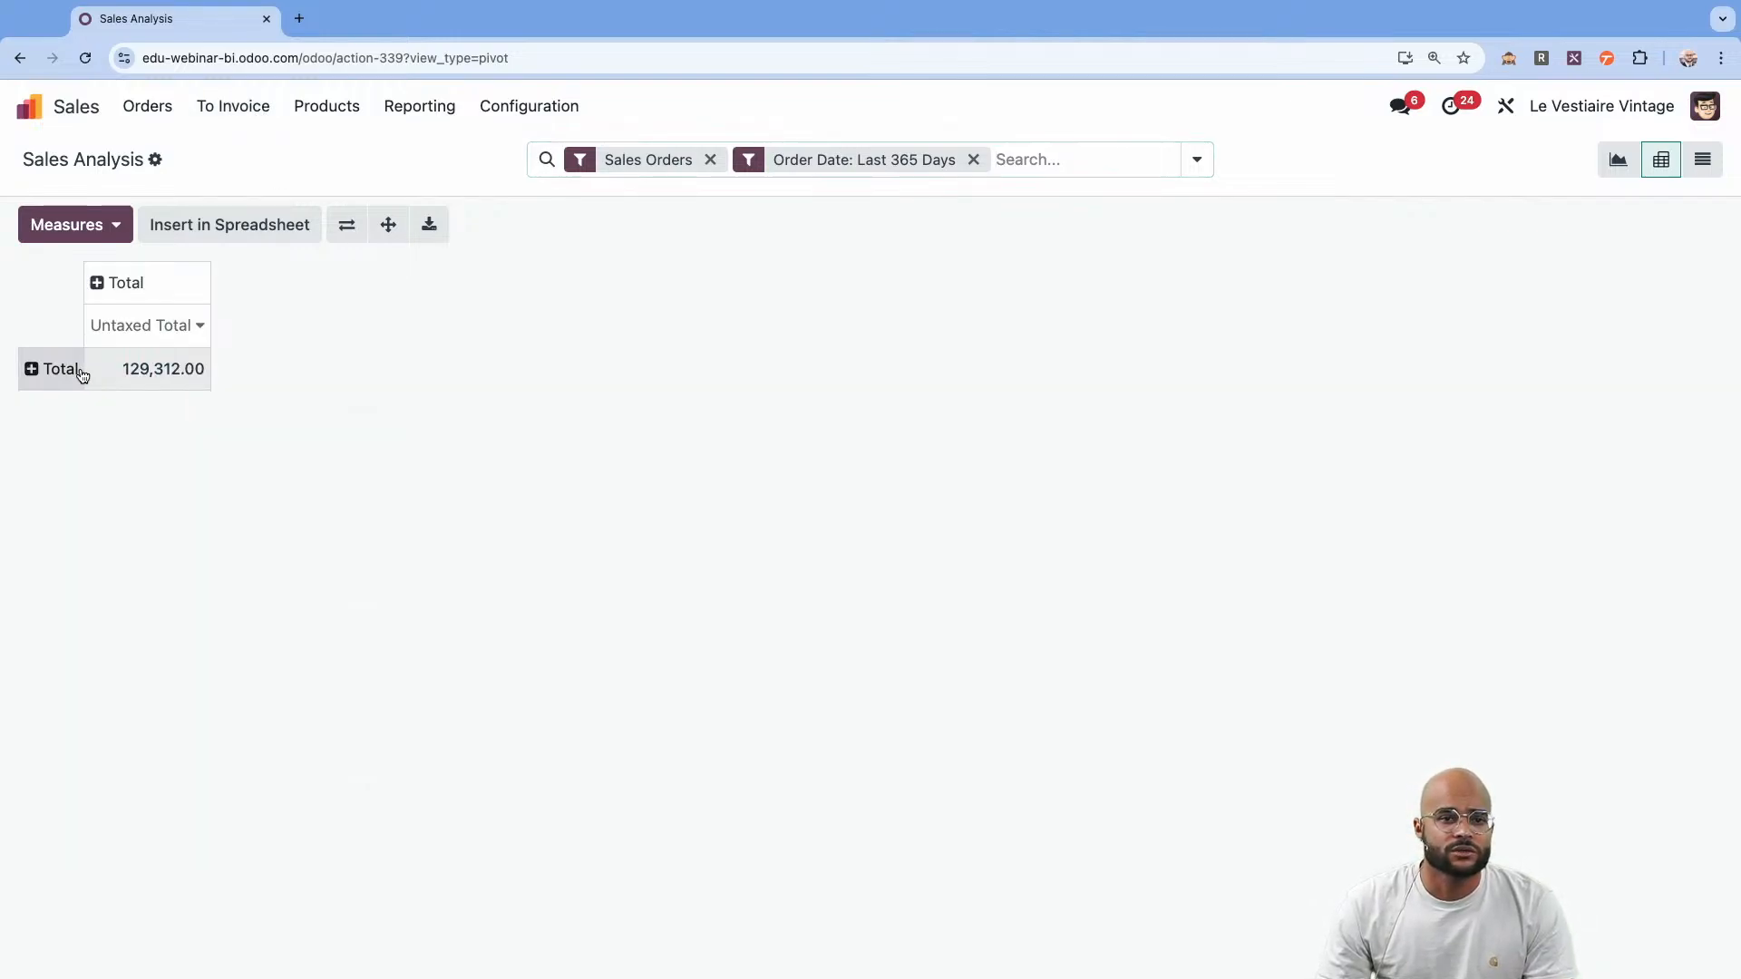
{"action": "left_click", "coordinate": [40, 372]}
{"action": "left_click", "coordinate": [85, 788]}
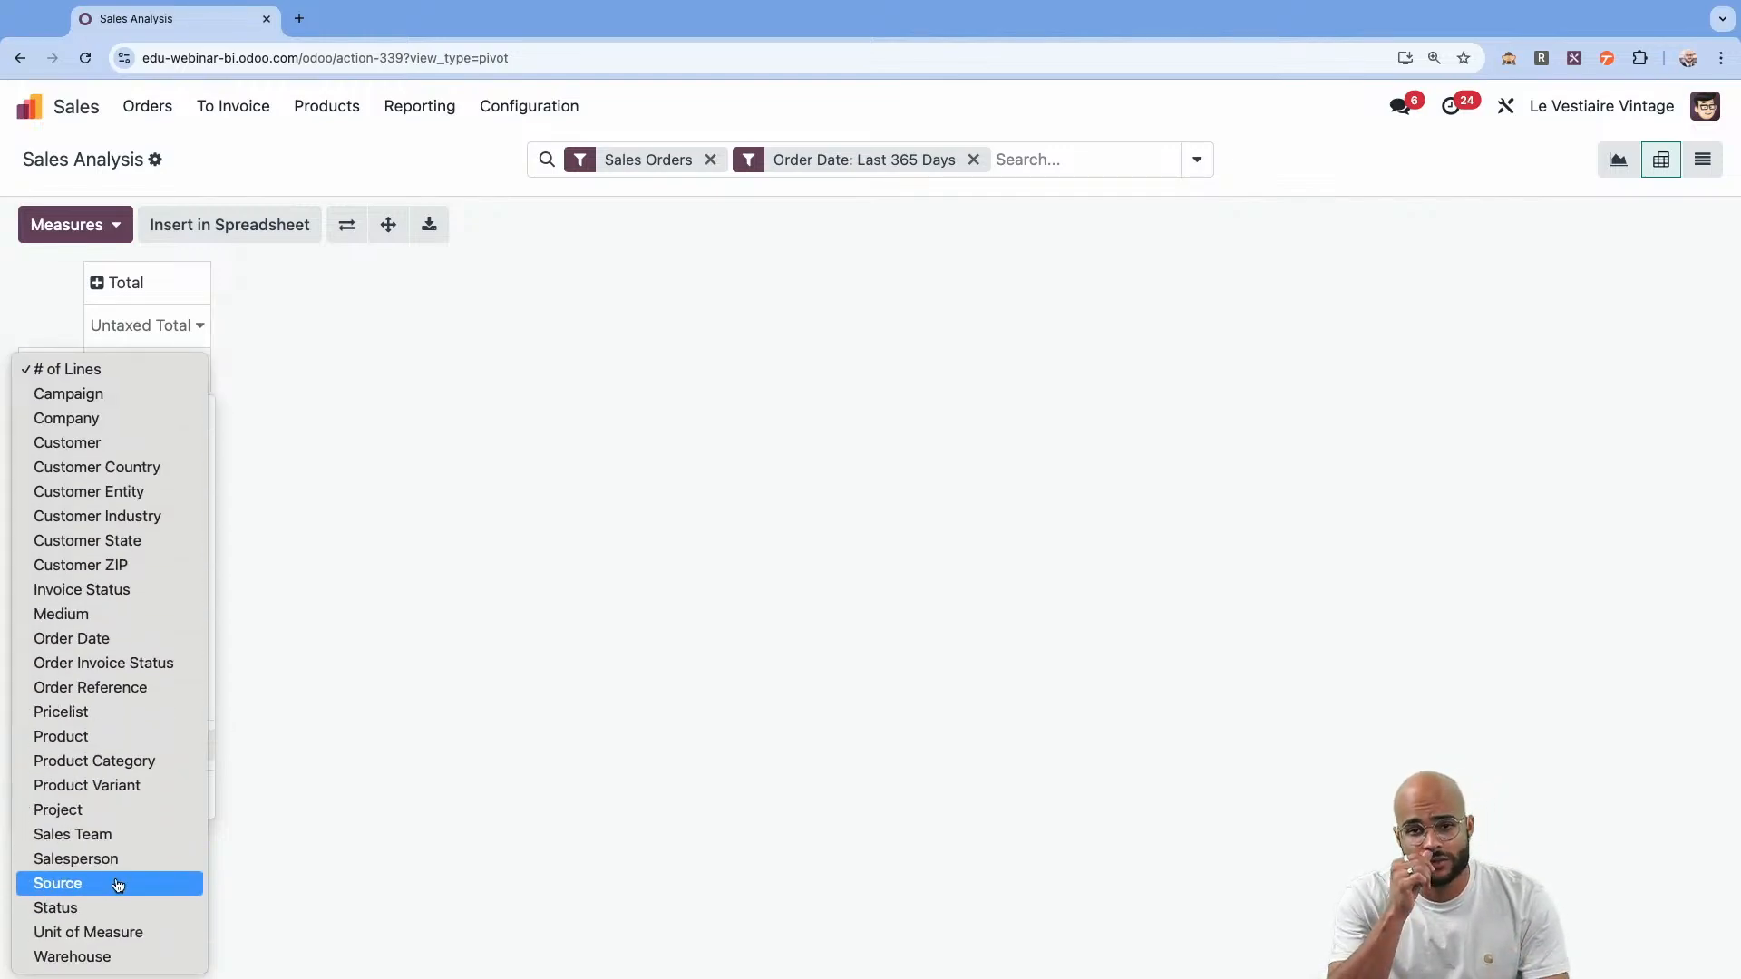
{"action": "left_click", "coordinate": [432, 586]}
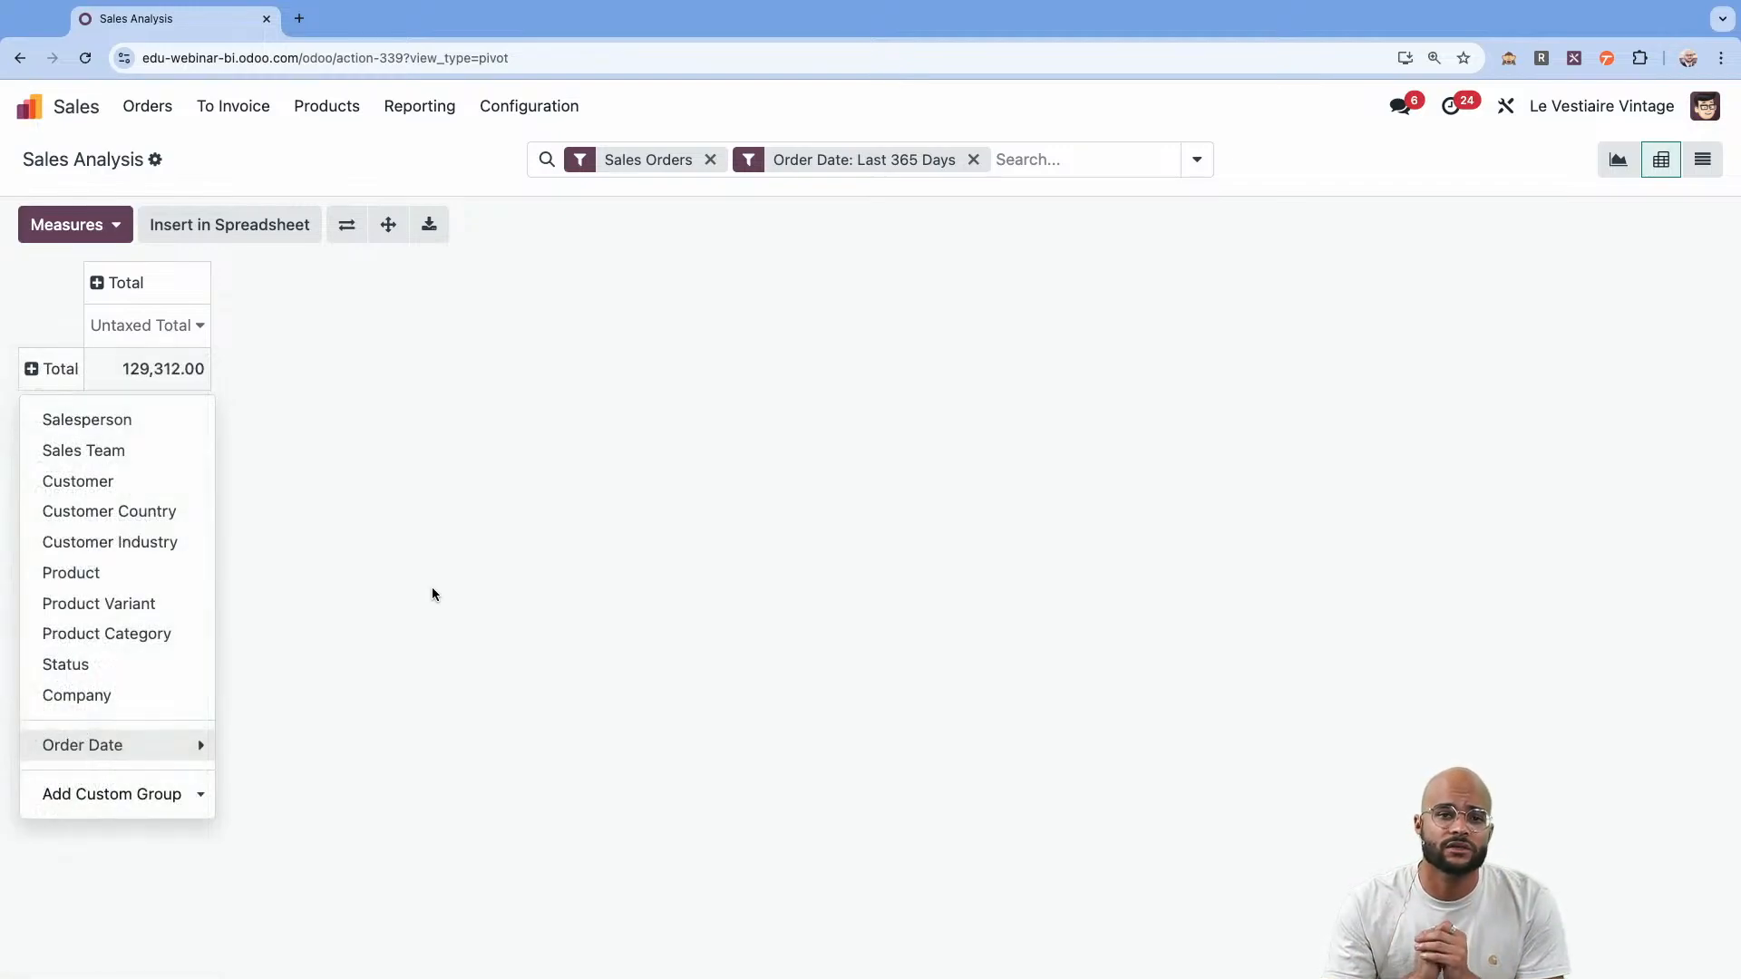
{"action": "left_click", "coordinate": [455, 514]}
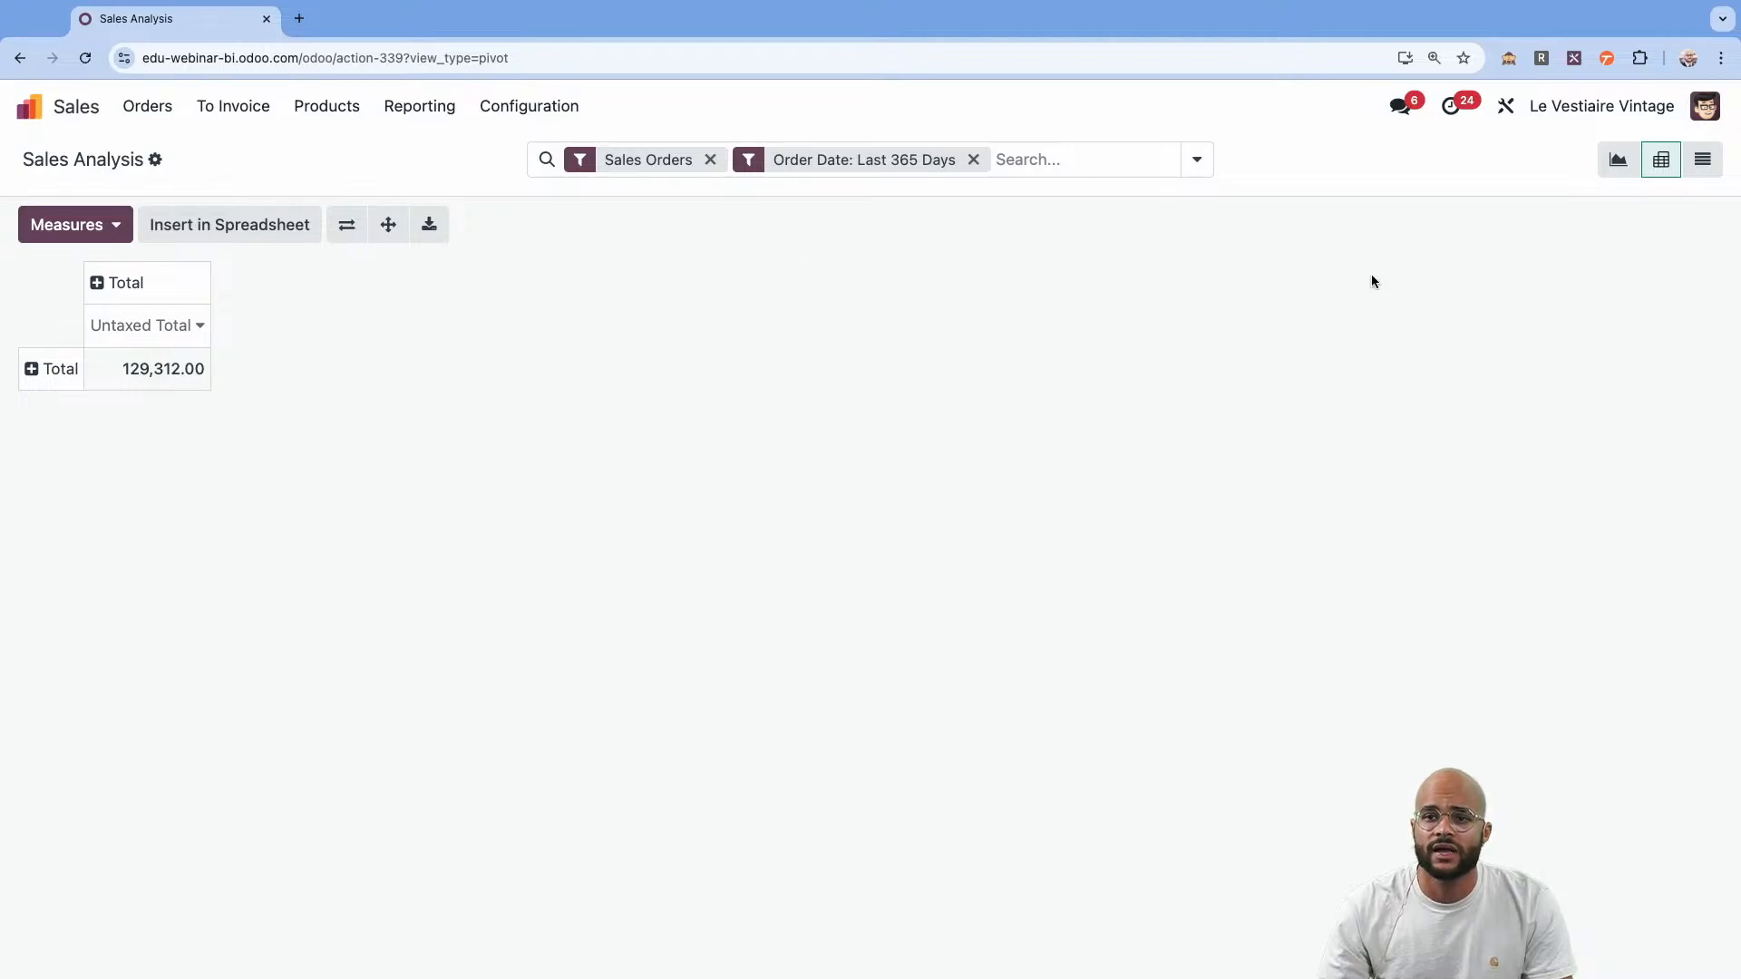
Open the Sales app's menu editor in Studio and start a new menu named "Sales order lines".
{"action": "left_click", "coordinate": [1505, 111]}
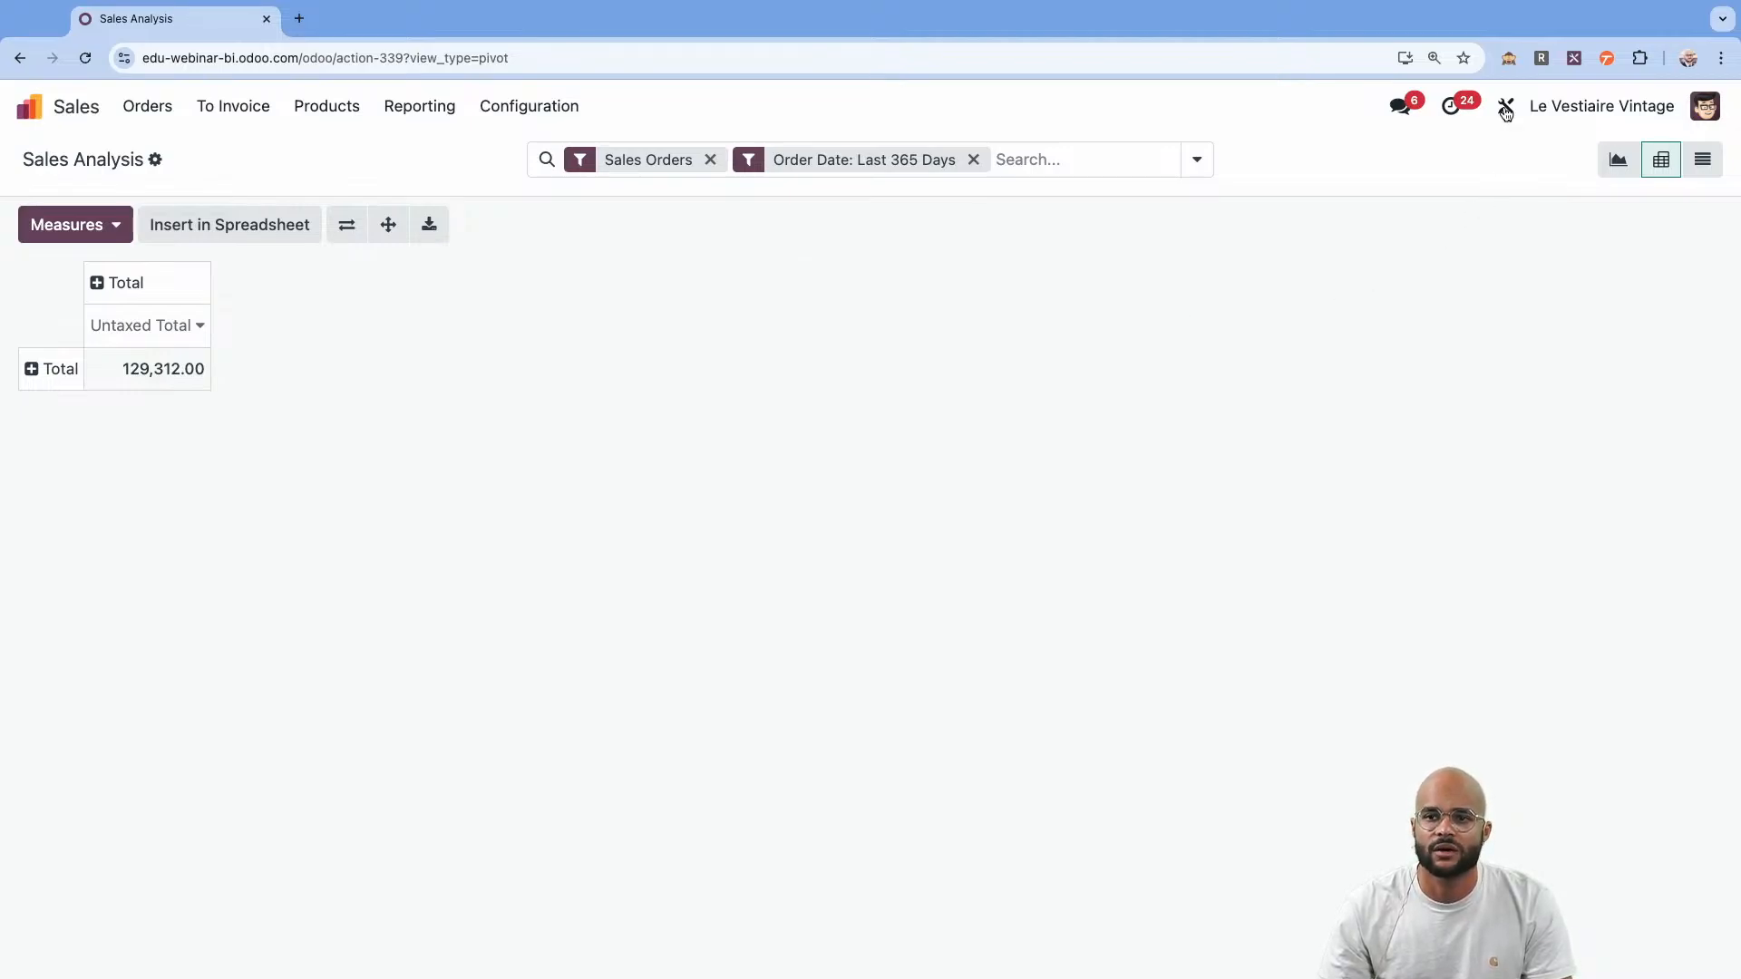
{"action": "left_click", "coordinate": [1500, 109]}
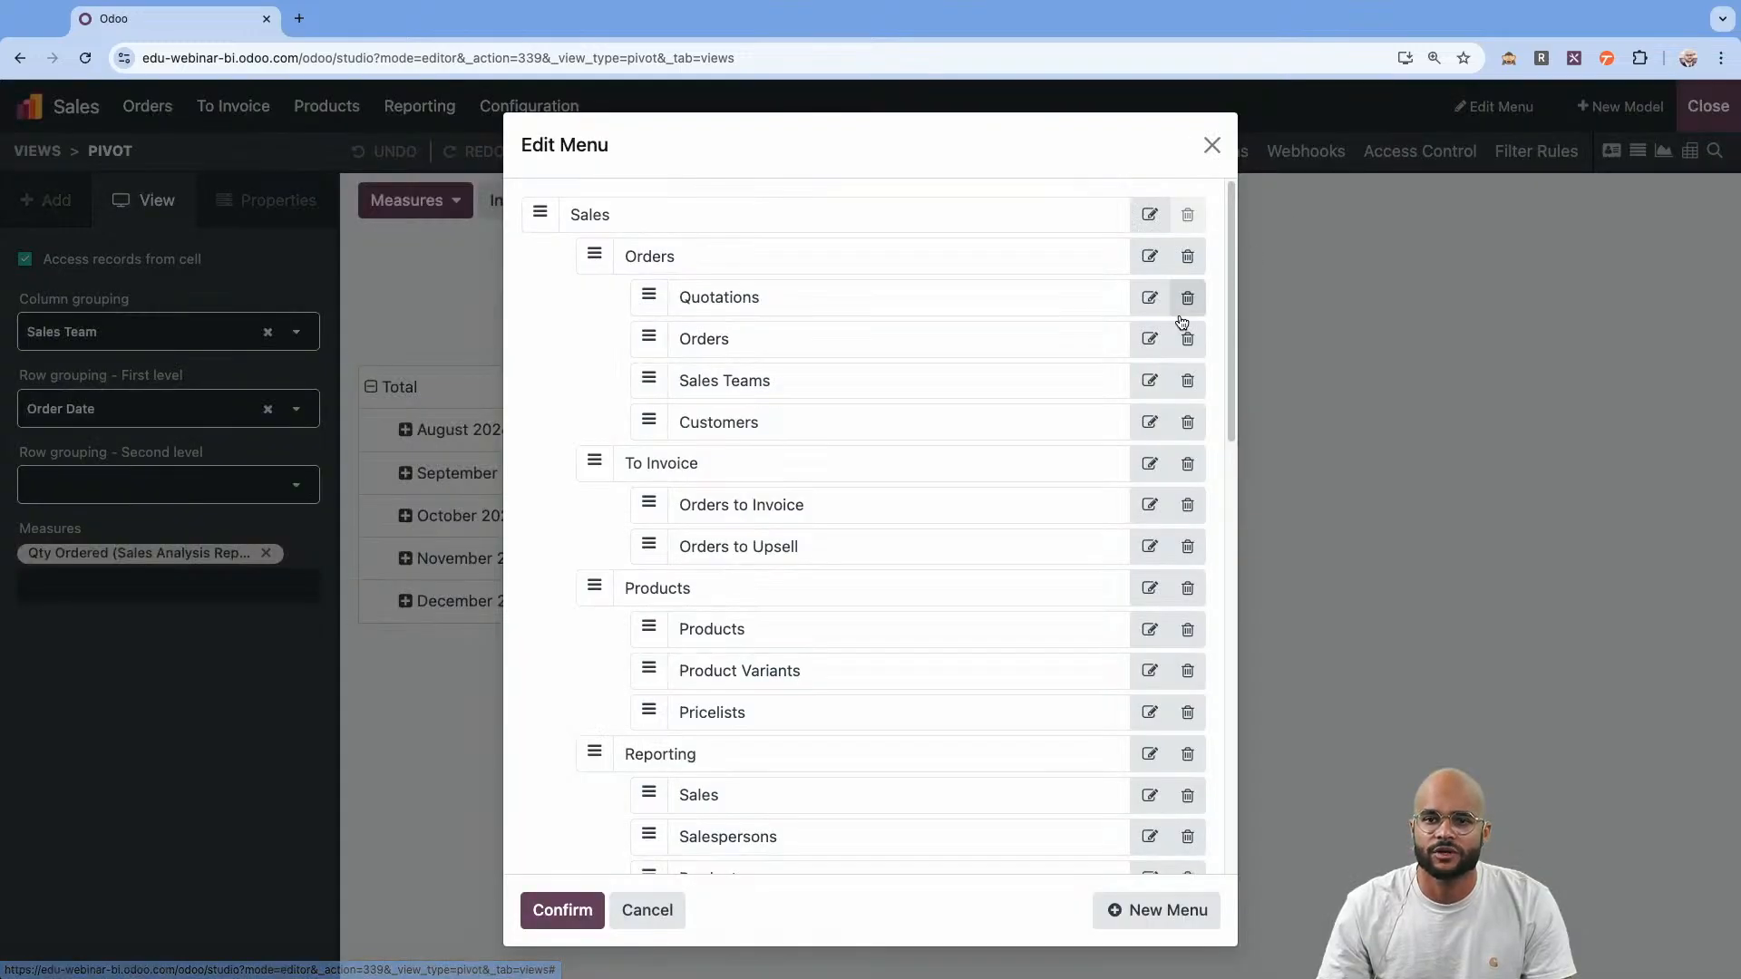
{"action": "left_click", "coordinate": [1154, 912]}
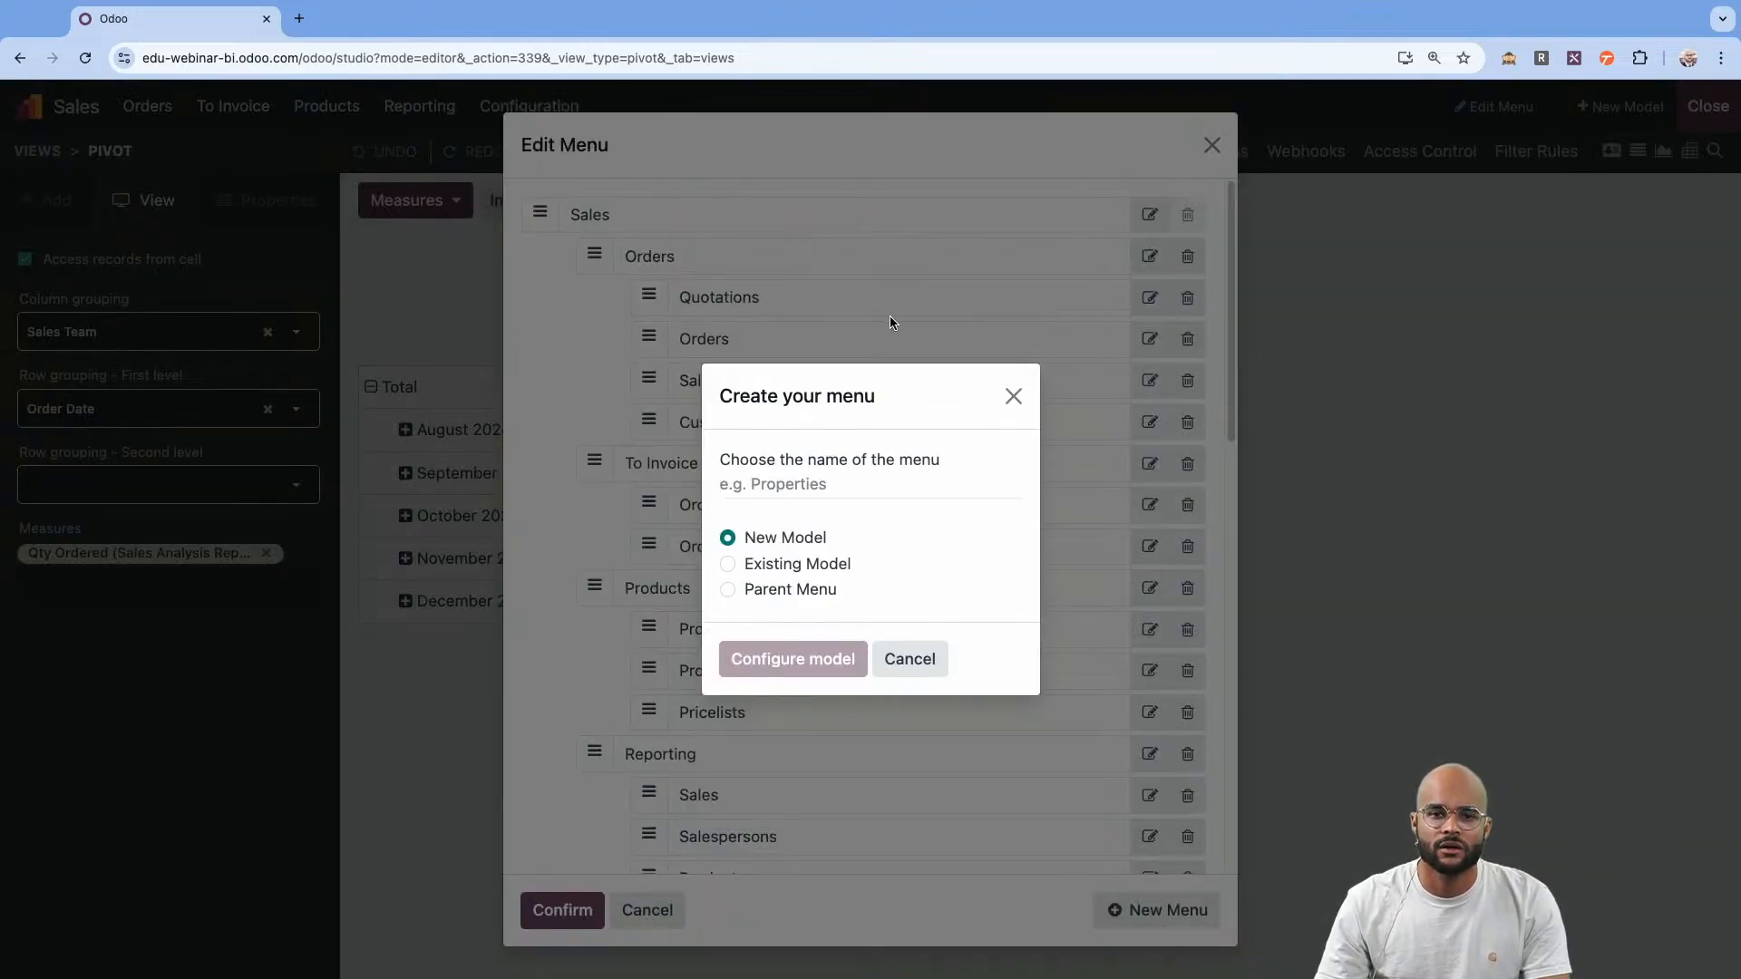
{"action": "type", "text": "Sales o"}
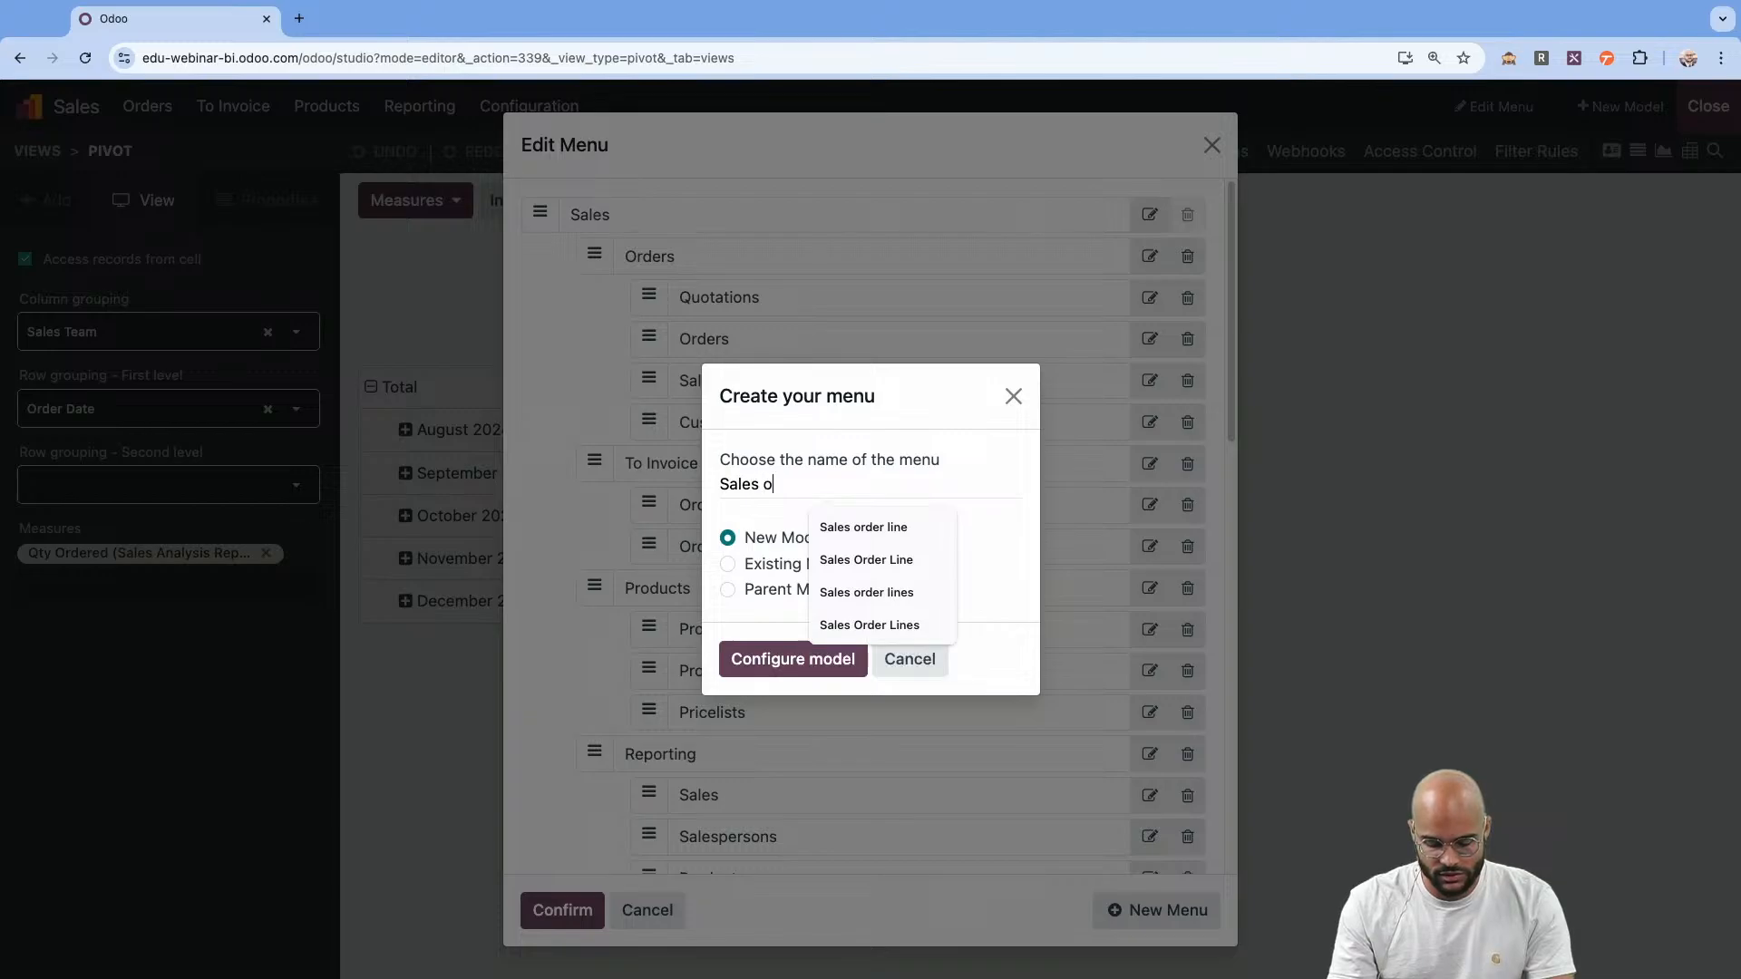
{"action": "type", "text": "rder lines"}
Link the new menu to the existing model Sales Order Line and create it.
{"action": "left_click", "coordinate": [737, 564]}
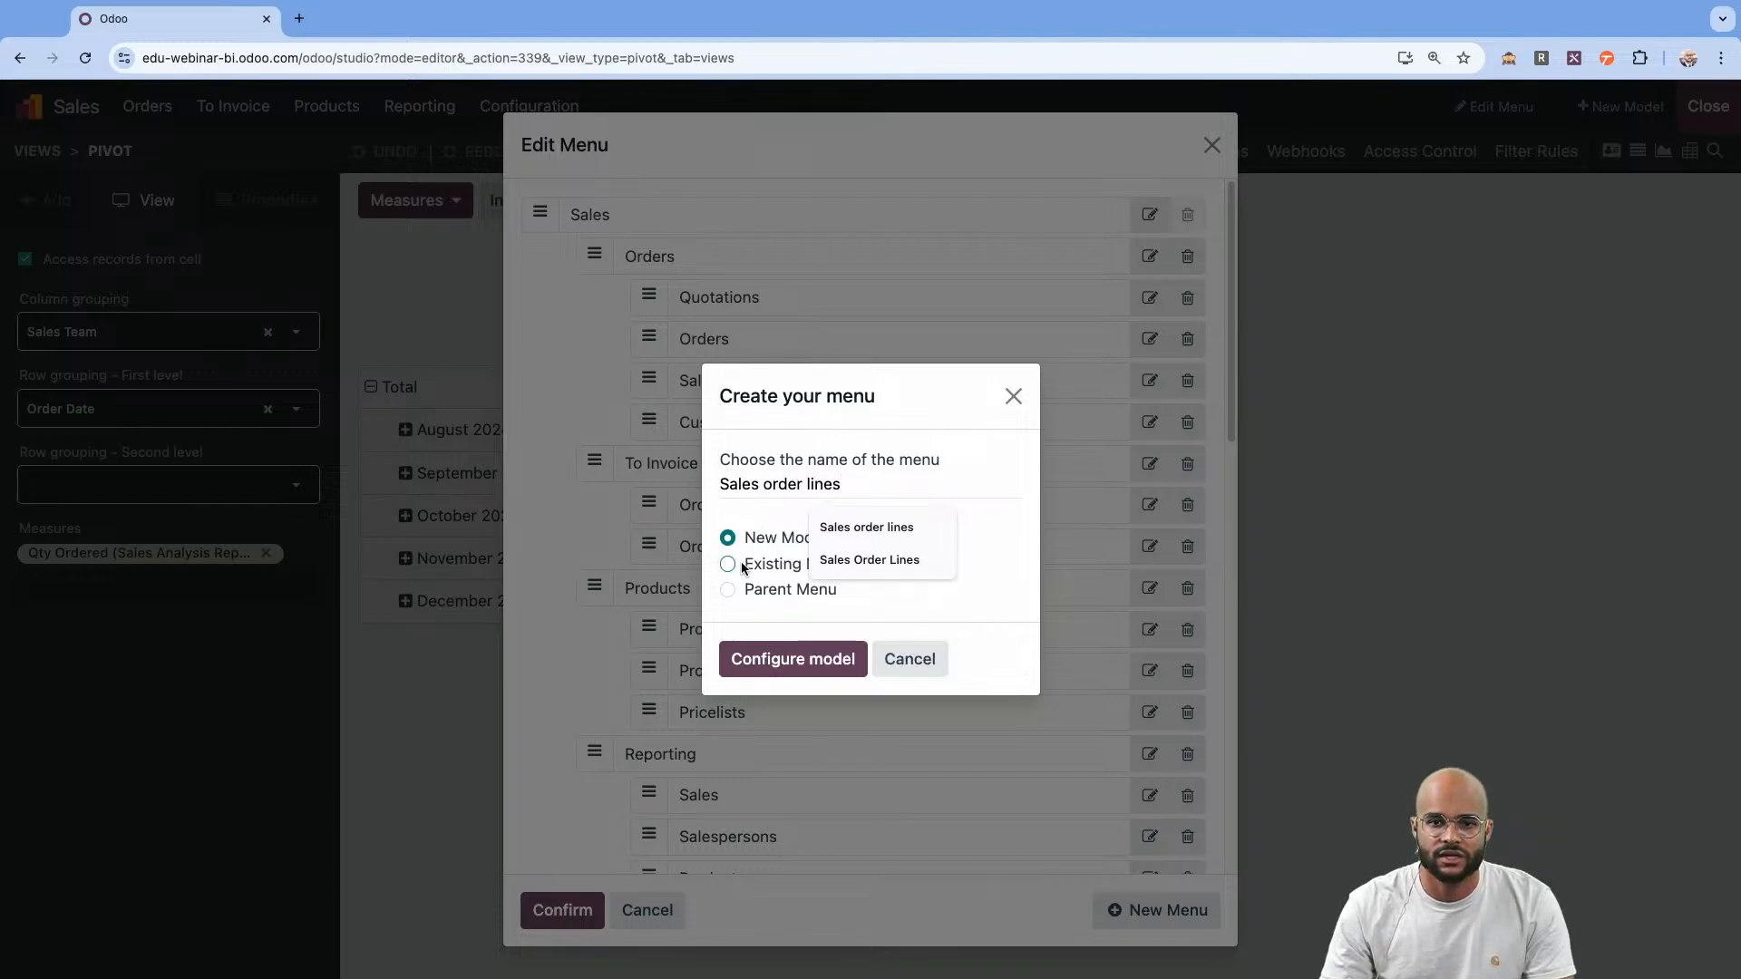
{"action": "left_click", "coordinate": [768, 635]}
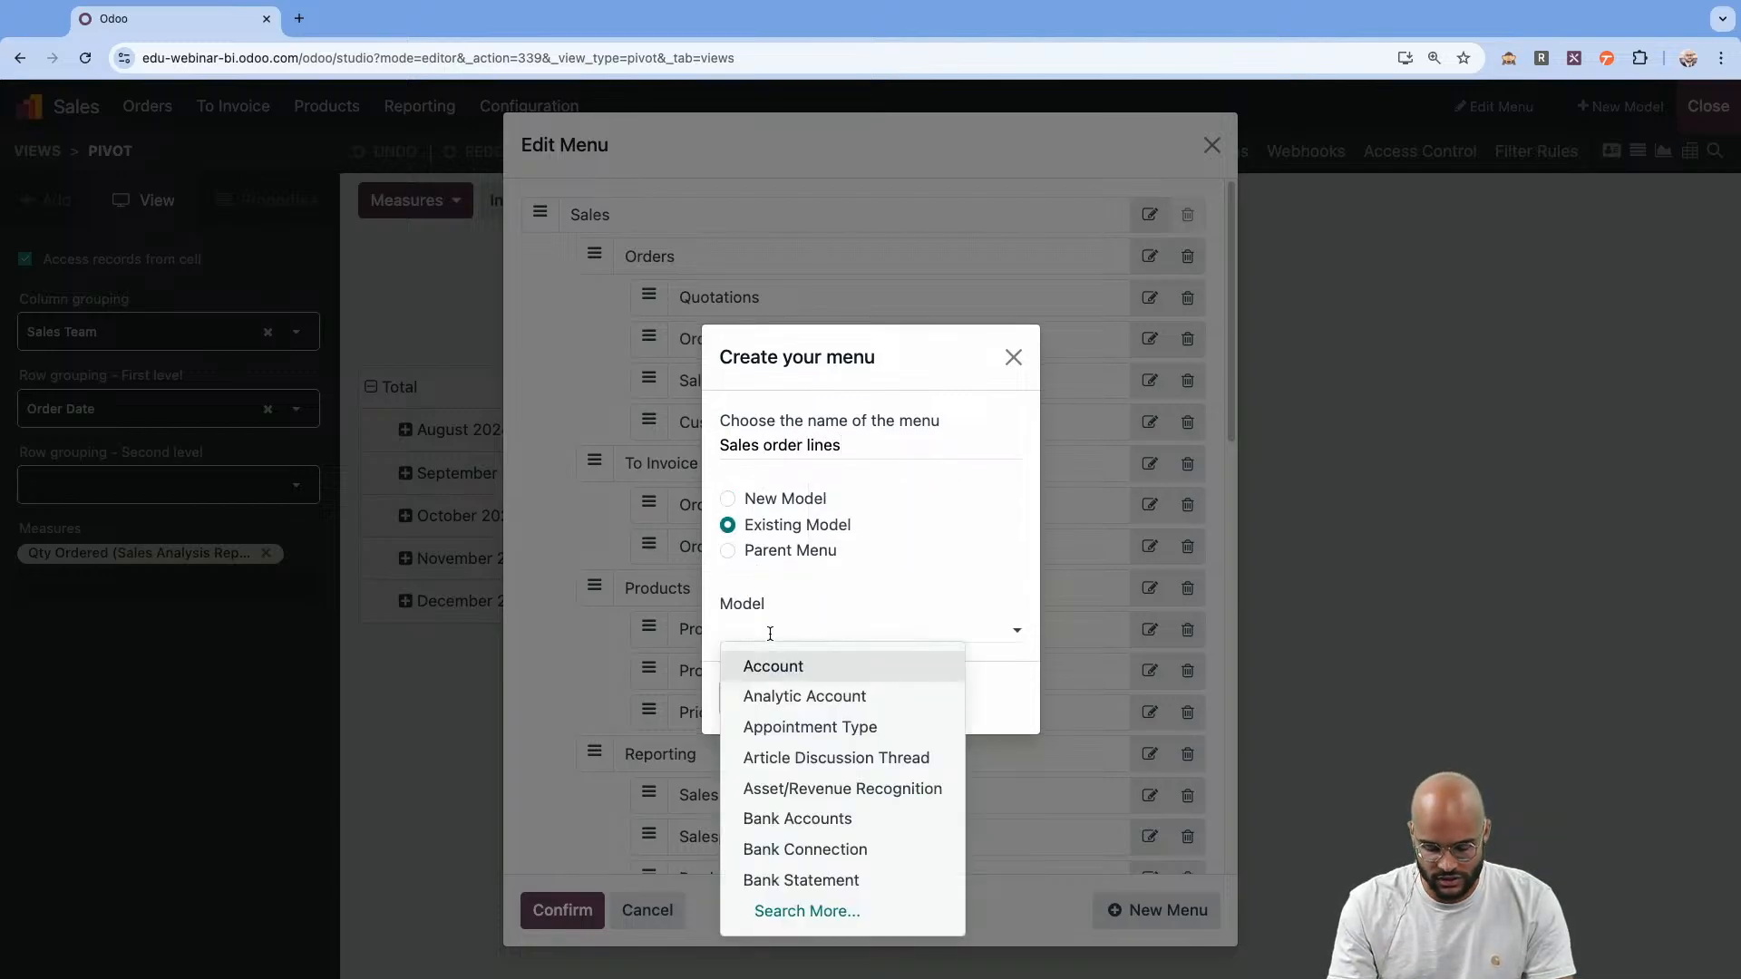
{"action": "type", "text": "sales order"}
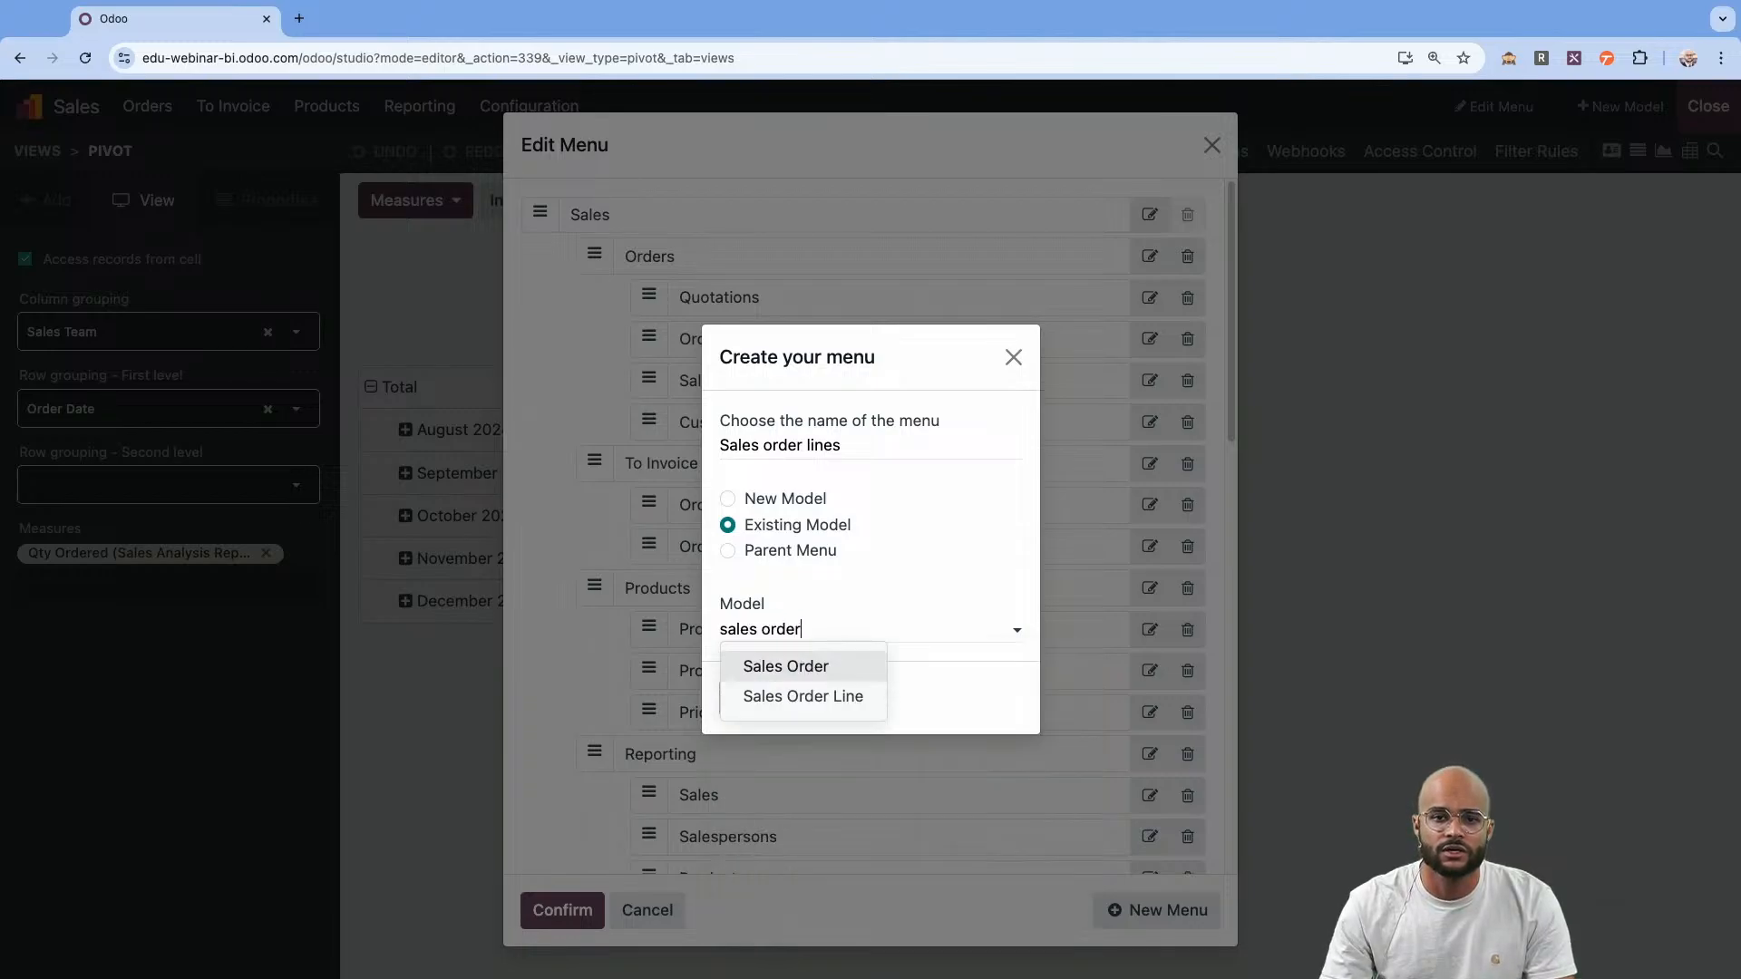
{"action": "left_click", "coordinate": [763, 695]}
{"action": "left_click", "coordinate": [766, 712]}
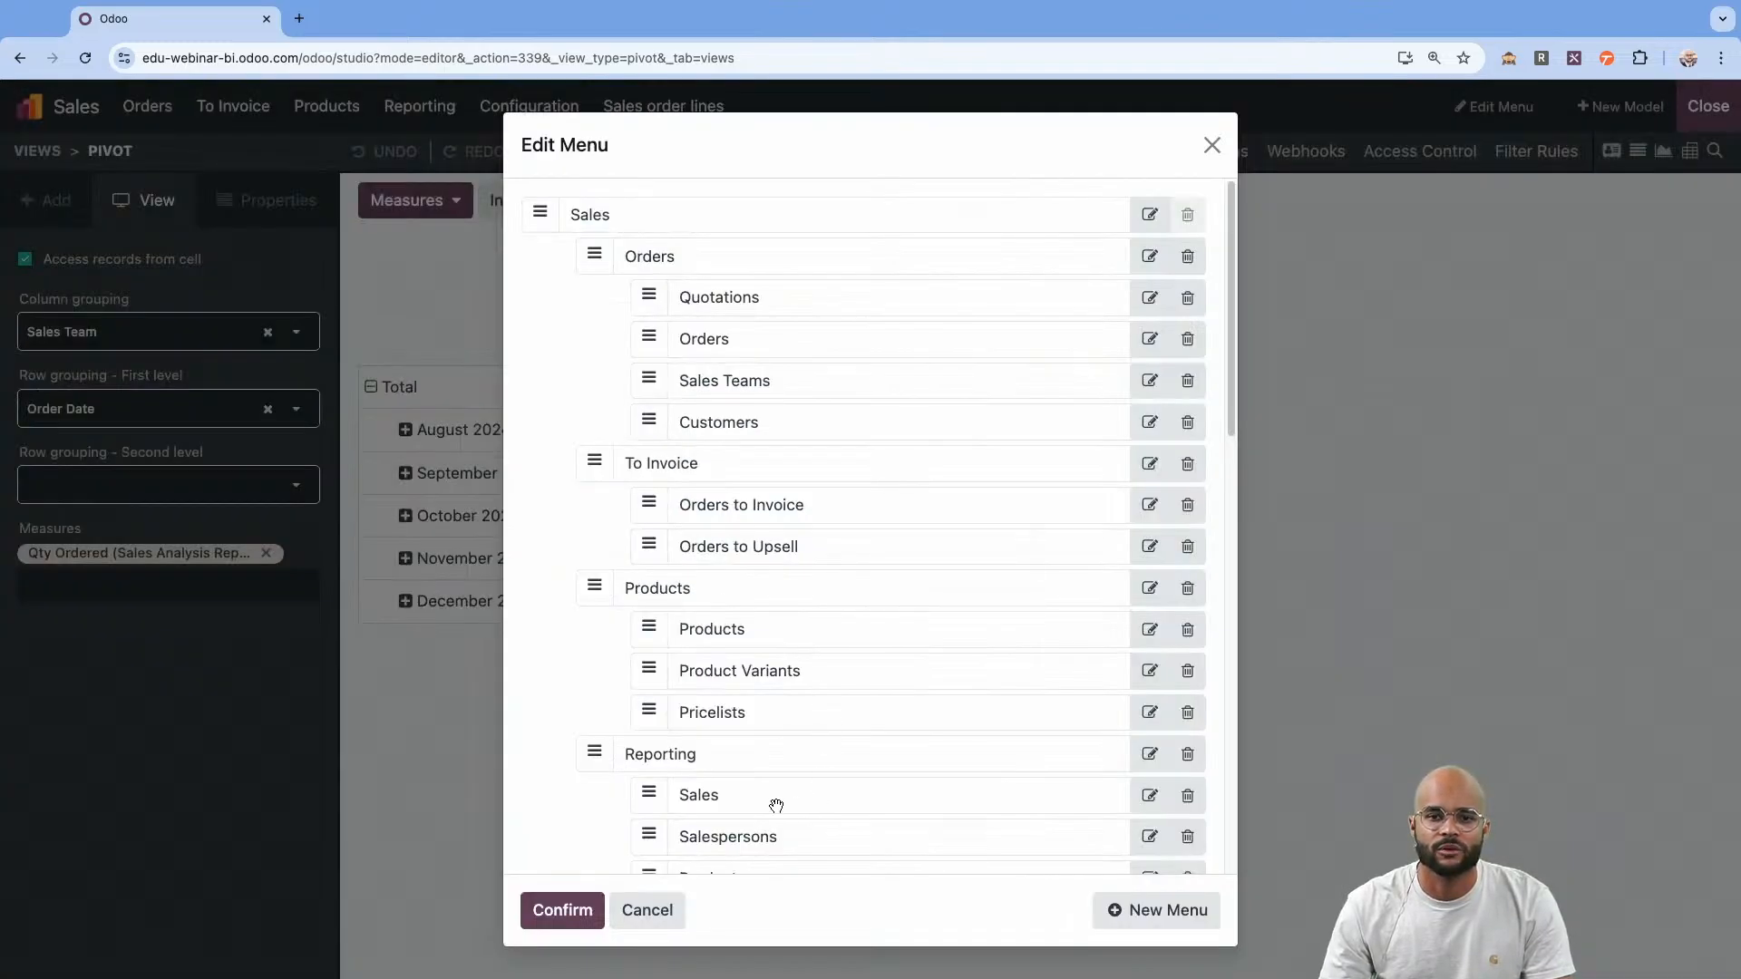
Confirm the menu changes, leave Studio and open the new Sales order lines menu as a list.
{"action": "left_click", "coordinate": [562, 909]}
{"action": "left_click", "coordinate": [1706, 107]}
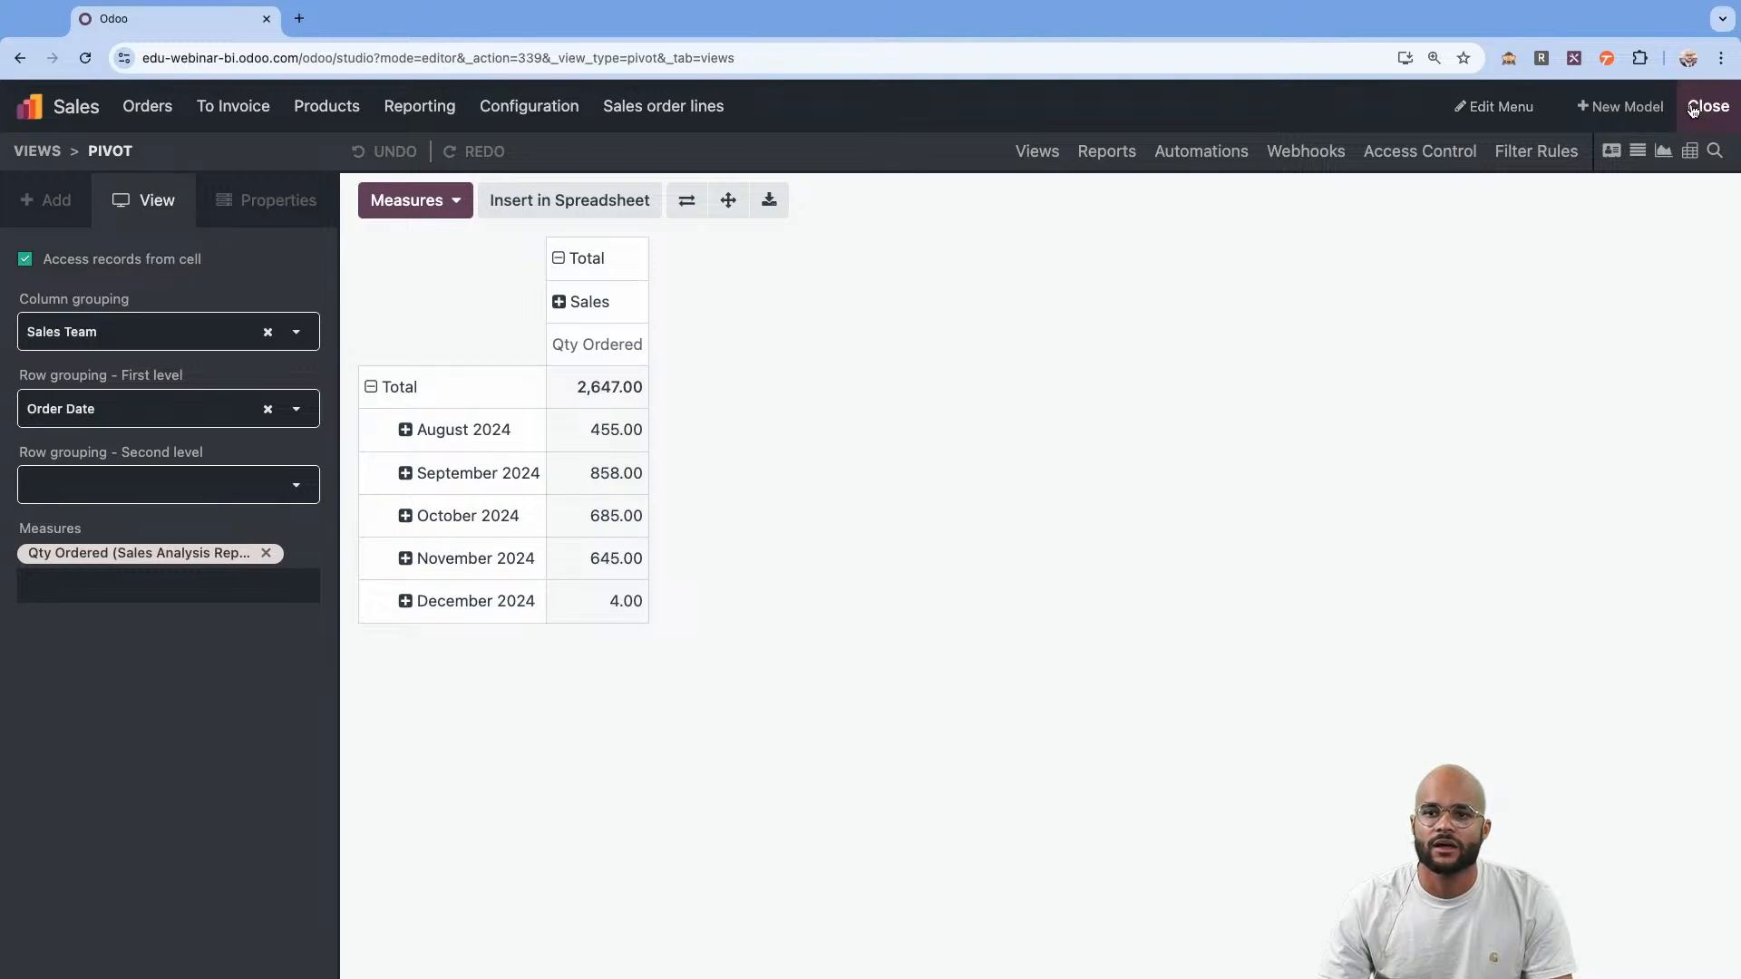
{"action": "left_click", "coordinate": [671, 108]}
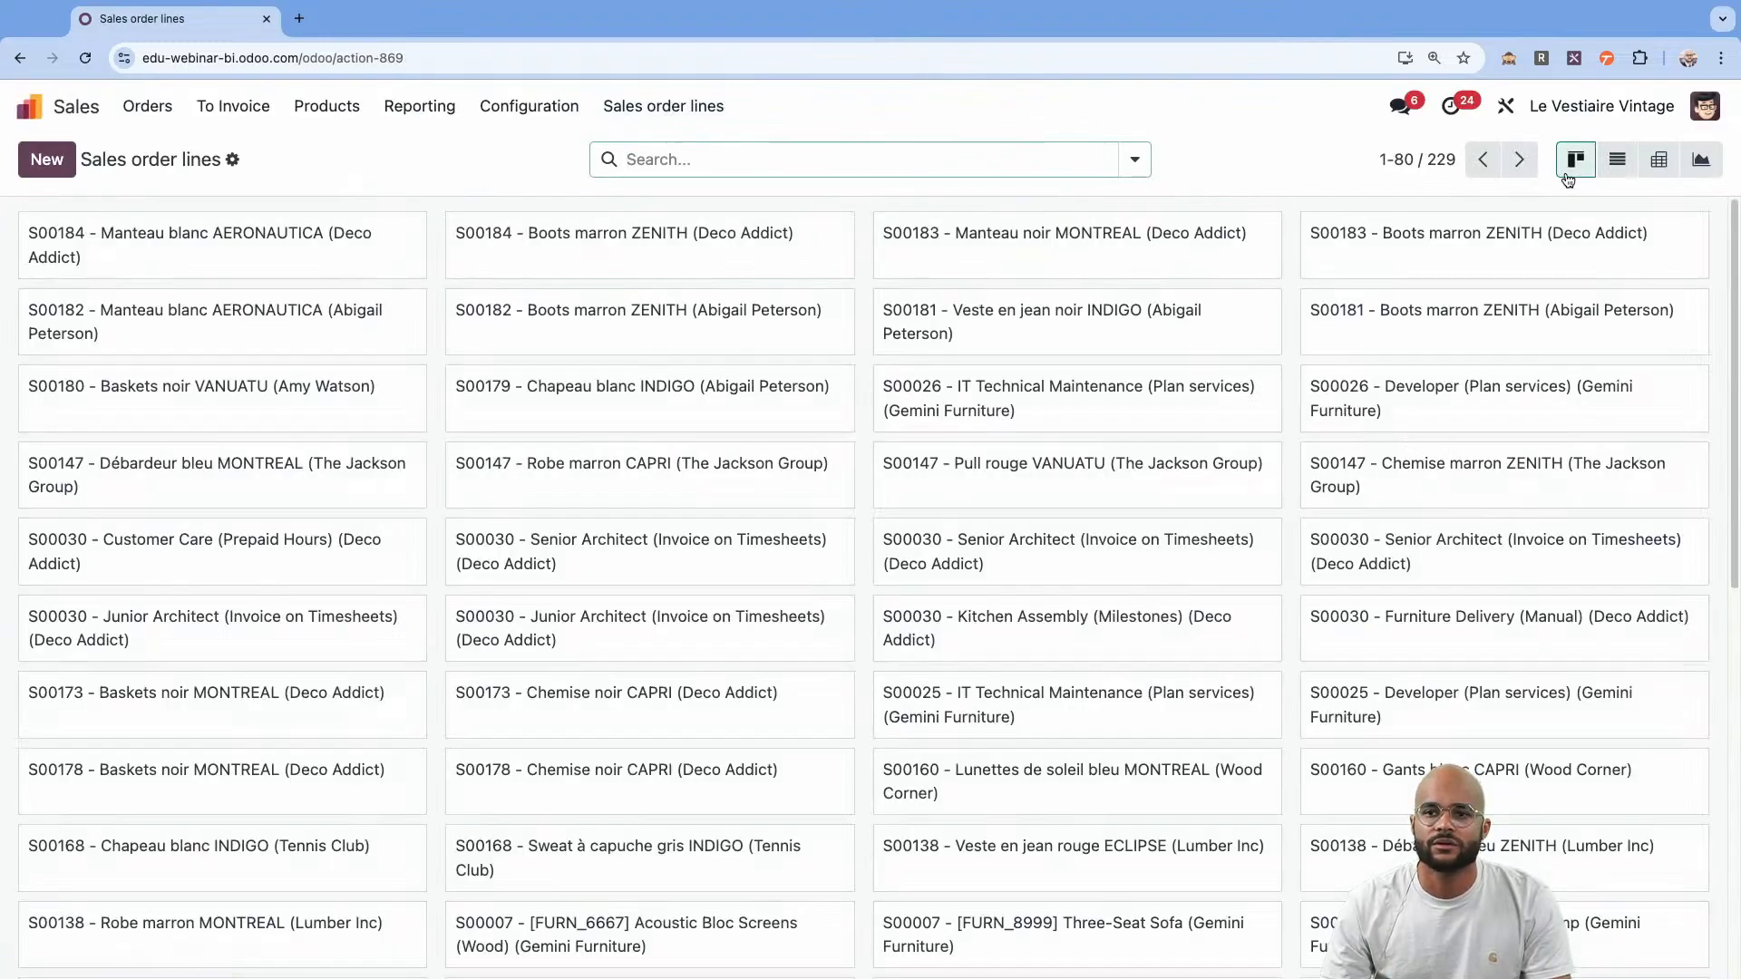
{"action": "left_click", "coordinate": [1616, 159]}
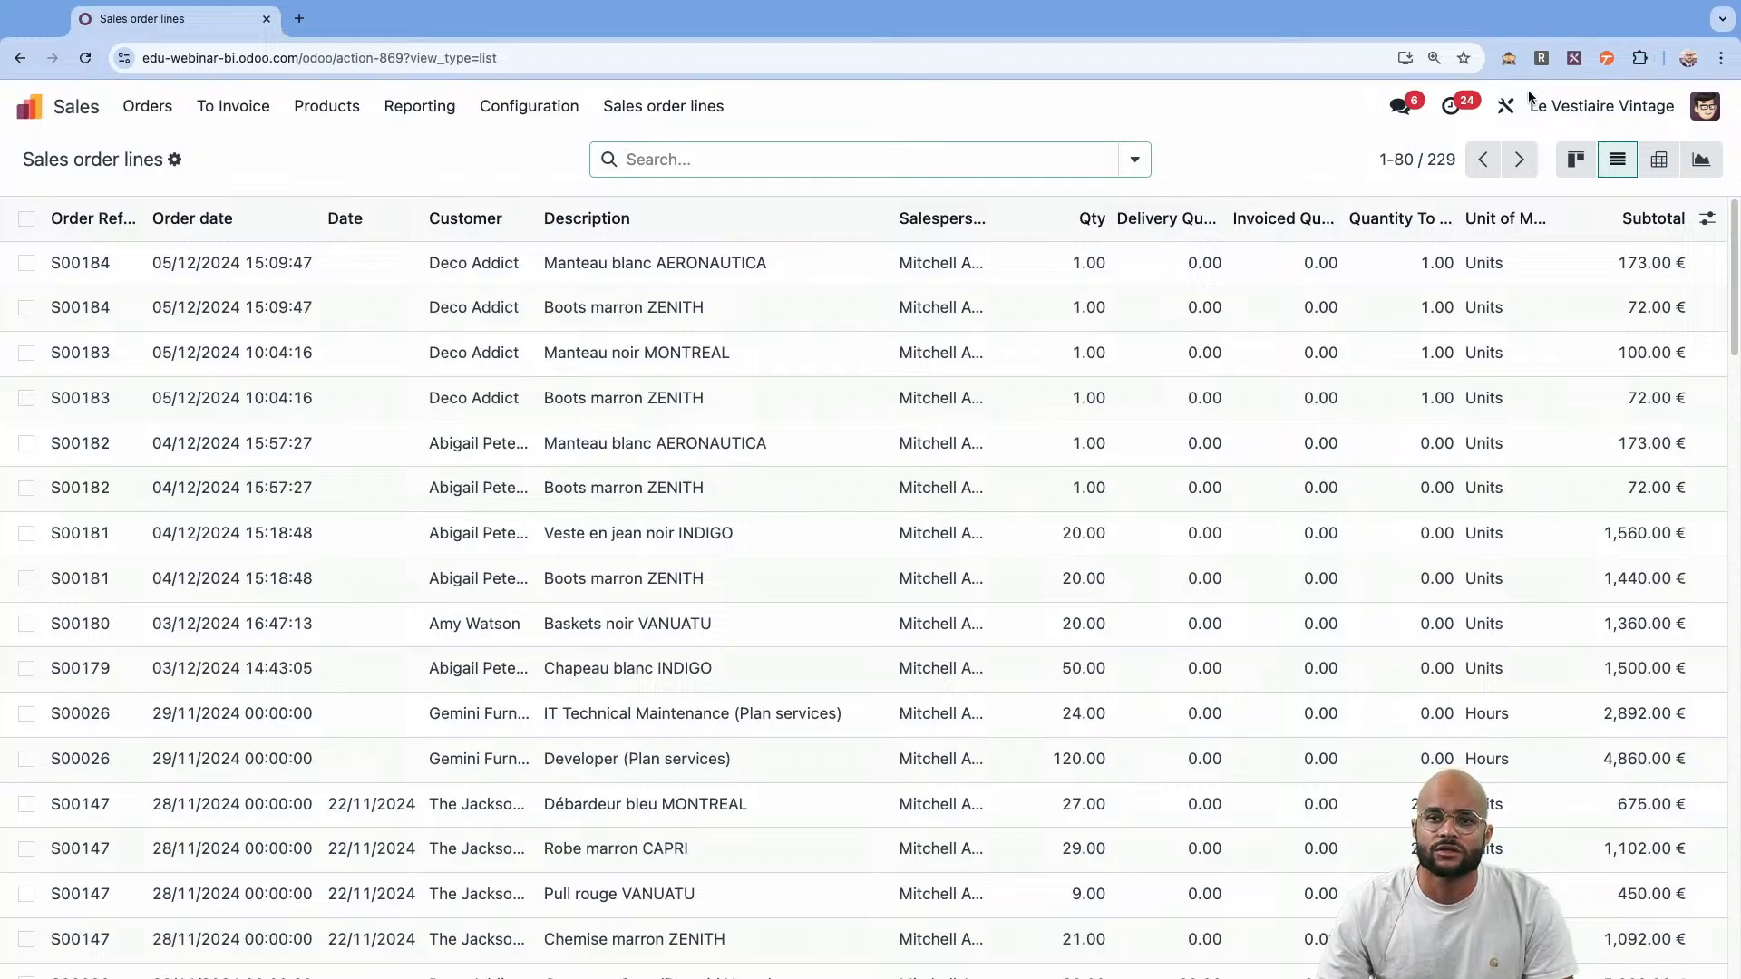
In Studio, add a related field pointing to the product's Style between the Description and Salesperson columns of the list.
{"action": "left_click", "coordinate": [1508, 106]}
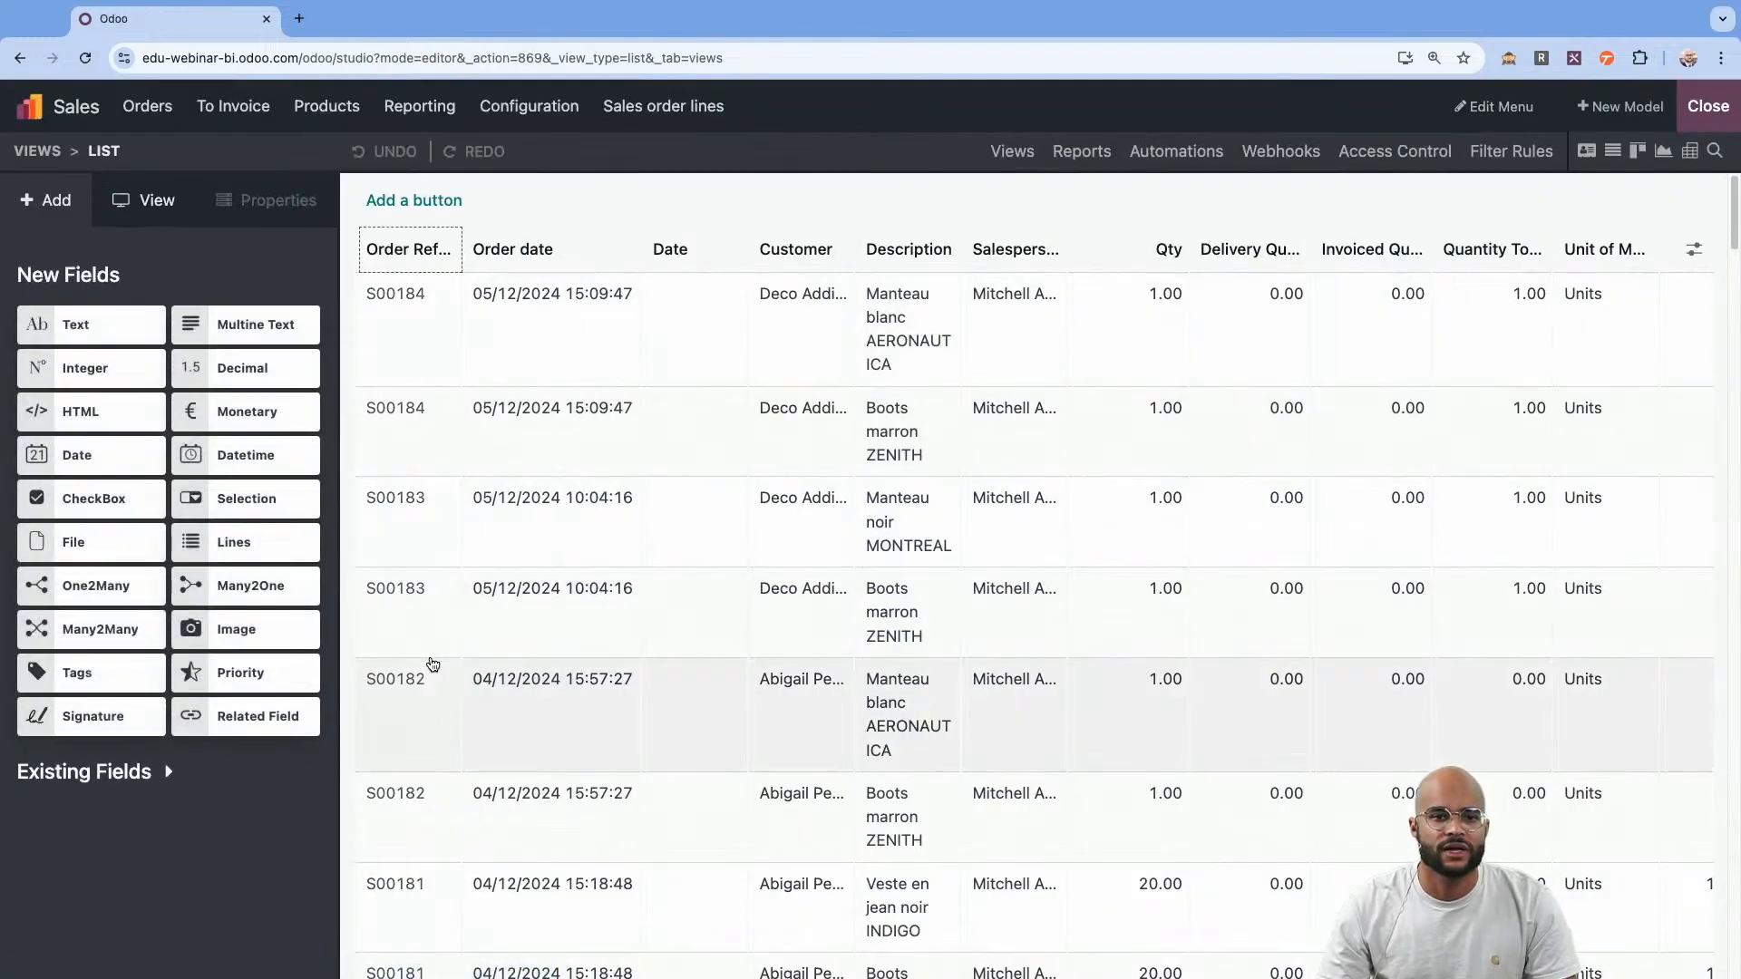
{"action": "left_click_drag", "start_coordinate": [259, 725], "coordinate": [971, 345]}
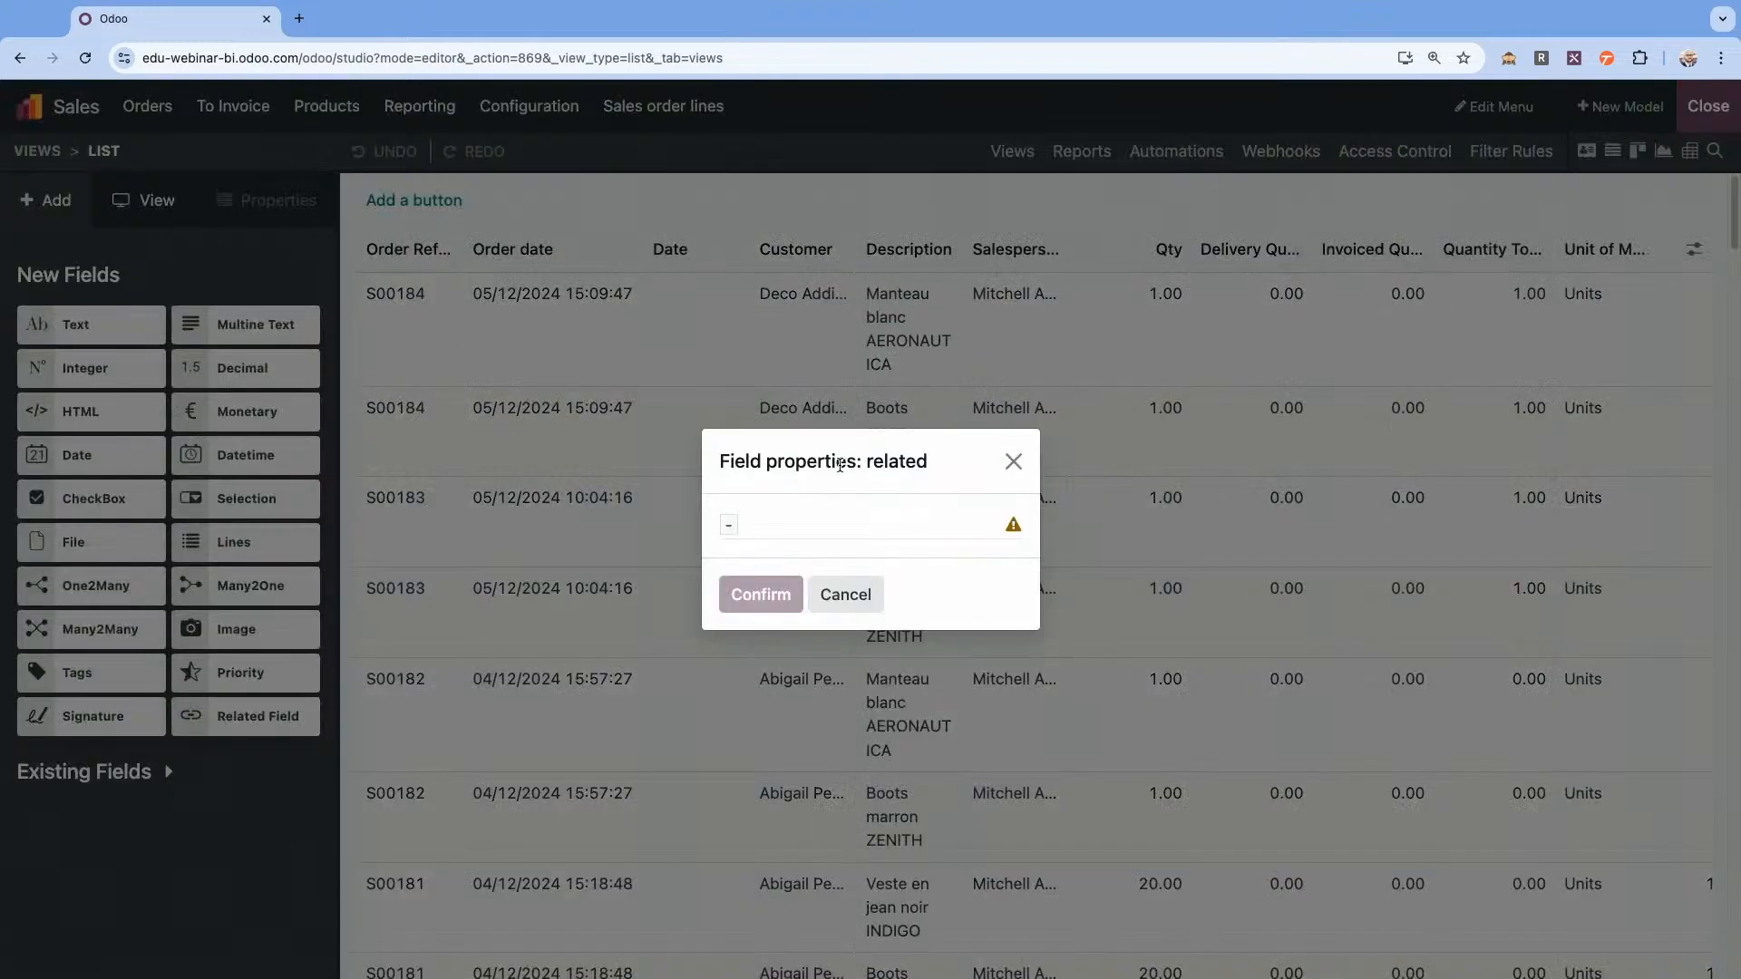
{"action": "left_click", "coordinate": [813, 542]}
{"action": "type", "text": "produ"}
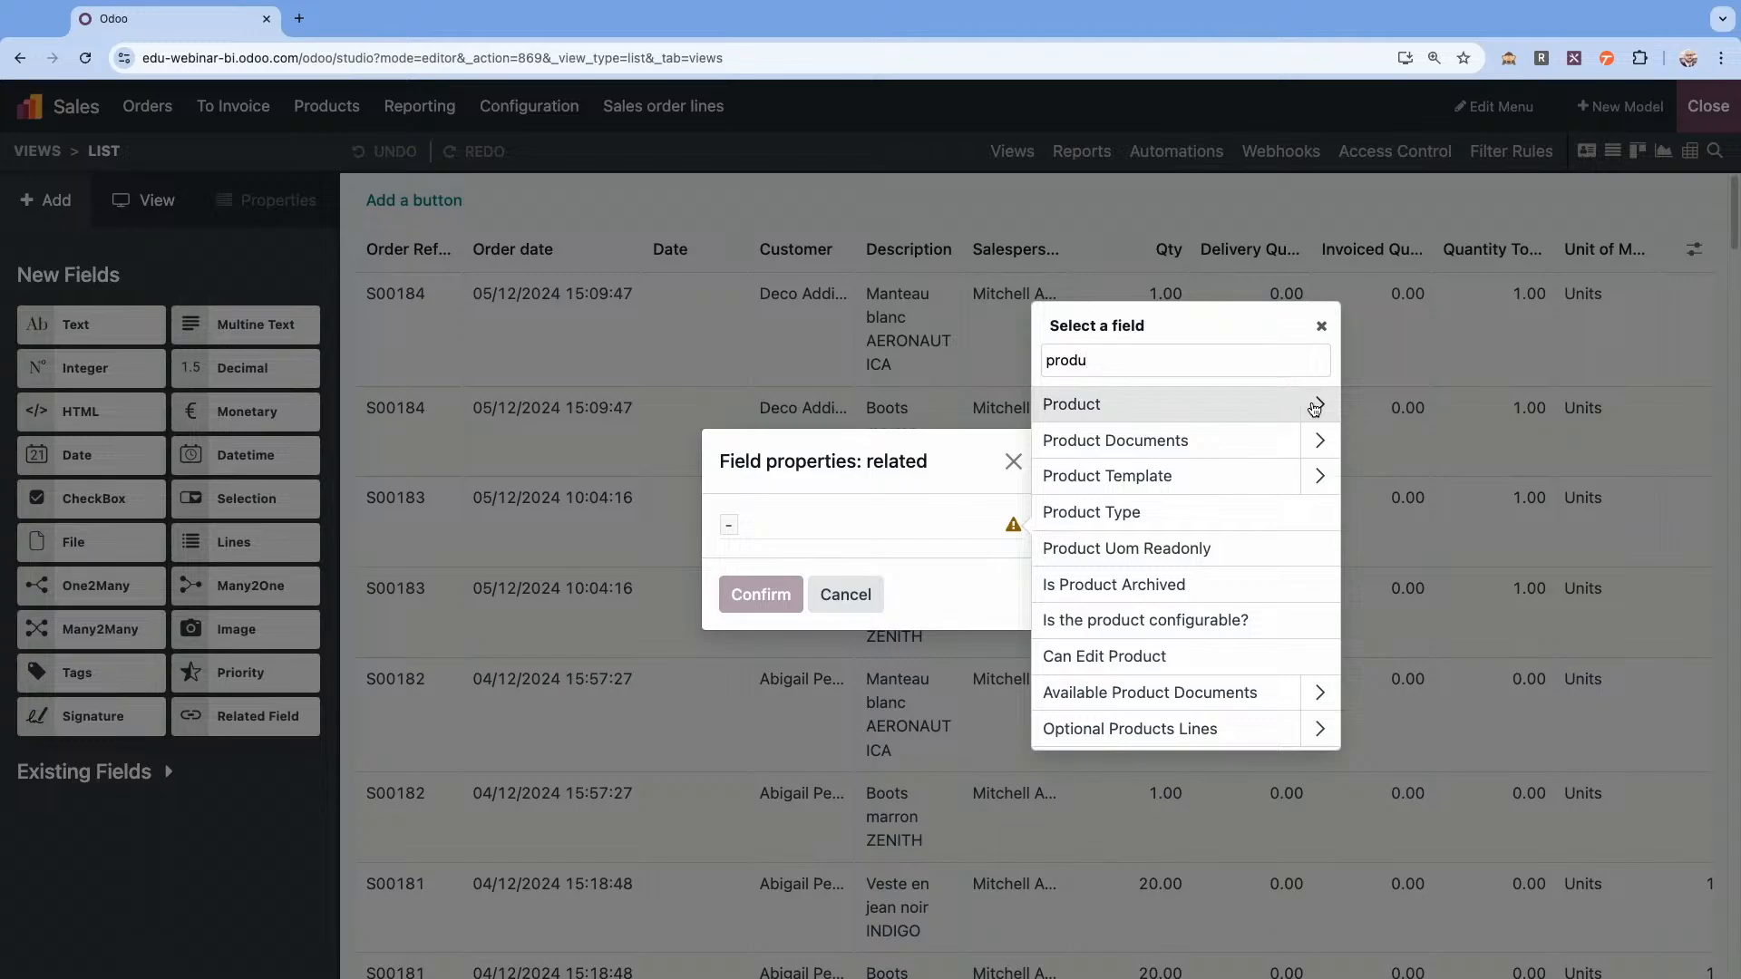
{"action": "left_click", "coordinate": [1309, 402]}
{"action": "type", "text": "styl"}
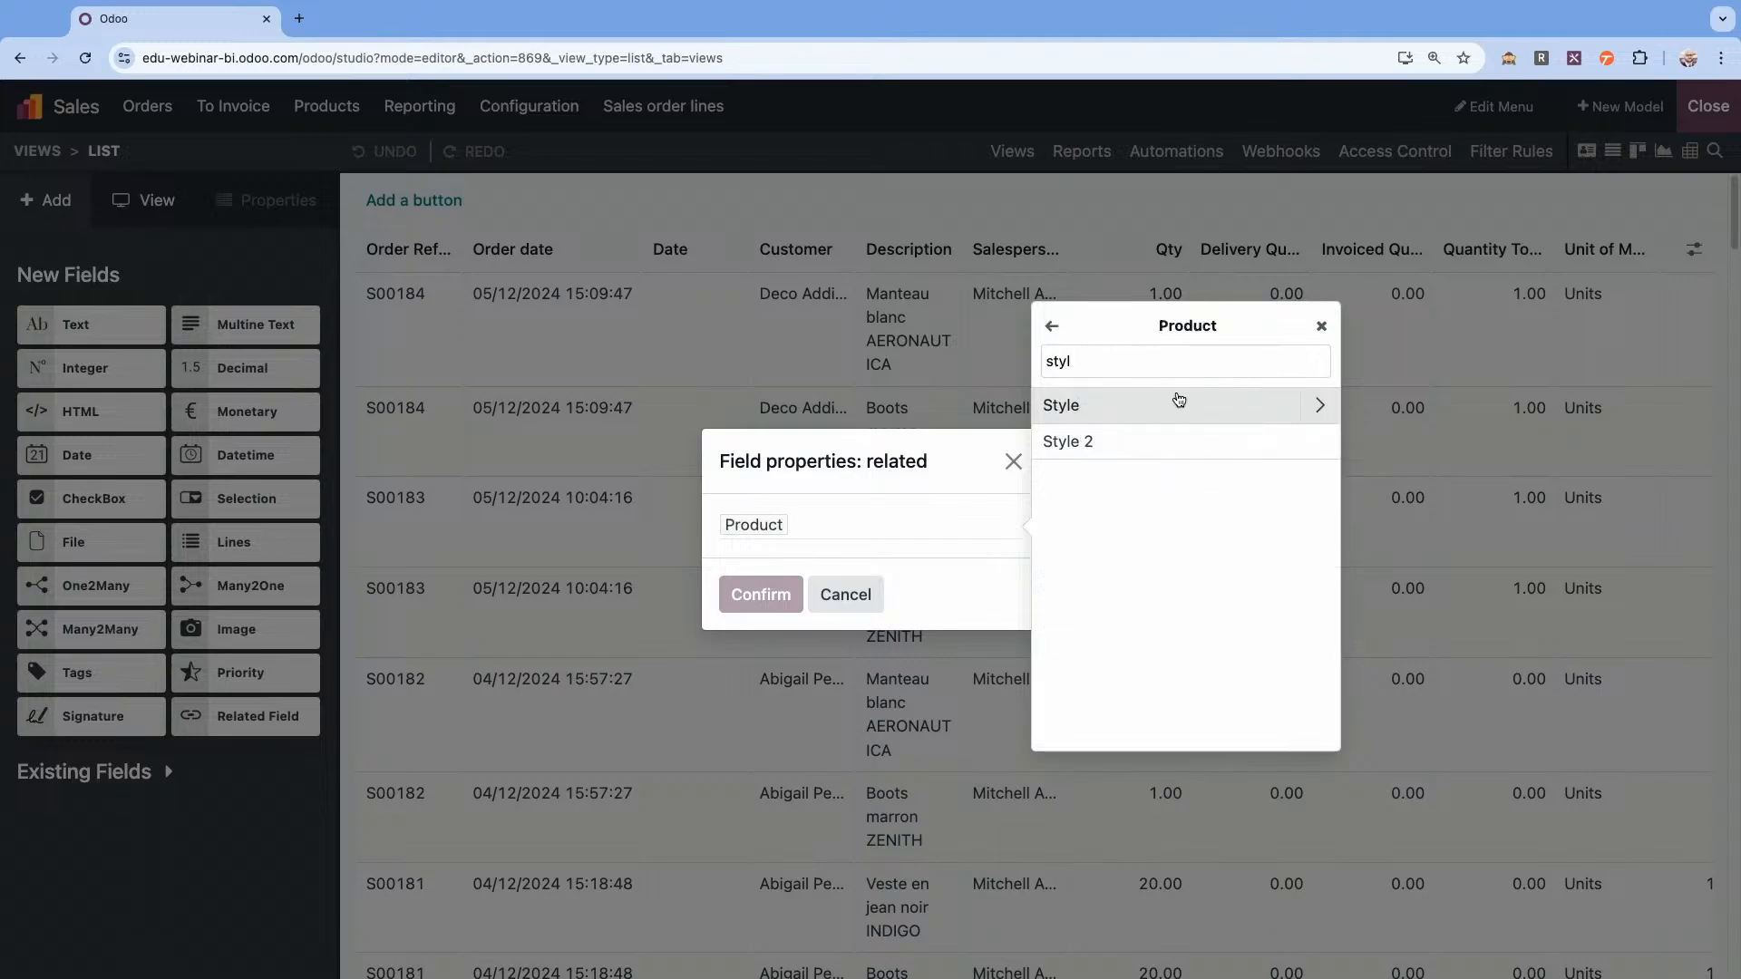
{"action": "left_click", "coordinate": [1165, 408]}
{"action": "left_click", "coordinate": [761, 594]}
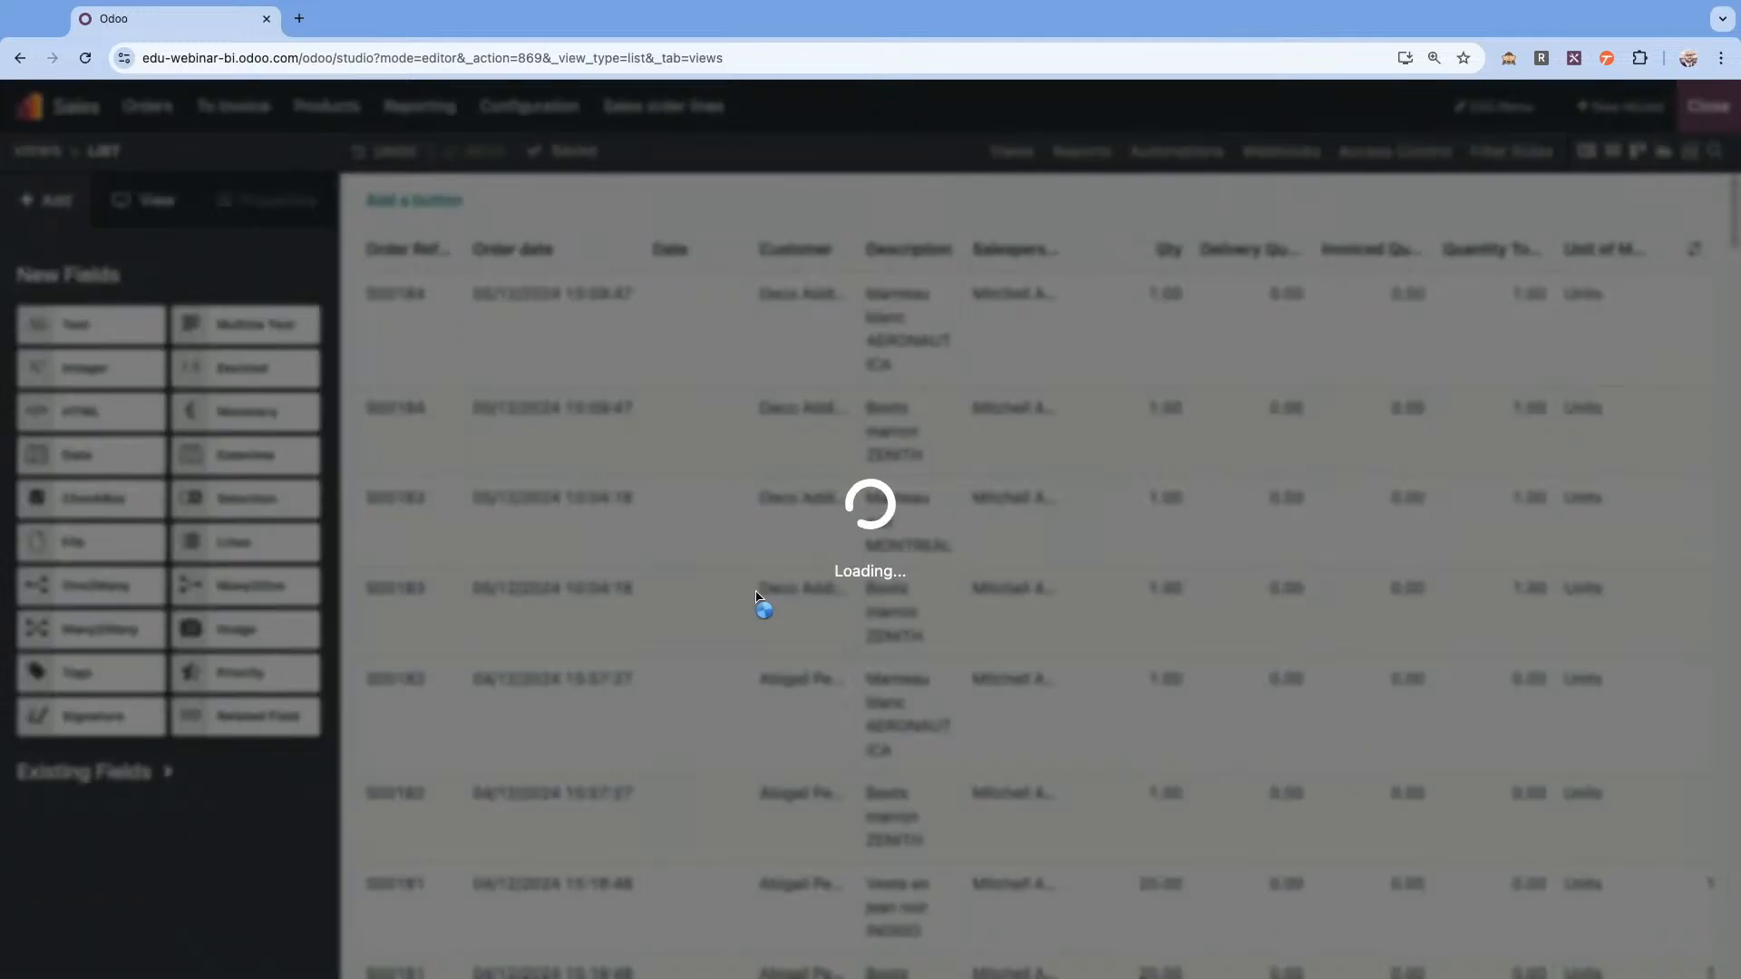
Label the new related field "Style" and leave Studio.
{"action": "triple_click", "coordinate": [154, 581]}
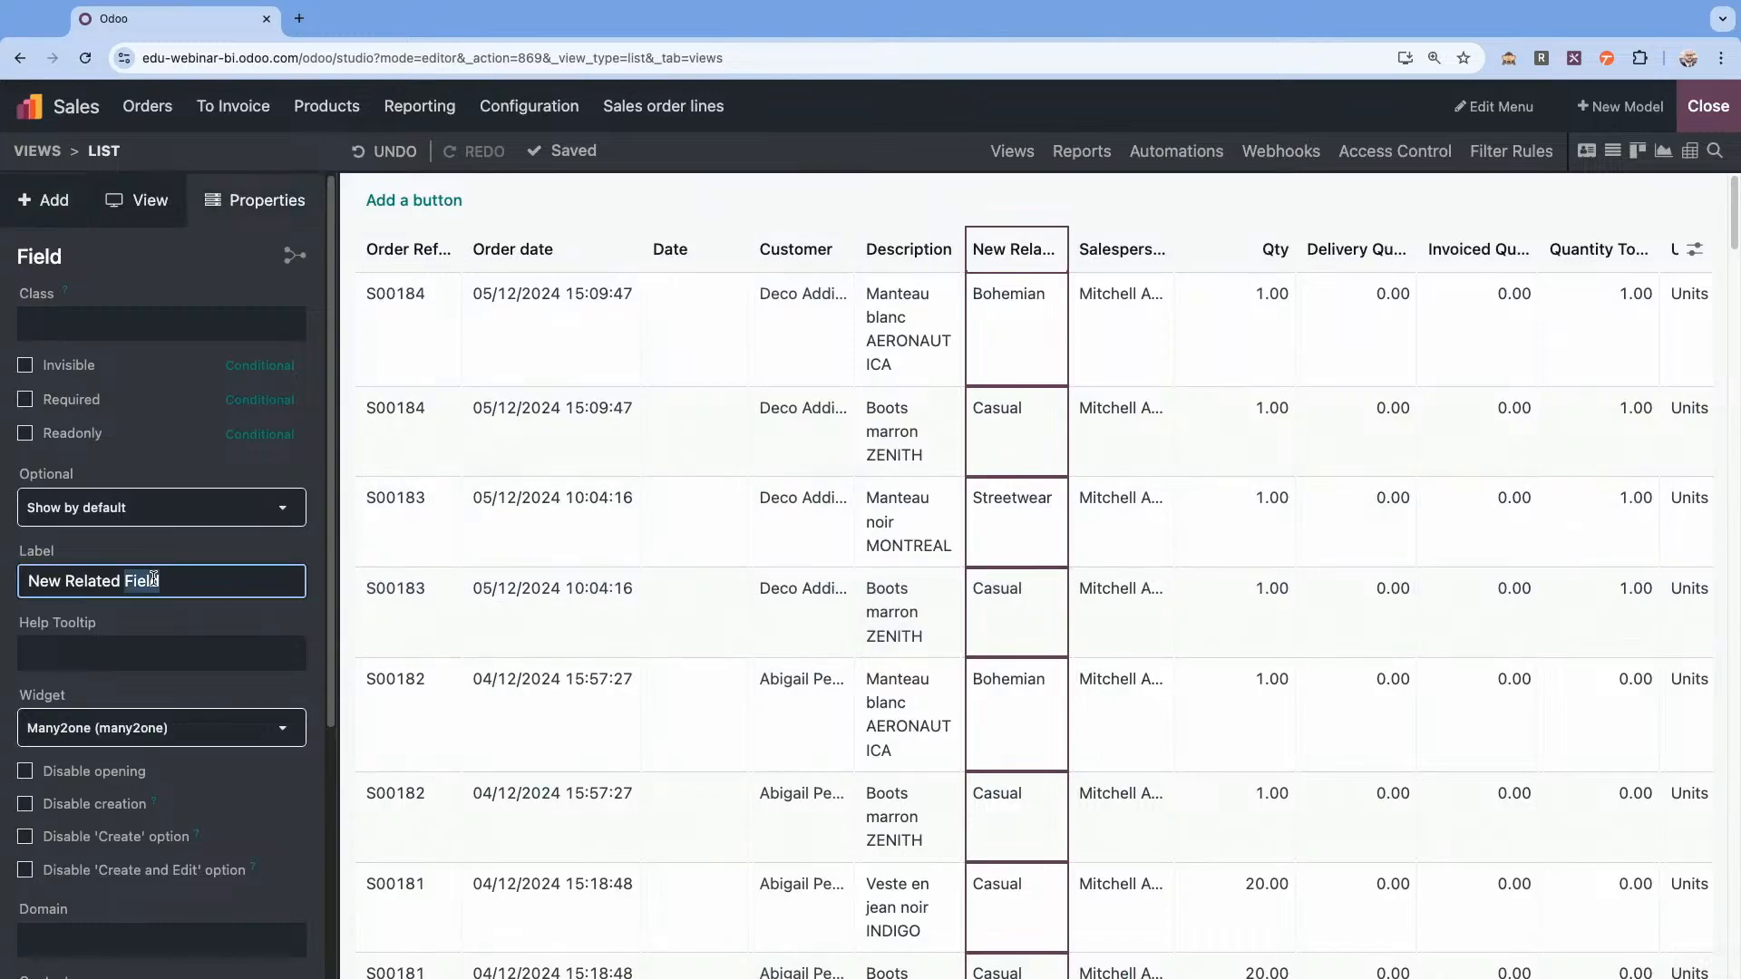
{"action": "type", "text": "Style"}
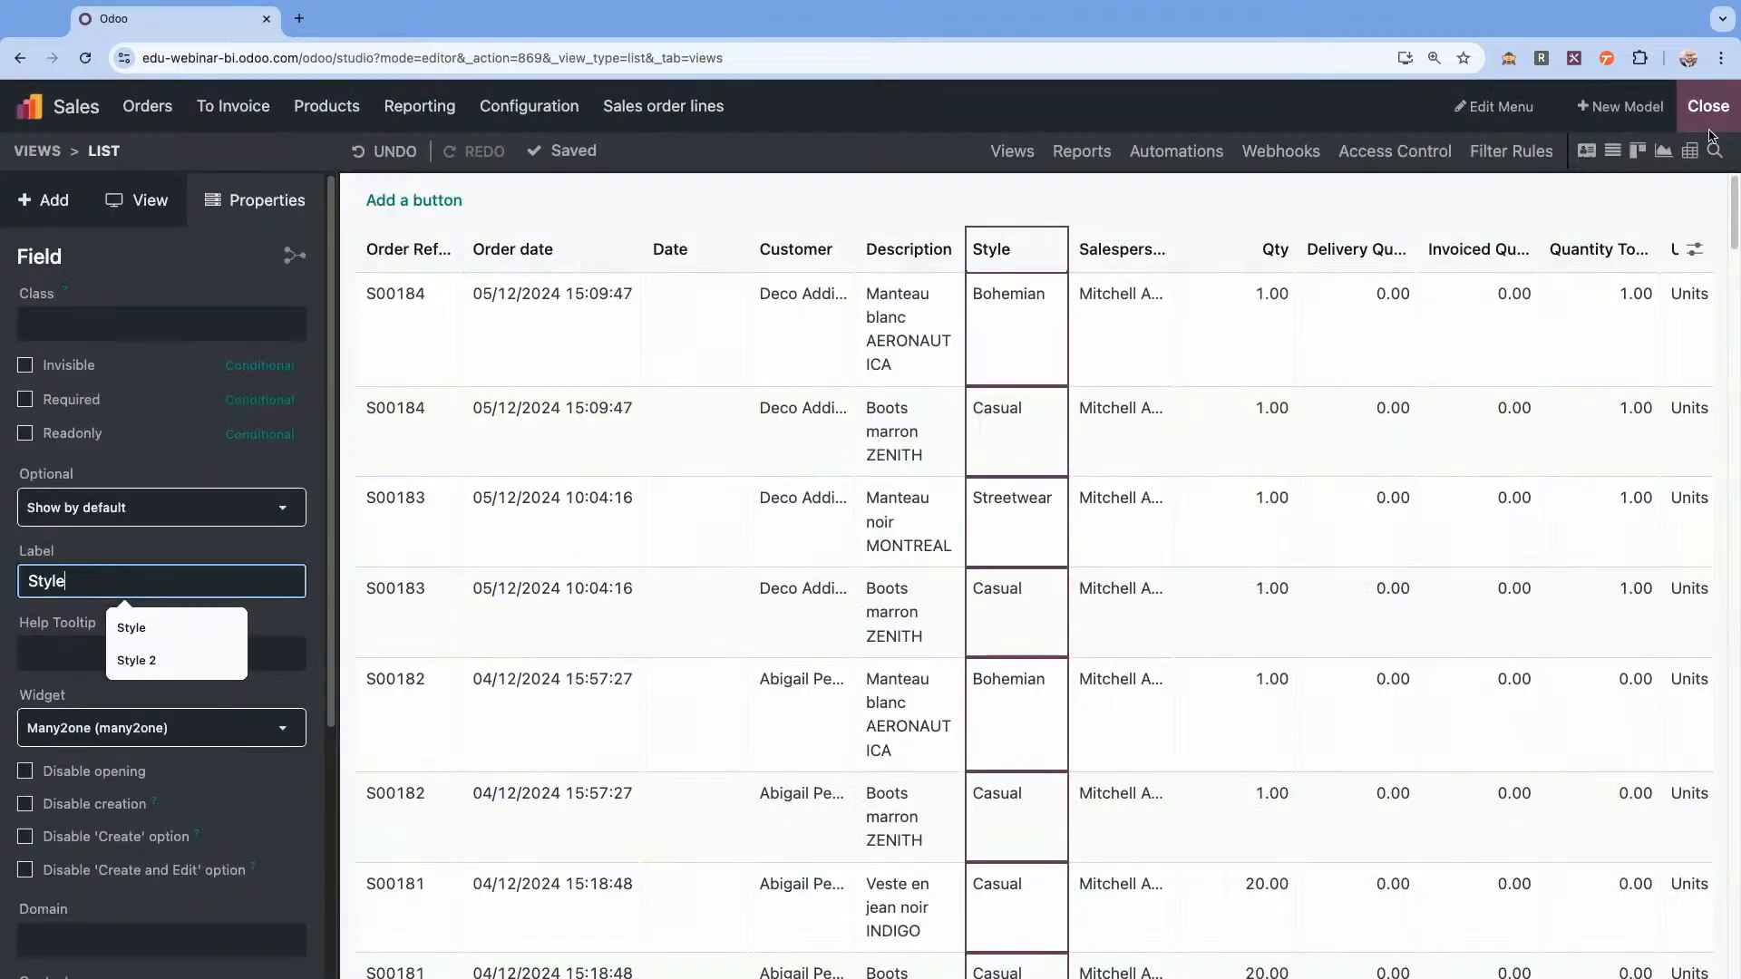
{"action": "left_click", "coordinate": [1709, 109]}
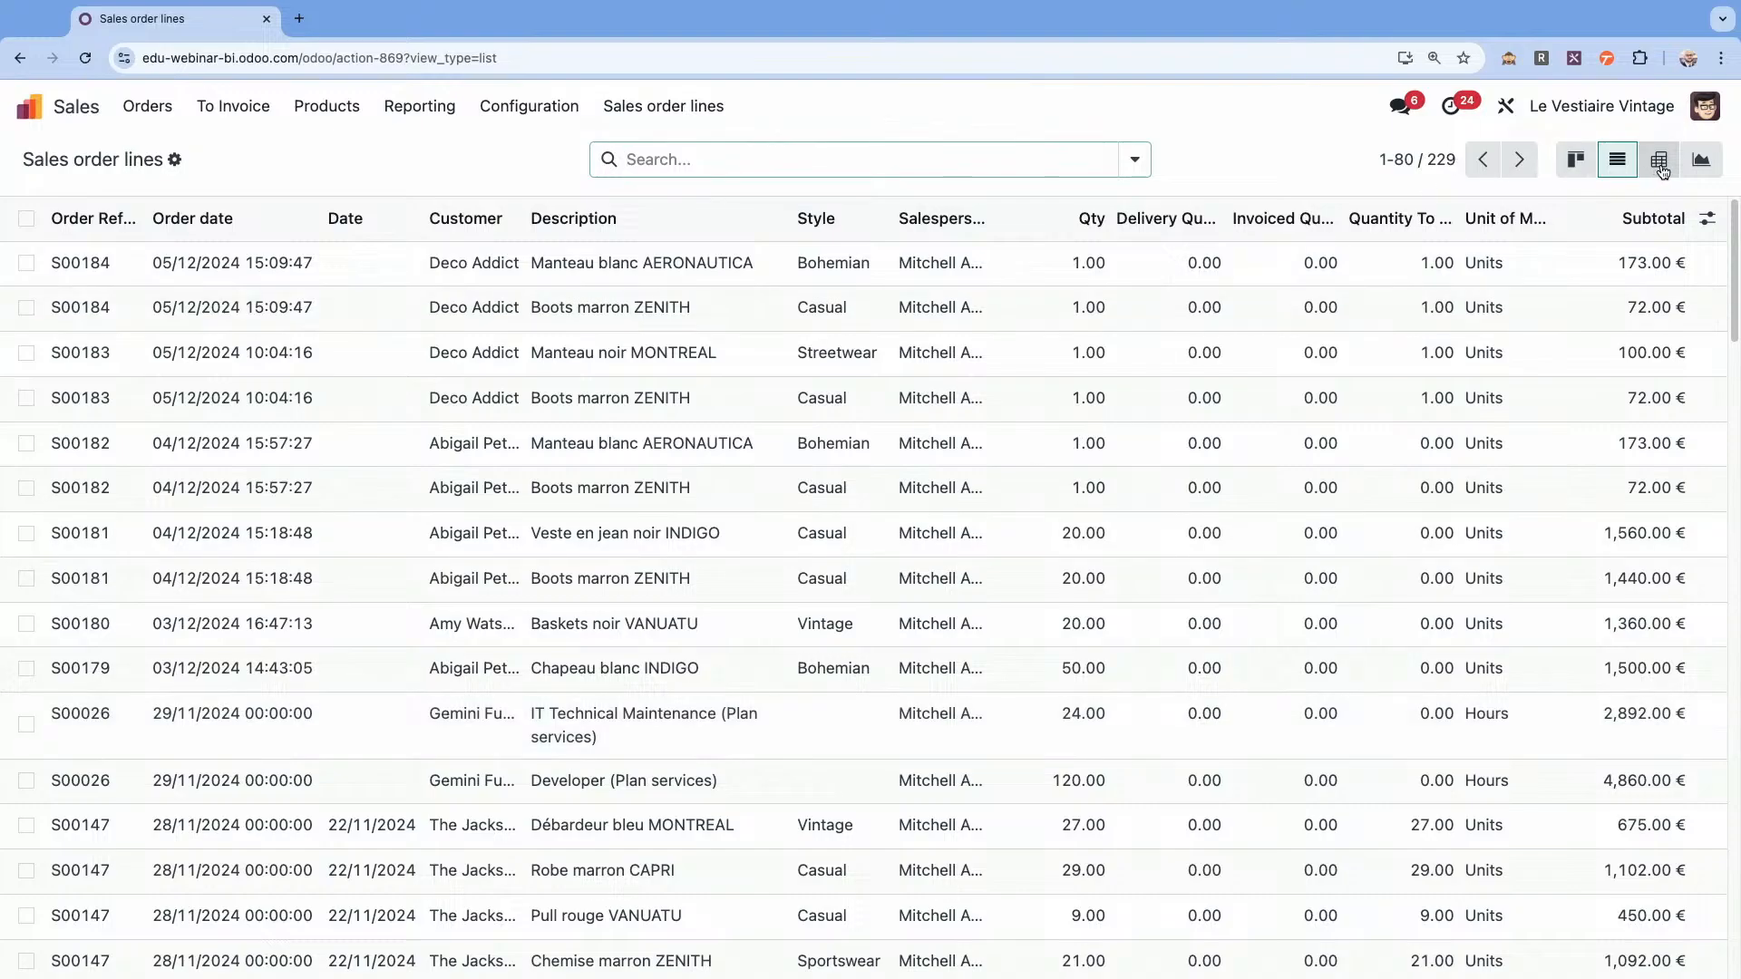
Show the sales order lines as a pivot and add a custom filter keeping only lines whose Style is set.
{"action": "left_click", "coordinate": [1659, 164]}
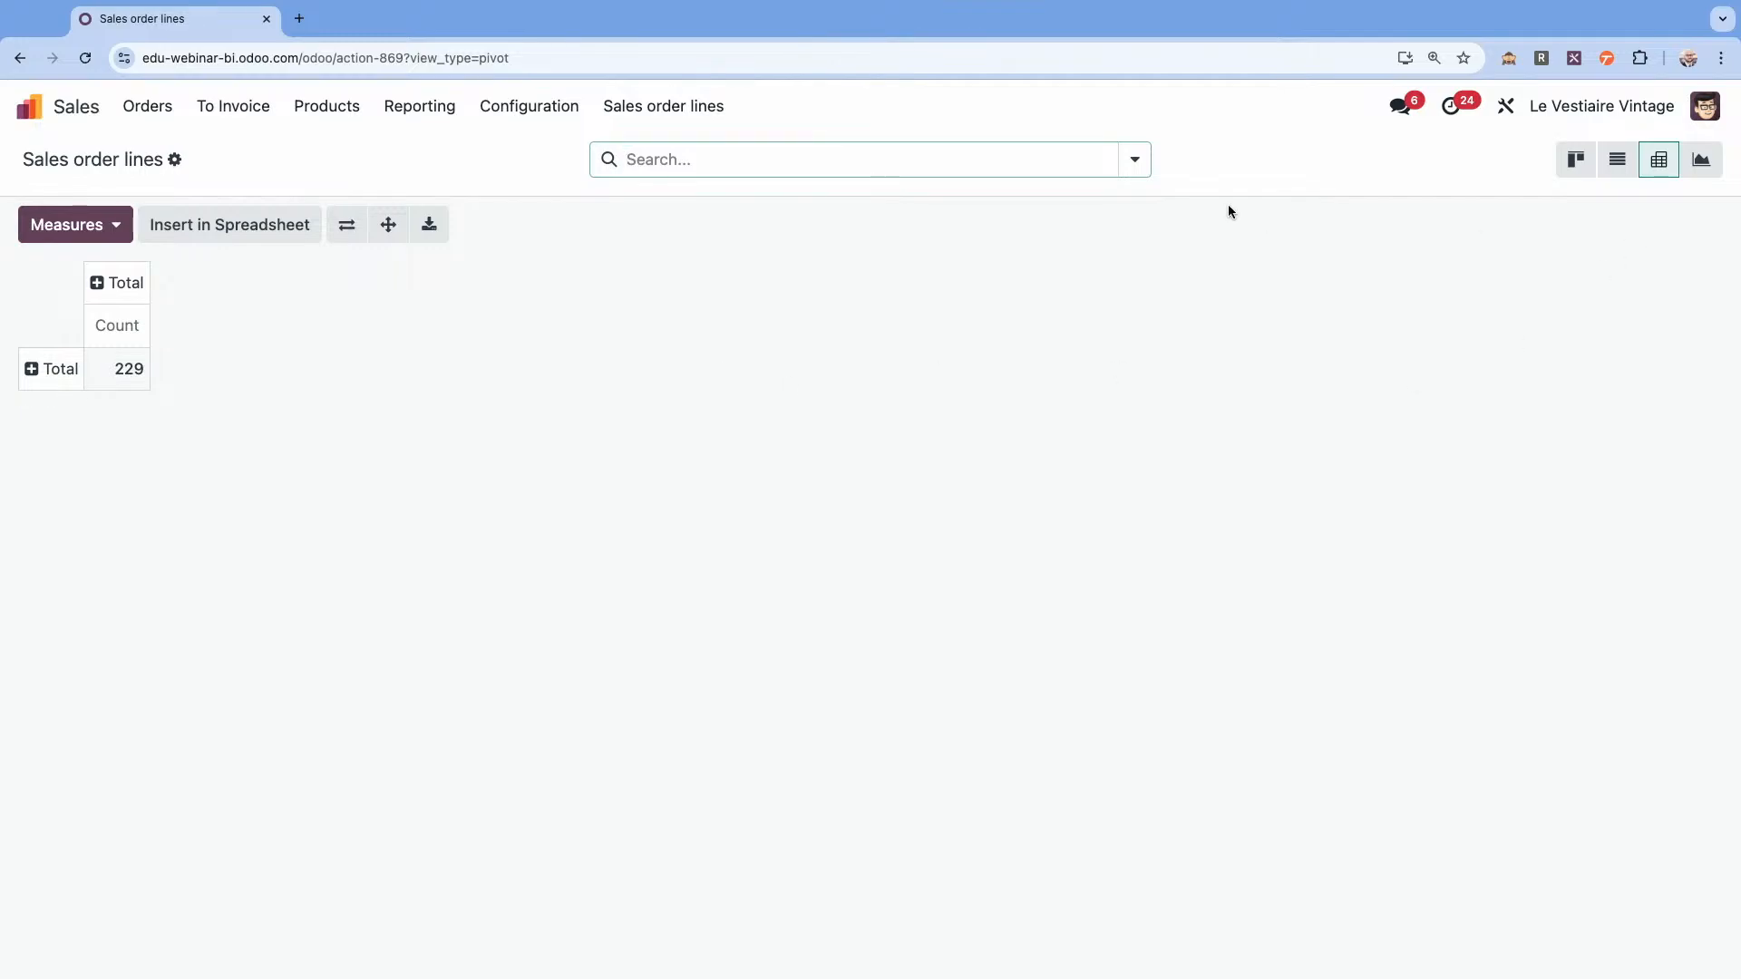
{"action": "left_click", "coordinate": [1134, 162]}
{"action": "left_click", "coordinate": [558, 356]}
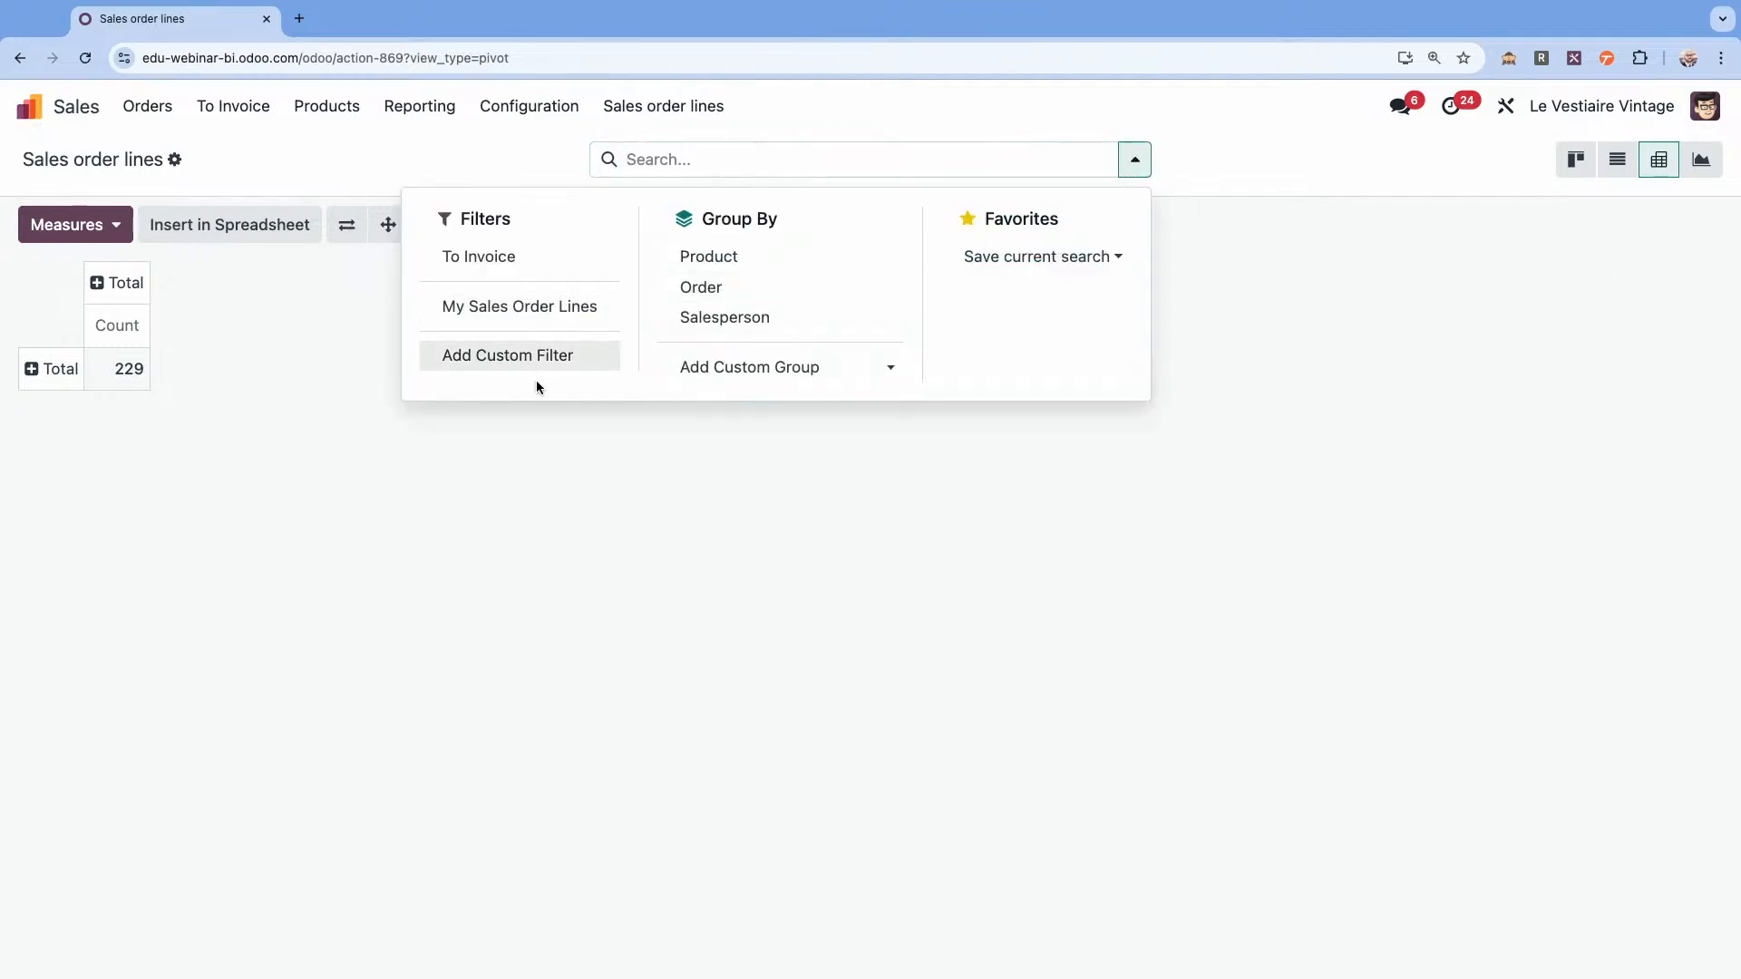
{"action": "left_click", "coordinate": [457, 527]}
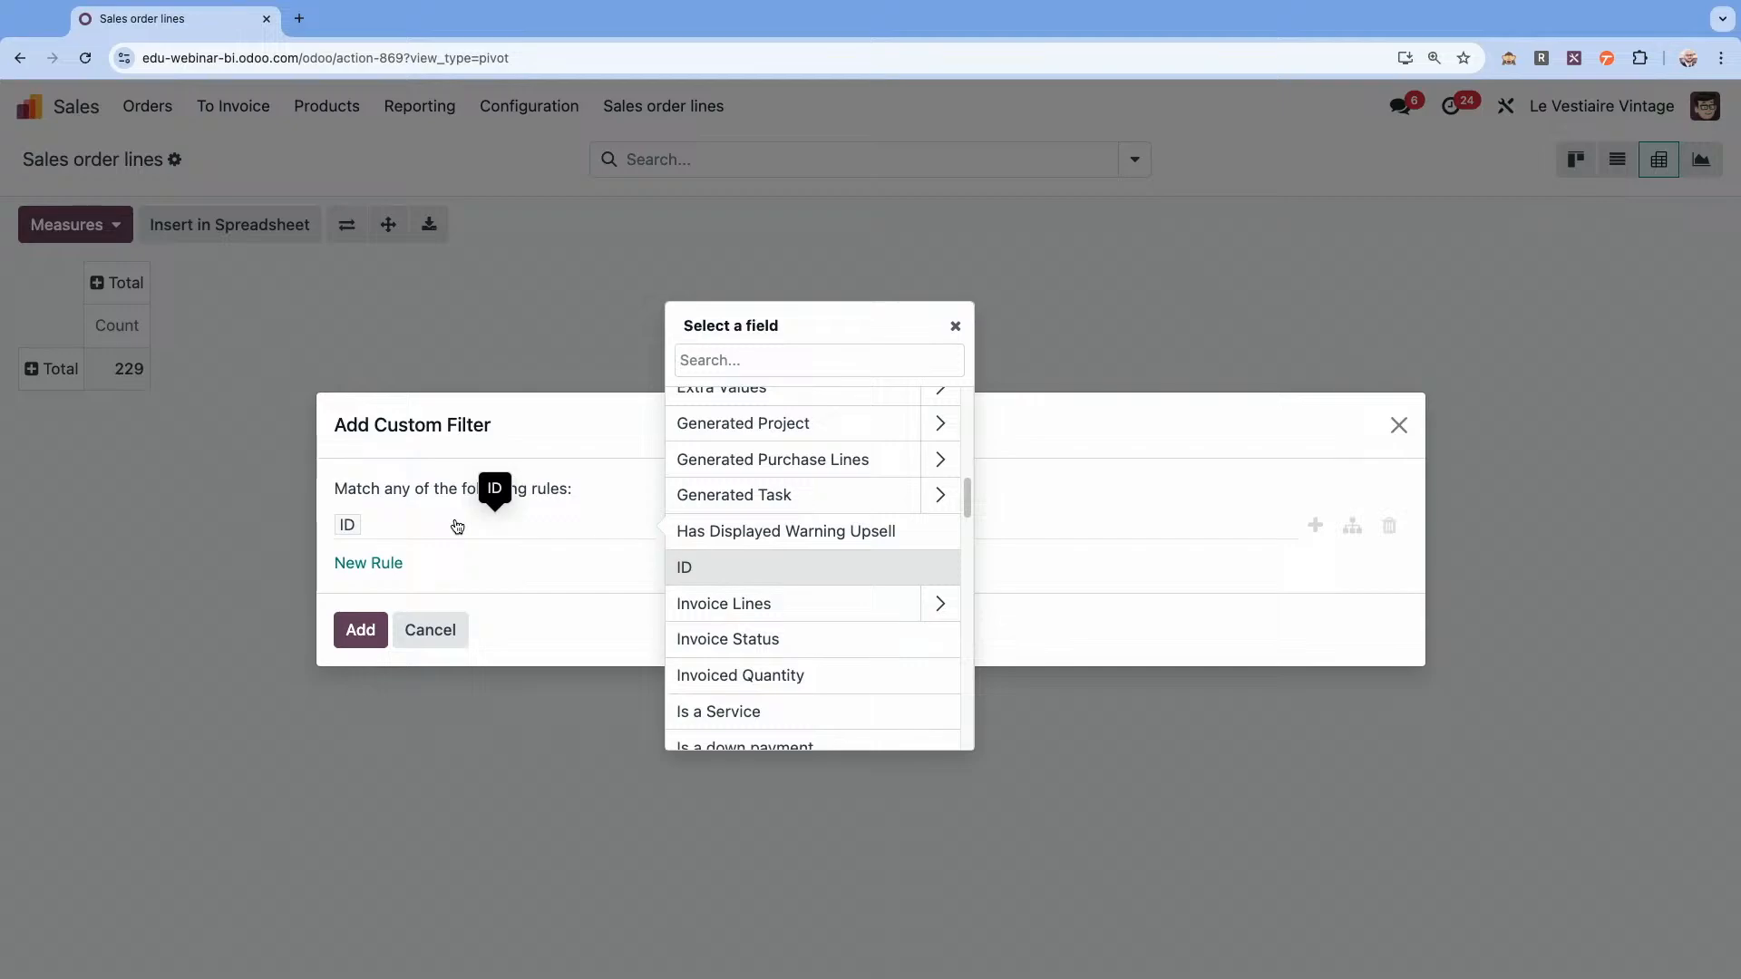
{"action": "type", "text": "p"}
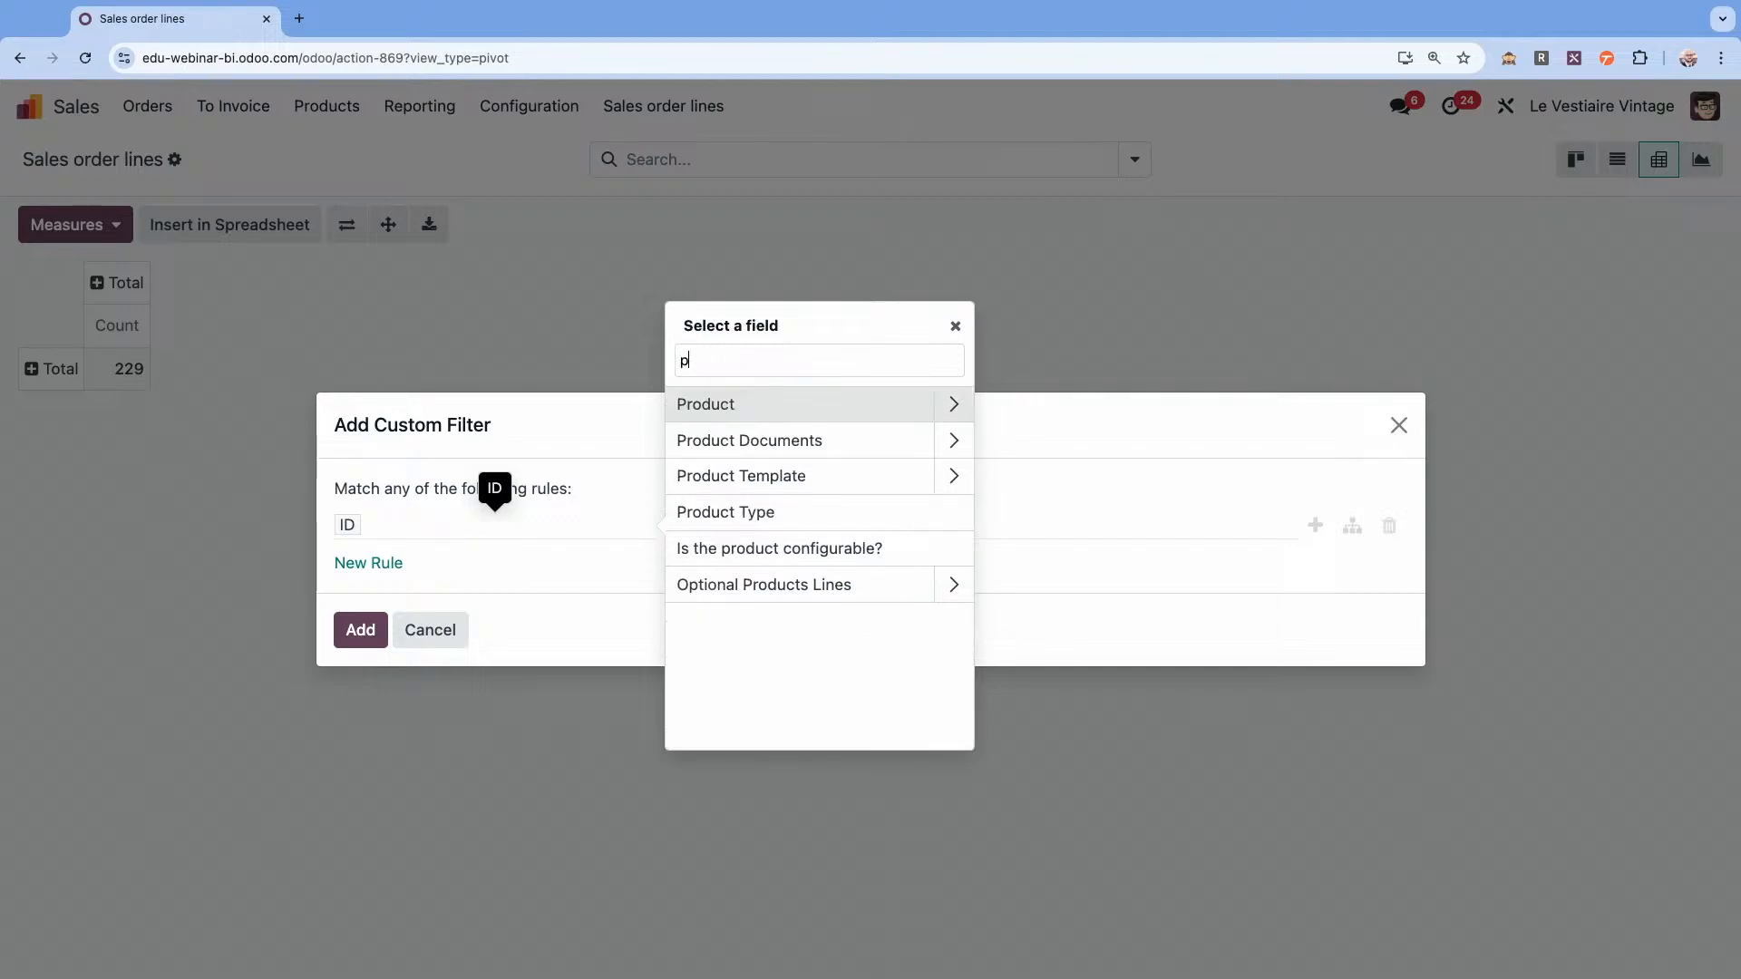
{"action": "key", "text": "BackSpace"}
{"action": "type", "text": "style"}
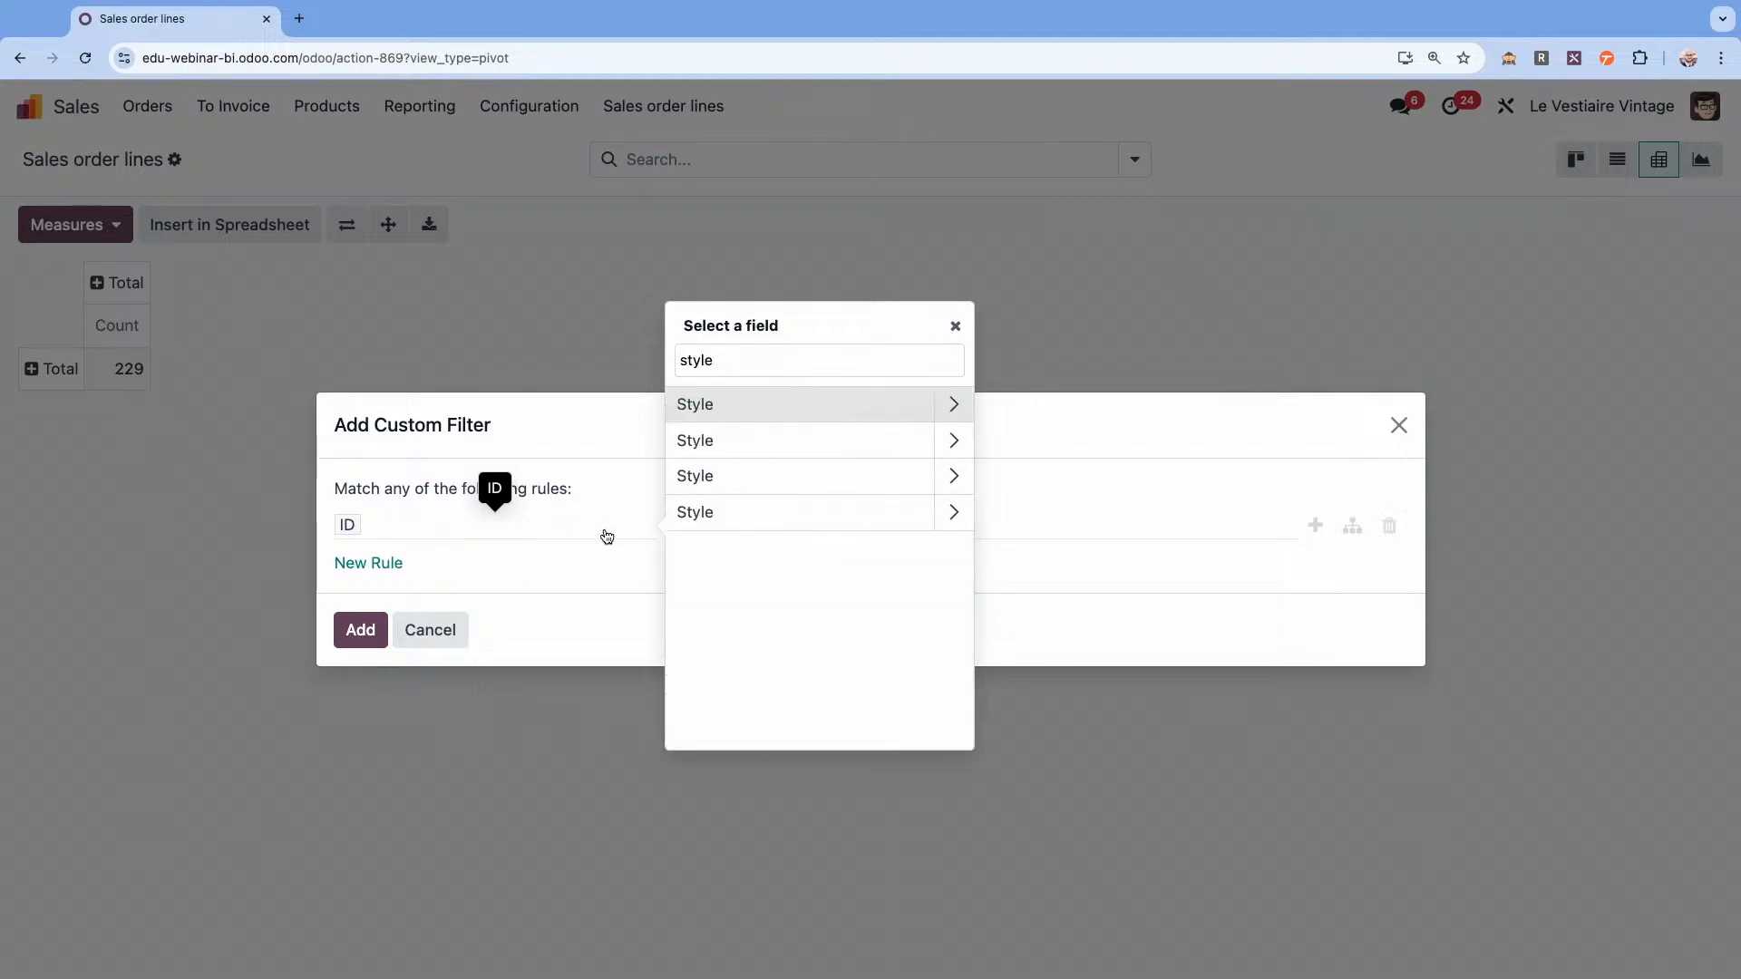
{"action": "left_click", "coordinate": [766, 405]}
{"action": "left_click", "coordinate": [732, 526]}
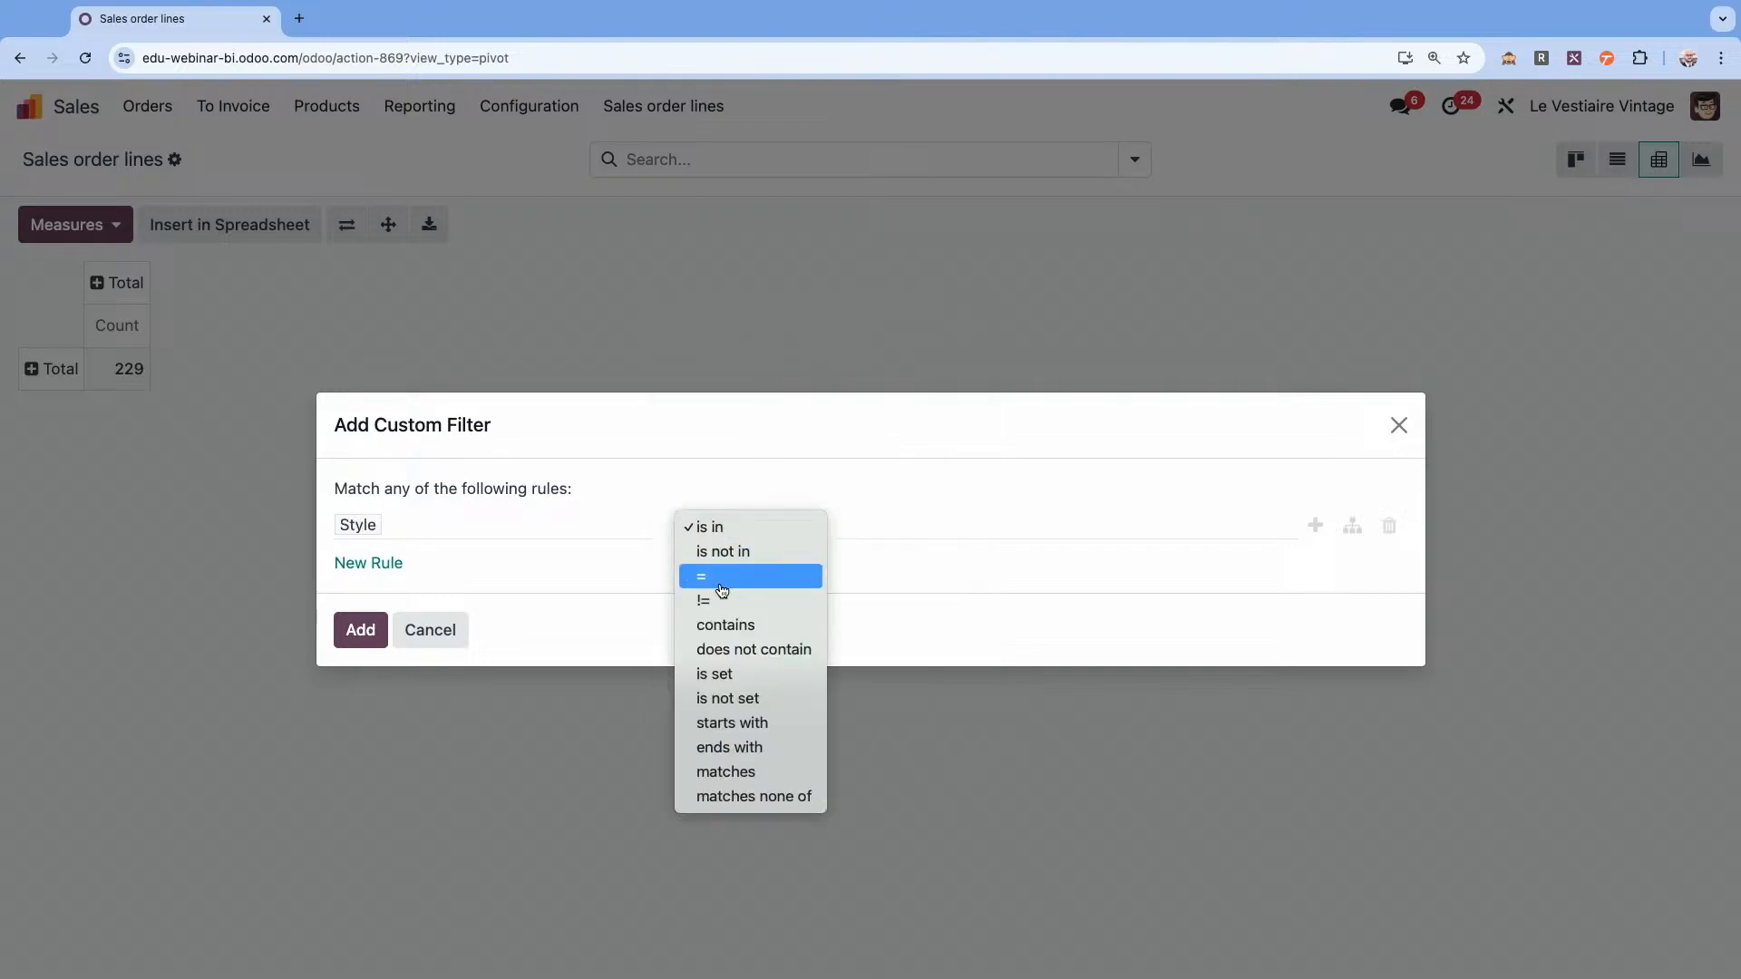
{"action": "left_click", "coordinate": [733, 685]}
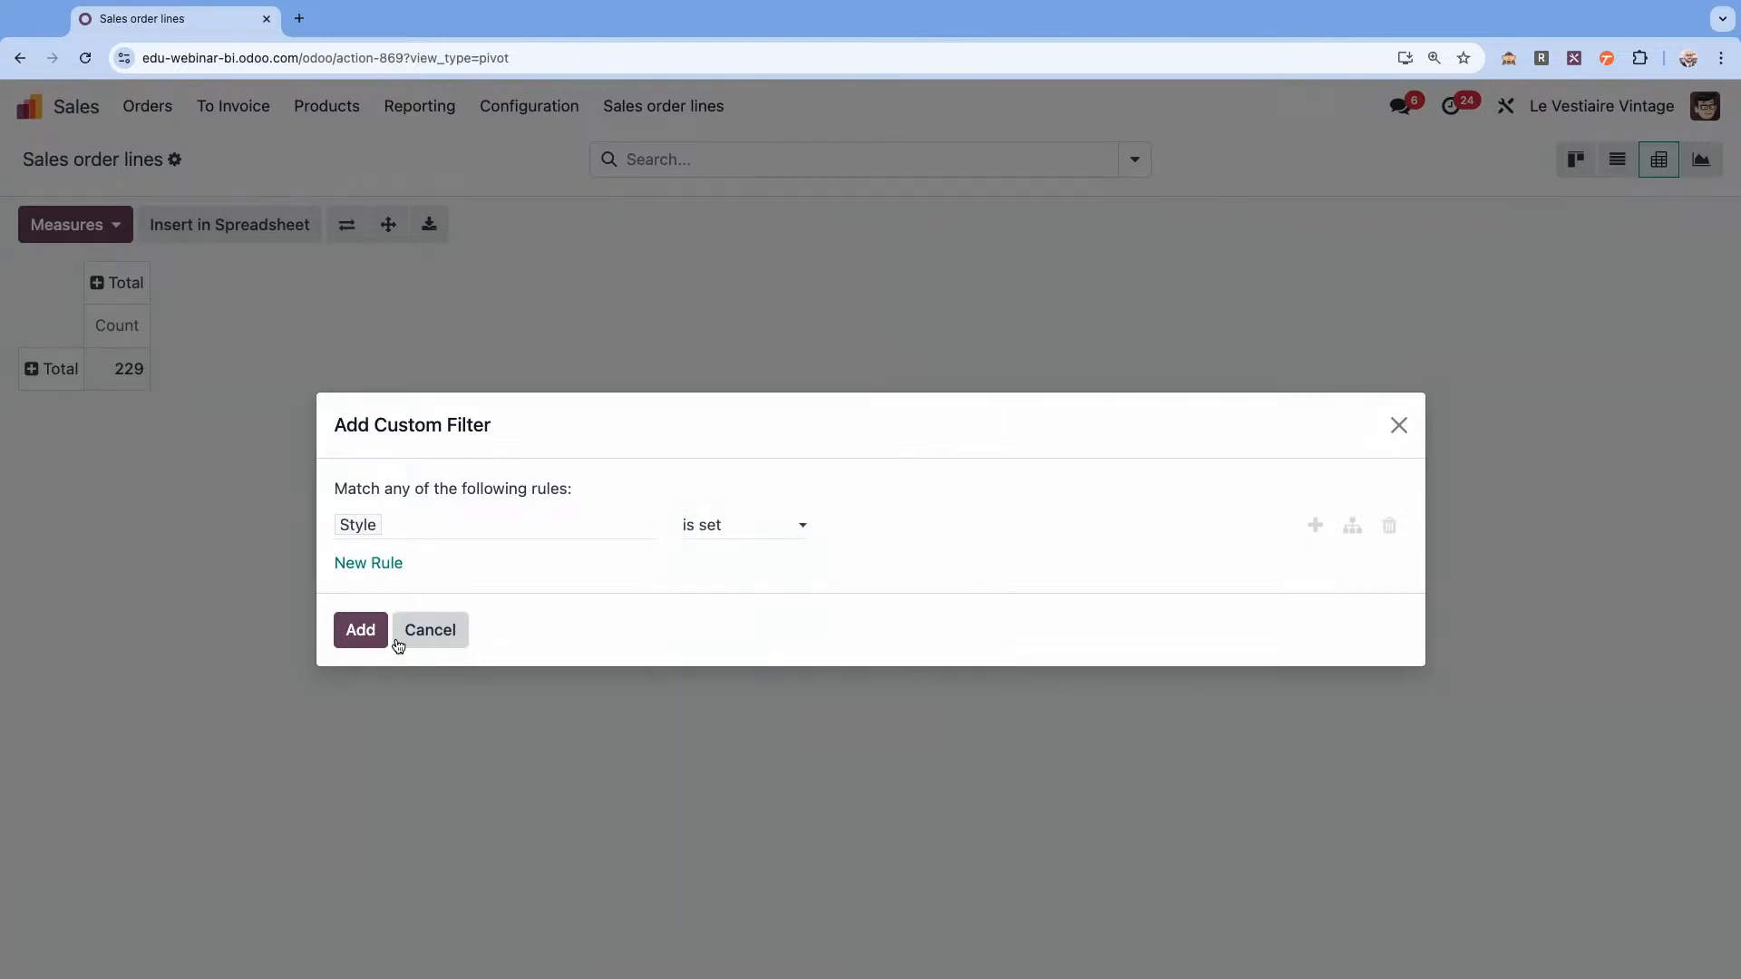
{"action": "left_click", "coordinate": [367, 642]}
Make Subtotal the pivot's only measure by enabling it and removing Count.
{"action": "left_click", "coordinate": [110, 225]}
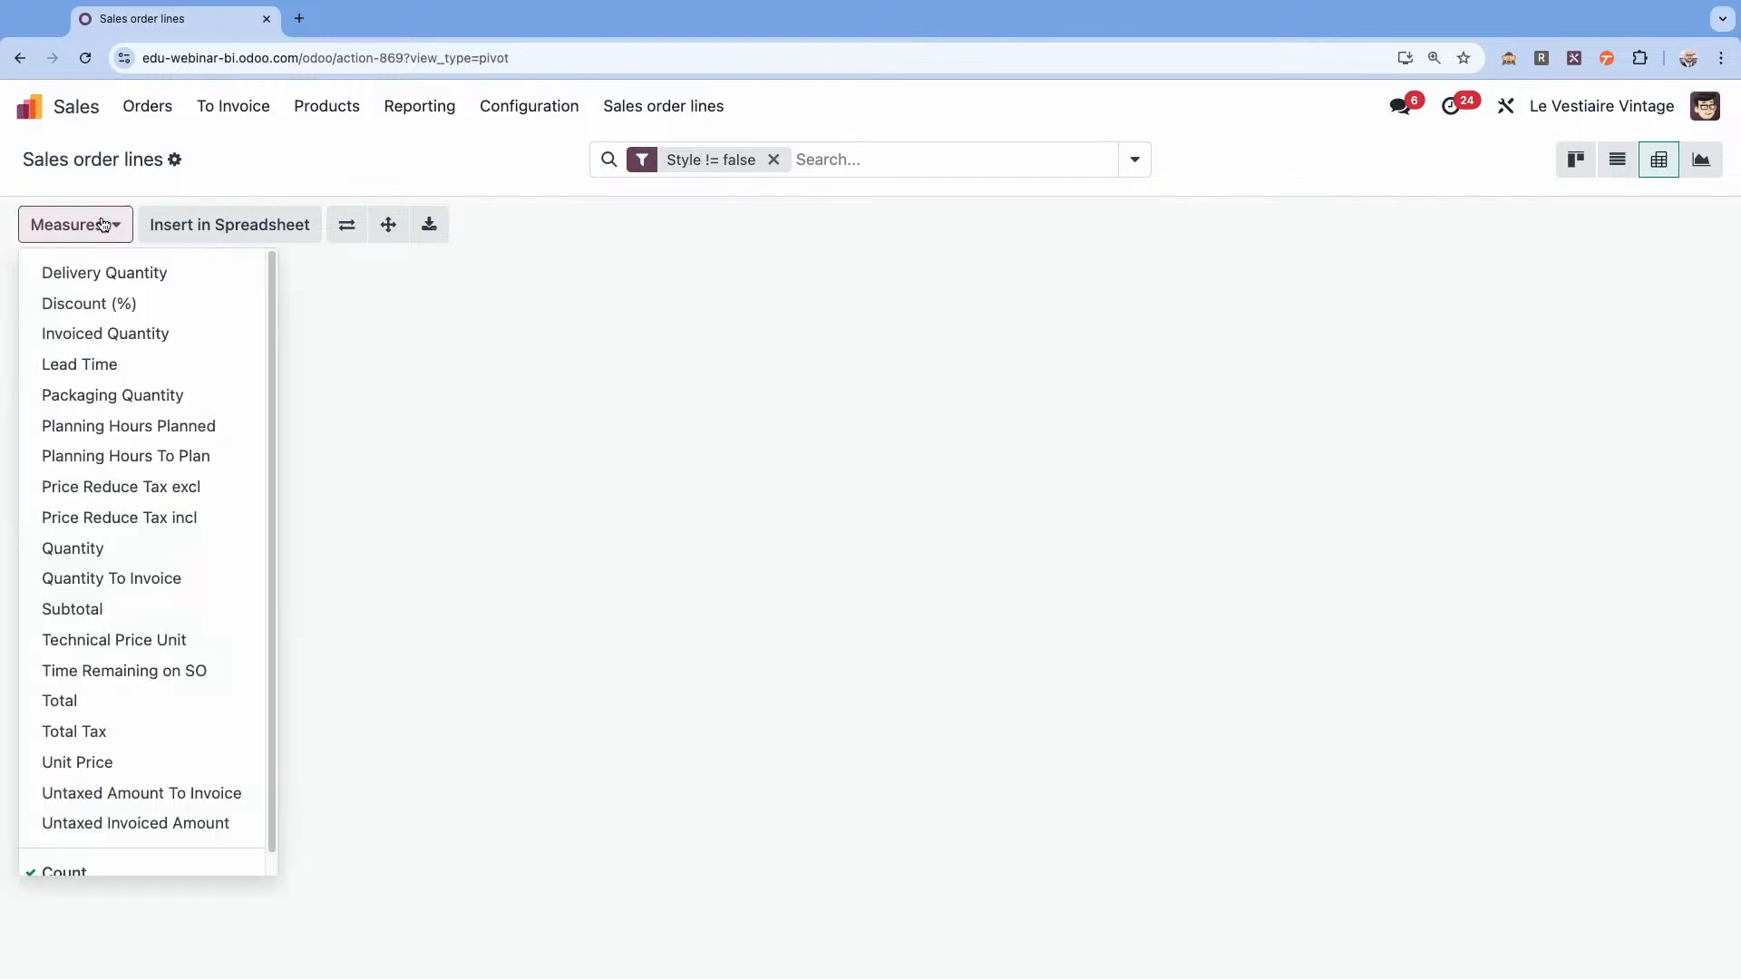
{"action": "scroll", "coordinate": [104, 760], "scroll_direction": "down", "scroll_amount": 1}
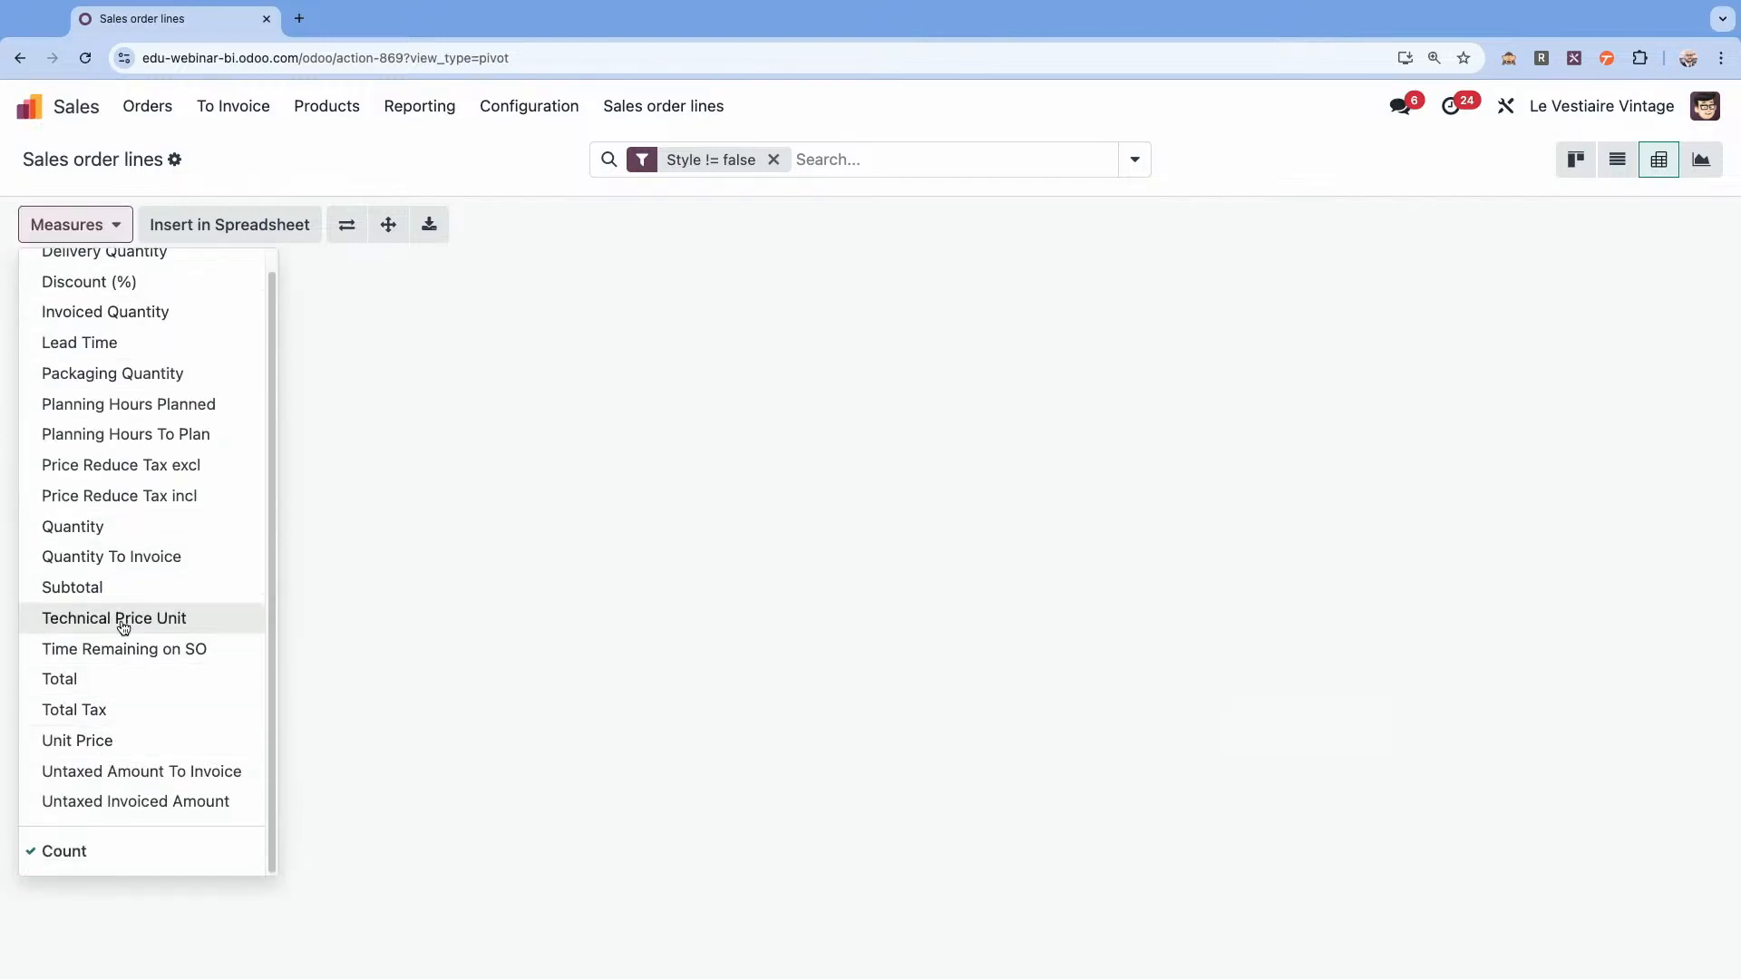
{"action": "left_click", "coordinate": [116, 589]}
{"action": "left_click", "coordinate": [65, 852]}
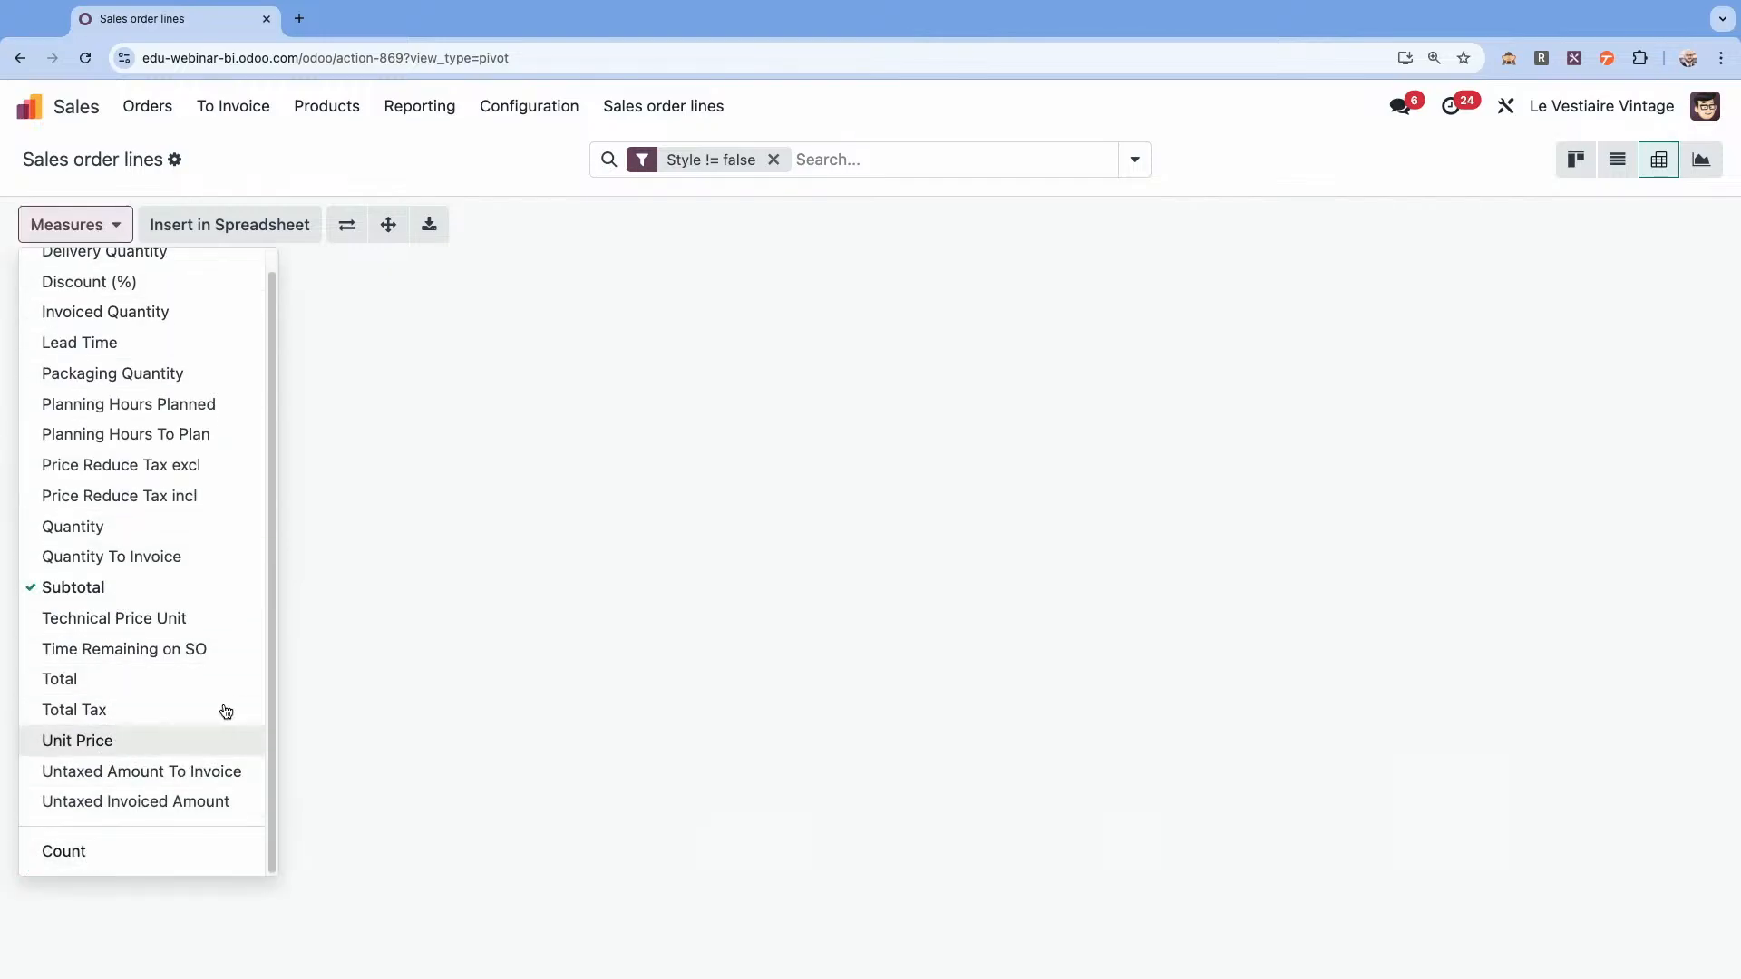
{"action": "left_click", "coordinate": [460, 505]}
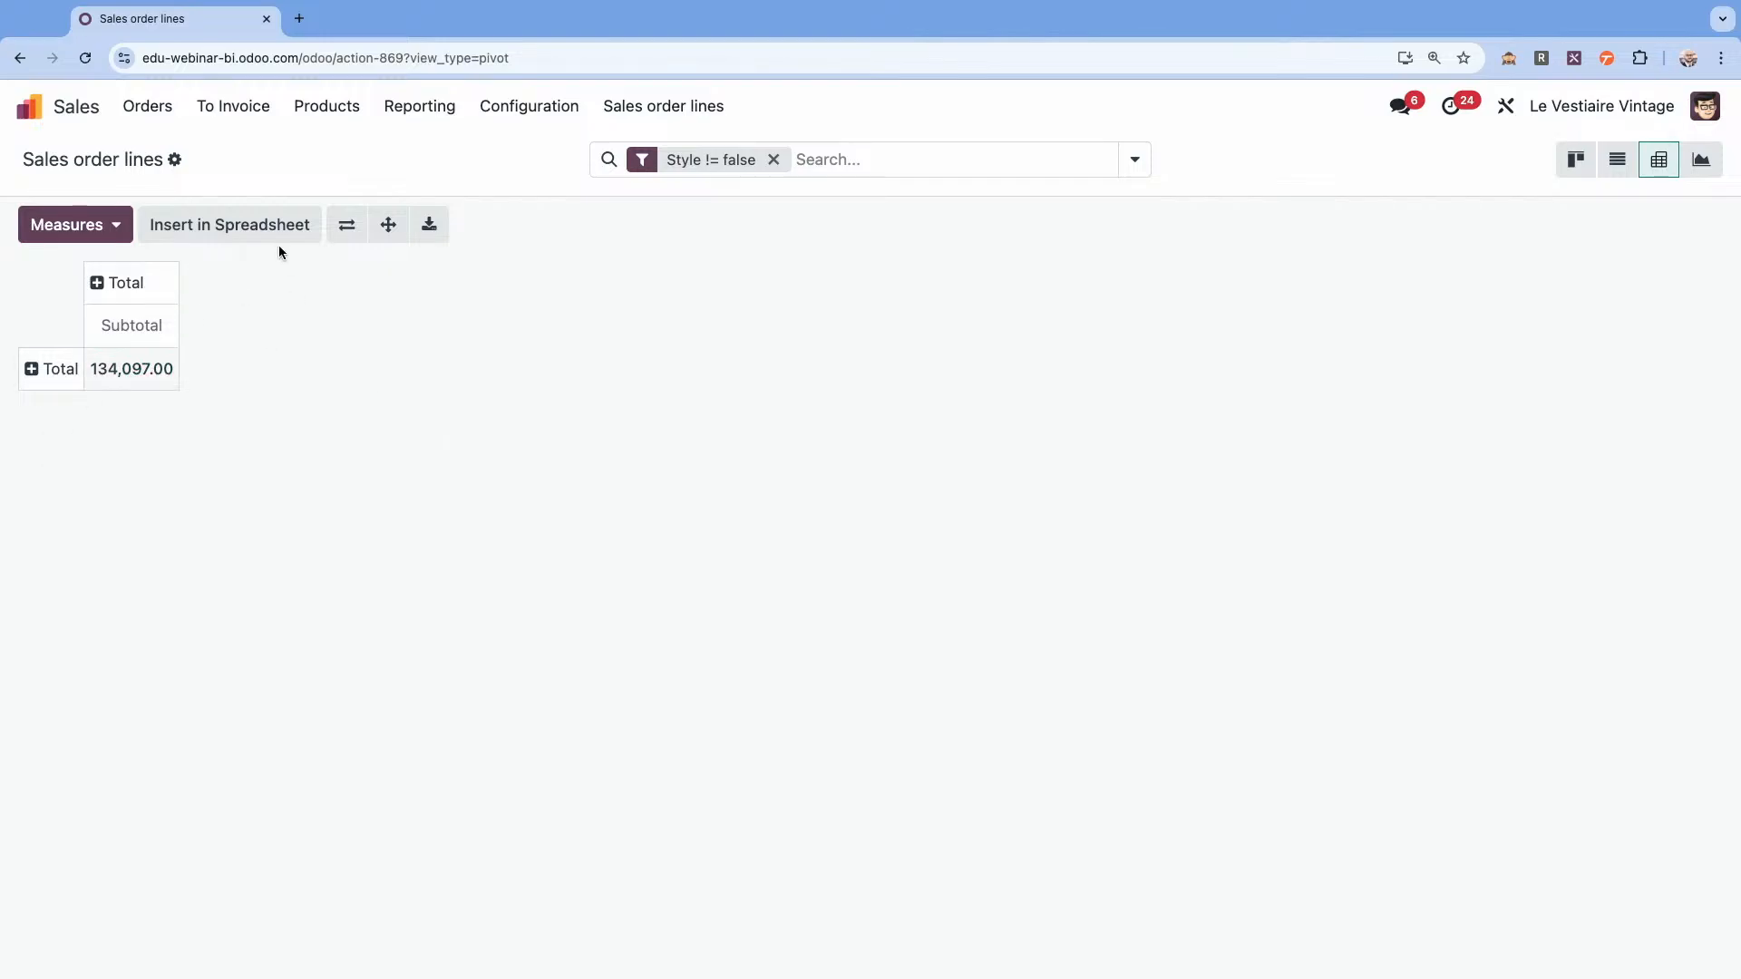
Insert the Sales Order Line pivot into the existing untitled spreadsheet that holds the top-three customers table.
{"action": "left_click", "coordinate": [257, 234]}
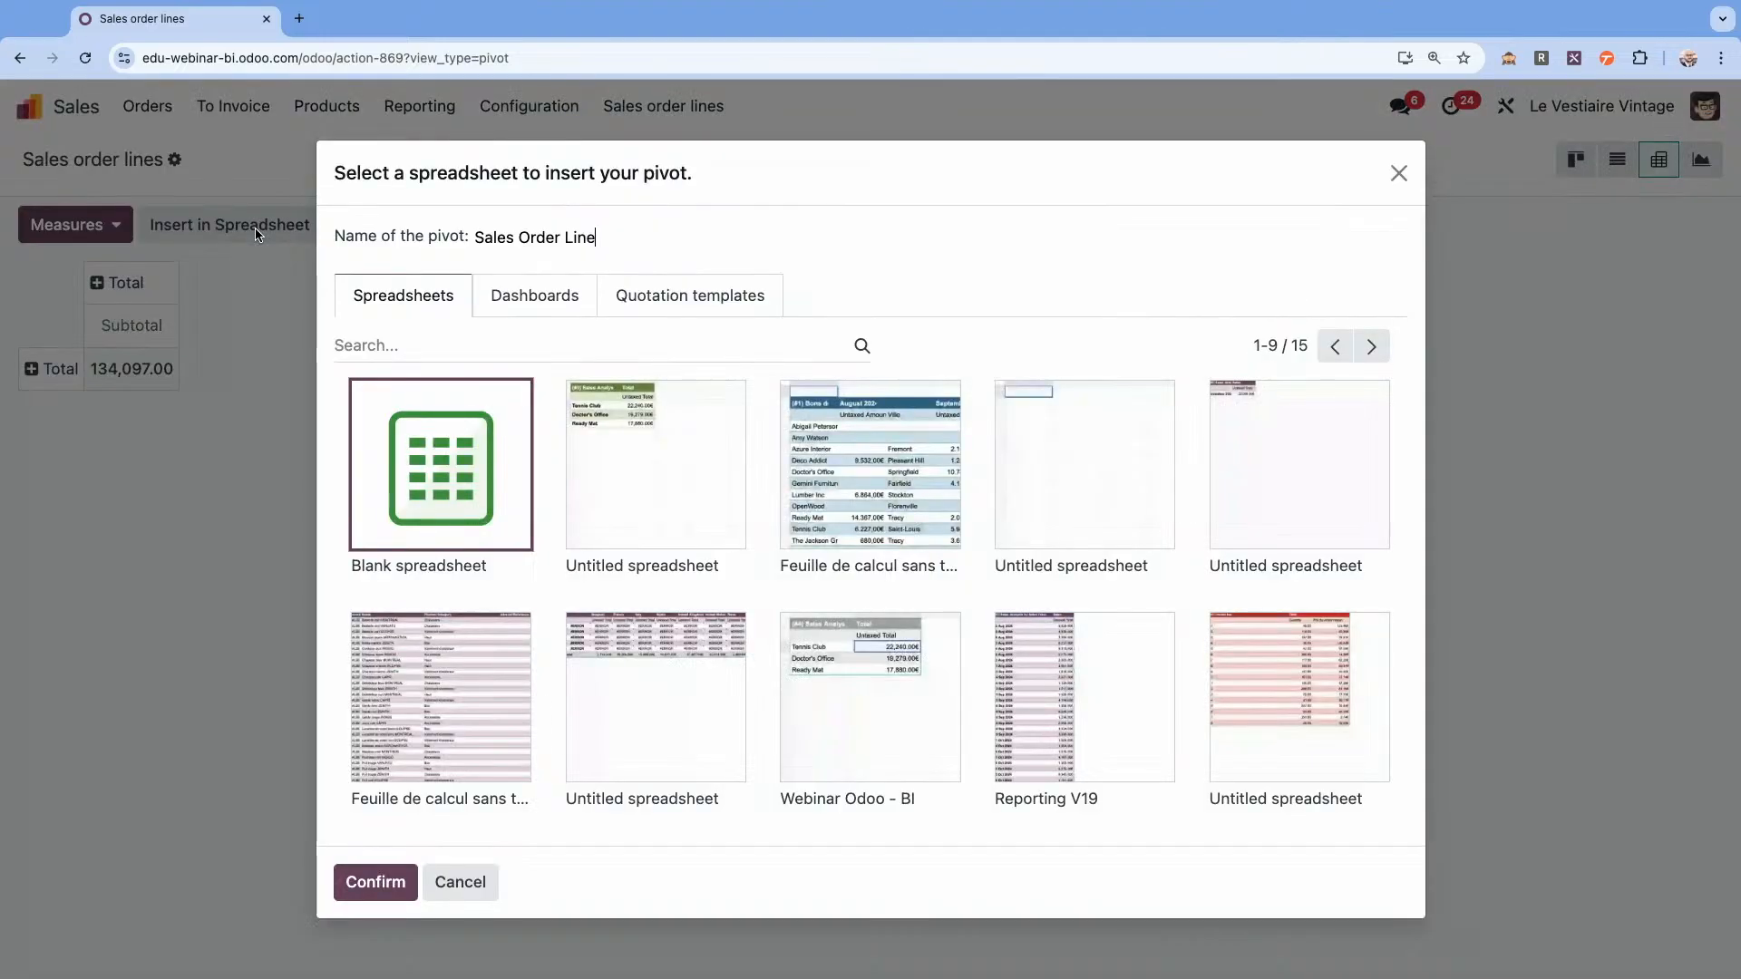
{"action": "left_click", "coordinate": [665, 459]}
{"action": "left_click", "coordinate": [375, 879]}
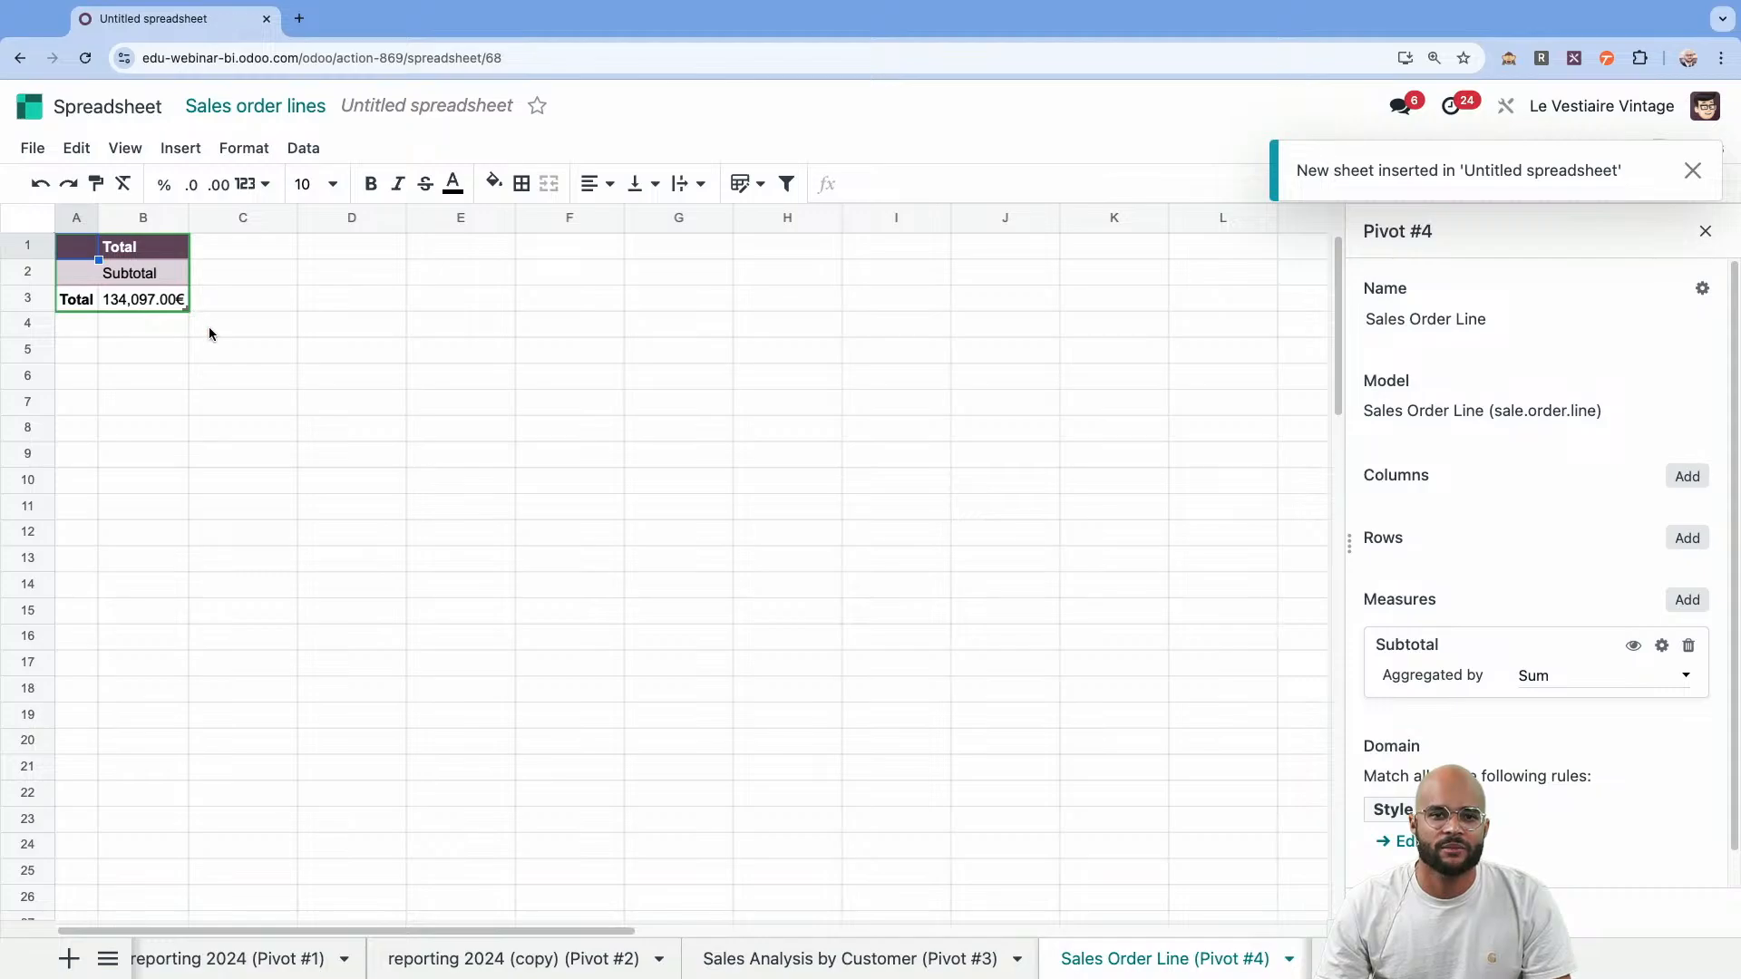
Clear the inserted pivot cells and enter the dynamic formula =PIVOT(4,,0) in cell A1.
{"action": "left_click_drag", "start_coordinate": [210, 330], "coordinate": [76, 245]}
{"action": "key", "text": "Delete"}
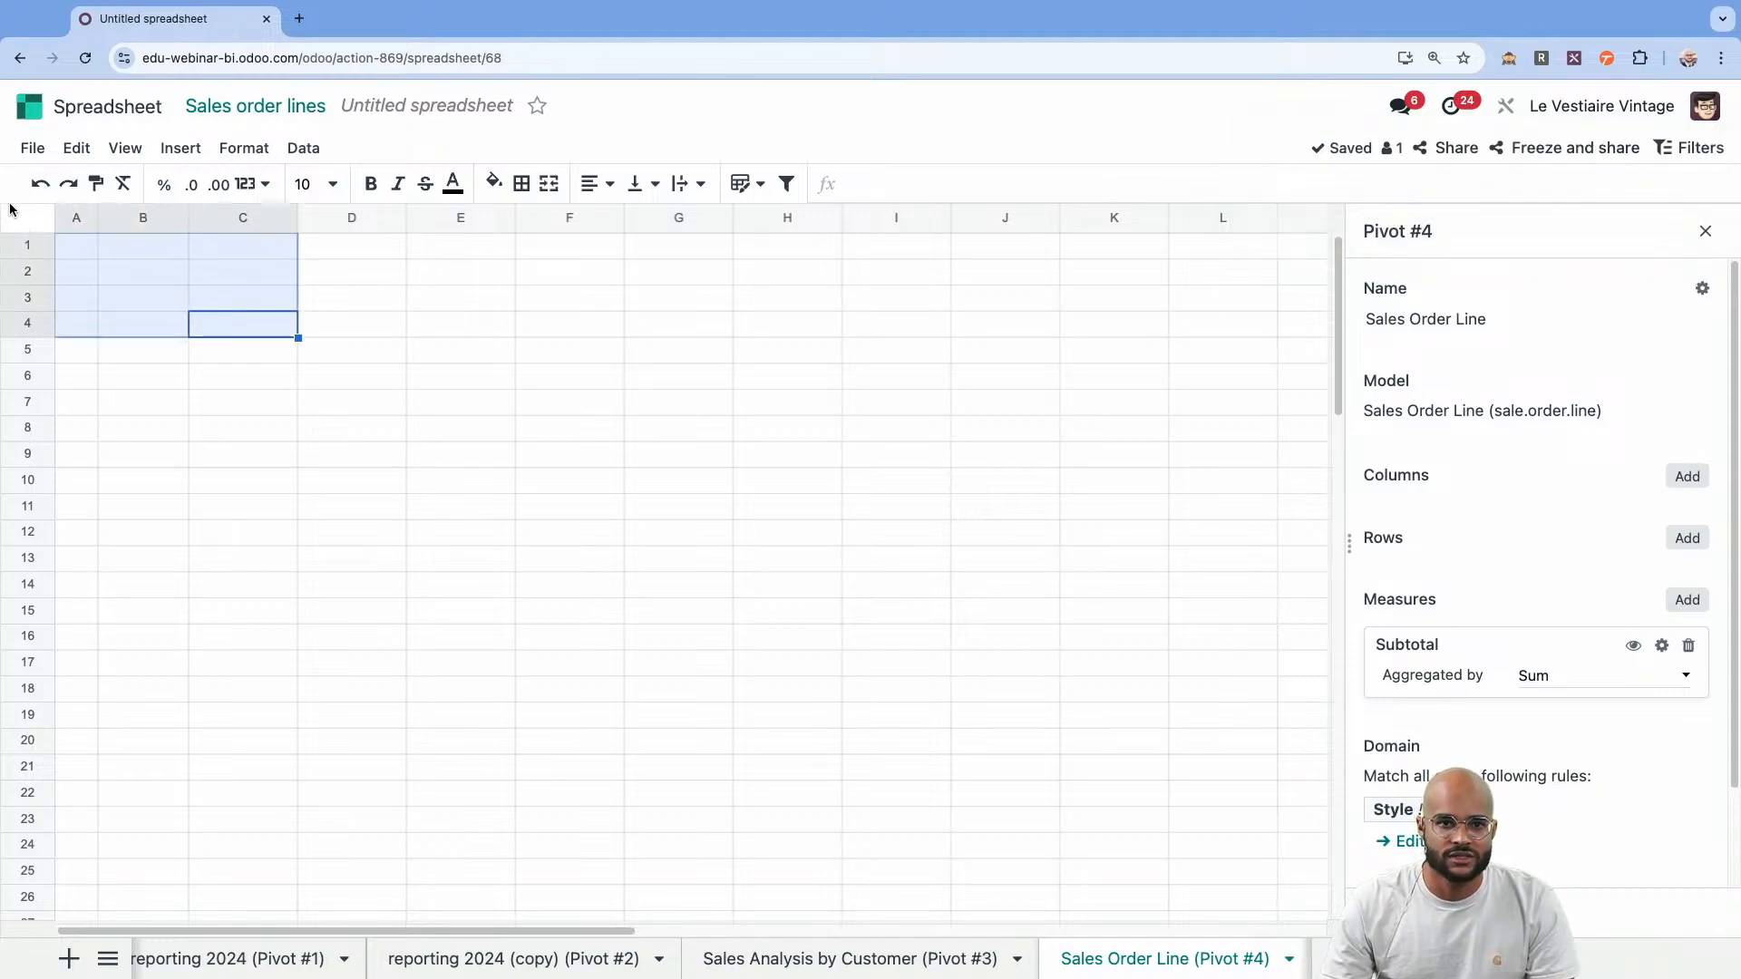
{"action": "left_click", "coordinate": [73, 249]}
{"action": "type", "text": "=pivot"}
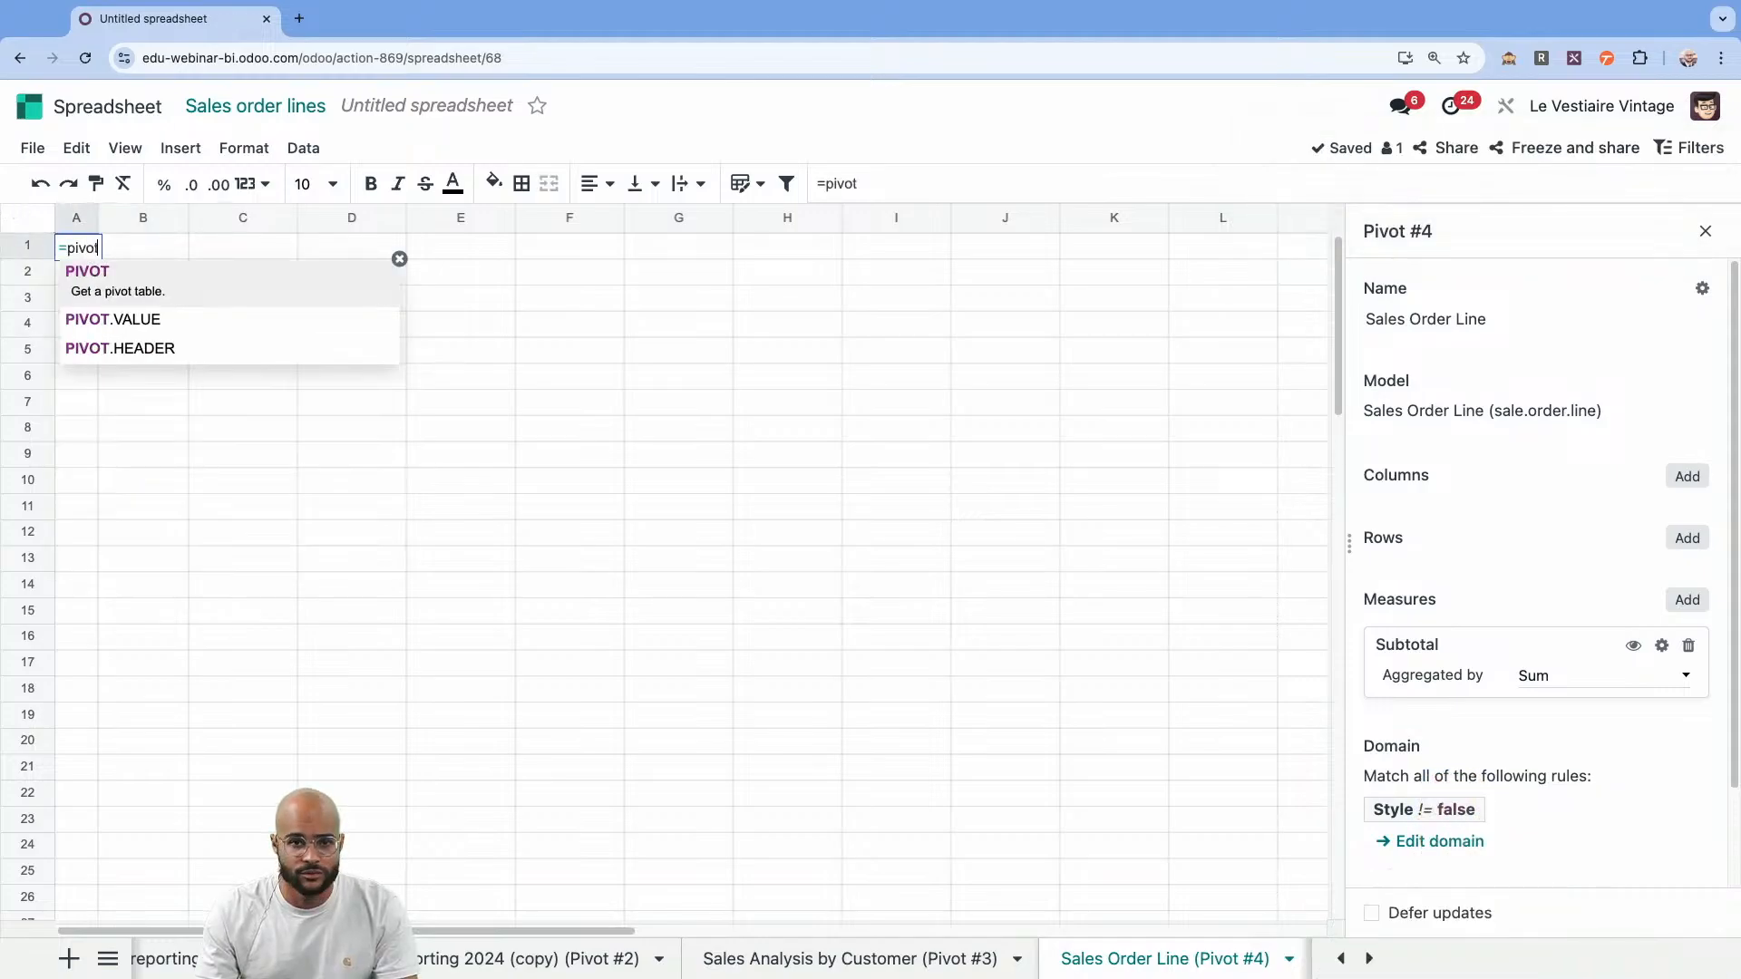
{"action": "key", "text": "Tab"}
{"action": "type", "text": "4,,0)"}
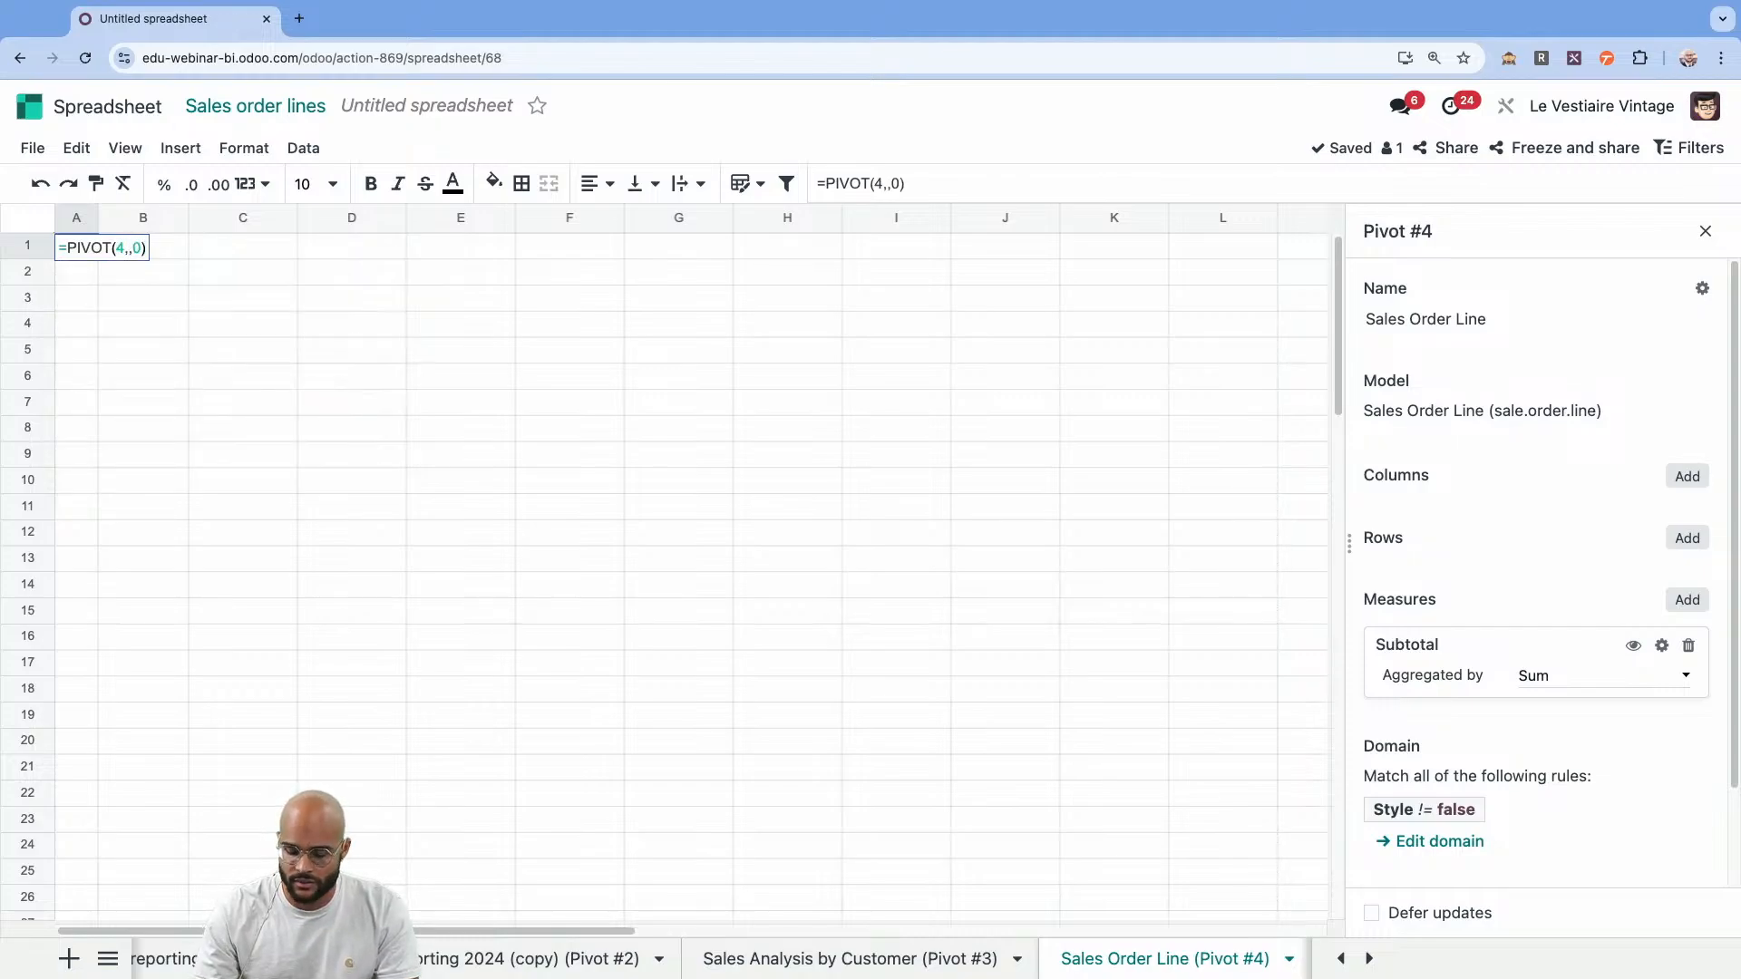
{"action": "key", "text": "Return"}
Format the dynamic pivot as a table with the purple banded Medium style and leave the table settings.
{"action": "left_click", "coordinate": [740, 183]}
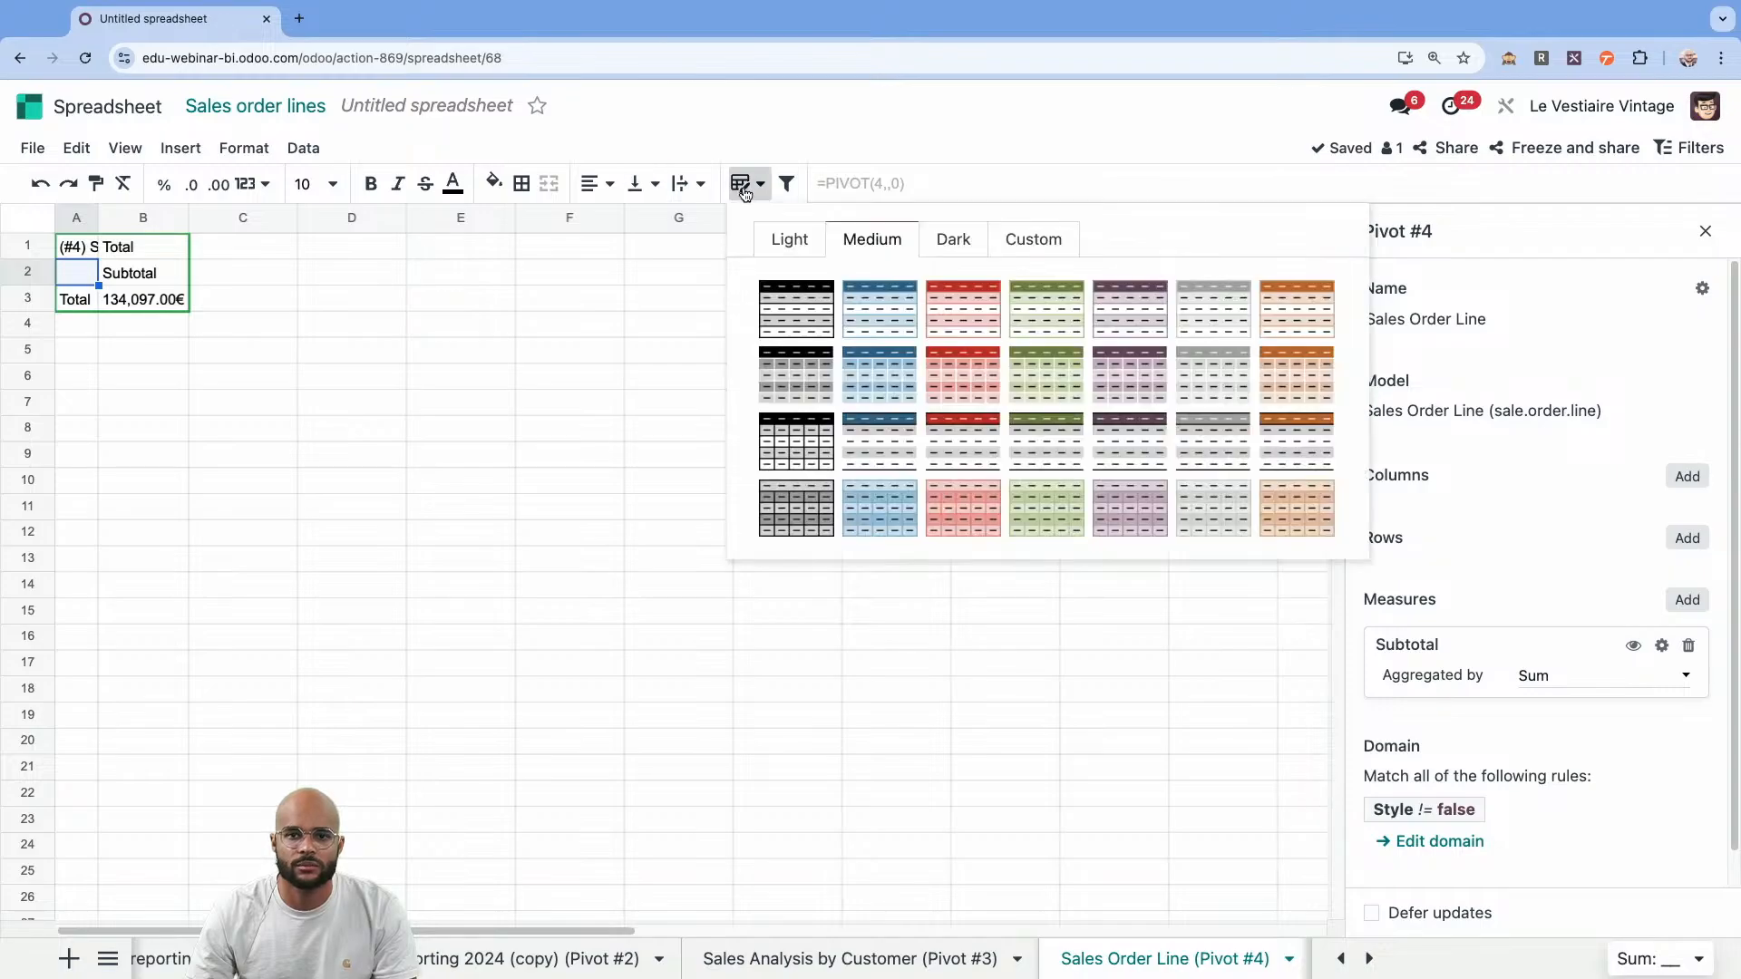
{"action": "left_click", "coordinate": [1122, 309]}
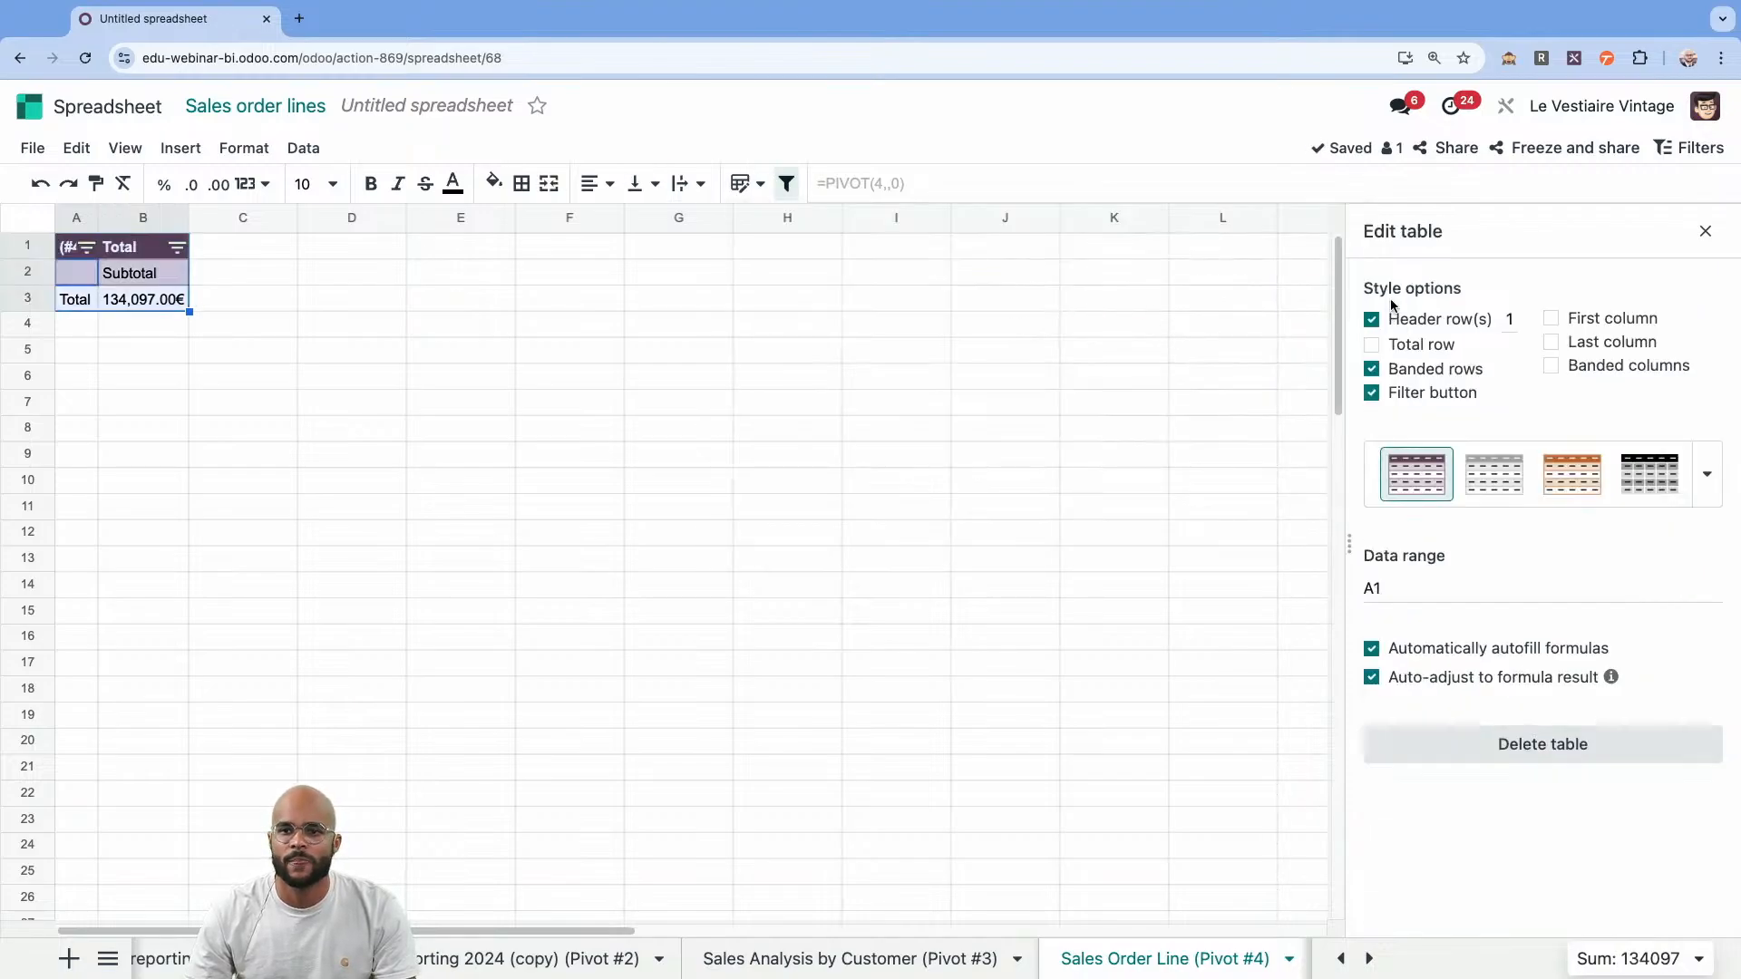
{"action": "left_click", "coordinate": [1705, 232]}
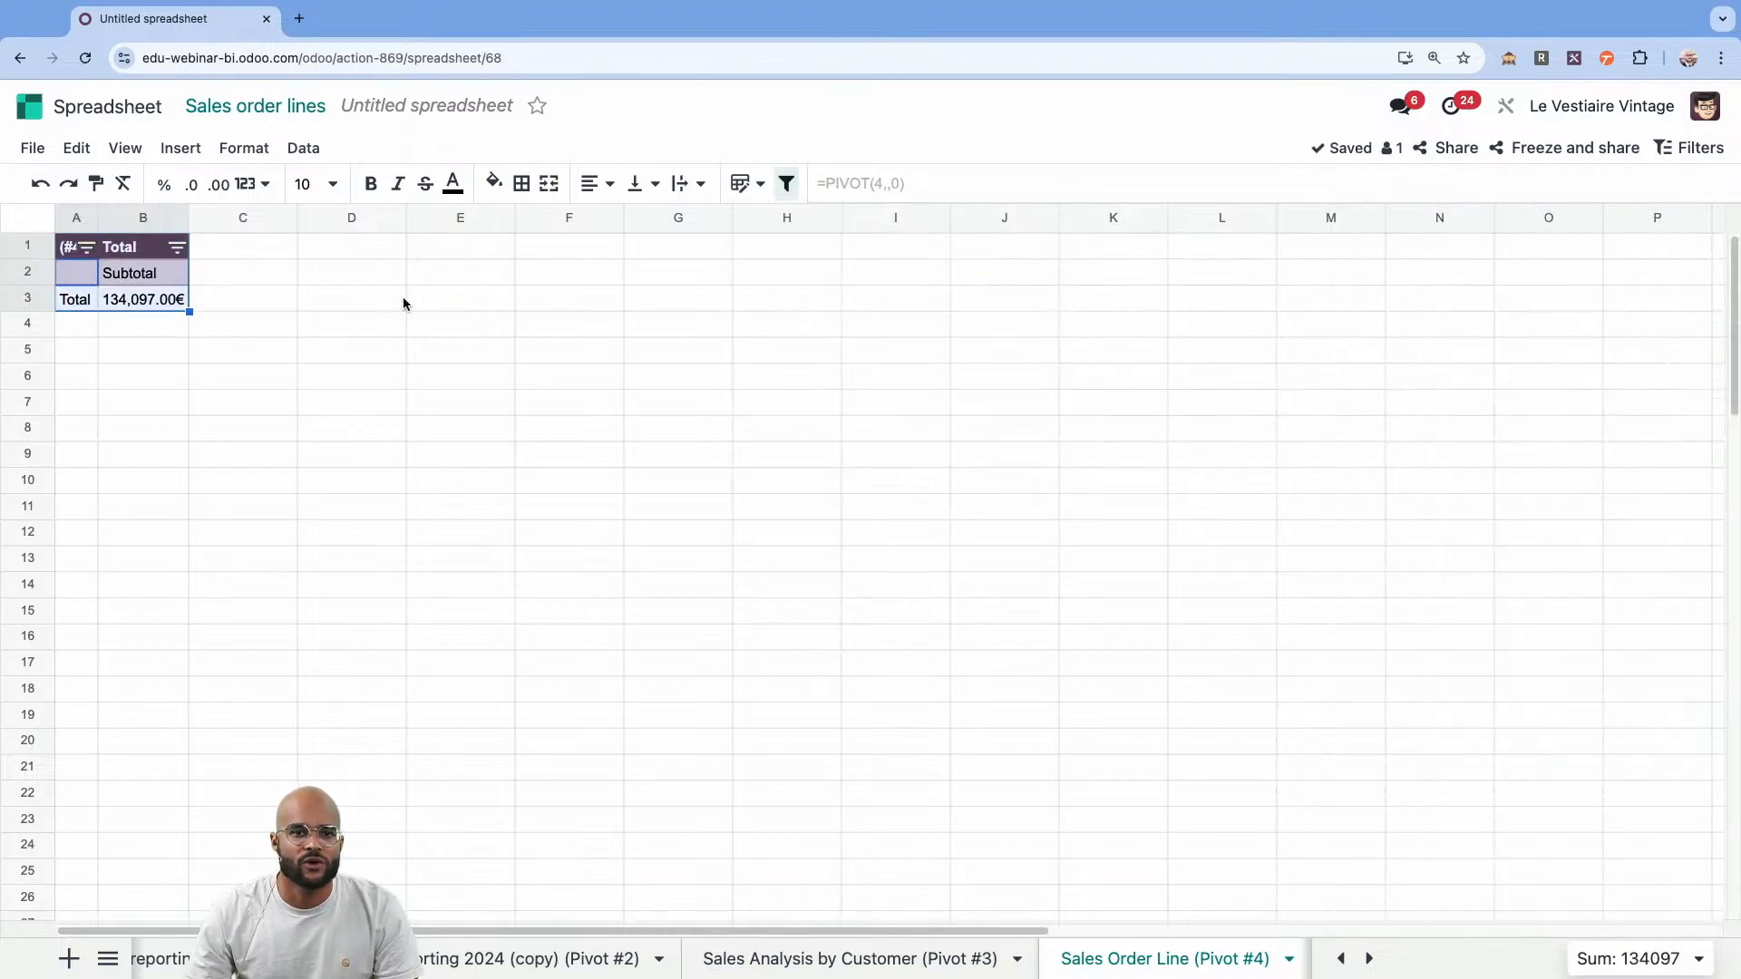
{"action": "double_click", "coordinate": [145, 273]}
{"action": "left_click", "coordinate": [146, 365]}
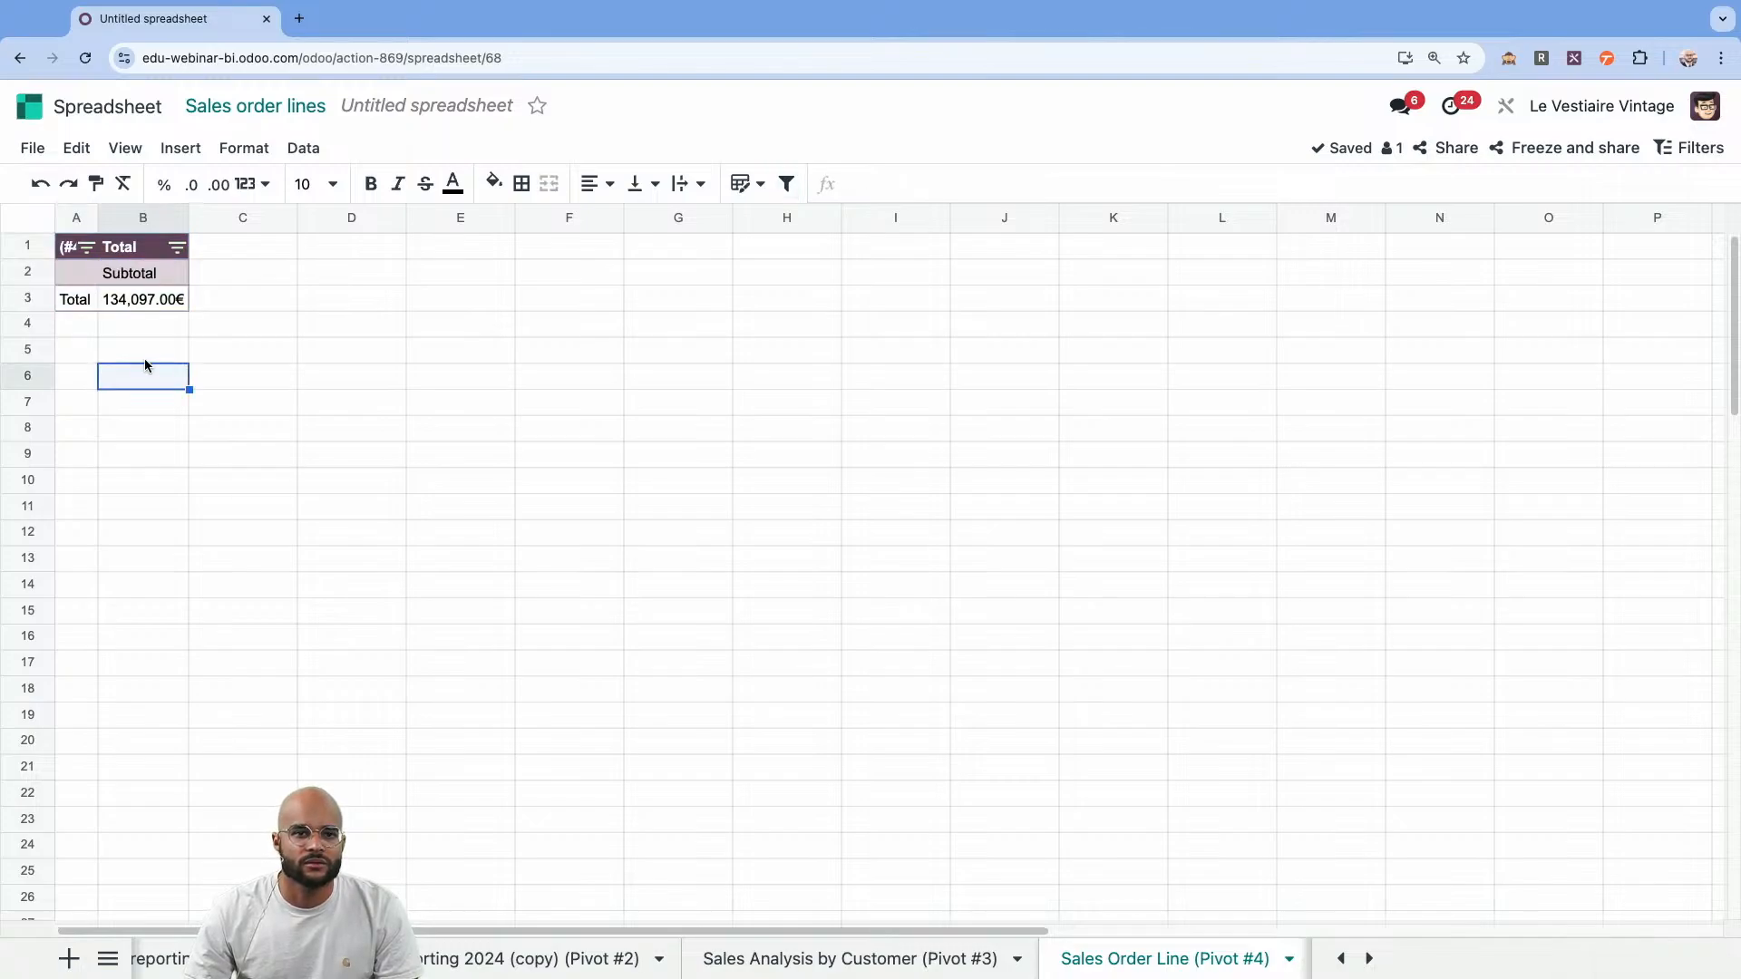
Add Style as the column grouping of the Sales Order Line pivot, reload the spreadsheet and return to that pivot's sheet.
{"action": "right_click", "coordinate": [151, 300]}
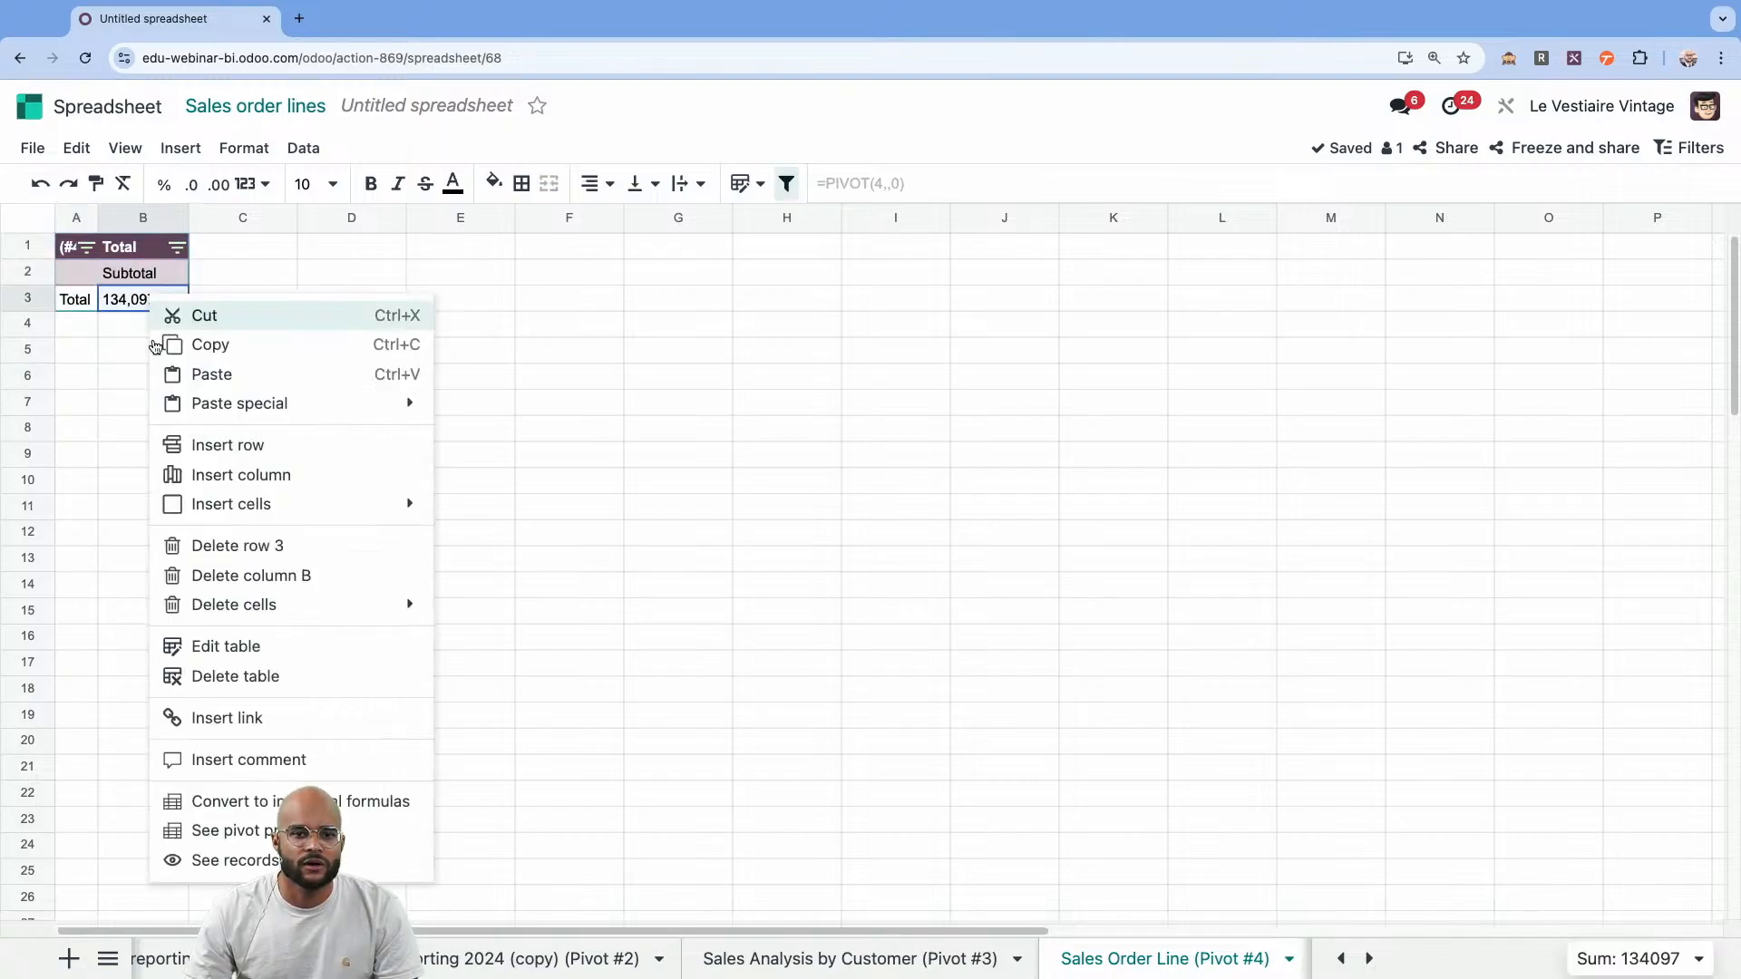
{"action": "left_click", "coordinate": [259, 829]}
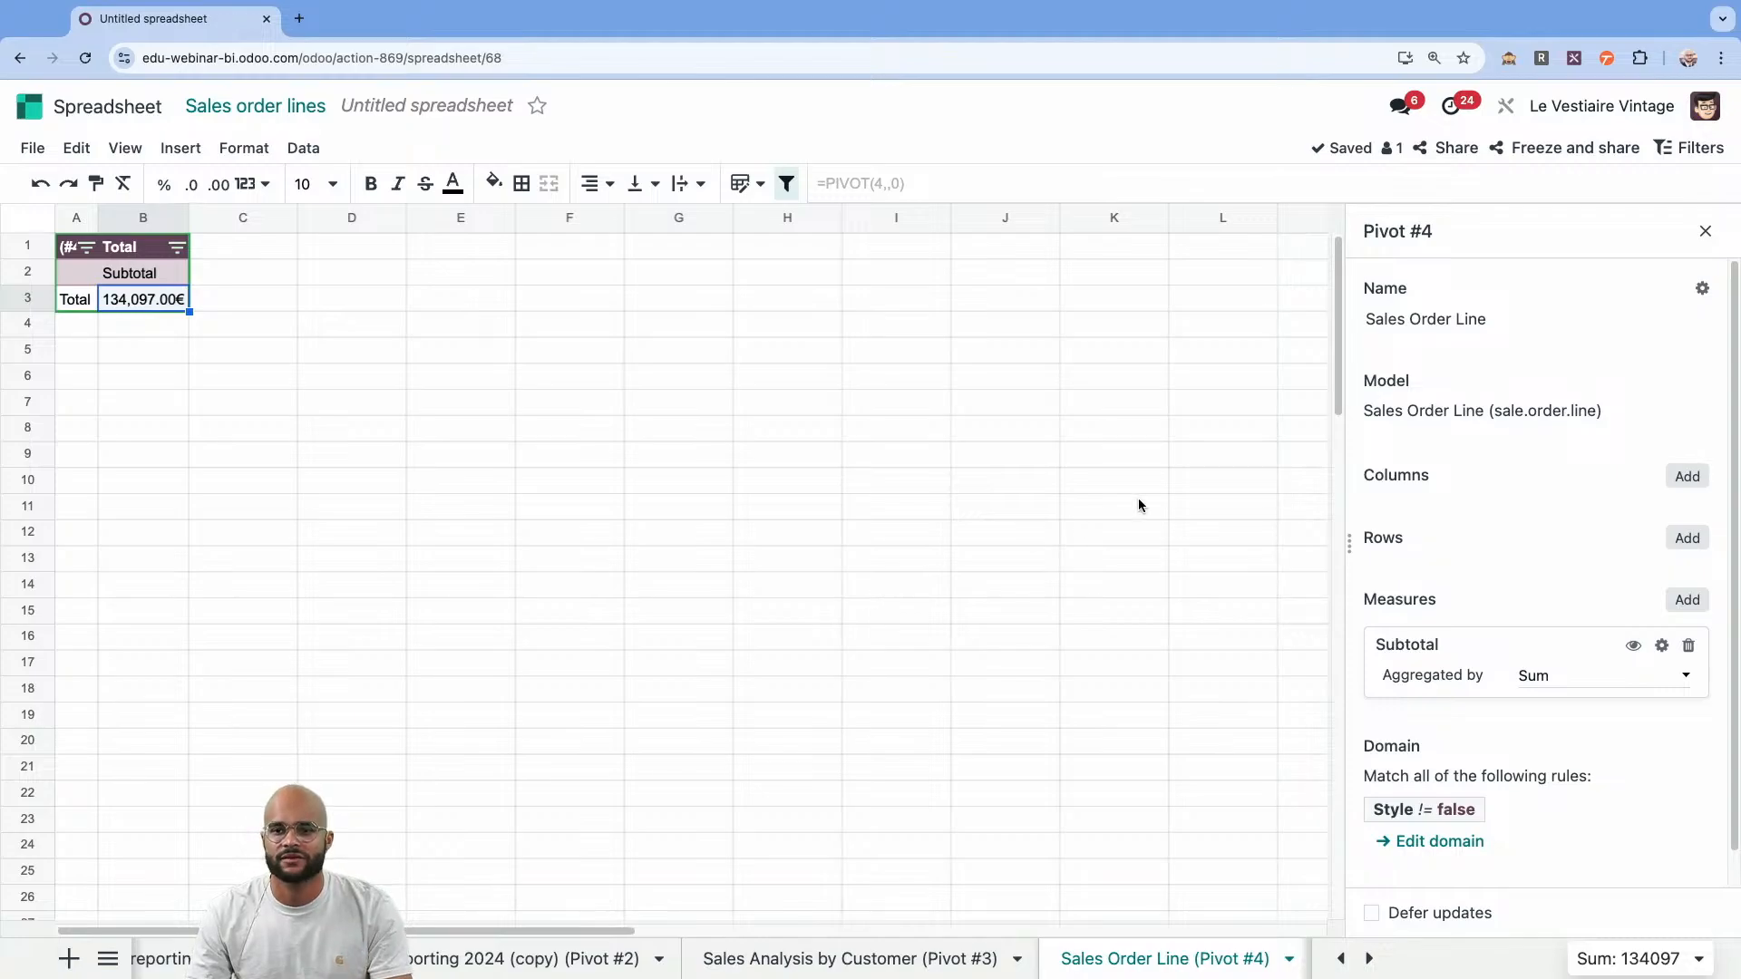
{"action": "left_click", "coordinate": [1687, 476]}
{"action": "left_click", "coordinate": [1572, 566]}
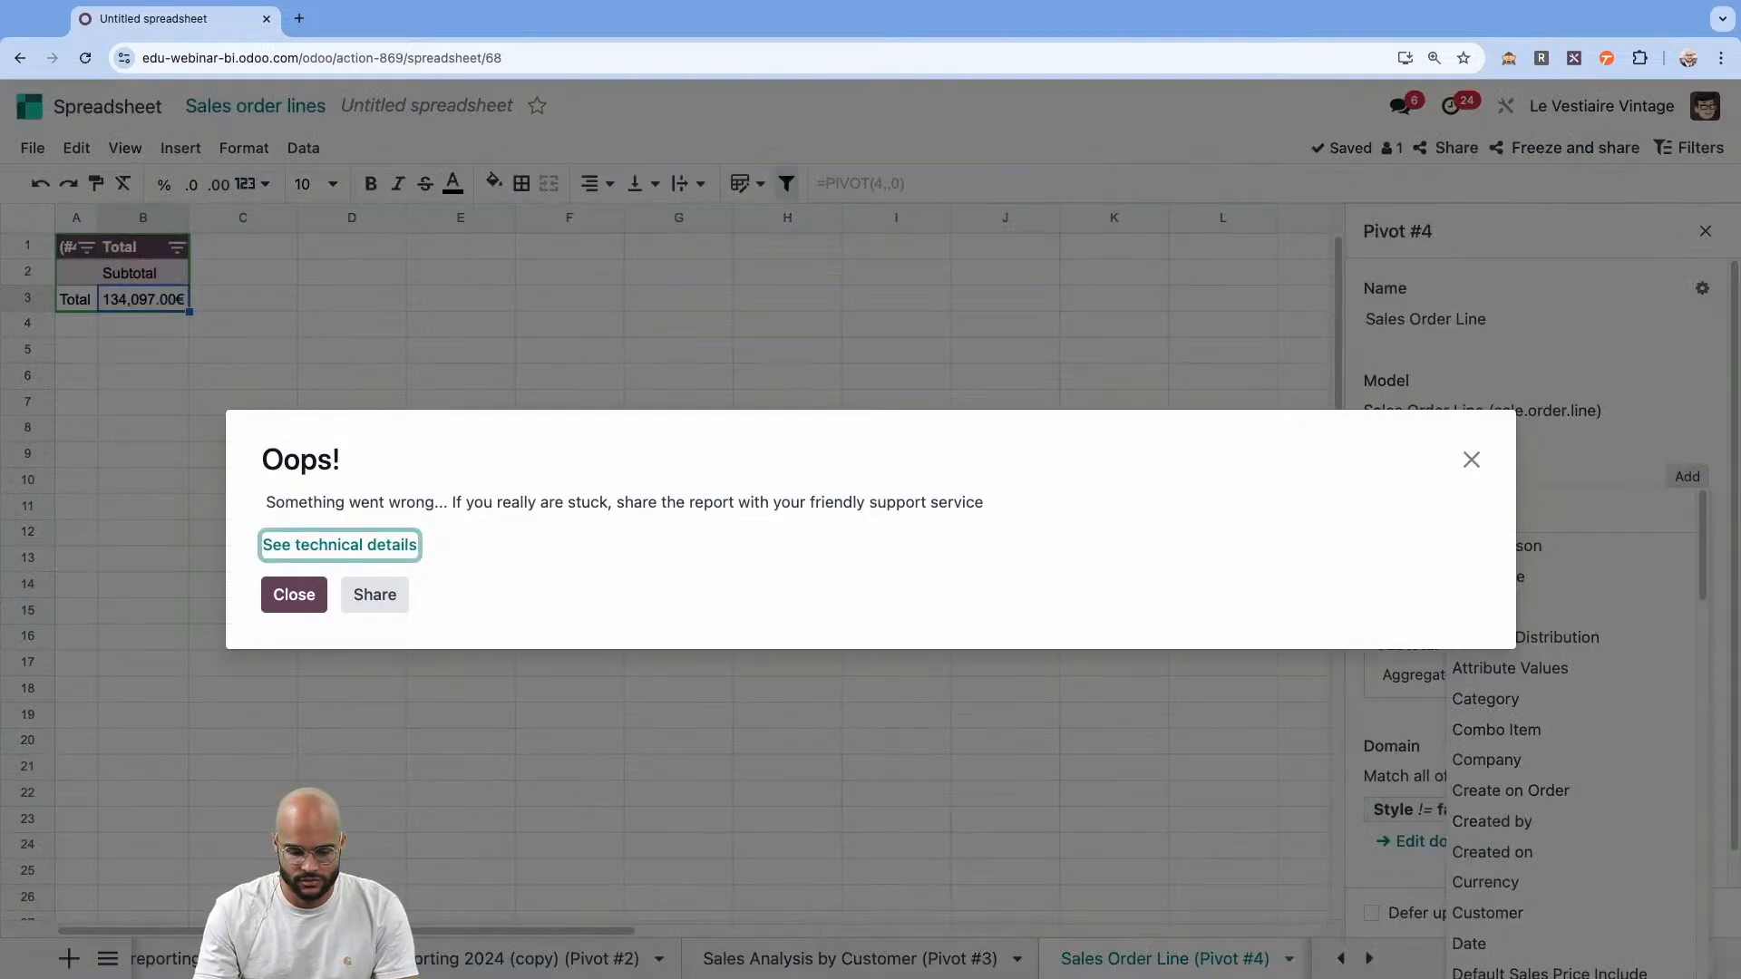
{"action": "left_click", "coordinate": [294, 594]}
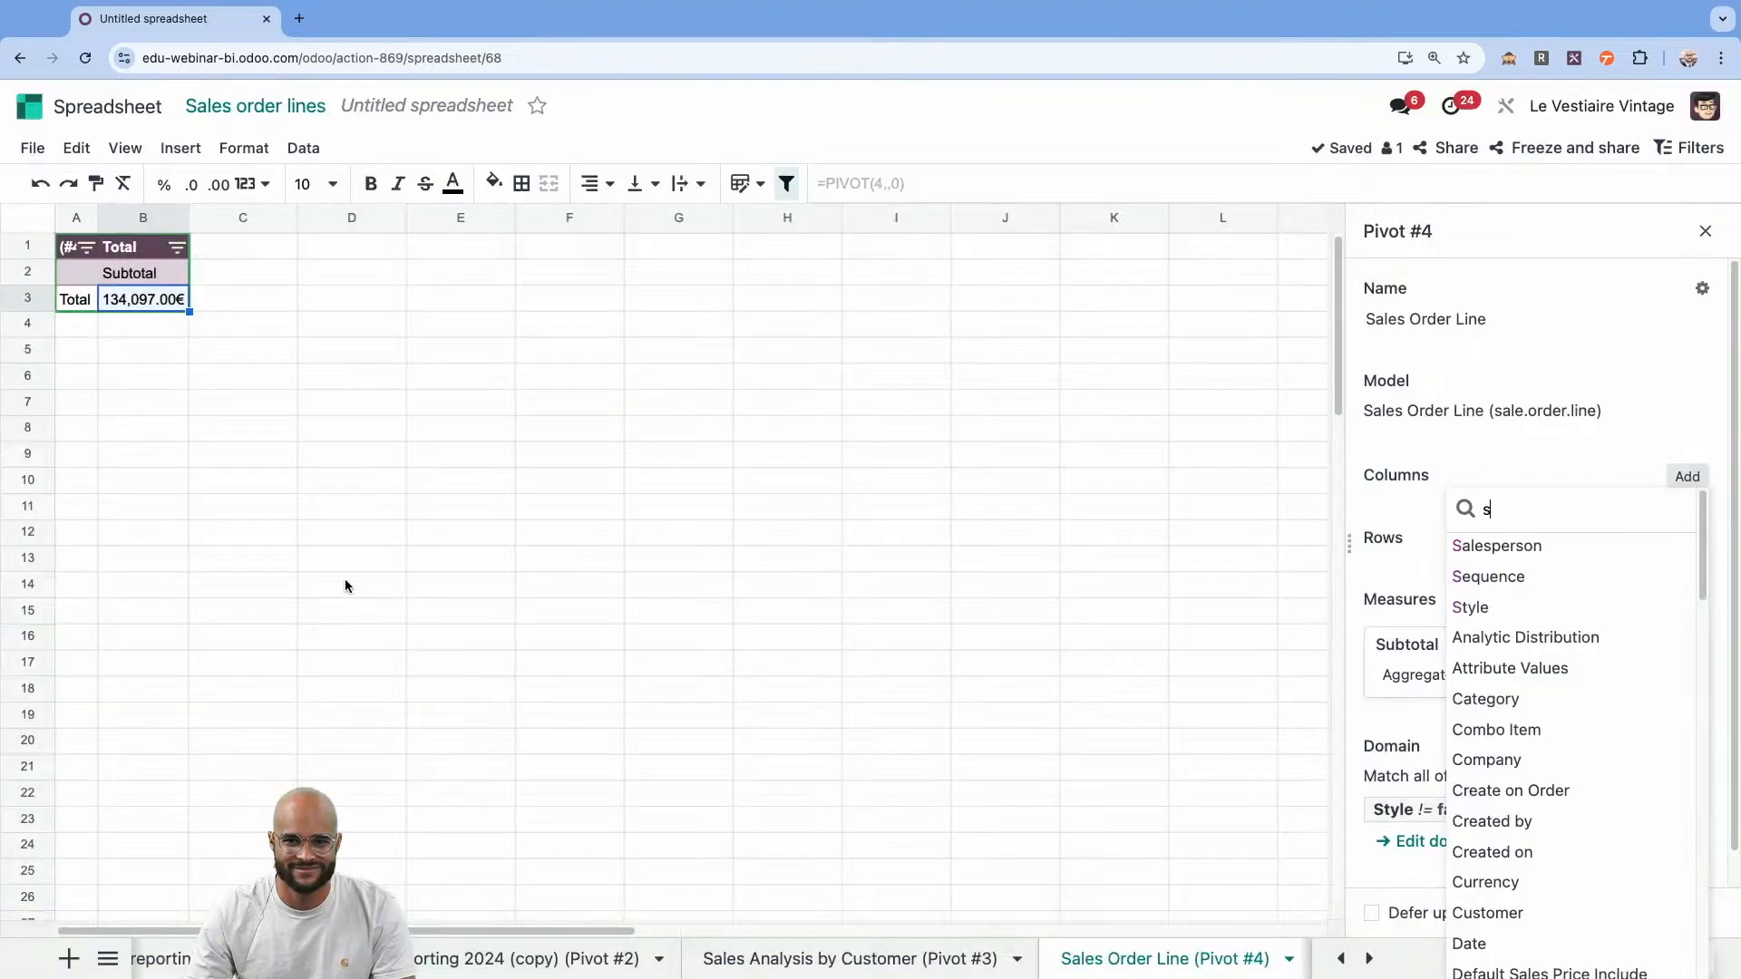
{"action": "left_click", "coordinate": [1480, 609]}
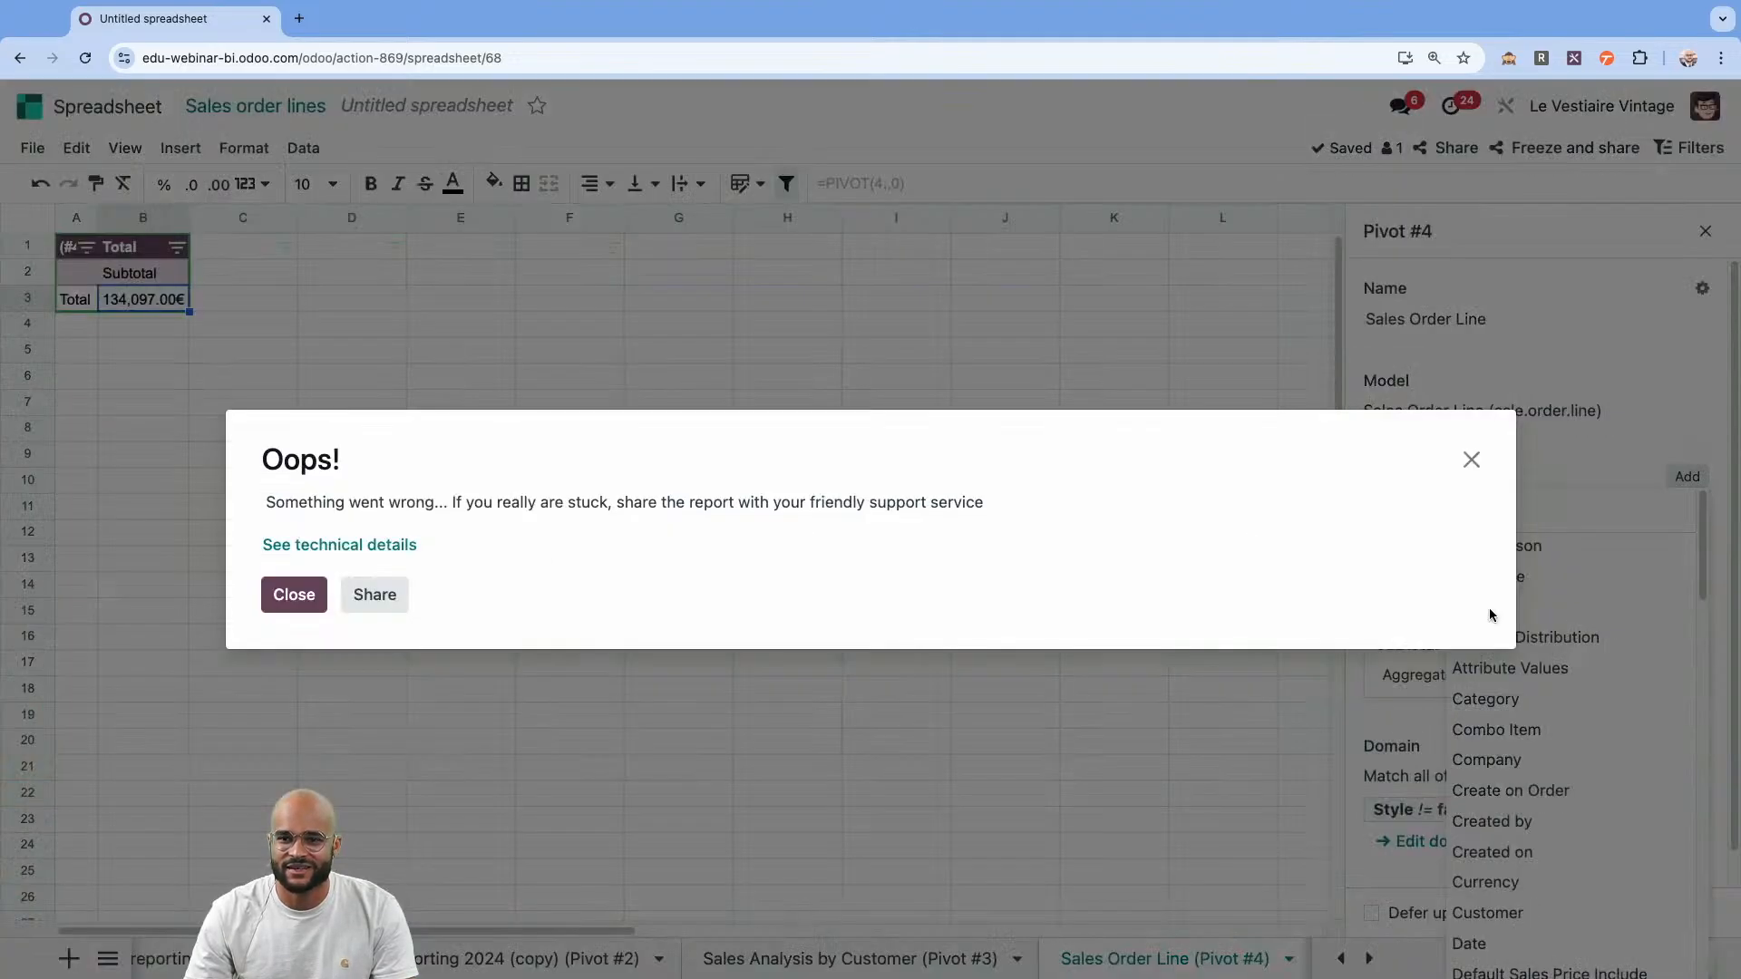
{"action": "left_click", "coordinate": [1471, 460]}
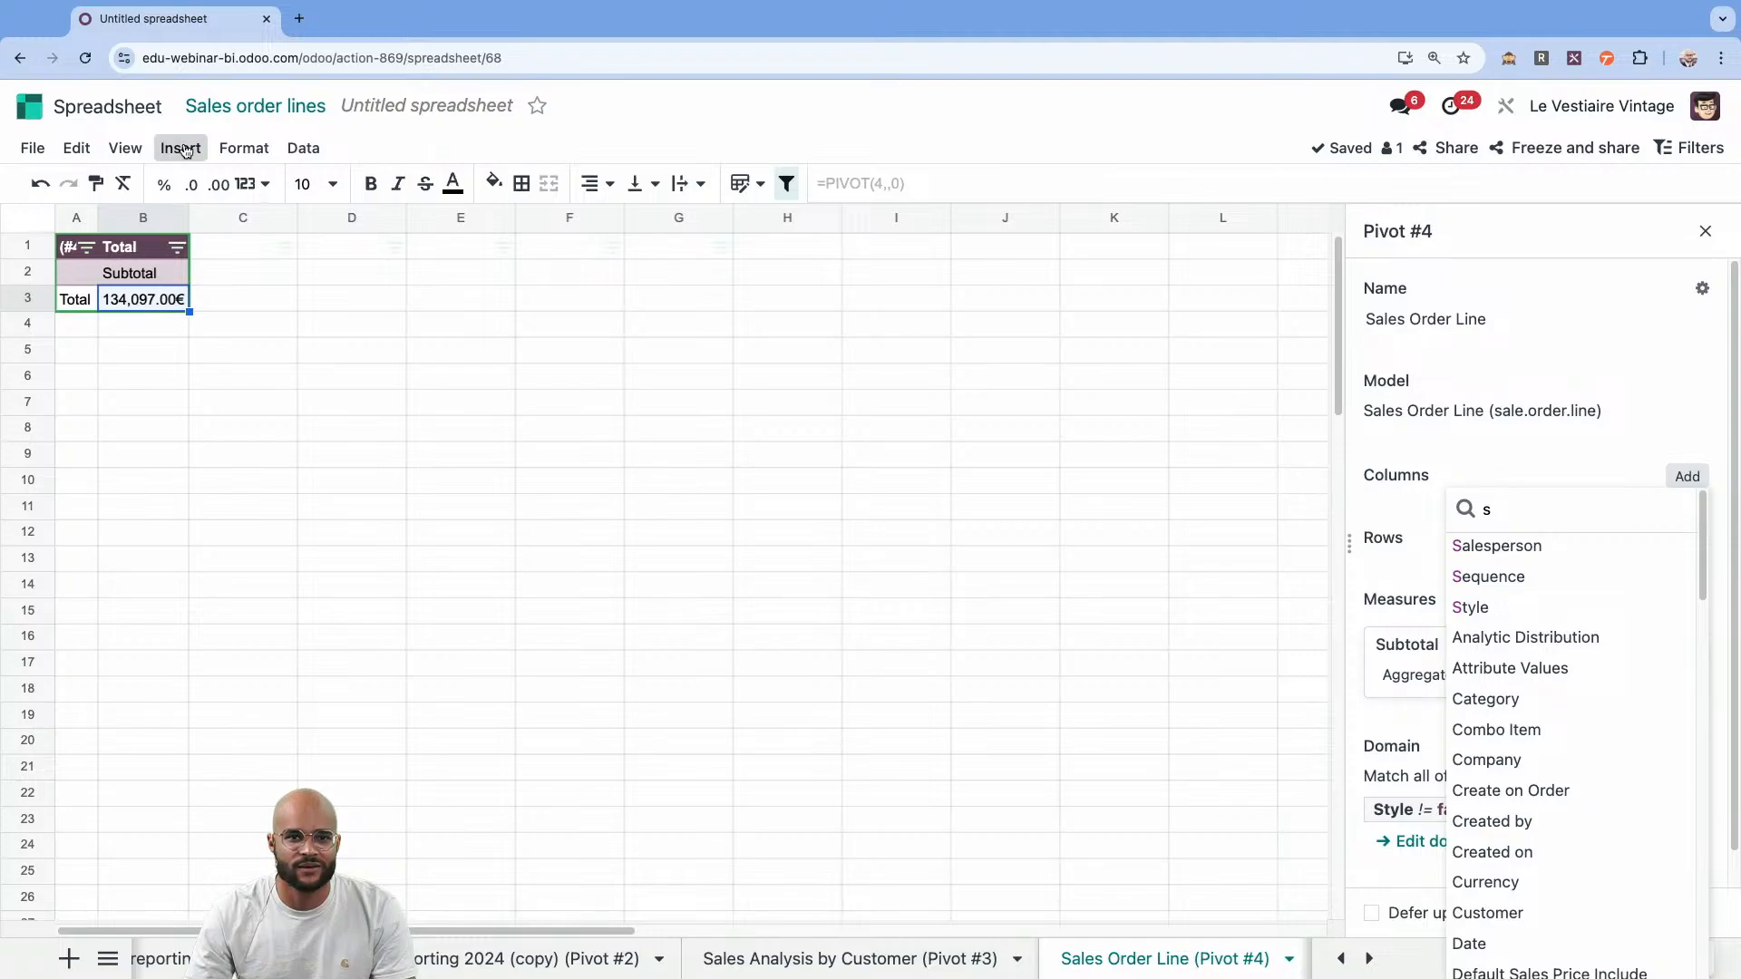
{"action": "left_click", "coordinate": [86, 59]}
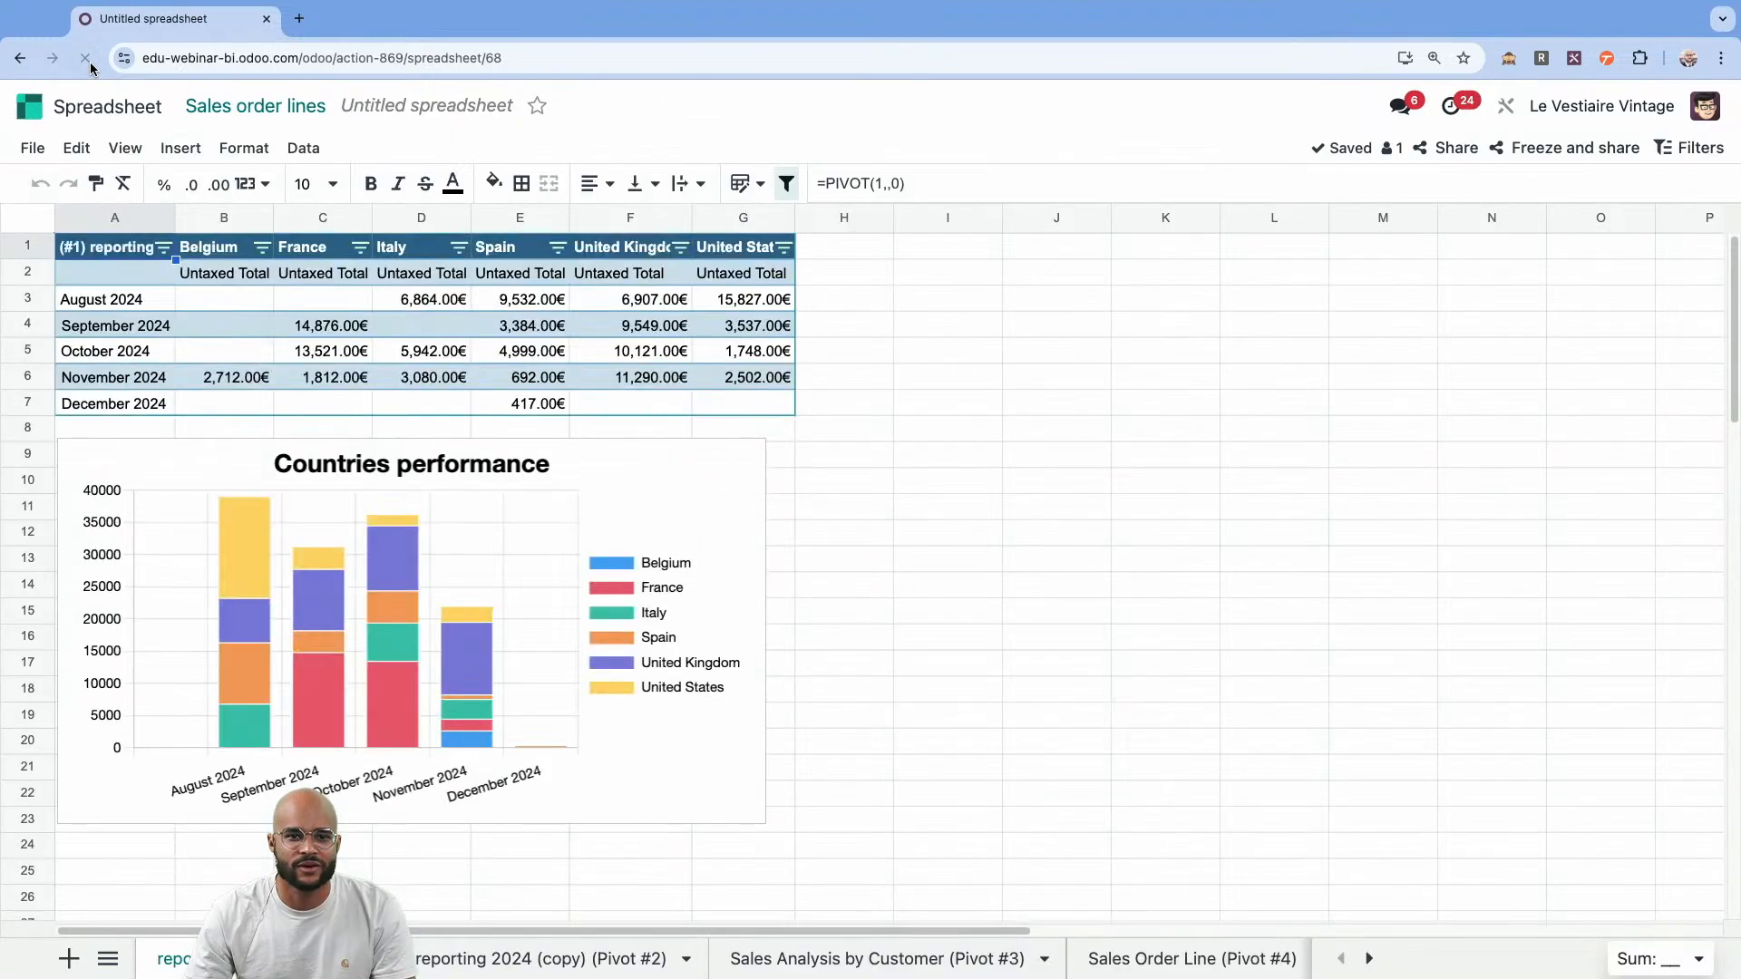
{"action": "left_click", "coordinate": [1188, 958]}
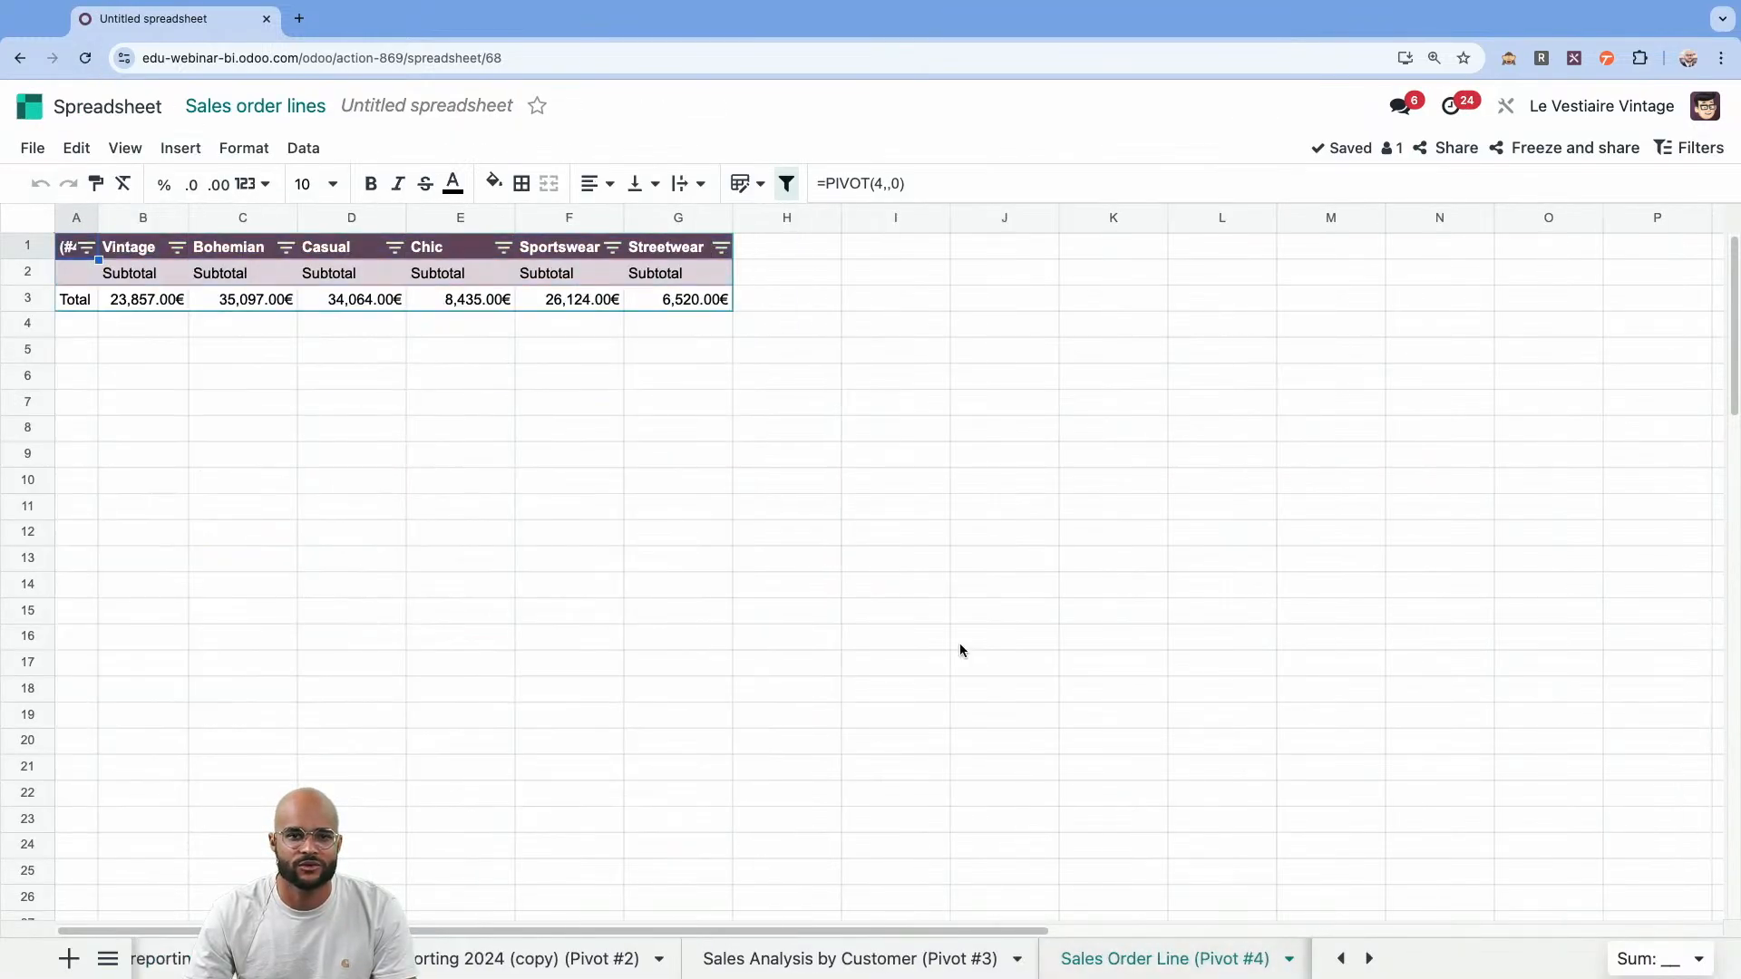
Add Order date as the row grouping of the Sales Order Line pivot with Month & Year granularity.
{"action": "left_click", "coordinate": [253, 299]}
{"action": "right_click", "coordinate": [253, 299]}
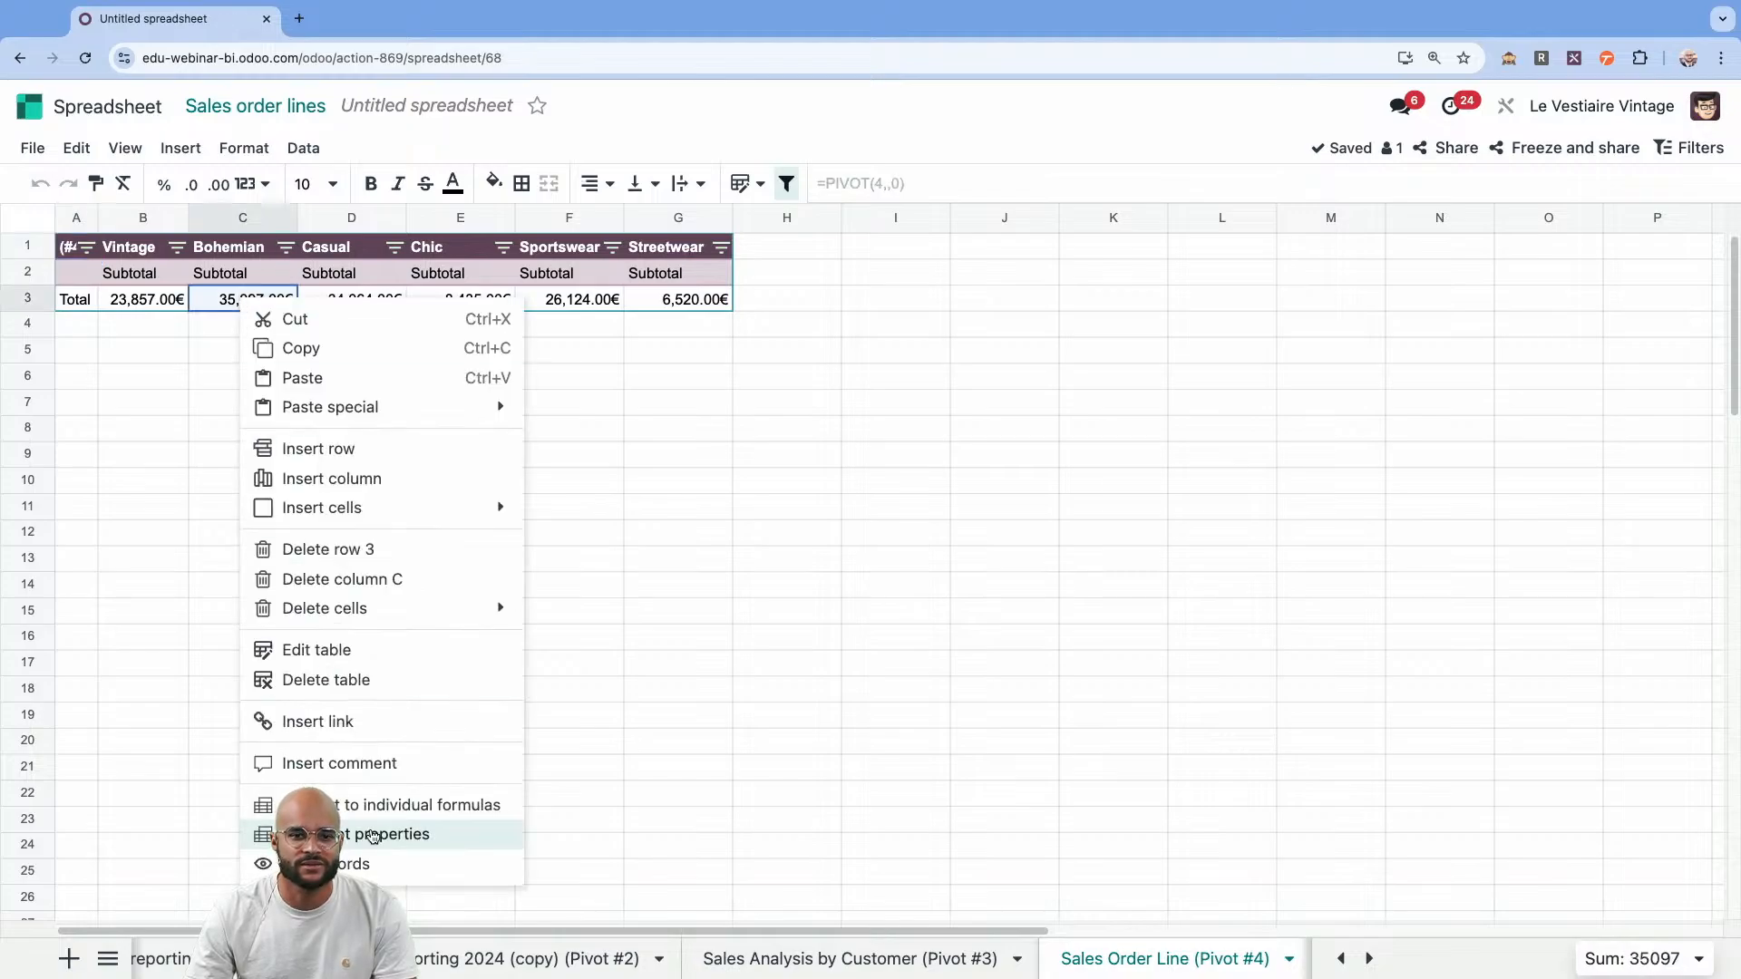
{"action": "left_click", "coordinate": [381, 832]}
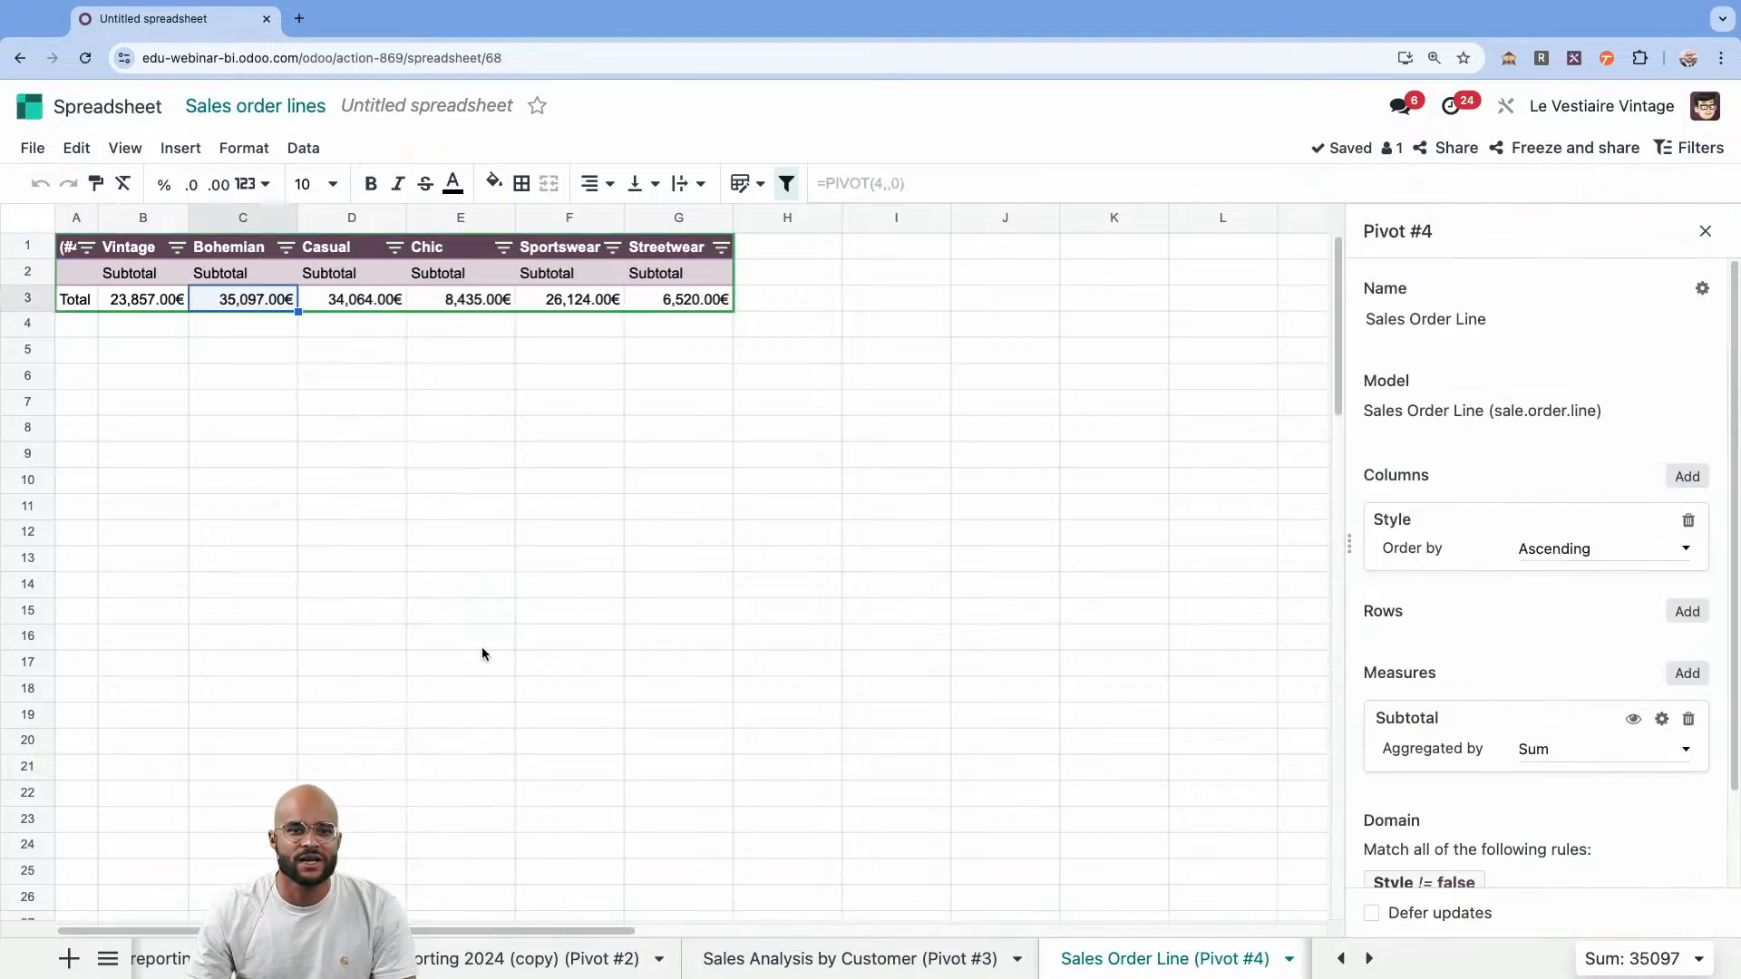
{"action": "left_click", "coordinate": [1688, 613]}
{"action": "scroll", "coordinate": [1554, 550], "scroll_direction": "down", "scroll_amount": 5}
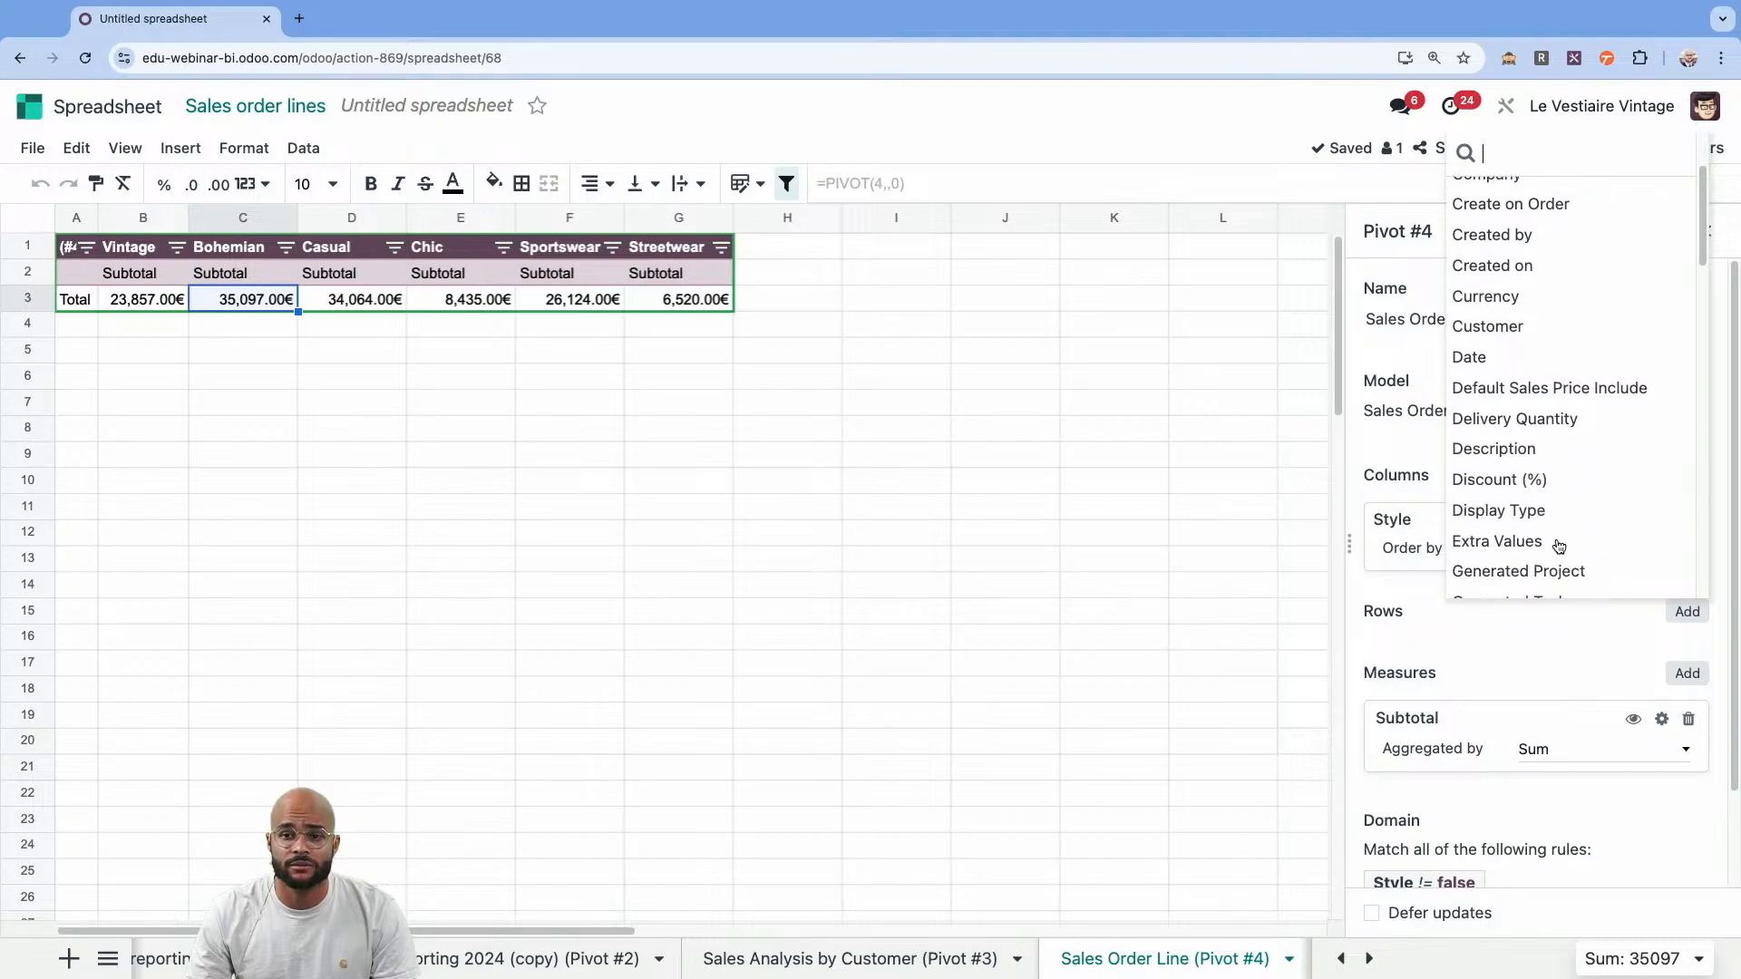
{"action": "scroll", "coordinate": [1558, 545], "scroll_direction": "down", "scroll_amount": 6}
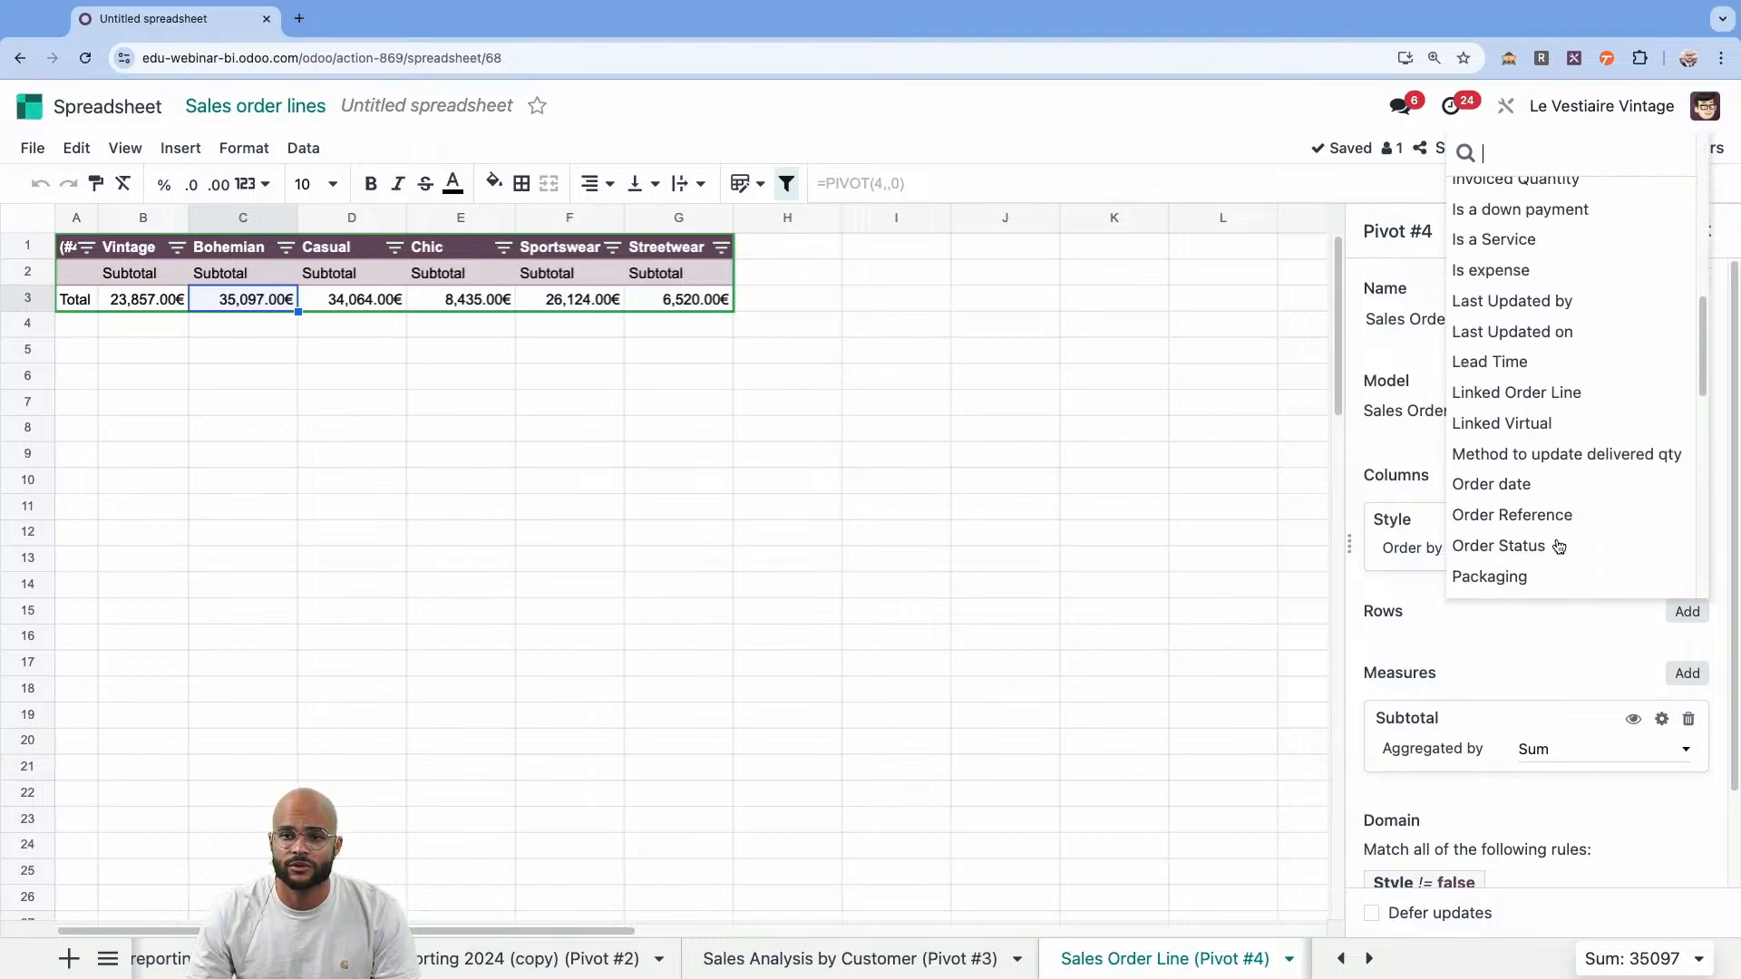
{"action": "left_click", "coordinate": [1551, 469]}
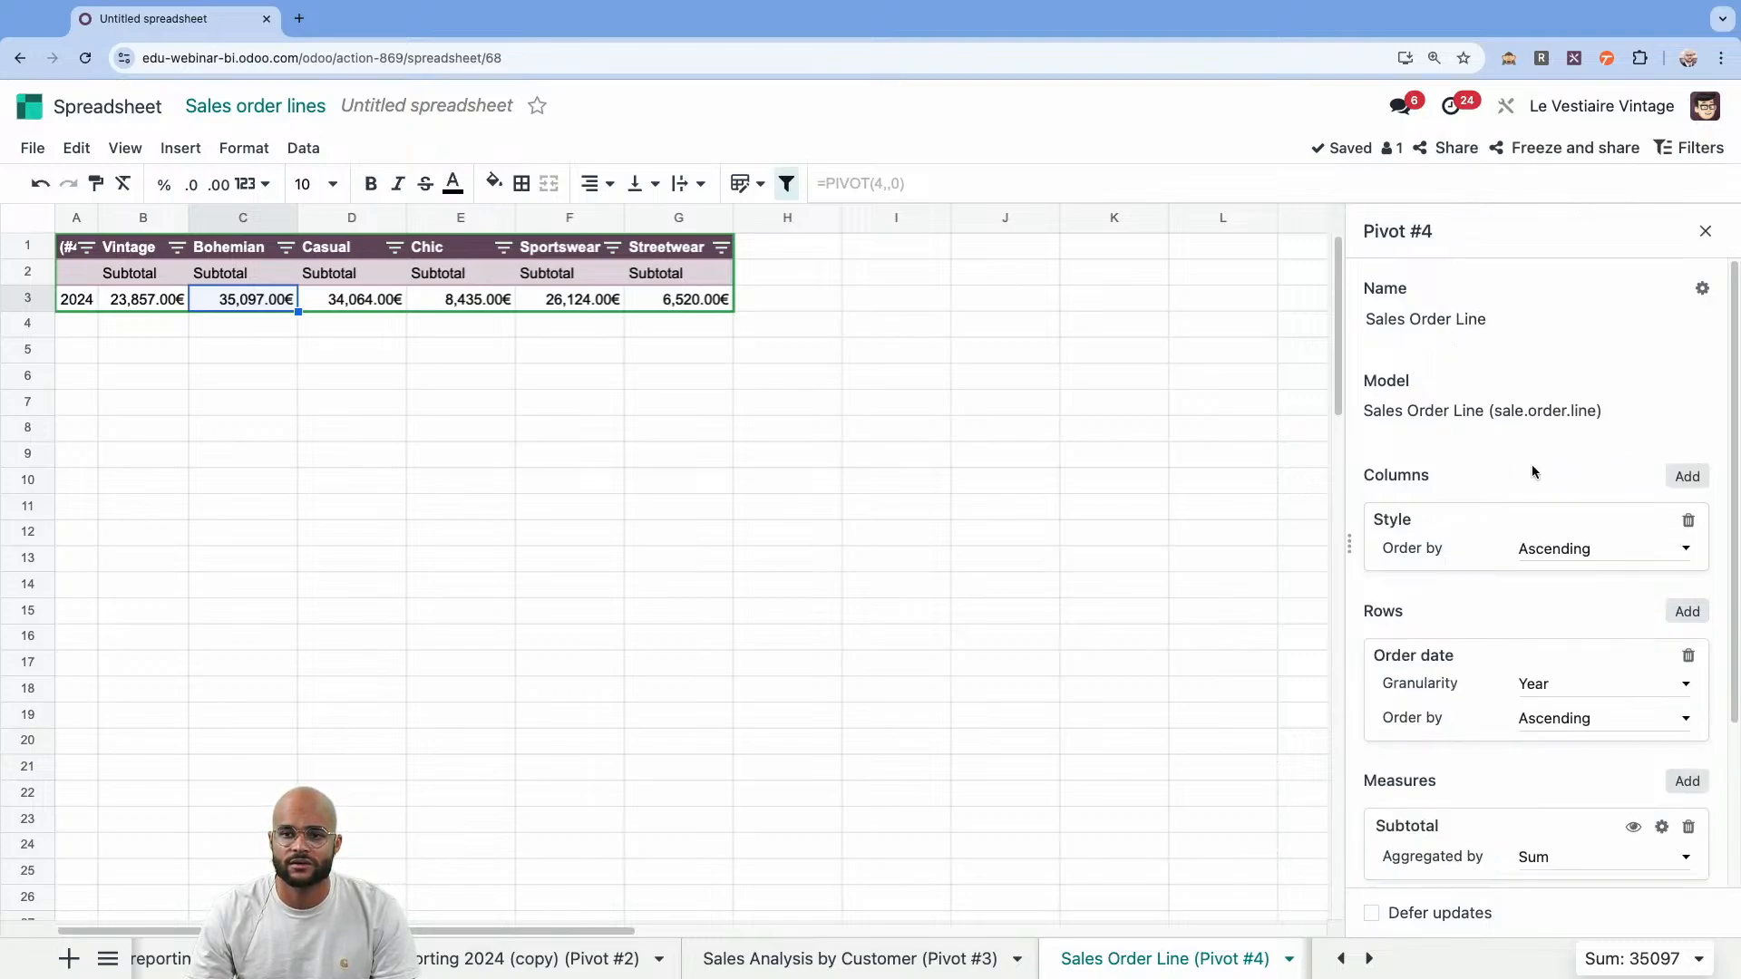
{"action": "left_click", "coordinate": [1566, 687]}
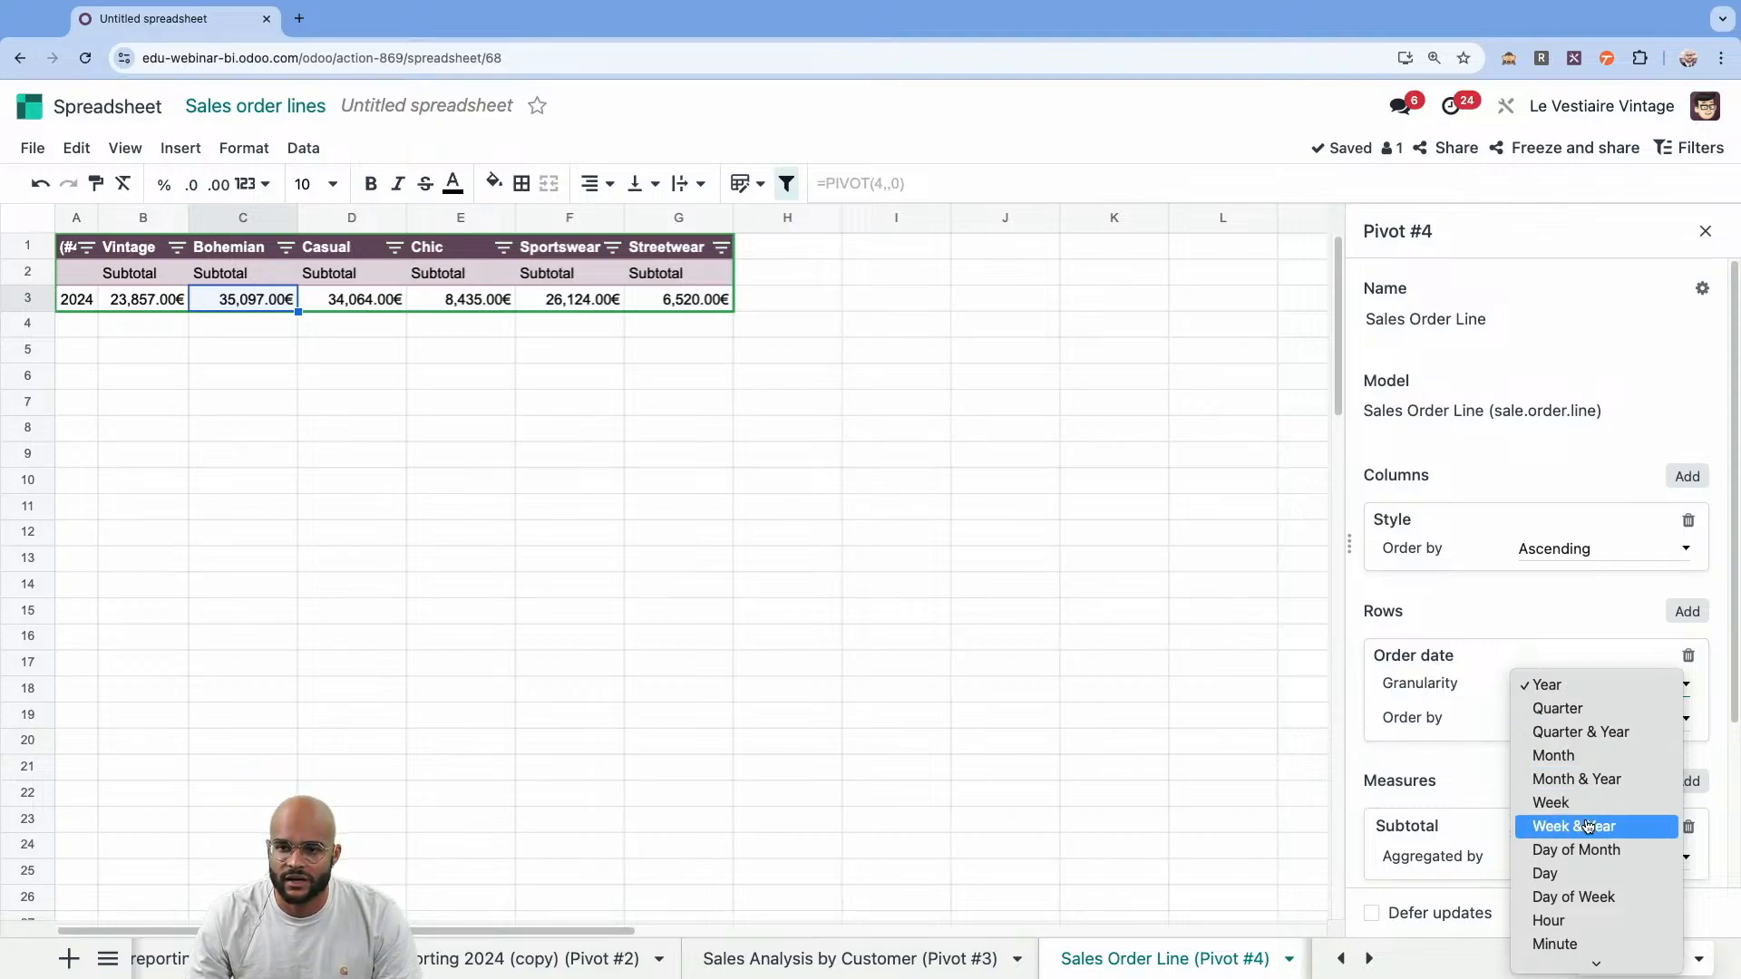
{"action": "left_click", "coordinate": [1604, 789]}
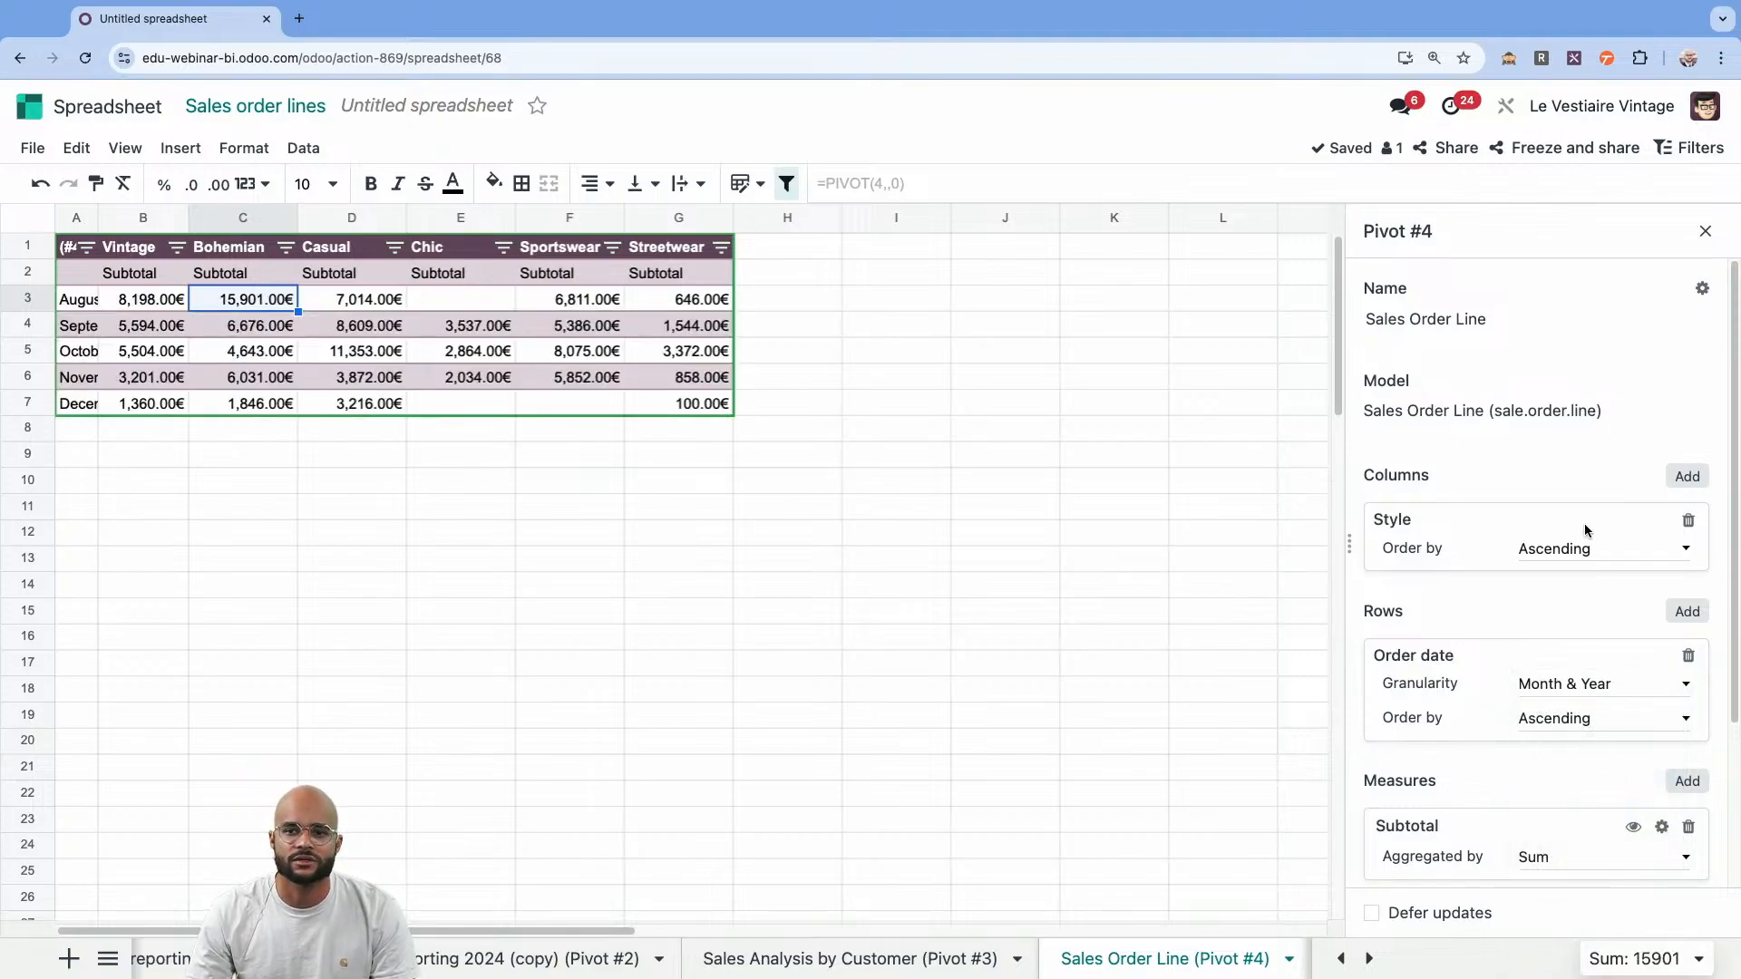
Insert a chart from the style pivot, place it below the table and make it a stacked column chart.
{"action": "left_click", "coordinate": [341, 358]}
{"action": "left_click", "coordinate": [192, 159]}
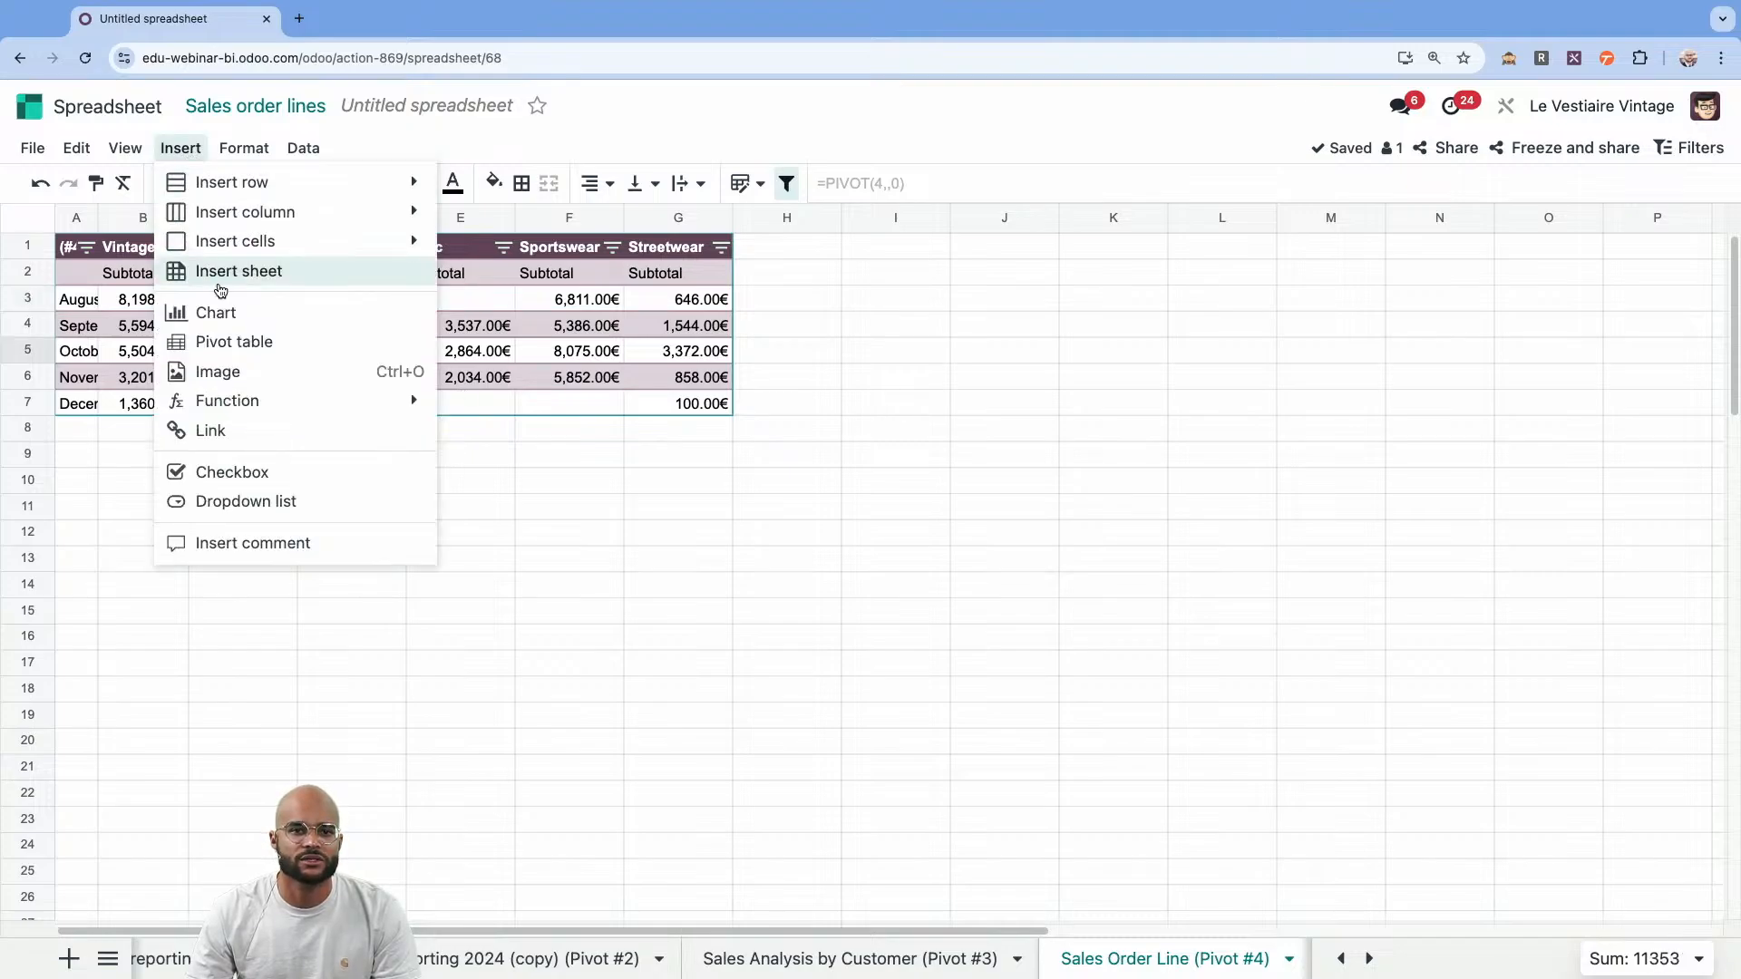
{"action": "left_click", "coordinate": [222, 311]}
{"action": "left_click_drag", "start_coordinate": [969, 403], "coordinate": [579, 478]}
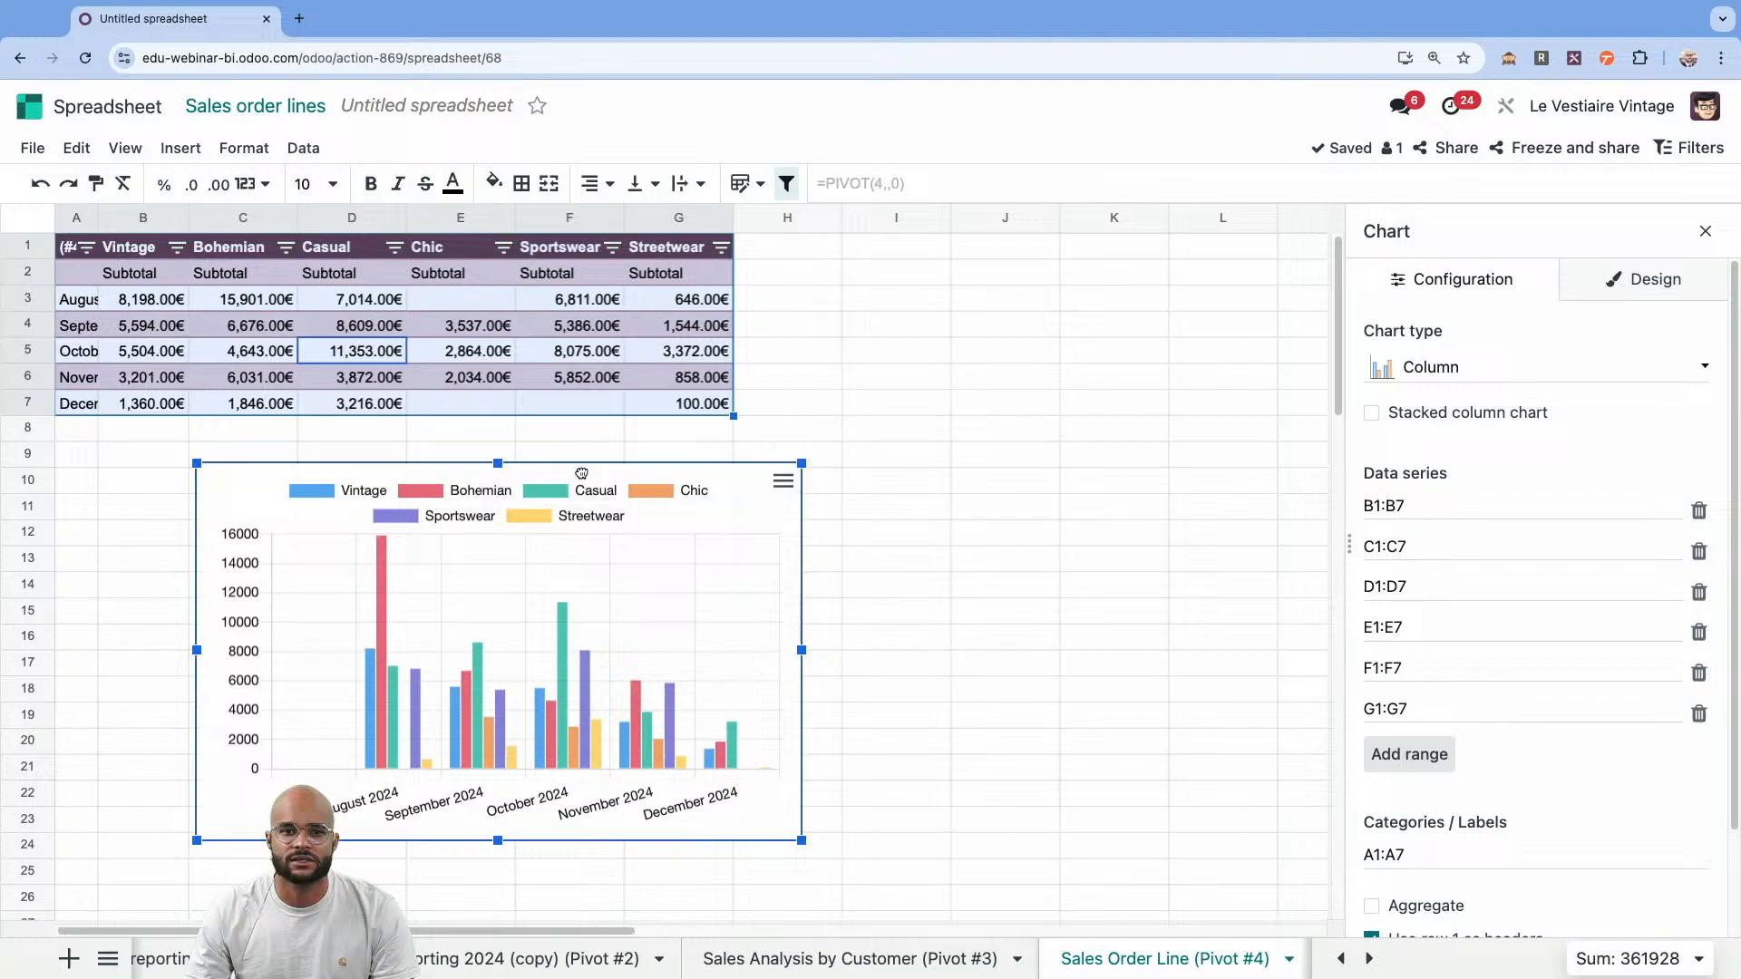
{"action": "left_click", "coordinate": [1464, 415]}
Title the chart "Trend" in bold, centered text and set its legend position to Right.
{"action": "left_click", "coordinate": [1646, 279]}
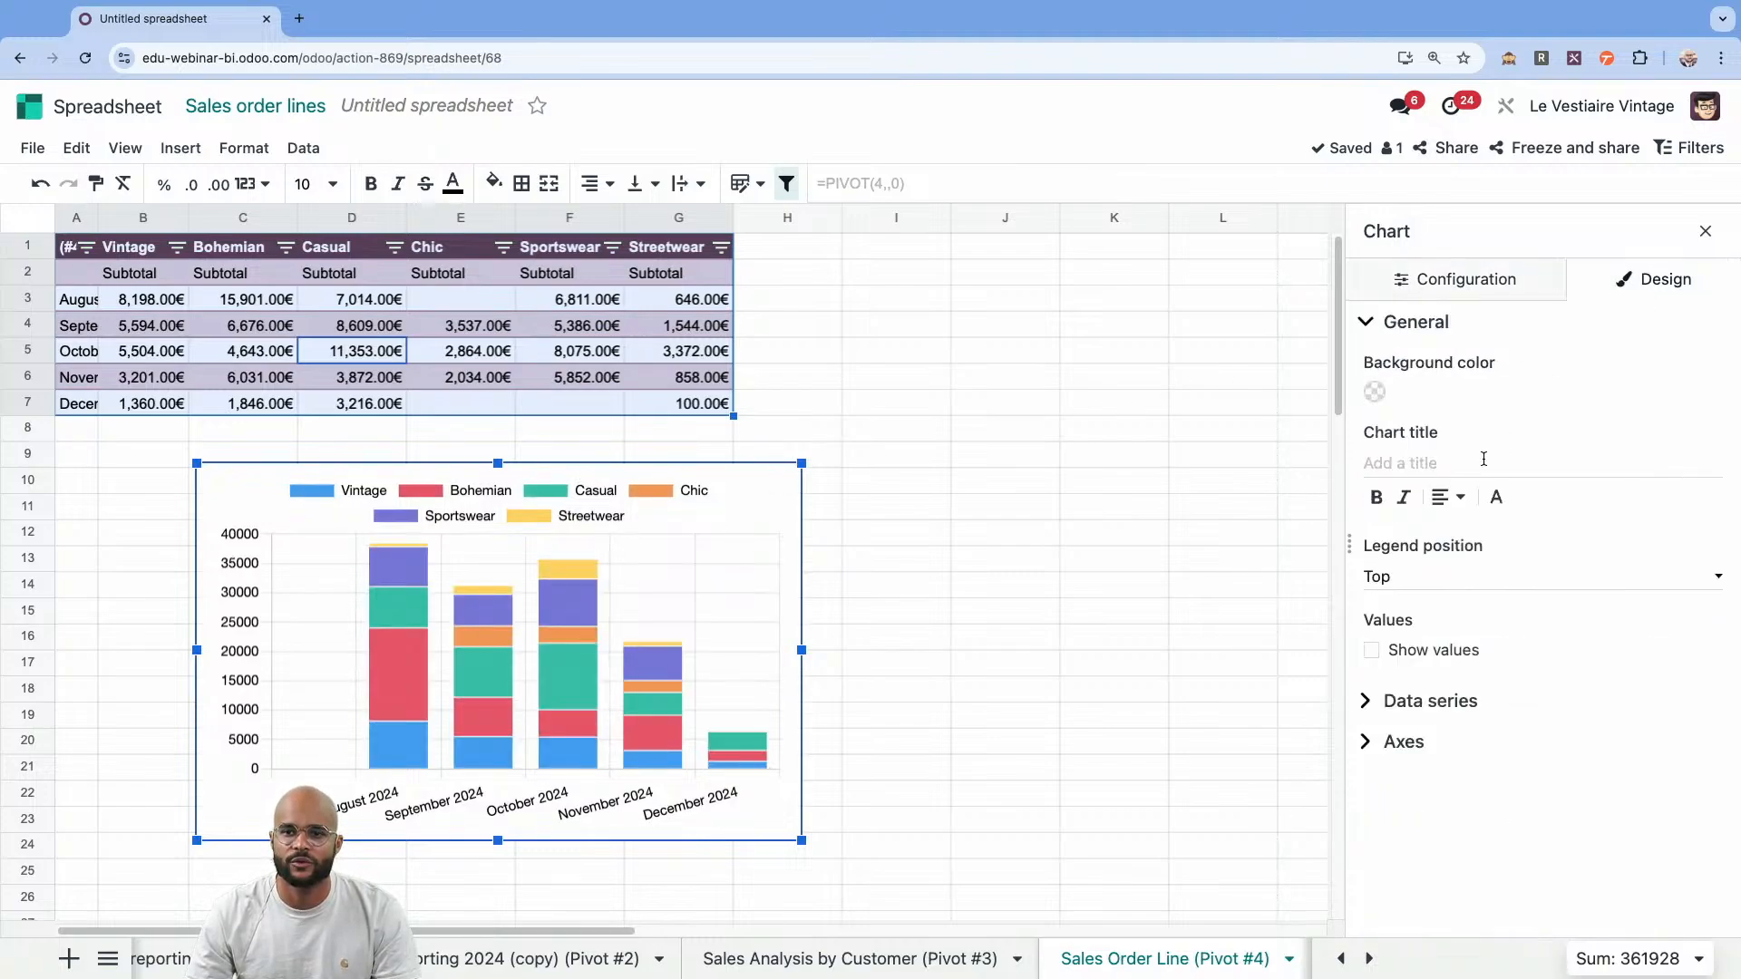
{"action": "left_click", "coordinate": [1478, 460]}
{"action": "type", "text": "Trend"}
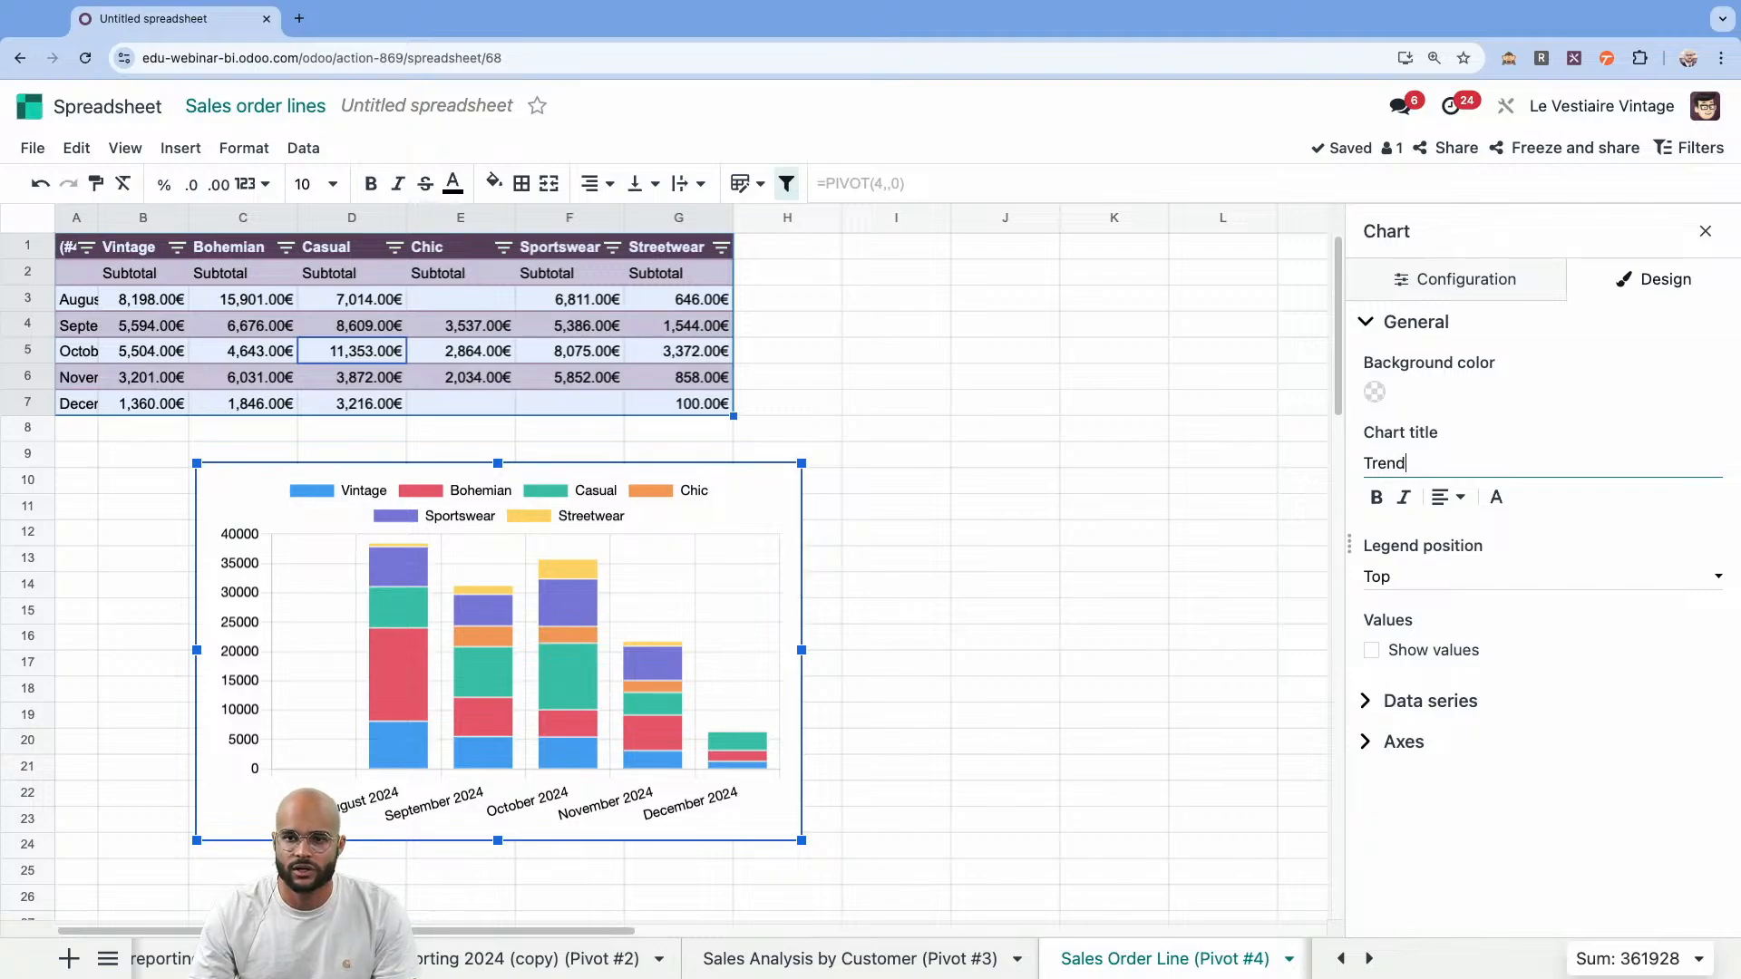
{"action": "left_click", "coordinate": [1451, 499]}
{"action": "left_click", "coordinate": [1416, 538]}
{"action": "left_click", "coordinate": [1376, 497]}
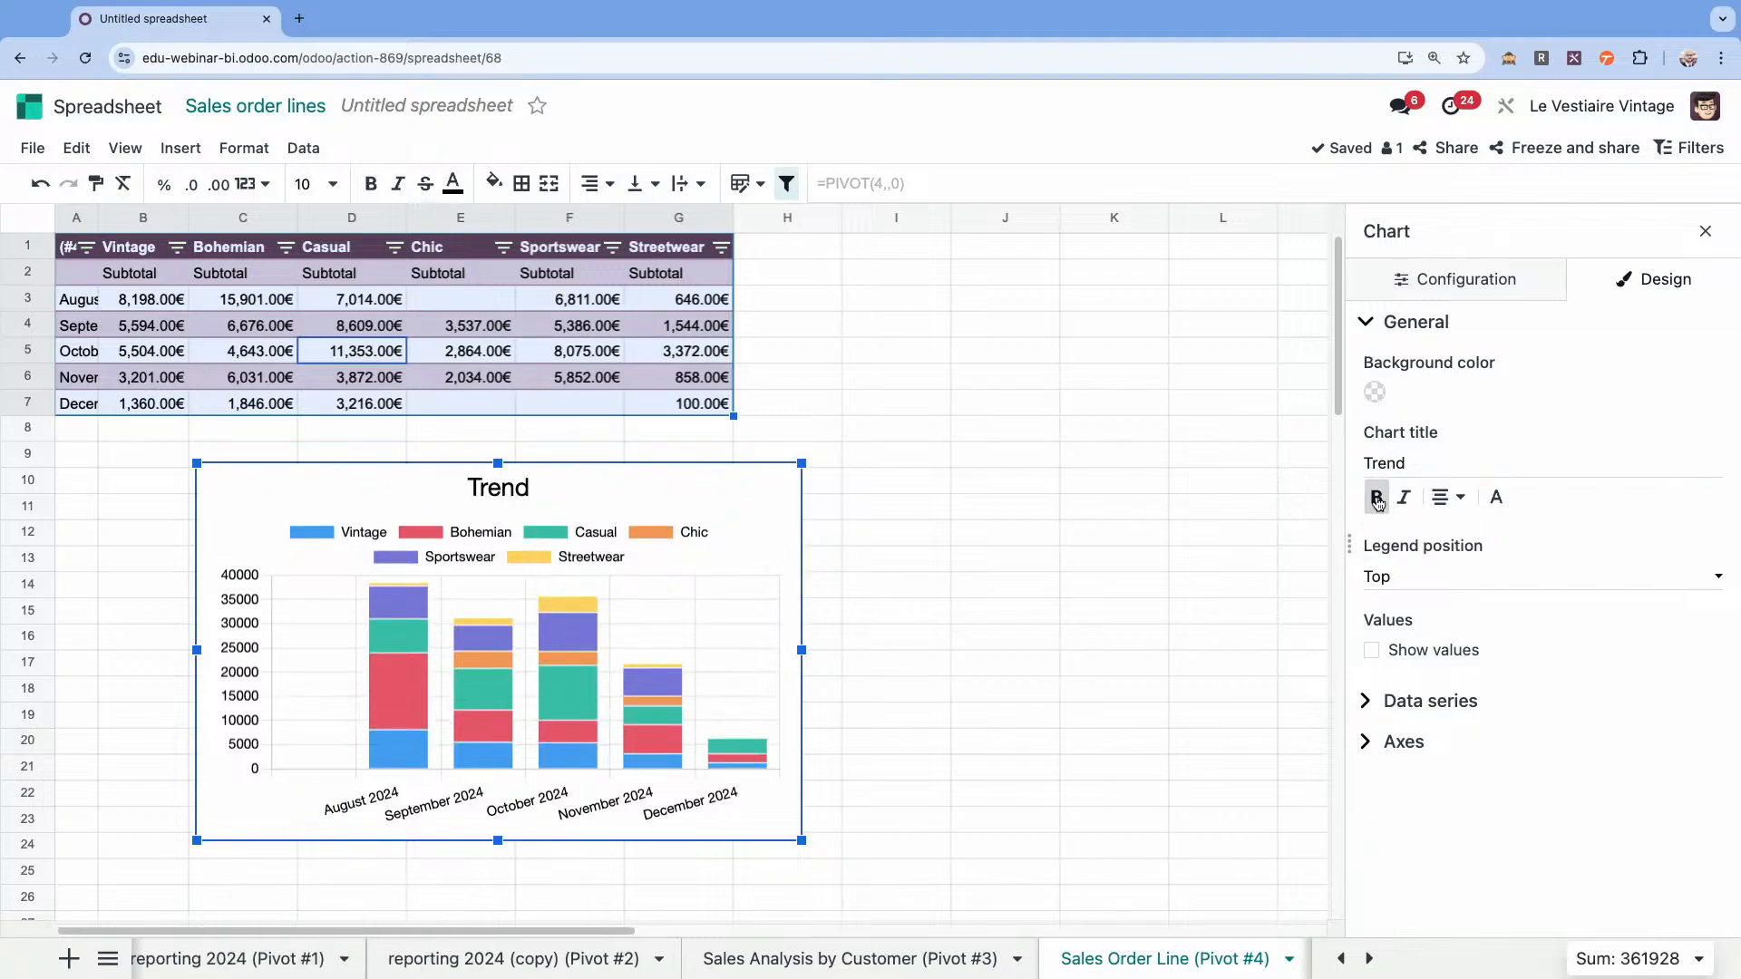
{"action": "left_click", "coordinate": [1478, 576]}
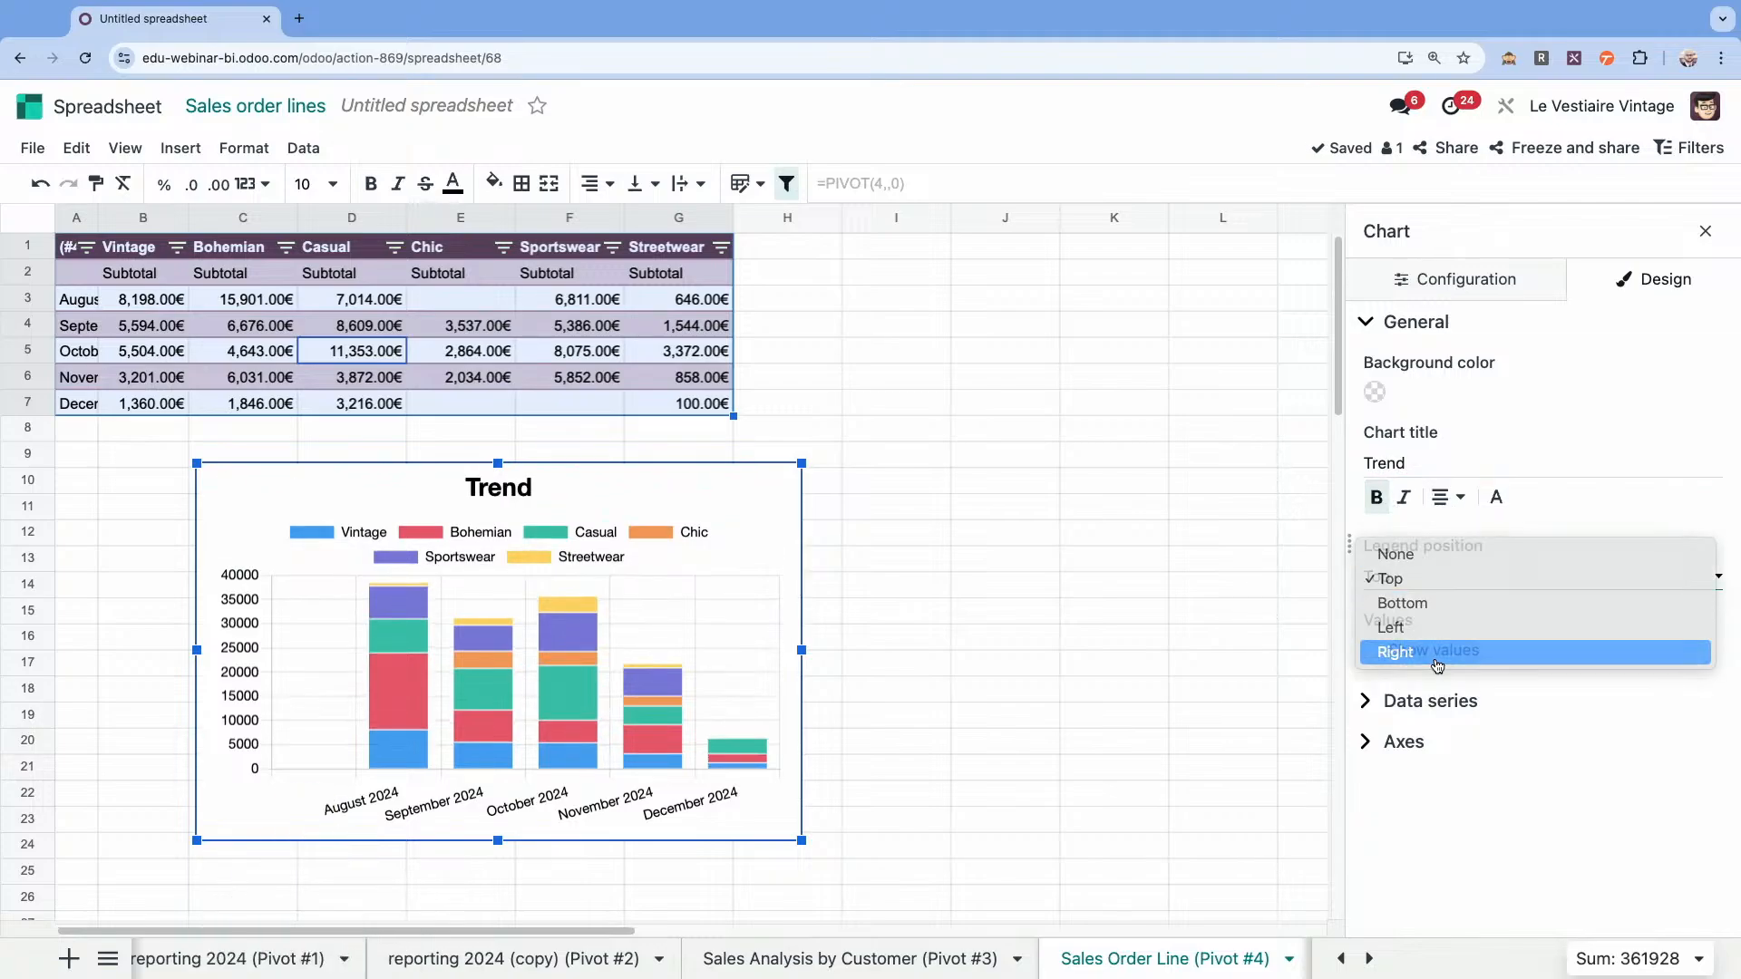
{"action": "left_click", "coordinate": [1437, 667]}
Widen the Trend chart and move it directly under the pivot table, flush with the outer edge of column A.
{"action": "left_click_drag", "start_coordinate": [719, 495], "coordinate": [663, 475]}
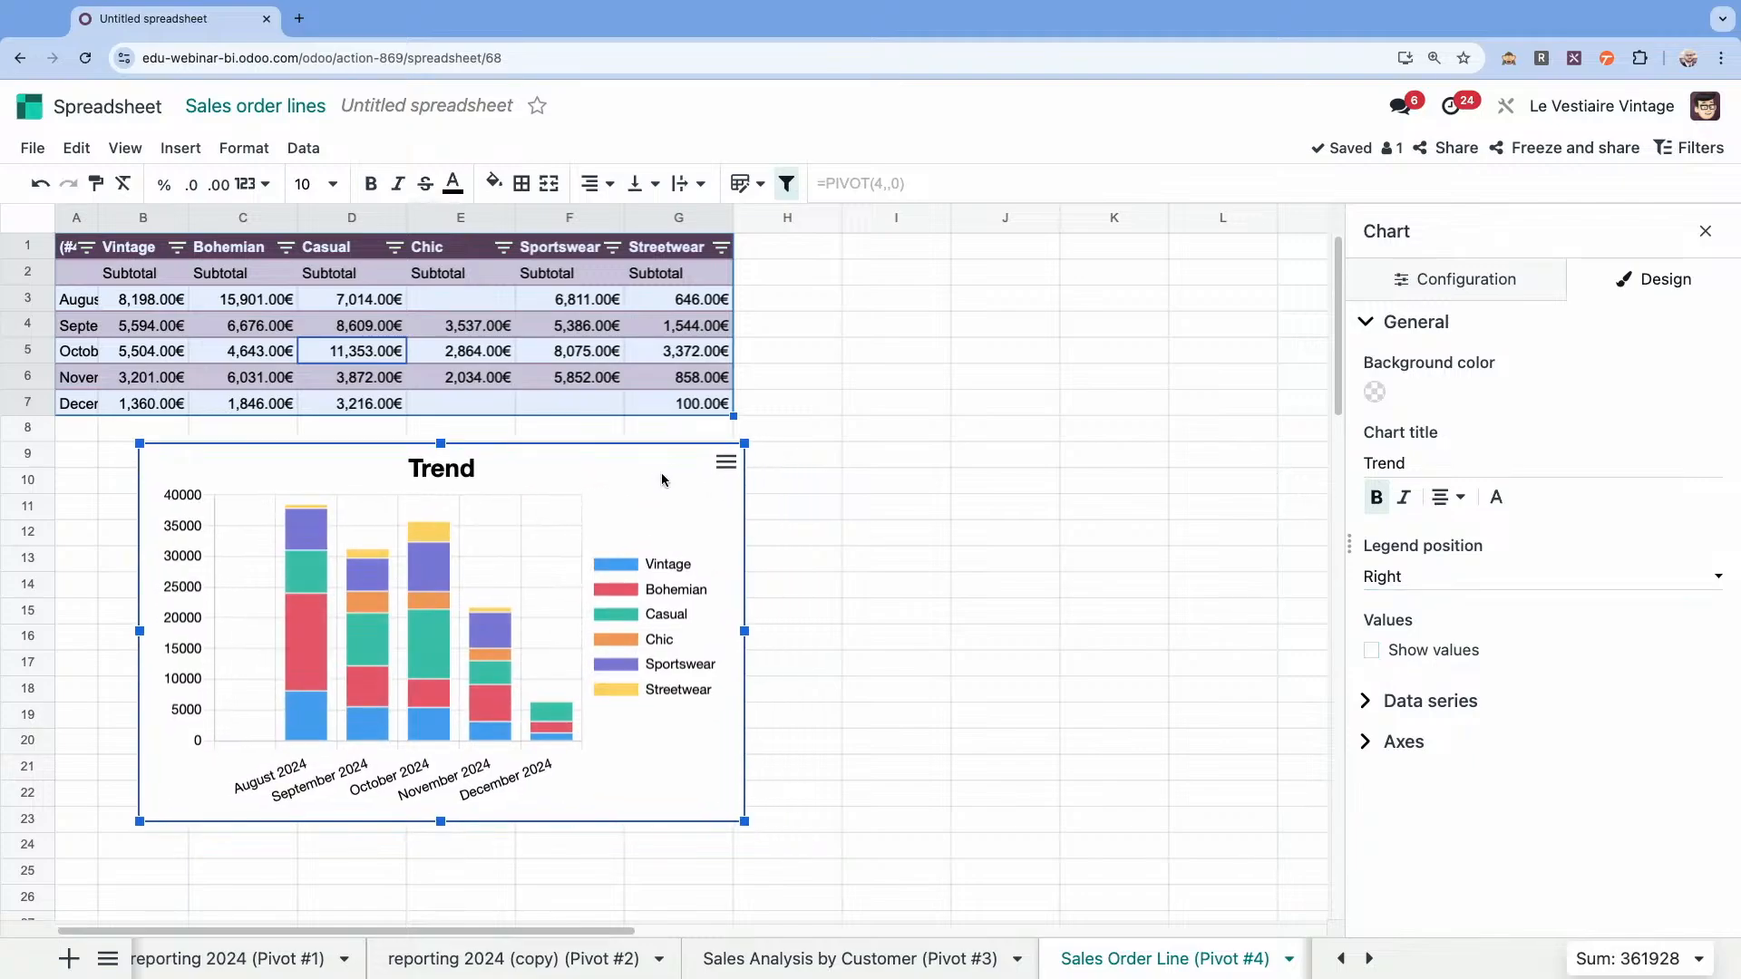
{"action": "left_click_drag", "start_coordinate": [745, 840], "coordinate": [1062, 842]}
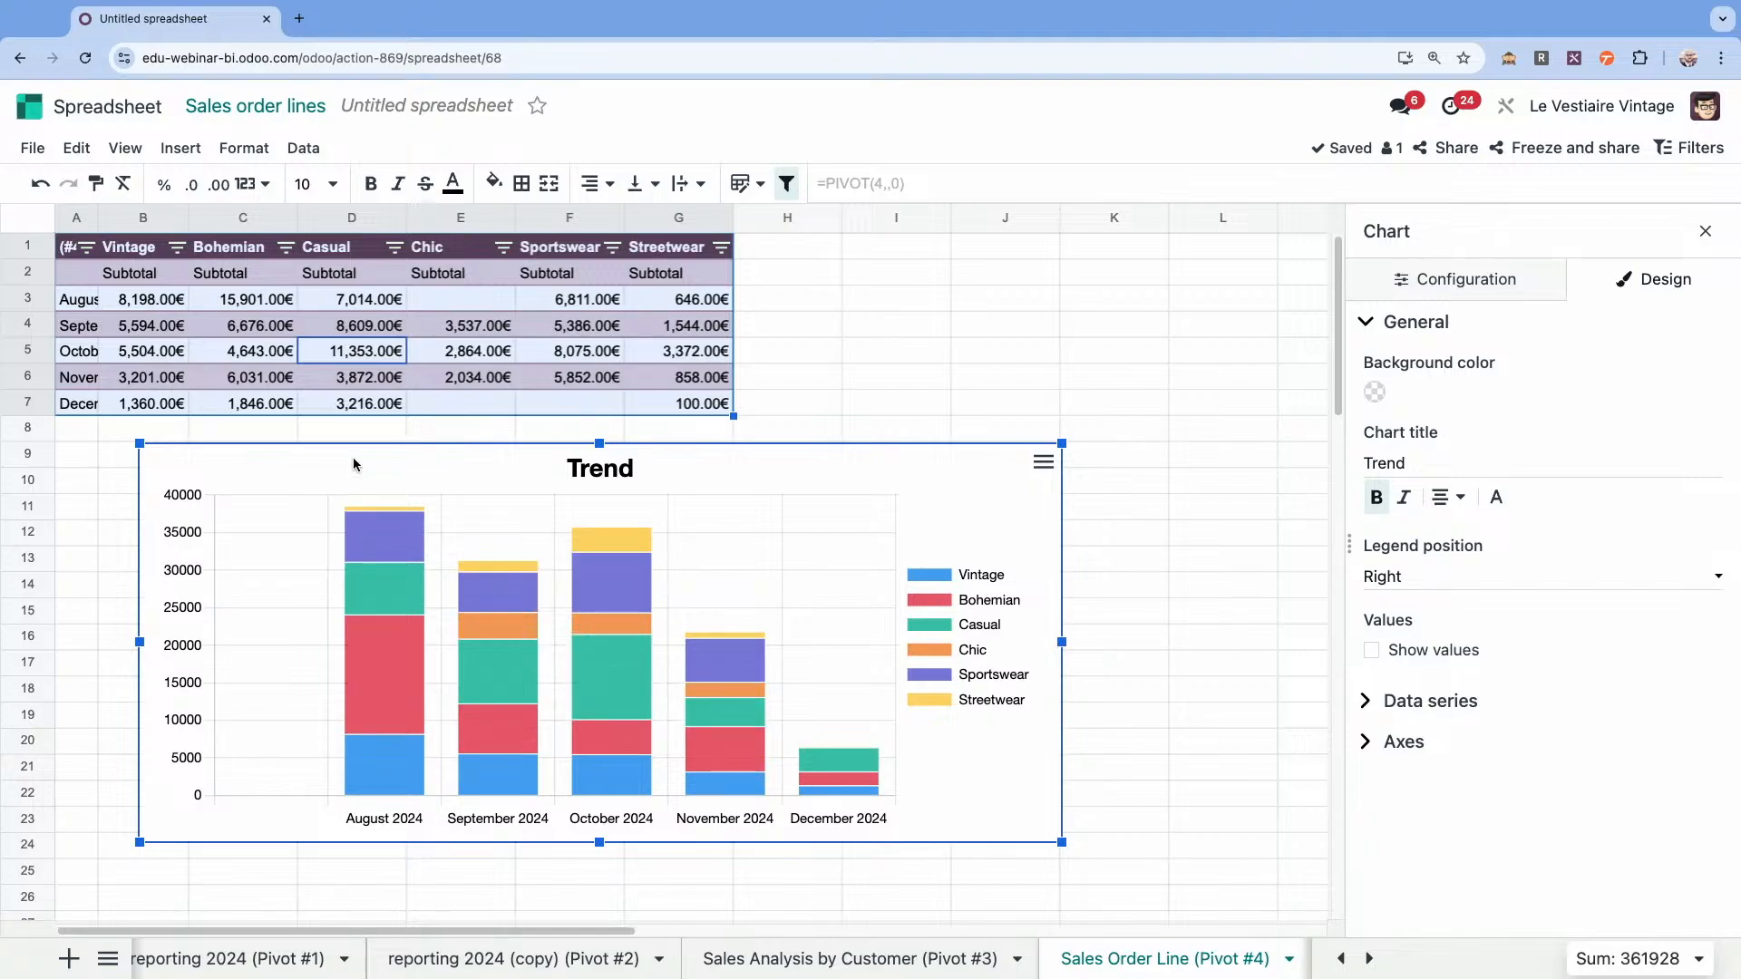
{"action": "left_click_drag", "start_coordinate": [281, 466], "coordinate": [197, 462]}
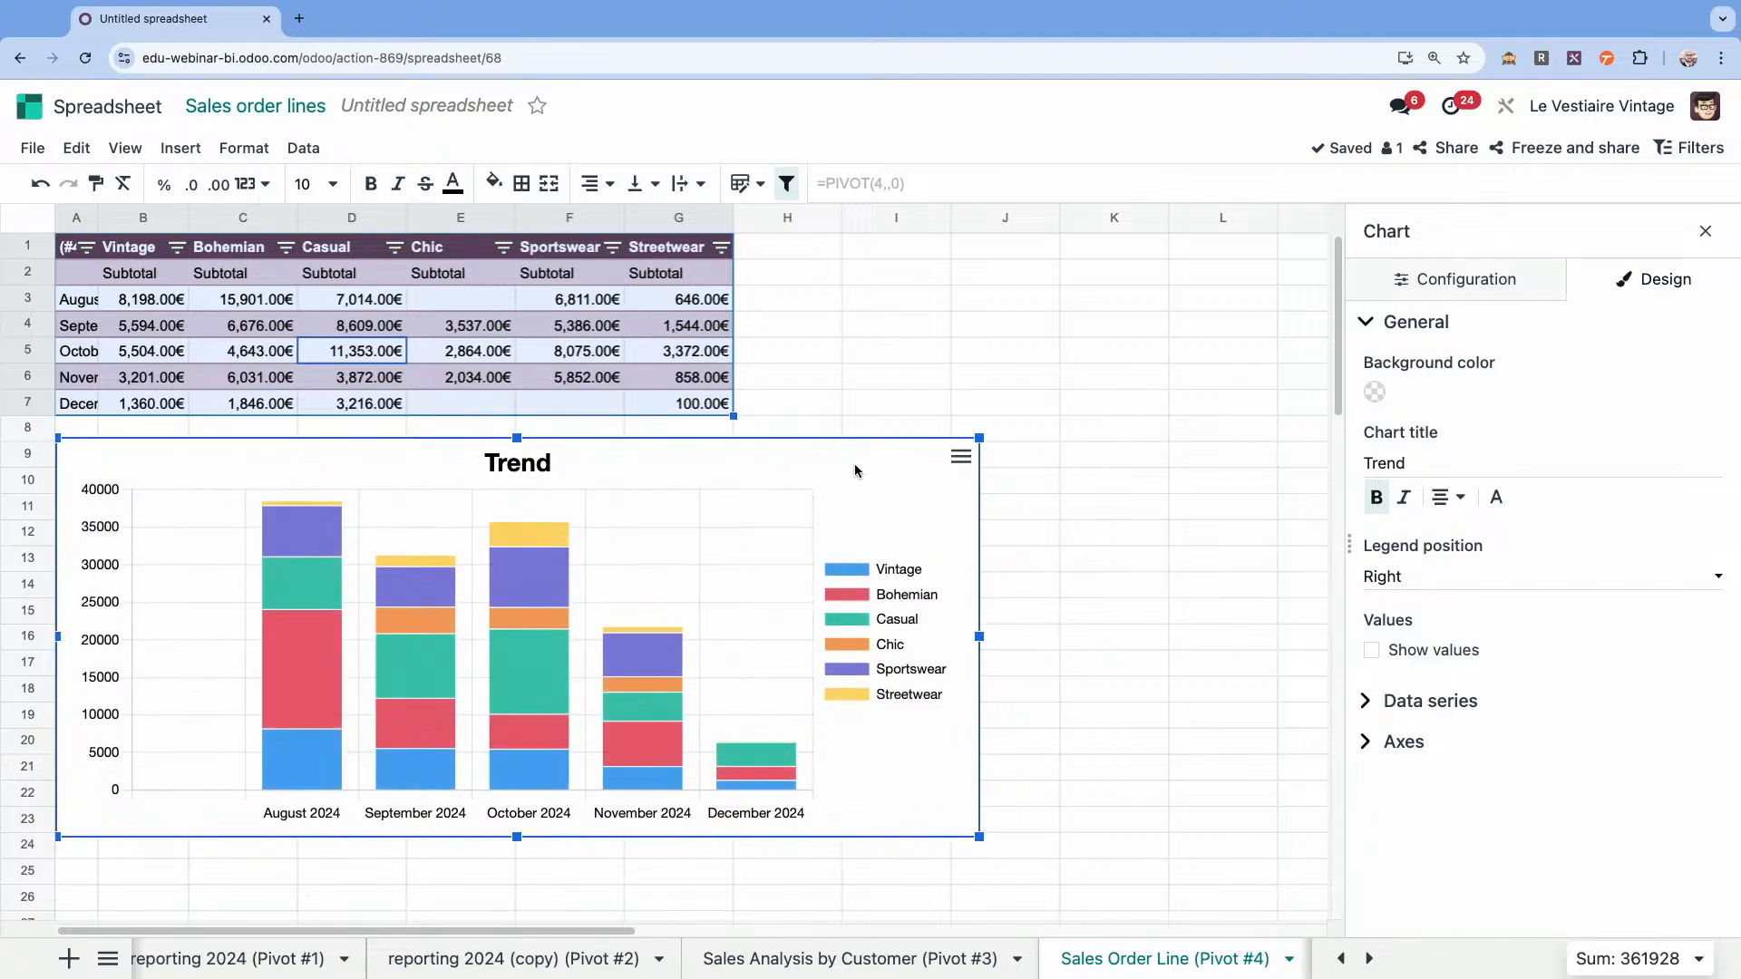
{"action": "left_click", "coordinate": [1016, 401]}
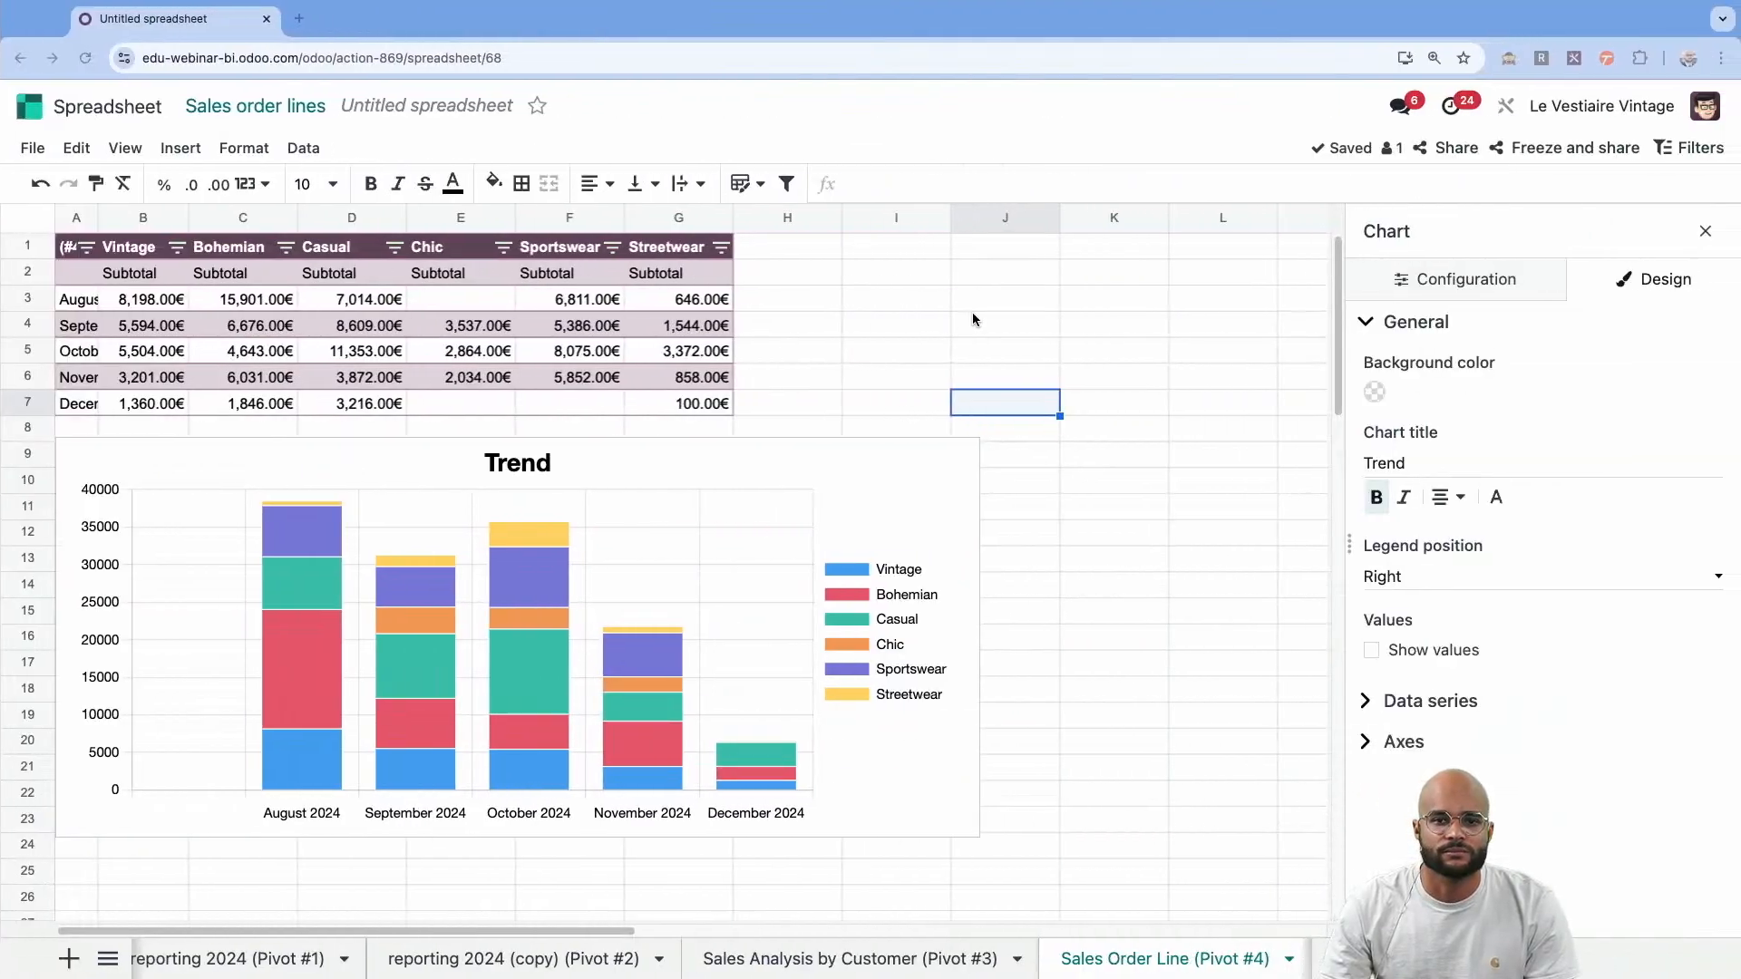
Duplicate the Sales Order Line pivot from its properties.
{"action": "left_click", "coordinate": [476, 331]}
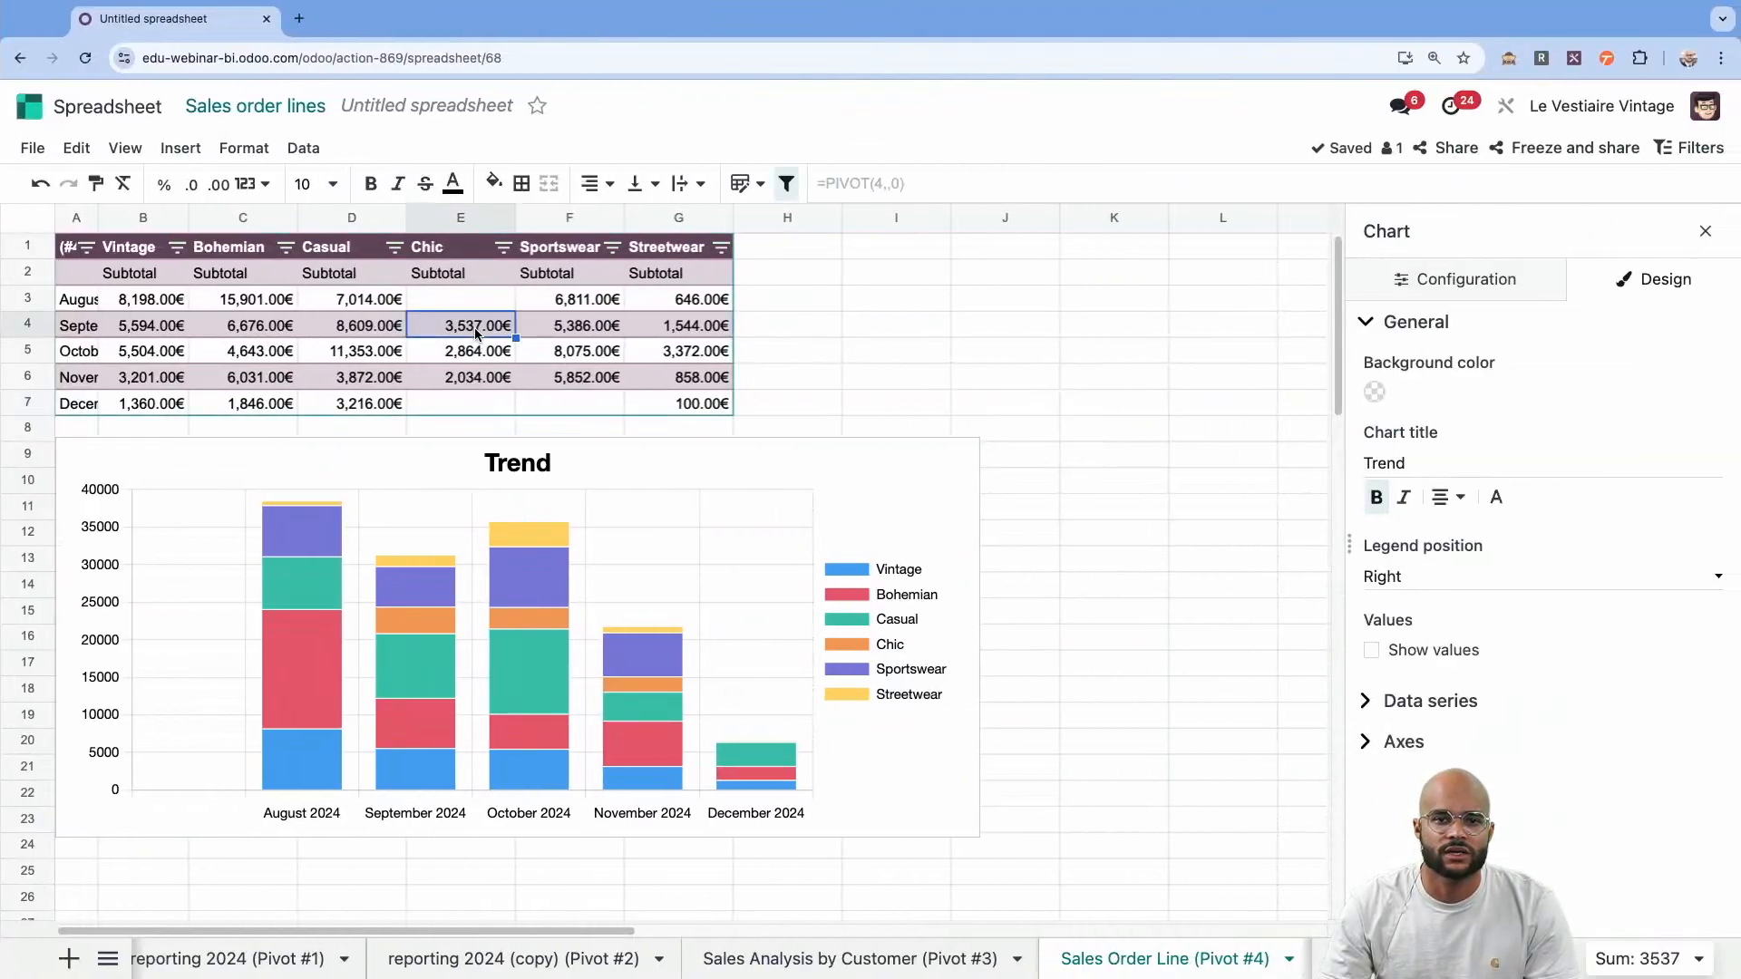
{"action": "right_click", "coordinate": [476, 332]}
{"action": "left_click", "coordinate": [562, 866]}
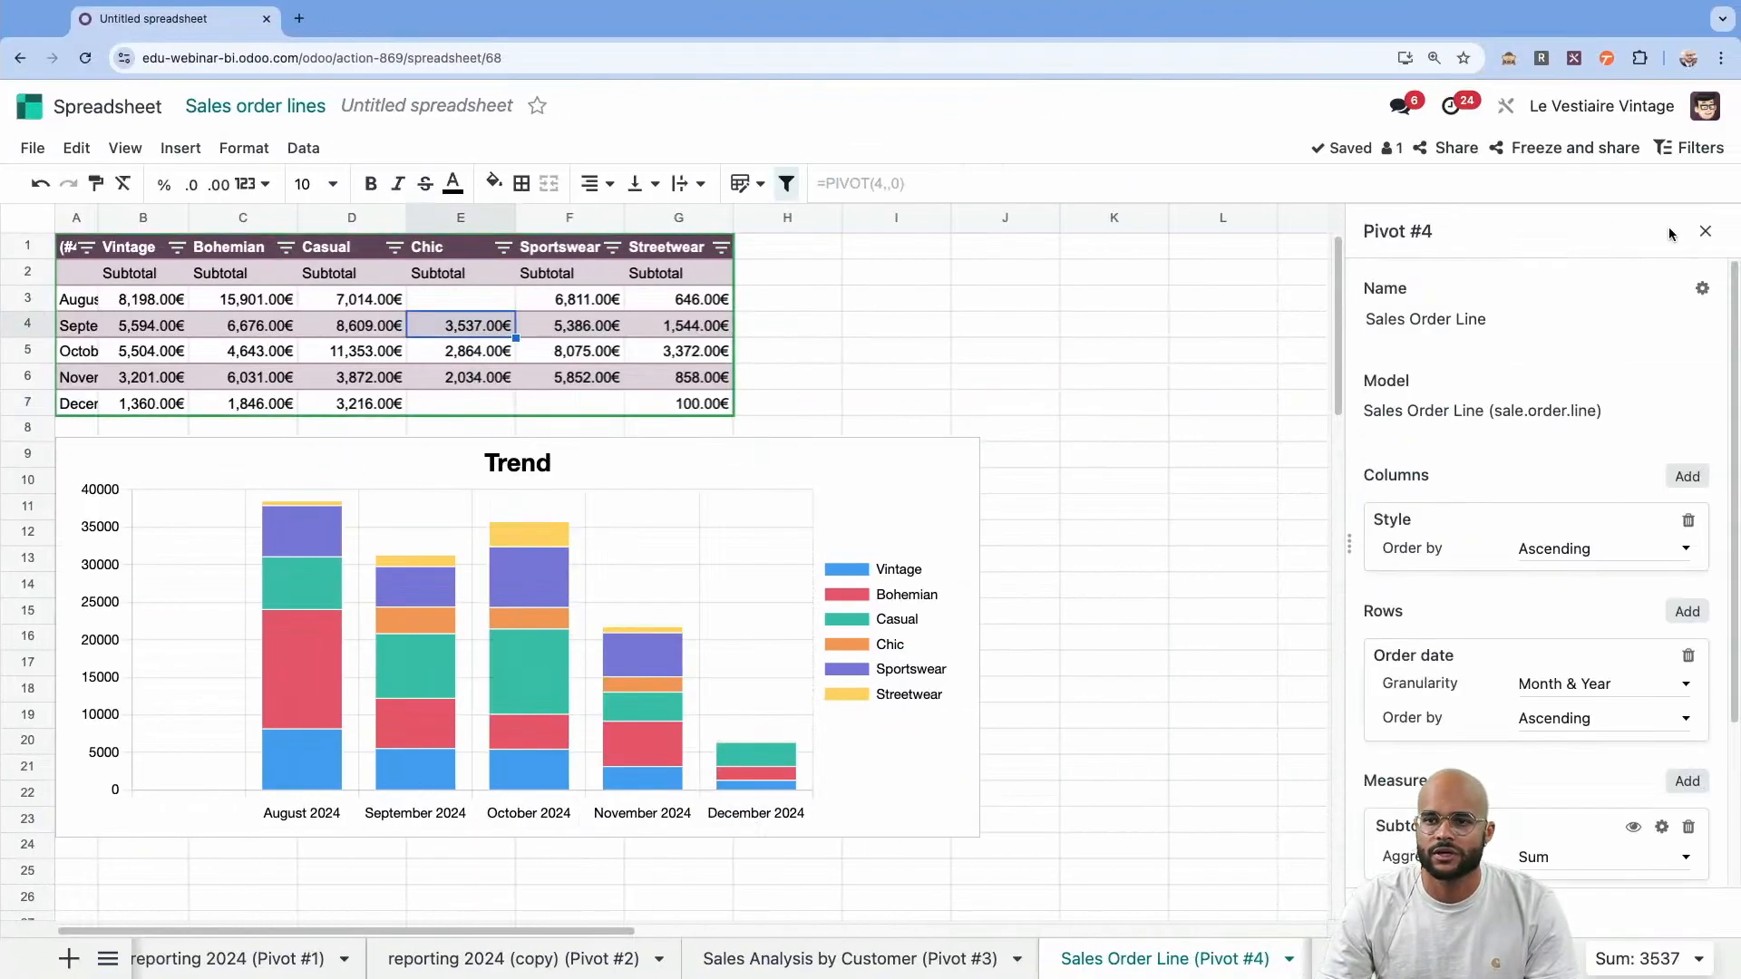
{"action": "left_click", "coordinate": [1704, 290]}
{"action": "left_click", "coordinate": [1594, 330]}
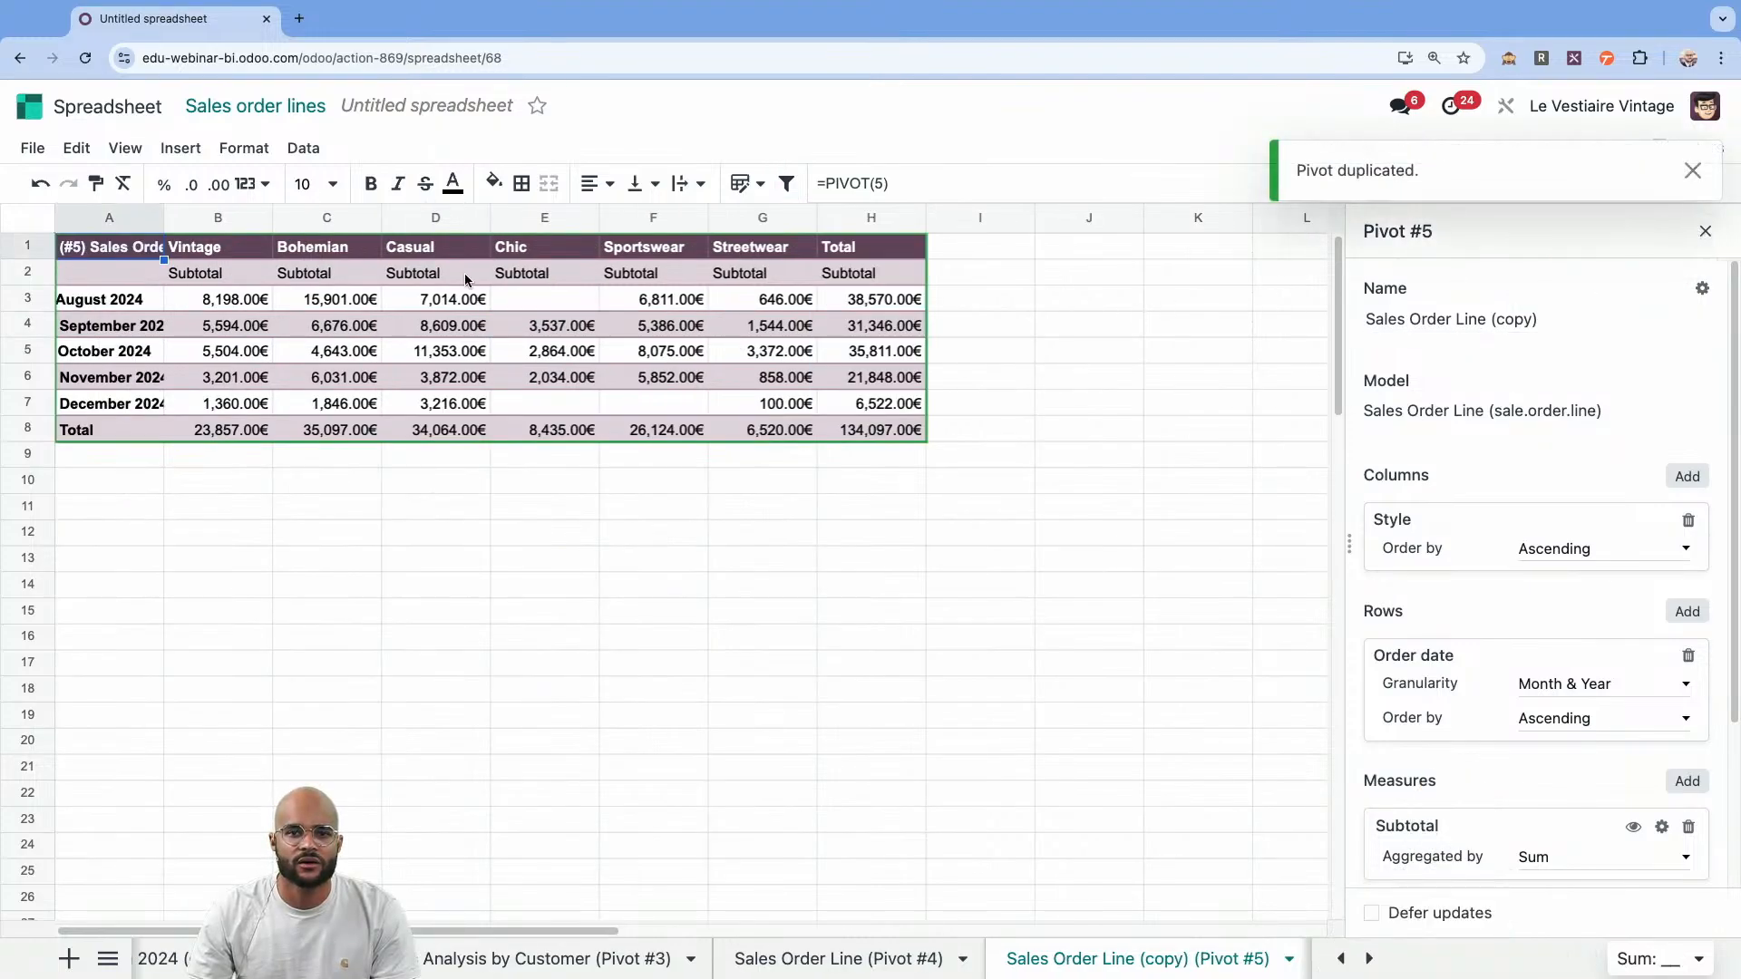
Hide the totals of the duplicated pivot by changing its formula in cell A1 to =PIVOT(5,,0).
{"action": "left_click", "coordinate": [884, 183]}
{"action": "type", "text": ","}
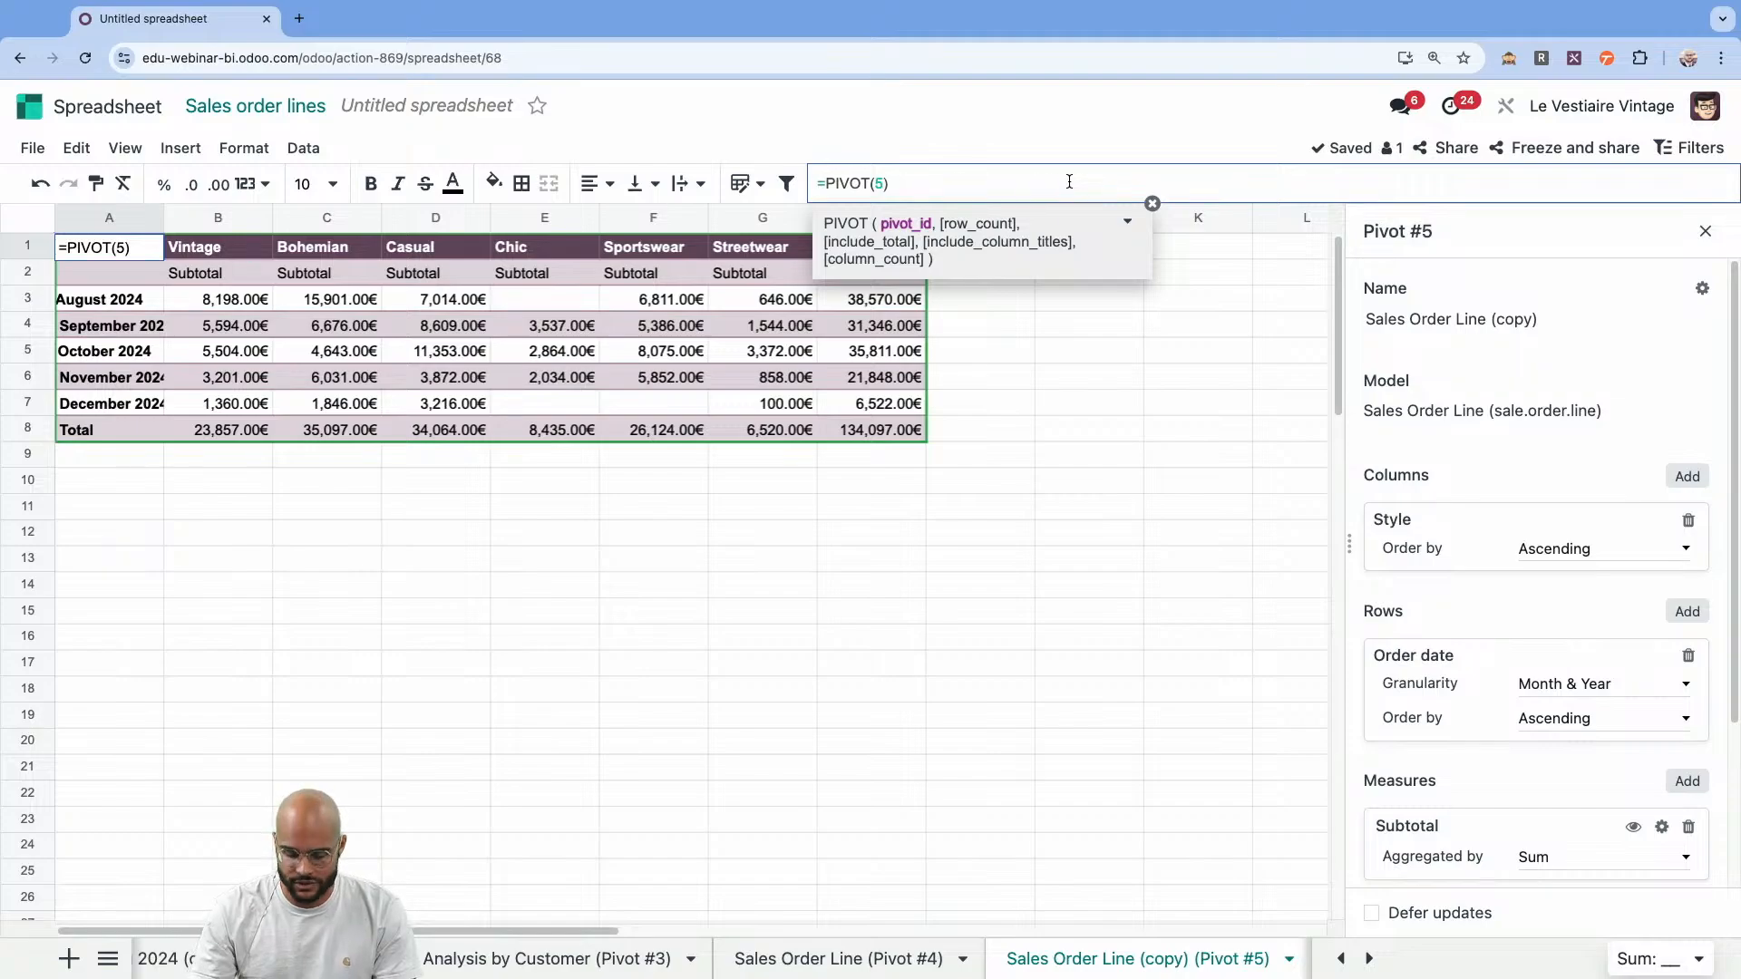
{"action": "type", "text": ",0"}
{"action": "key", "text": "Return"}
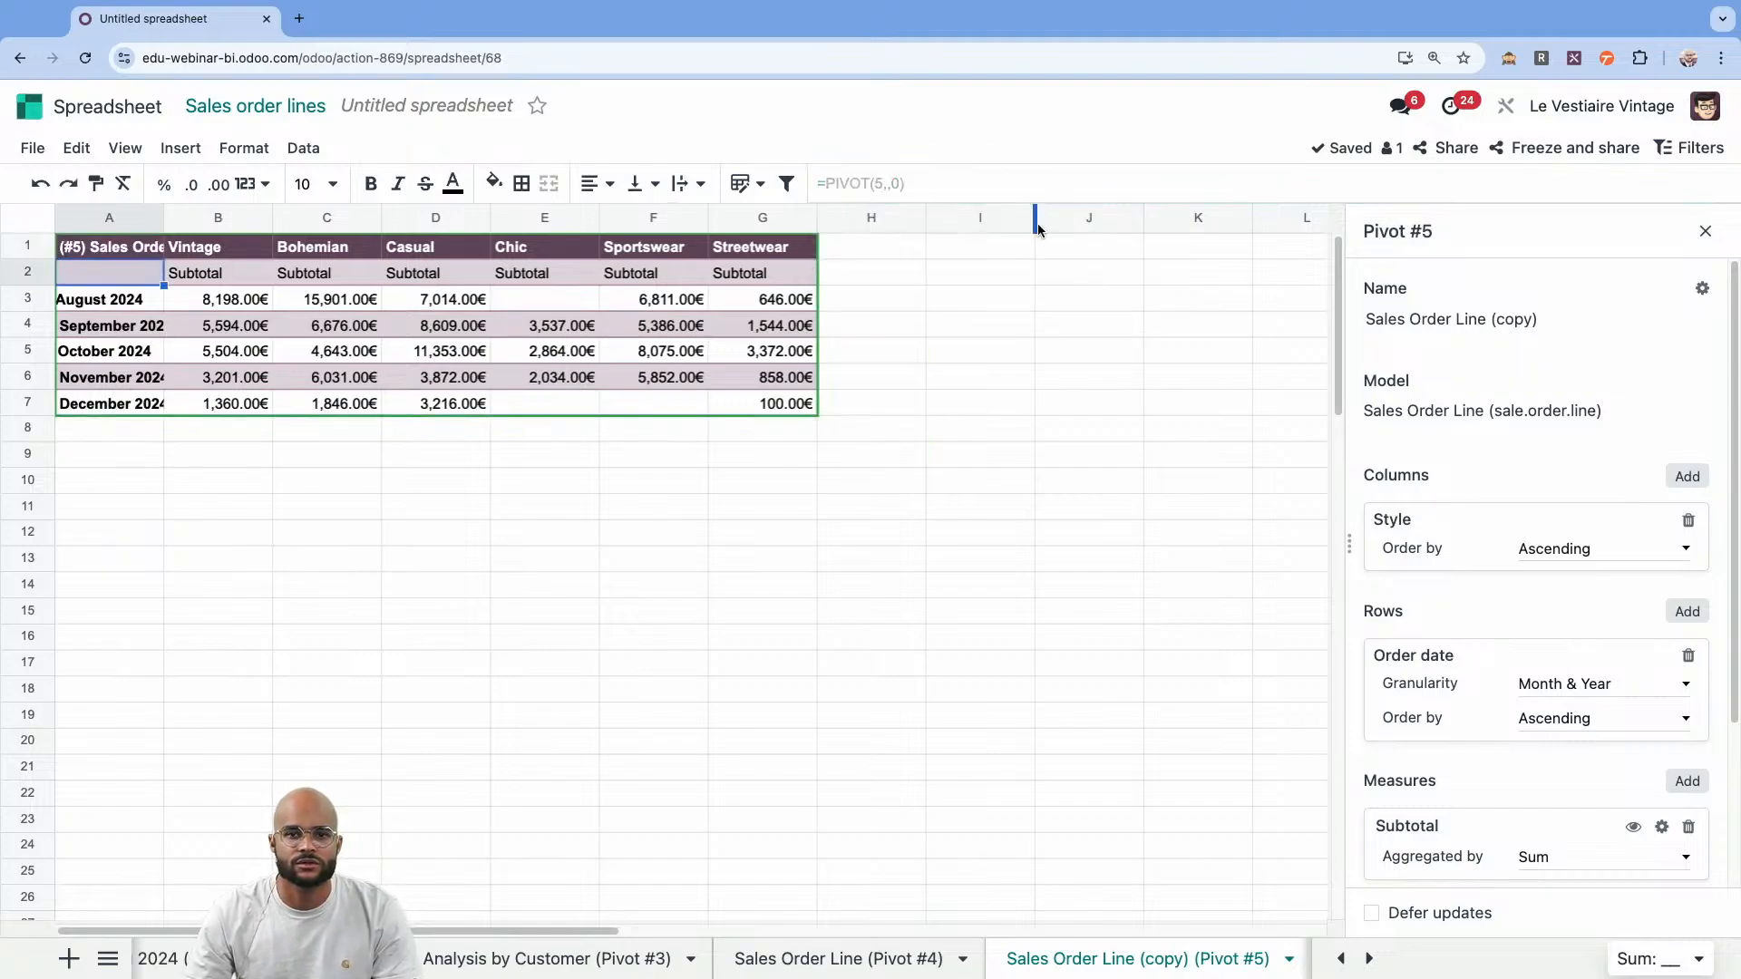
Remove Style from the duplicated pivot's columns and set the Order date granularity to Week & Year.
{"action": "left_click", "coordinate": [769, 323]}
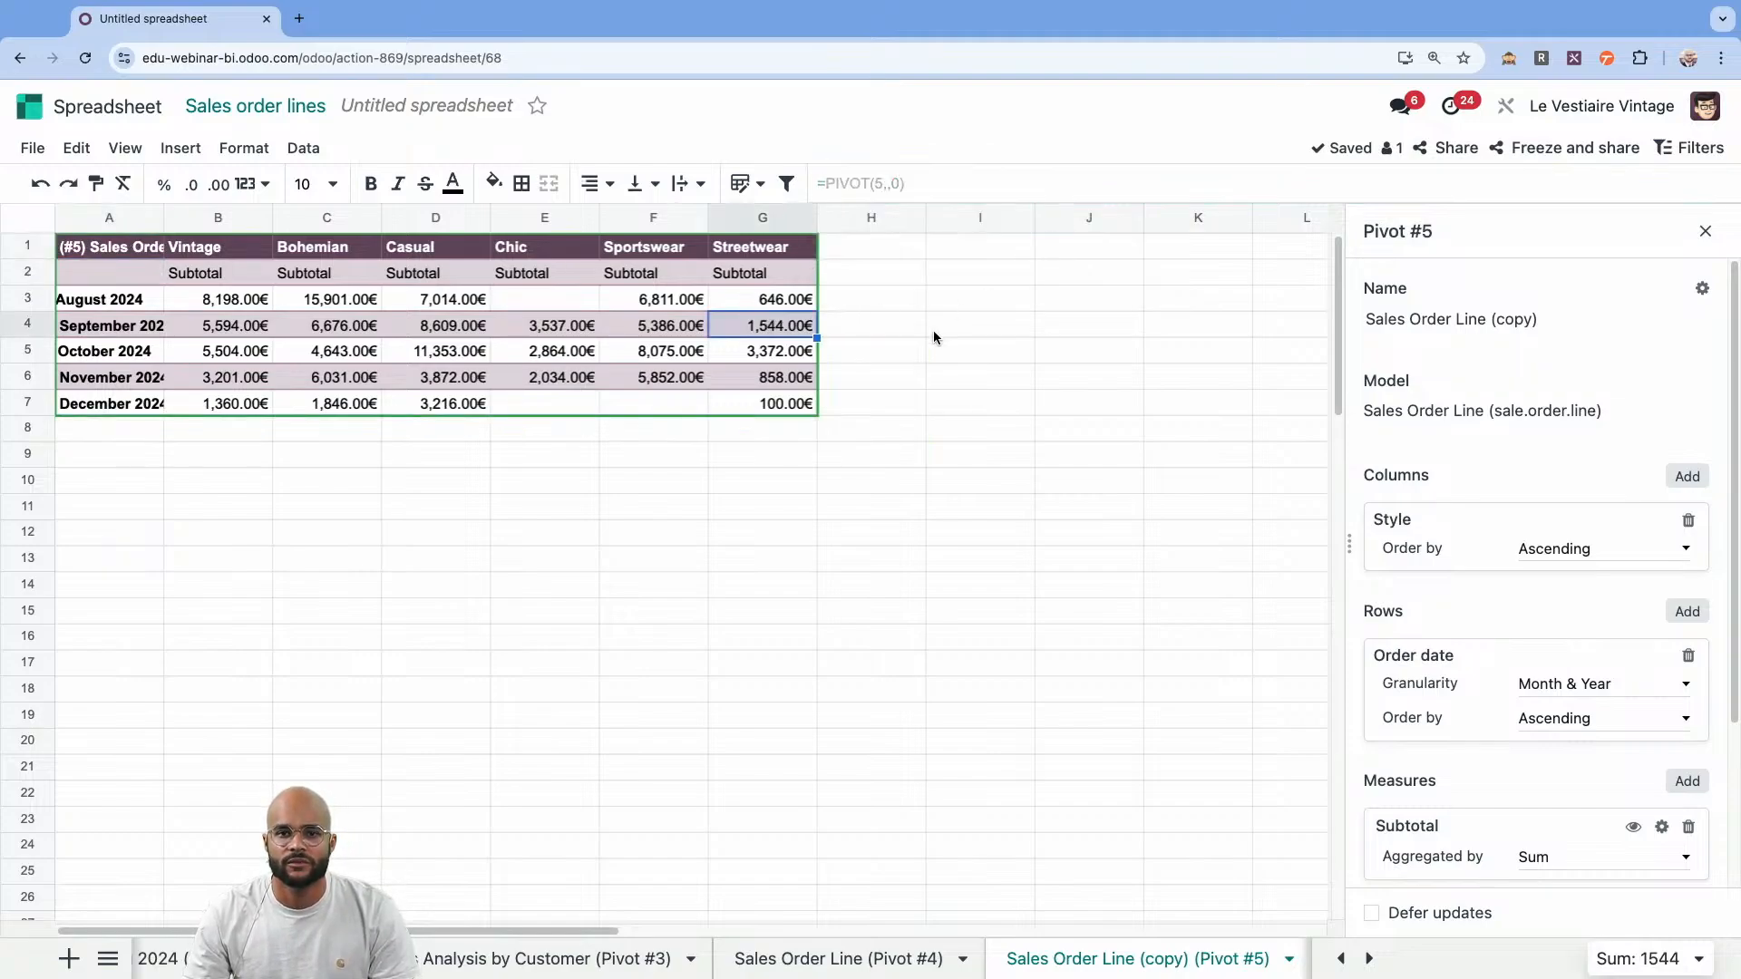
{"action": "left_click", "coordinate": [1688, 520]}
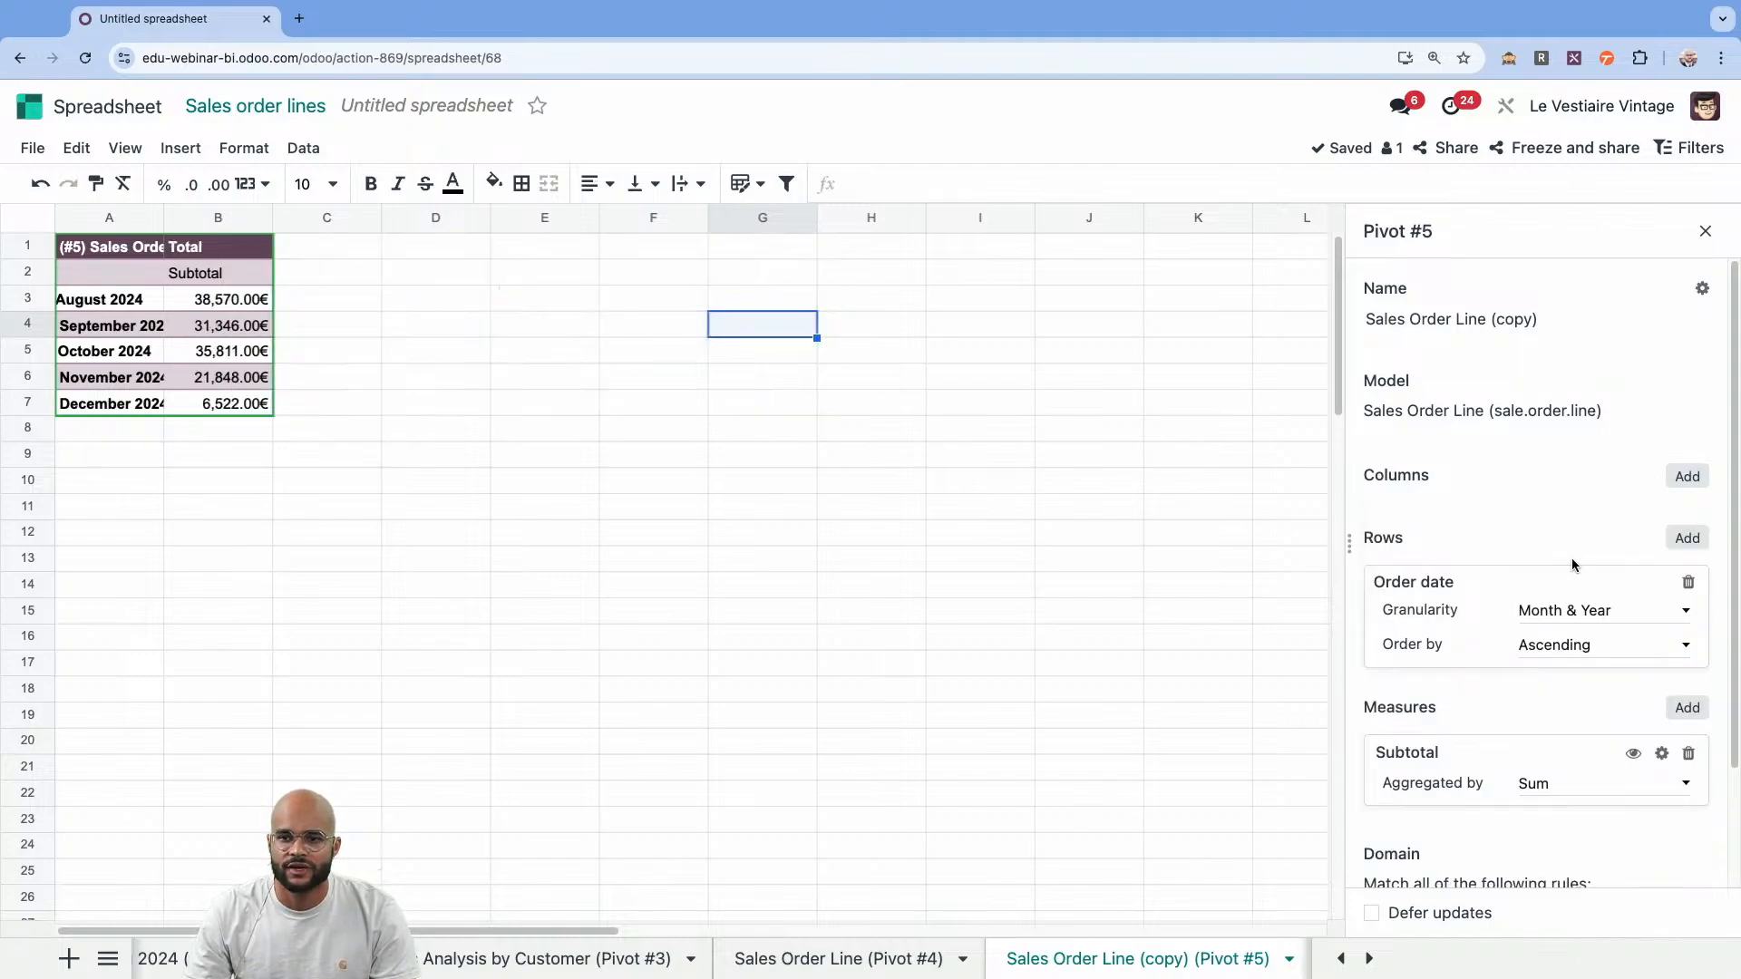
{"action": "left_click", "coordinate": [1587, 614]}
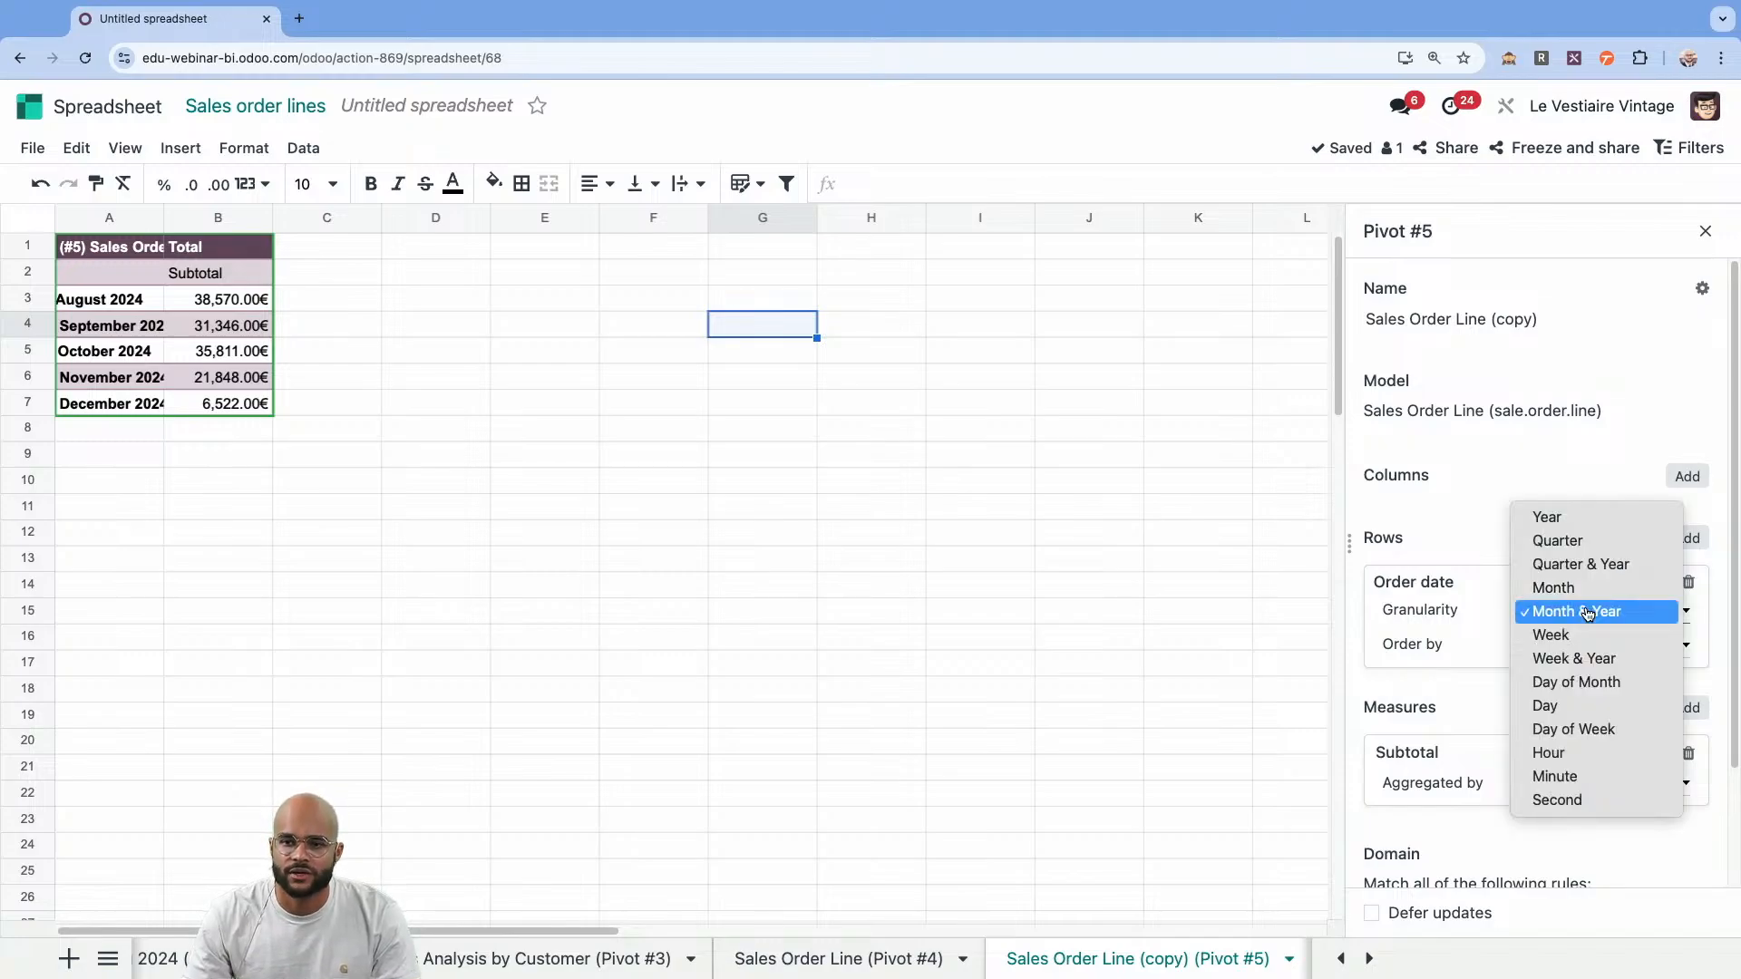
{"action": "left_click", "coordinate": [1601, 661]}
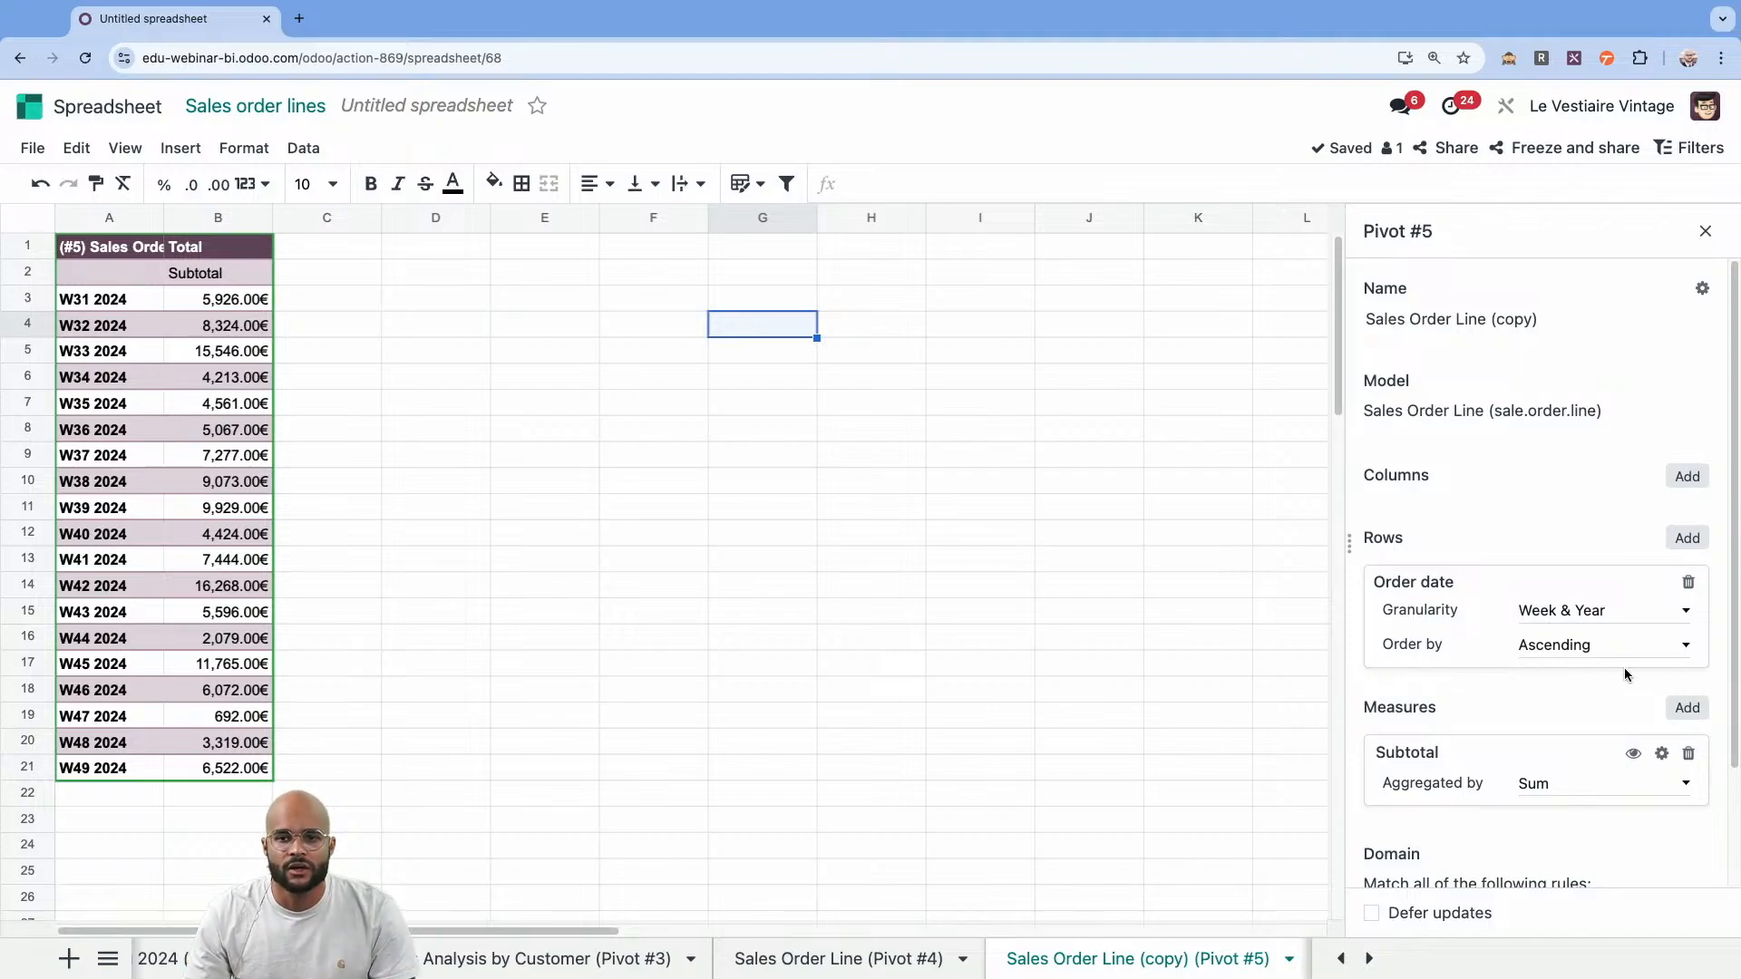
Add Quantity as a second measure of the duplicated pivot.
{"action": "left_click", "coordinate": [1679, 709]}
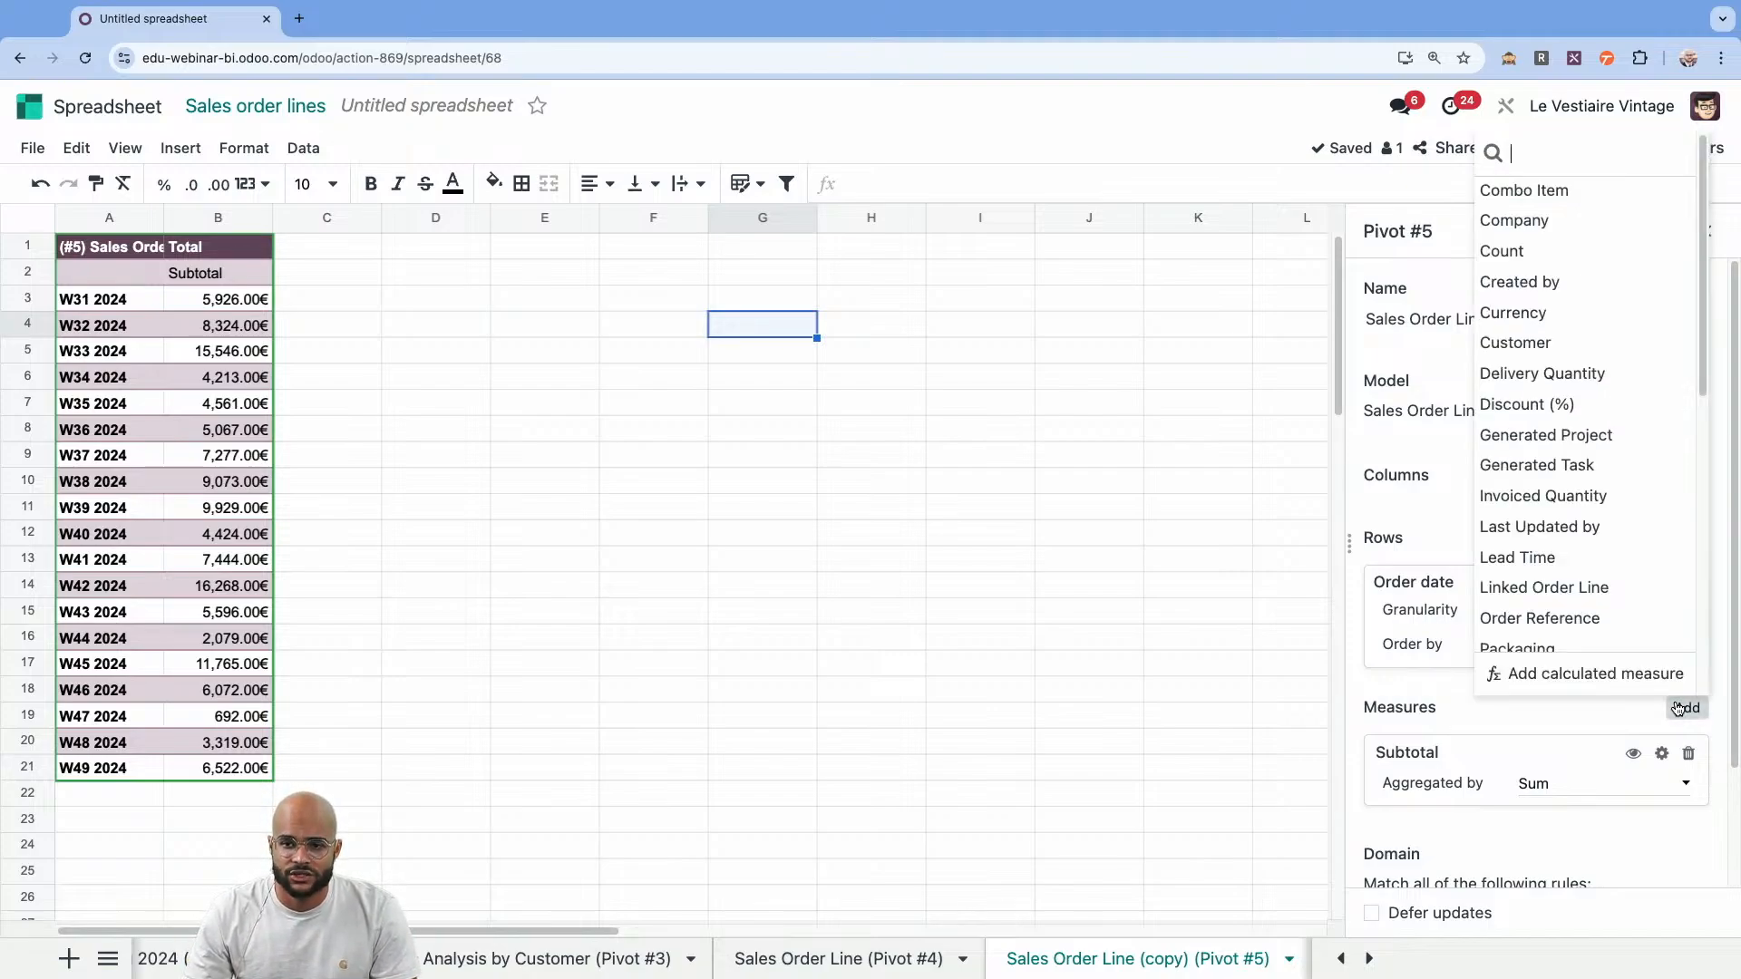
{"action": "scroll", "coordinate": [1566, 573], "scroll_direction": "down", "scroll_amount": 1}
{"action": "scroll", "coordinate": [1566, 573], "scroll_direction": "down", "scroll_amount": 5}
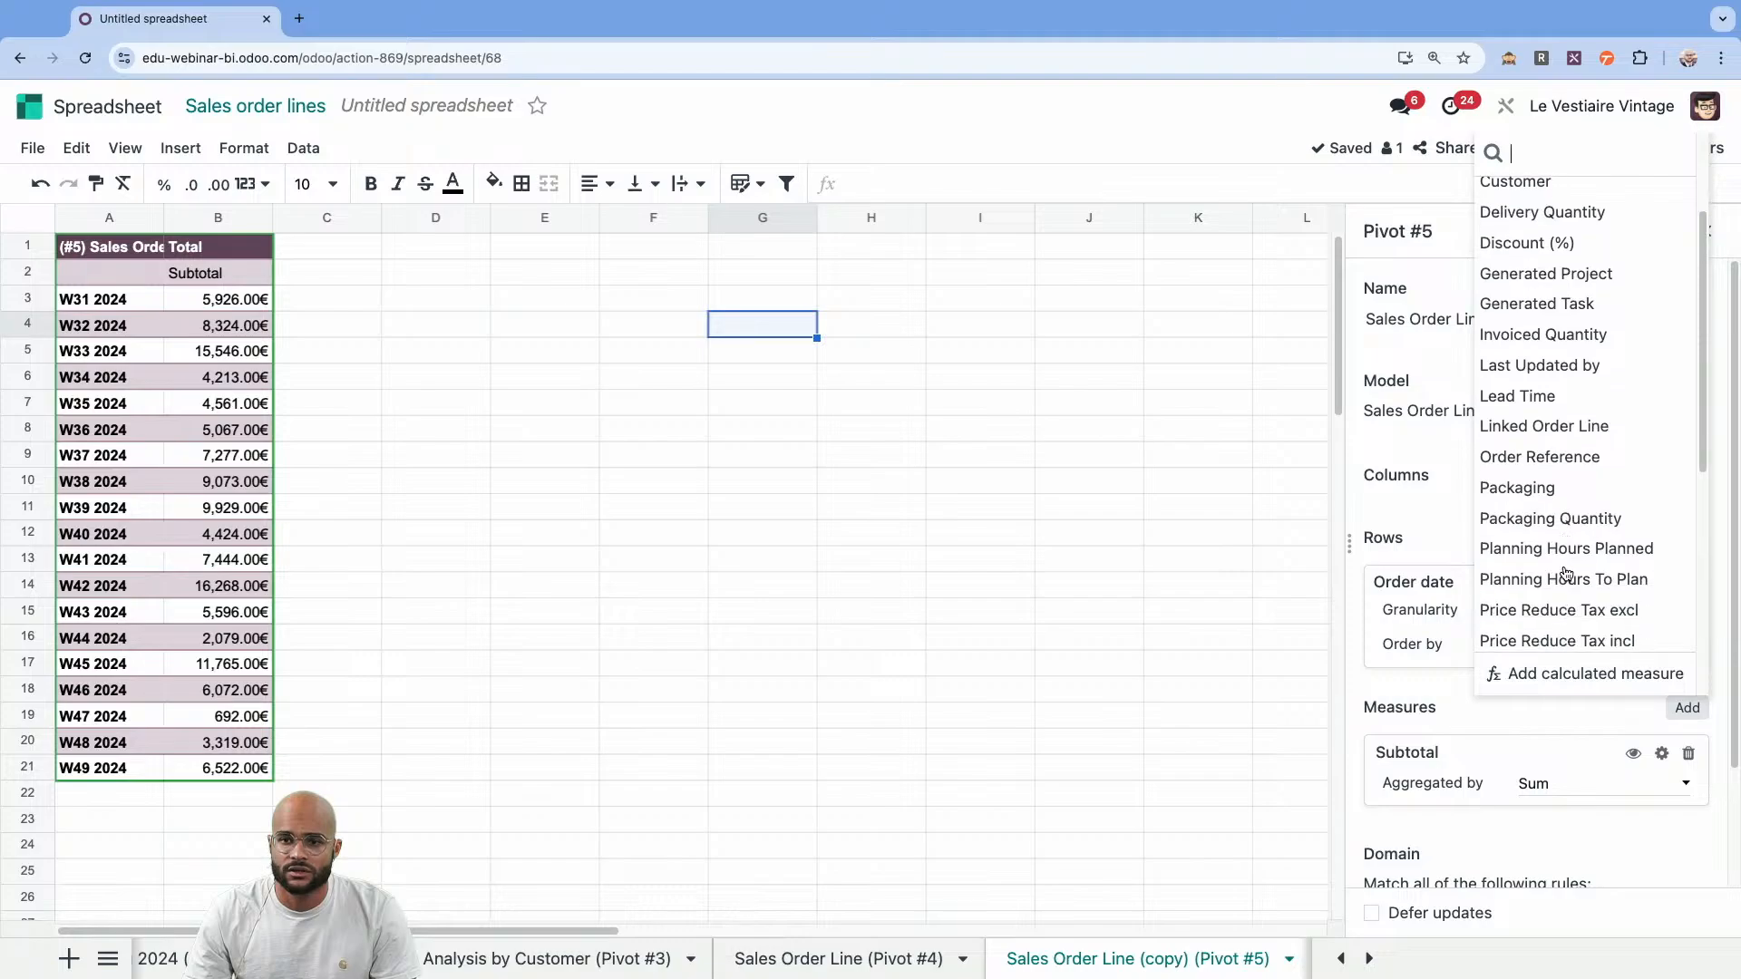
{"action": "left_click", "coordinate": [1540, 460]}
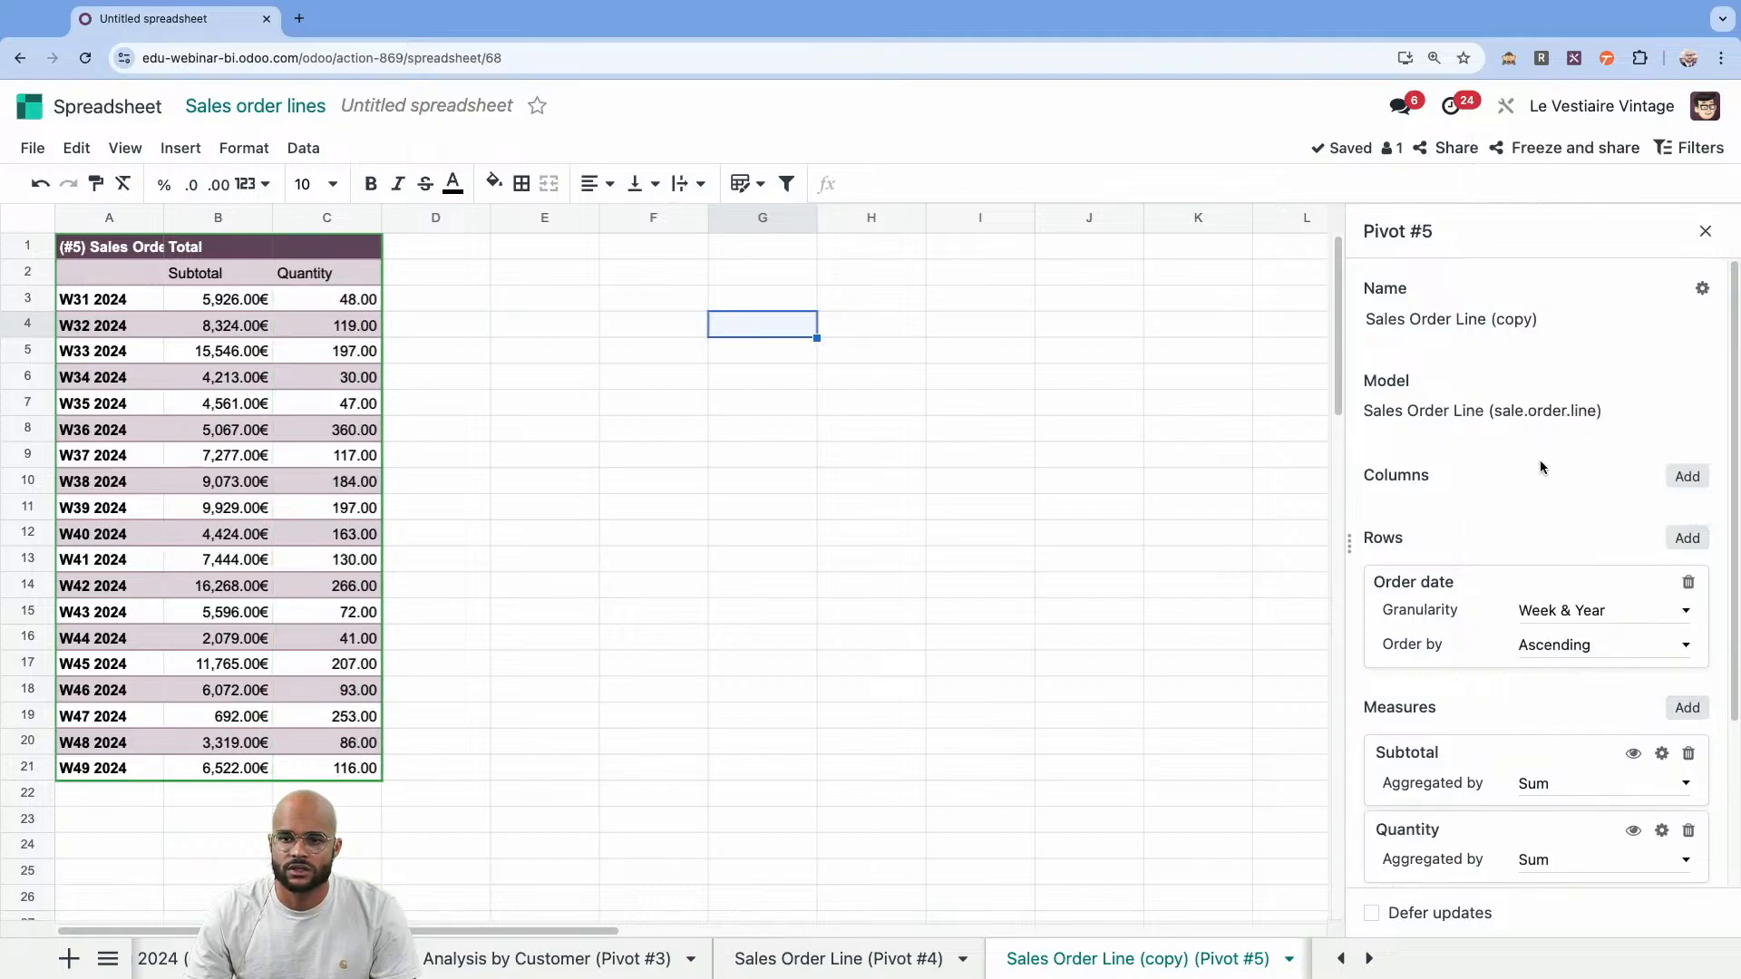
Add a calculated measure to the pivot and name it Average price.
{"action": "scroll", "coordinate": [1574, 701], "scroll_direction": "down", "scroll_amount": 1}
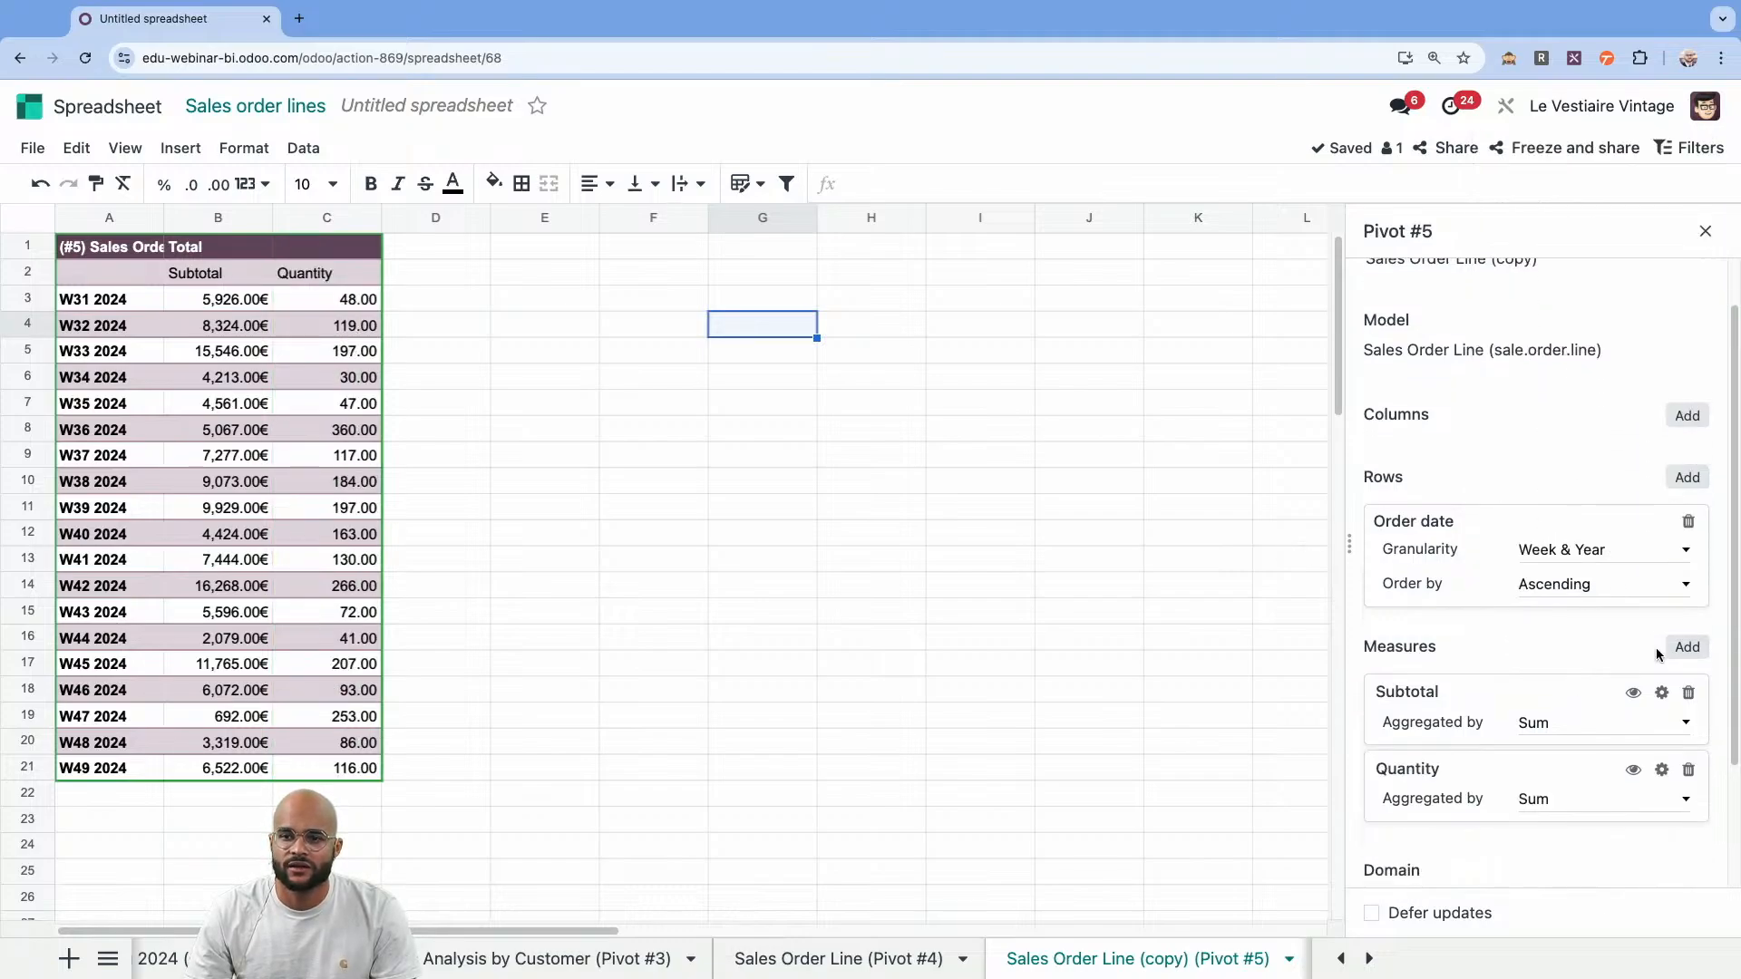
{"action": "left_click", "coordinate": [1684, 647]}
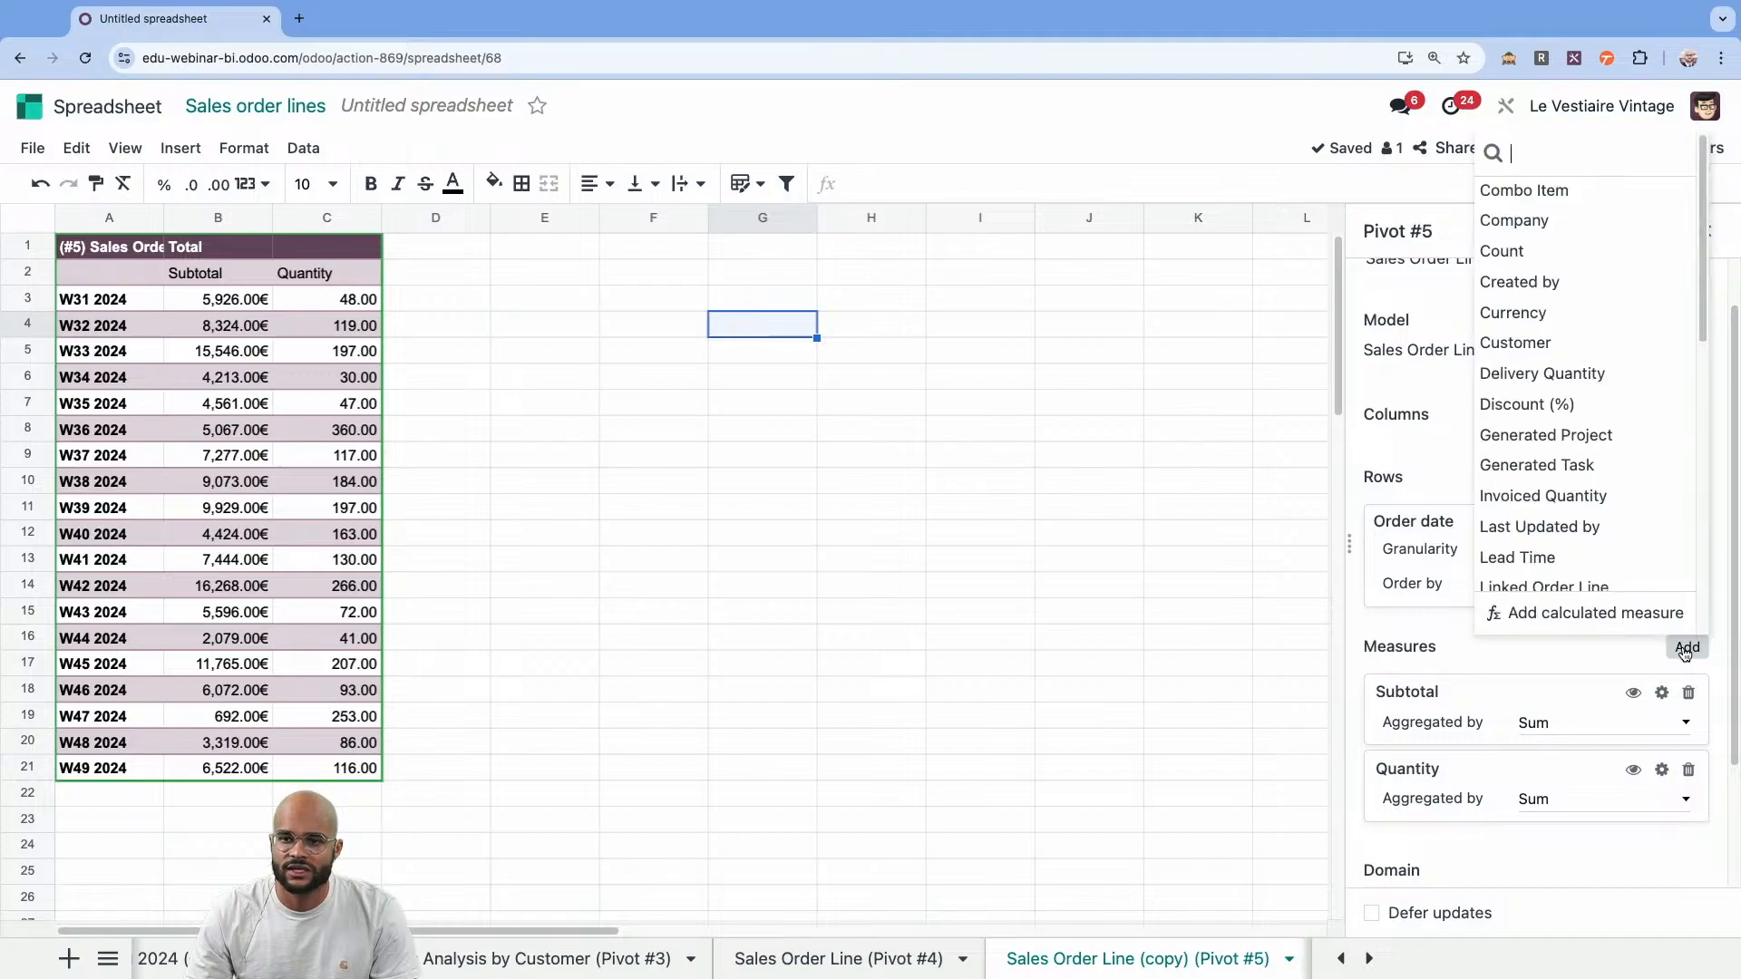
{"action": "left_click", "coordinate": [1574, 616]}
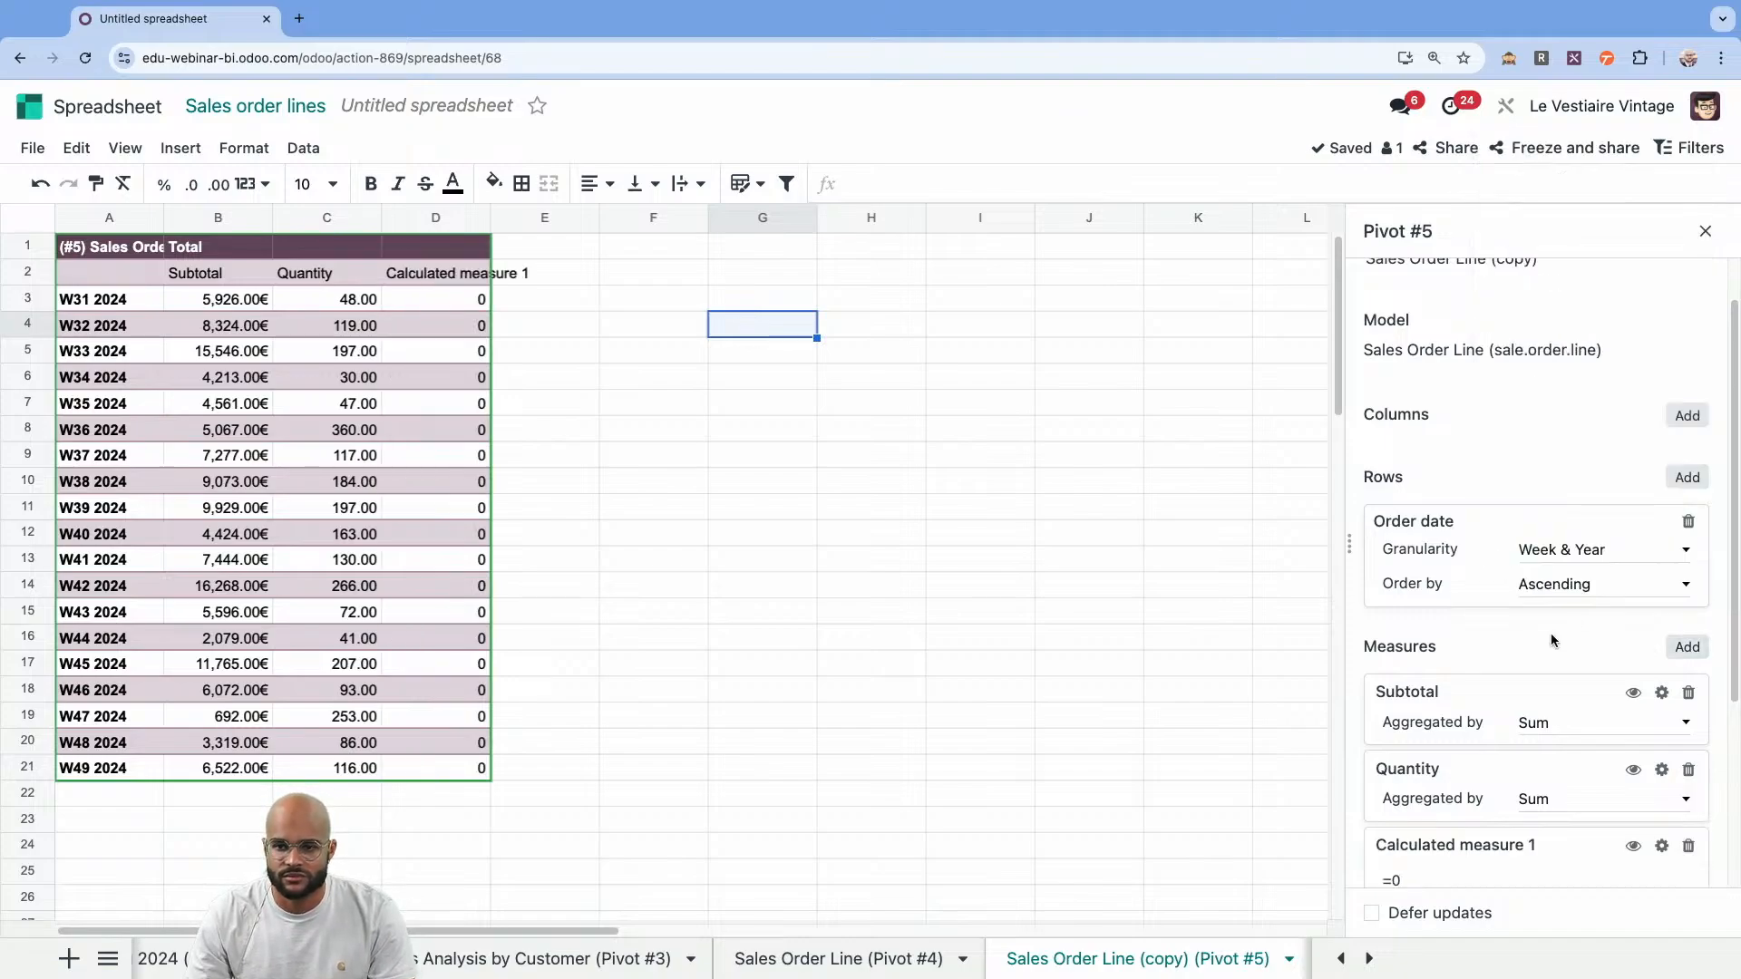
{"action": "triple_click", "coordinate": [1458, 841]}
{"action": "type", "text": "Average price"}
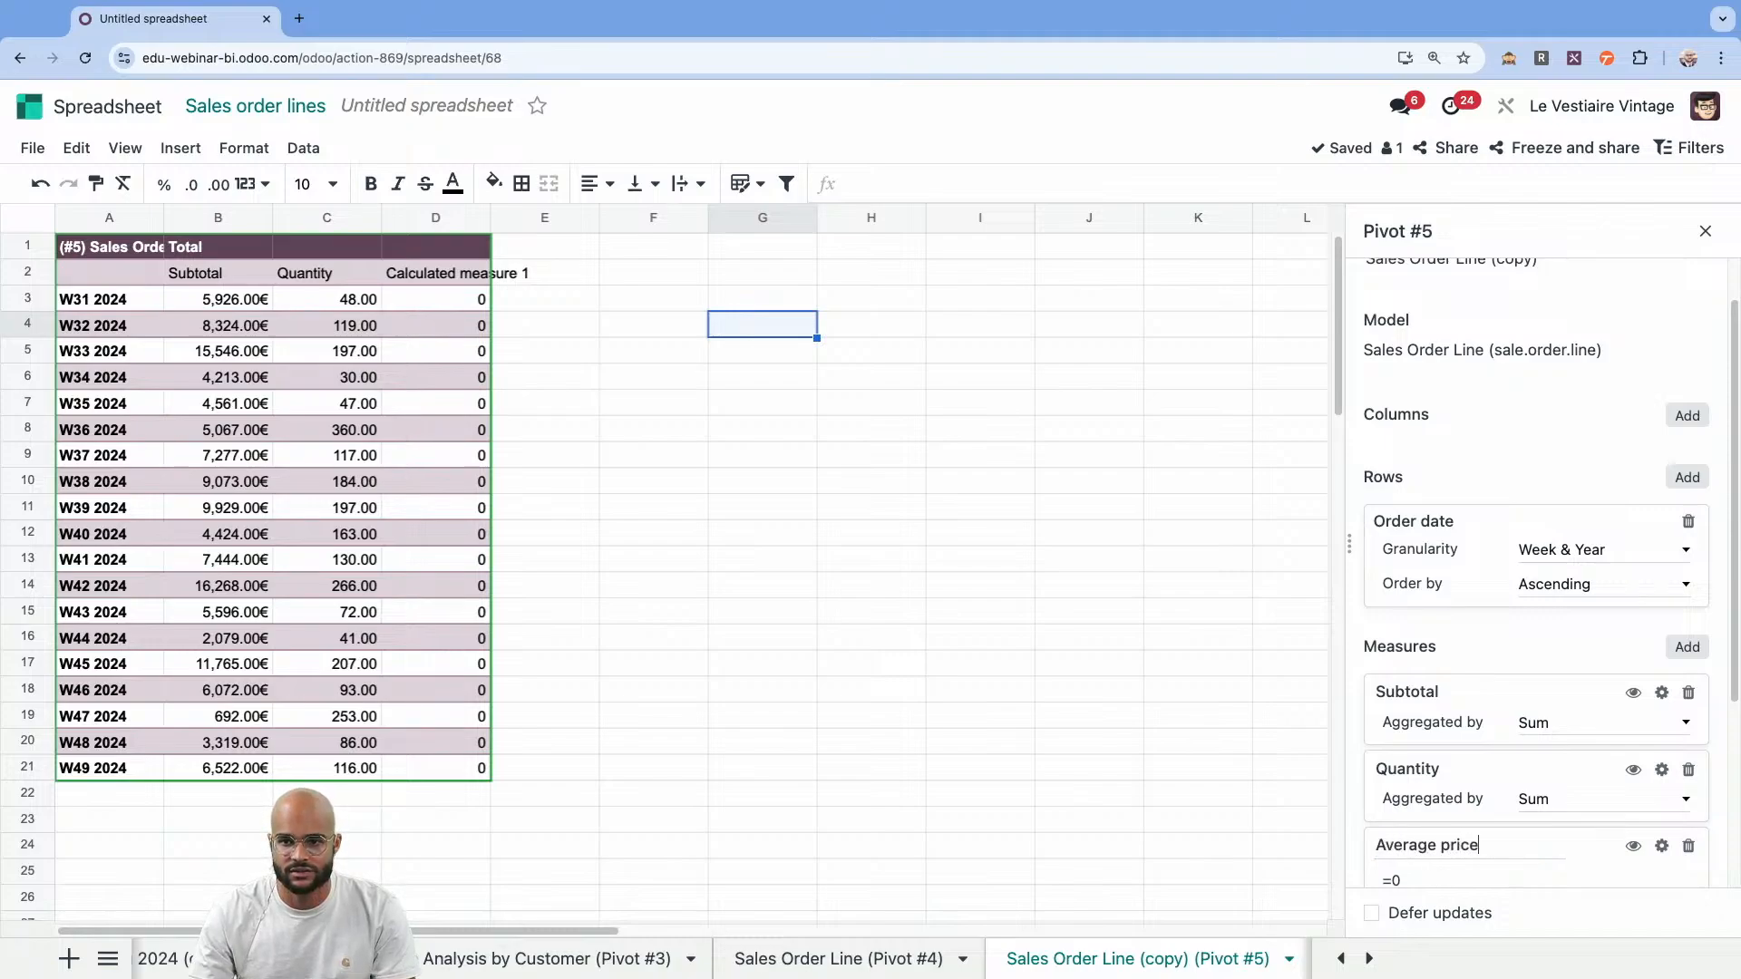
{"action": "scroll", "coordinate": [1533, 834], "scroll_direction": "down", "scroll_amount": 1}
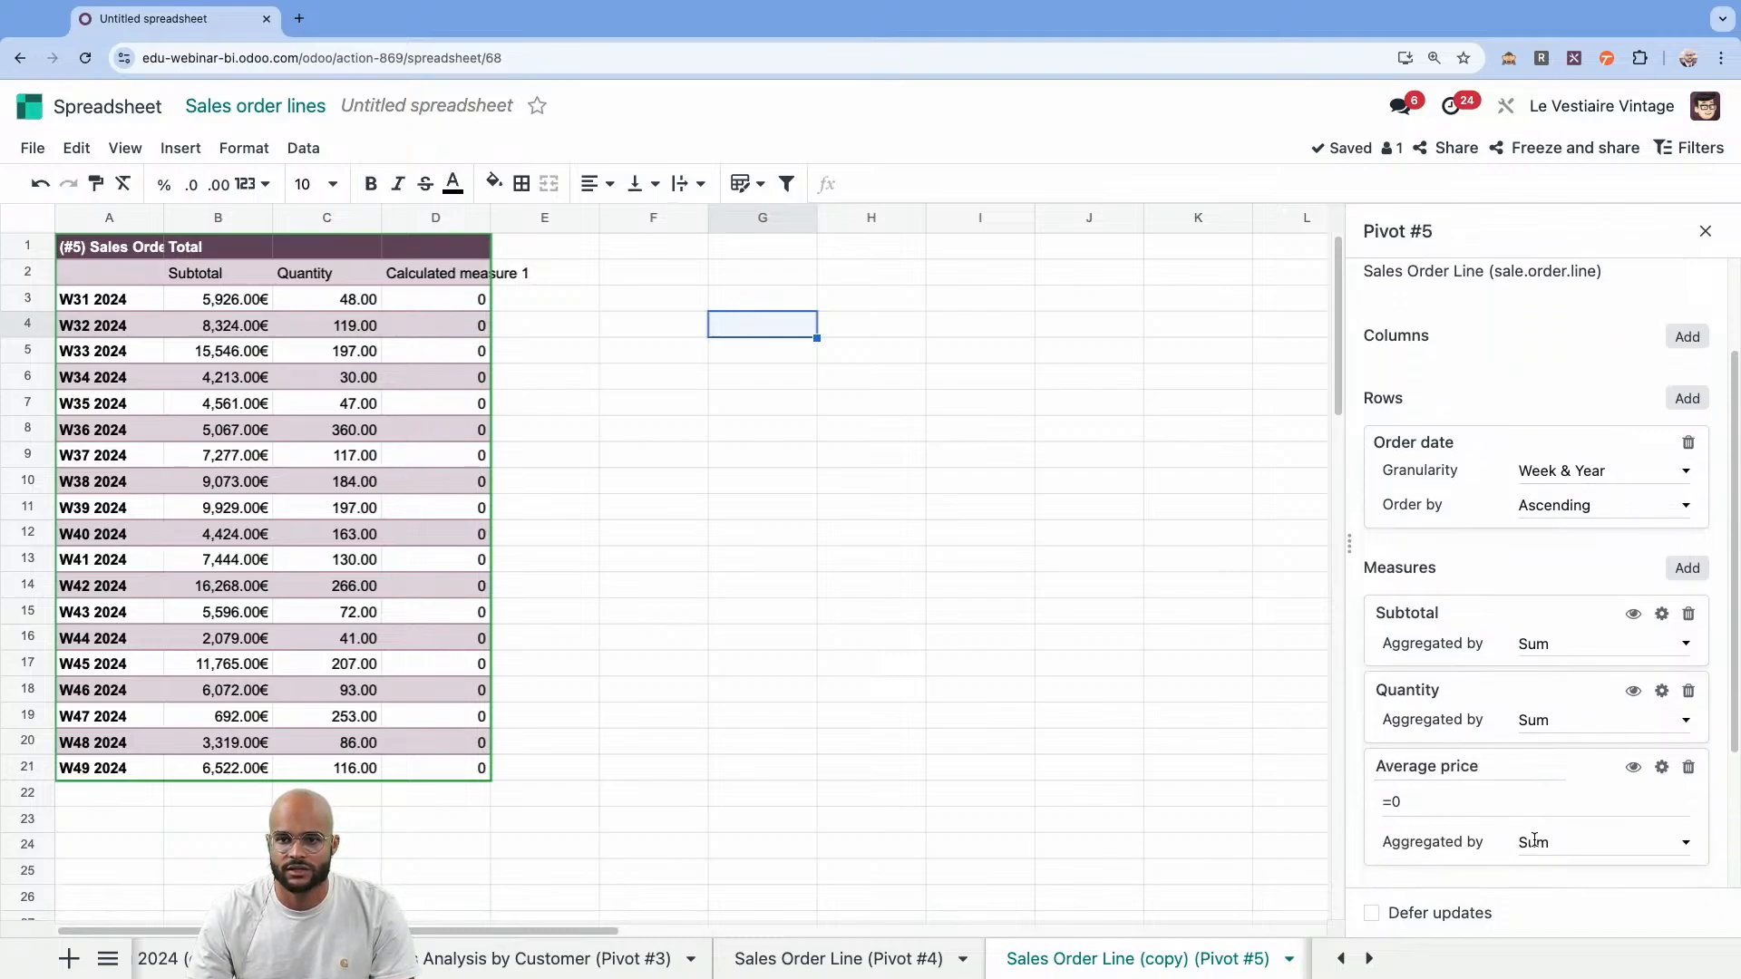
Set the Average price formula to =IFERROR('price_subtotal:sum'/'product_uom_qty:sum',0) and hide the Subtotal measure from the pivot.
{"action": "left_click", "coordinate": [1427, 794]}
{"action": "left_click", "coordinate": [1417, 792]}
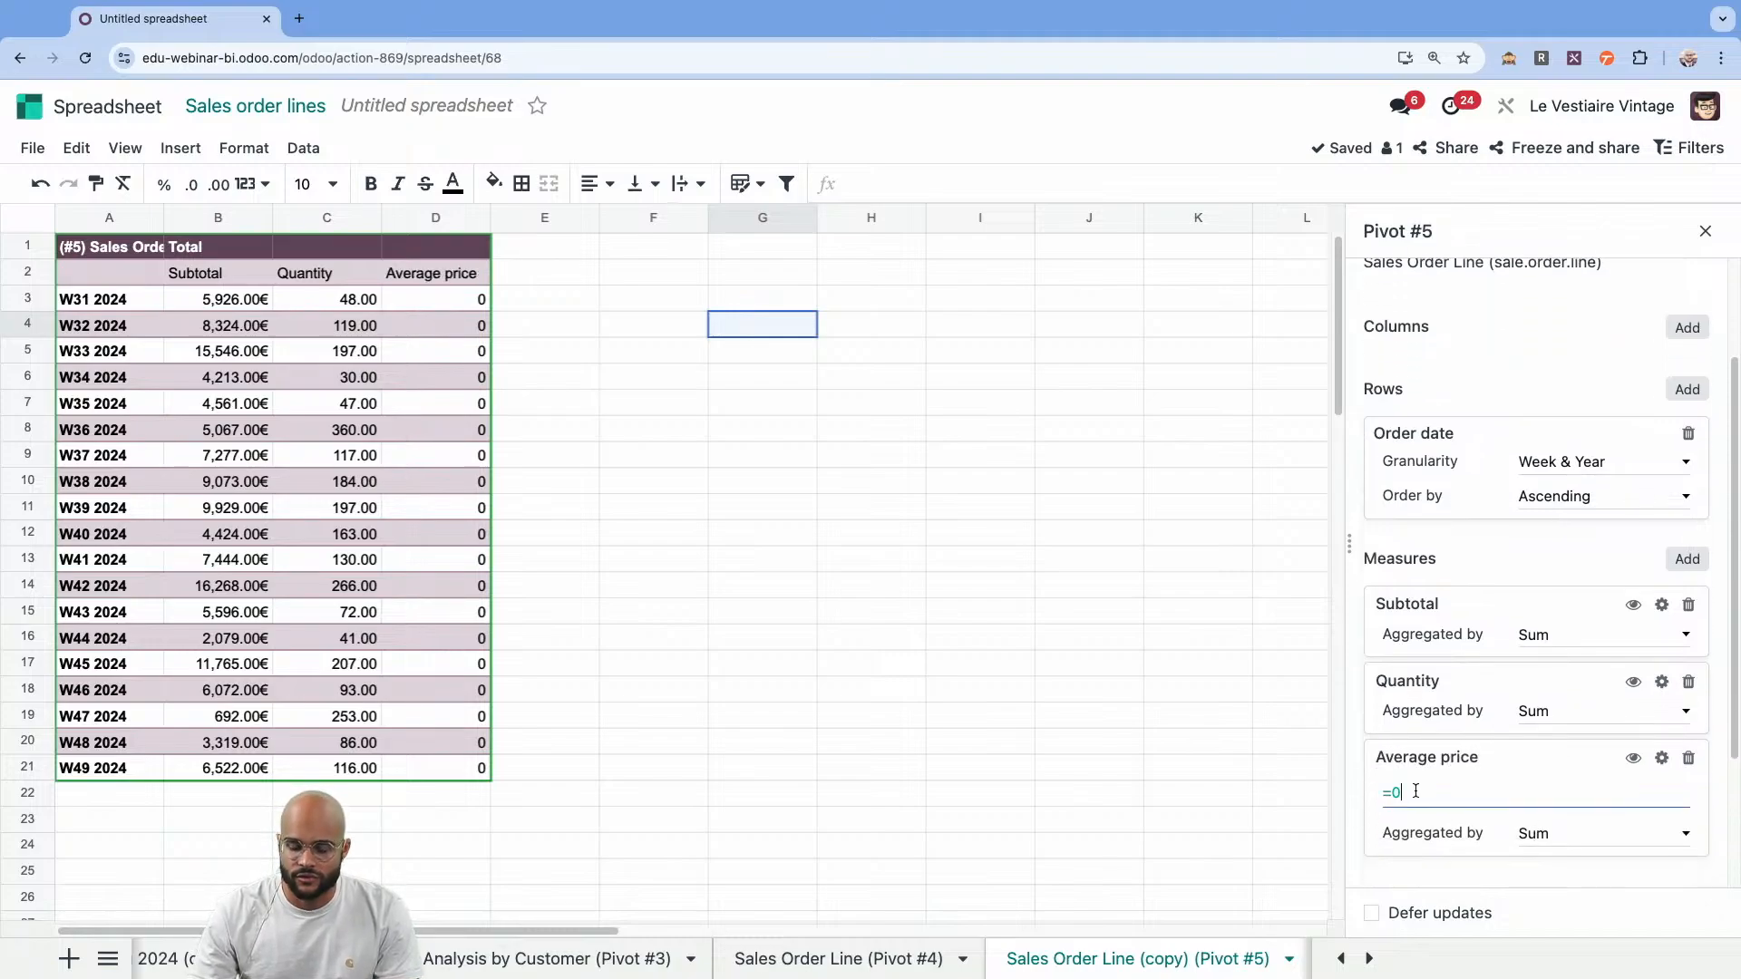
{"action": "key", "text": "BackSpace"}
{"action": "type", "text": "ifer"}
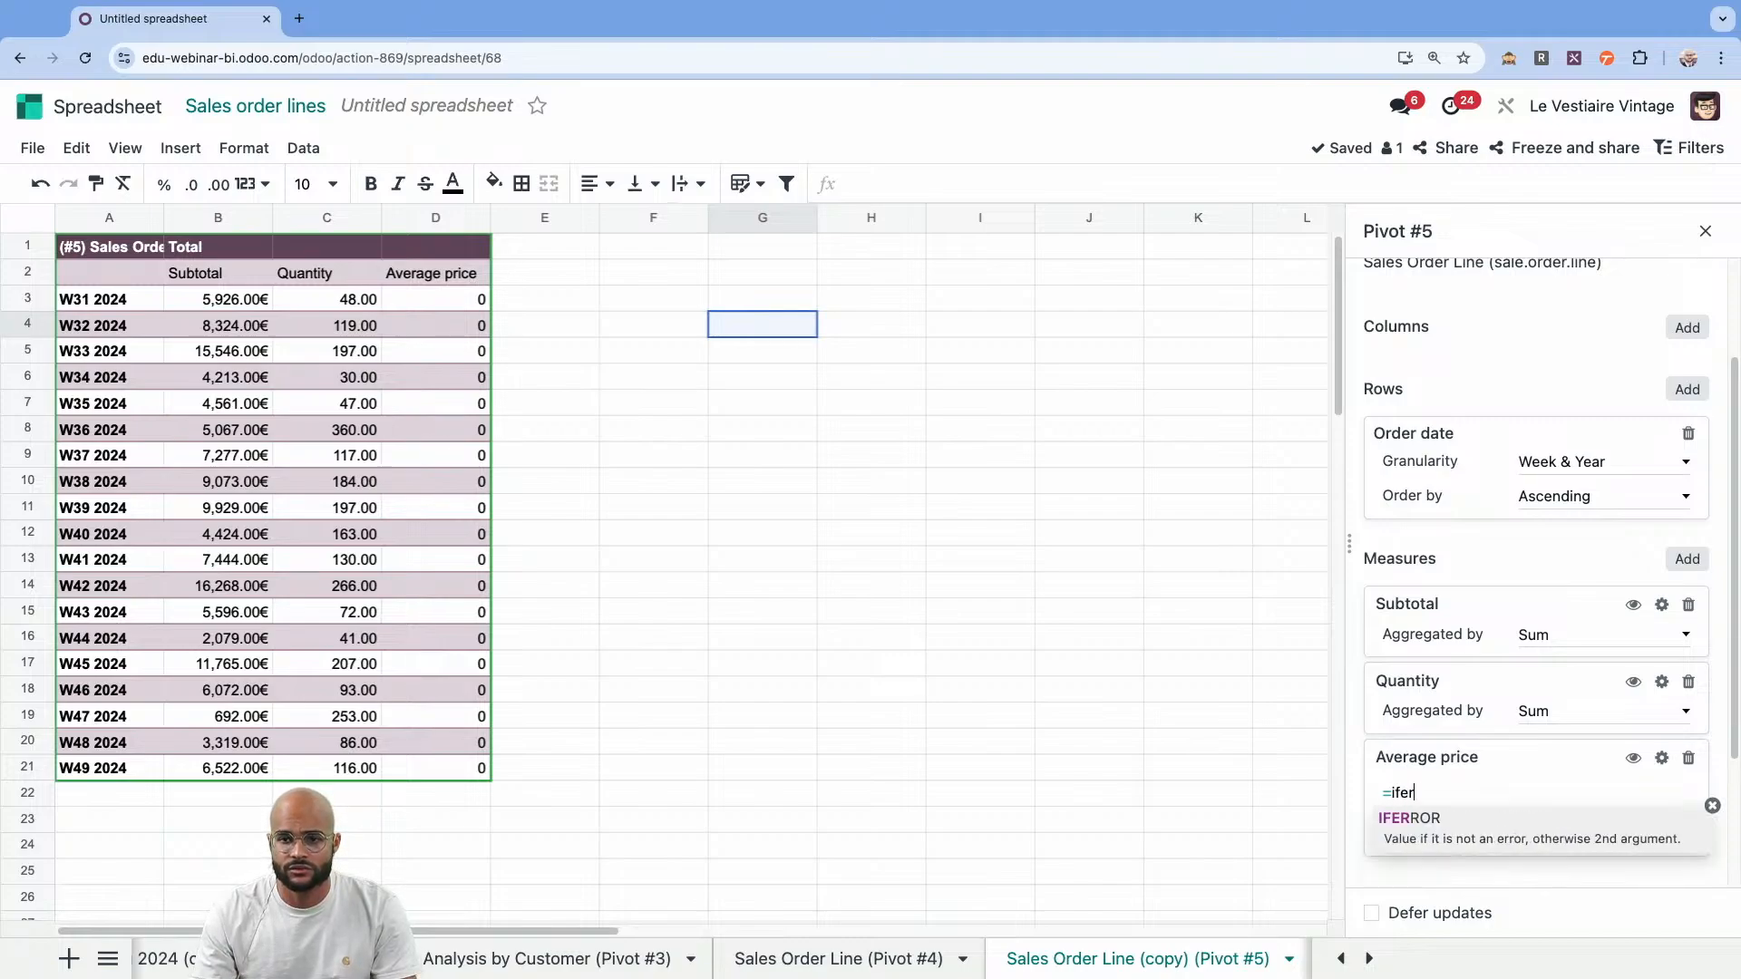
{"action": "key", "text": "Tab"}
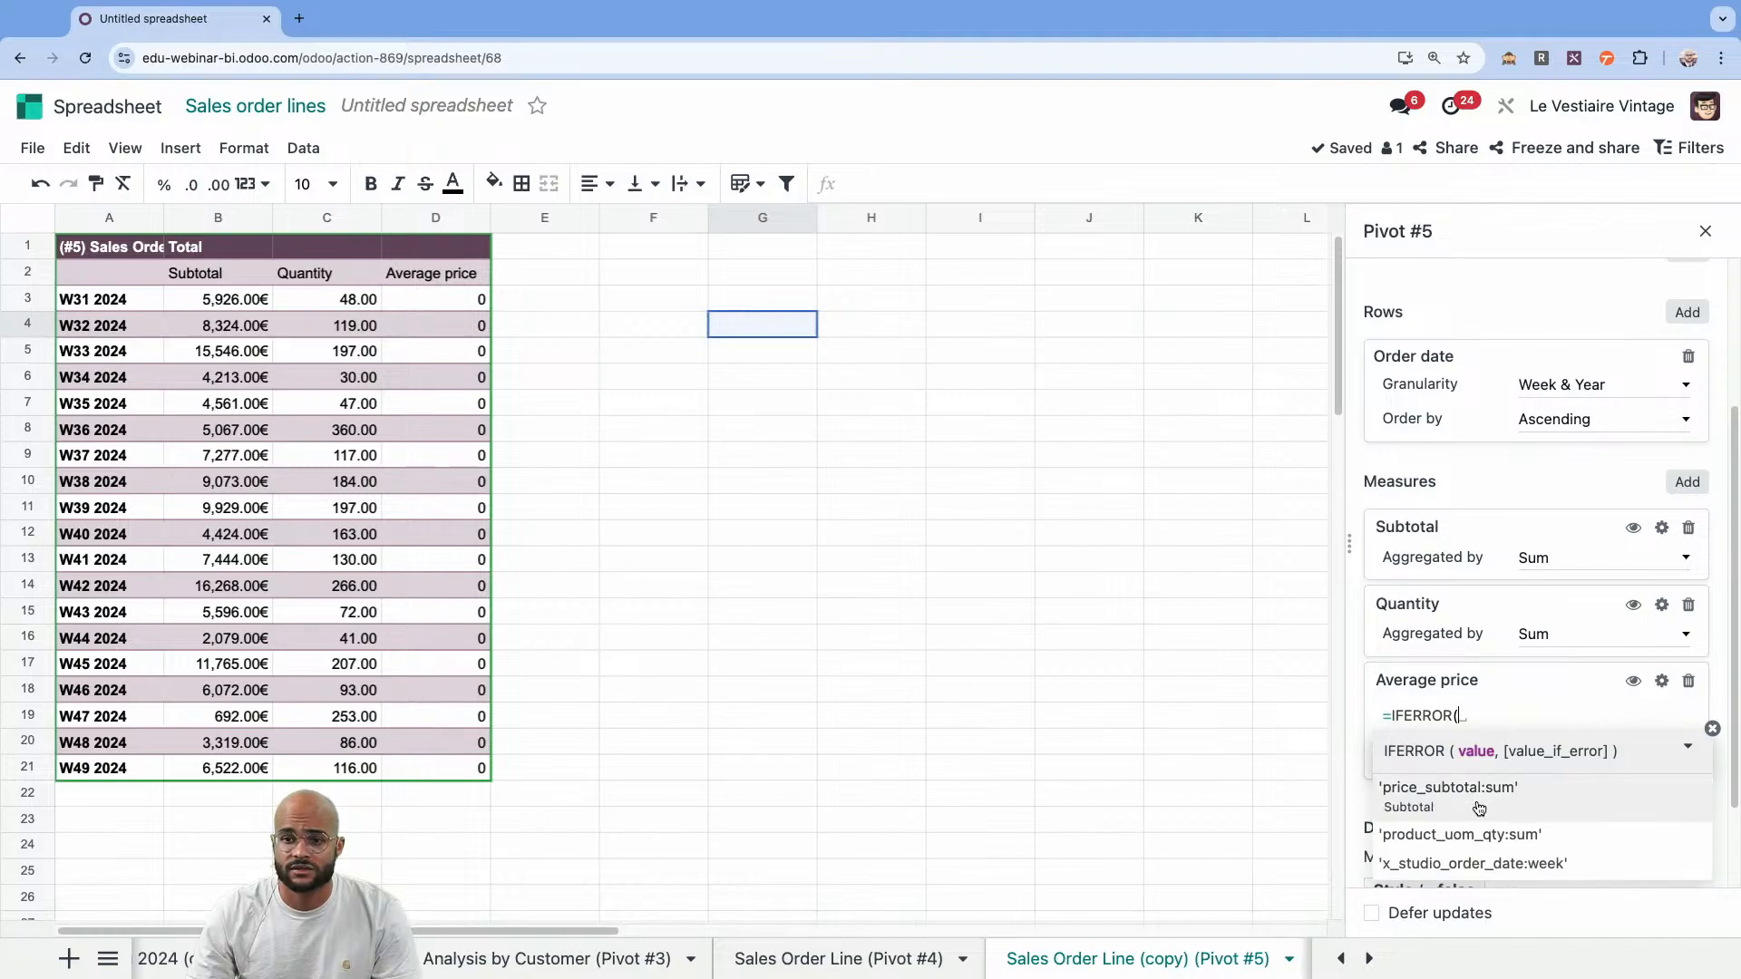
{"action": "left_click", "coordinate": [1485, 802]}
{"action": "type", "text": "/"}
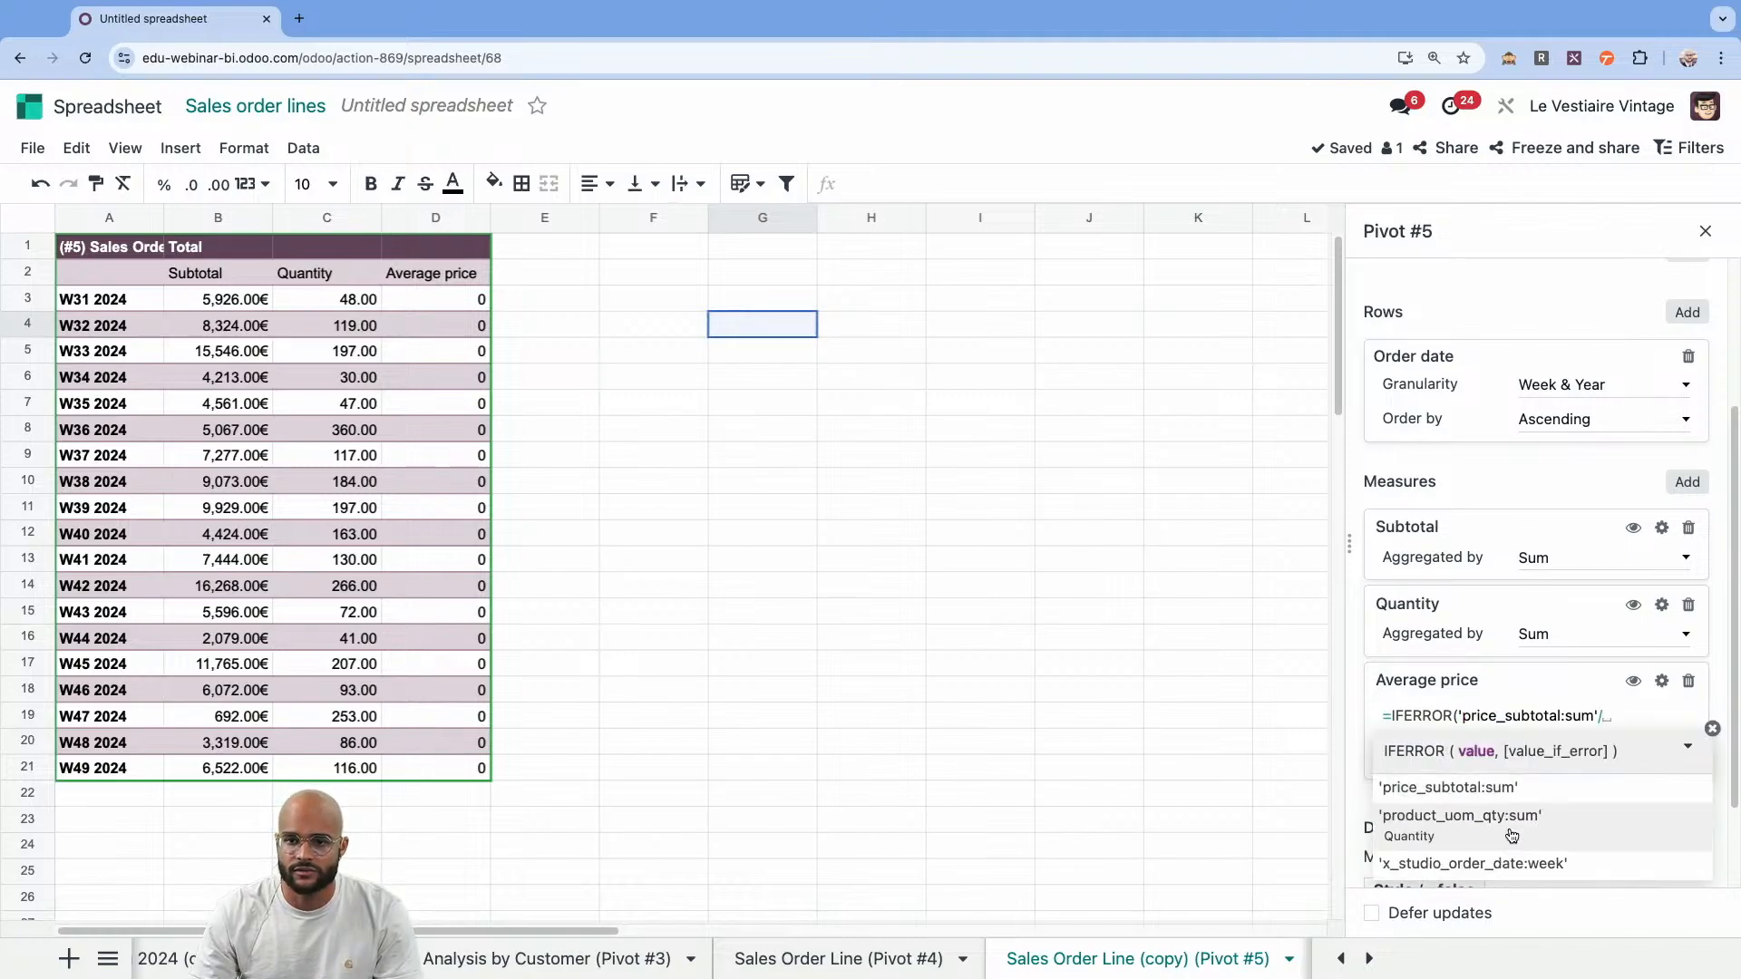
{"action": "left_click", "coordinate": [1545, 827]}
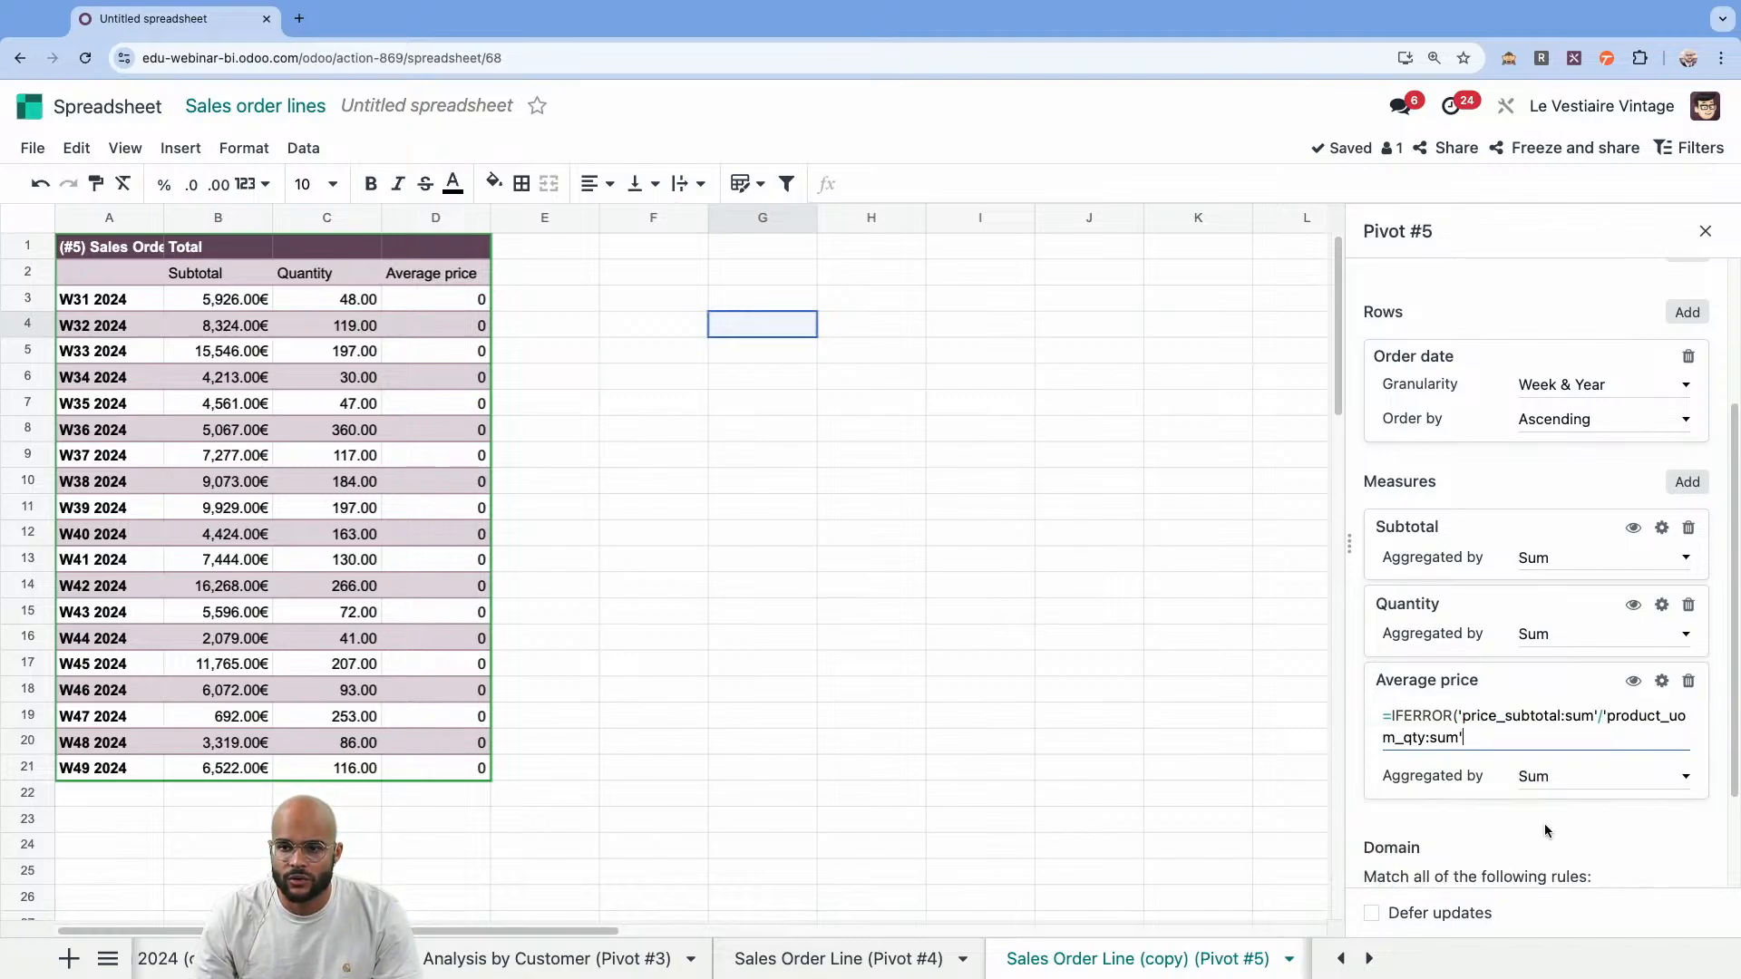
{"action": "type", "text": ",0)"}
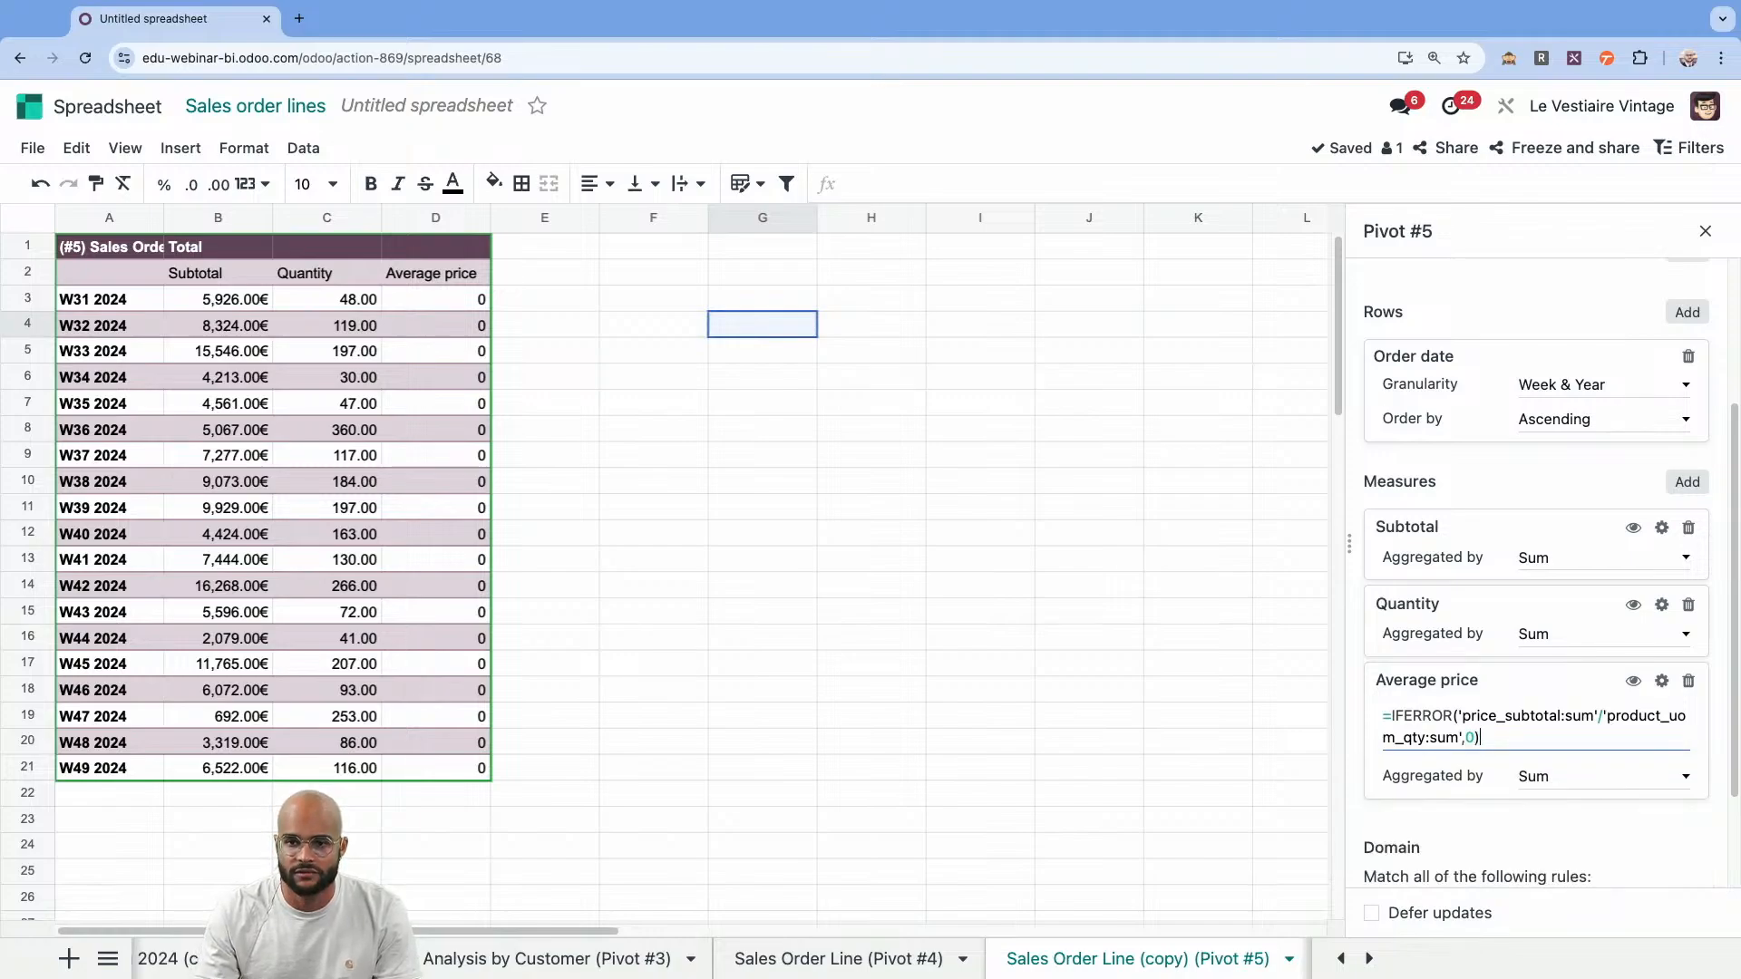
{"action": "key", "text": "Return"}
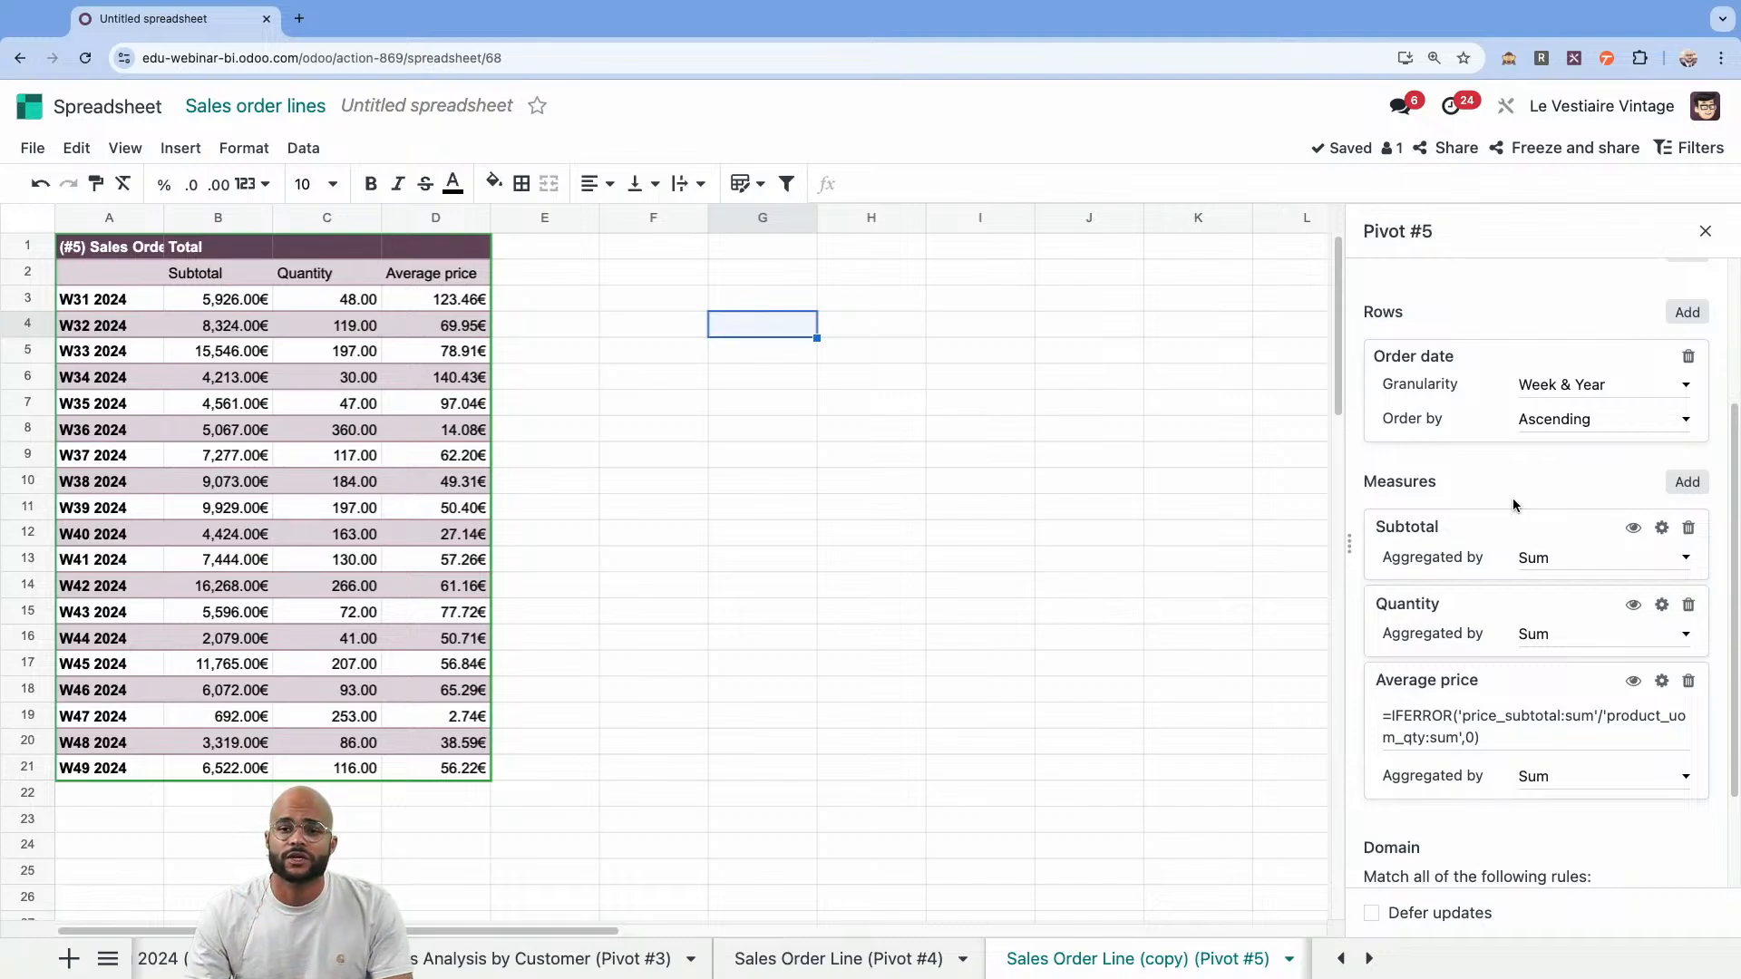
{"action": "left_click", "coordinate": [1634, 530]}
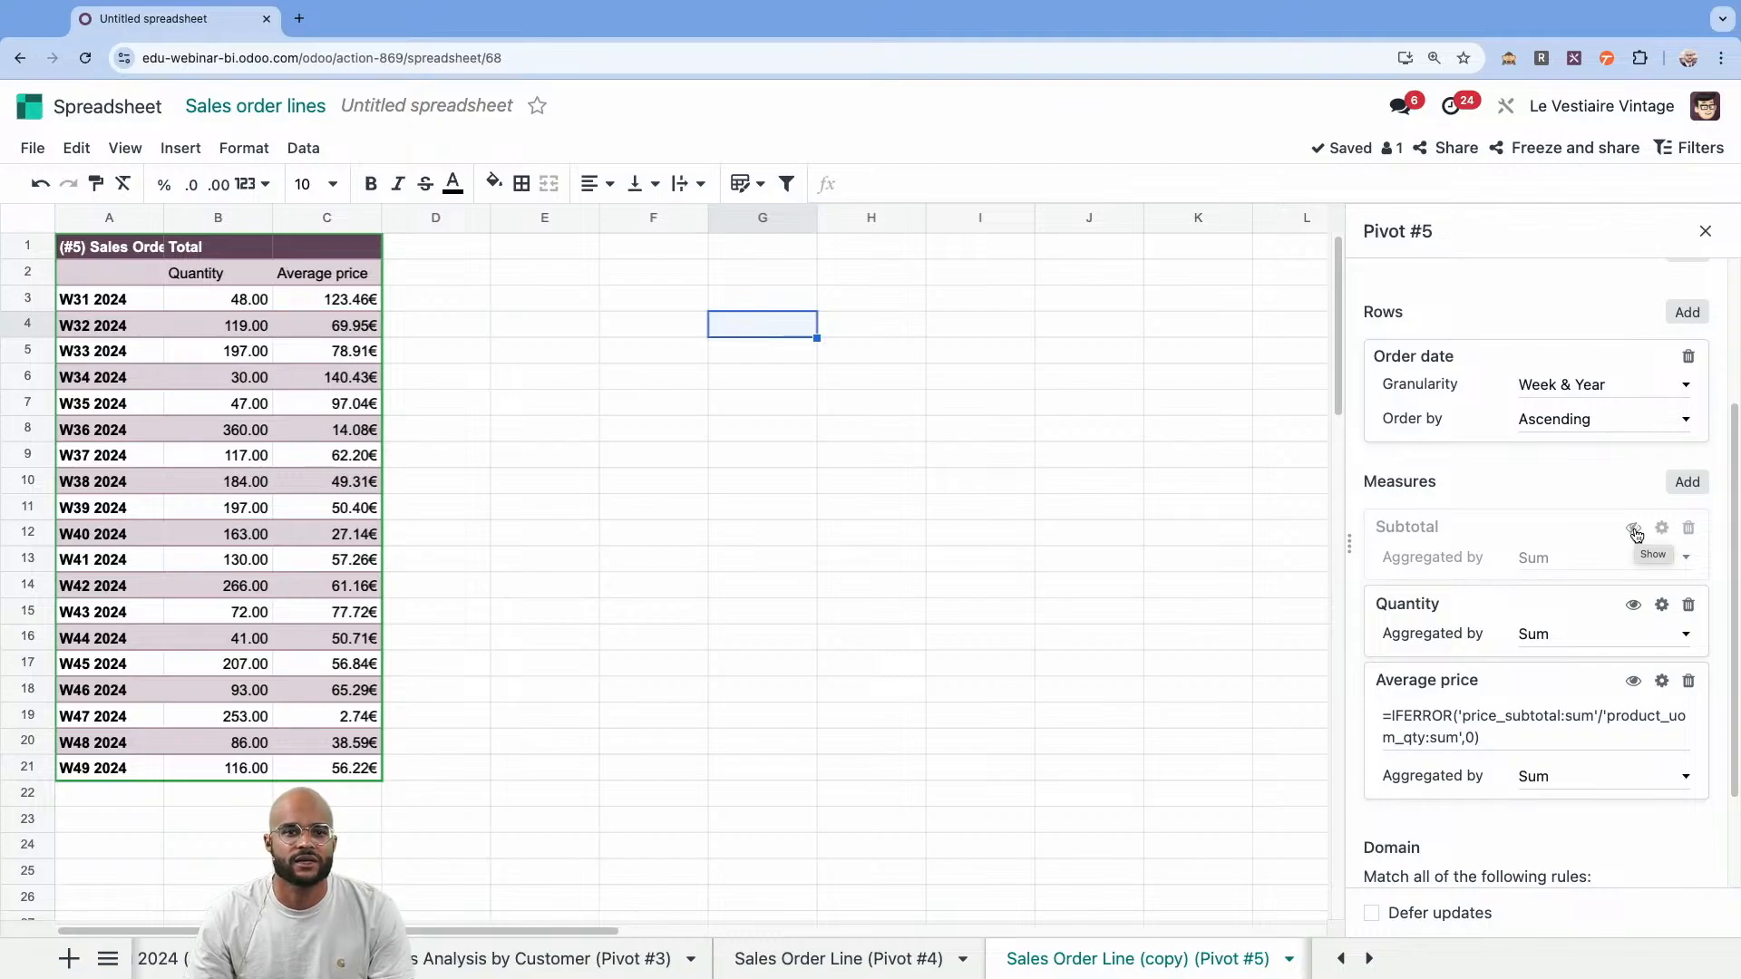
{"action": "left_click", "coordinate": [1706, 231]}
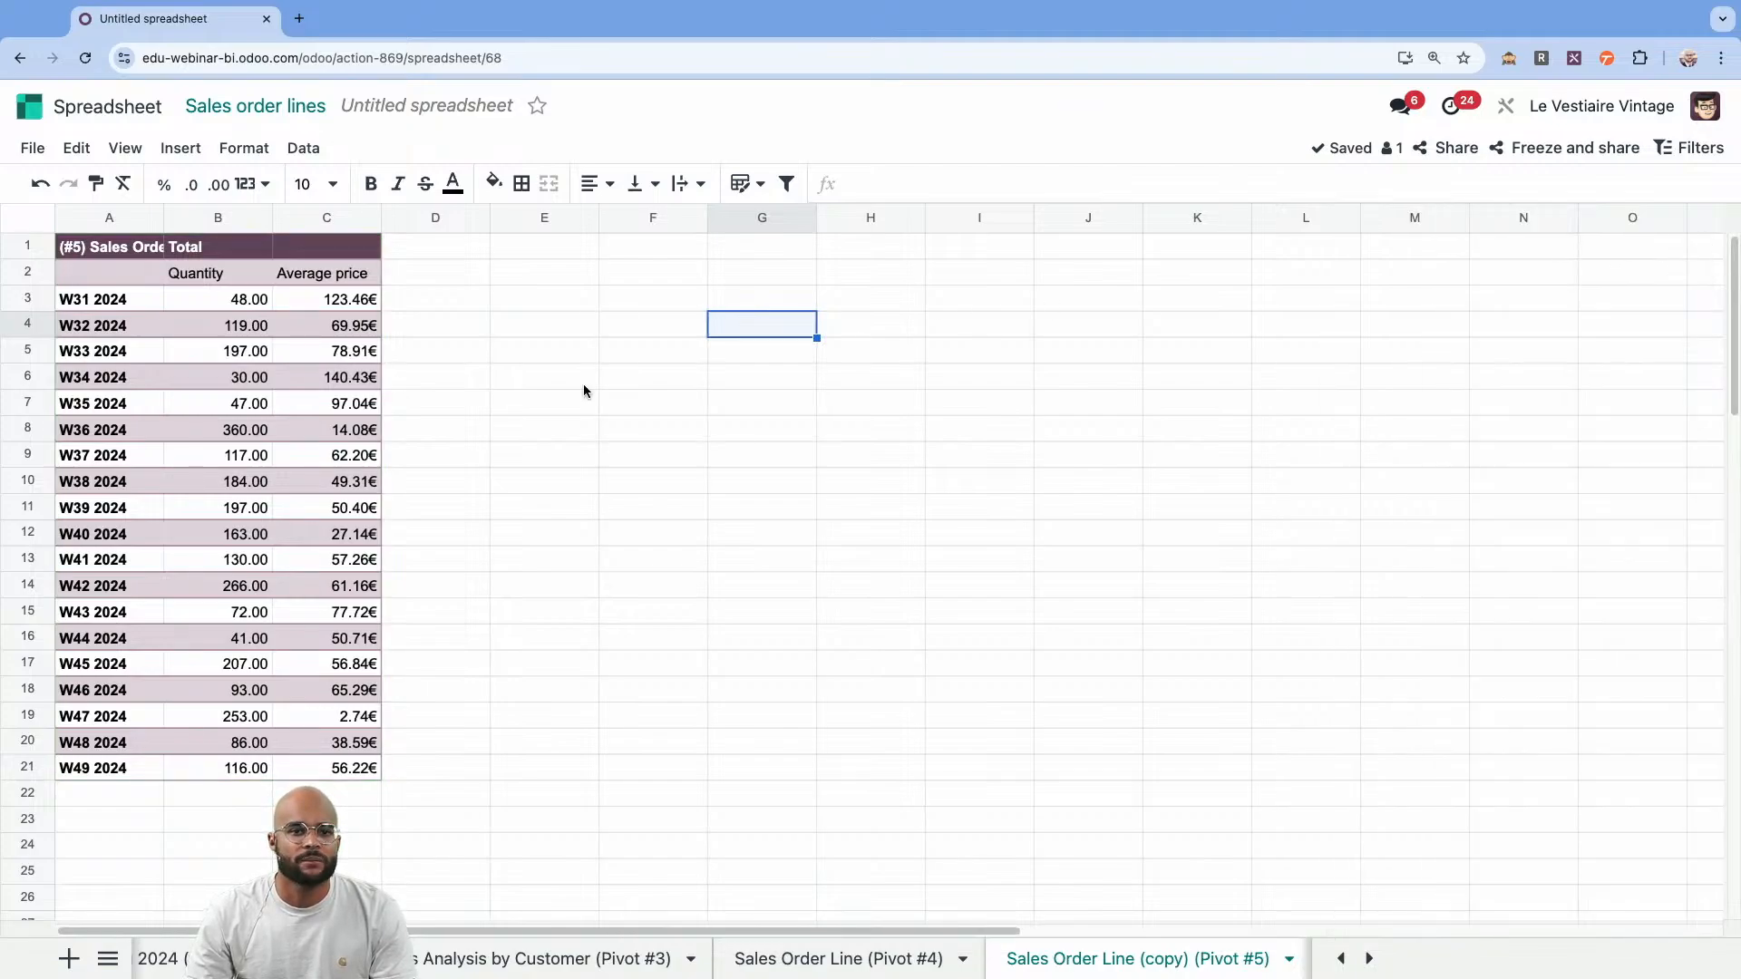
Insert a combo chart of the weekly quantity and average price data, then place it beside the pivot table and enlarge it.
{"action": "left_click", "coordinate": [243, 375]}
{"action": "left_click", "coordinate": [180, 147]}
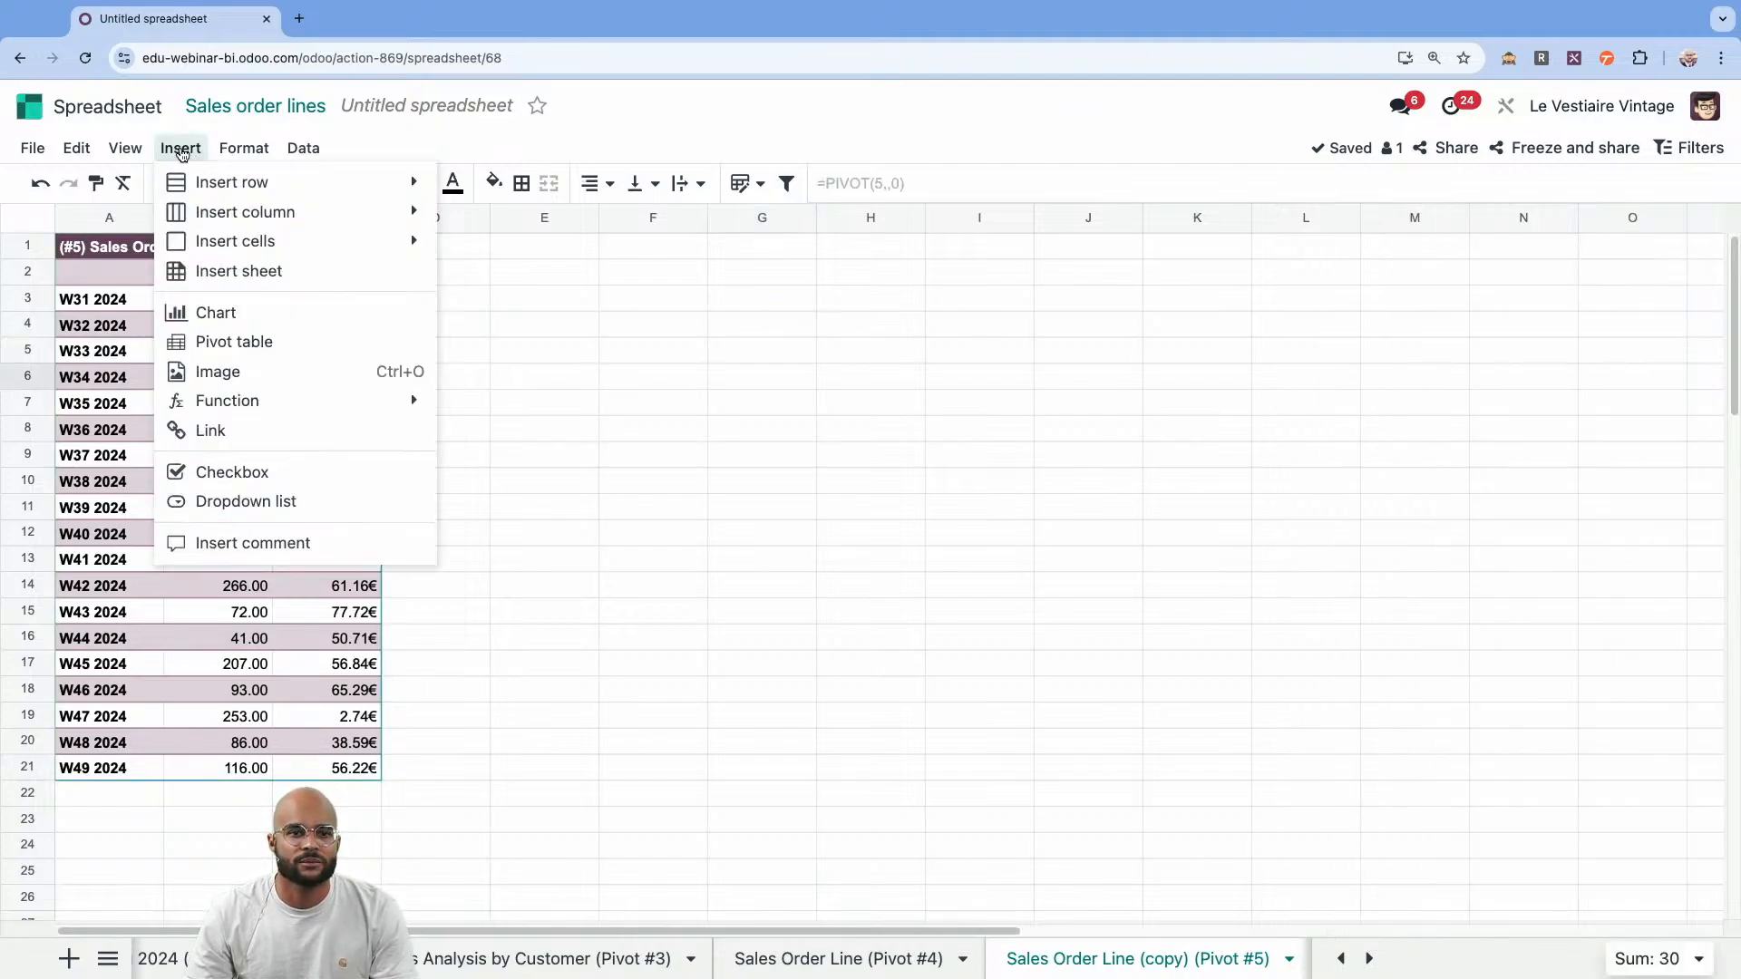
{"action": "left_click", "coordinate": [233, 313]}
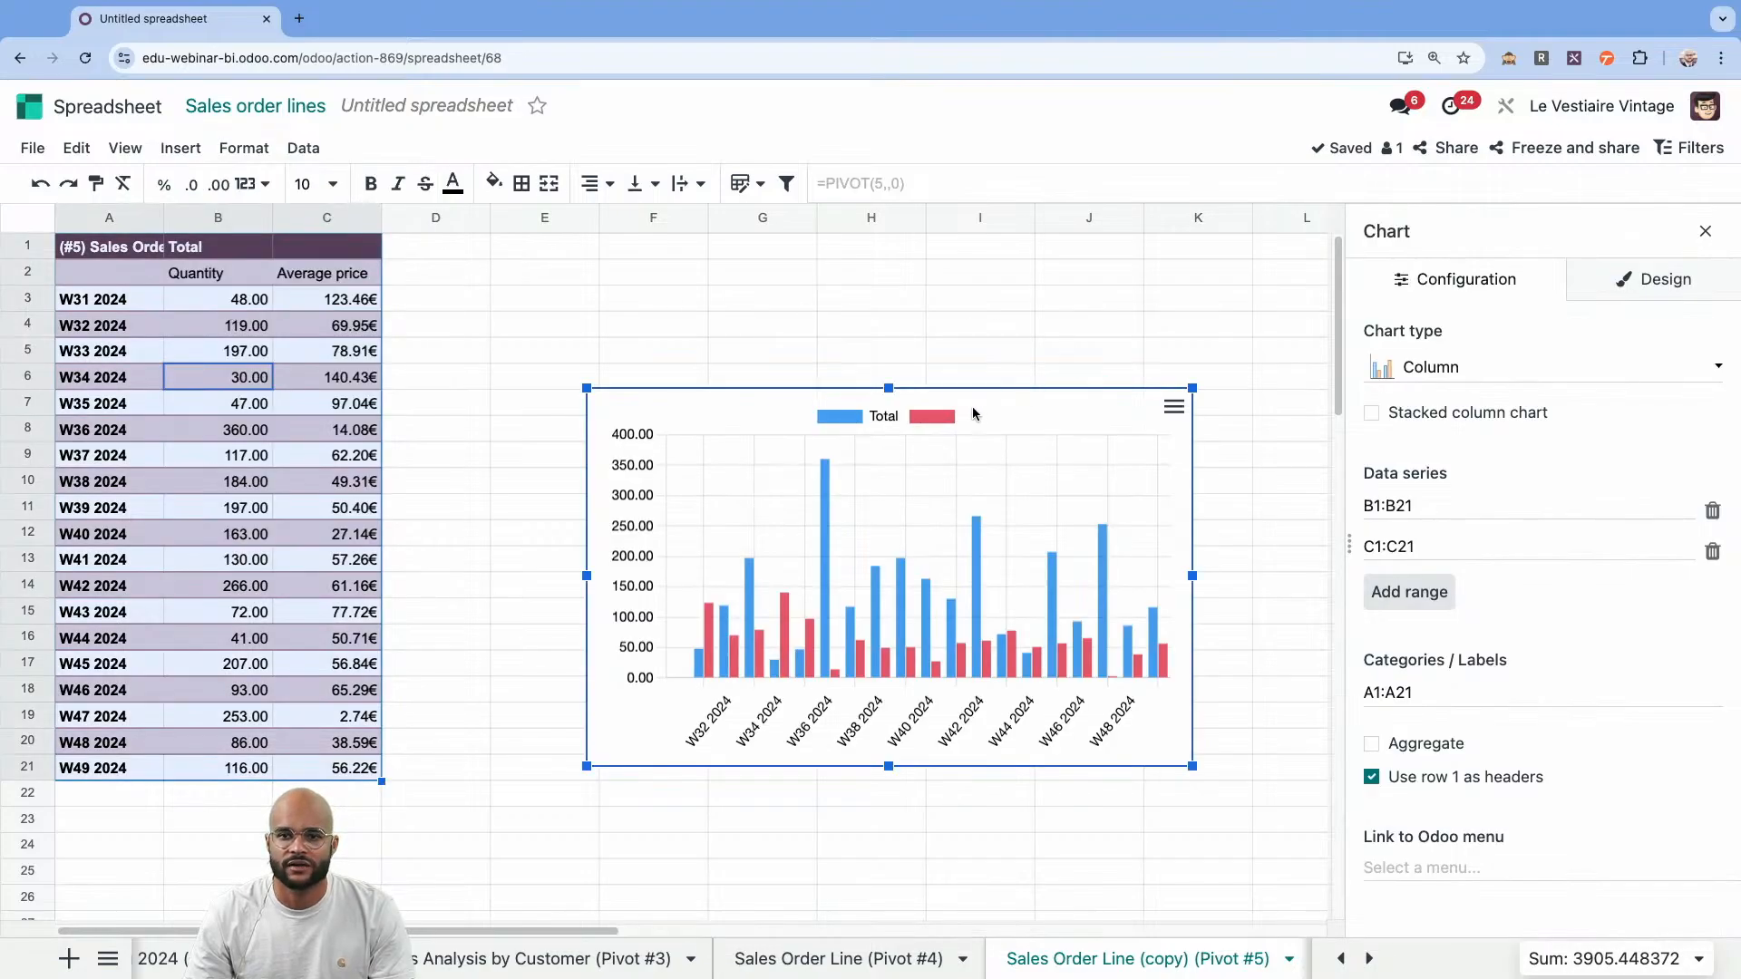
{"action": "left_click_drag", "start_coordinate": [972, 413], "coordinate": [877, 331]}
{"action": "left_click", "coordinate": [1547, 385]}
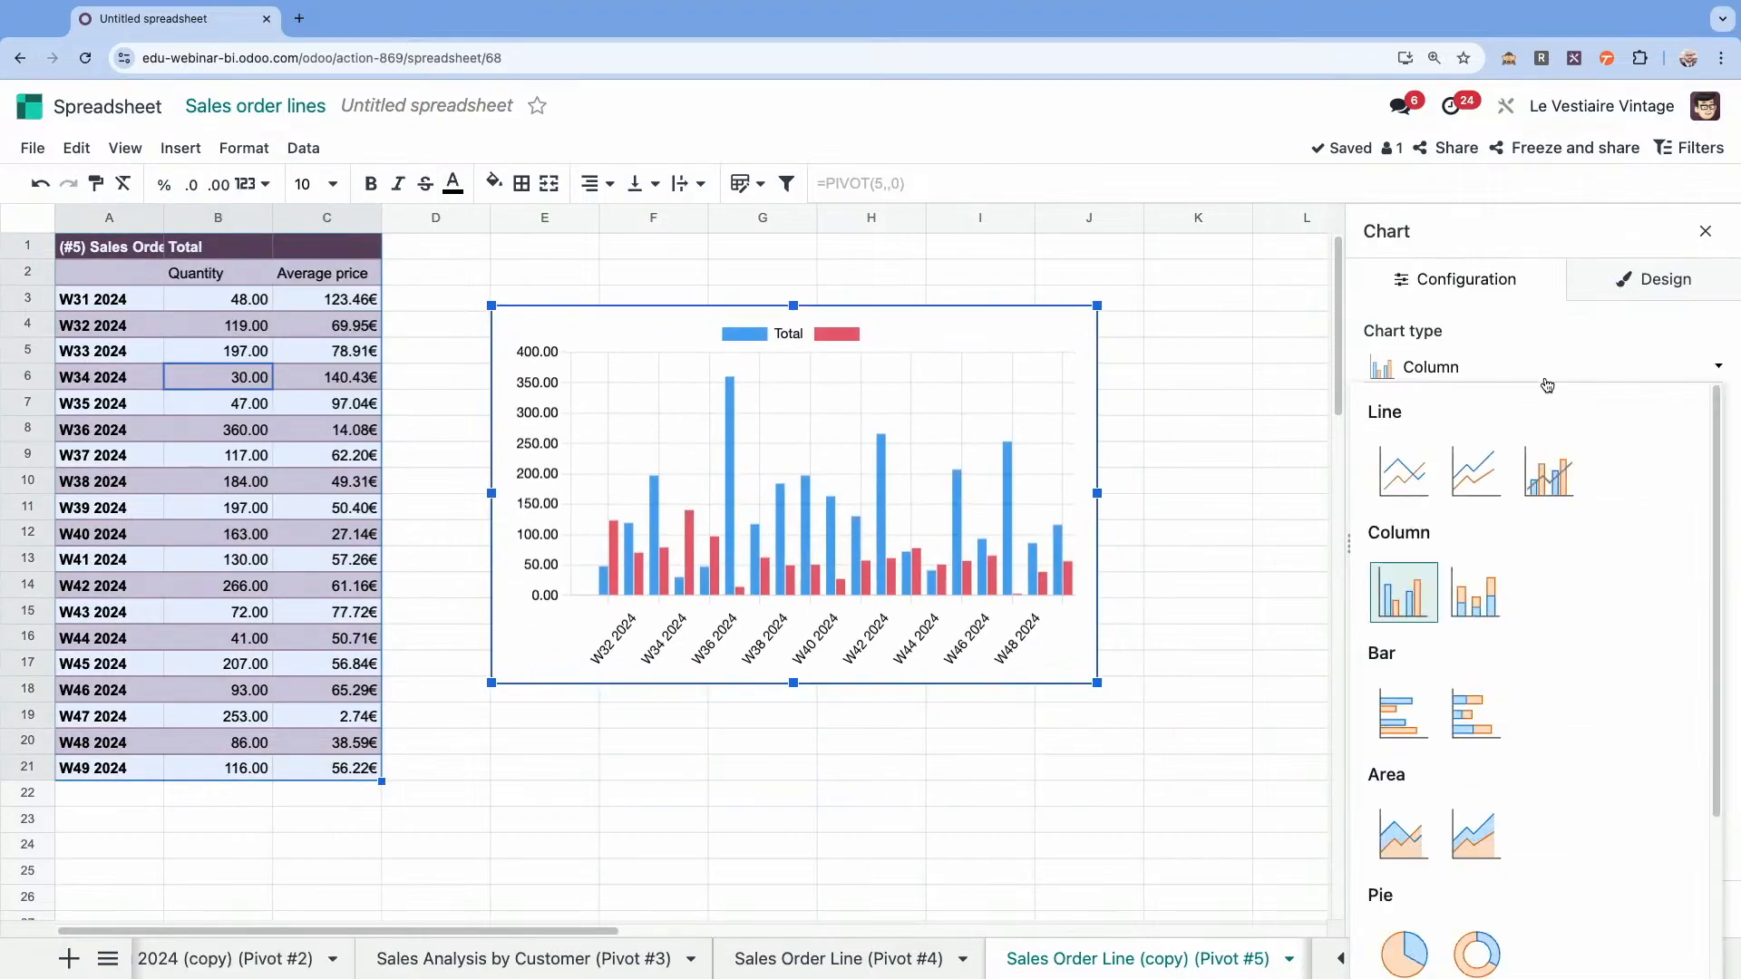
{"action": "left_click", "coordinate": [1549, 472]}
{"action": "left_click_drag", "start_coordinate": [908, 341], "coordinate": [867, 335]}
{"action": "left_click_drag", "start_coordinate": [1058, 673], "coordinate": [1154, 695]}
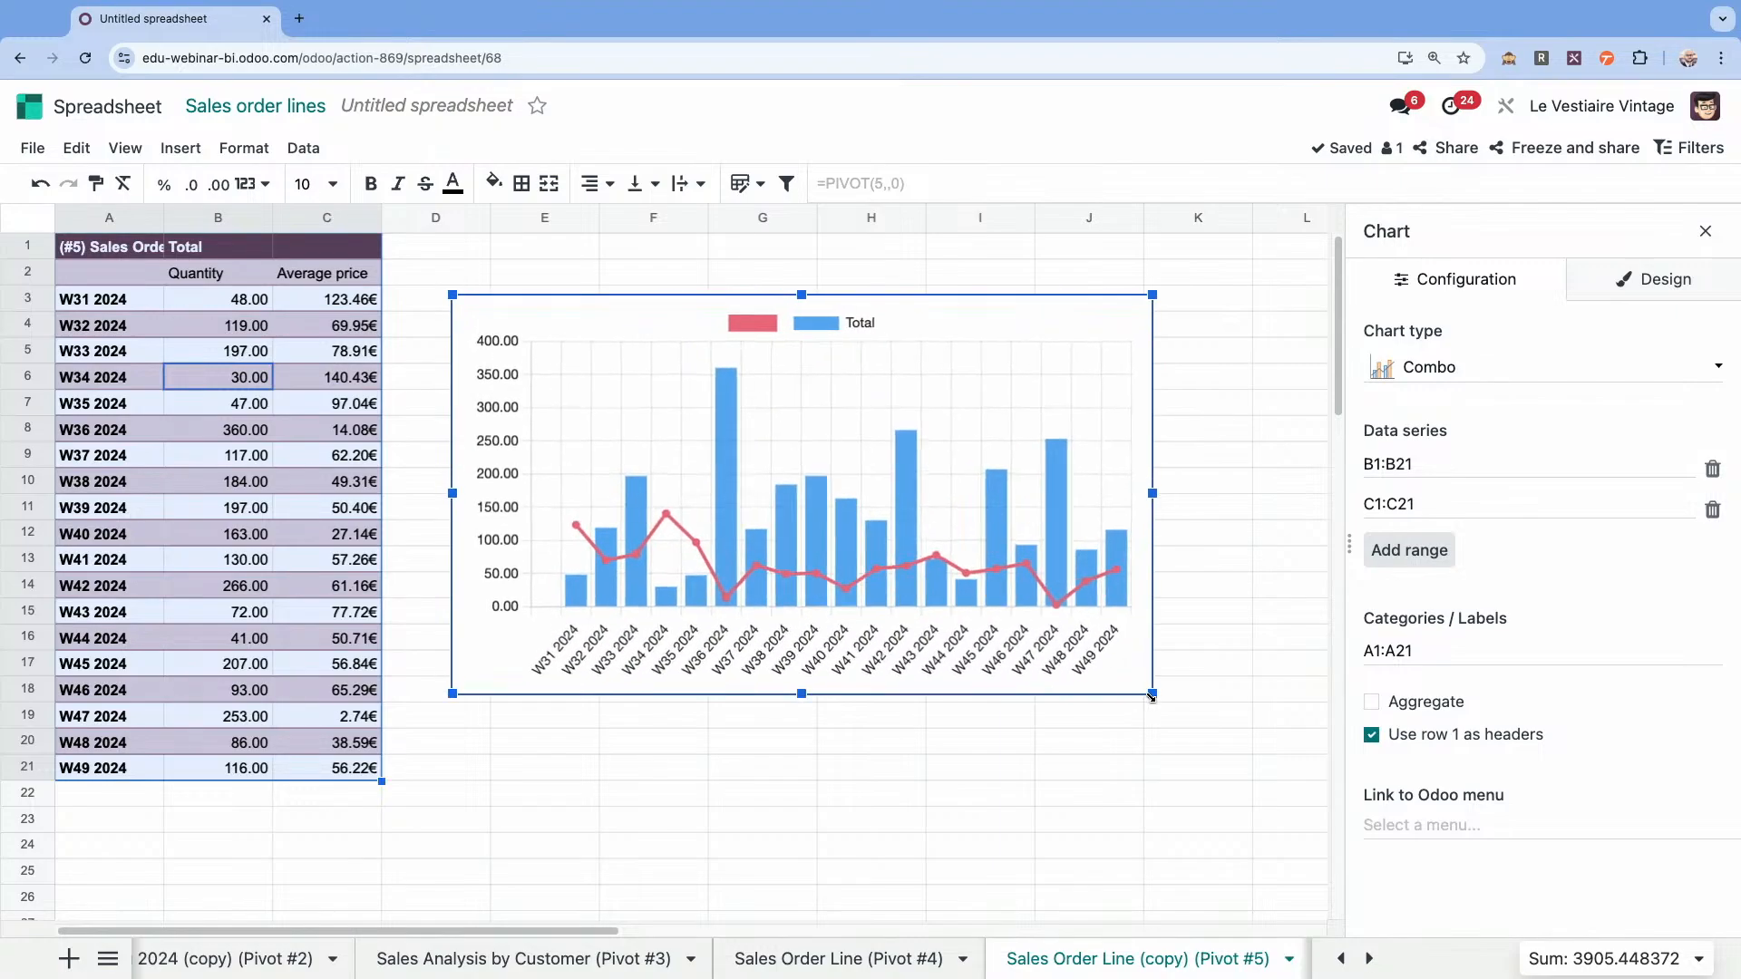
Title the combo chart Strategy, with the title centred and bold.
{"action": "left_click", "coordinate": [1654, 270]}
{"action": "left_click", "coordinate": [1457, 461]}
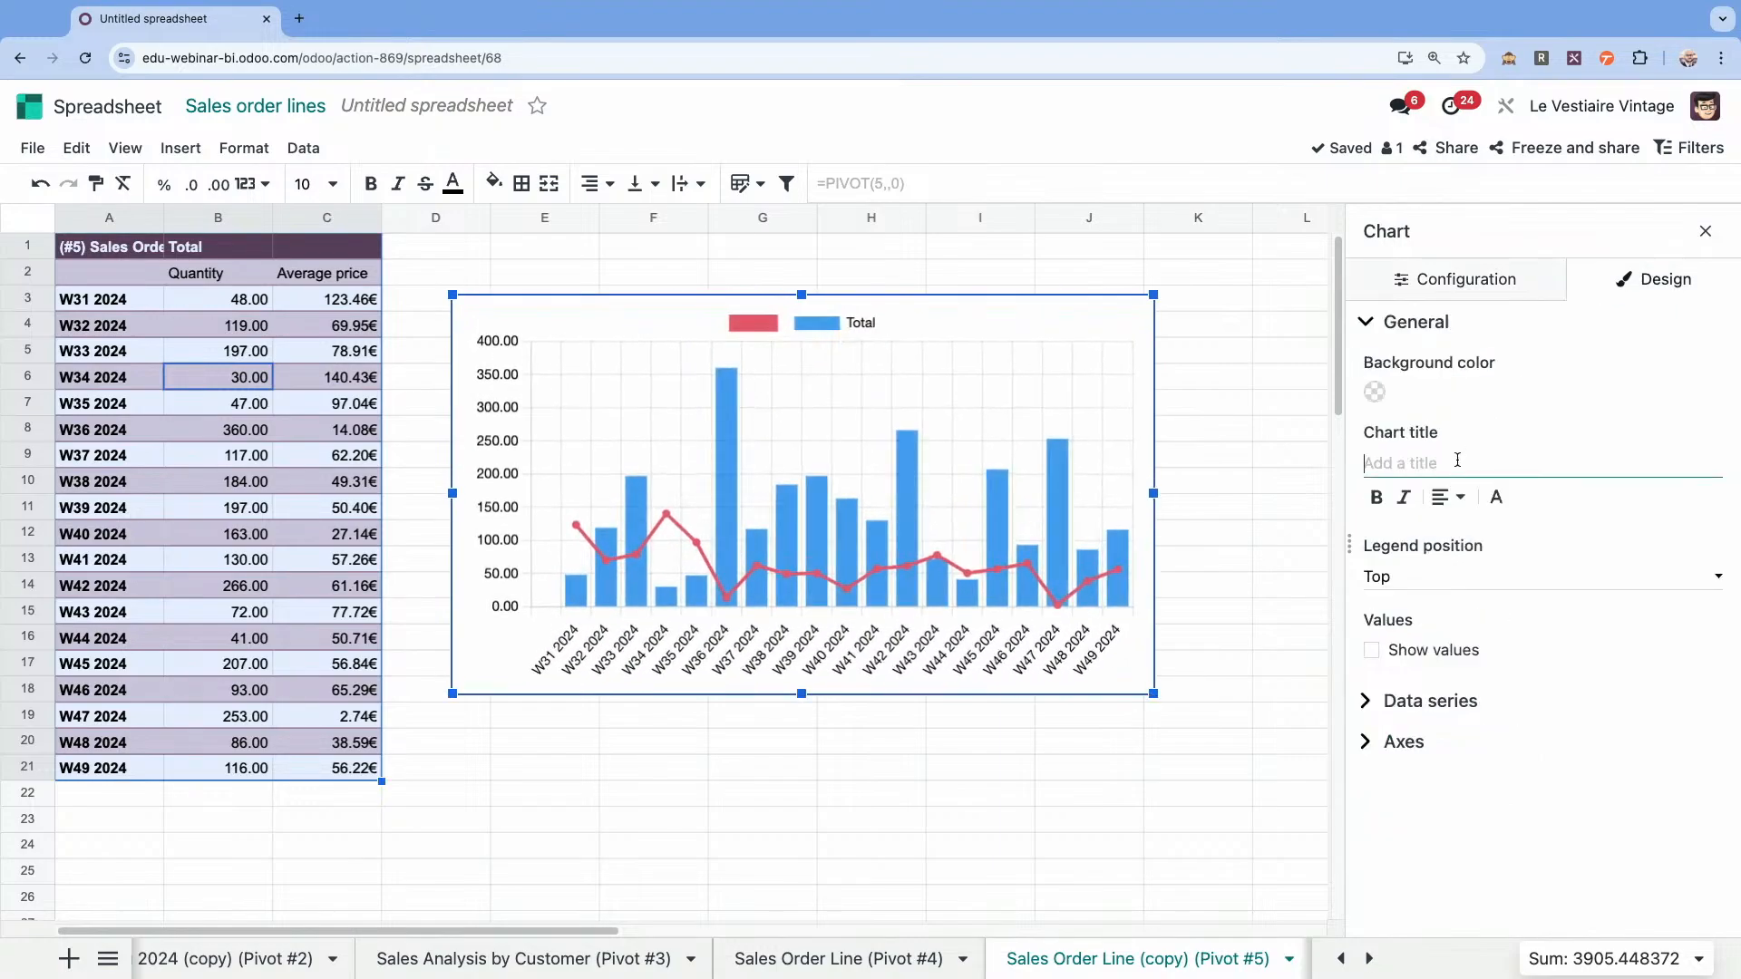
{"action": "type", "text": "Strategy"}
{"action": "left_click", "coordinate": [1455, 505]}
{"action": "left_click", "coordinate": [1417, 538]}
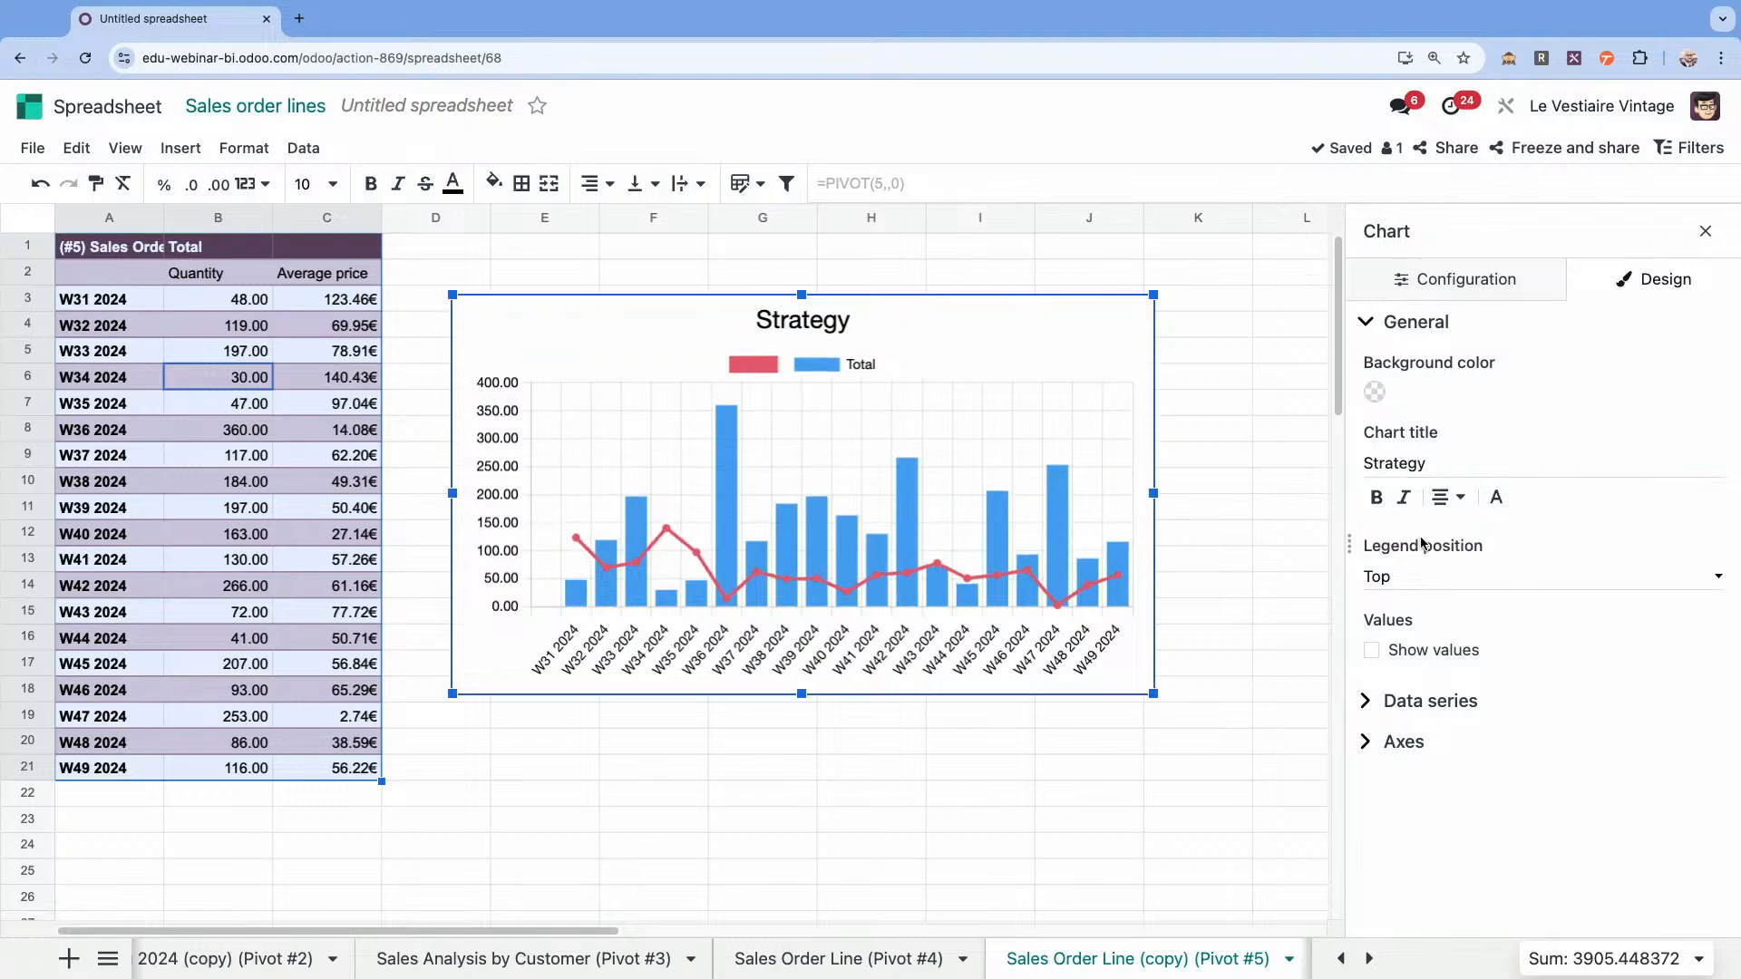
{"action": "left_click", "coordinate": [1381, 506]}
{"action": "left_click", "coordinate": [1404, 581]}
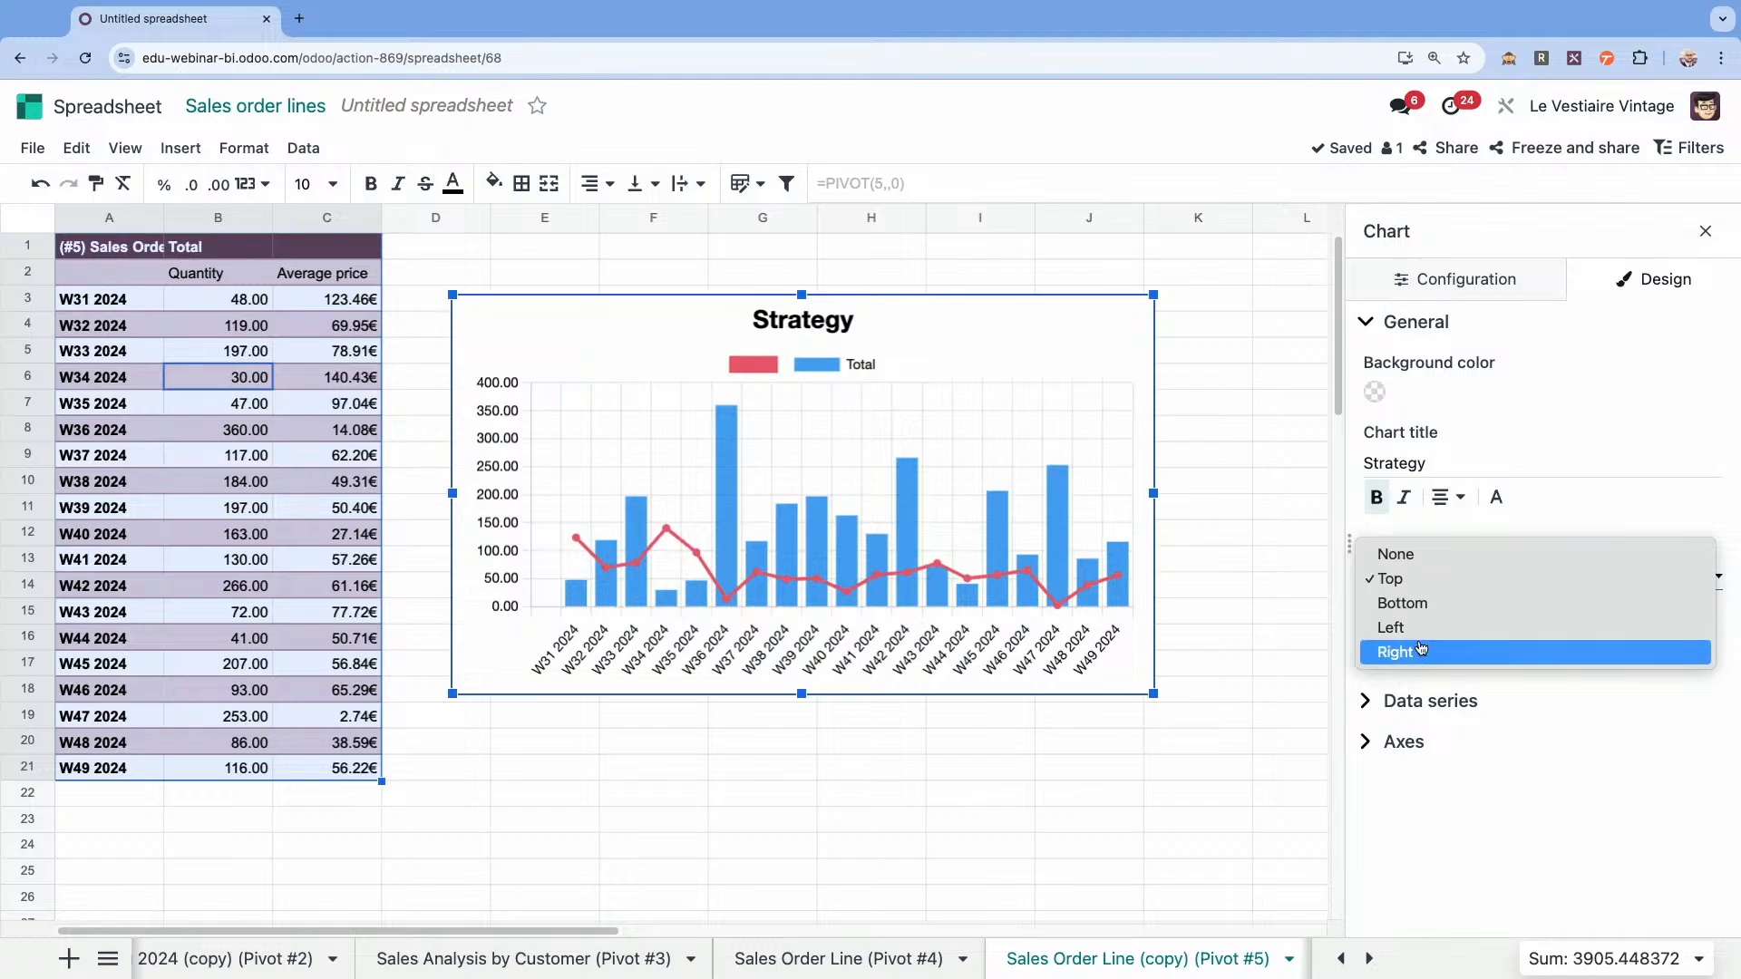
{"action": "key", "text": "Escape"}
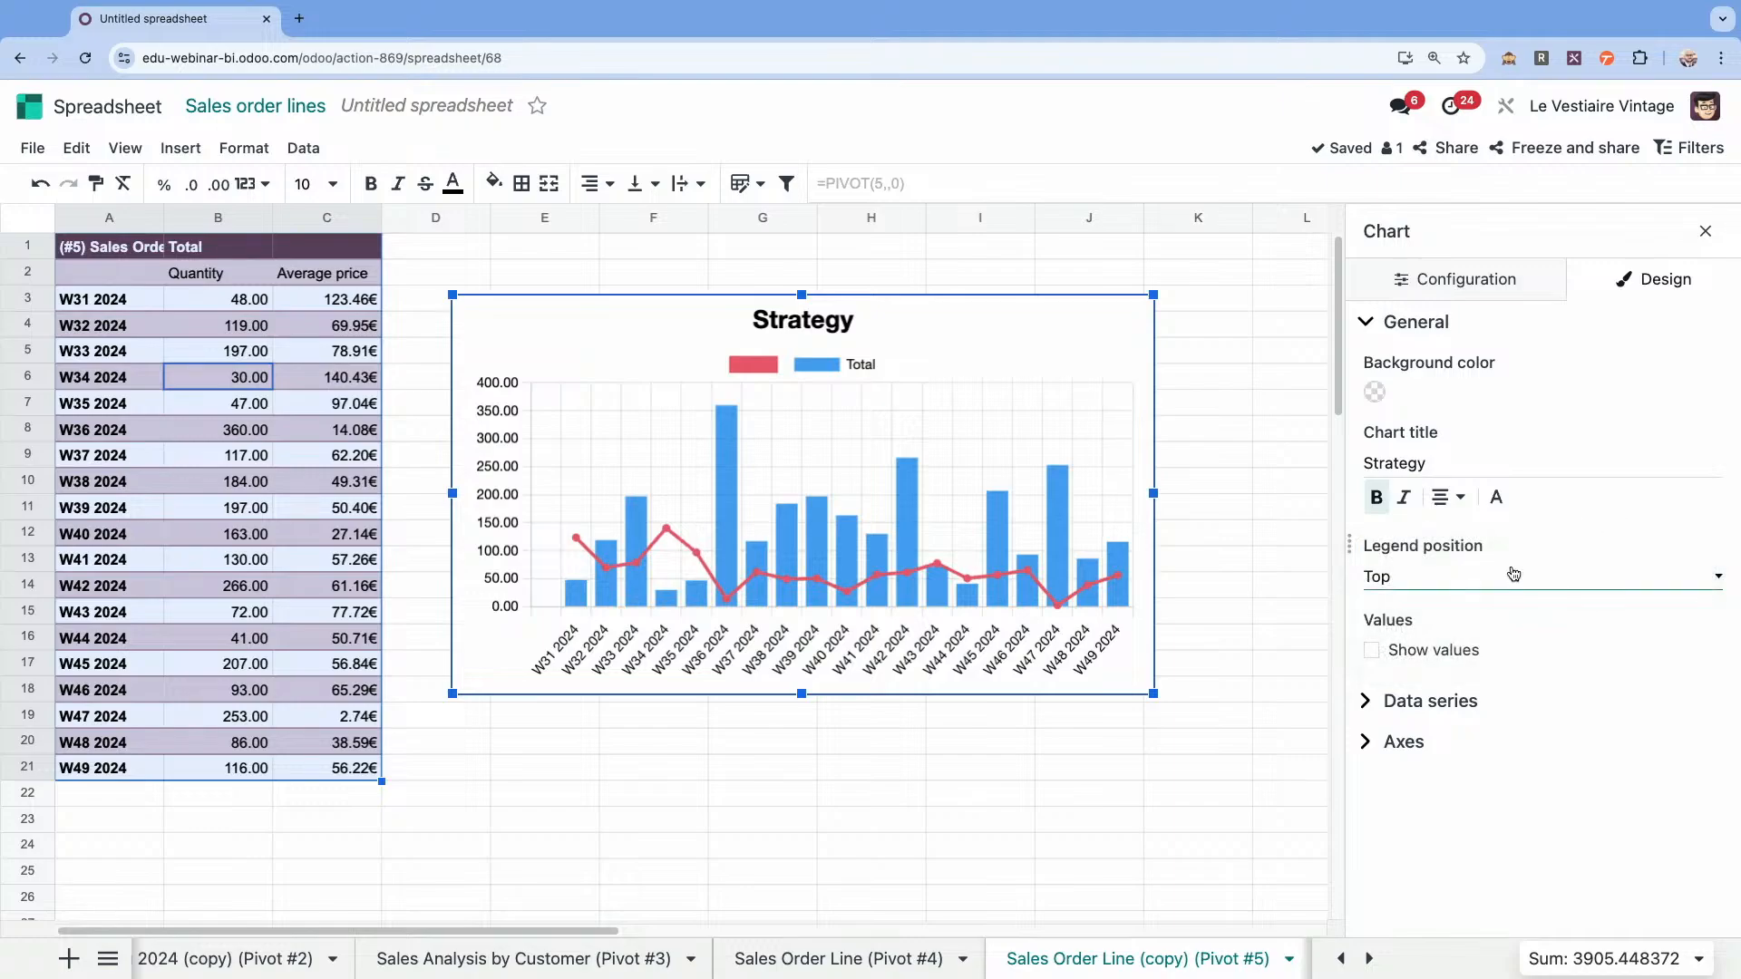
Assign Series 1 of the Strategy chart to the right vertical axis.
{"action": "left_click", "coordinate": [1410, 712]}
{"action": "scroll", "coordinate": [1516, 711], "scroll_direction": "down", "scroll_amount": 1}
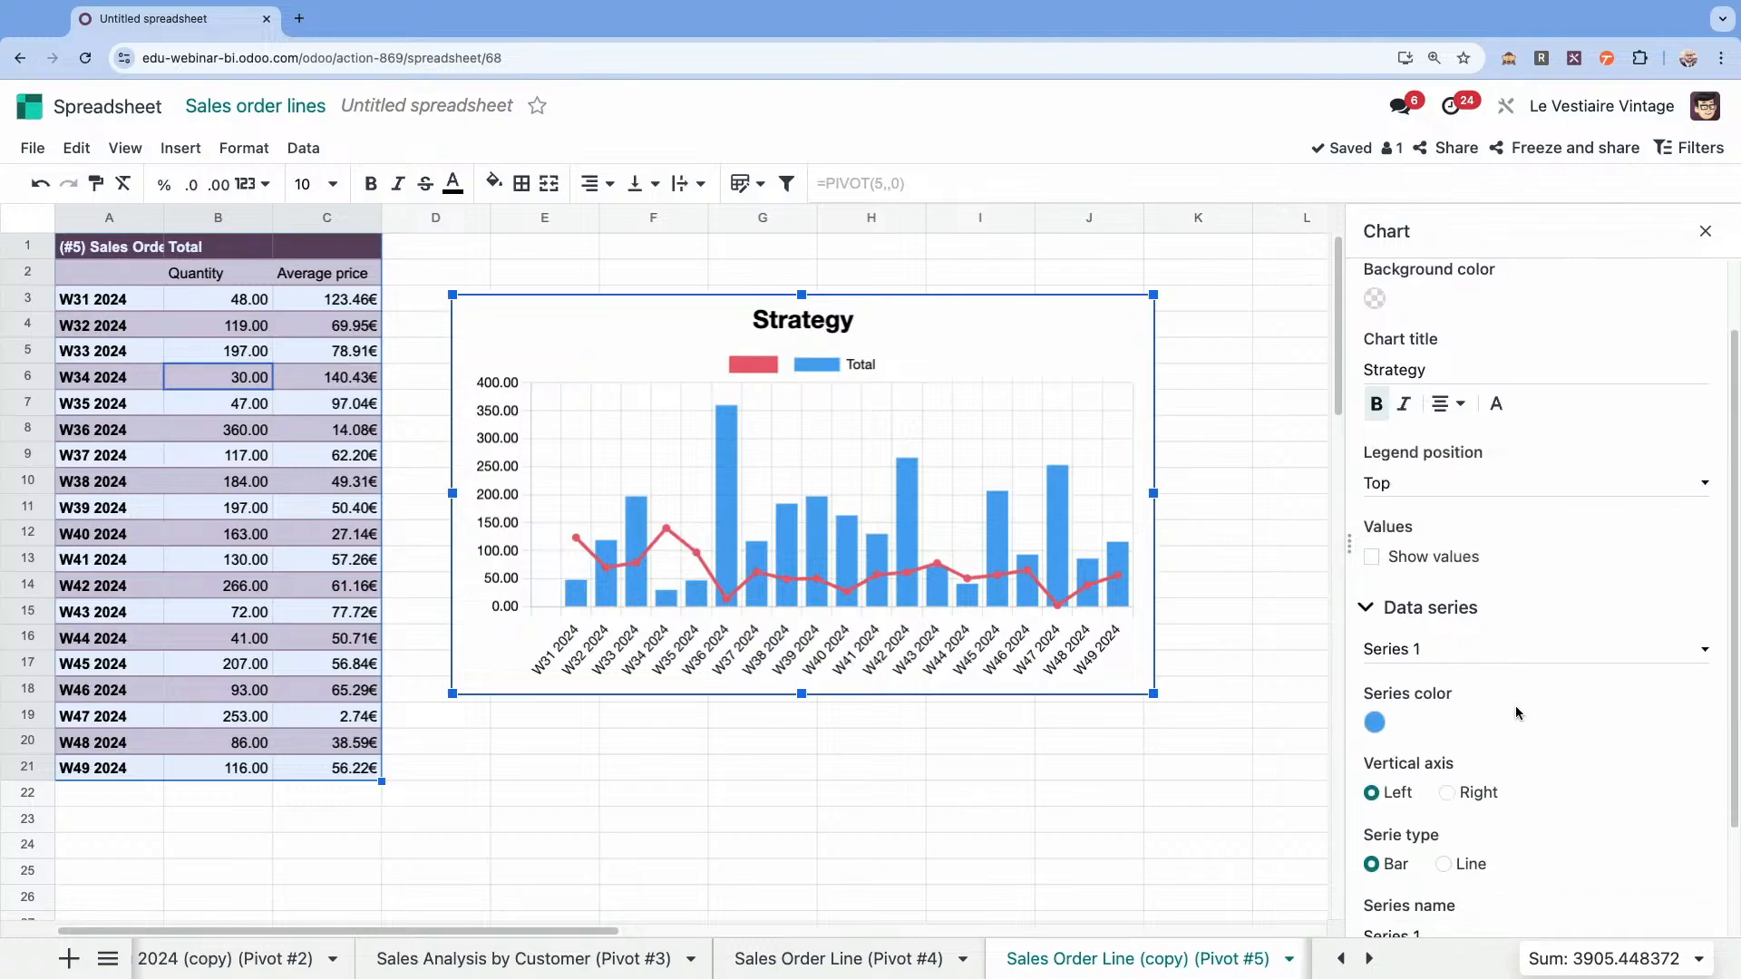
{"action": "left_click", "coordinate": [1448, 794]}
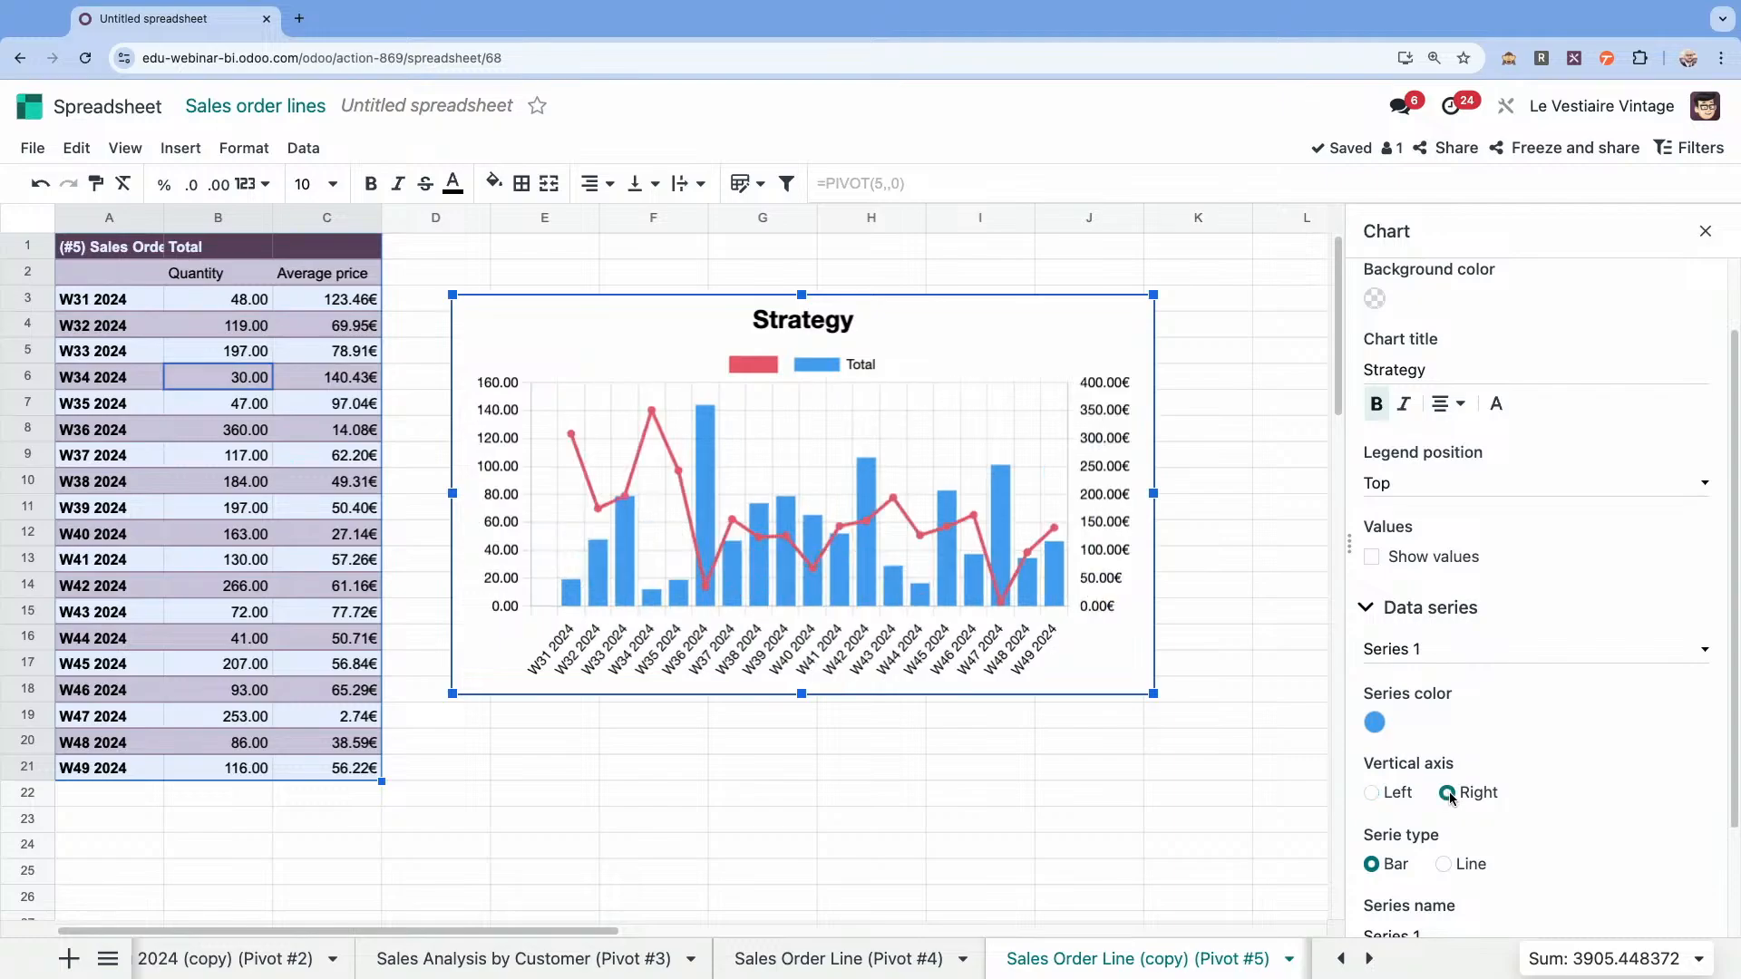
{"action": "left_click", "coordinate": [1706, 231]}
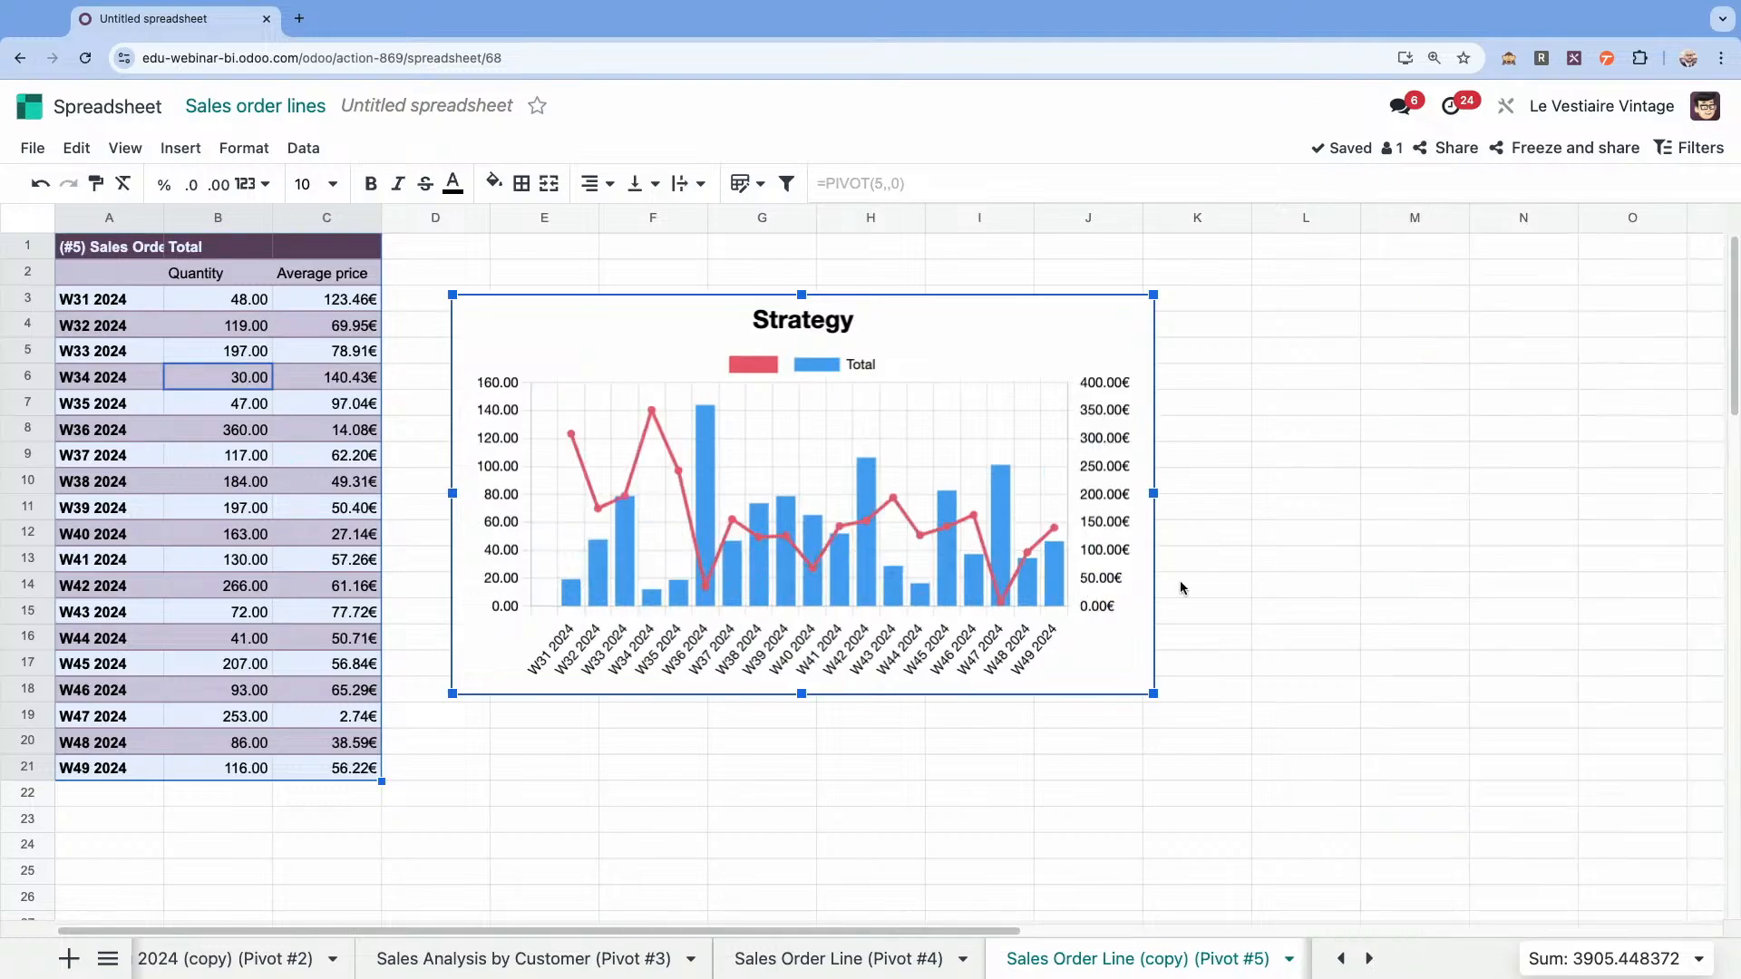
Enlarge the Strategy chart and shift it closer to the pivot table so it spans columns D to L.
{"action": "left_click_drag", "start_coordinate": [1153, 694], "coordinate": [1383, 755]}
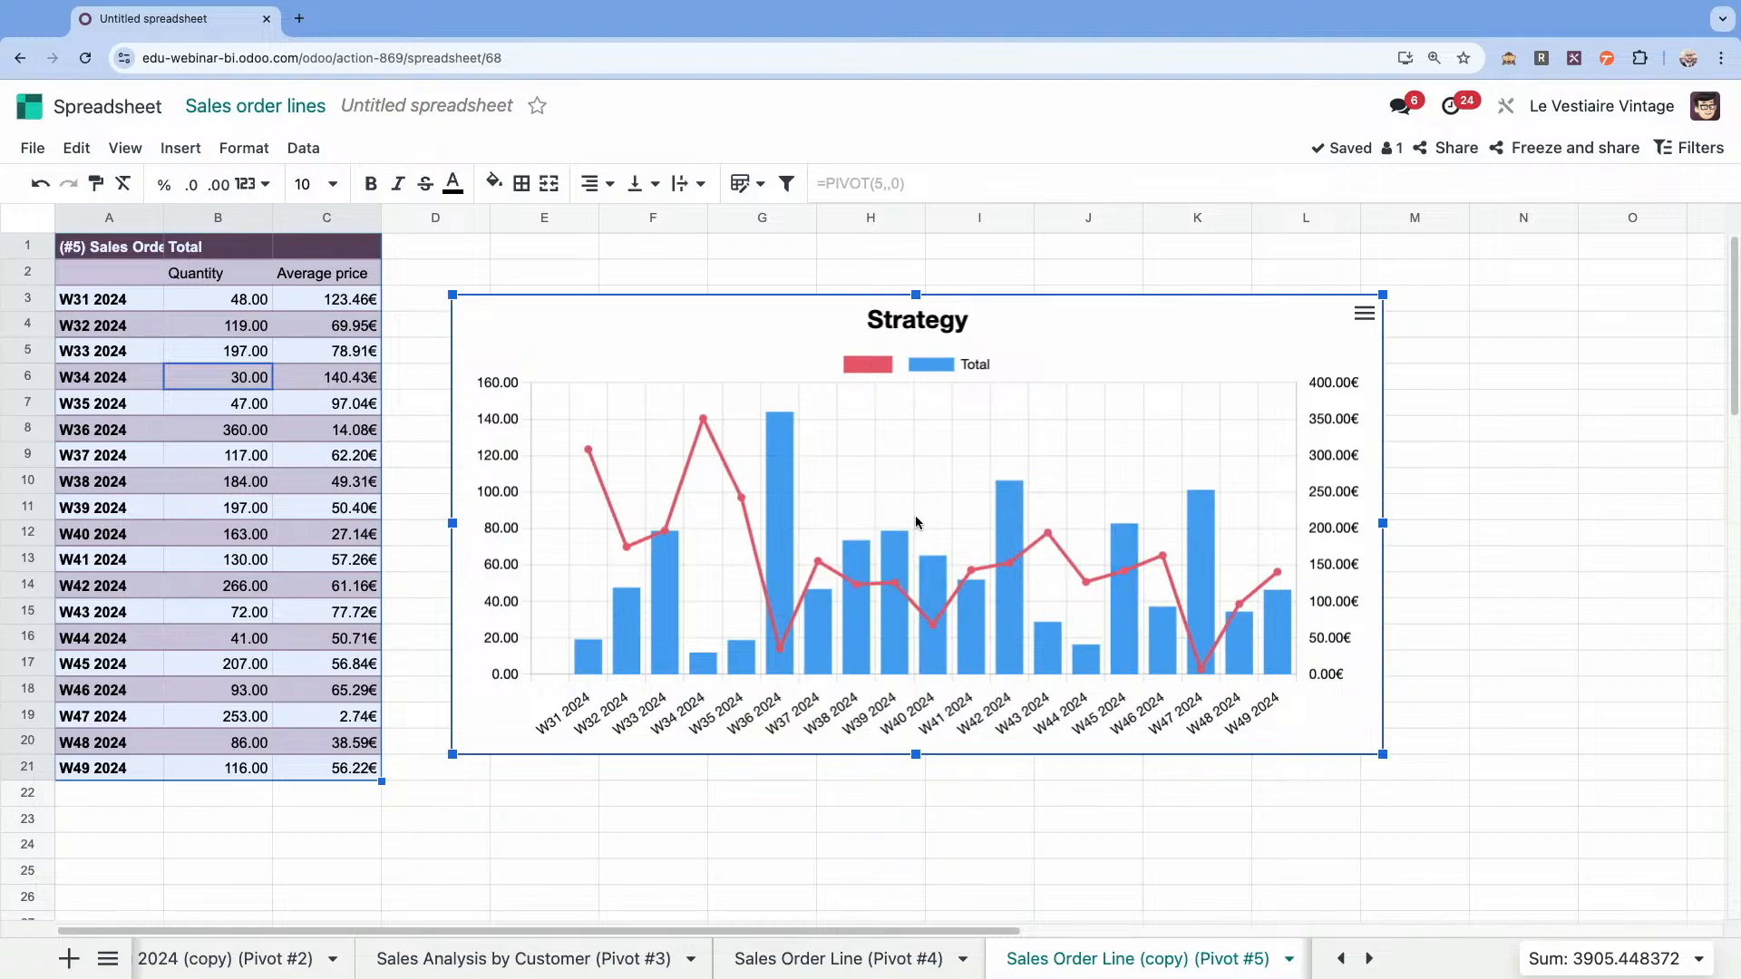
{"action": "mouse_move", "coordinate": [714, 413]}
{"action": "mouse_move", "coordinate": [792, 648]}
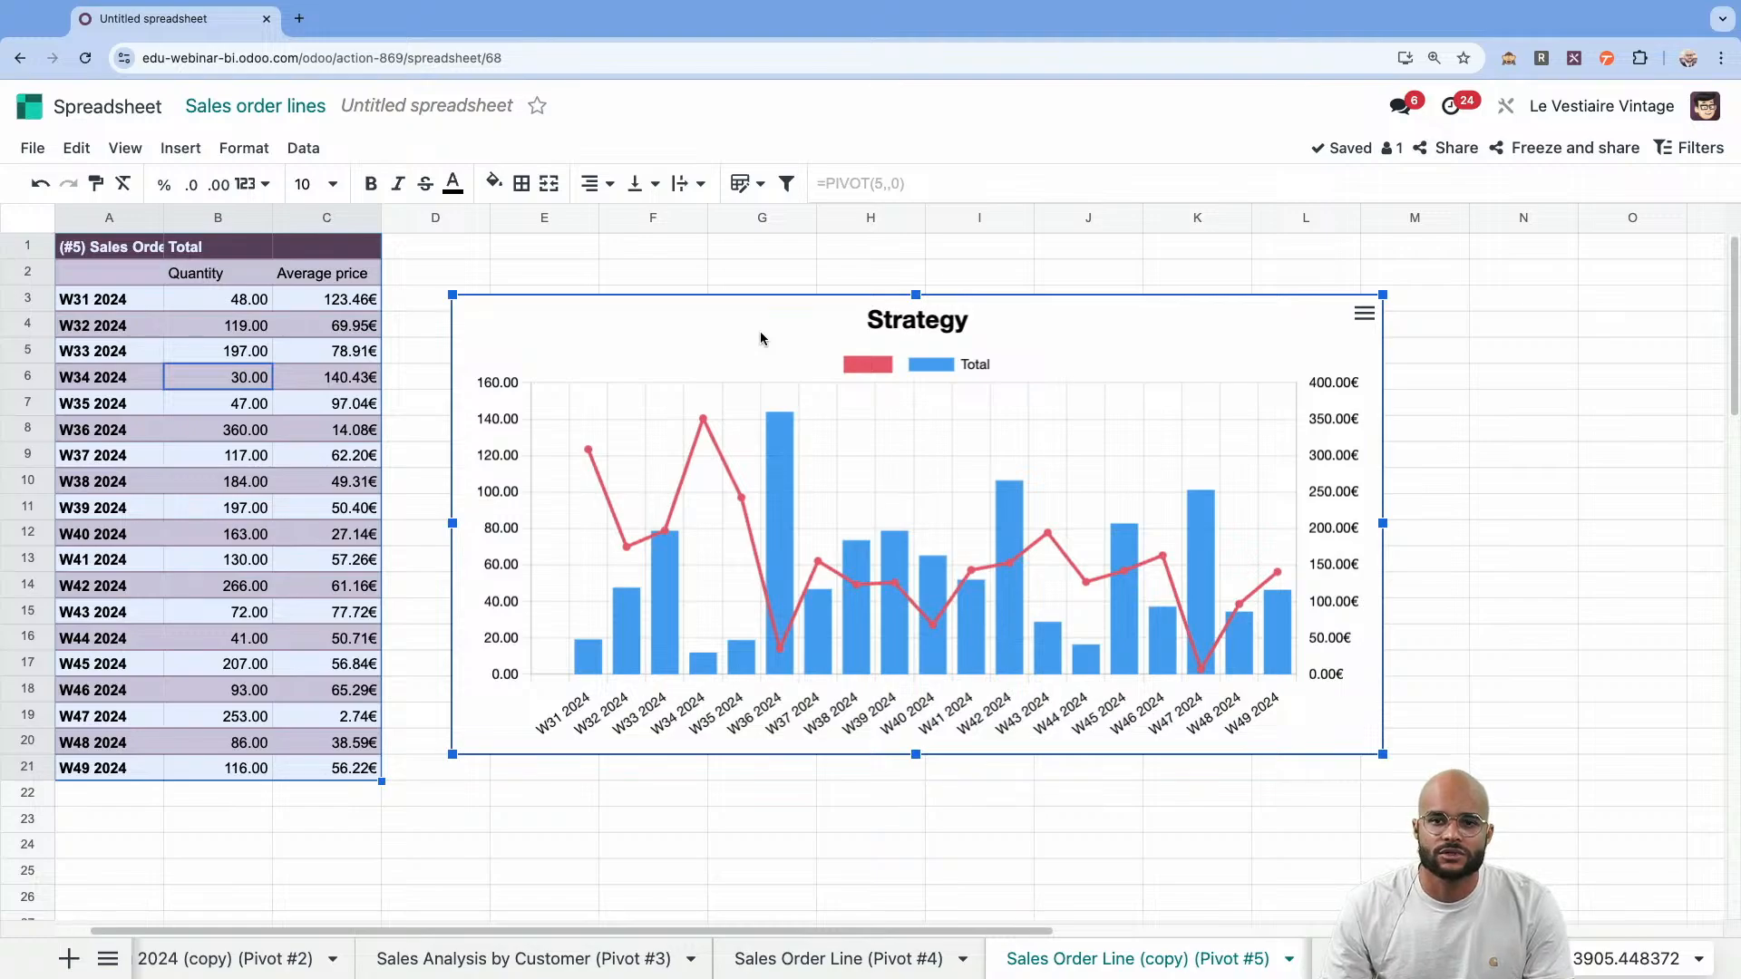
{"action": "key", "text": "ctrl+Left"}
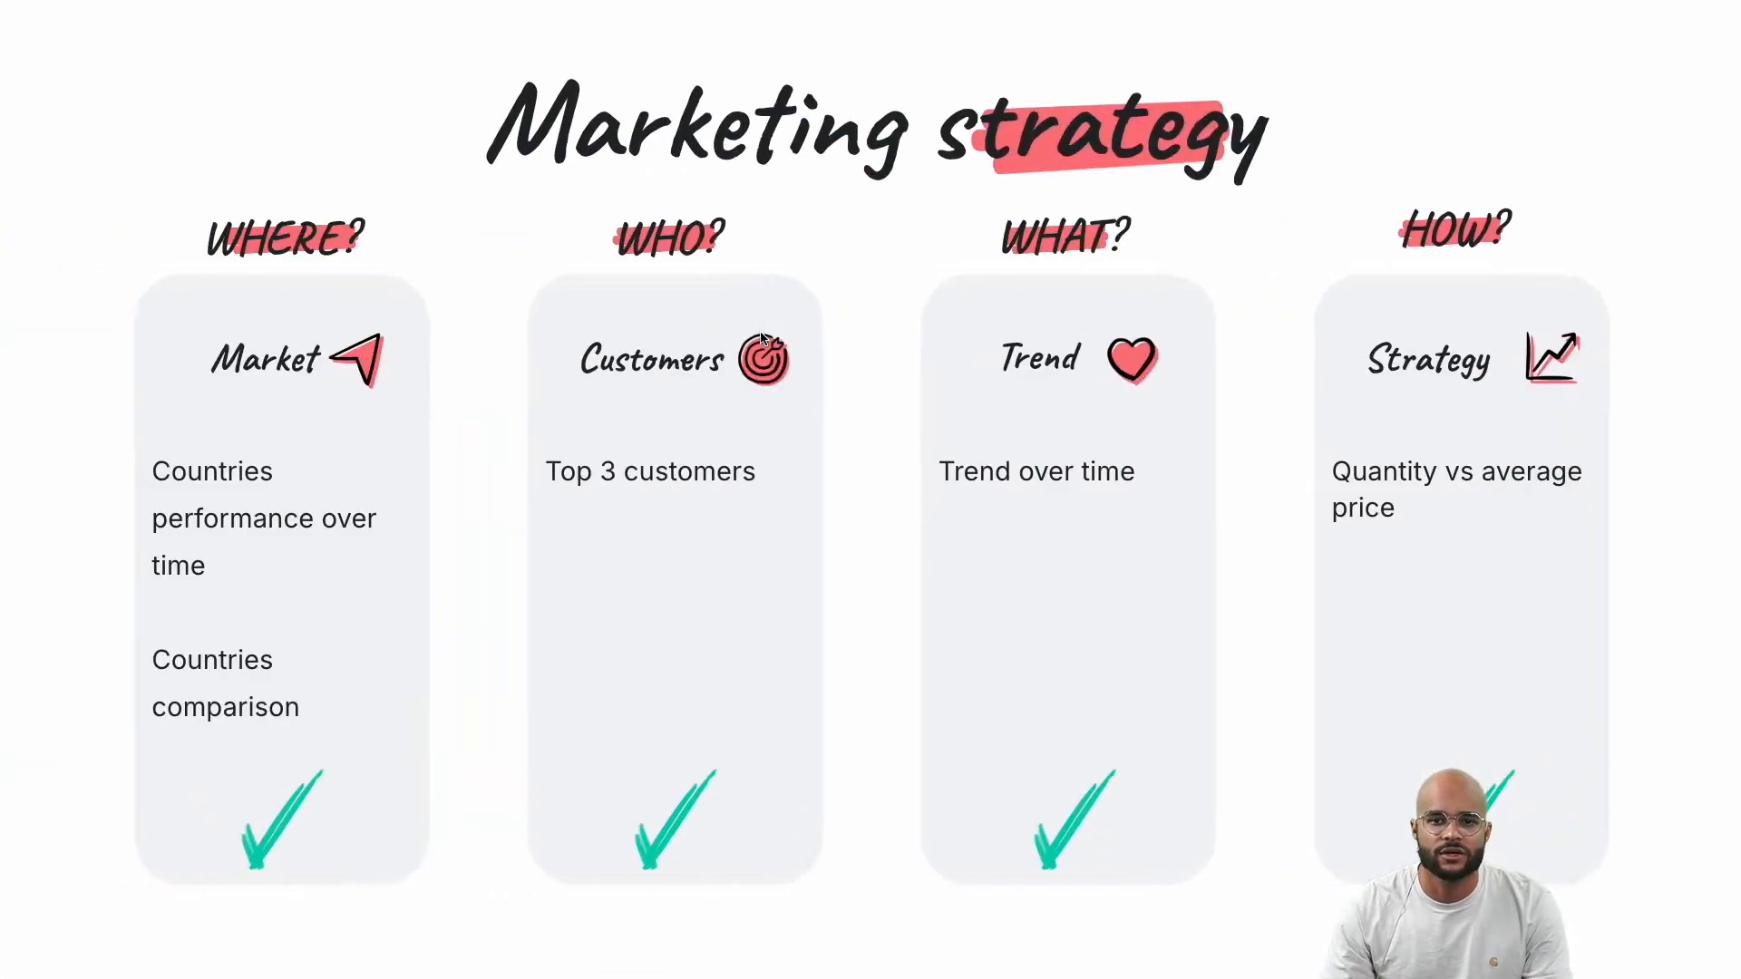
{"action": "key", "text": "ctrl+Right"}
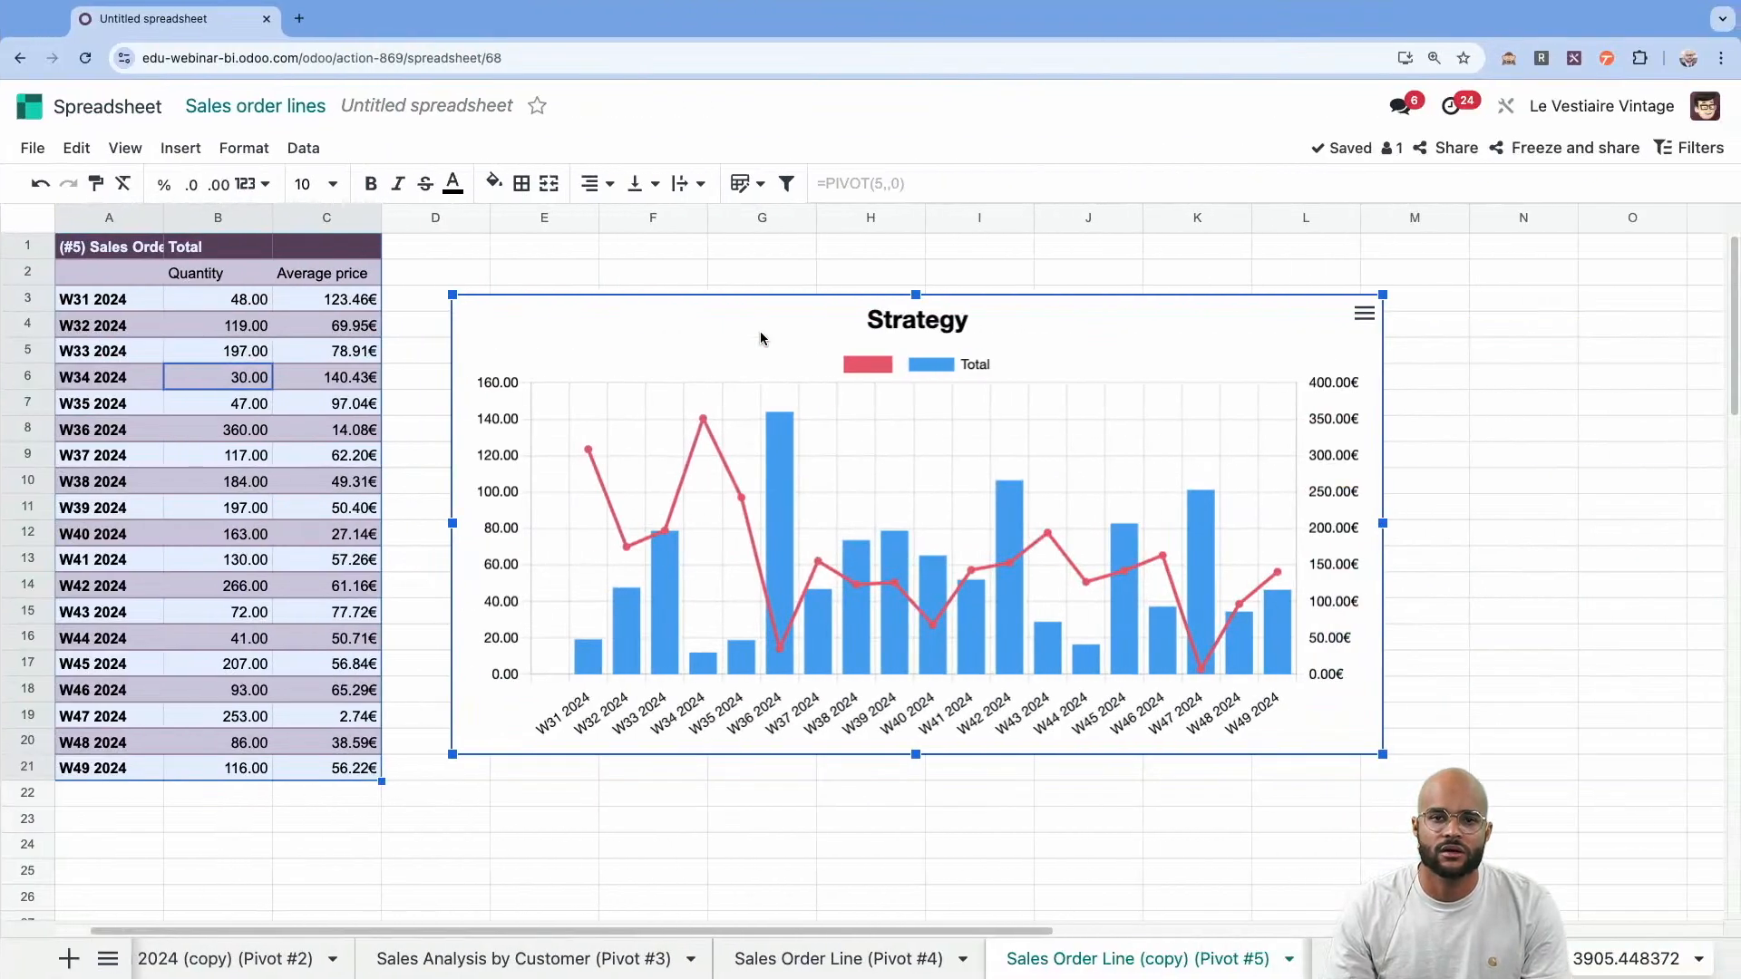
{"action": "left_click_drag", "start_coordinate": [713, 310], "coordinate": [691, 308]}
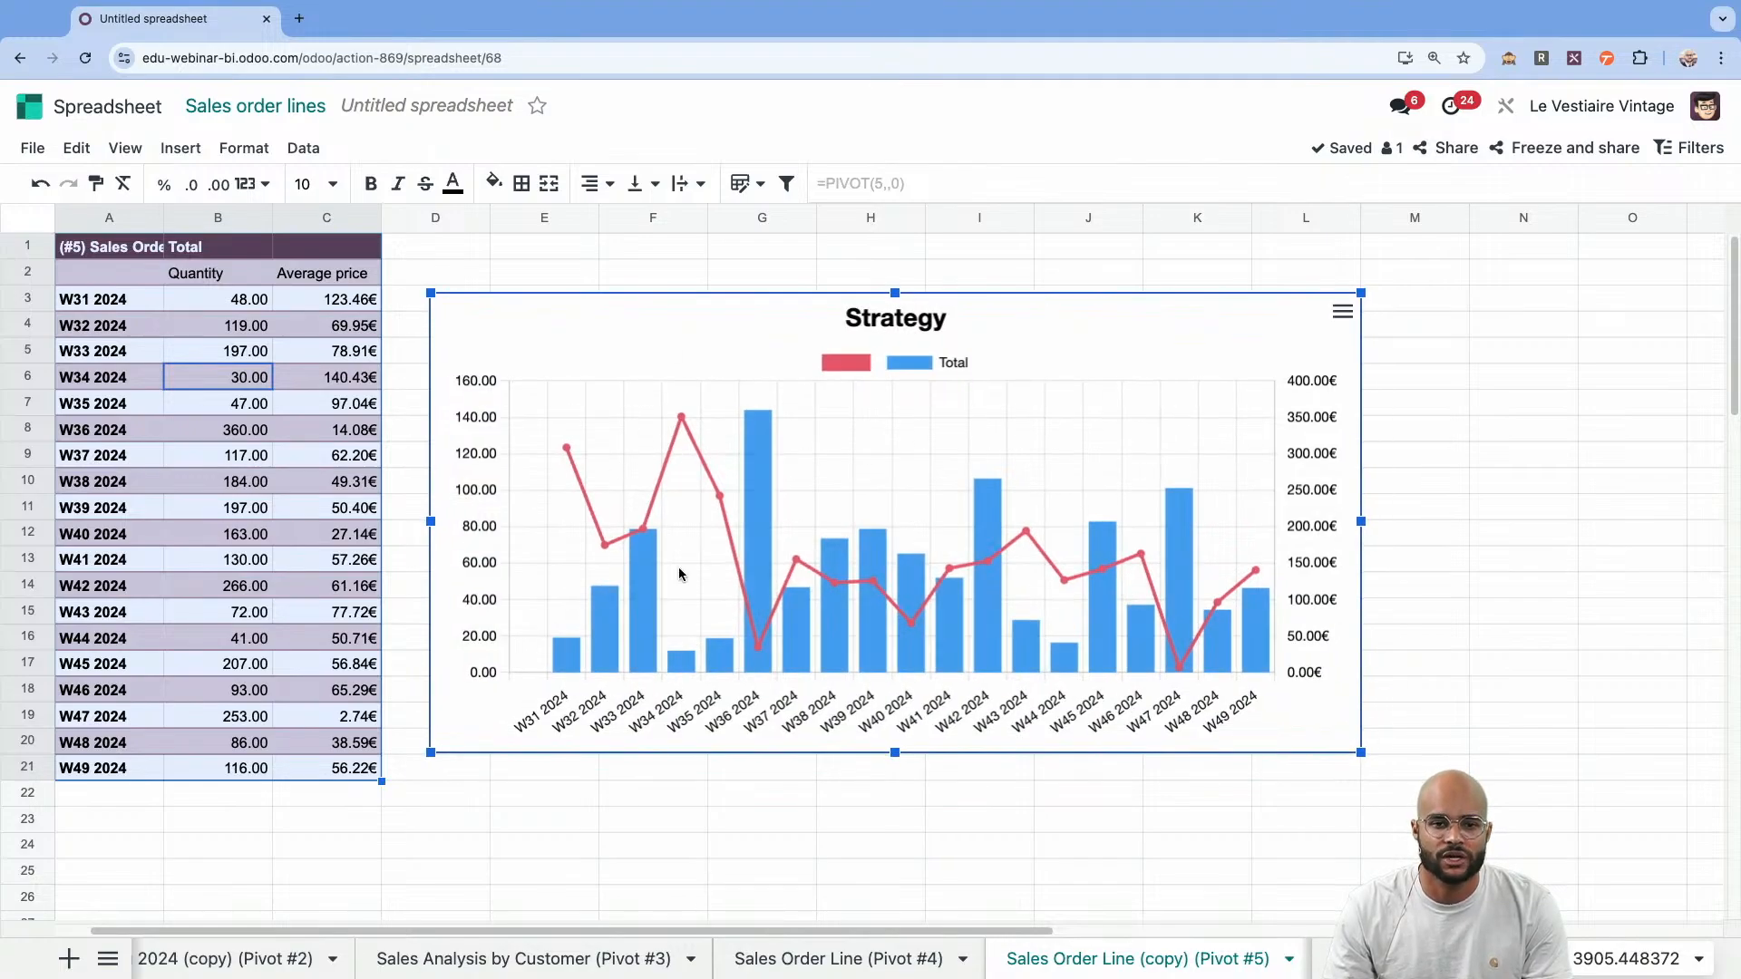
Add a new sheet to the spreadsheet and name it DASHBOARD.
{"action": "left_click", "coordinate": [69, 959]}
{"action": "double_click", "coordinate": [1242, 963]}
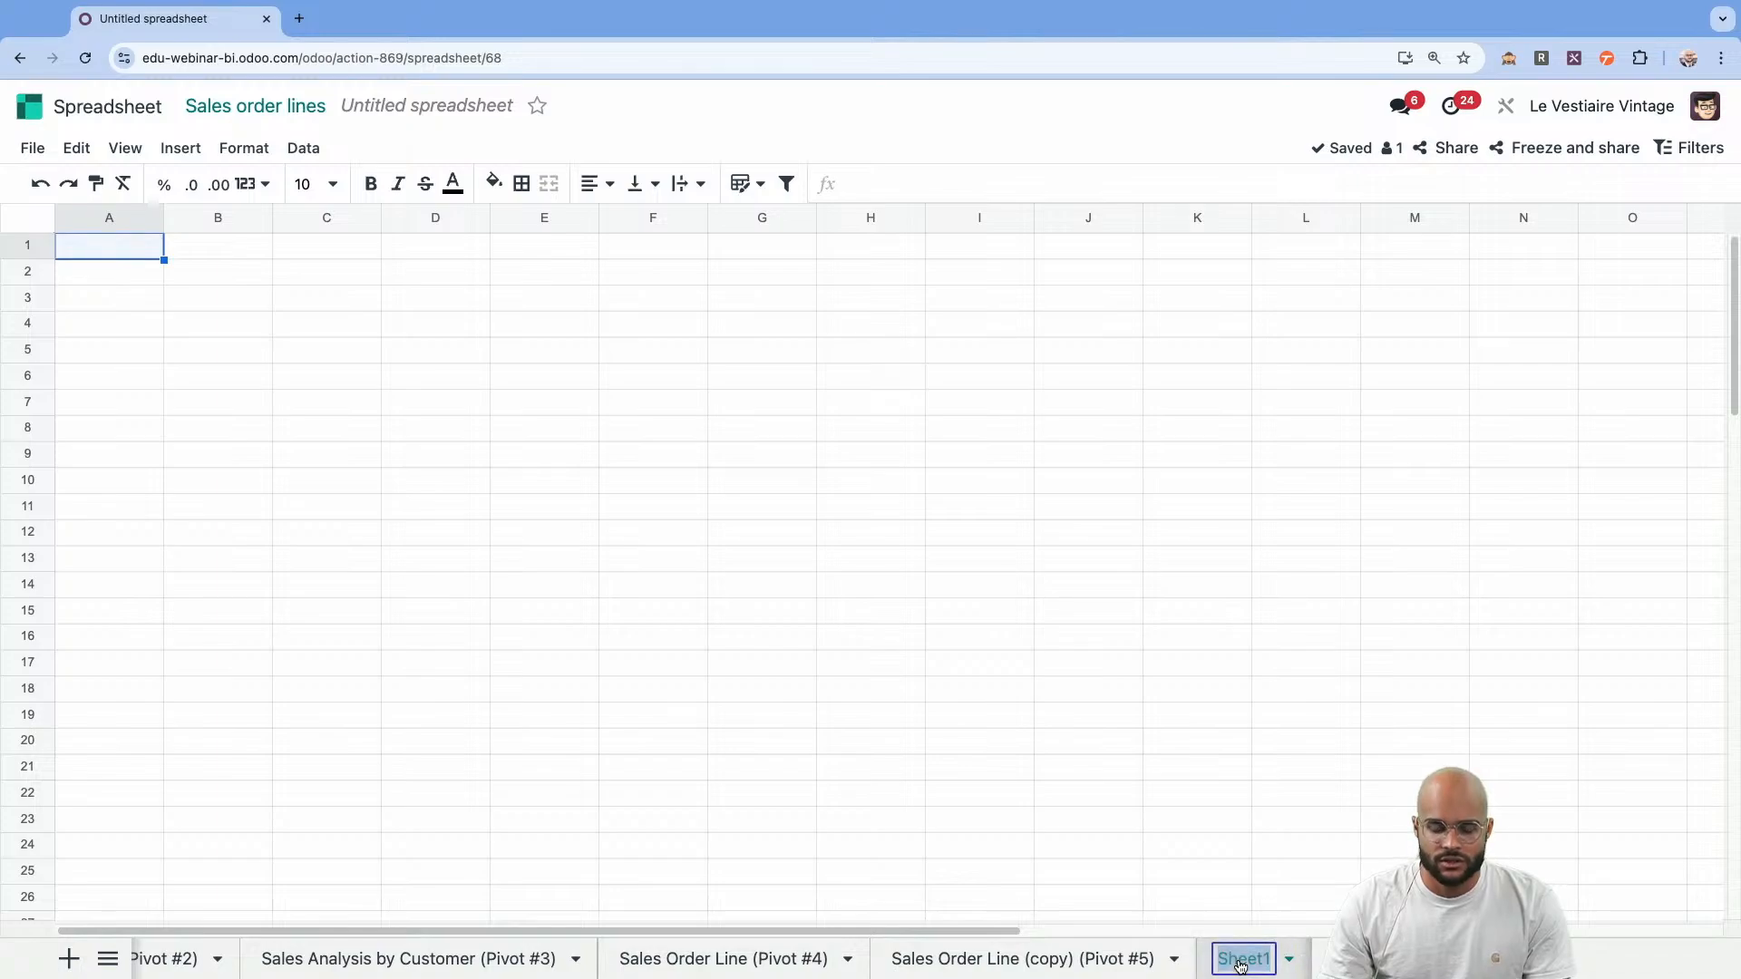
{"action": "type", "text": "DASHBOARD"}
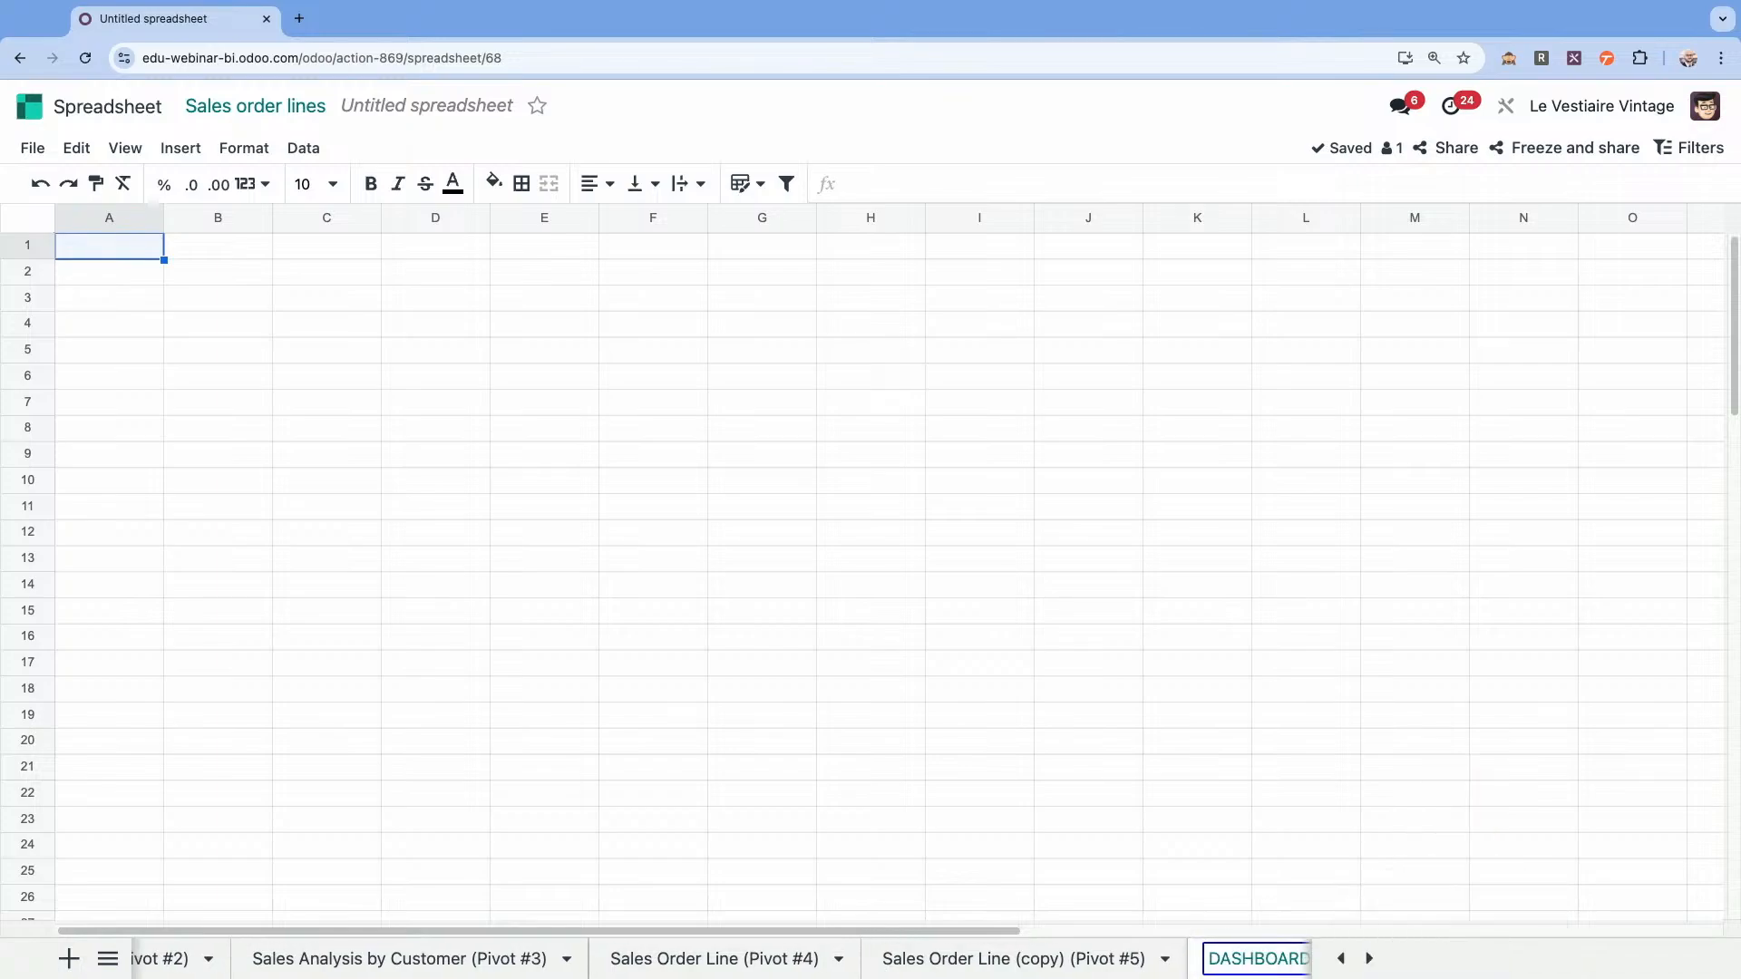
{"action": "key", "text": "Return"}
{"action": "left_click", "coordinate": [1253, 960]}
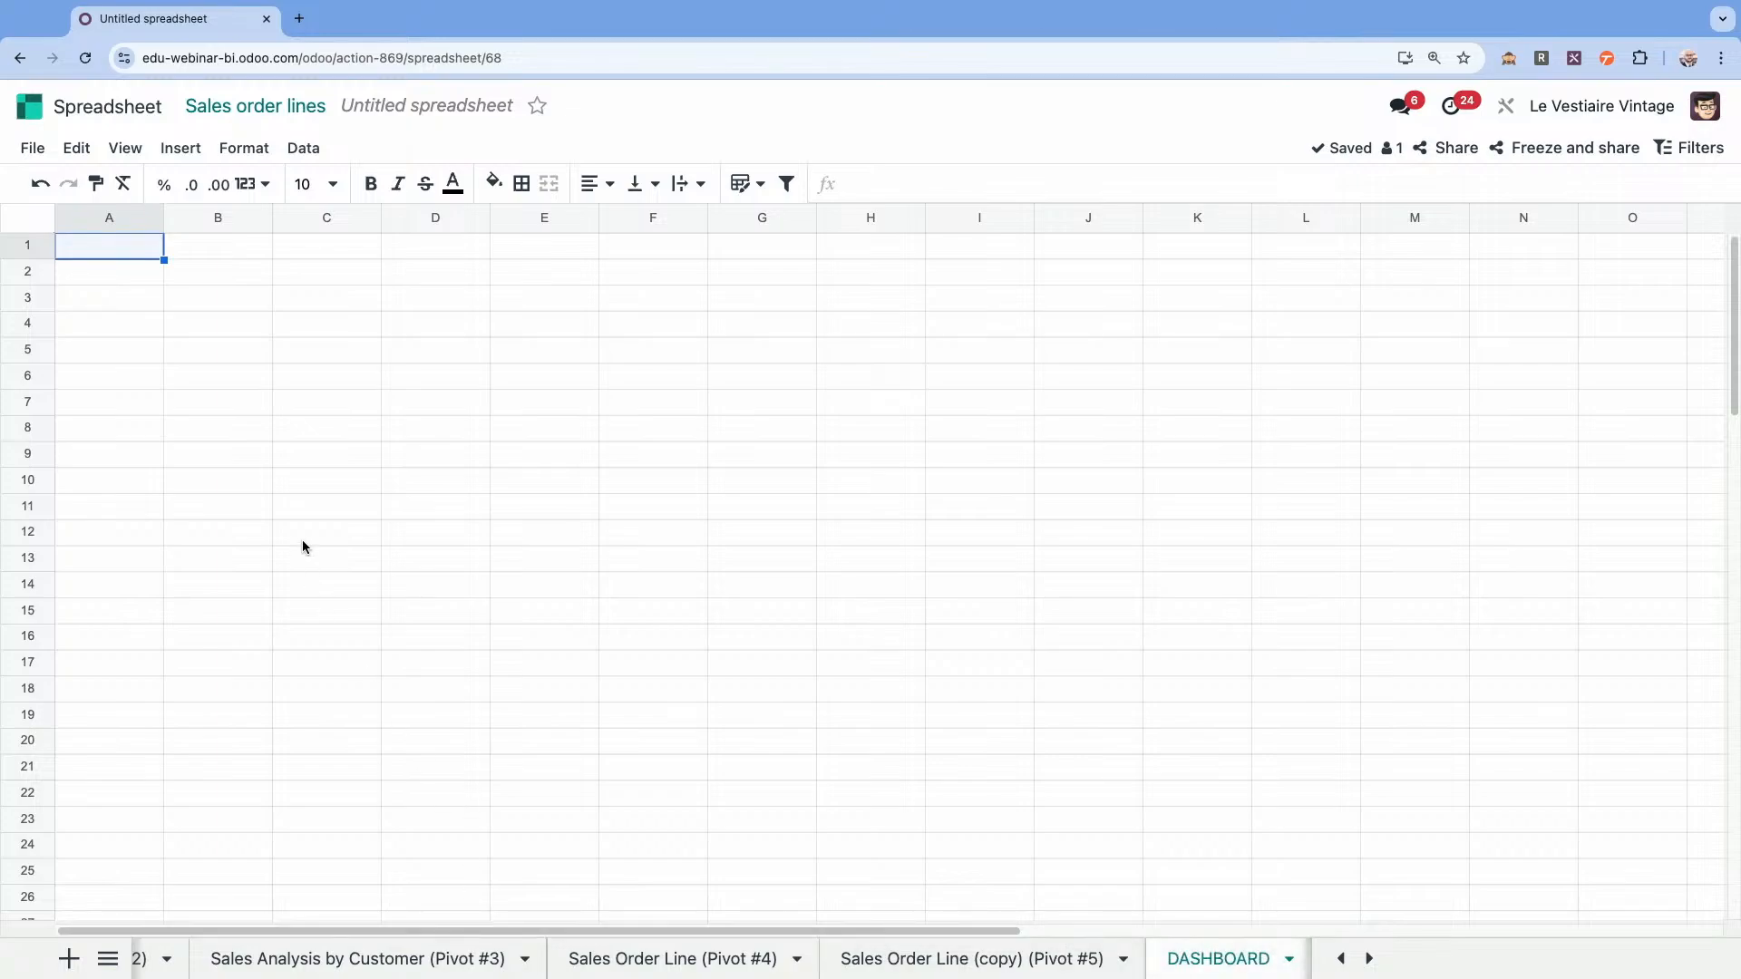
Copy the Countries performance chart from the Pivot #1 sheet and paste it at cell A3 of the DASHBOARD sheet.
{"action": "scroll", "coordinate": [243, 959], "scroll_direction": "up", "scroll_amount": 5}
{"action": "left_click", "coordinate": [238, 966]}
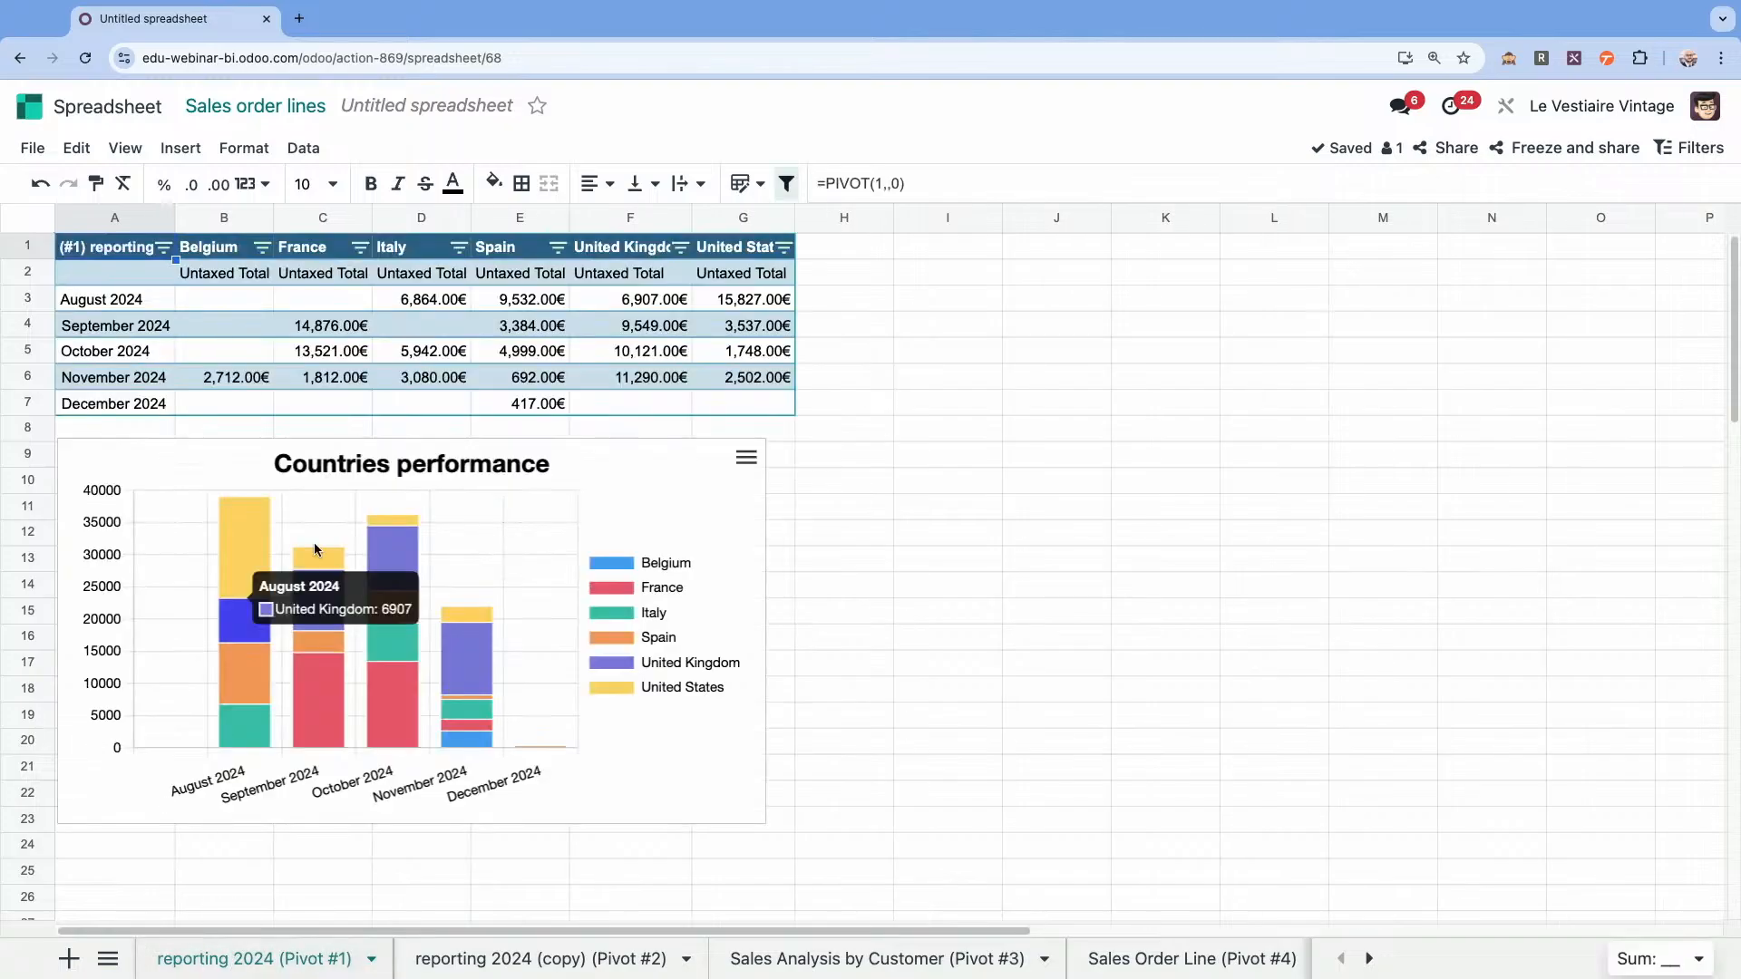
{"action": "left_click", "coordinate": [202, 458]}
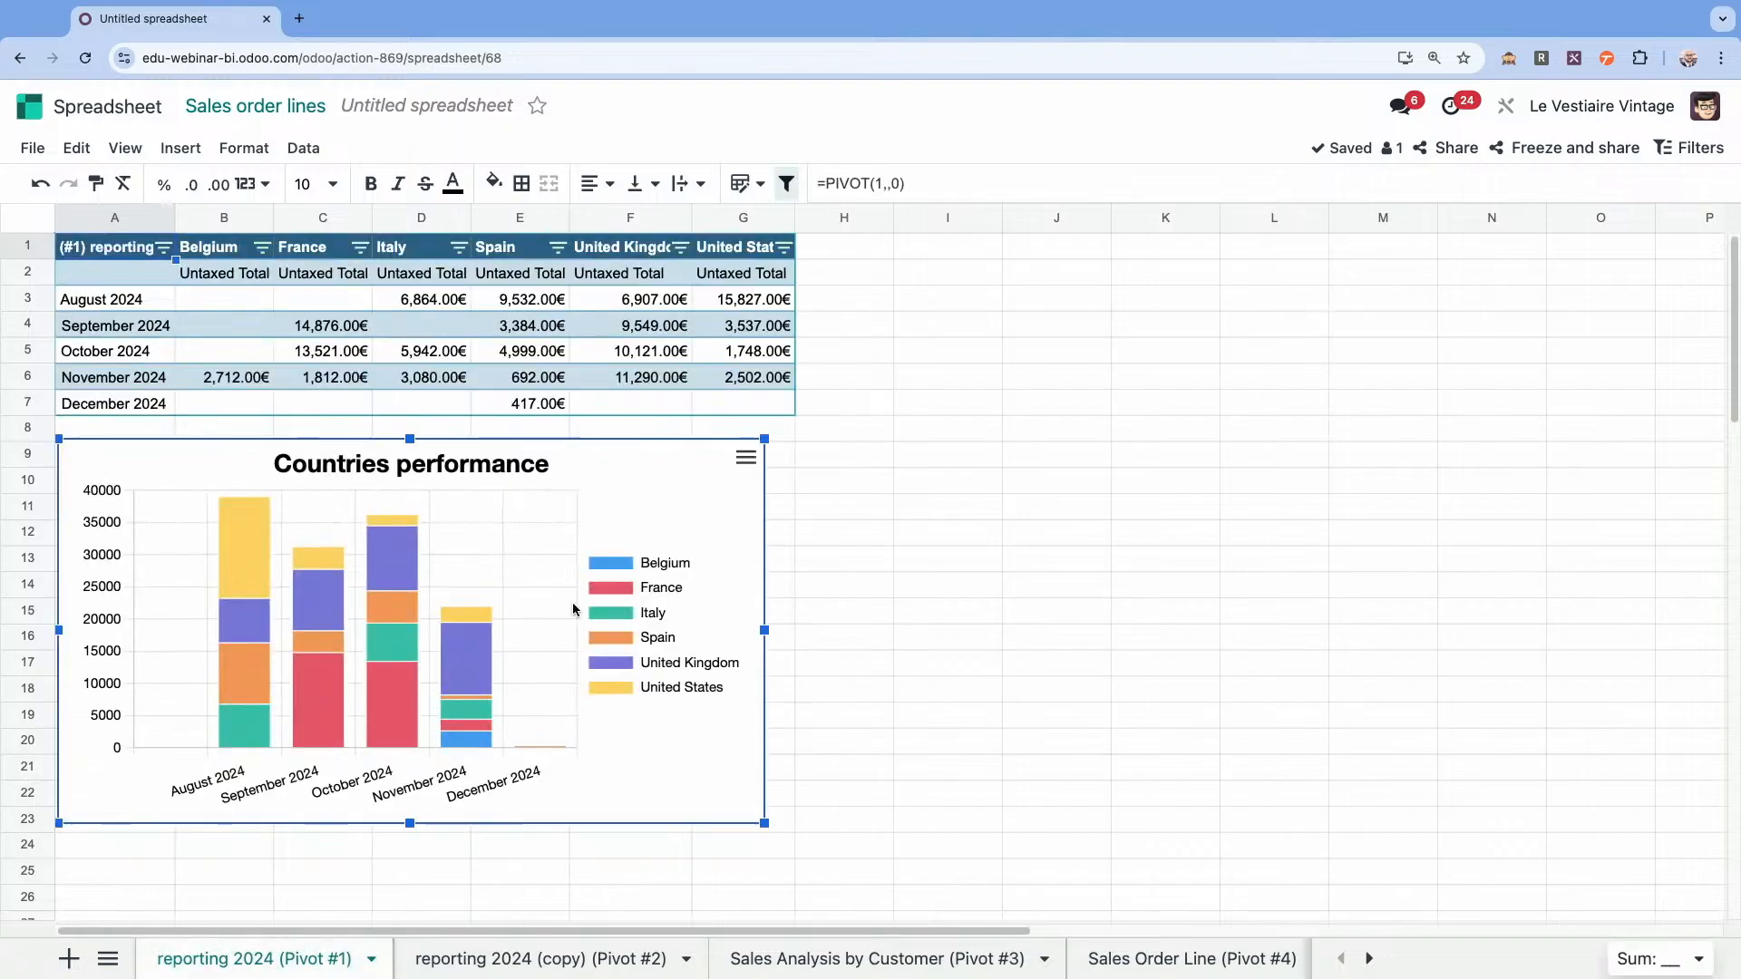
{"action": "left_click", "coordinate": [1363, 957]}
{"action": "left_click", "coordinate": [1363, 958]}
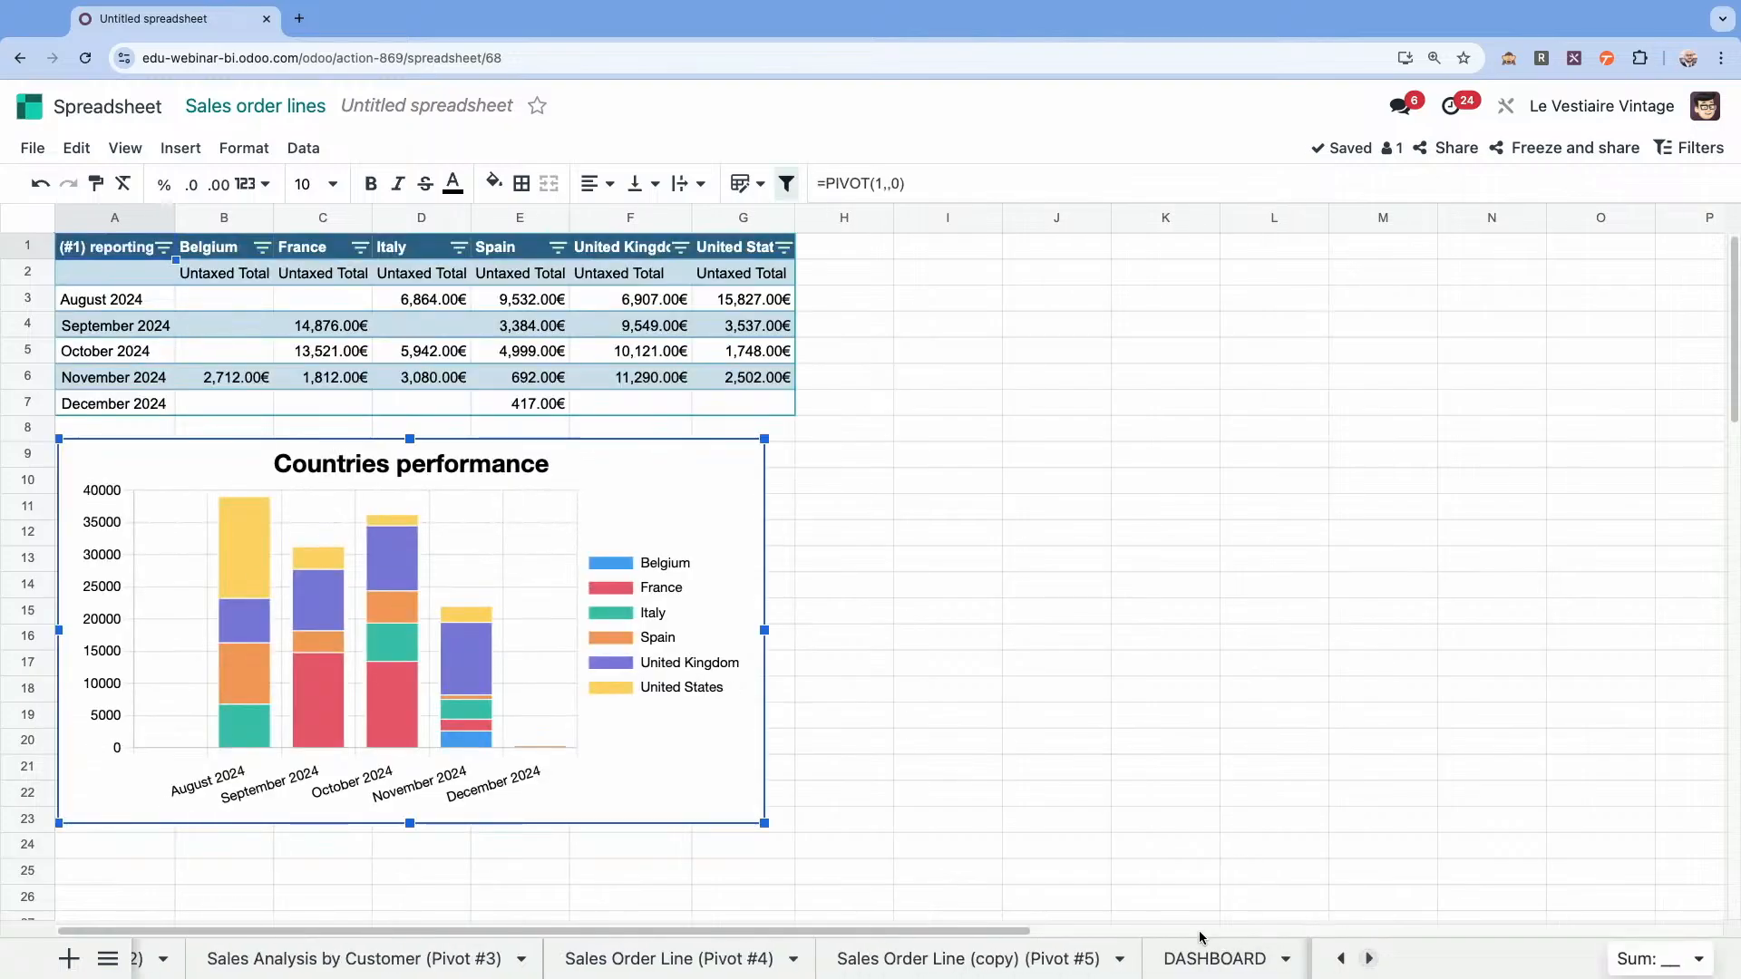
{"action": "left_click", "coordinate": [1212, 958]}
{"action": "left_click", "coordinate": [110, 309]}
{"action": "key", "text": "ctrl+v"}
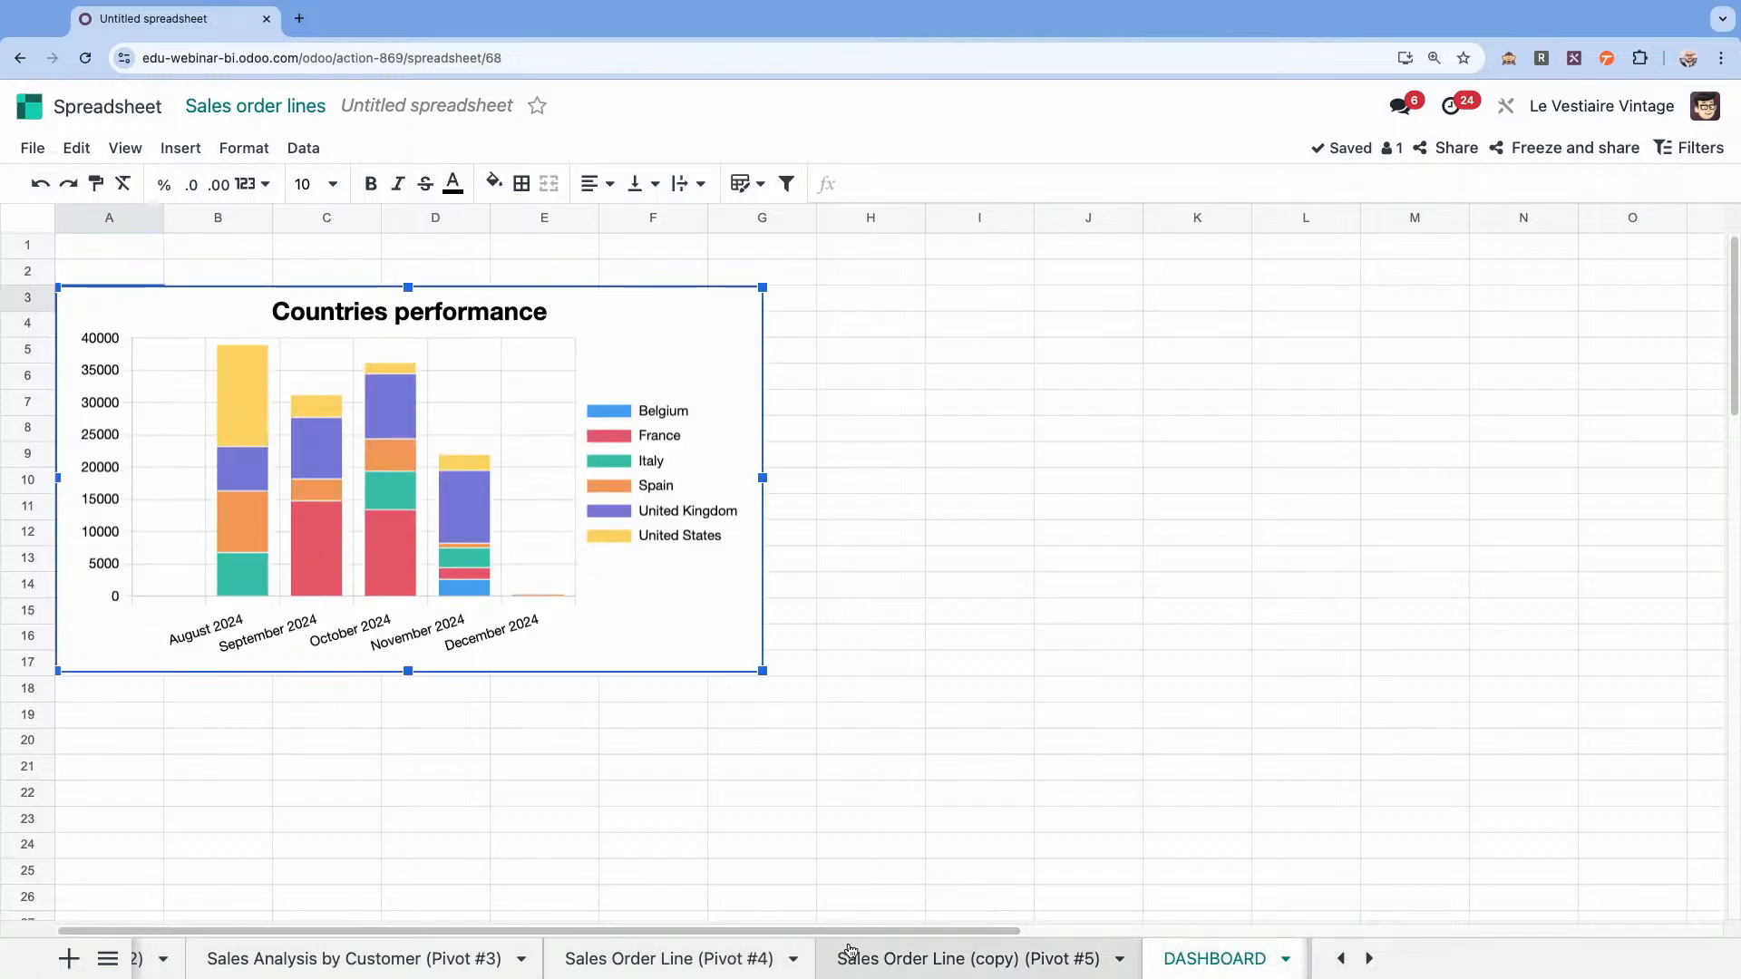
Copy the Countries comparison pie chart from the Pivot #2 sheet to the DASHBOARD sheet at cell H3.
{"action": "scroll", "coordinate": [462, 959], "scroll_direction": "left", "scroll_amount": 2}
{"action": "left_click", "coordinate": [419, 960]}
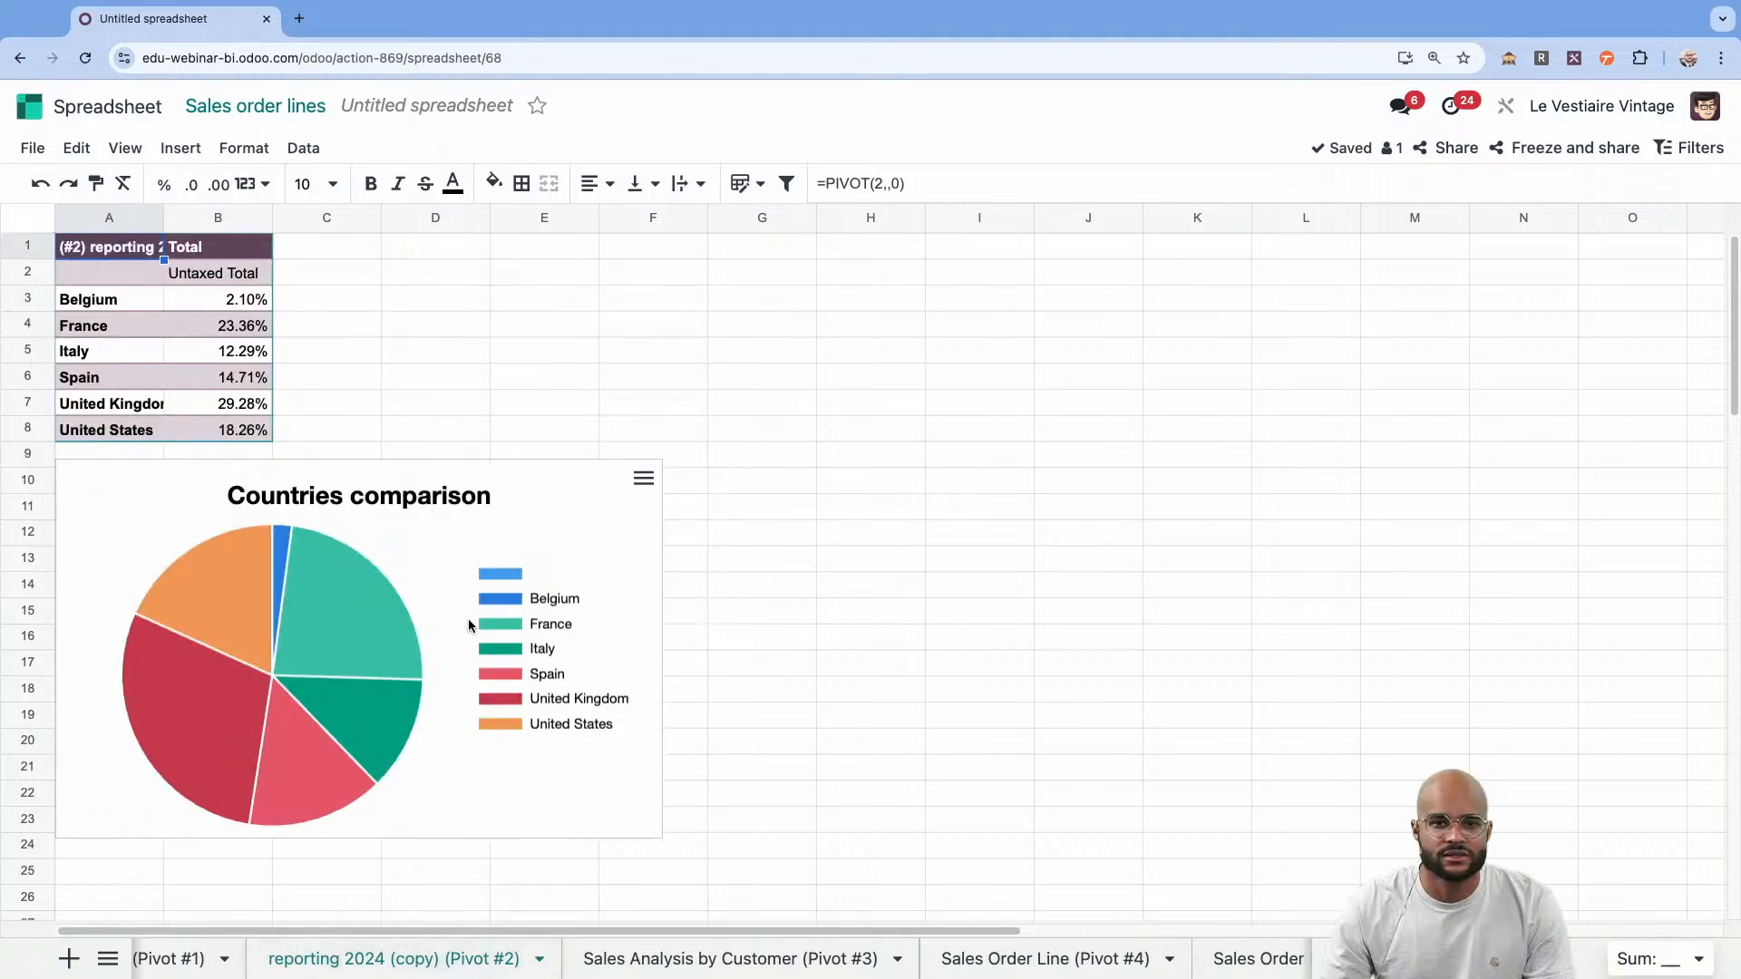
{"action": "left_click", "coordinate": [544, 535]}
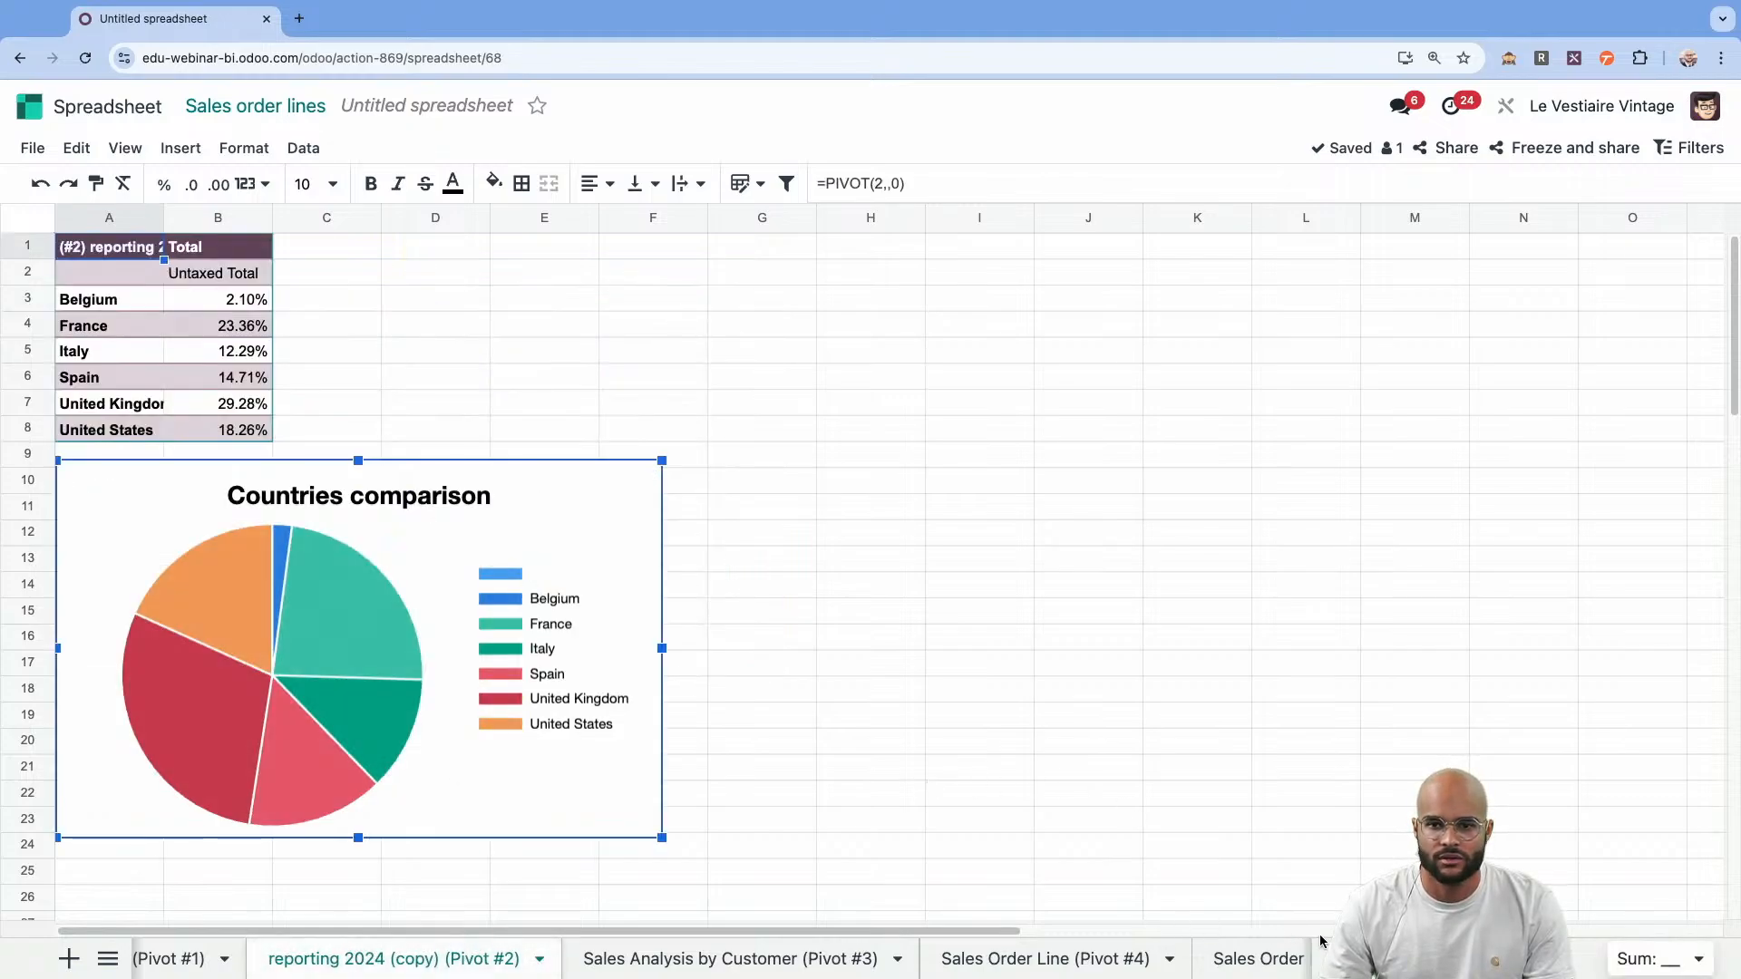
{"action": "scroll", "coordinate": [635, 959], "scroll_direction": "right", "scroll_amount": 2}
{"action": "left_click", "coordinate": [1251, 959]}
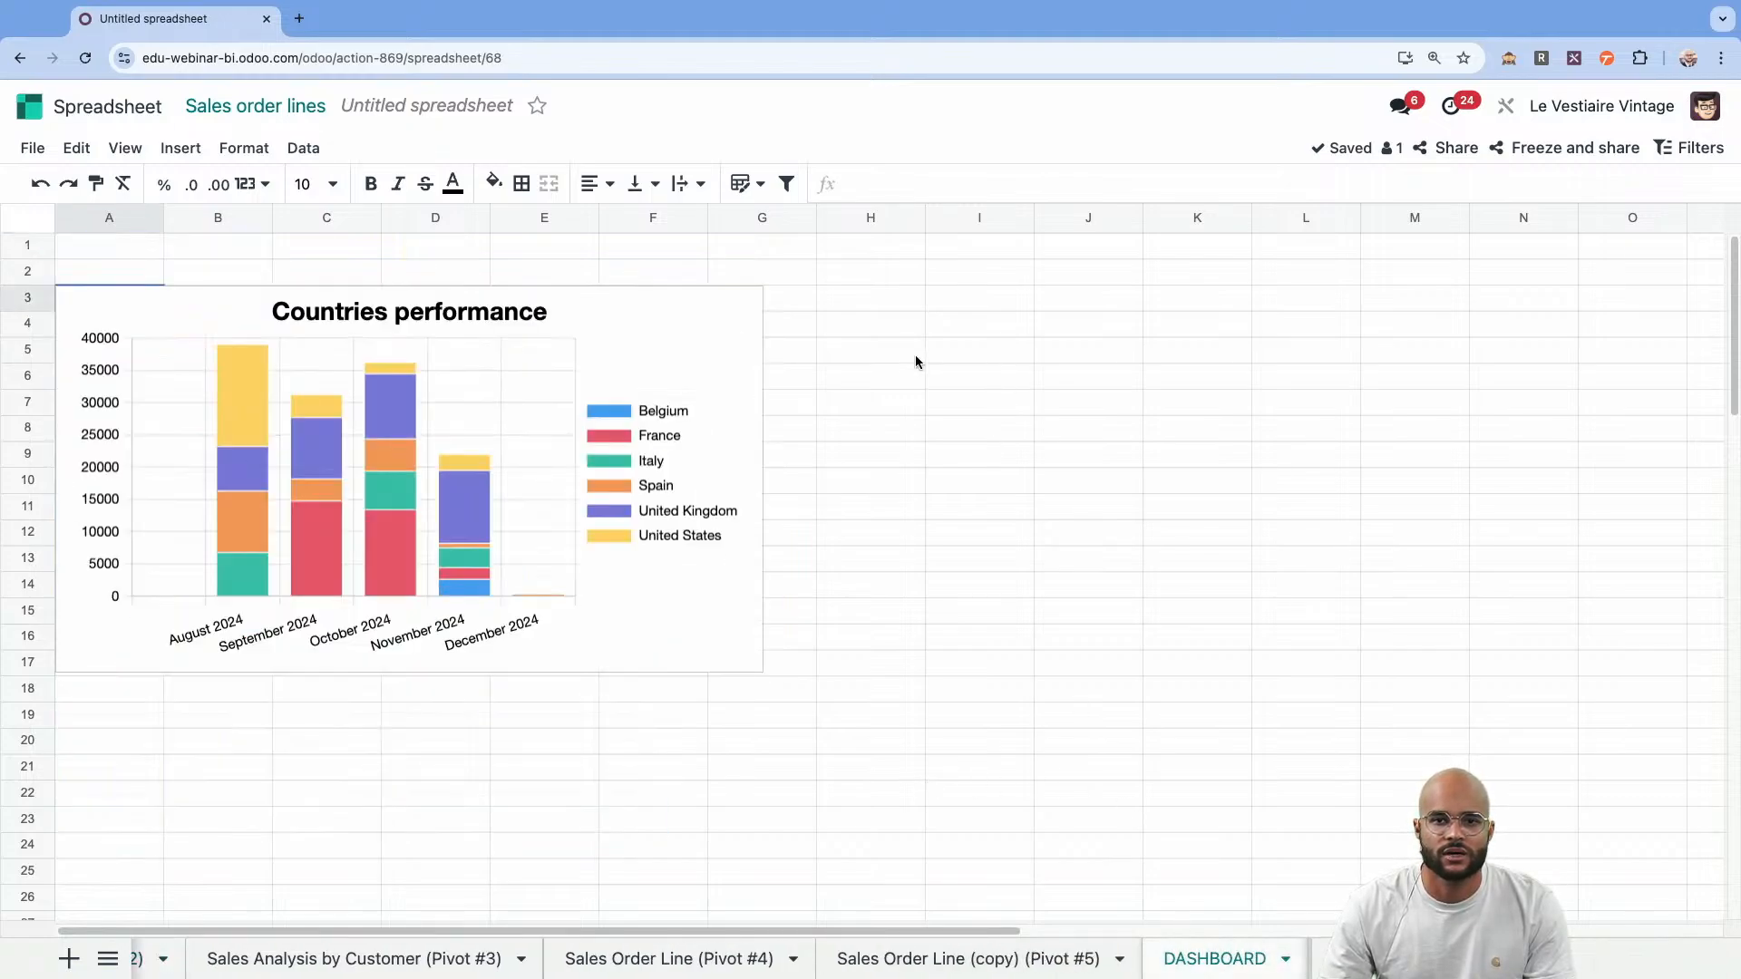
{"action": "left_click", "coordinate": [876, 311]}
{"action": "key", "text": "ctrl+v"}
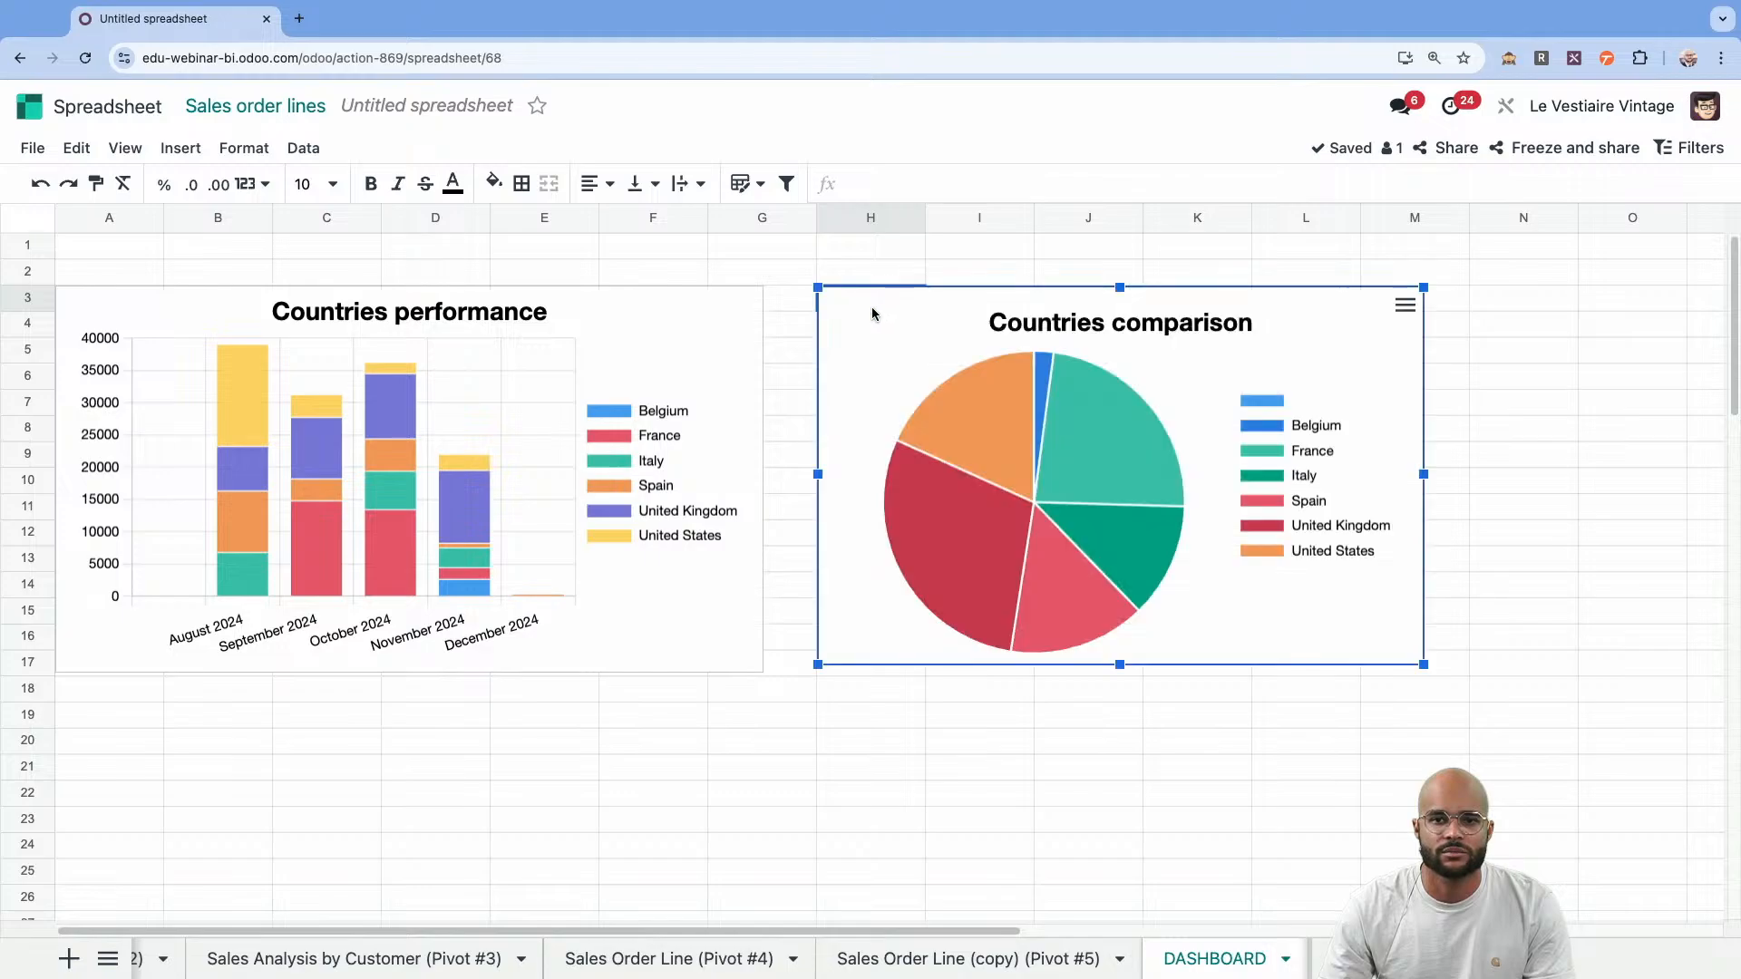
Show the top three customers in cell A20 of the DASHBOARD sheet with the formula =PIVOT(3,3,0).
{"action": "left_click", "coordinate": [376, 960]}
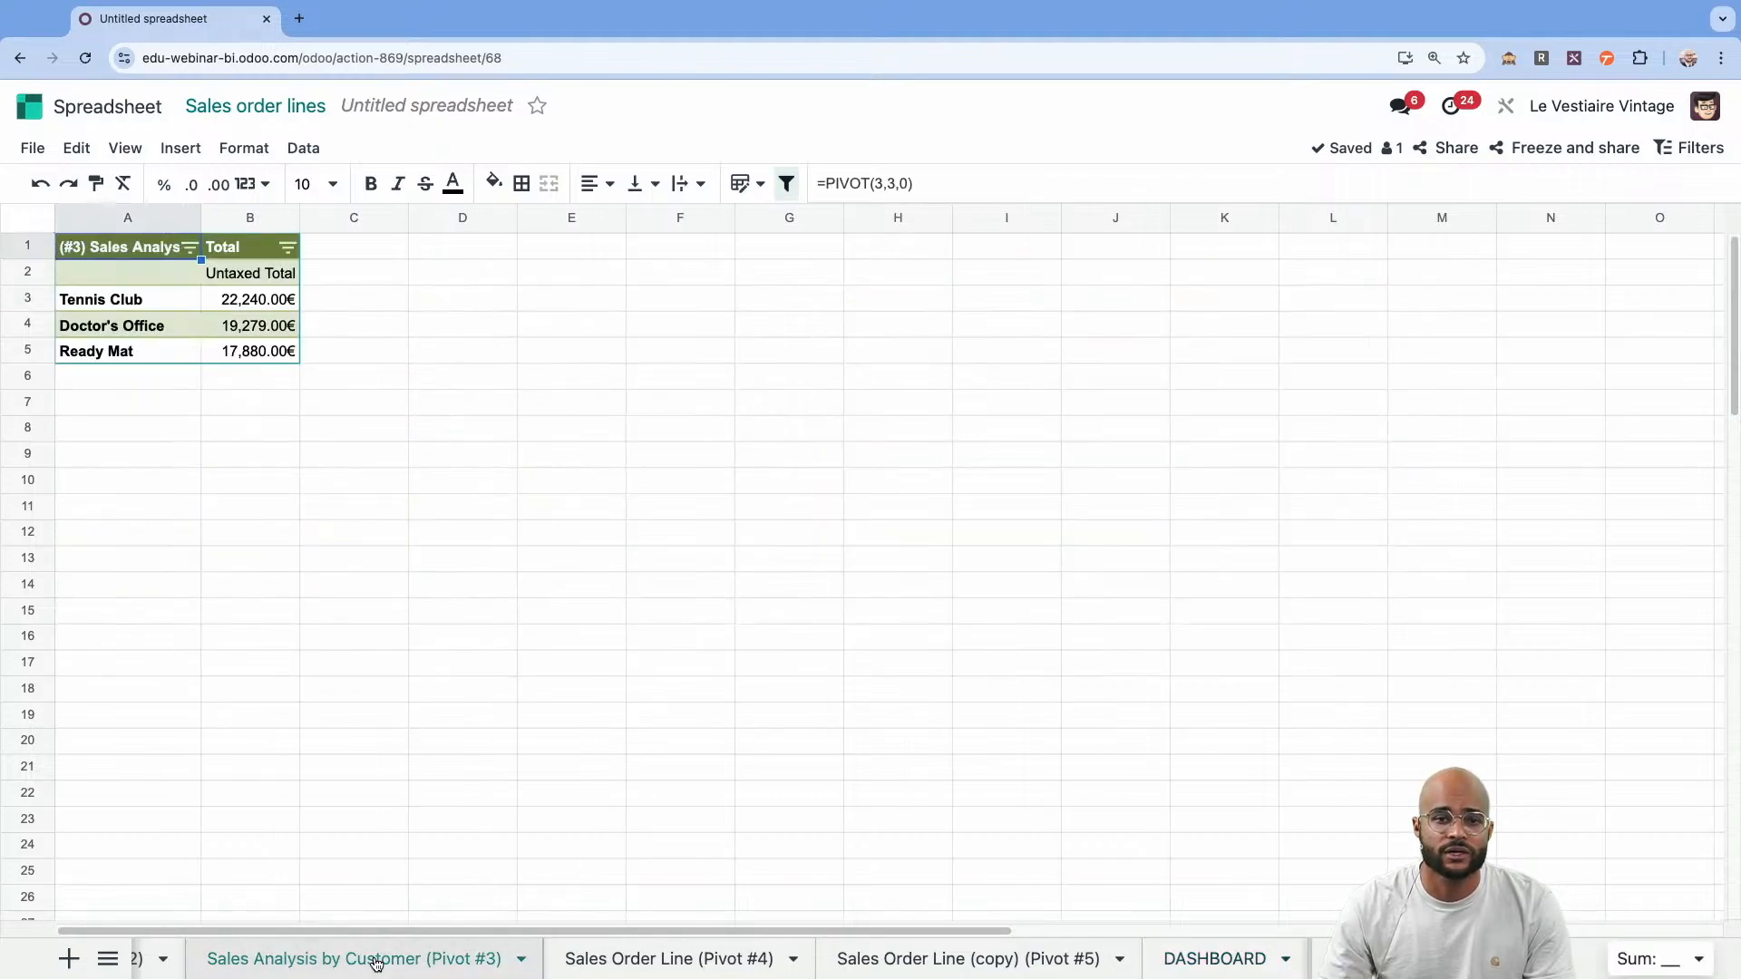
{"action": "left_click", "coordinate": [1192, 959]}
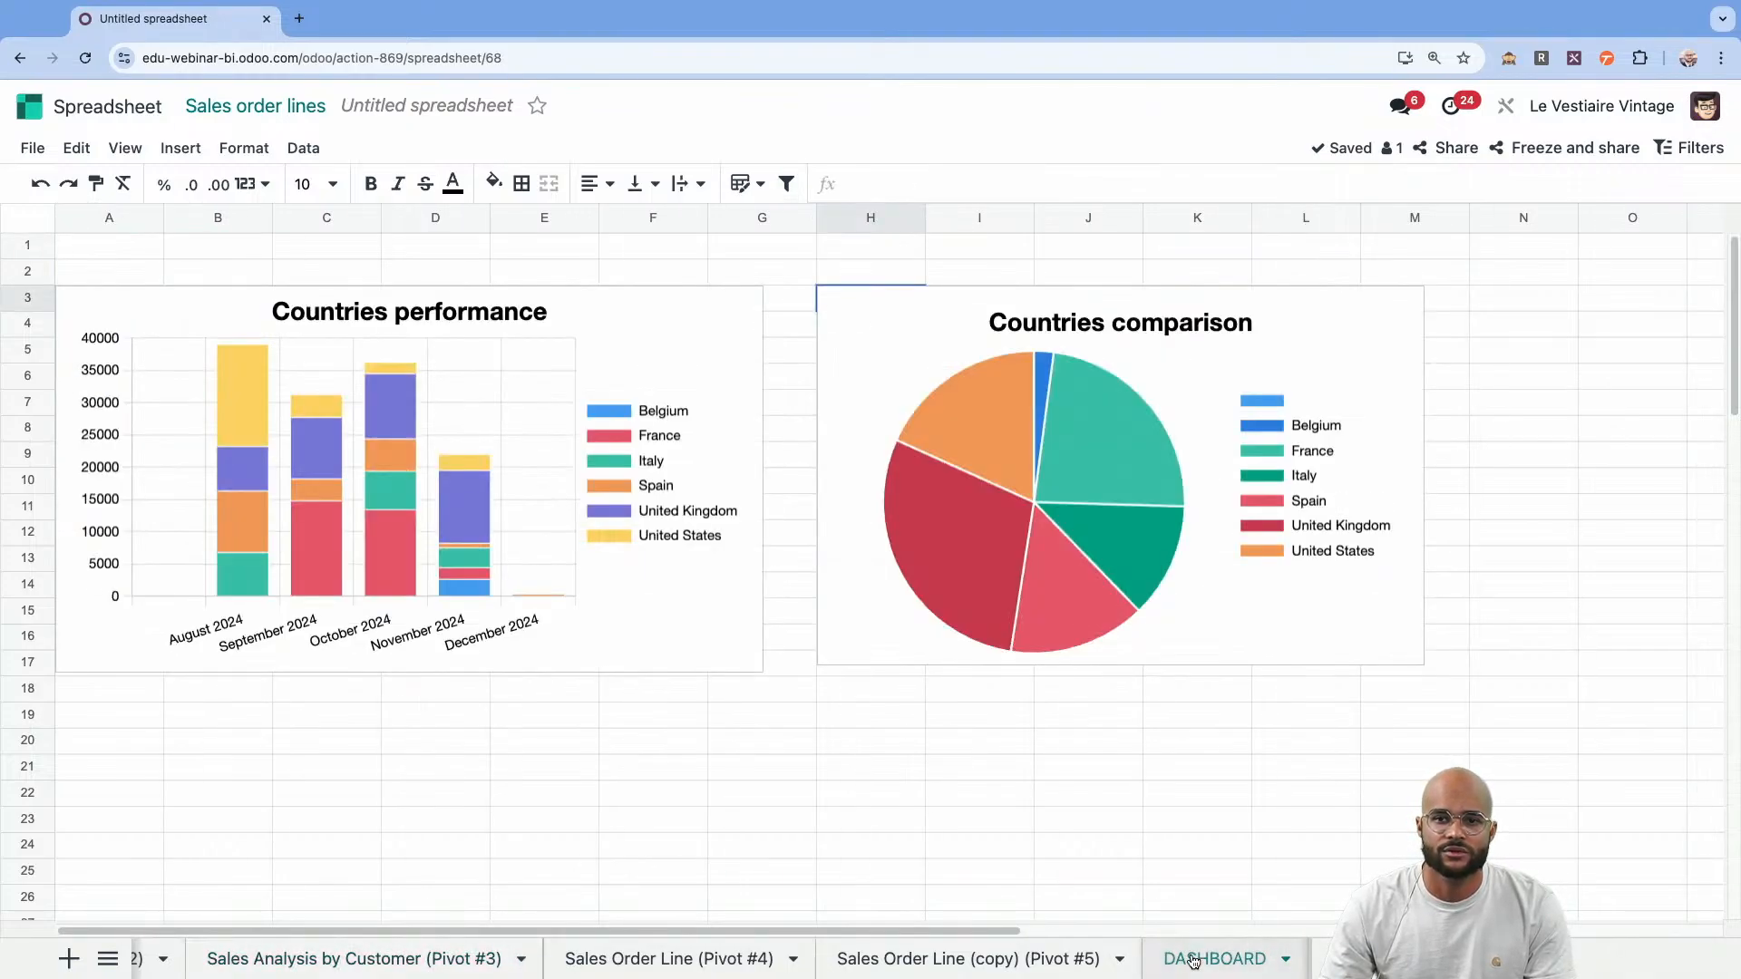
{"action": "left_click", "coordinate": [122, 751]}
{"action": "type", "text": "=piv"}
{"action": "key", "text": "Tab"}
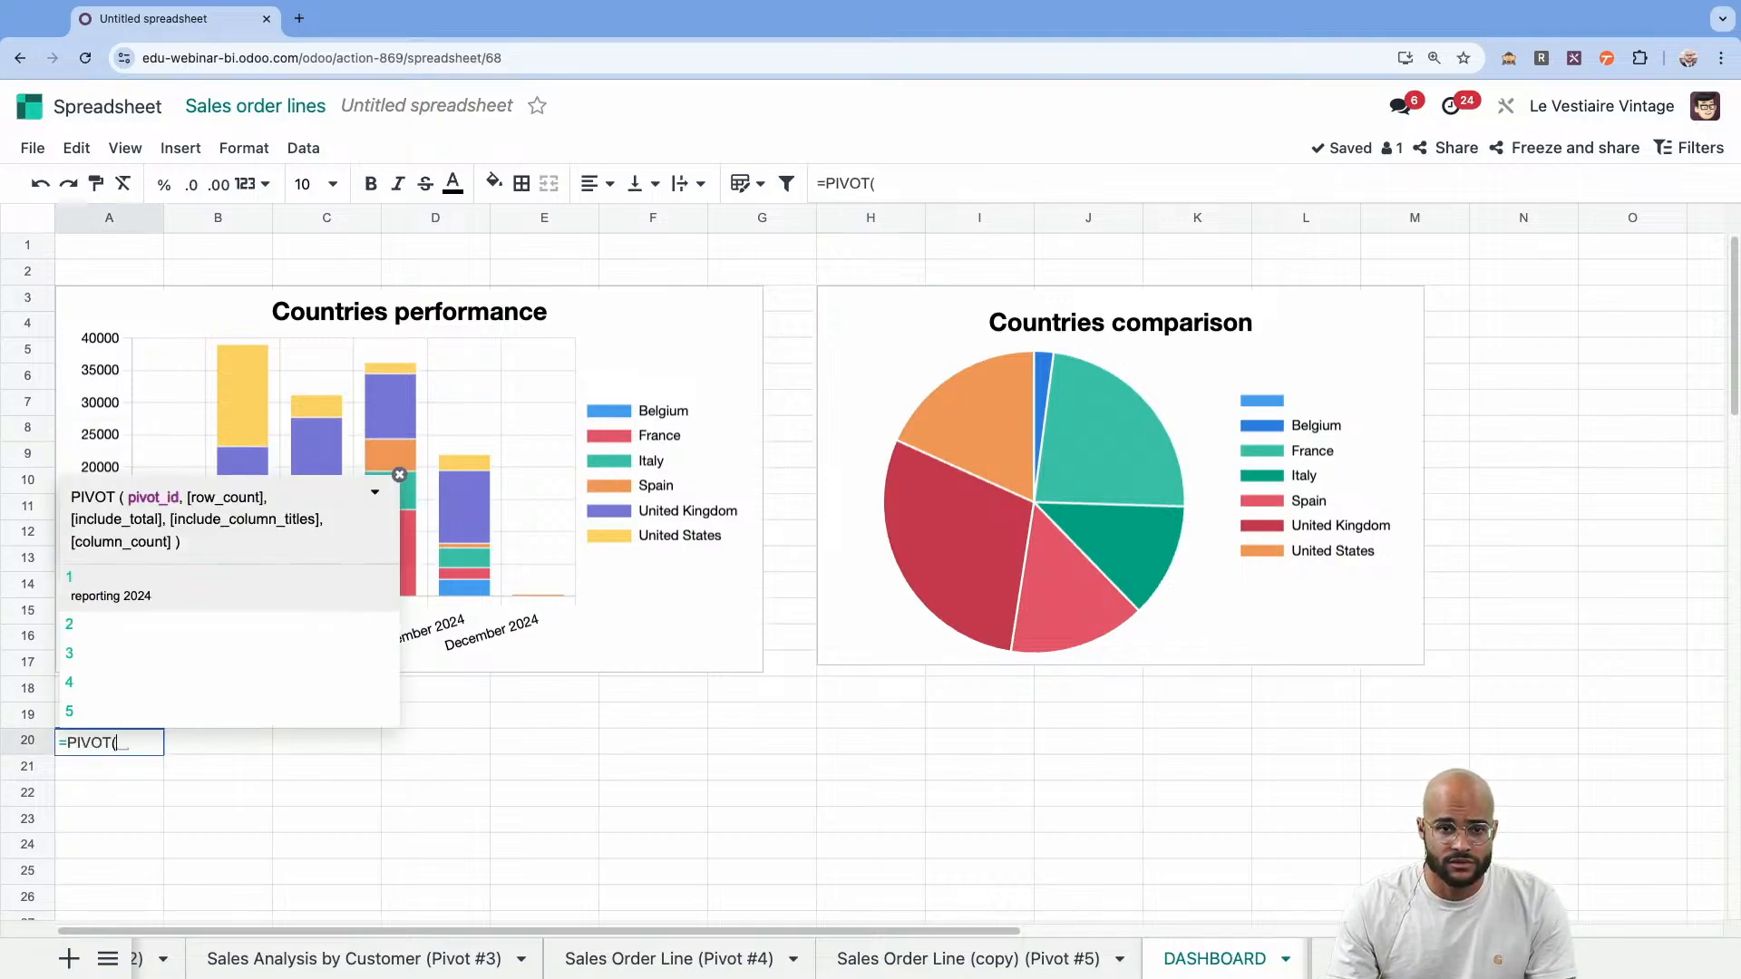
{"action": "type", "text": "3,"}
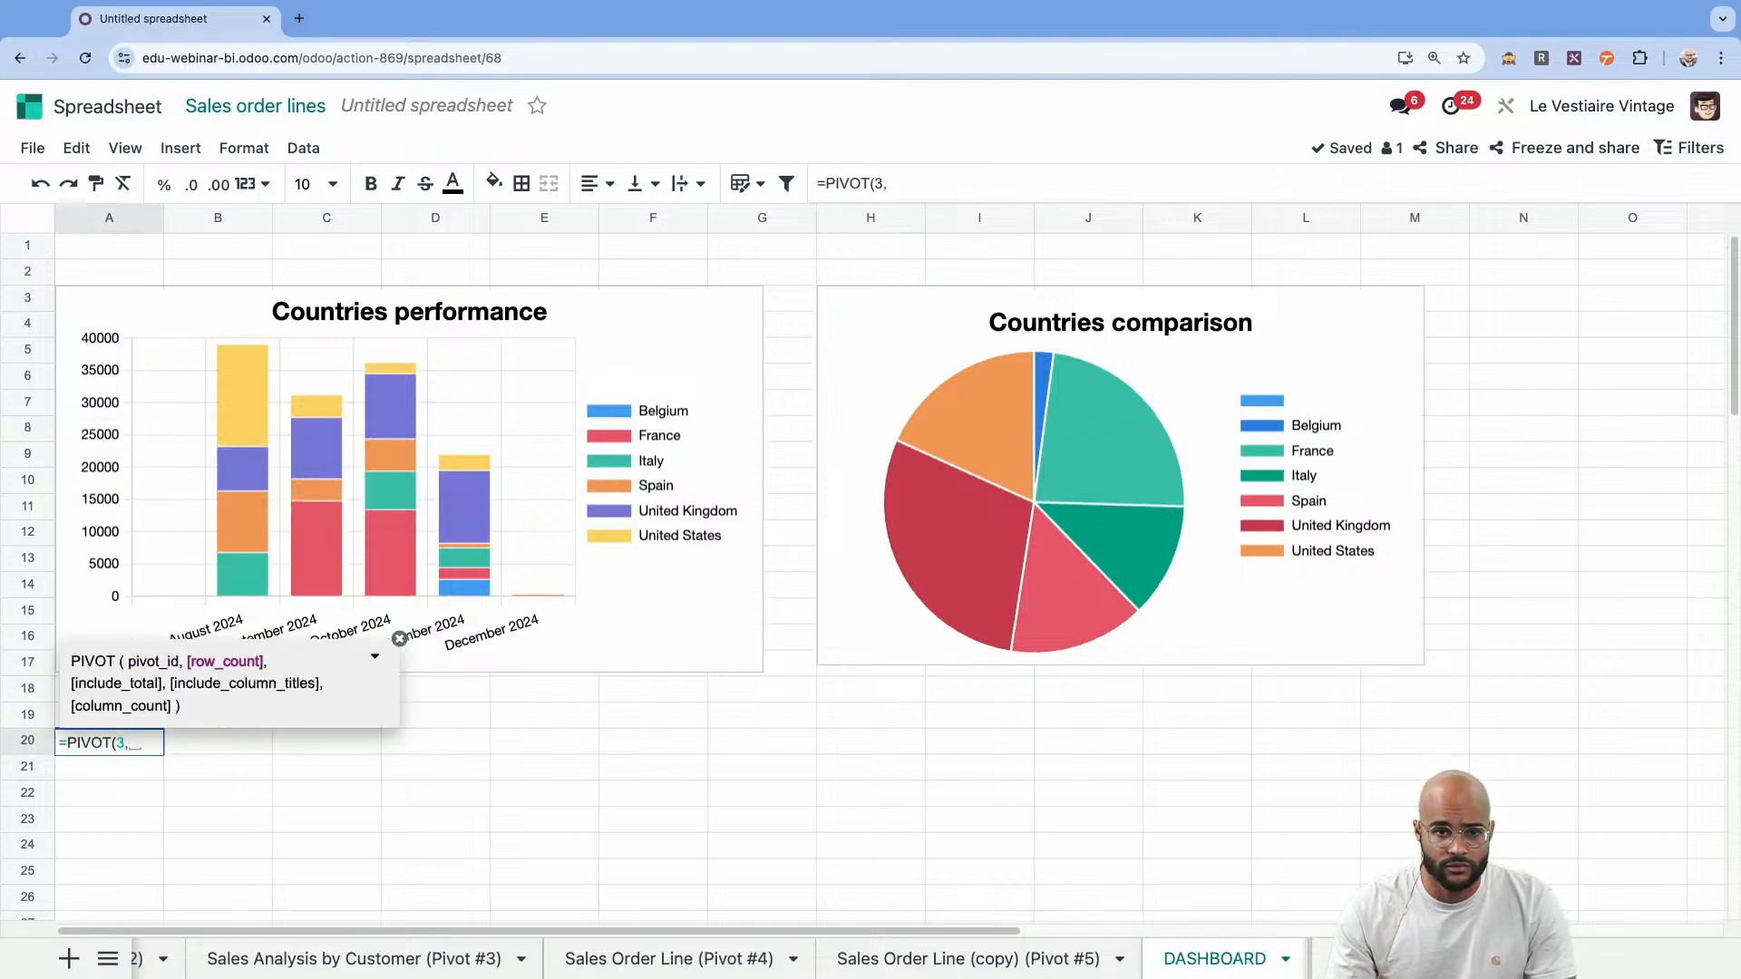
{"action": "type", "text": "3"}
{"action": "type", "text": ",0)"}
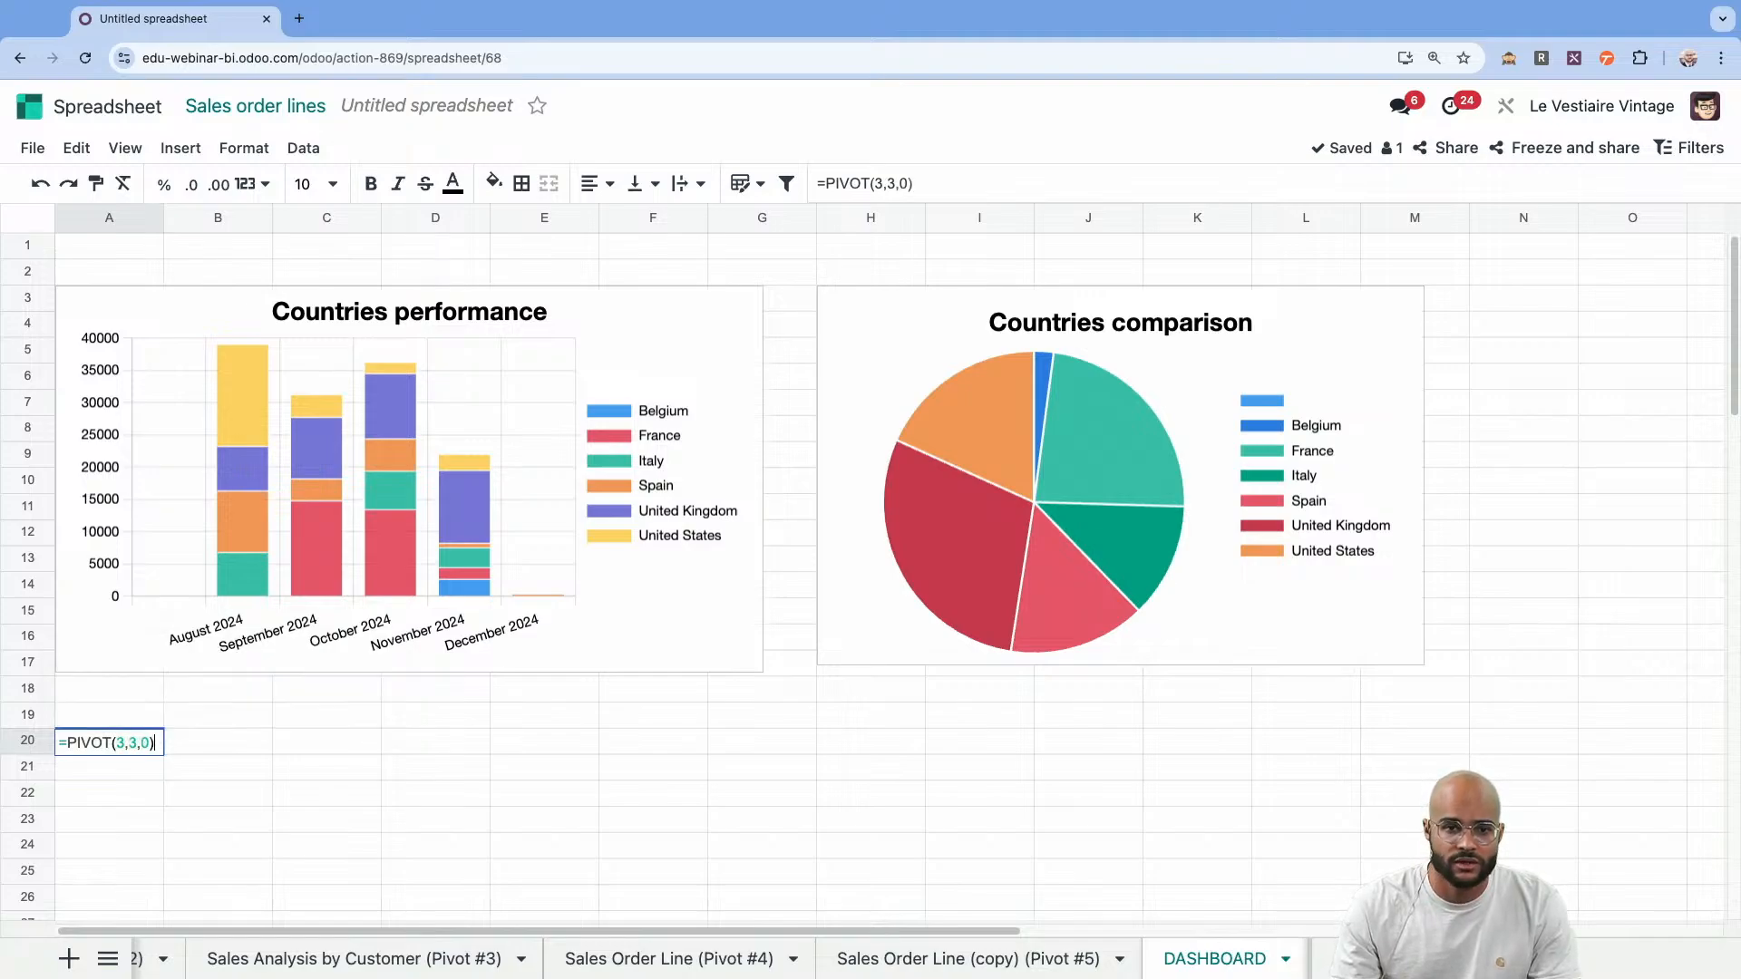
{"action": "key", "text": "Return"}
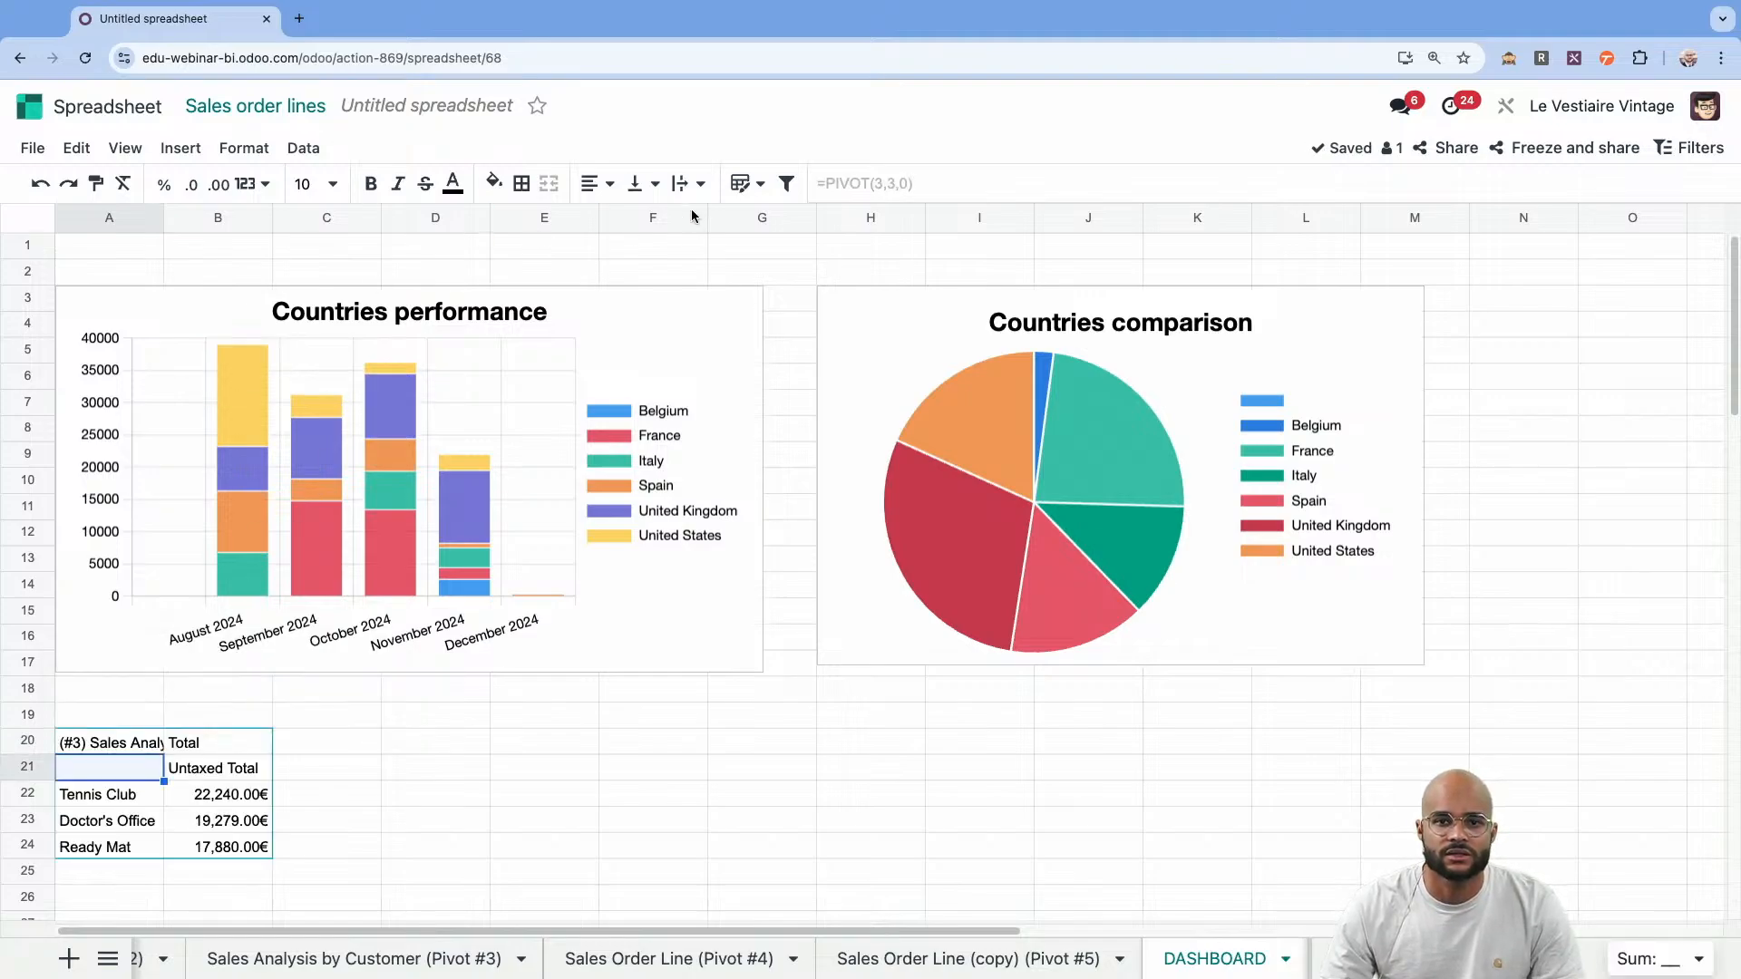
Format the customer pivot at A20 as a purple banded table with the filter button turned off.
{"action": "left_click", "coordinate": [742, 184]}
{"action": "left_click", "coordinate": [1130, 308]}
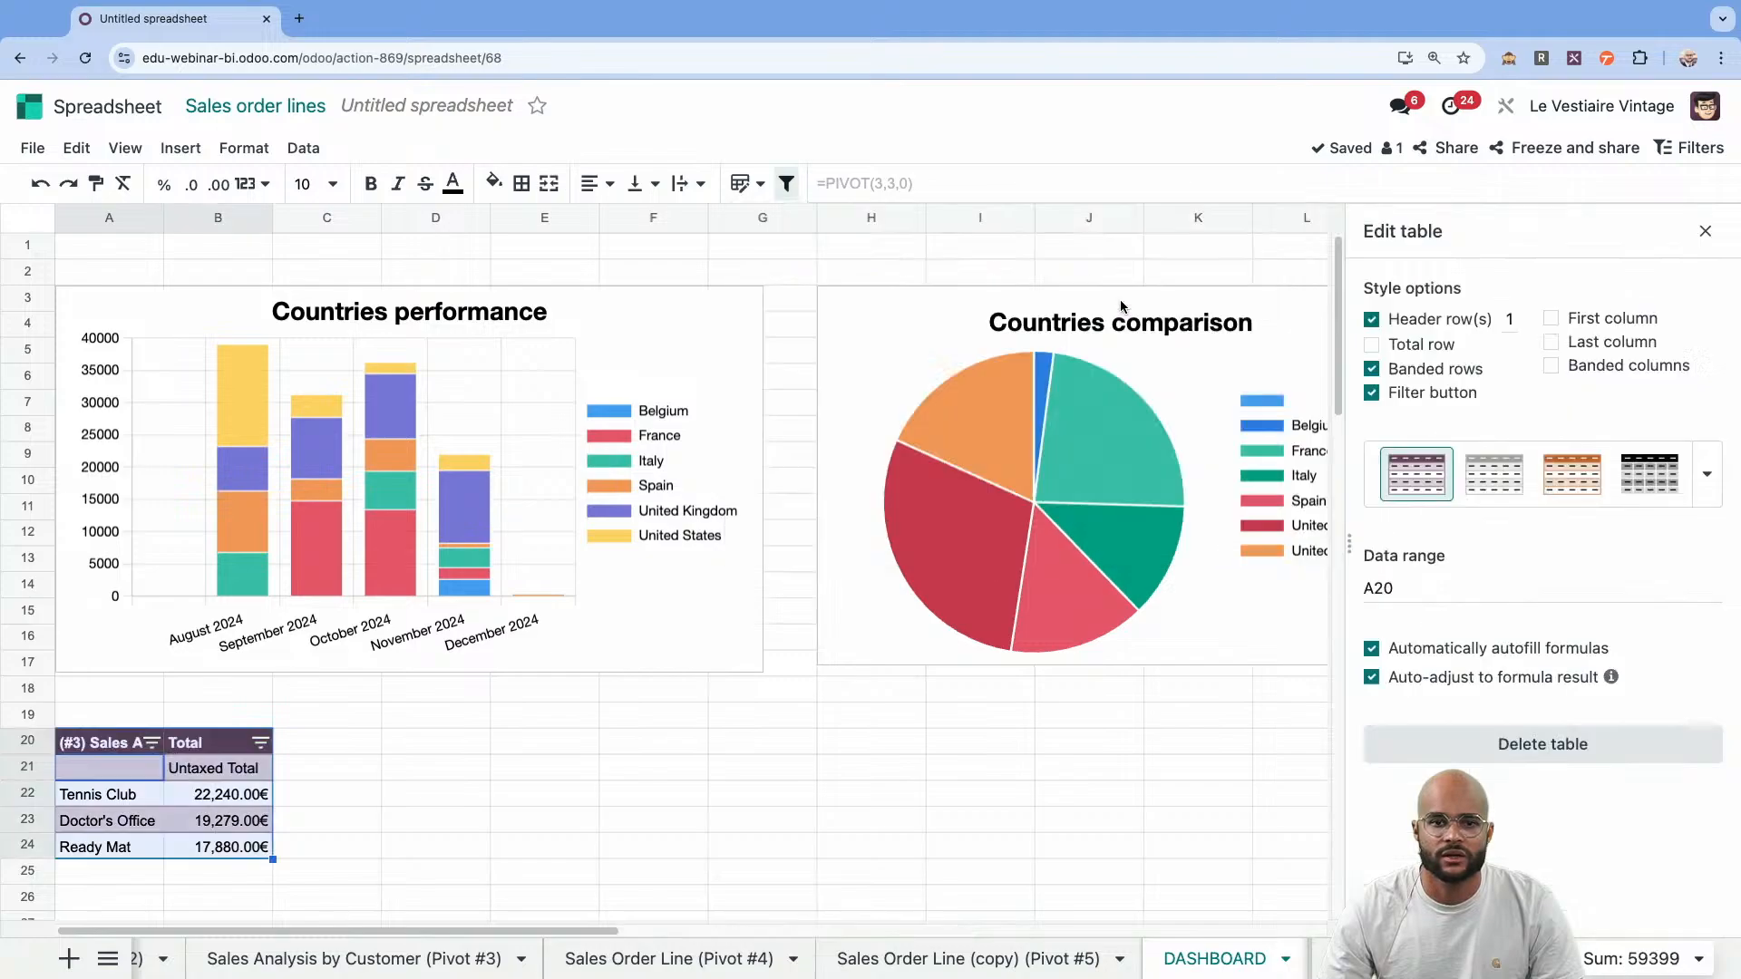
{"action": "left_click", "coordinate": [1372, 395]}
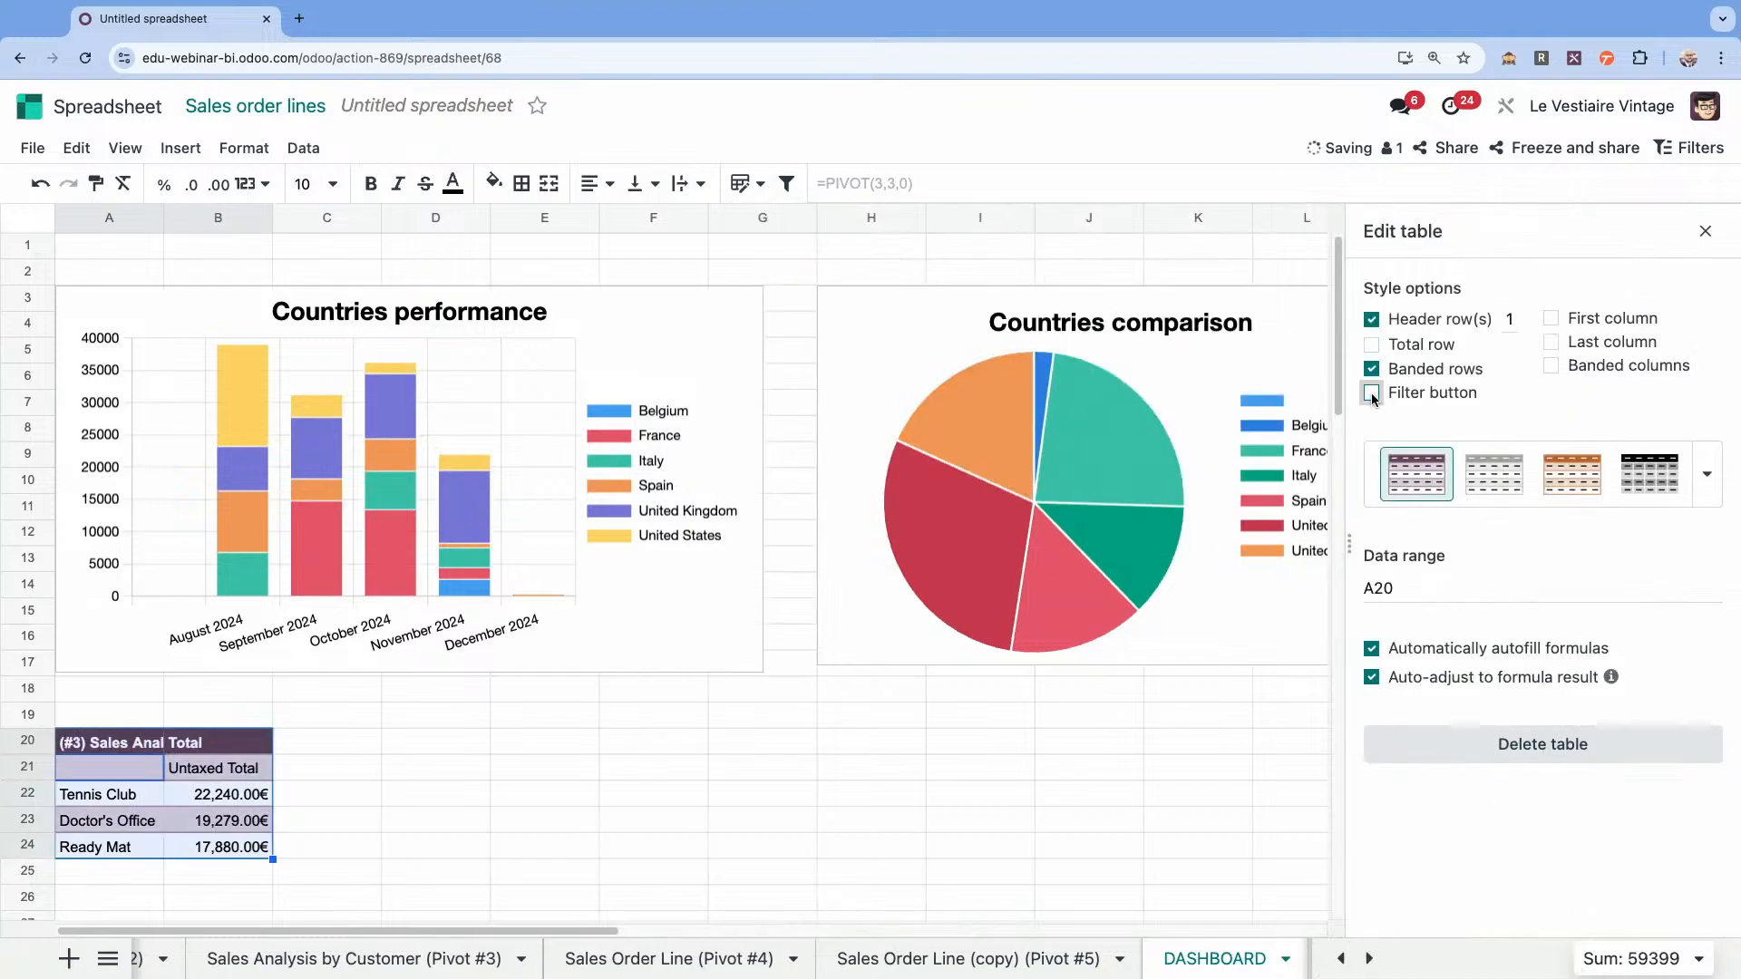
{"action": "left_click", "coordinate": [1706, 231]}
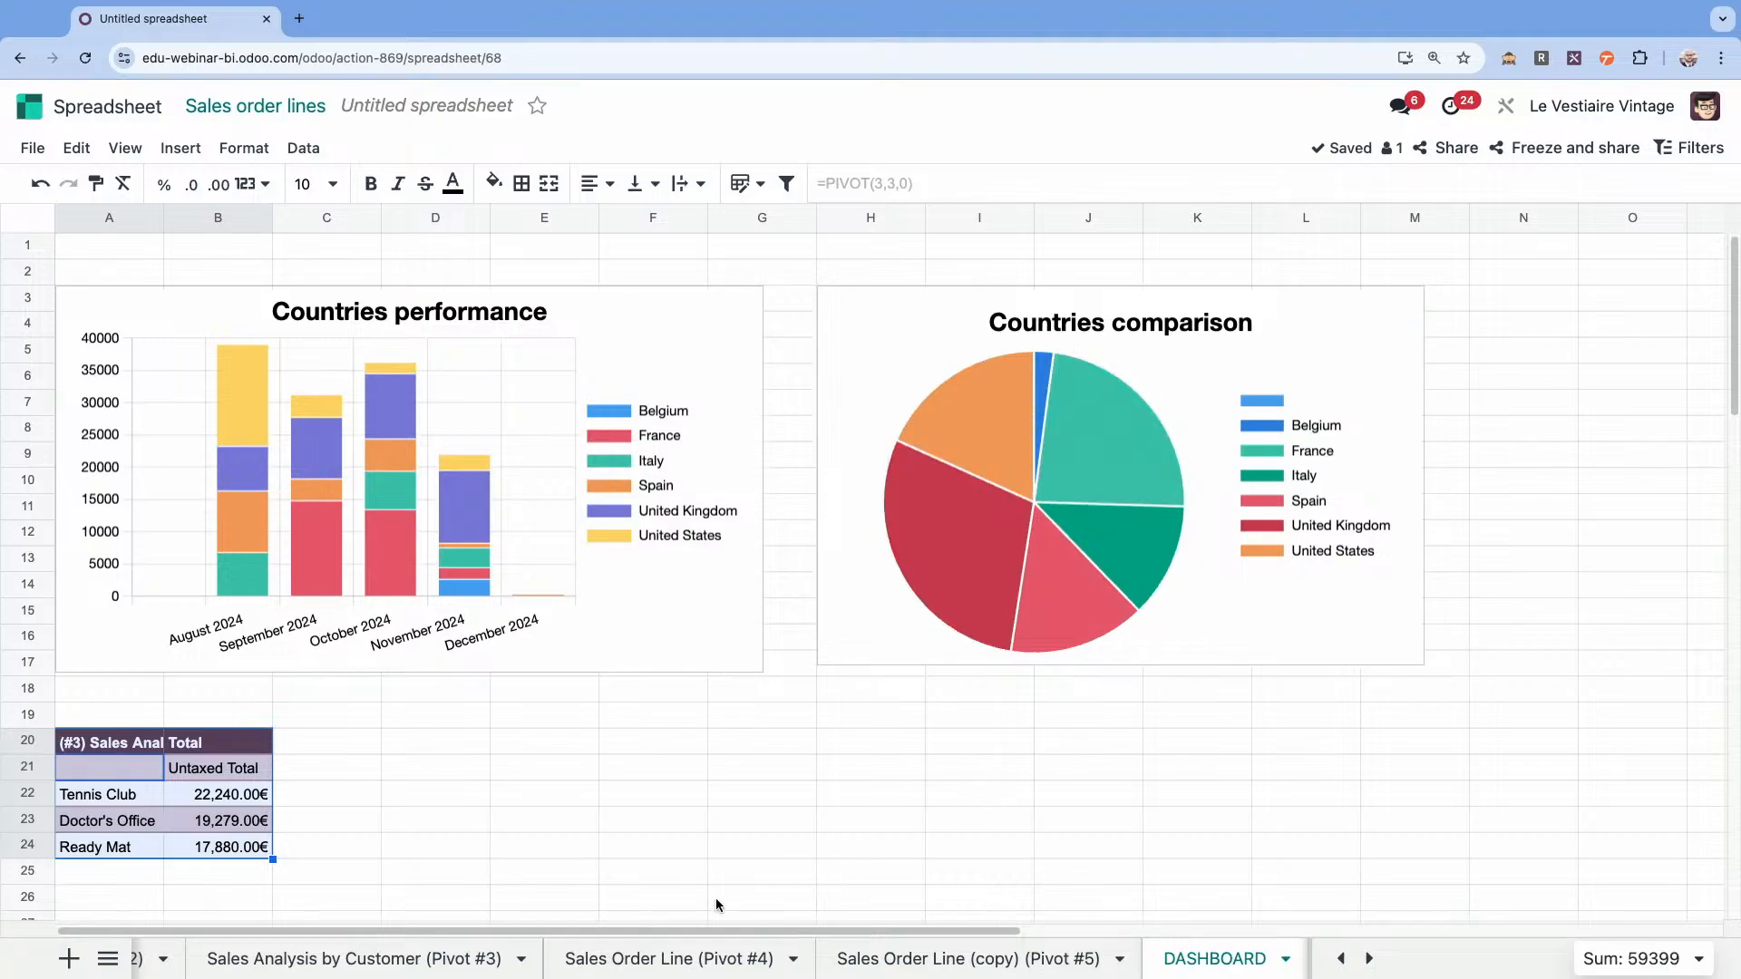
Copy the Trend chart from the Pivot #4 sheet and paste it at cell D20 of the DASHBOARD sheet.
{"action": "left_click", "coordinate": [667, 958]}
{"action": "left_click", "coordinate": [718, 470]}
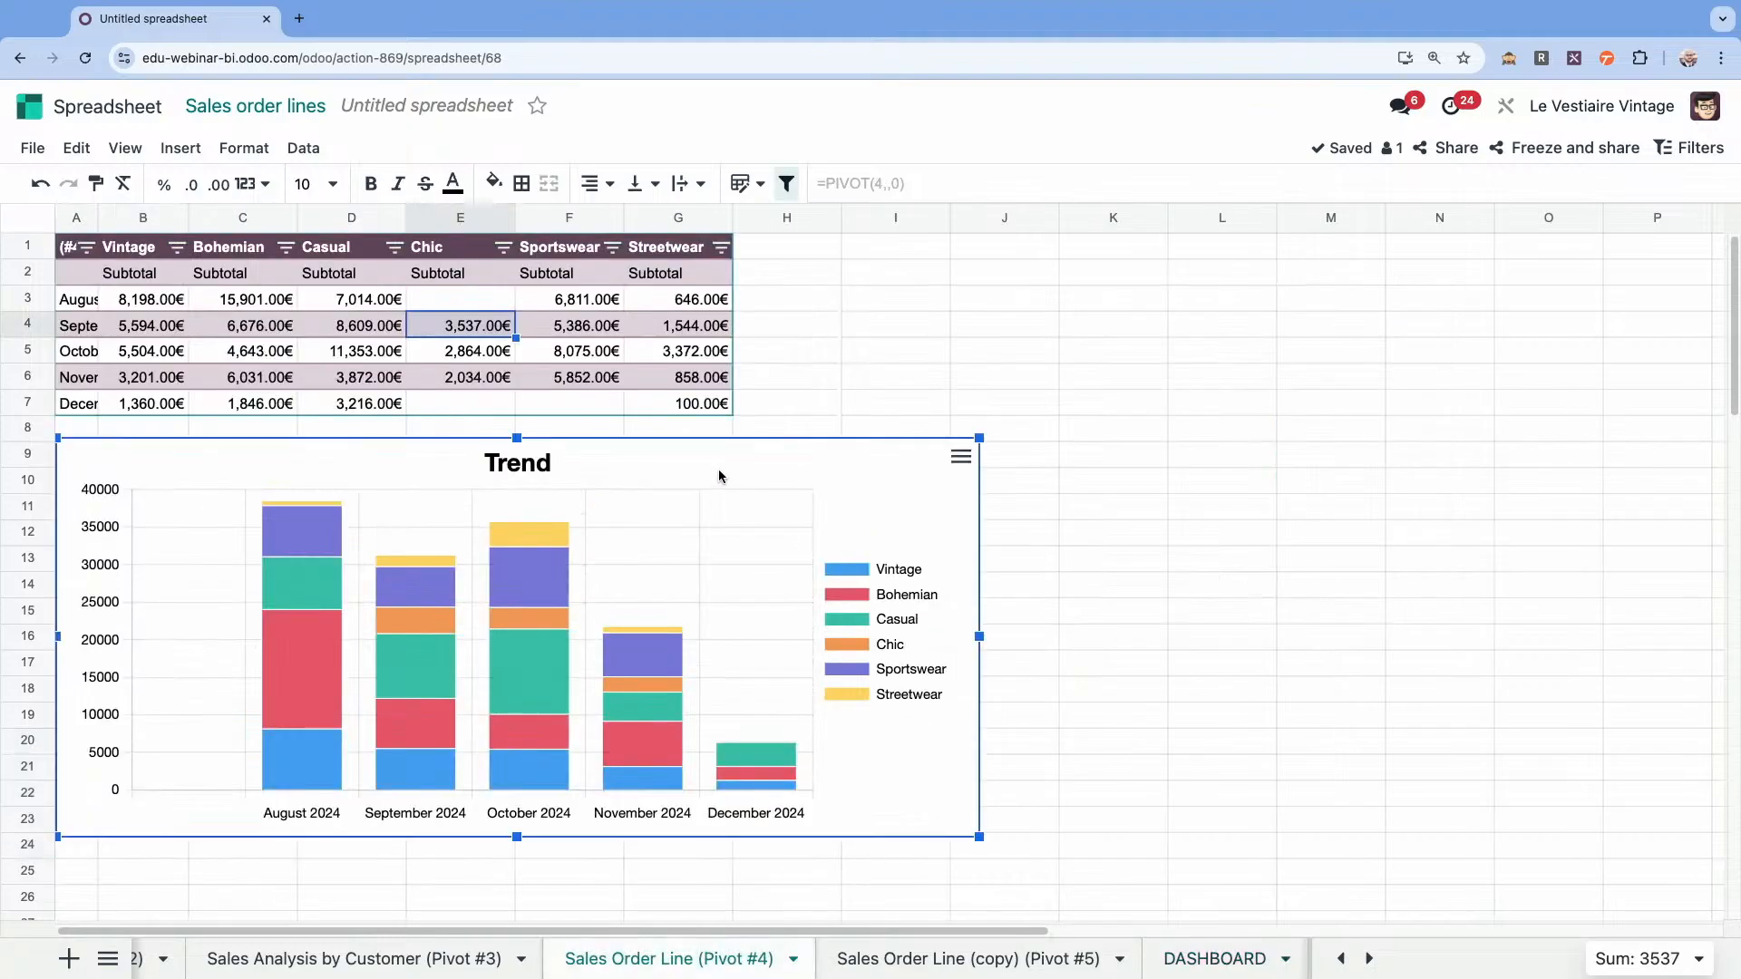
{"action": "left_click", "coordinate": [1215, 958]}
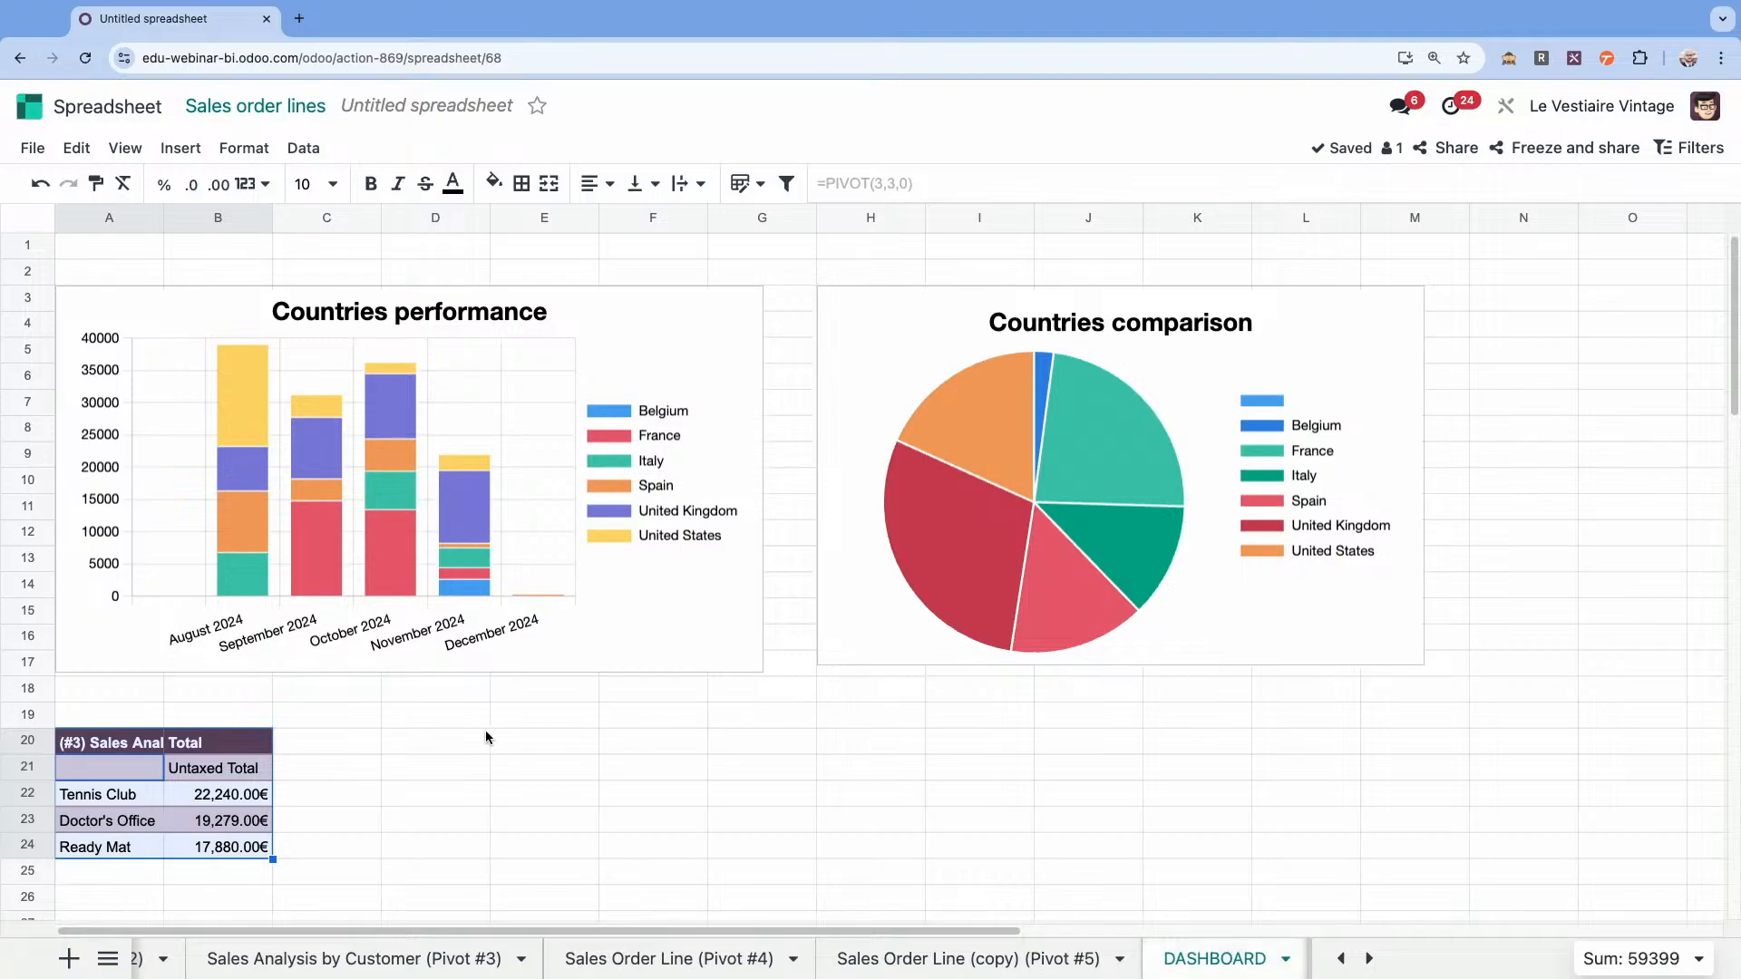
{"action": "left_click", "coordinate": [447, 743]}
{"action": "key", "text": "ctrl+v"}
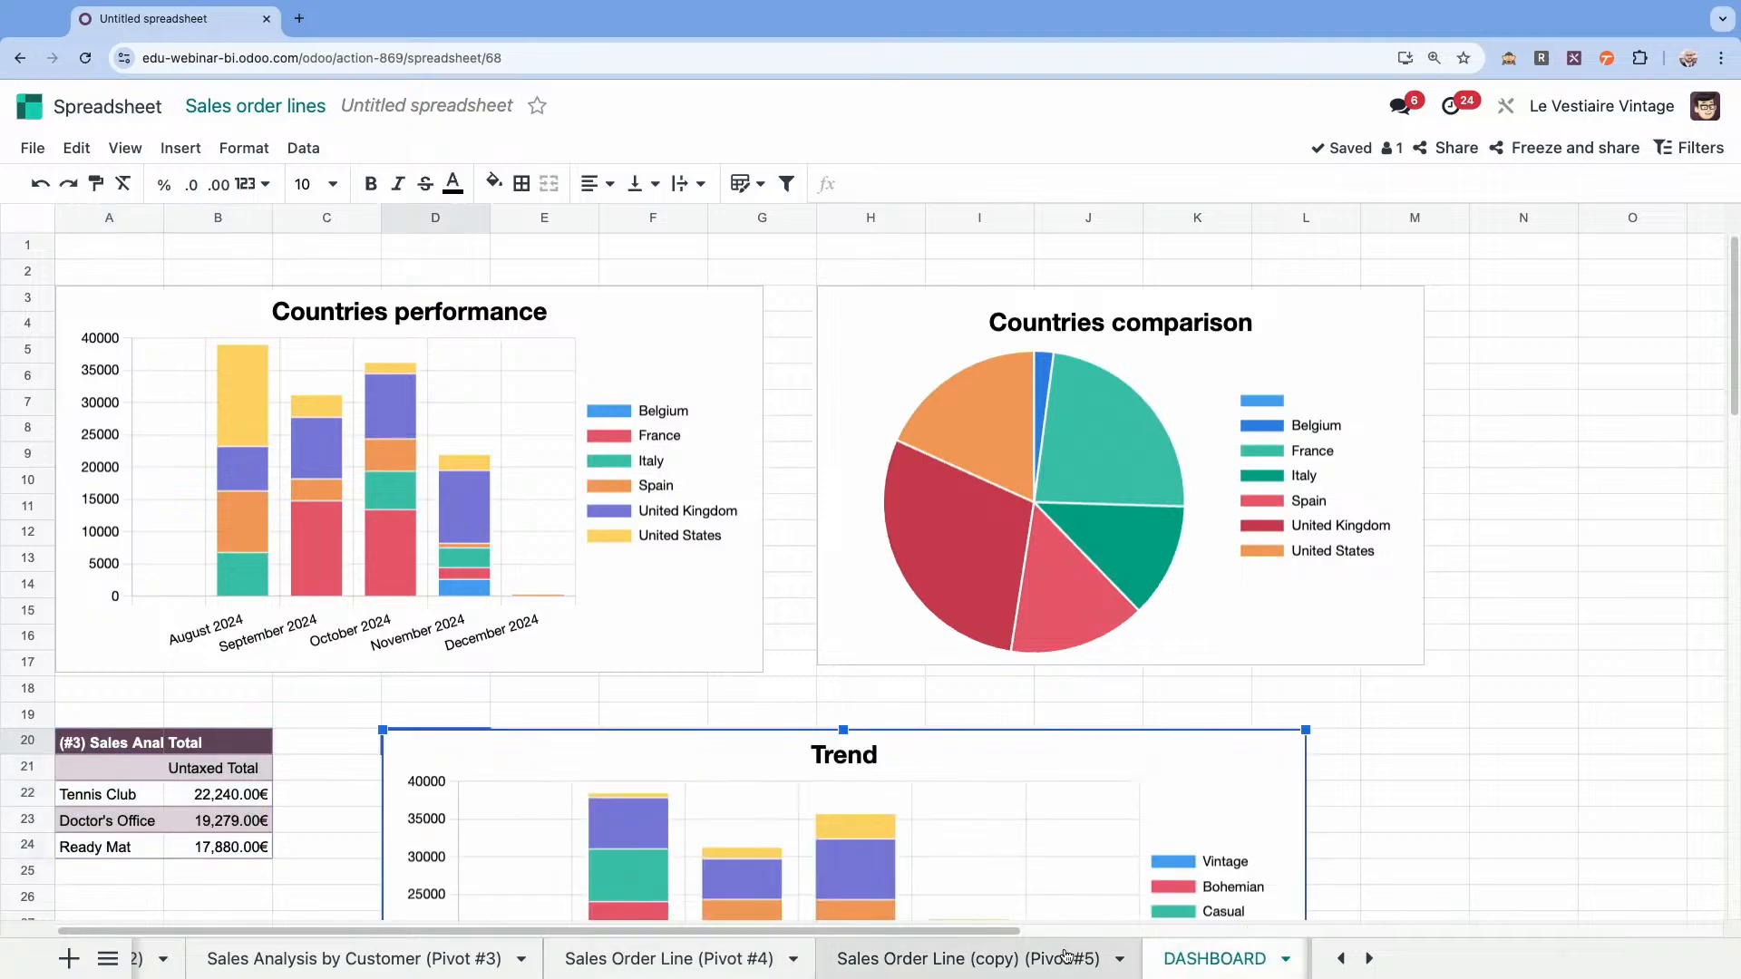
Copy the Strategy combo chart from the Pivot #5 sheet to cell A38 of the DASHBOARD sheet, below the Trend chart.
{"action": "left_click", "coordinate": [969, 958]}
{"action": "left_click", "coordinate": [1050, 359]}
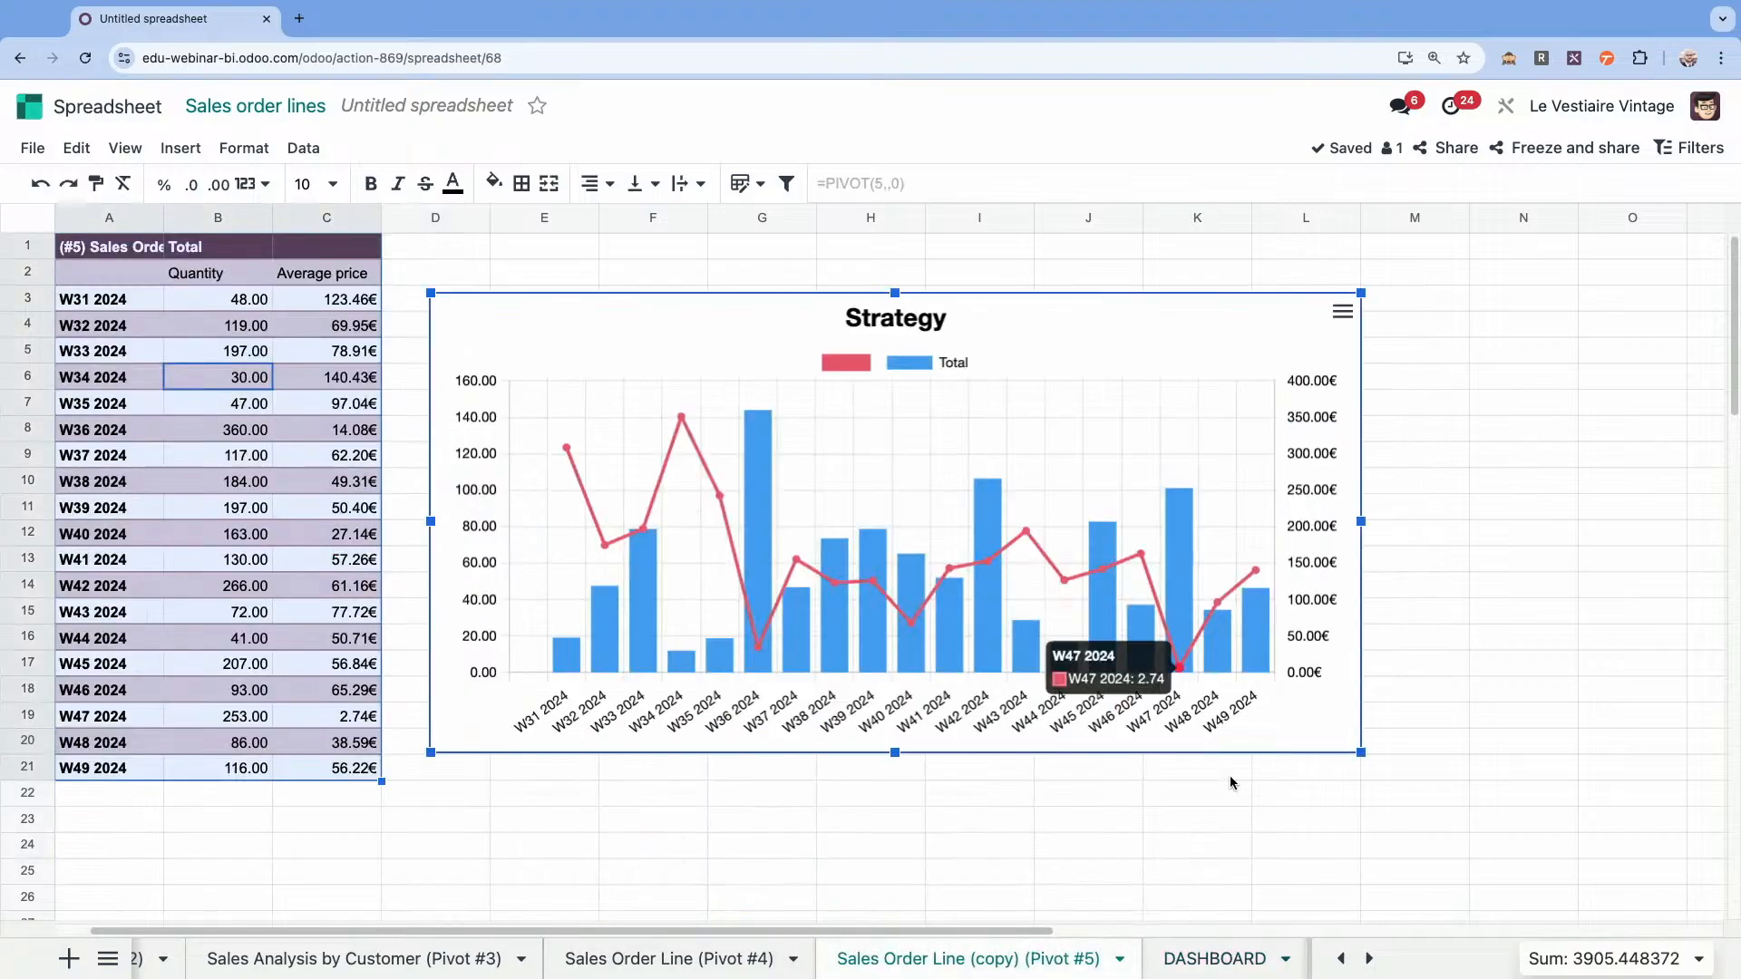
{"action": "left_click", "coordinate": [1195, 957]}
{"action": "scroll", "coordinate": [1115, 675], "scroll_direction": "down", "scroll_amount": 7}
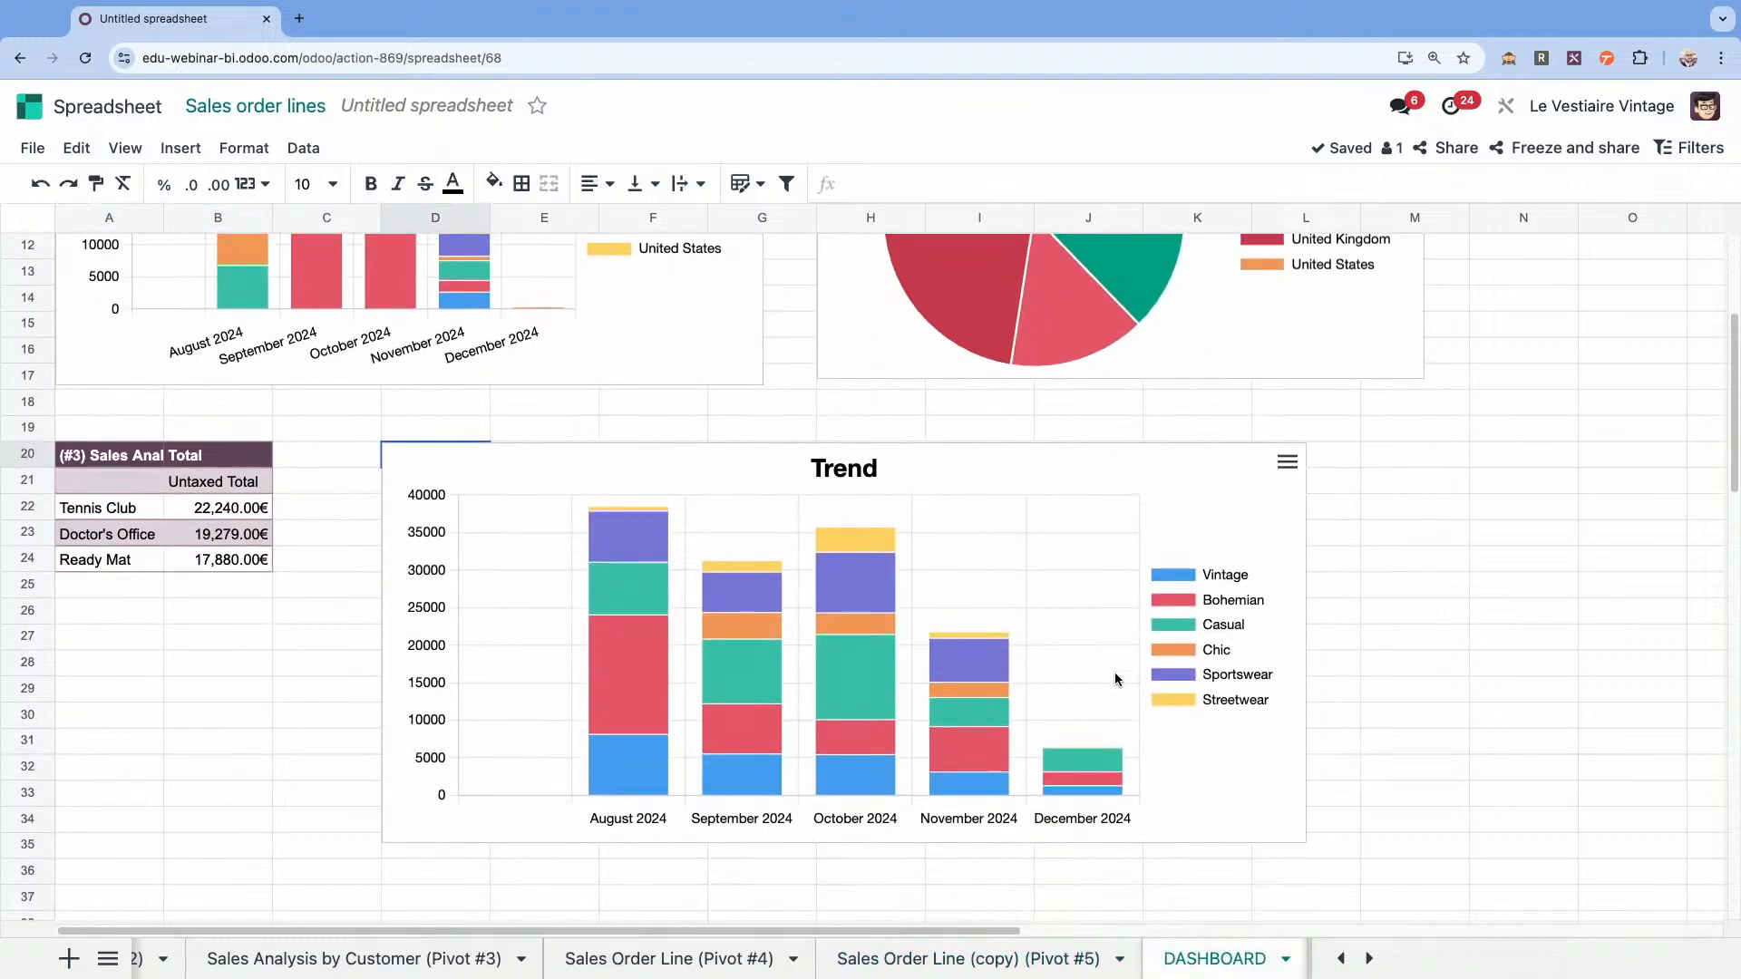
{"action": "left_click", "coordinate": [86, 567]}
{"action": "key", "text": "ctrl+v"}
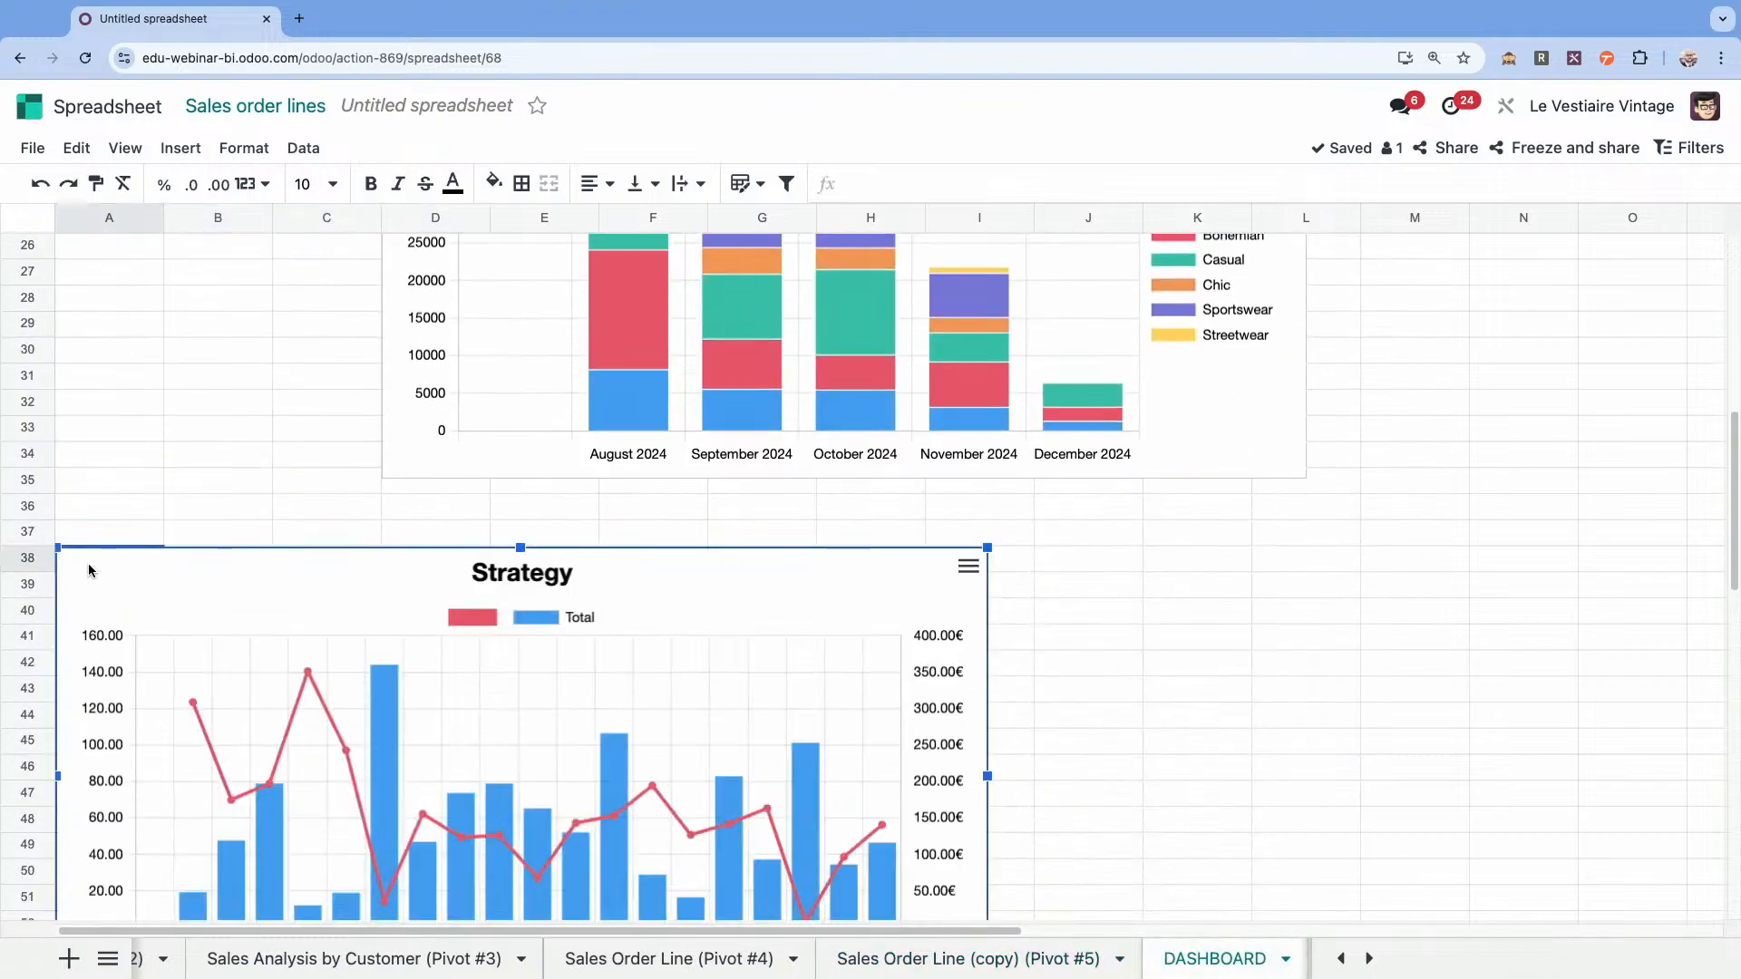
{"action": "scroll", "coordinate": [1114, 596], "scroll_direction": "up", "scroll_amount": 7}
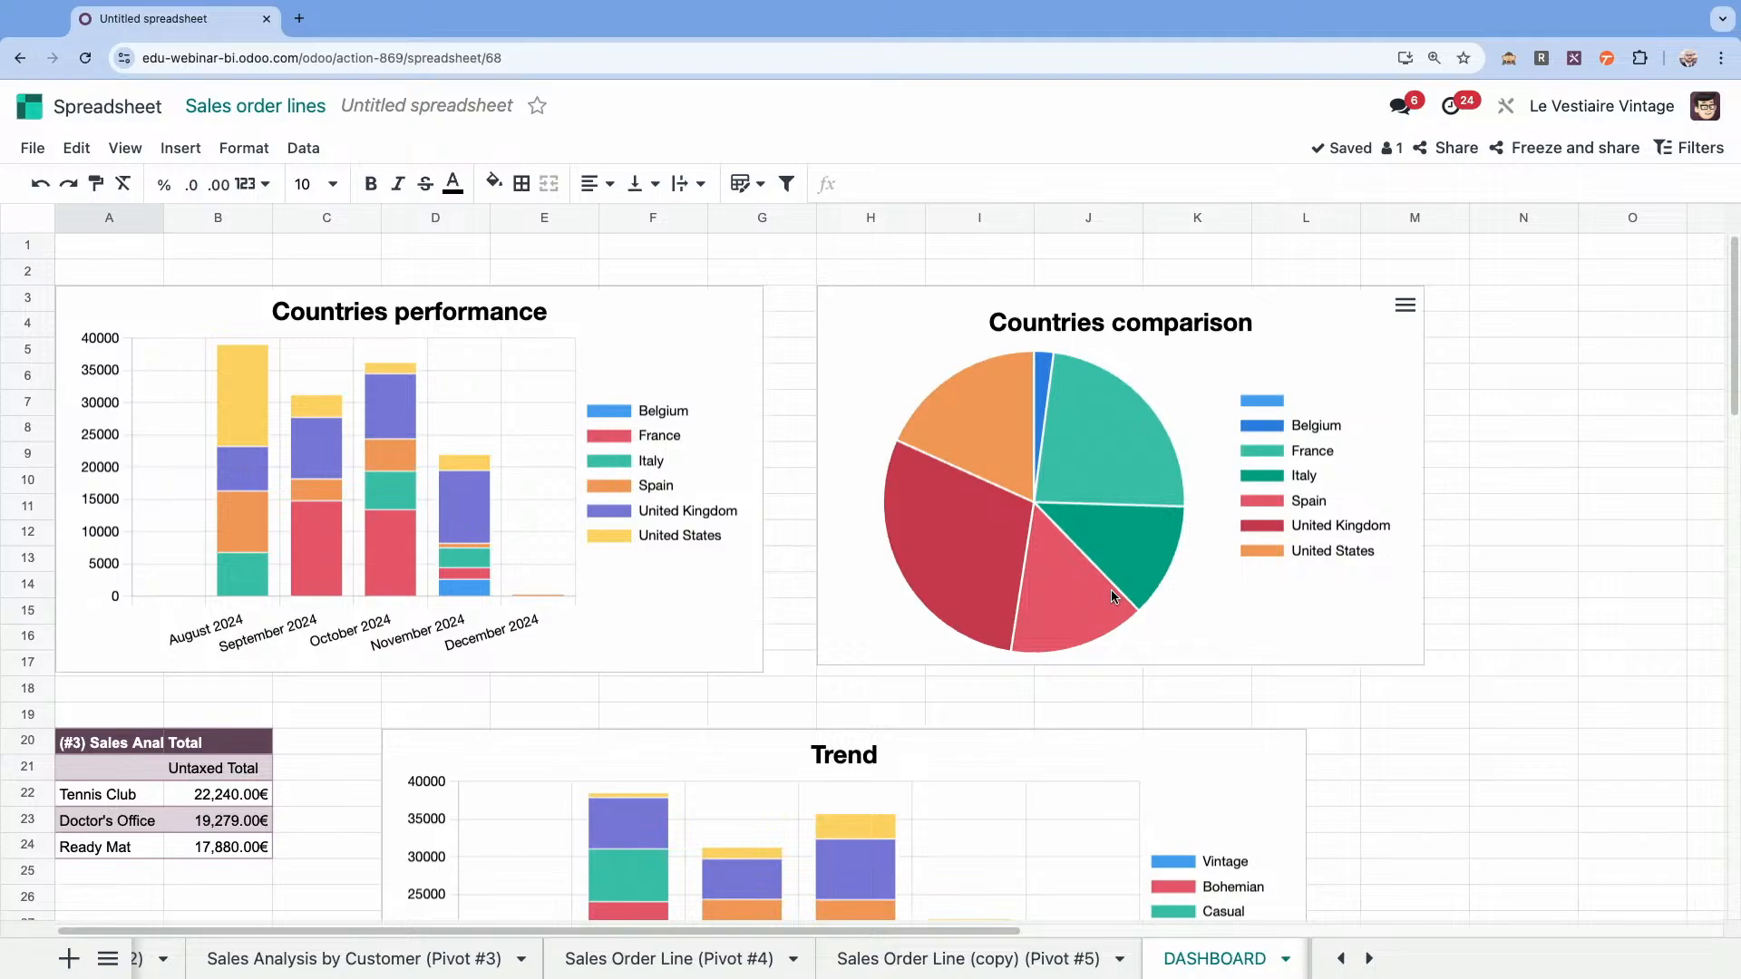
Add the spreadsheet to the dashboards under the name Reporting 2024 in the Sales section.
{"action": "left_click", "coordinate": [33, 148]}
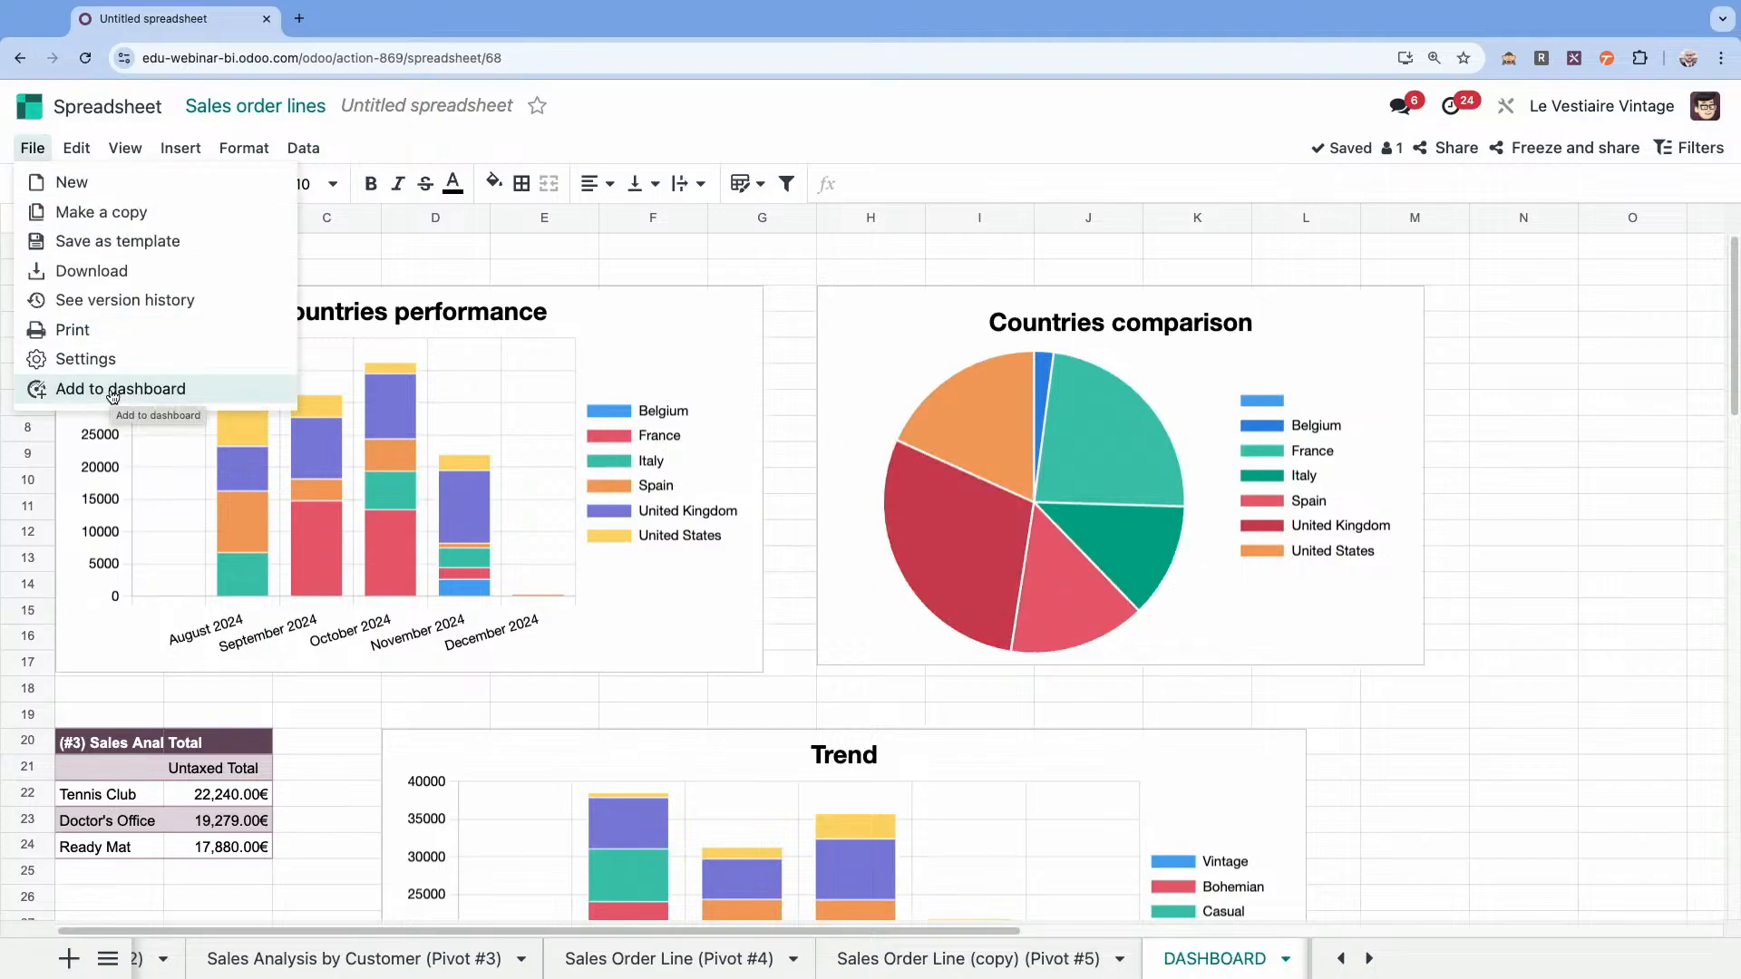
{"action": "left_click", "coordinate": [113, 390]}
{"action": "triple_click", "coordinate": [696, 550]}
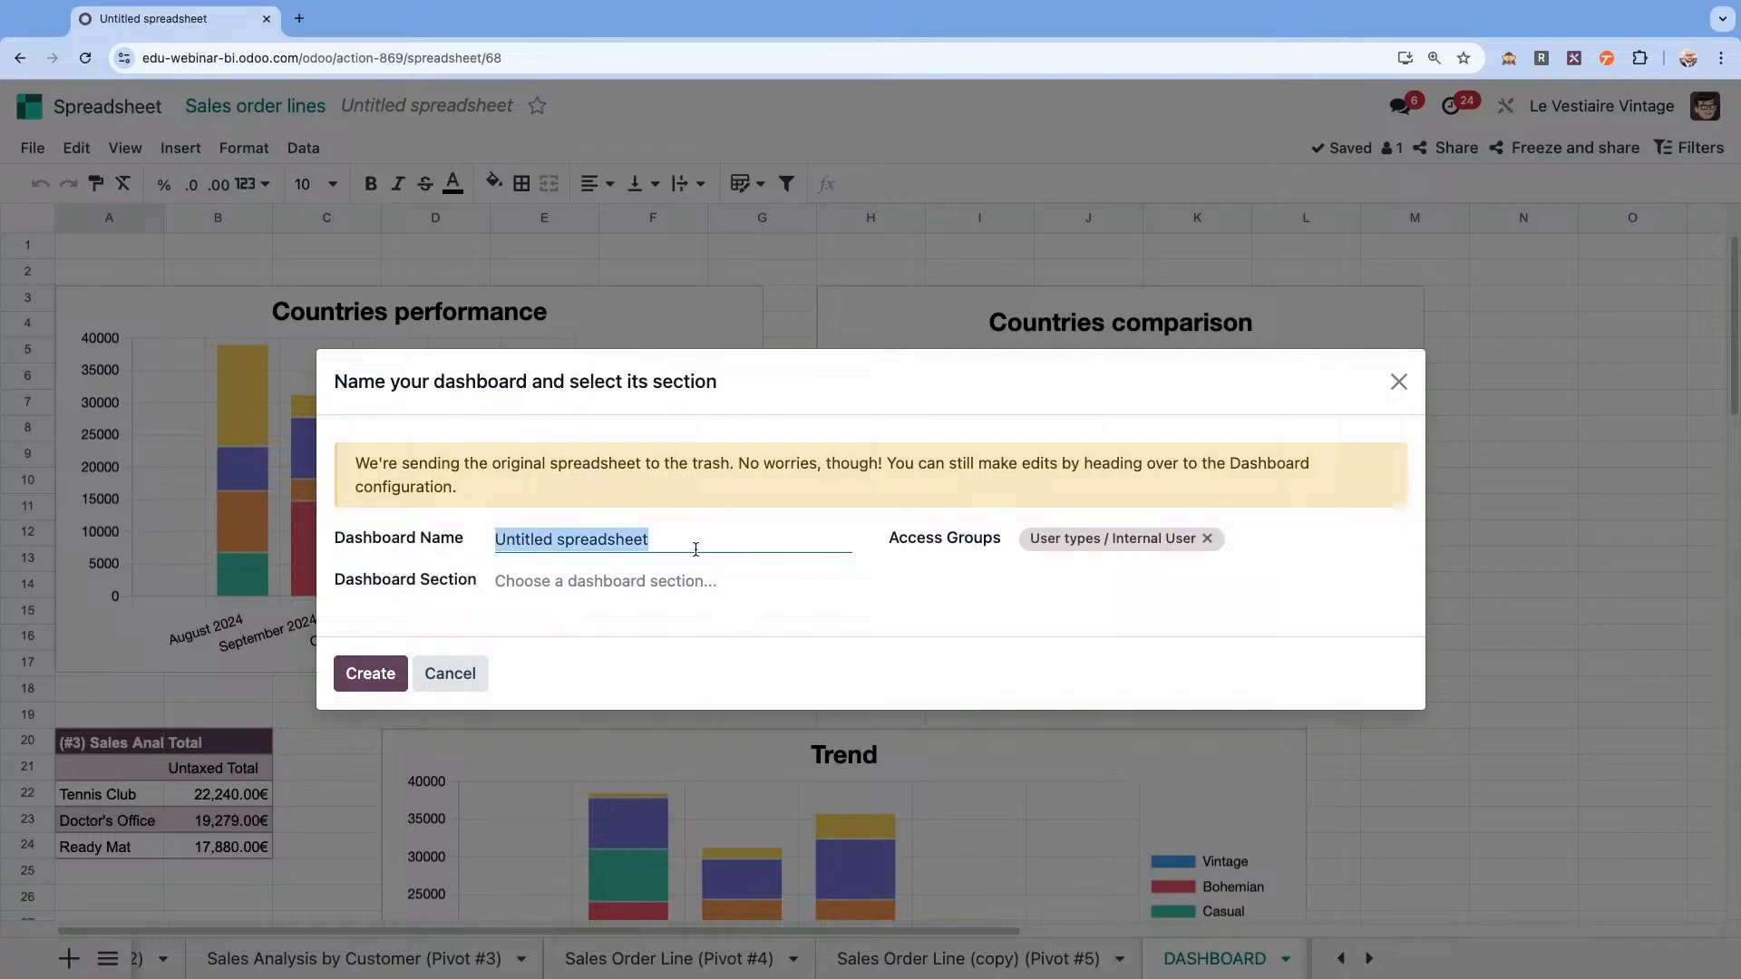
{"action": "type", "text": "Reporting 202"}
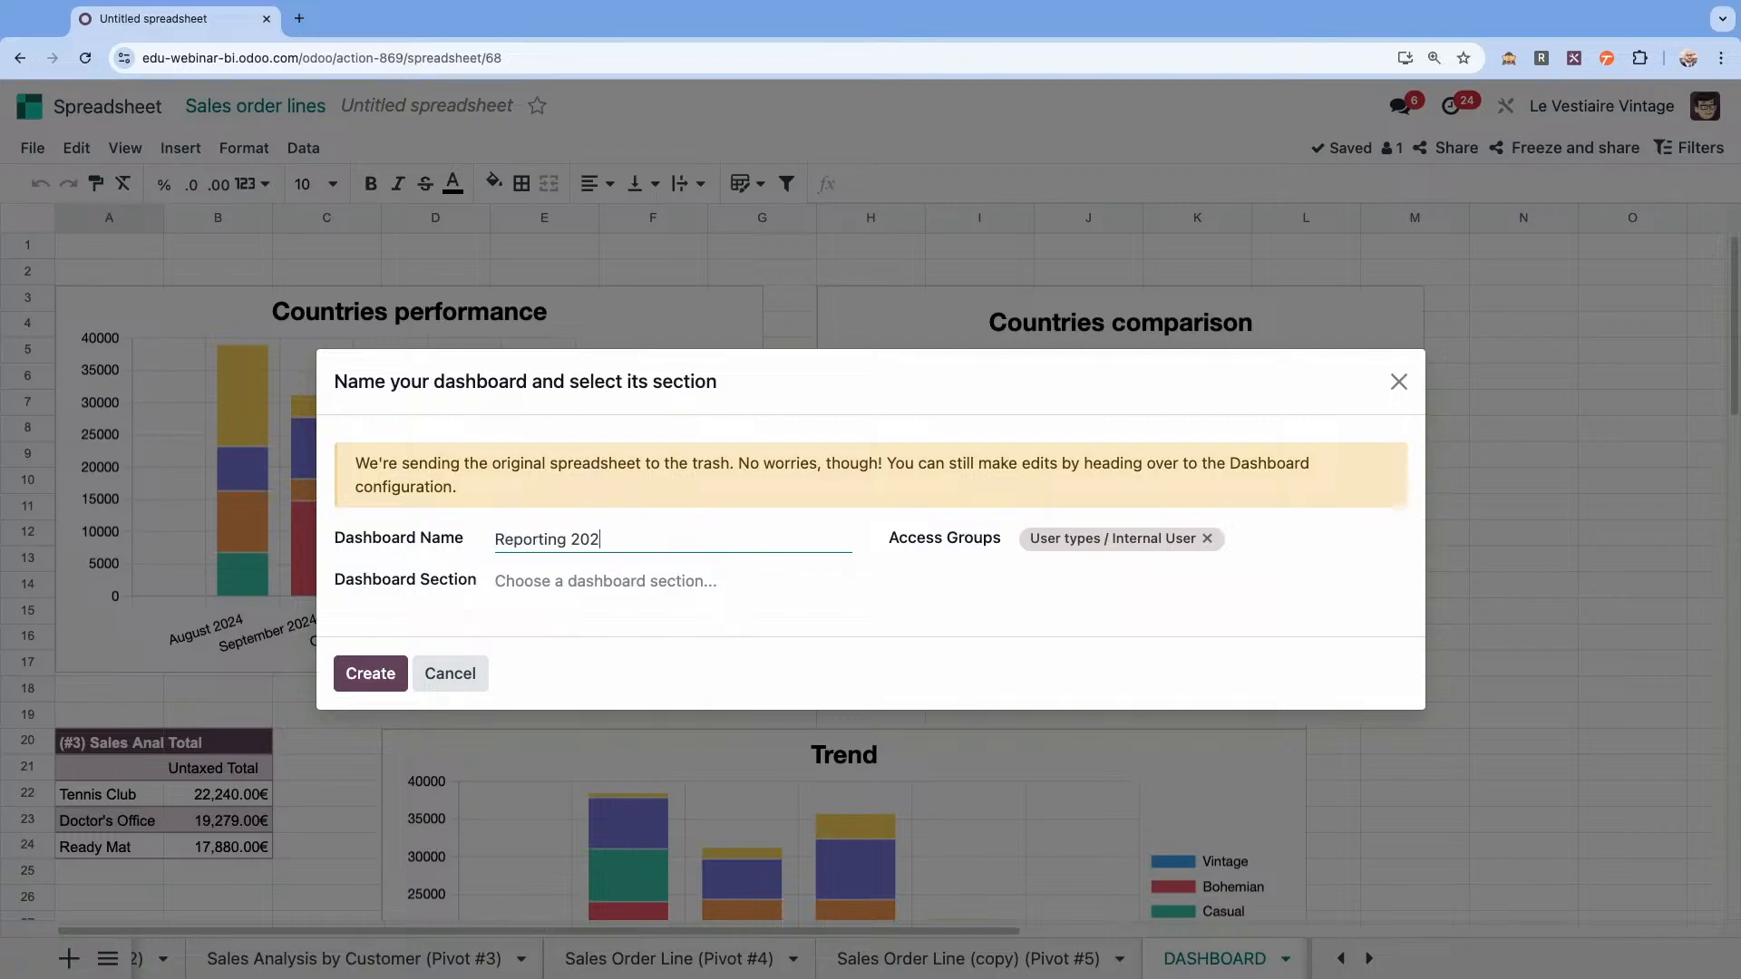
{"action": "type", "text": "4"}
{"action": "left_click", "coordinate": [617, 585]}
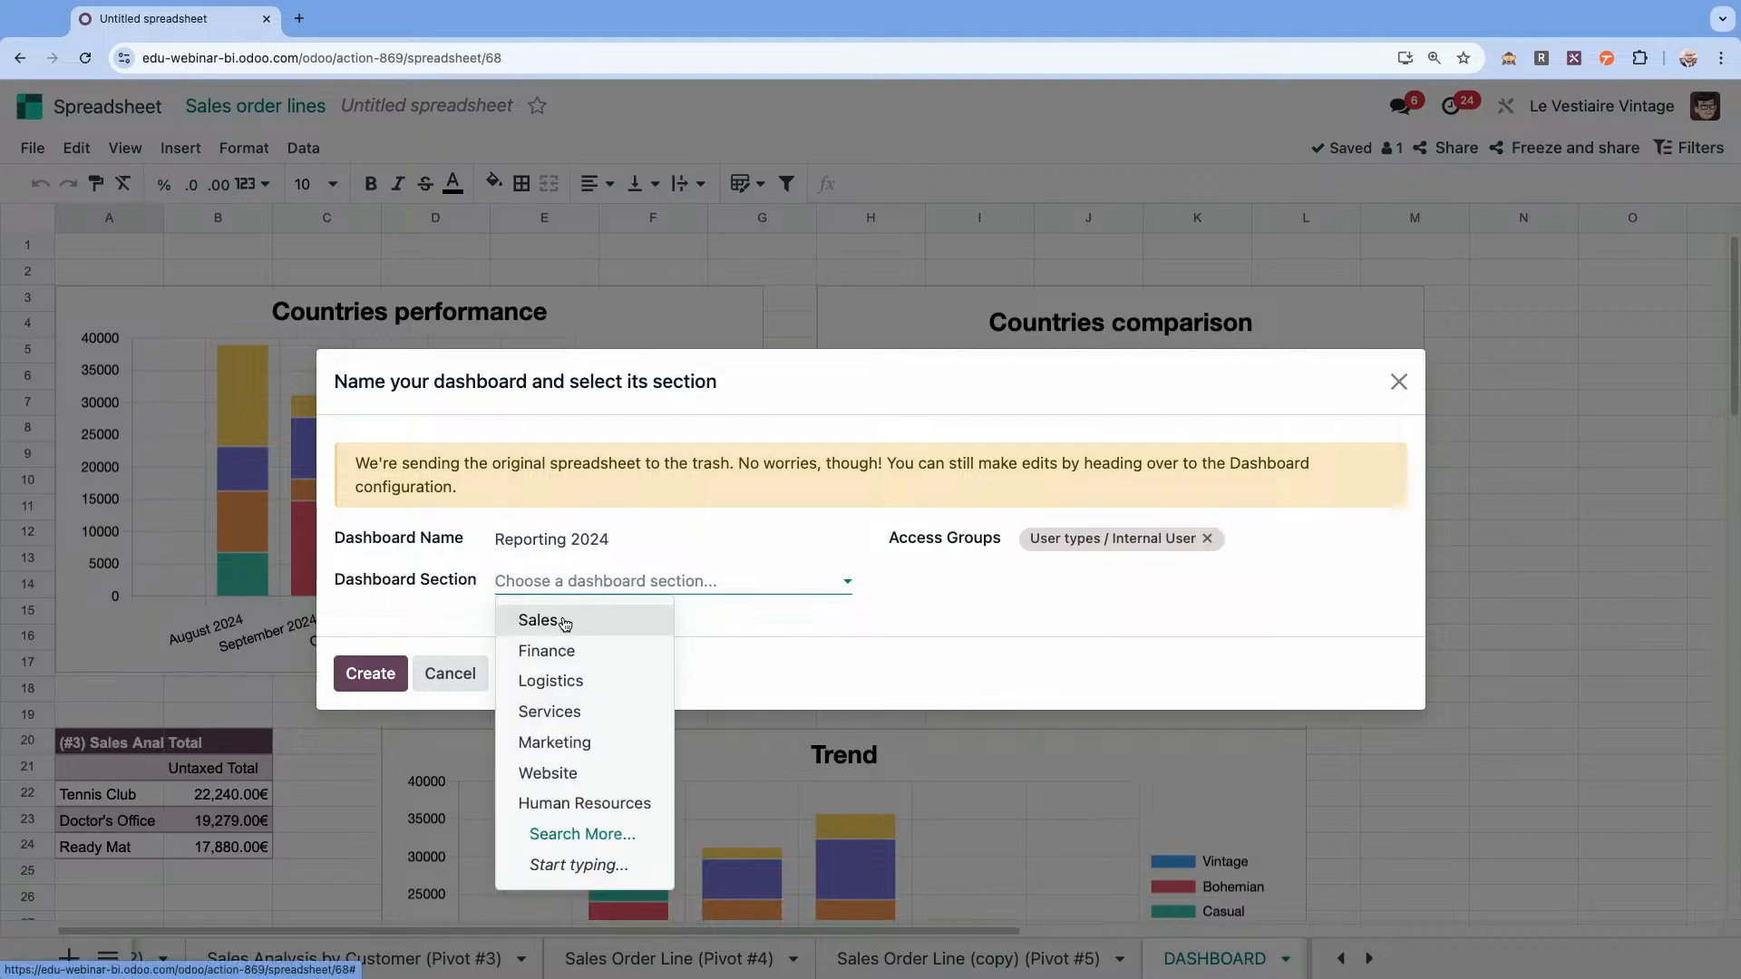
{"action": "left_click", "coordinate": [564, 624]}
{"action": "left_click", "coordinate": [372, 673]}
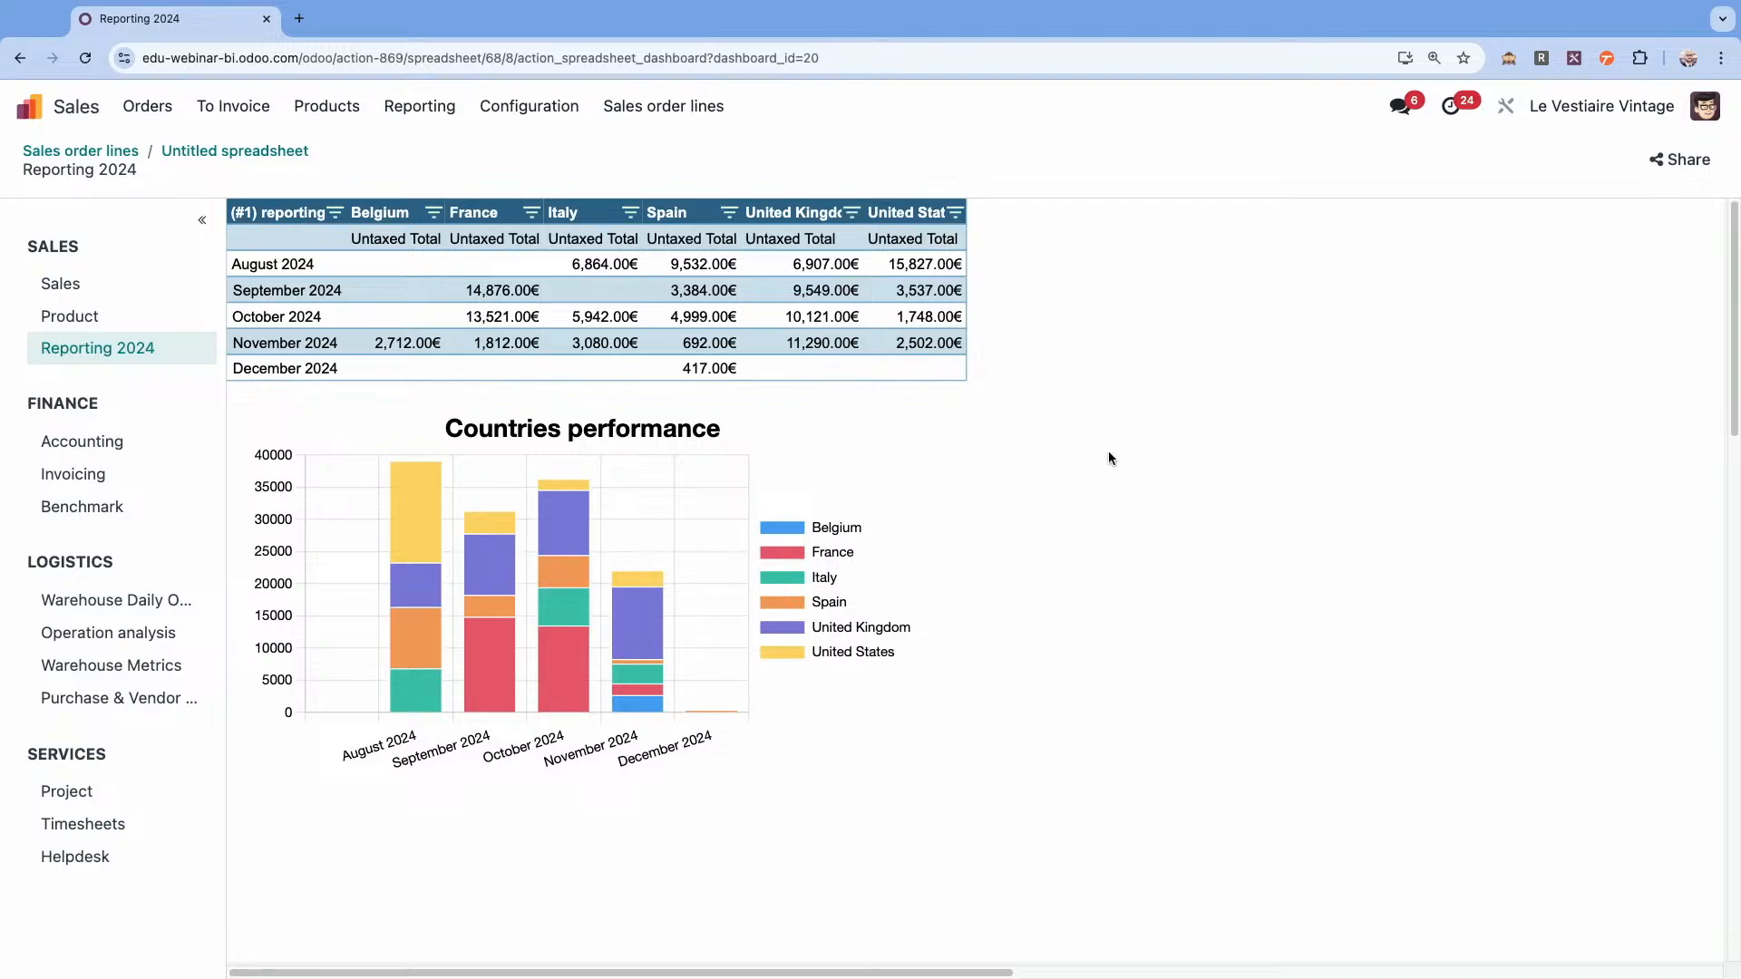
Activate debug mode and open the Reporting 2024 dashboard's spreadsheet for editing.
{"action": "scroll", "coordinate": [1108, 450], "scroll_direction": "down", "scroll_amount": 5}
{"action": "scroll", "coordinate": [1108, 450], "scroll_direction": "up", "scroll_amount": 5}
{"action": "left_click", "coordinate": [1510, 64]}
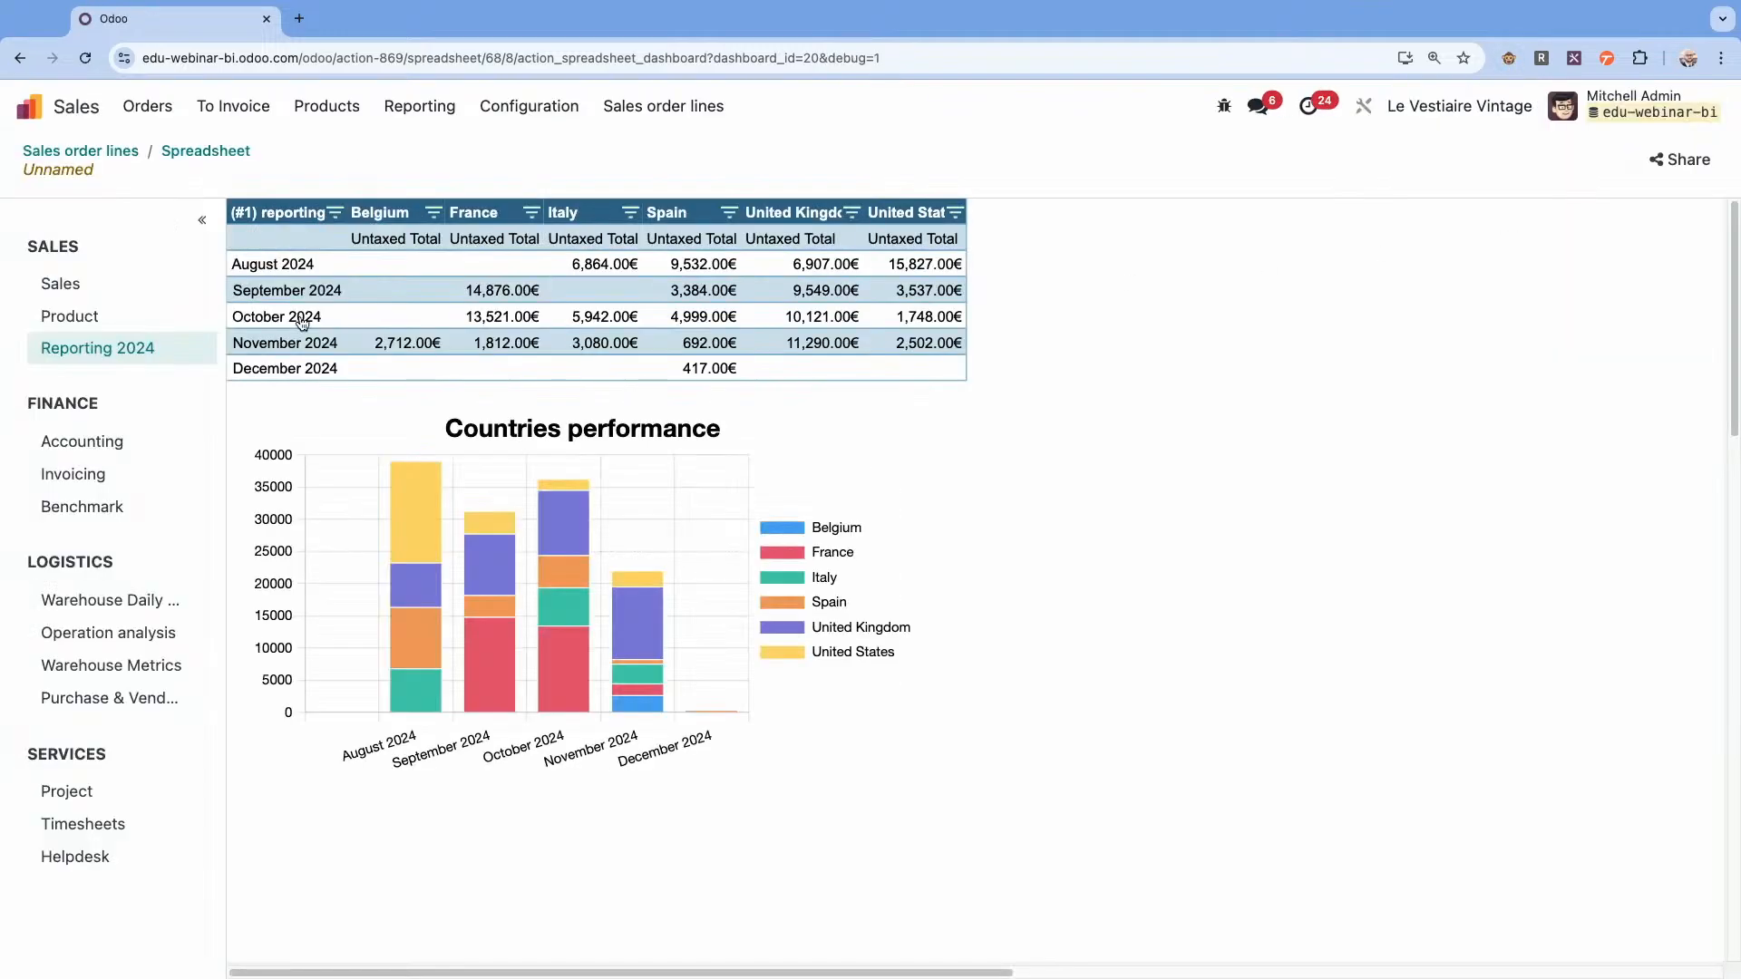
{"action": "mouse_move", "coordinate": [194, 355]}
{"action": "left_click", "coordinate": [199, 353]}
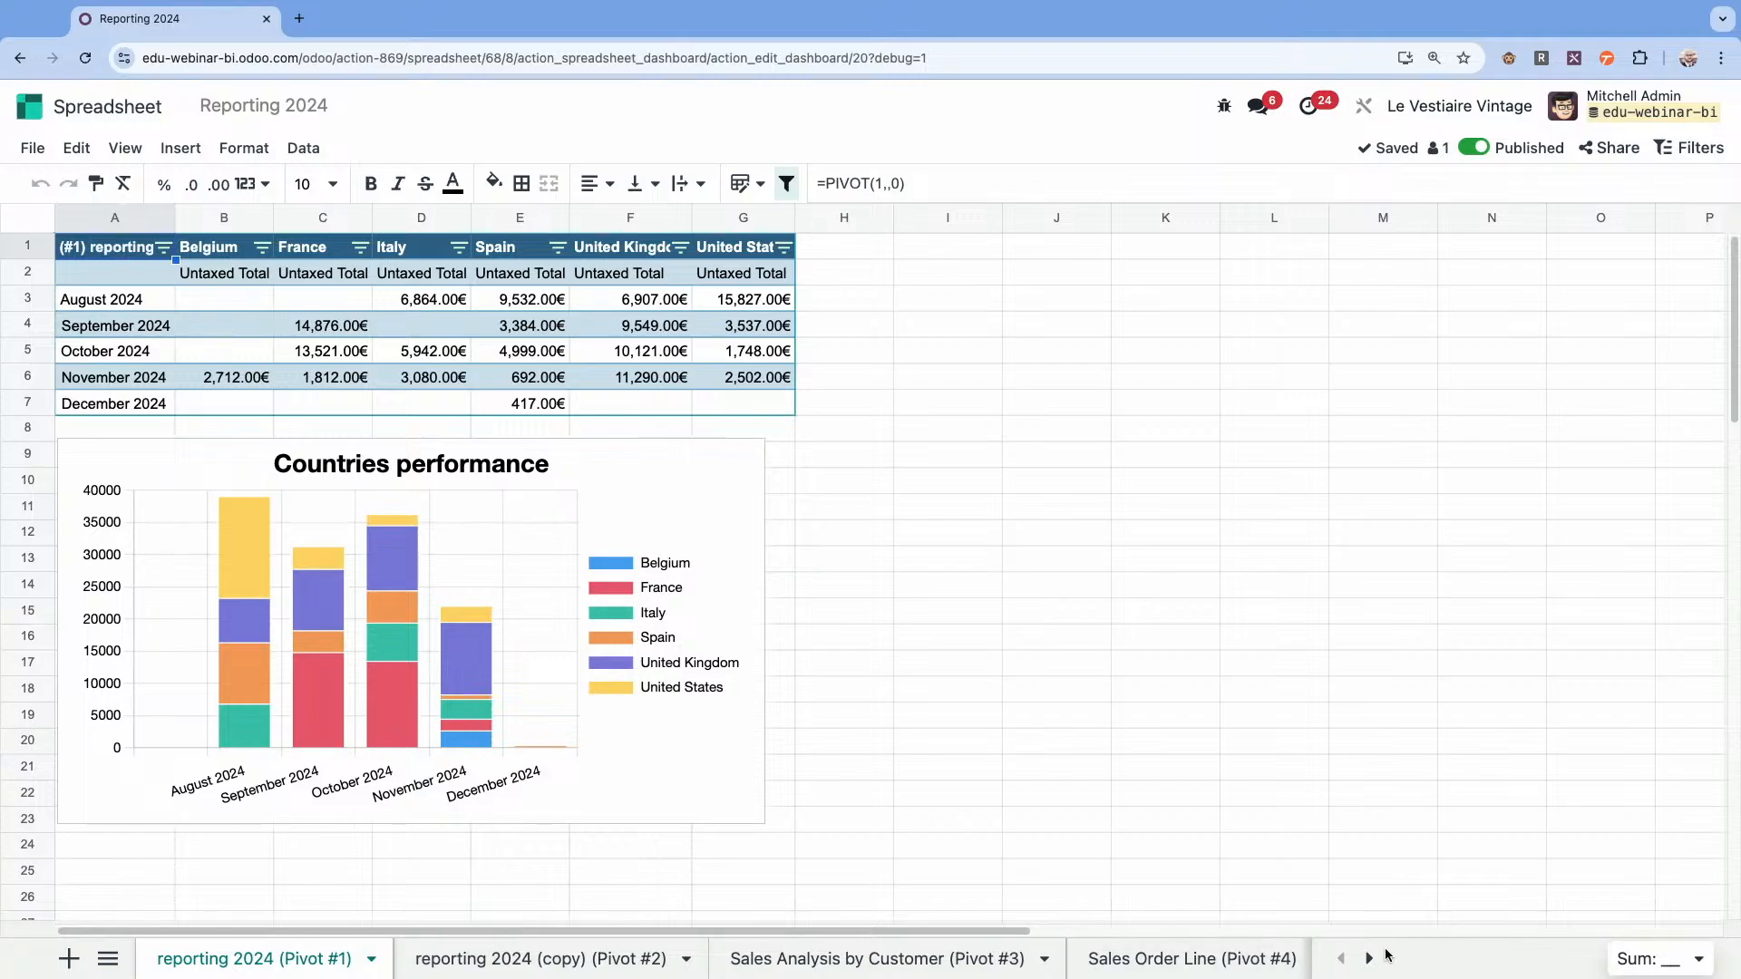
Move the DASHBOARD sheet to the first position, ahead of the reporting 2024 (Pivot #1) sheet.
{"action": "left_click", "coordinate": [1370, 959]}
{"action": "left_click", "coordinate": [1369, 958]}
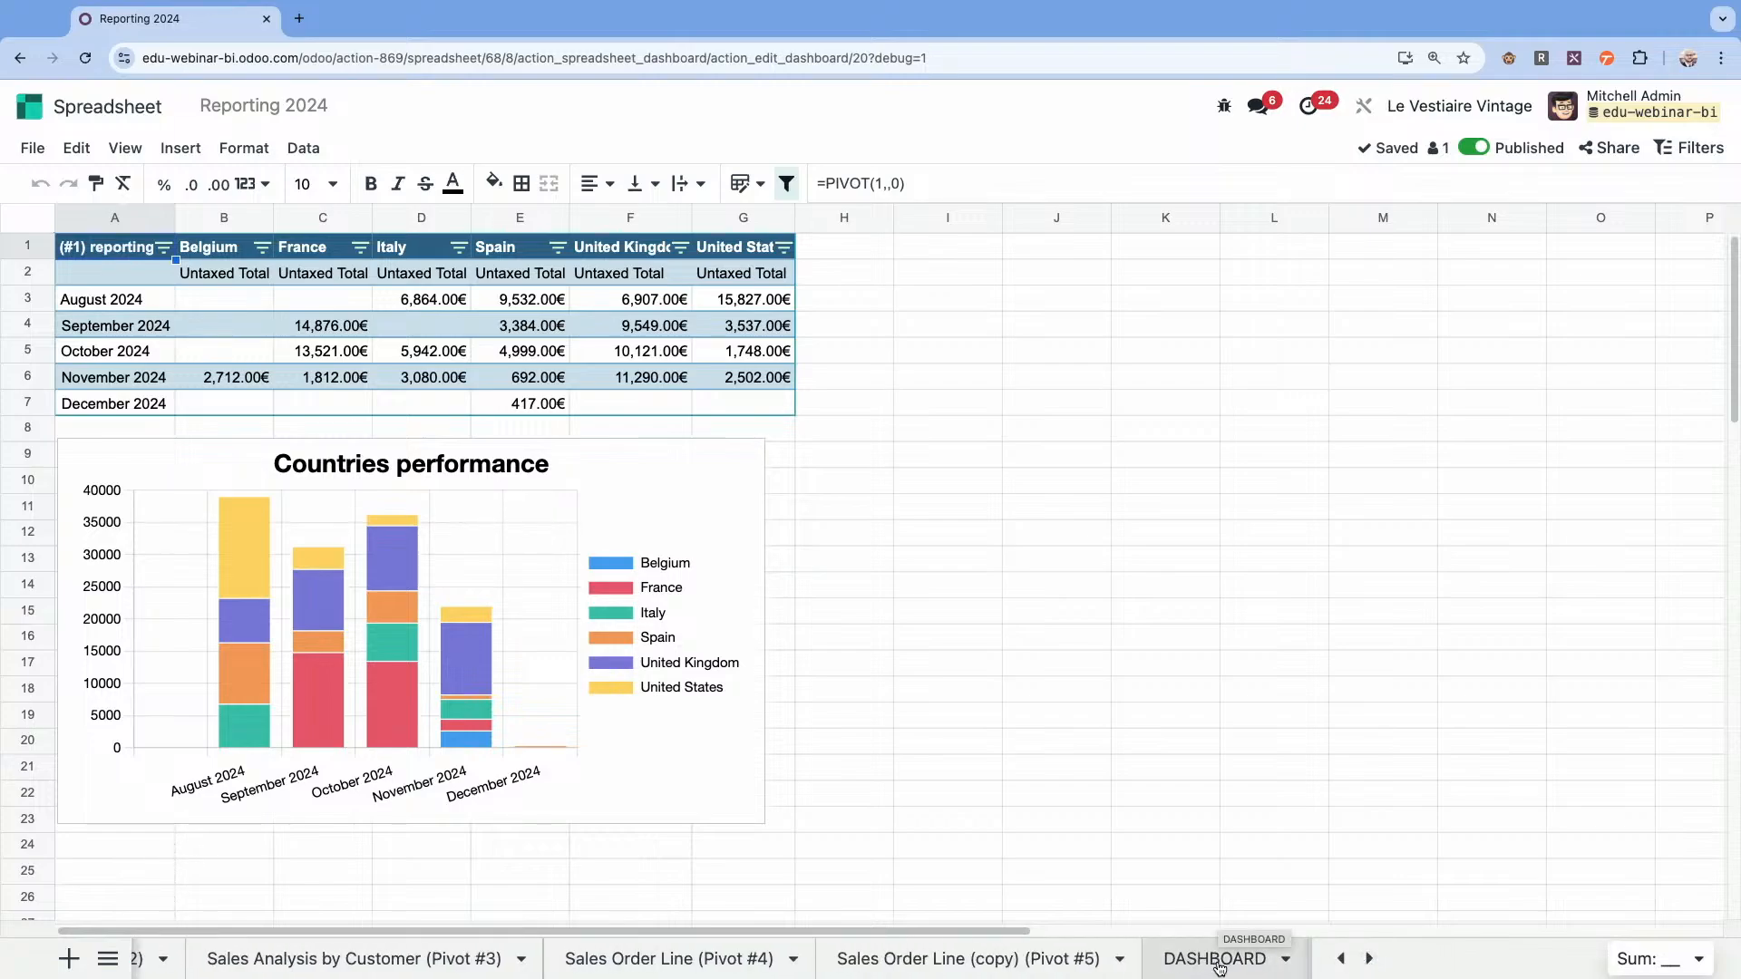
{"action": "left_click_drag", "start_coordinate": [1219, 968], "coordinate": [86, 958]}
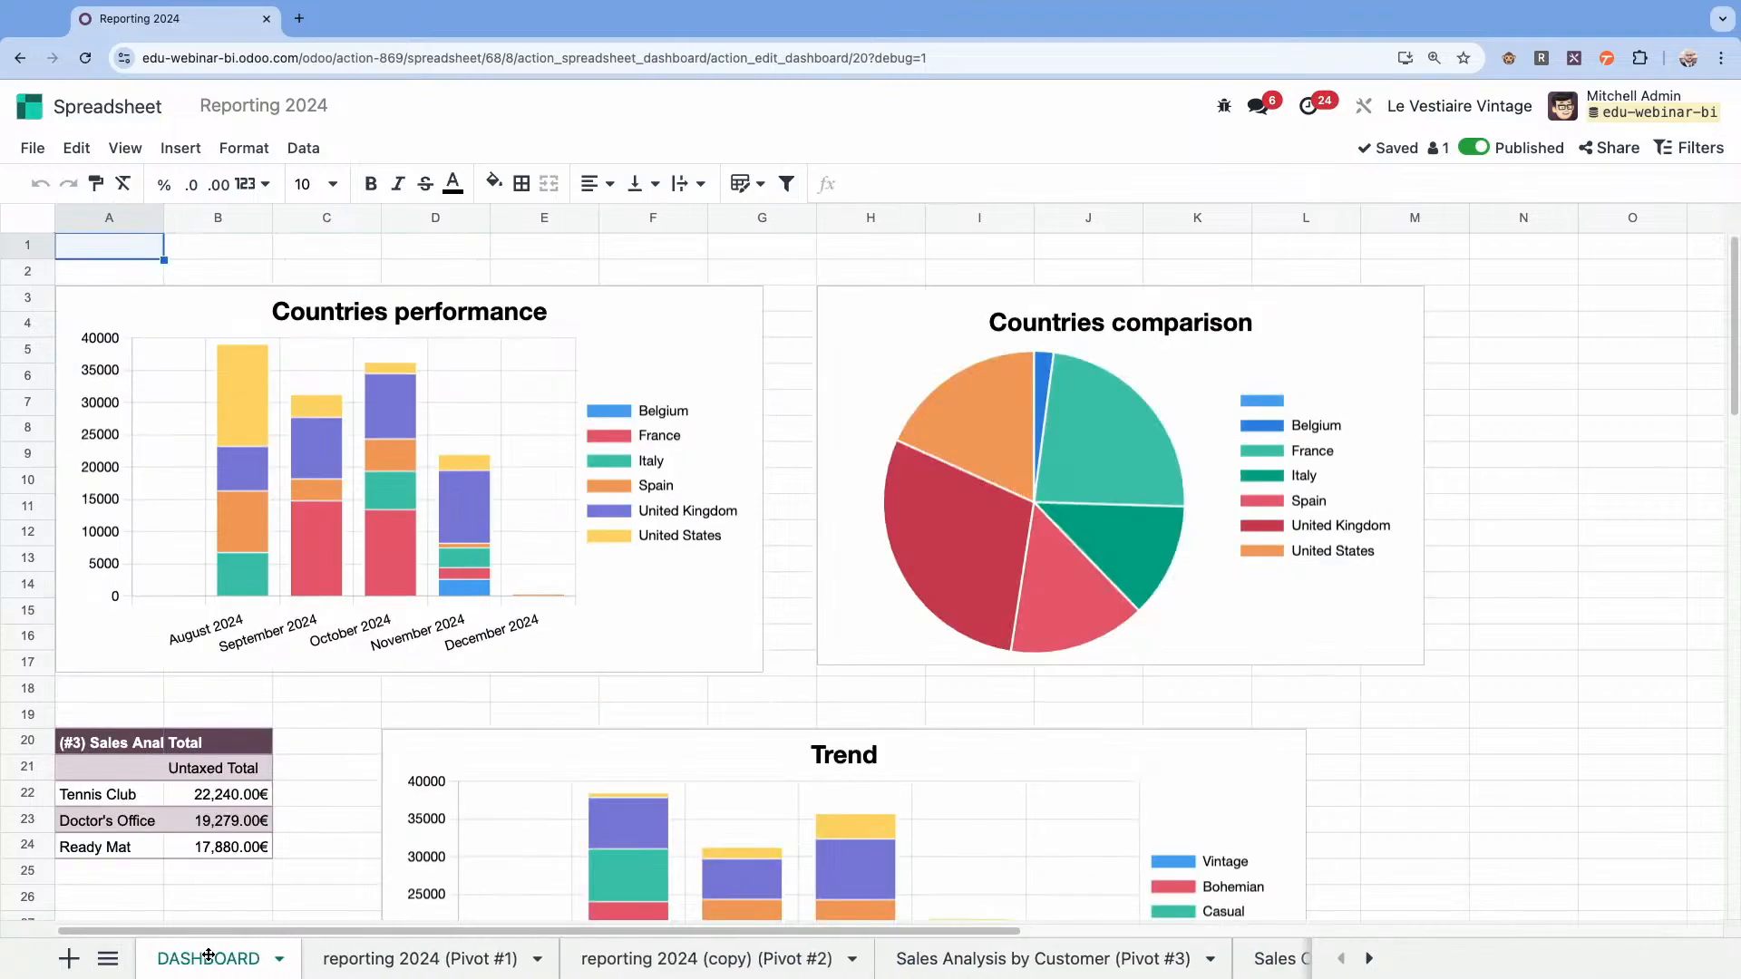
{"action": "left_click", "coordinate": [32, 148]}
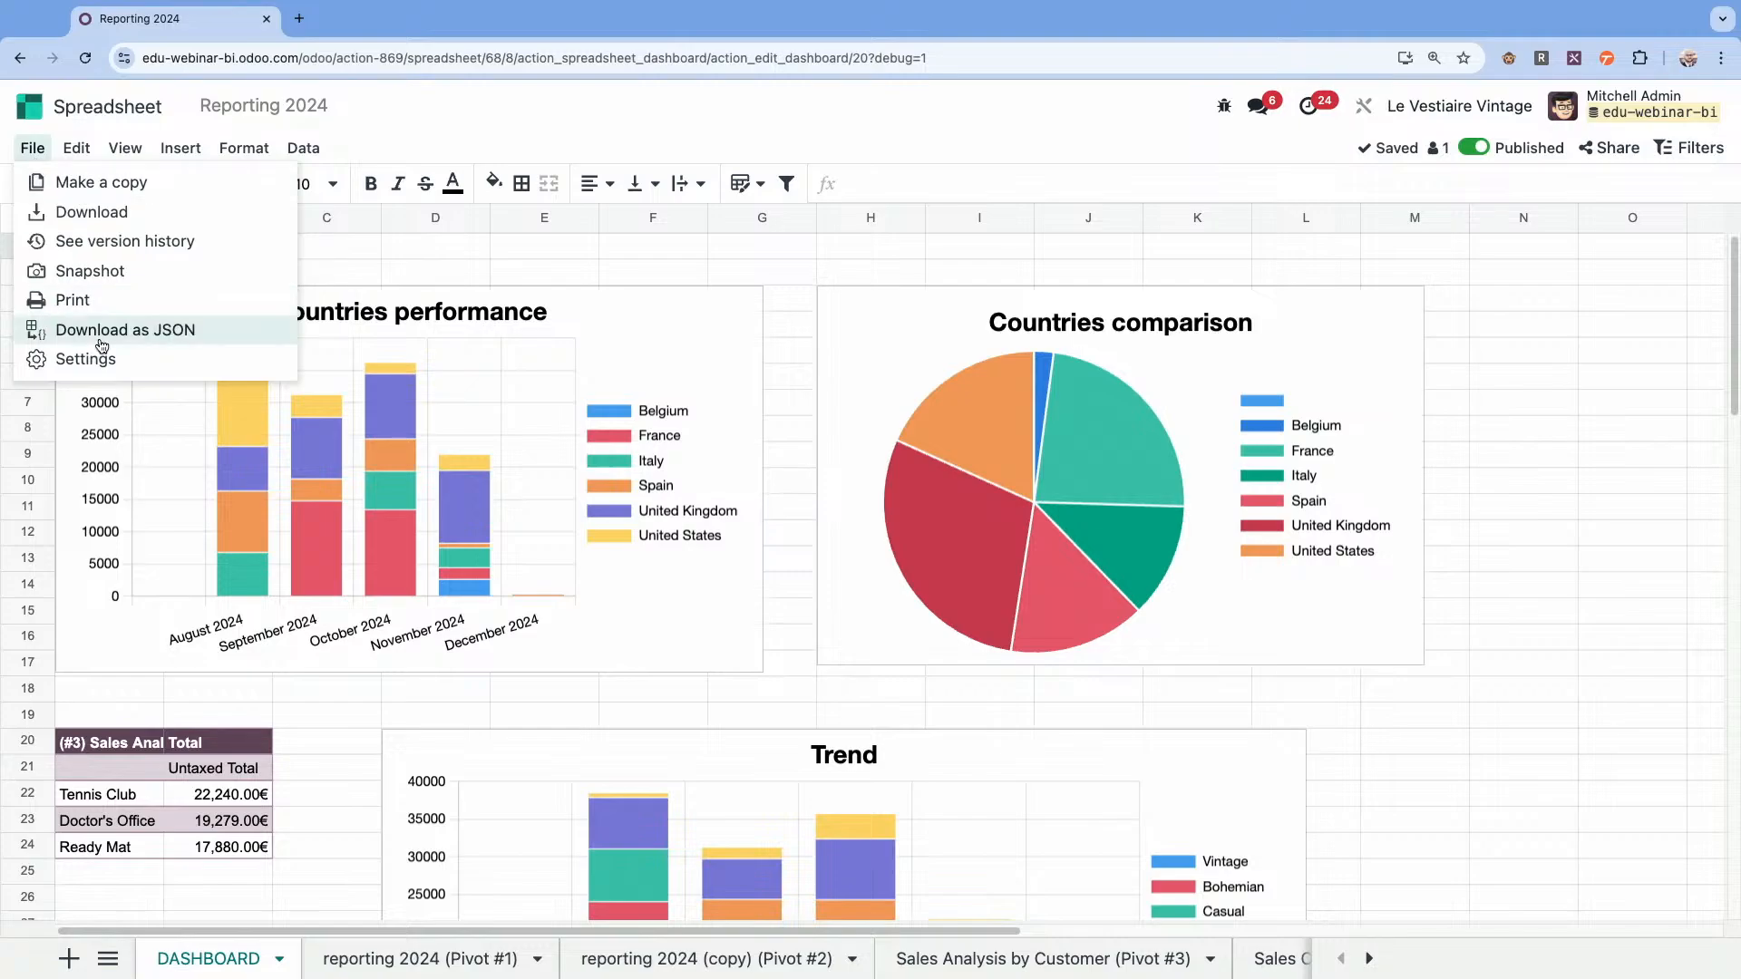
{"action": "left_click", "coordinate": [505, 265]}
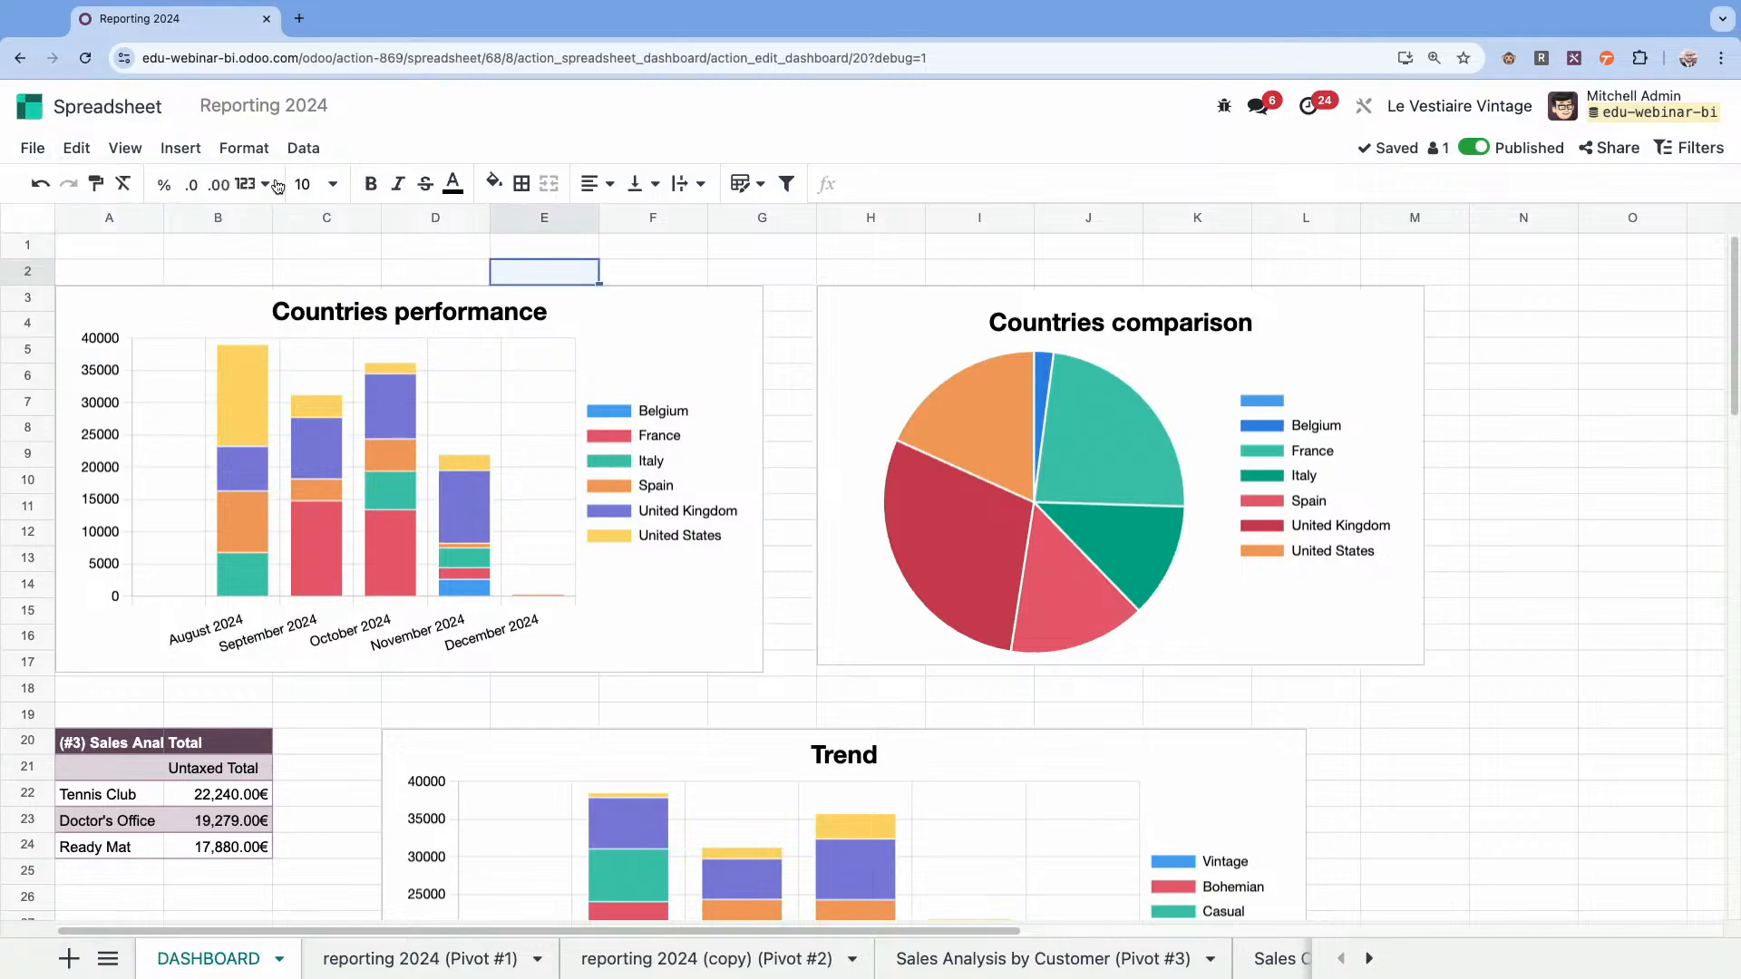
Open the Reporting 2024 dashboard in the Dashboards app and review its layout from the country charts down to the weekly combo chart.
{"action": "left_click", "coordinate": [30, 106]}
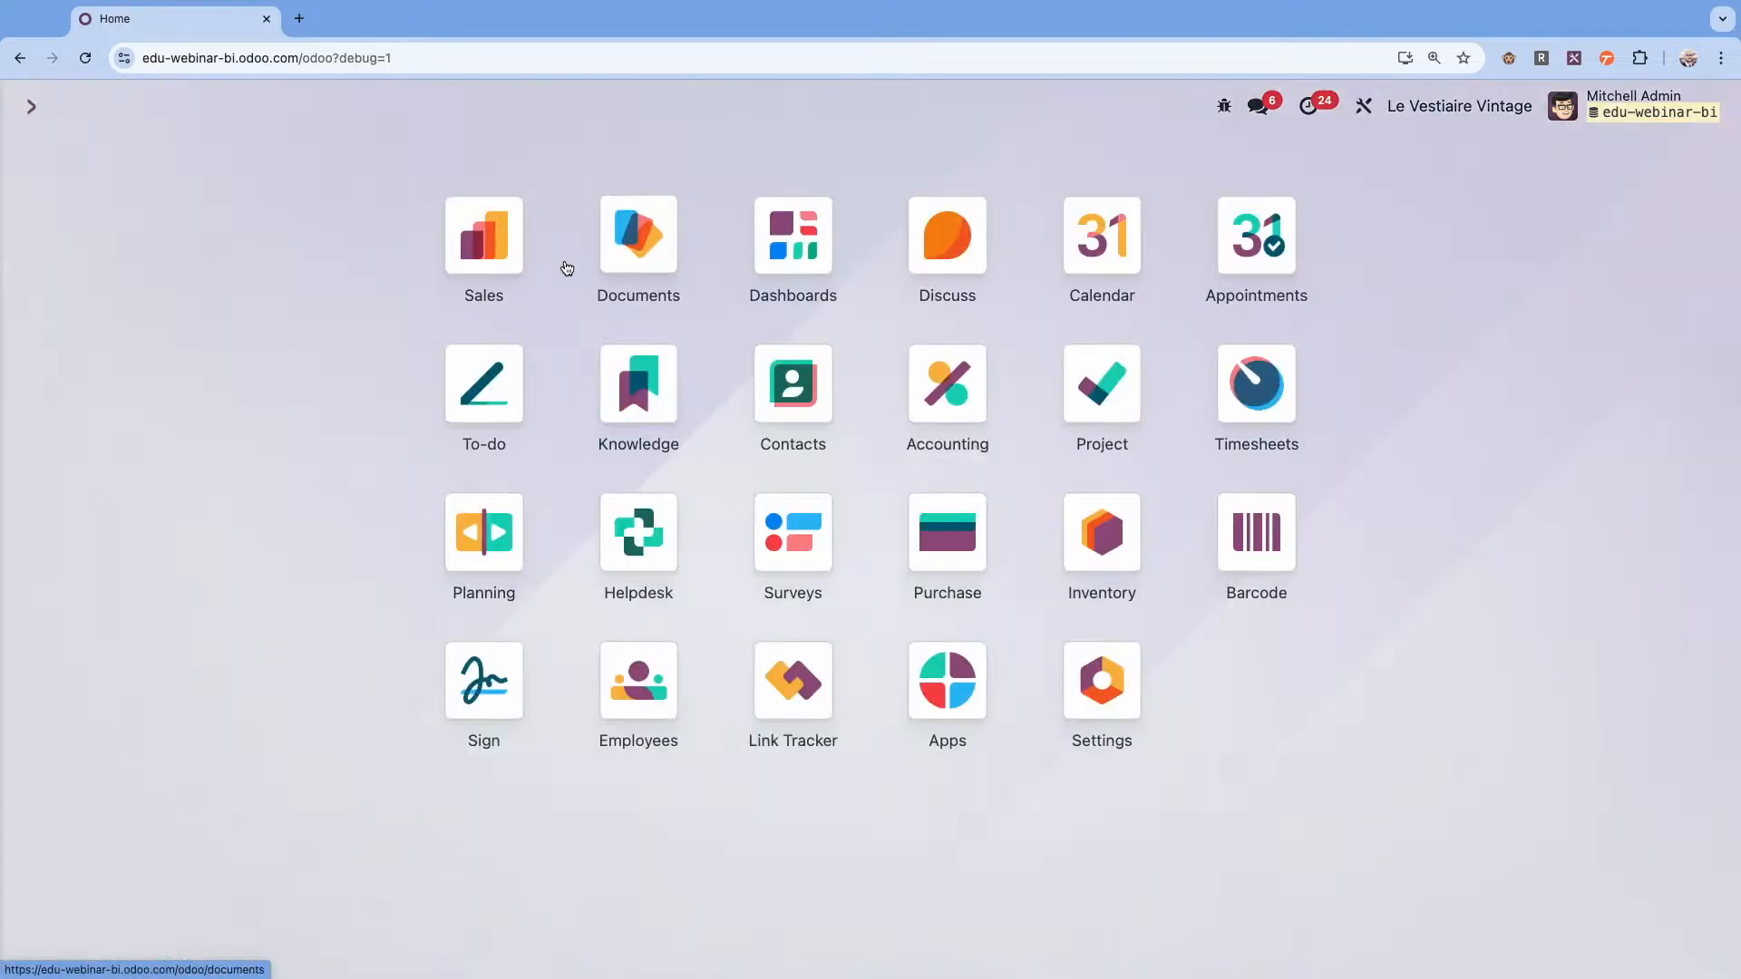
{"action": "left_click", "coordinate": [807, 228]}
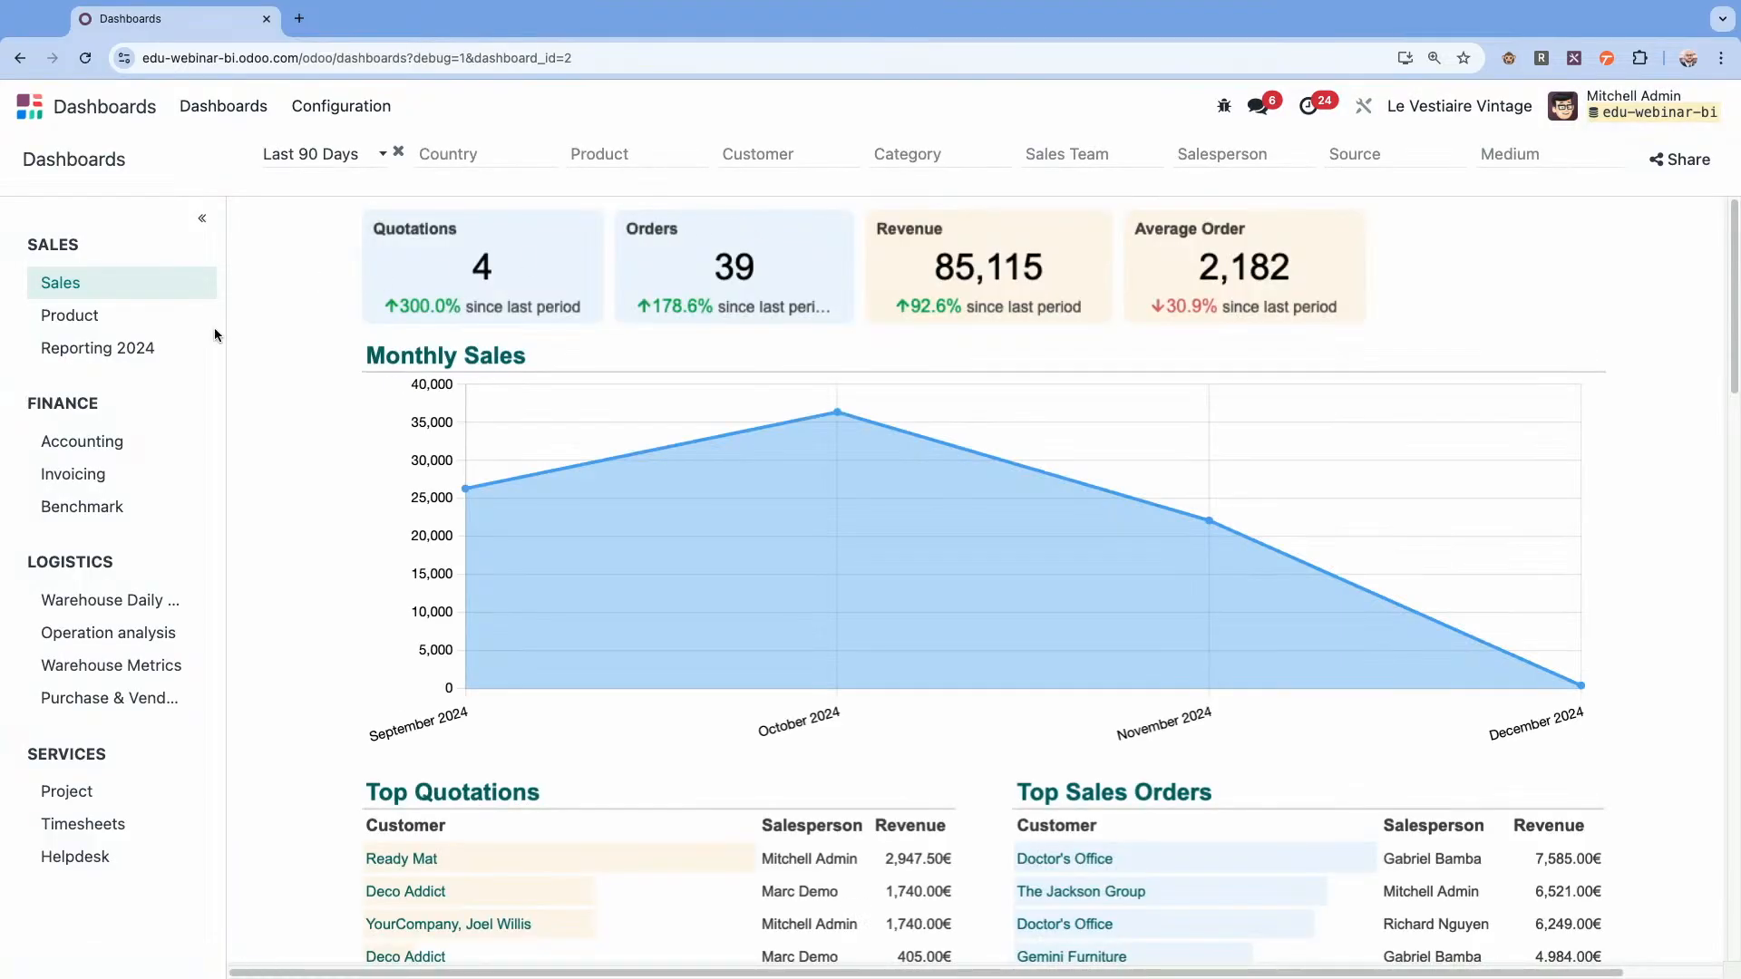
{"action": "left_click", "coordinate": [116, 361]}
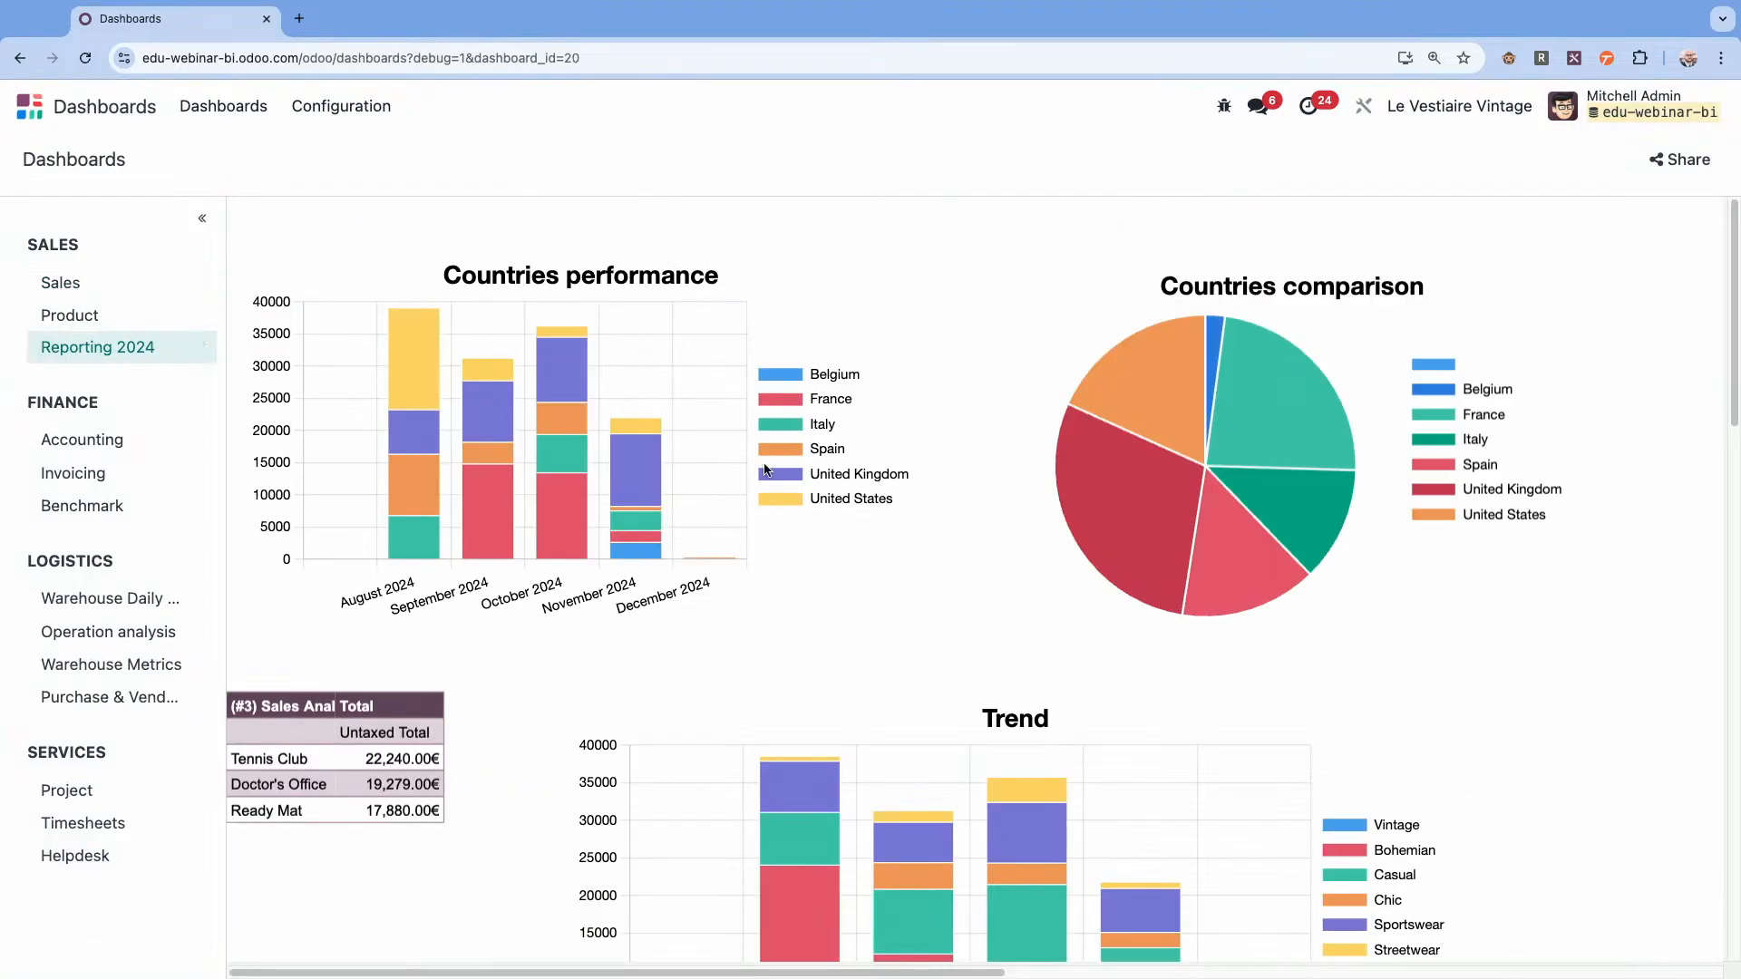
{"action": "scroll", "coordinate": [767, 477], "scroll_direction": "down", "scroll_amount": 3}
{"action": "scroll", "coordinate": [768, 481], "scroll_direction": "down", "scroll_amount": 8}
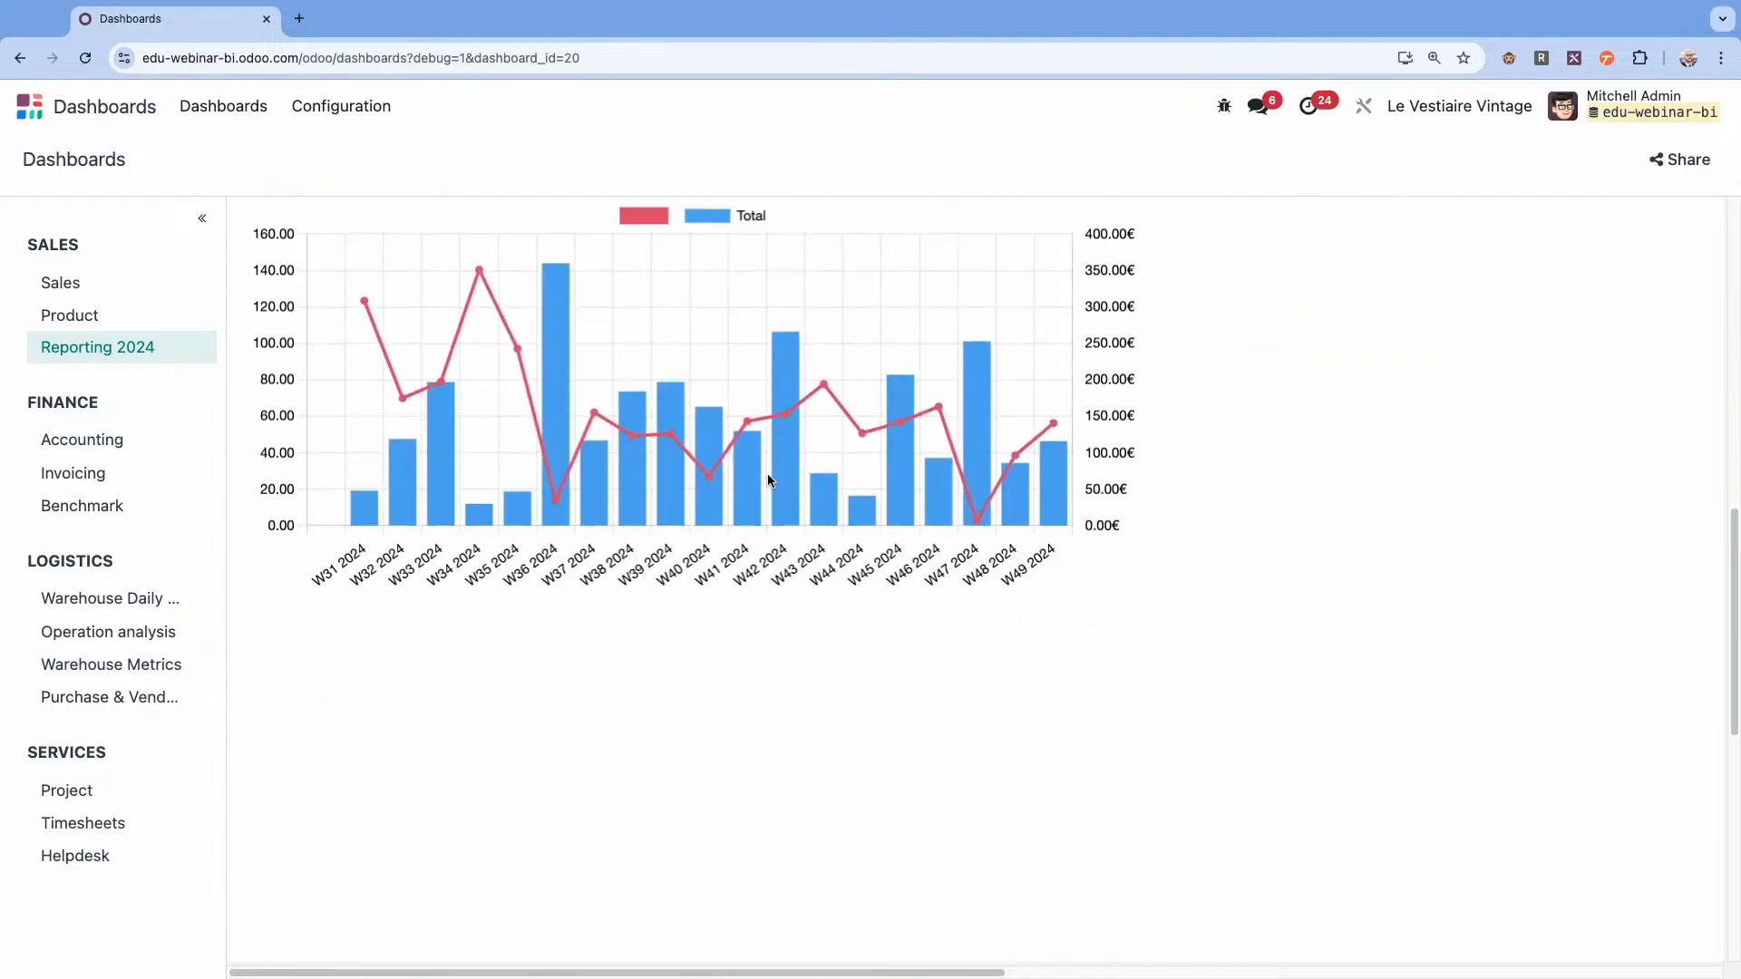
{"action": "scroll", "coordinate": [767, 481], "scroll_direction": "up", "scroll_amount": 10}
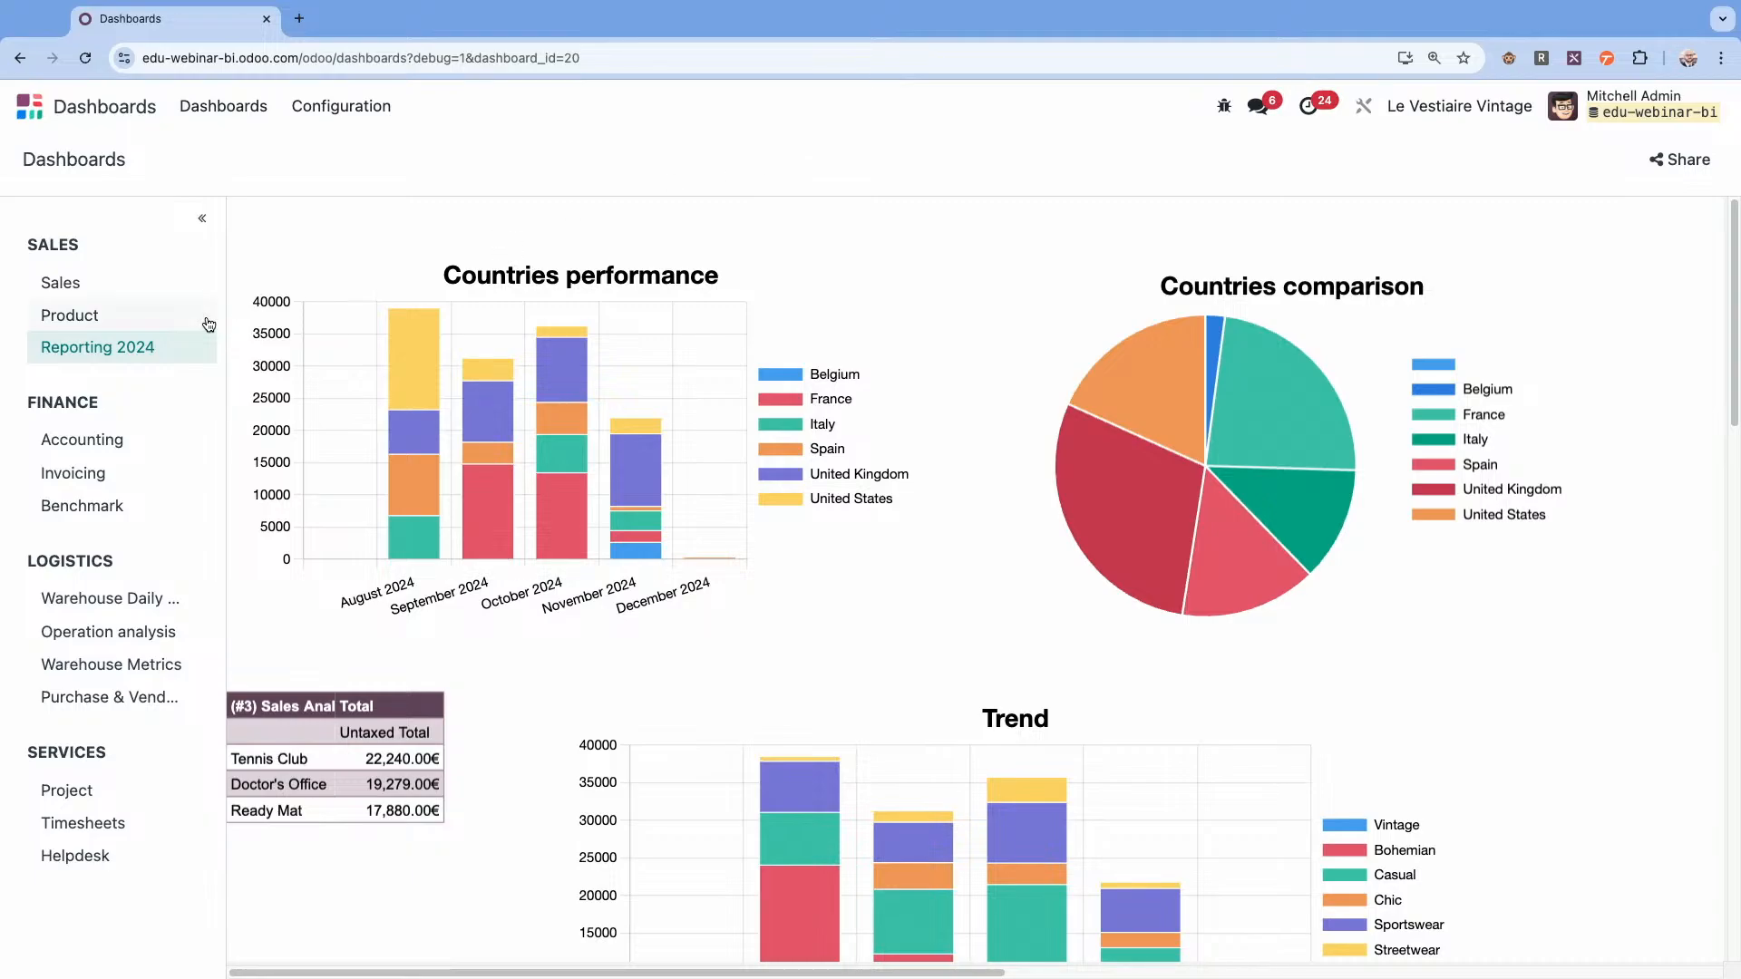
Open the Reporting 2024 dashboard for editing and add a date filter labelled Date, matching reporting 2024 (copy) (Pivot #2) to Order Date.
{"action": "left_click", "coordinate": [198, 350]}
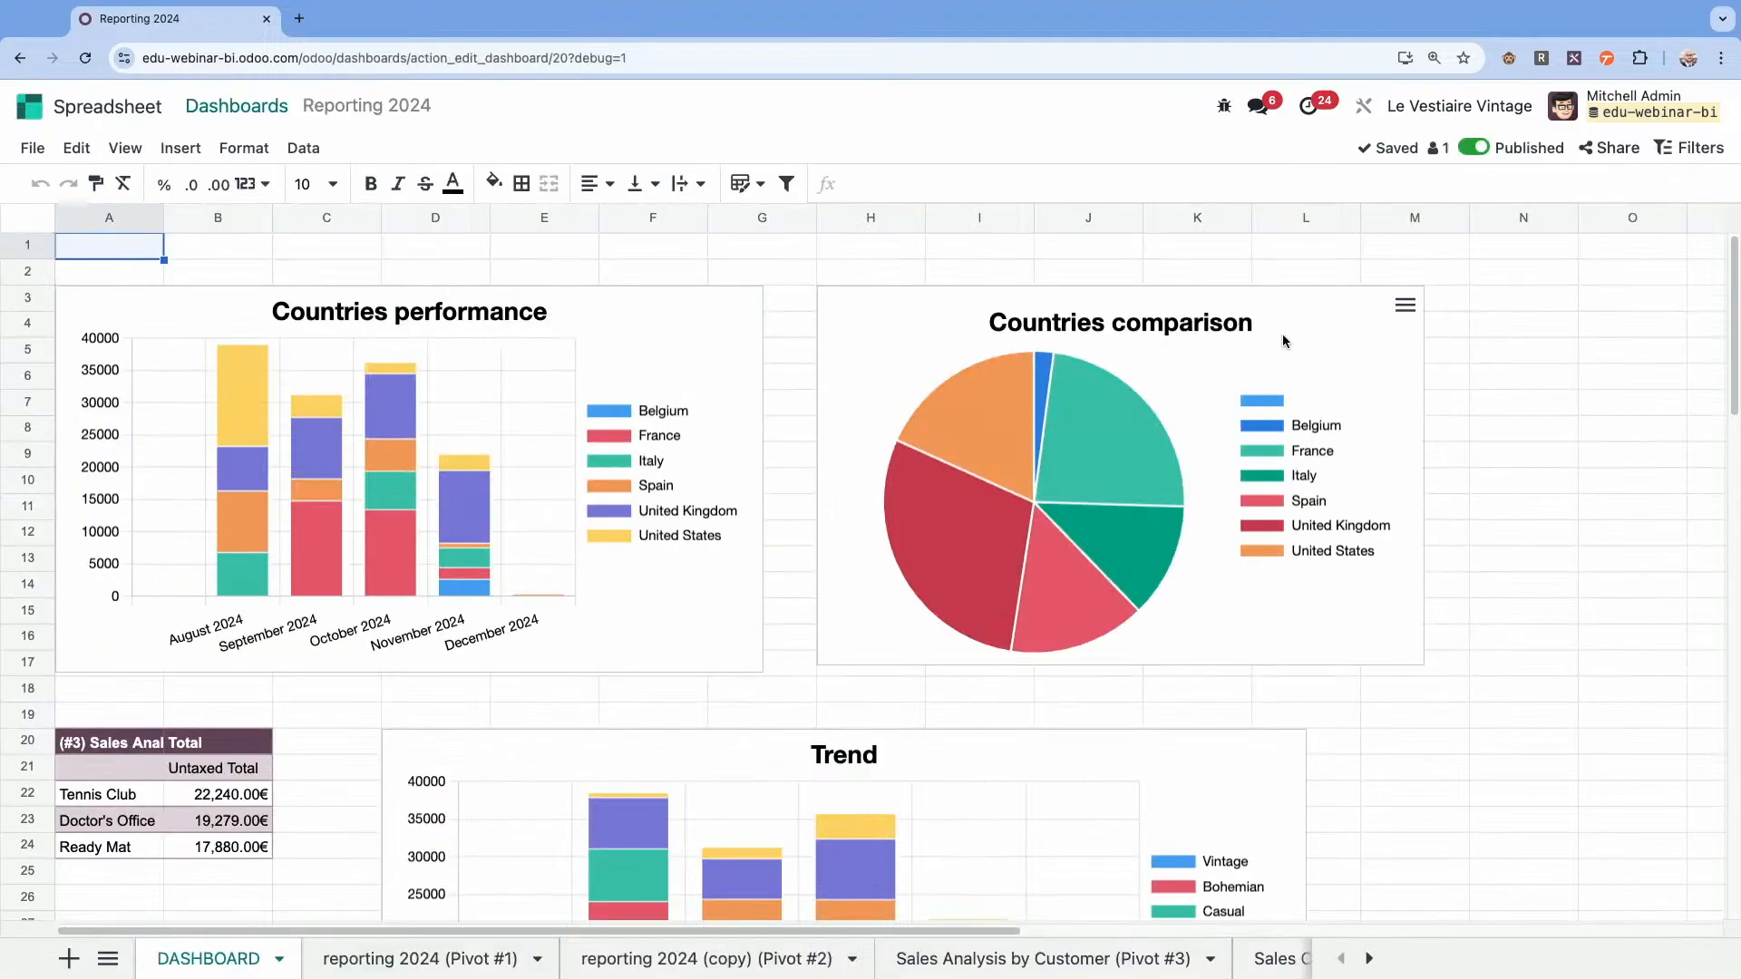
{"action": "left_click", "coordinate": [1688, 148]}
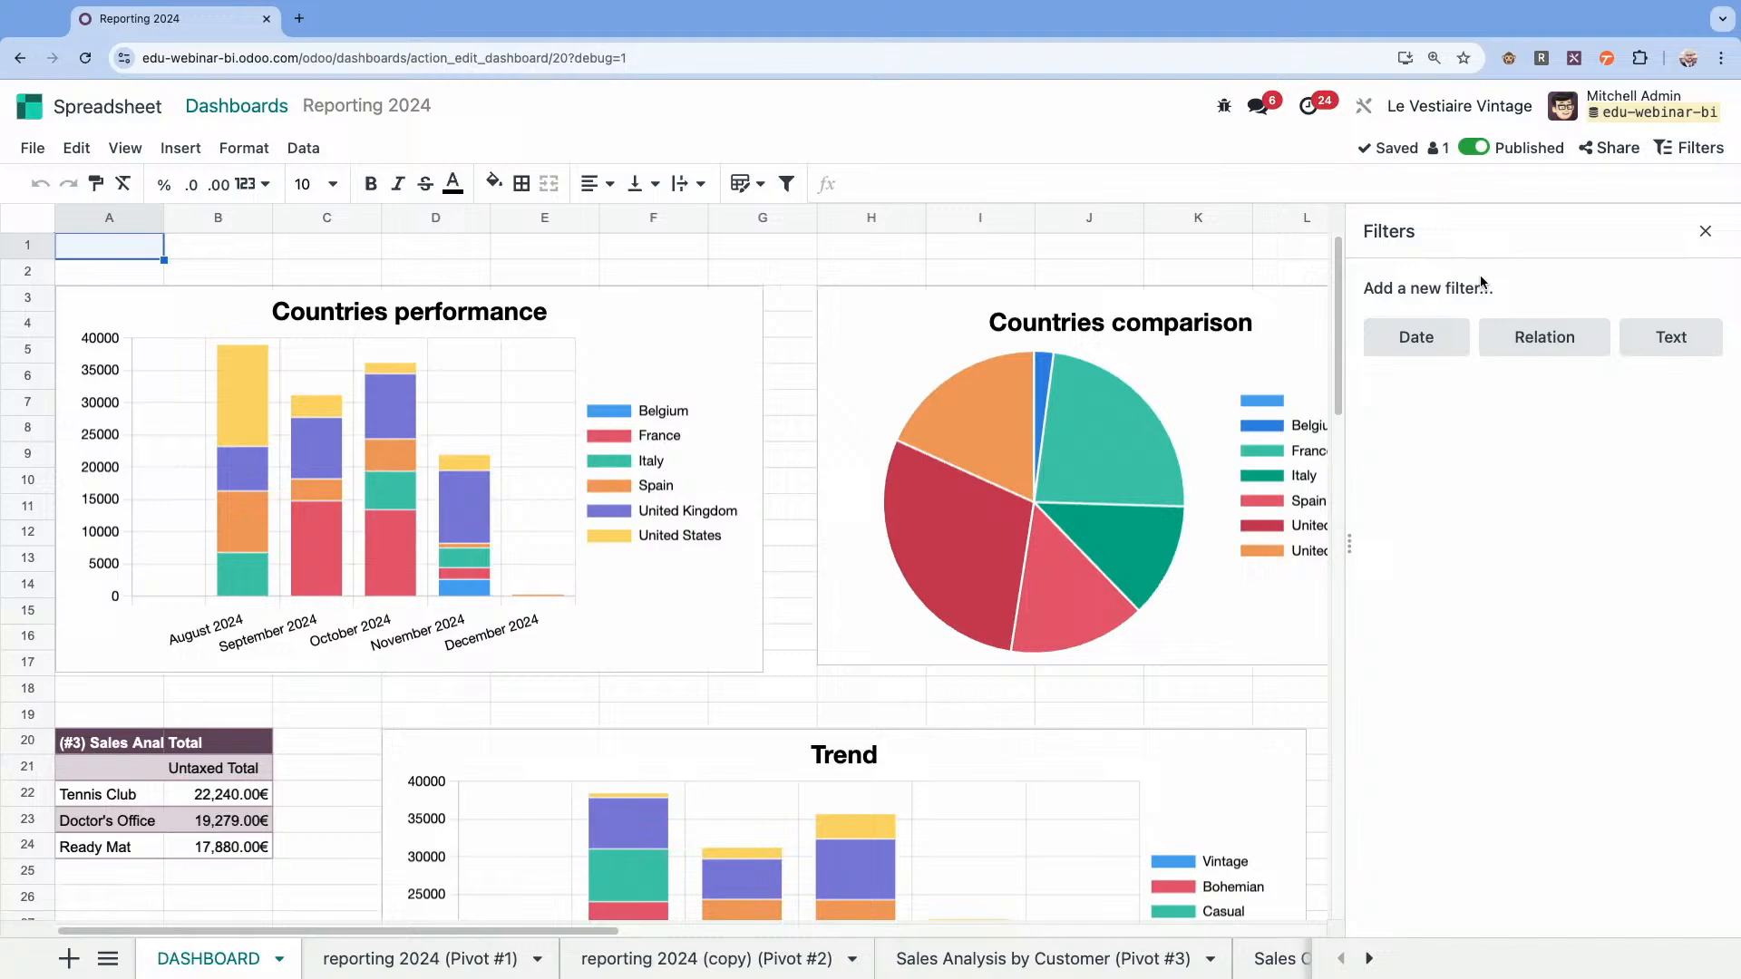
{"action": "left_click", "coordinate": [1415, 349]}
{"action": "type", "text": "Date"}
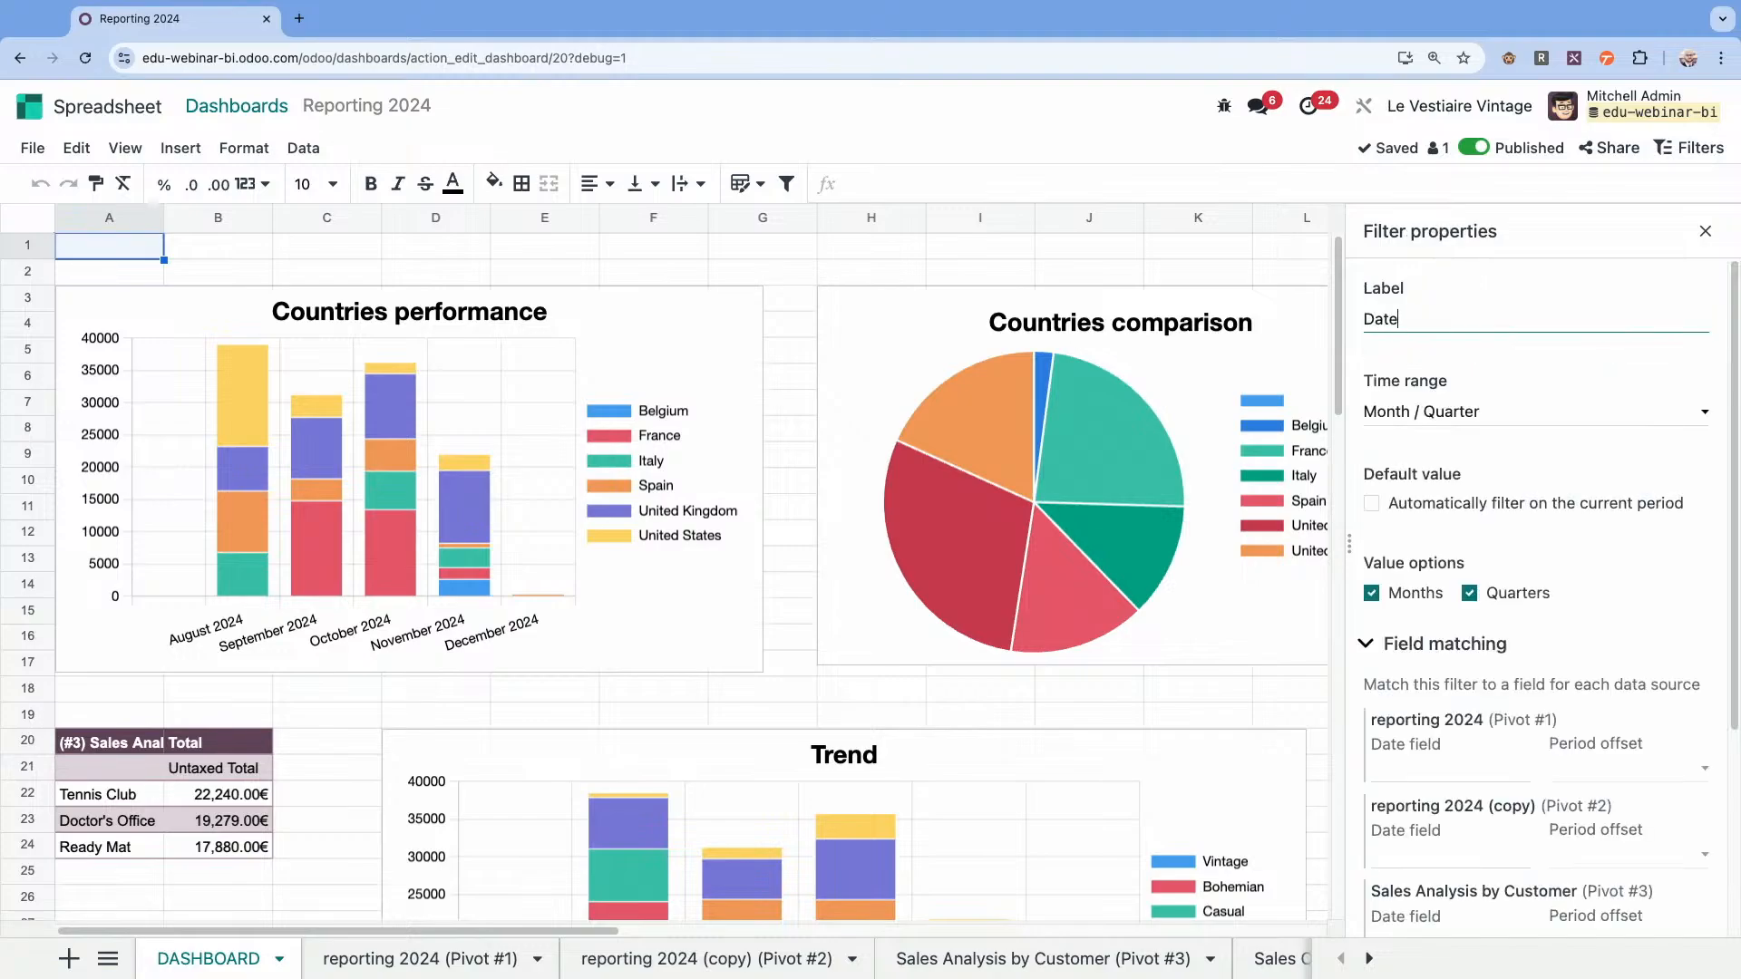
{"action": "scroll", "coordinate": [1469, 590], "scroll_direction": "down", "scroll_amount": 1}
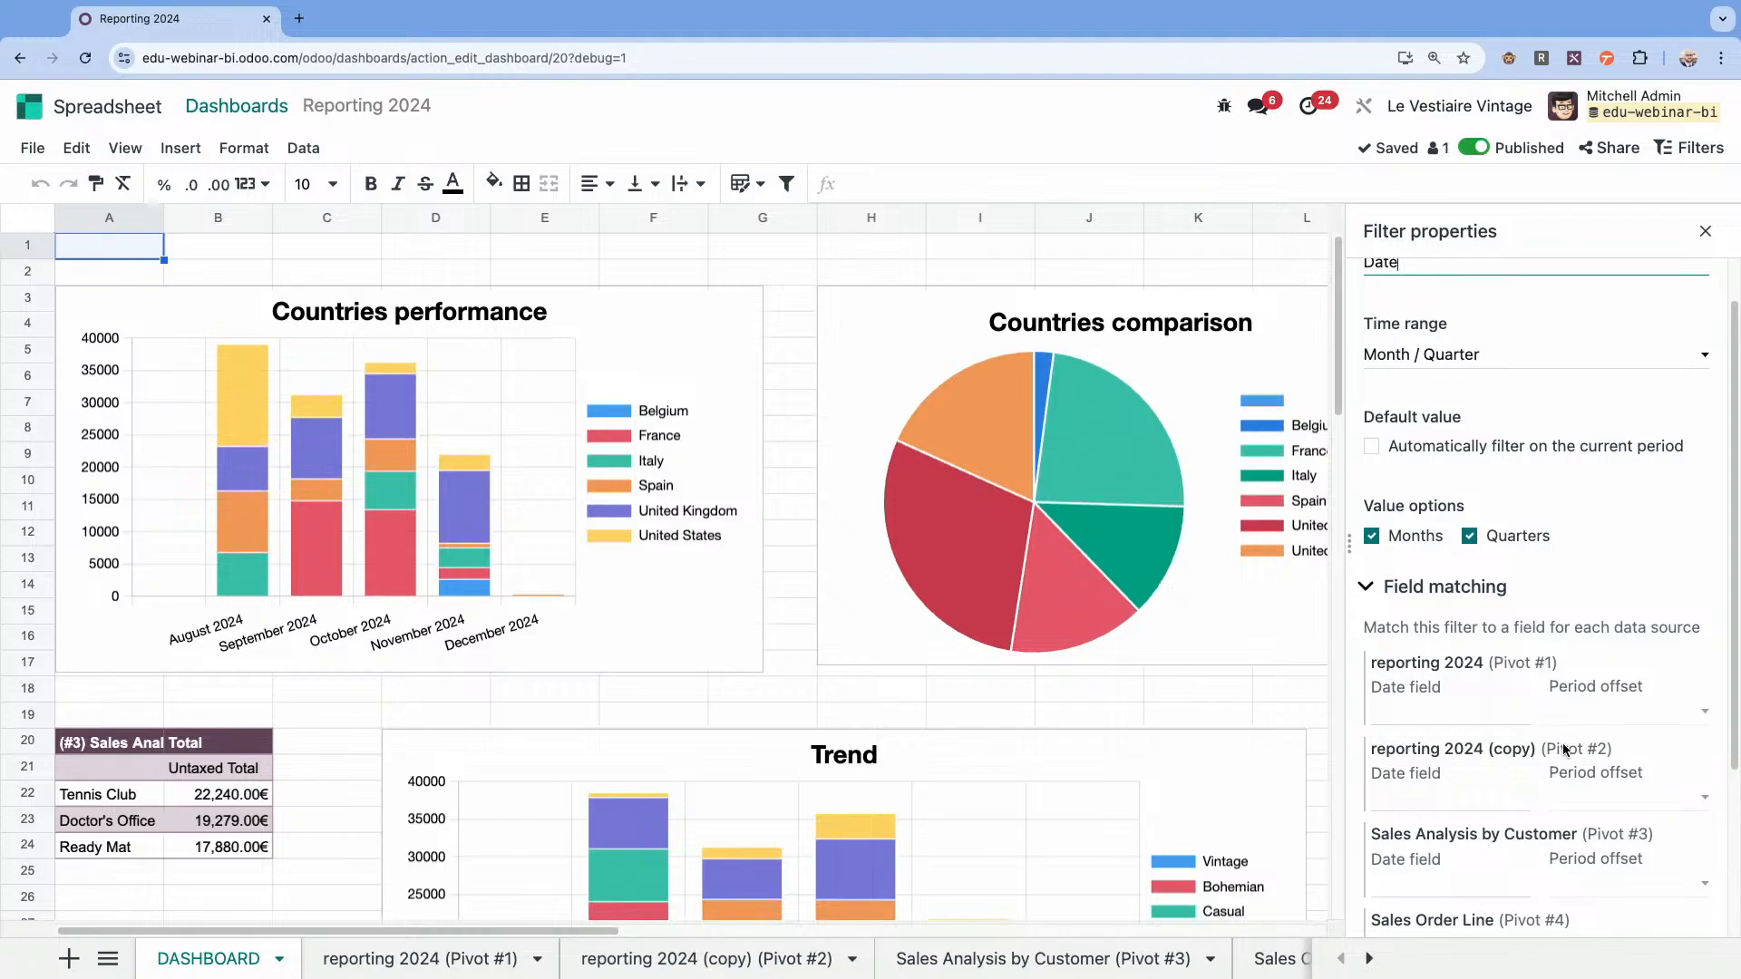
{"action": "left_click", "coordinate": [1449, 794]}
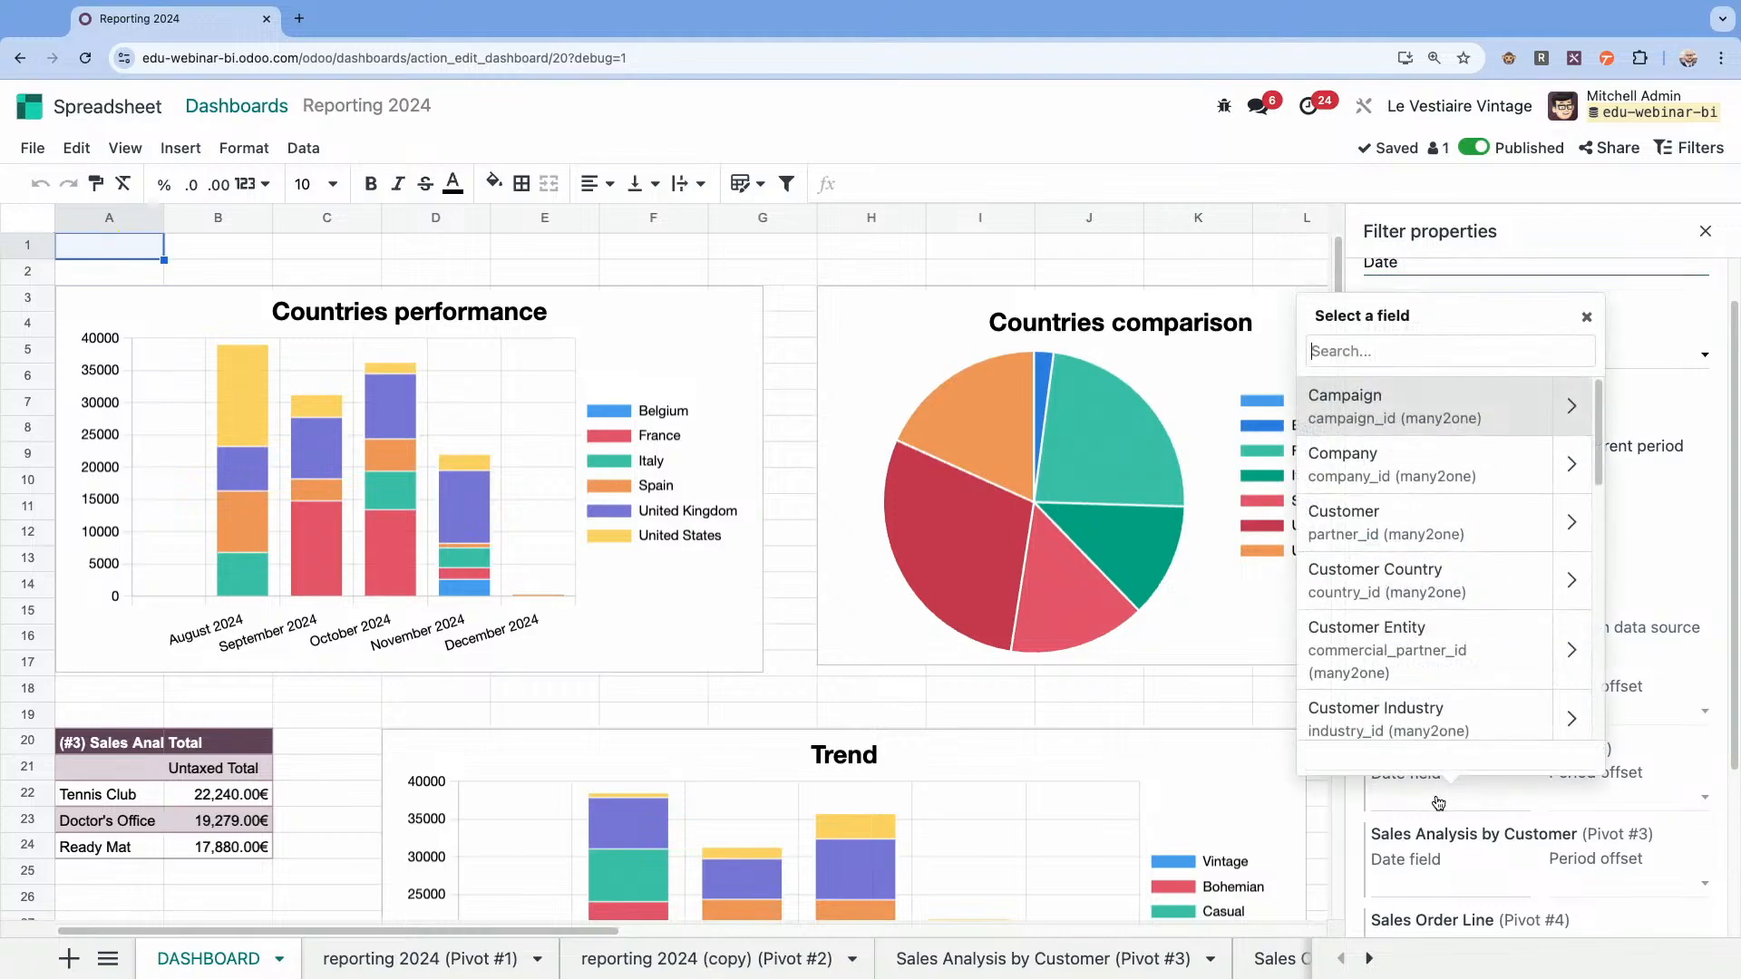
{"action": "scroll", "coordinate": [1460, 668], "scroll_direction": "down", "scroll_amount": 5}
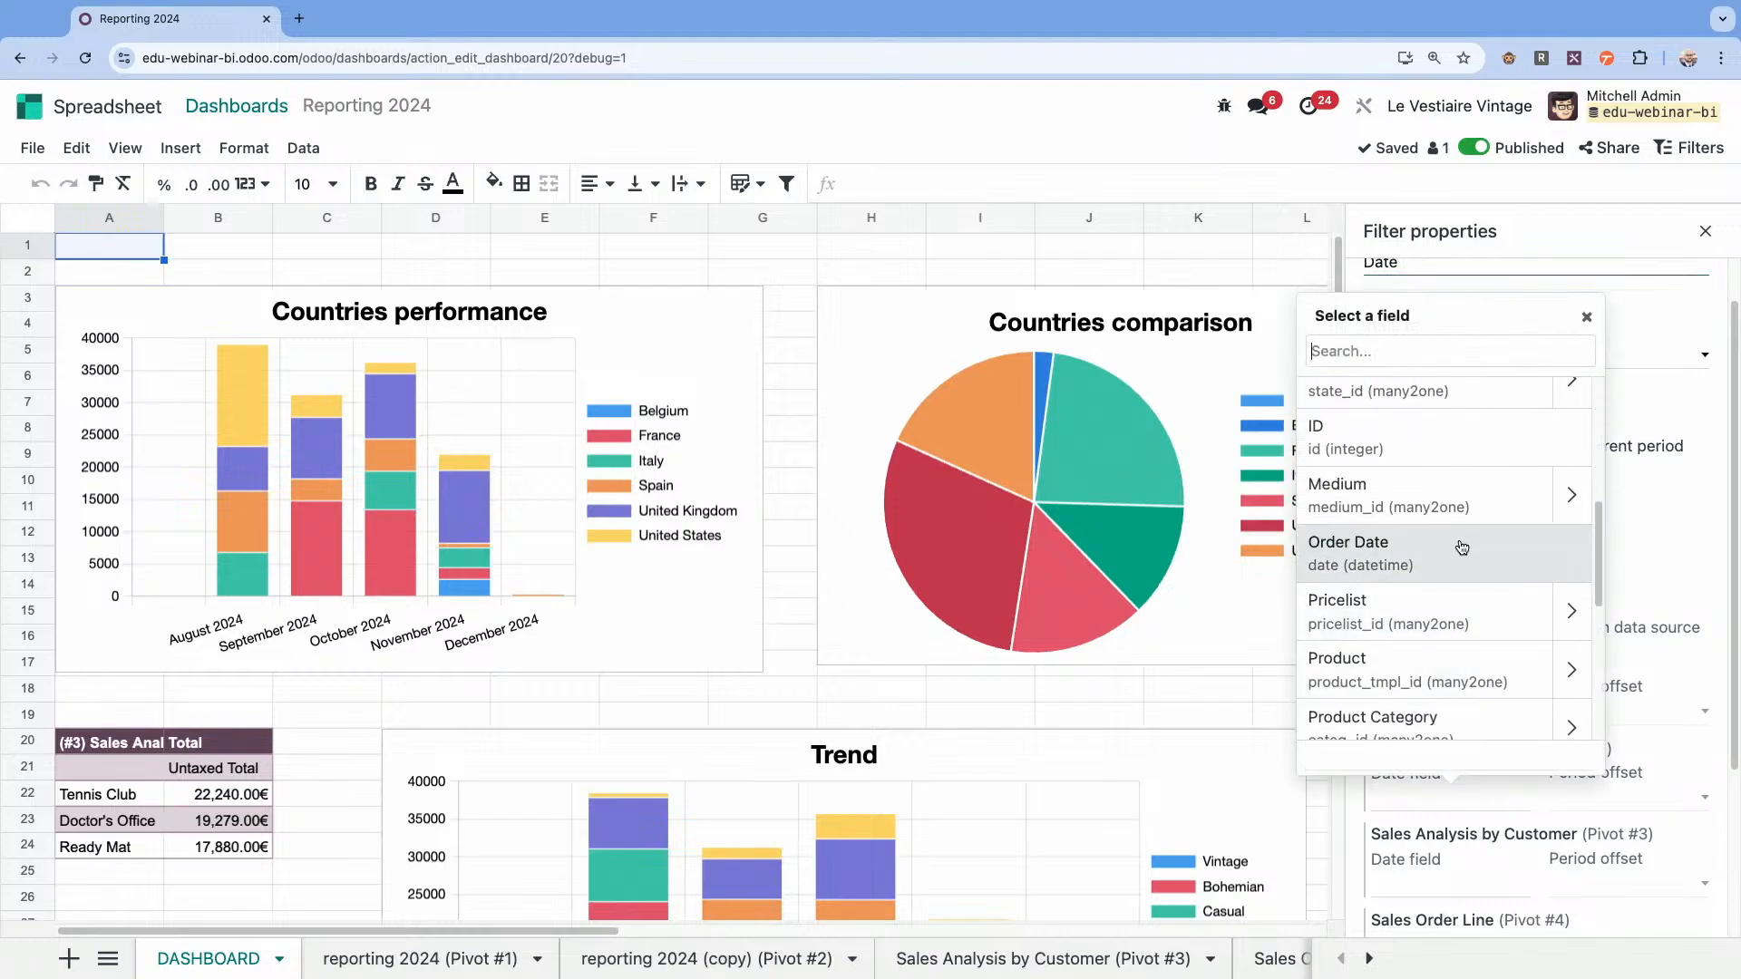
{"action": "left_click", "coordinate": [1457, 545]}
{"action": "scroll", "coordinate": [1529, 585], "scroll_direction": "down", "scroll_amount": 4}
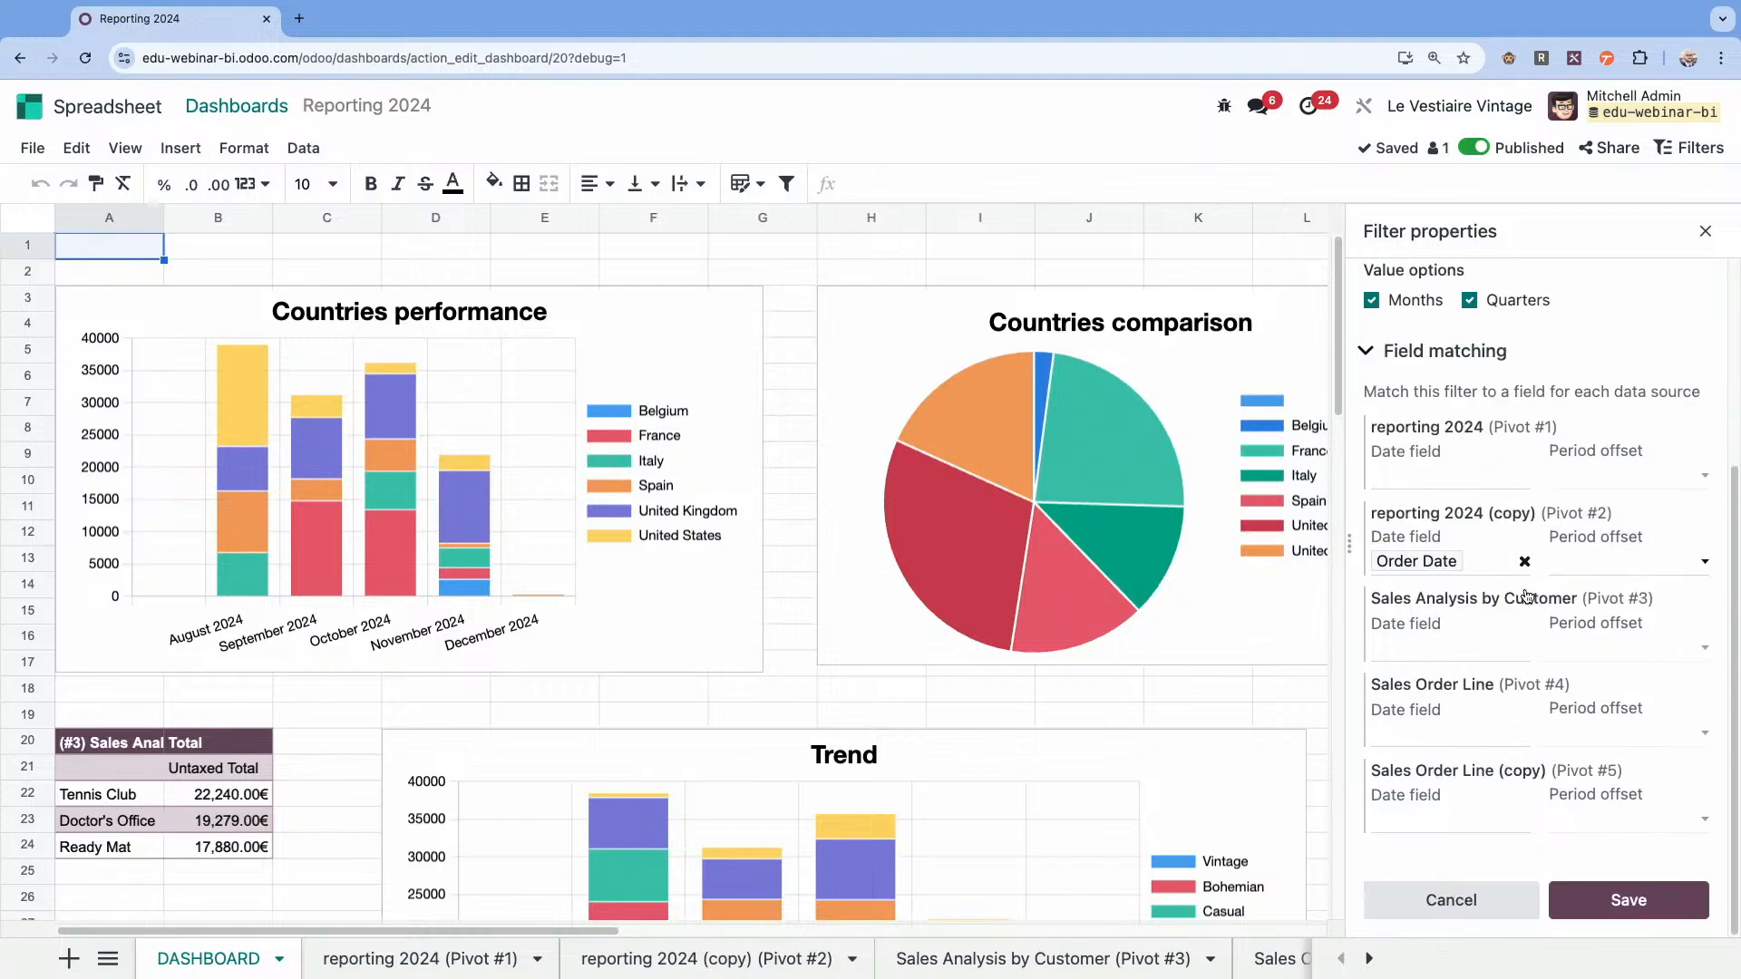
{"action": "left_click", "coordinate": [1628, 902]}
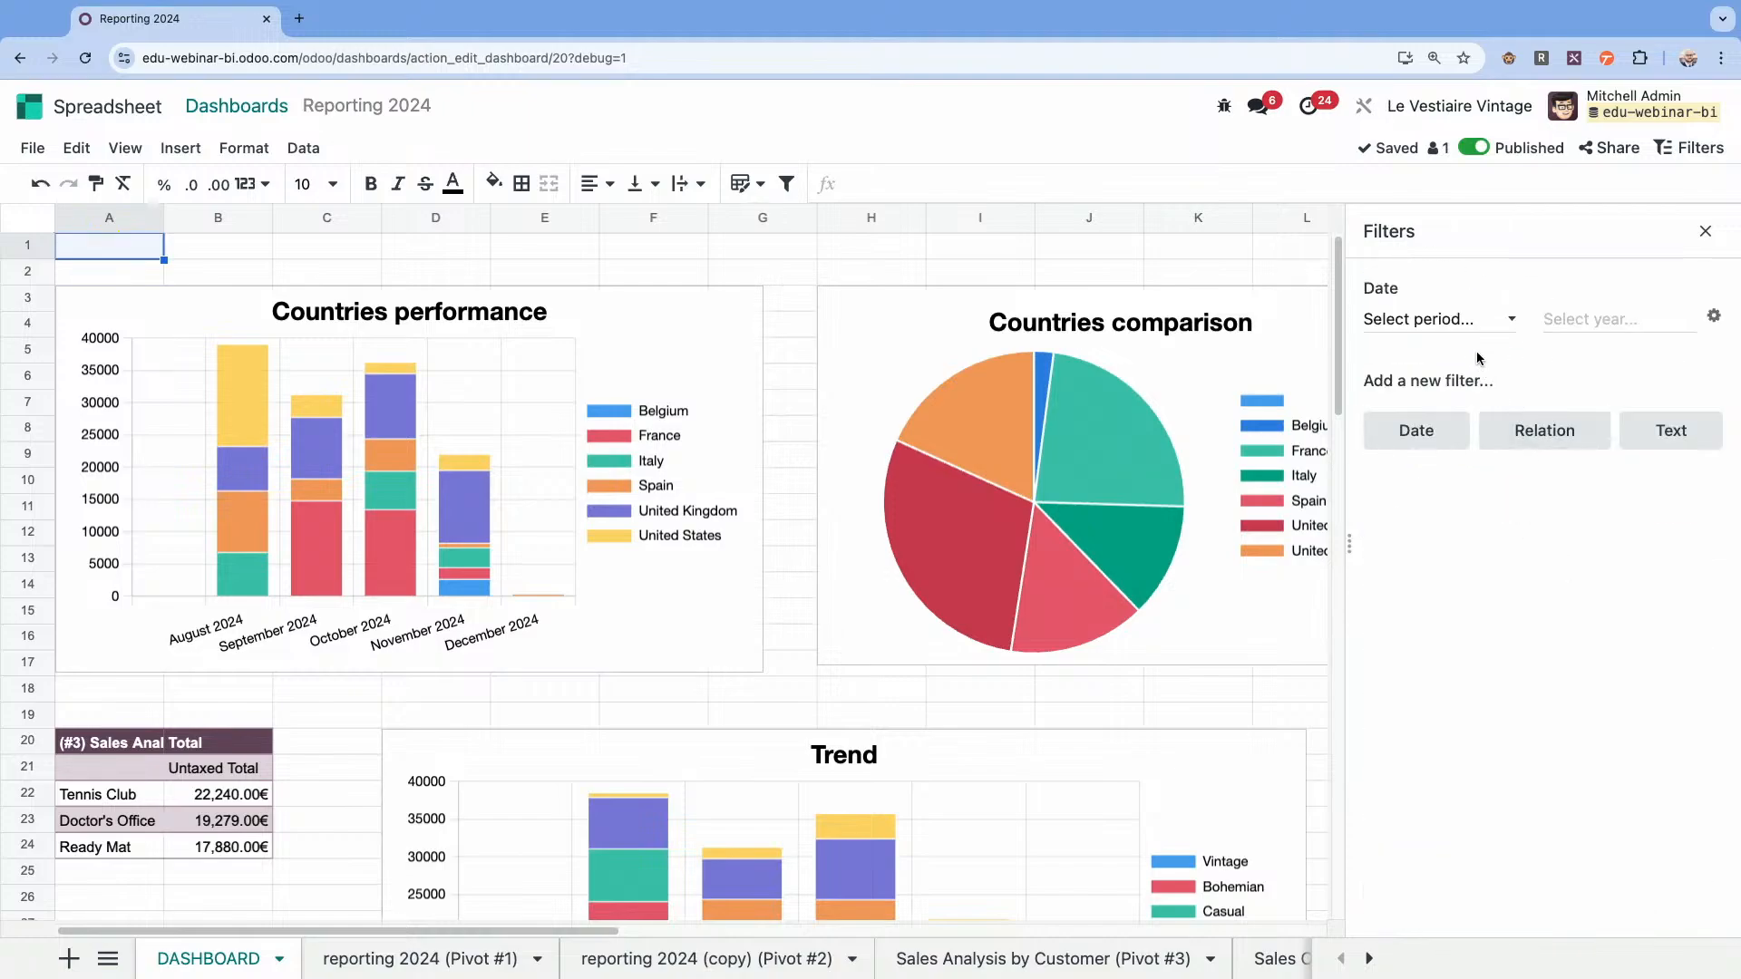
Test the Date filter with September 2024 and clear it.
{"action": "left_click", "coordinate": [1462, 326]}
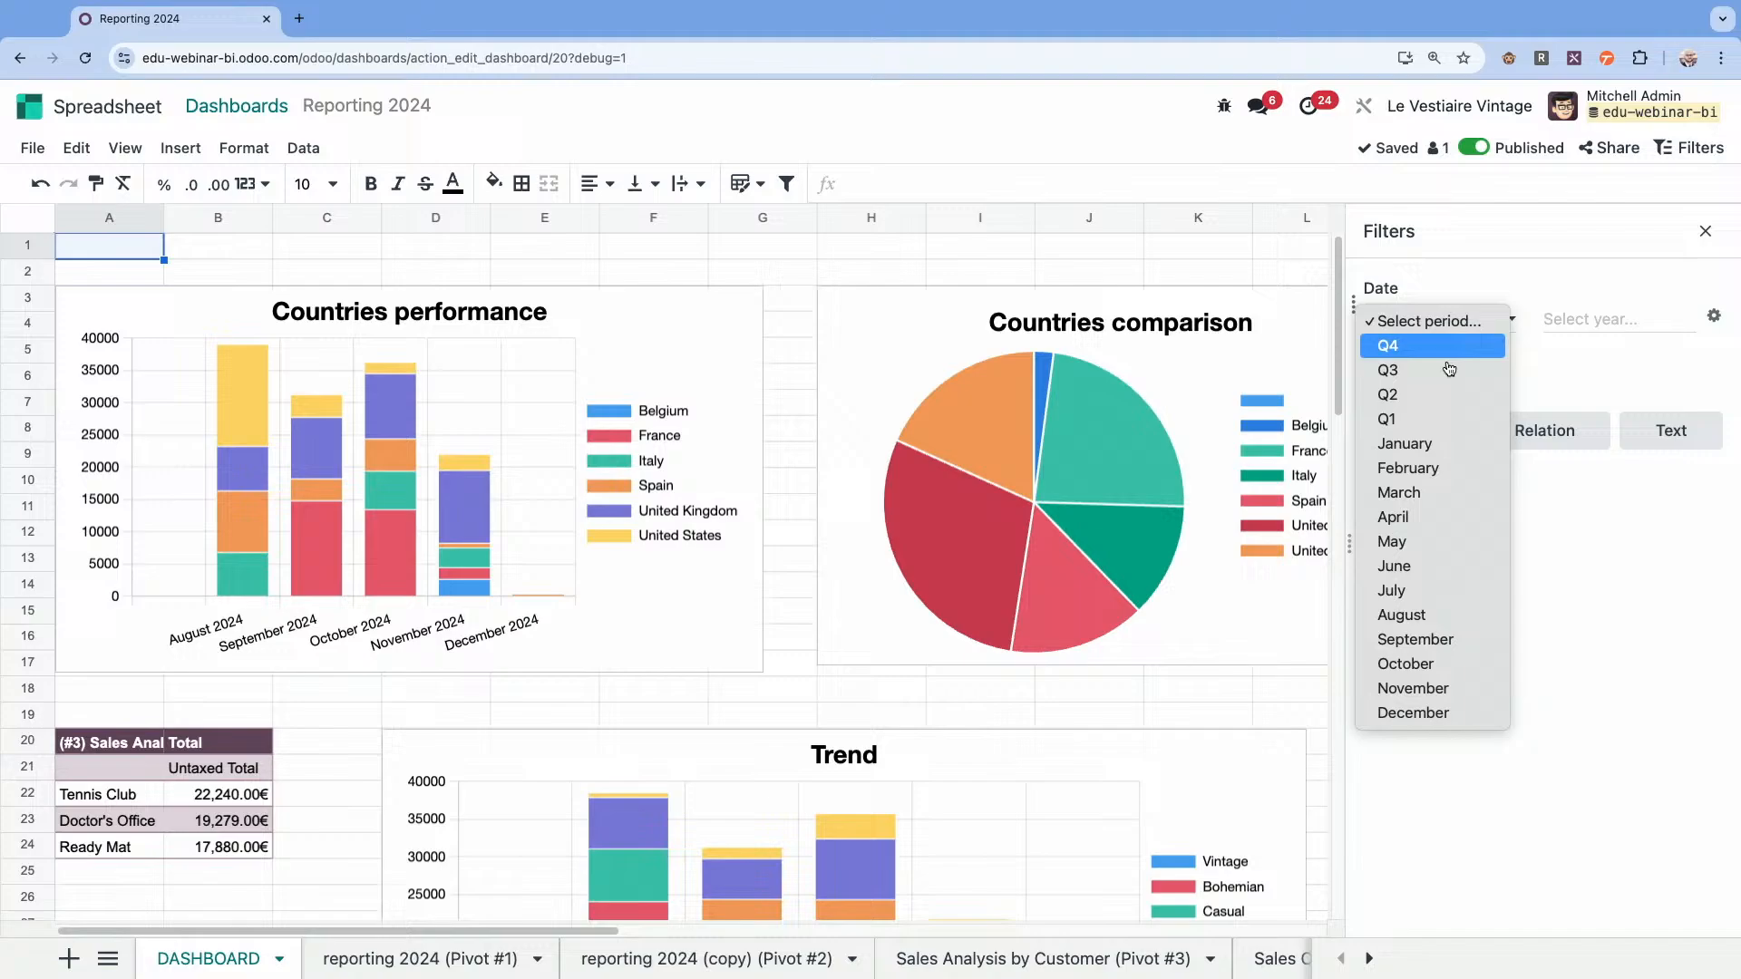
{"action": "left_click", "coordinate": [1428, 651]}
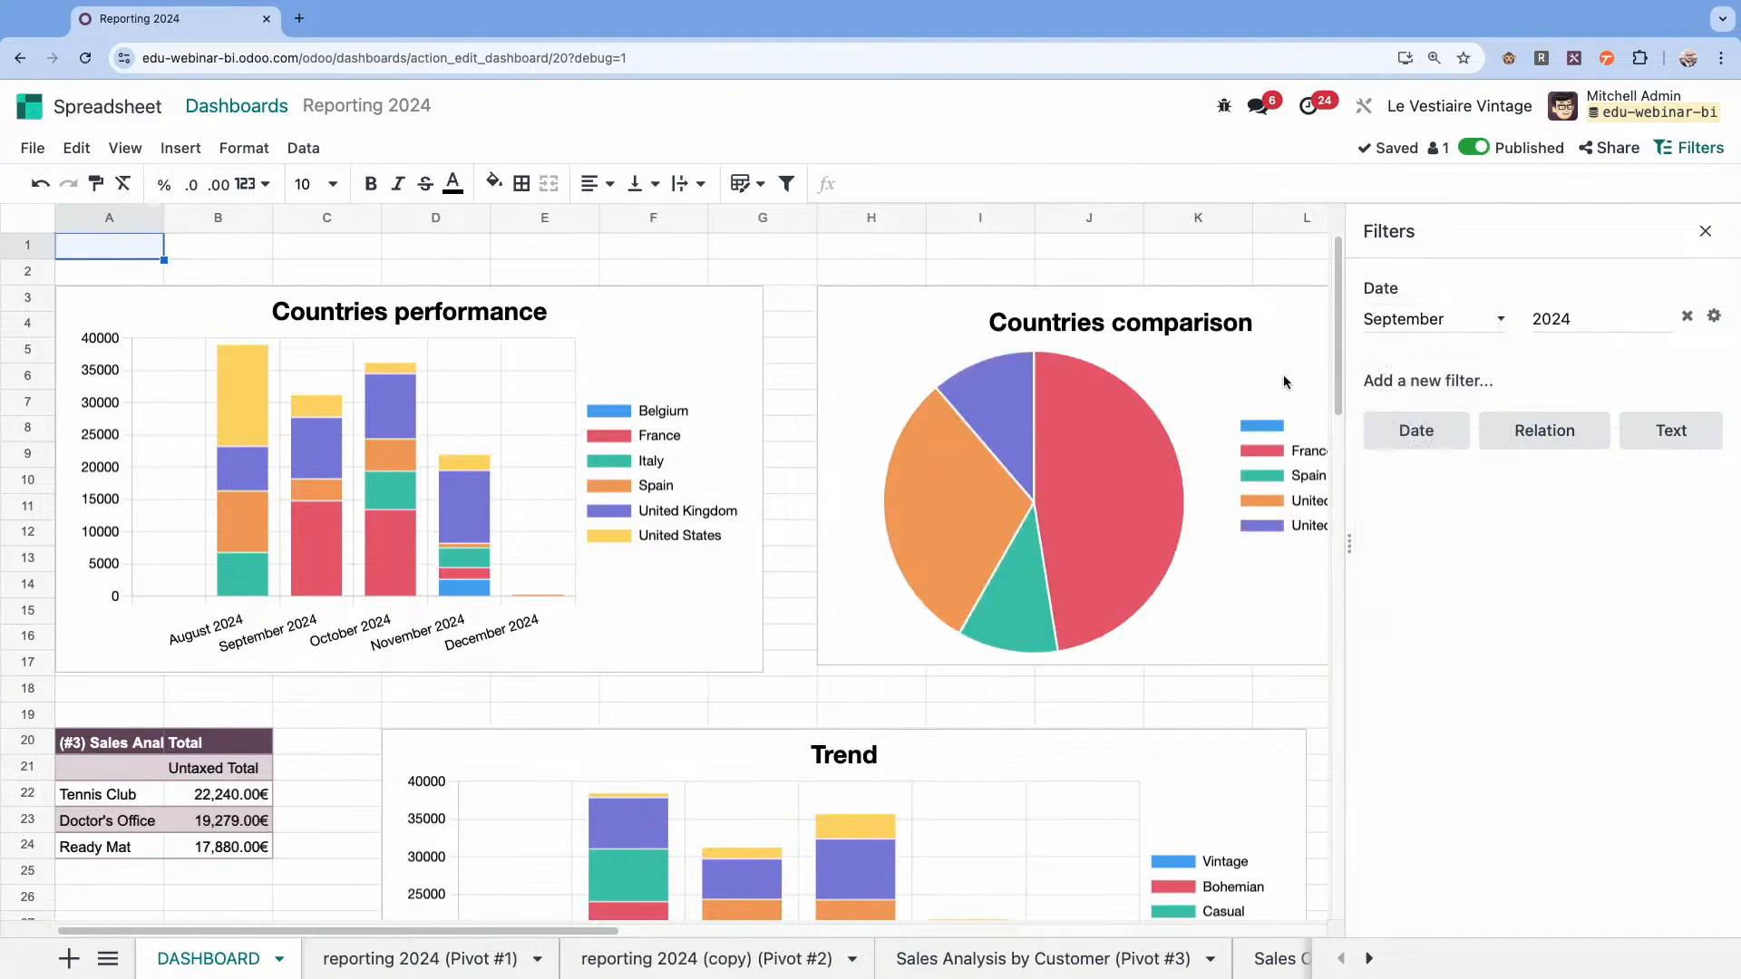
{"action": "left_click", "coordinate": [1687, 317]}
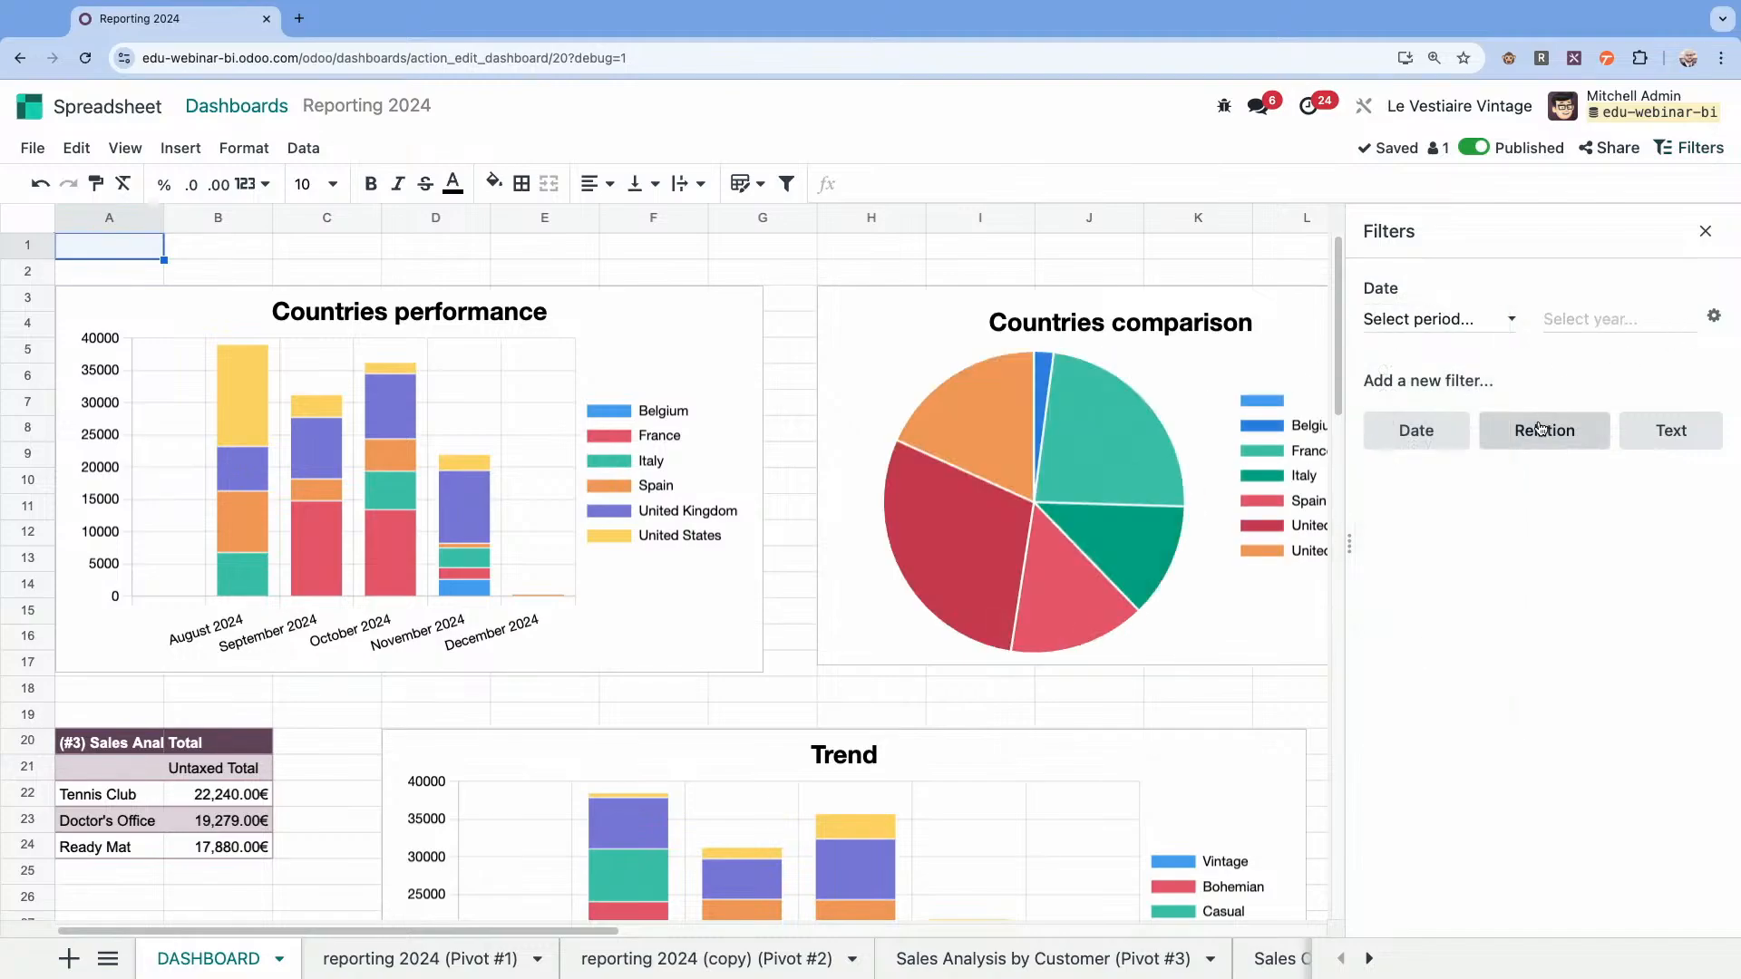
Add a relation filter labelled Customer on the Contact model, check its field matching for all pivots, and save it.
{"action": "left_click", "coordinate": [1539, 426]}
{"action": "type", "text": "Customer"}
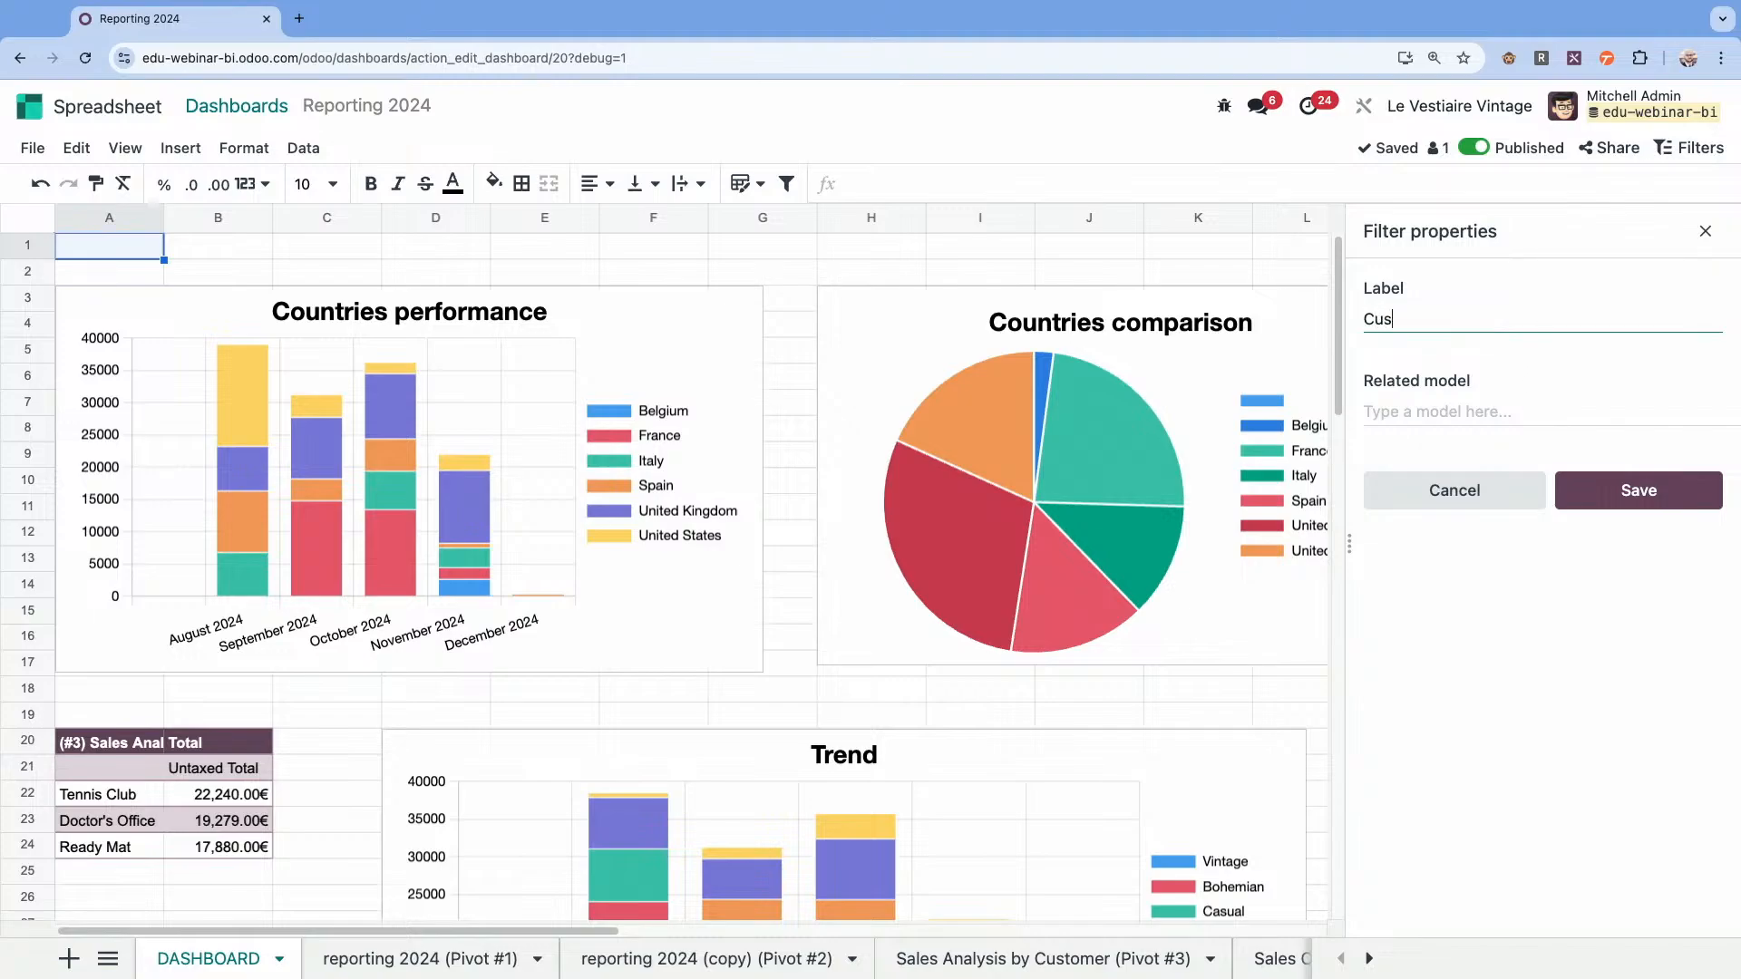
{"action": "left_click", "coordinate": [1492, 413]}
{"action": "type", "text": "conta"}
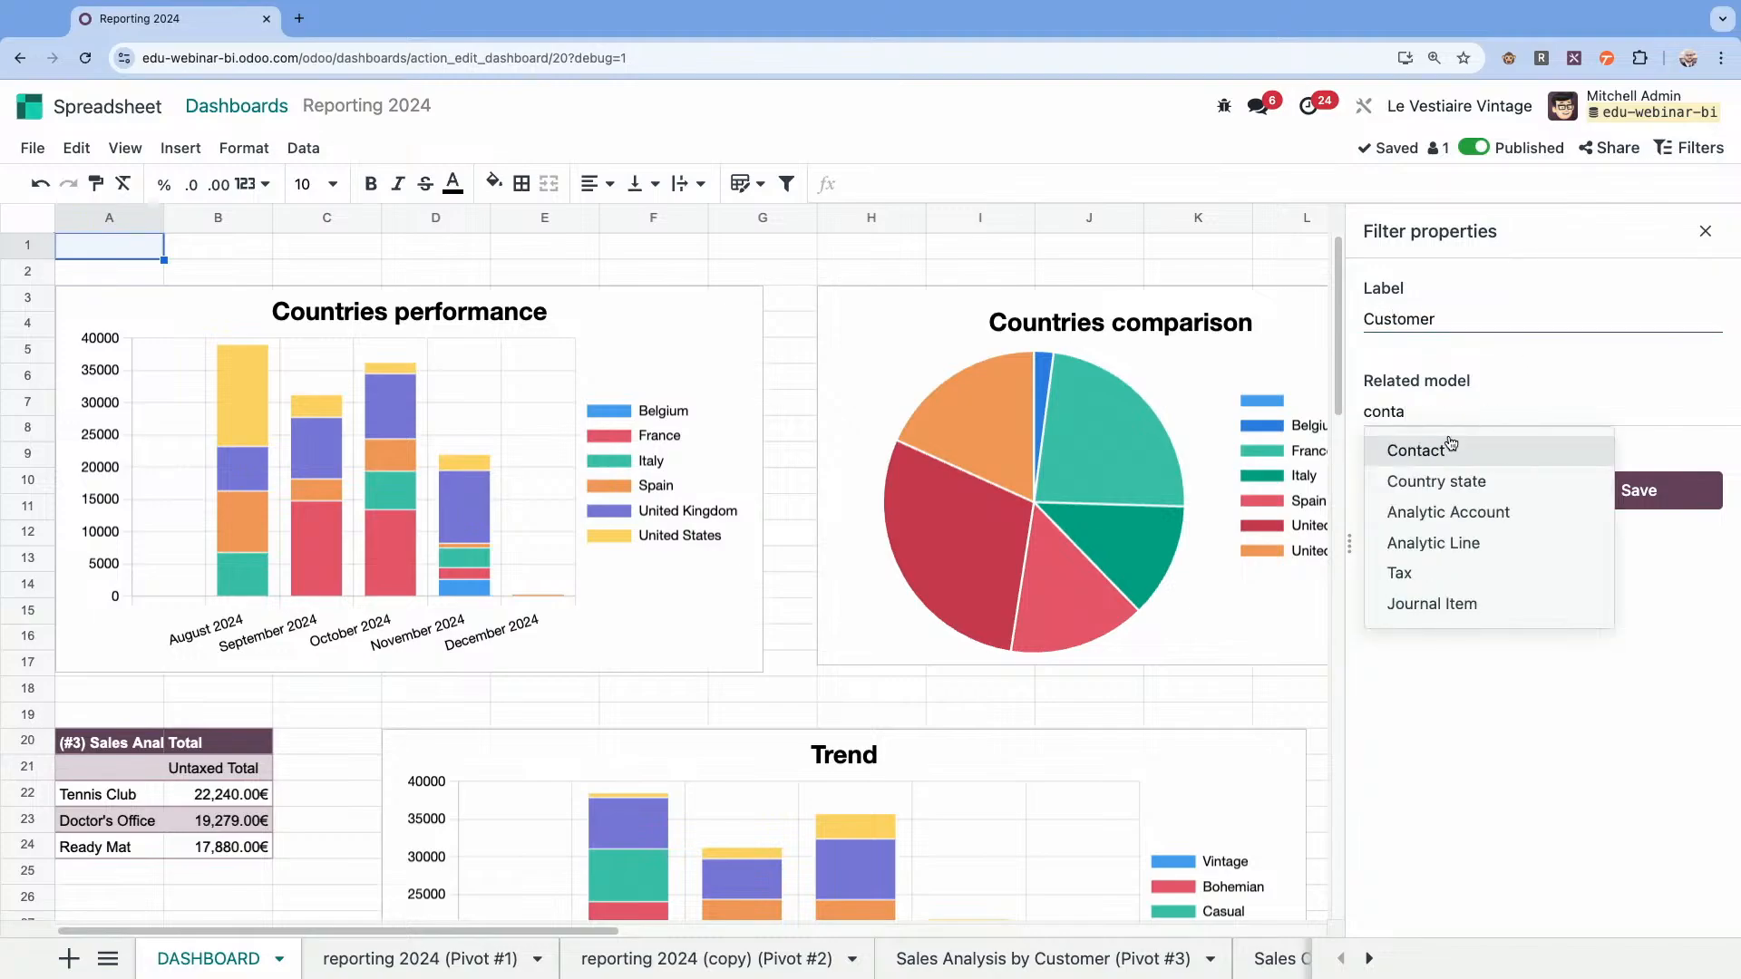
{"action": "left_click", "coordinate": [1451, 447]}
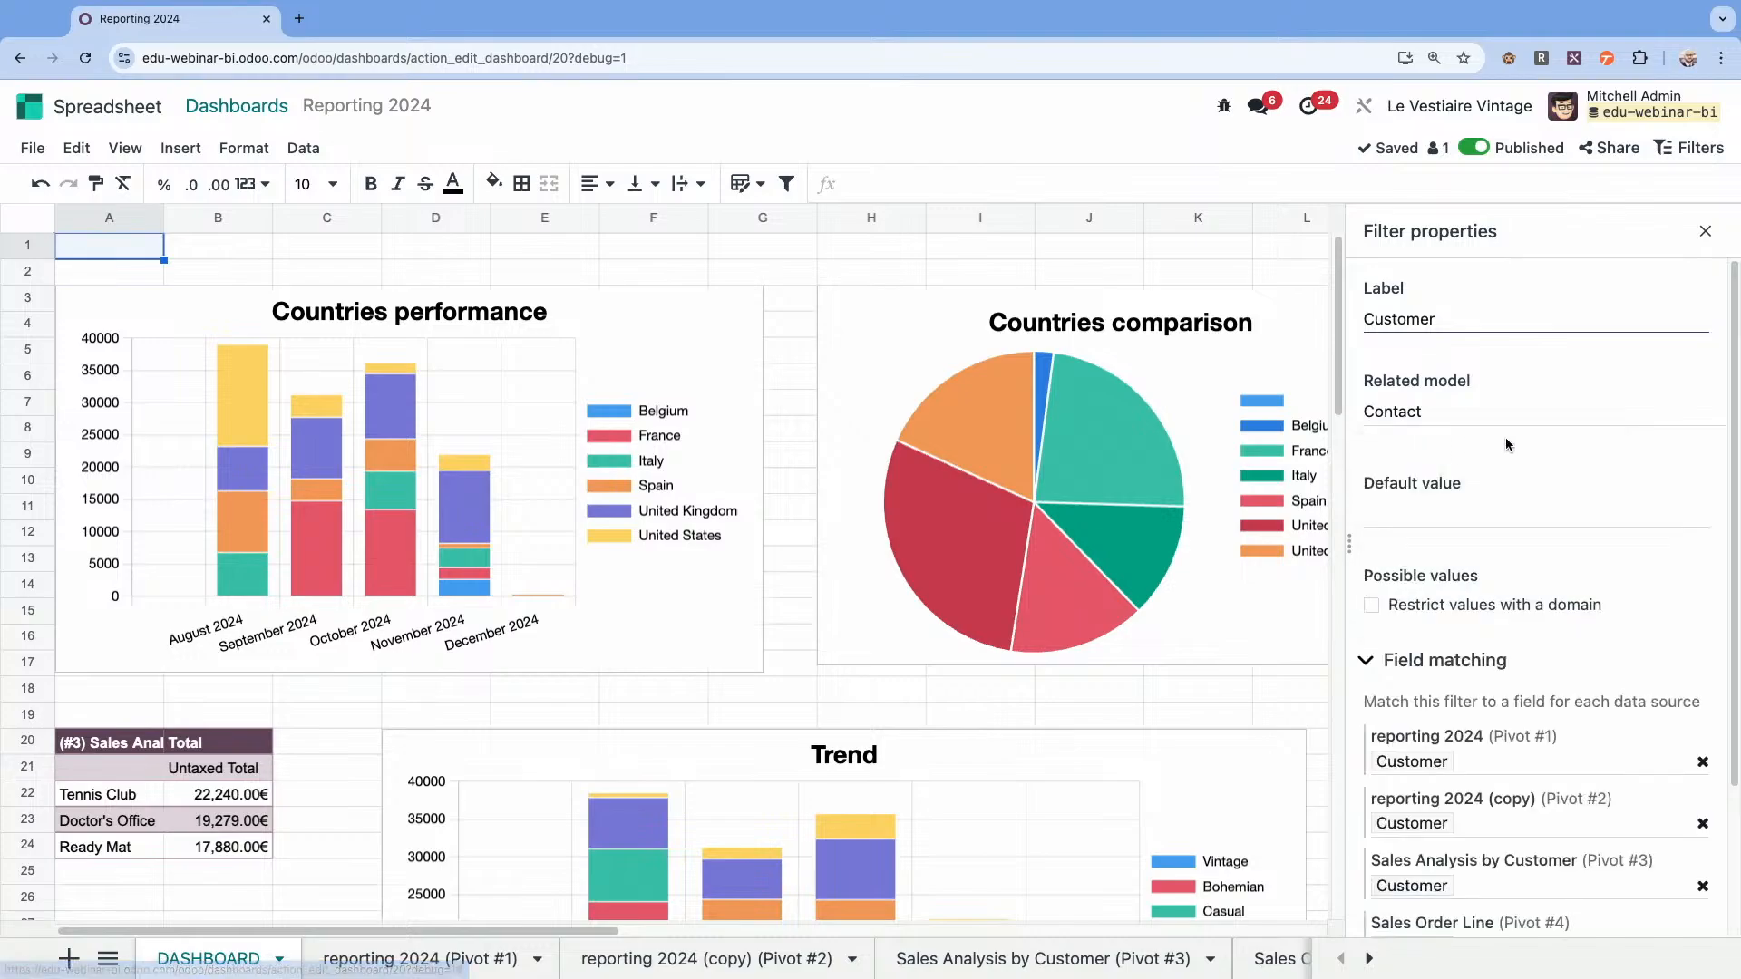
{"action": "scroll", "coordinate": [1513, 599], "scroll_direction": "down", "scroll_amount": 2}
{"action": "scroll", "coordinate": [1513, 605], "scroll_direction": "down", "scroll_amount": 1}
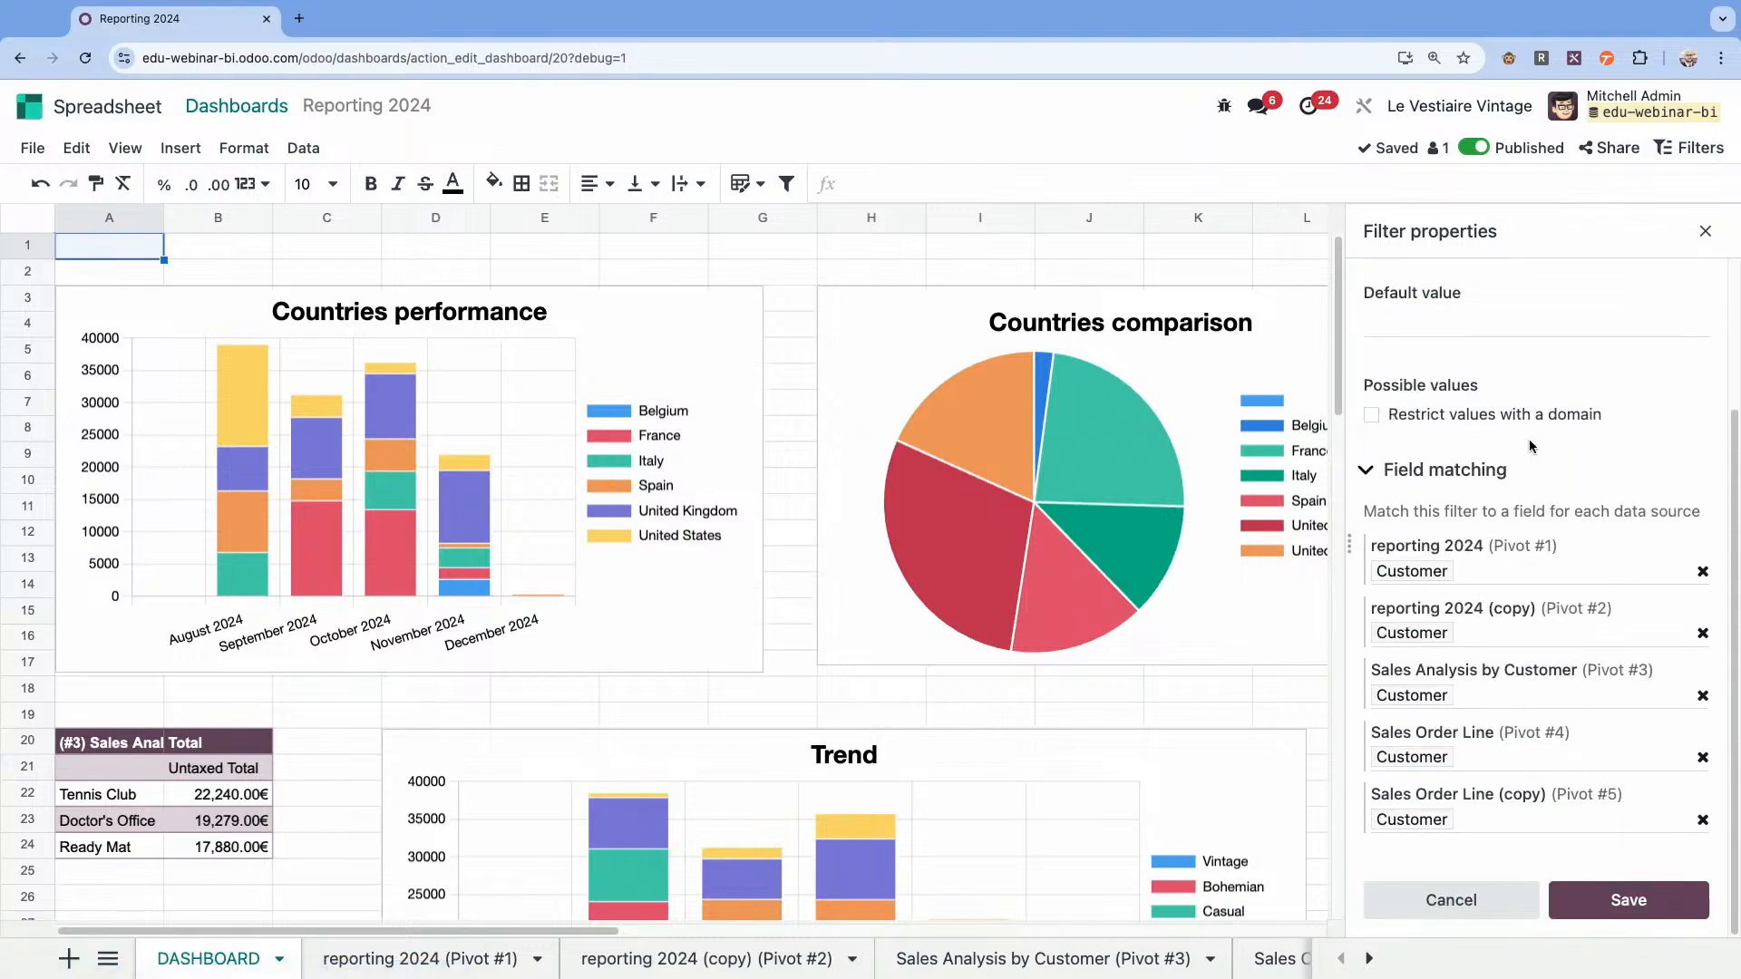
{"action": "scroll", "coordinate": [1526, 497], "scroll_direction": "up", "scroll_amount": 2}
{"action": "scroll", "coordinate": [1507, 597], "scroll_direction": "down", "scroll_amount": 2}
{"action": "left_click", "coordinate": [1643, 907]}
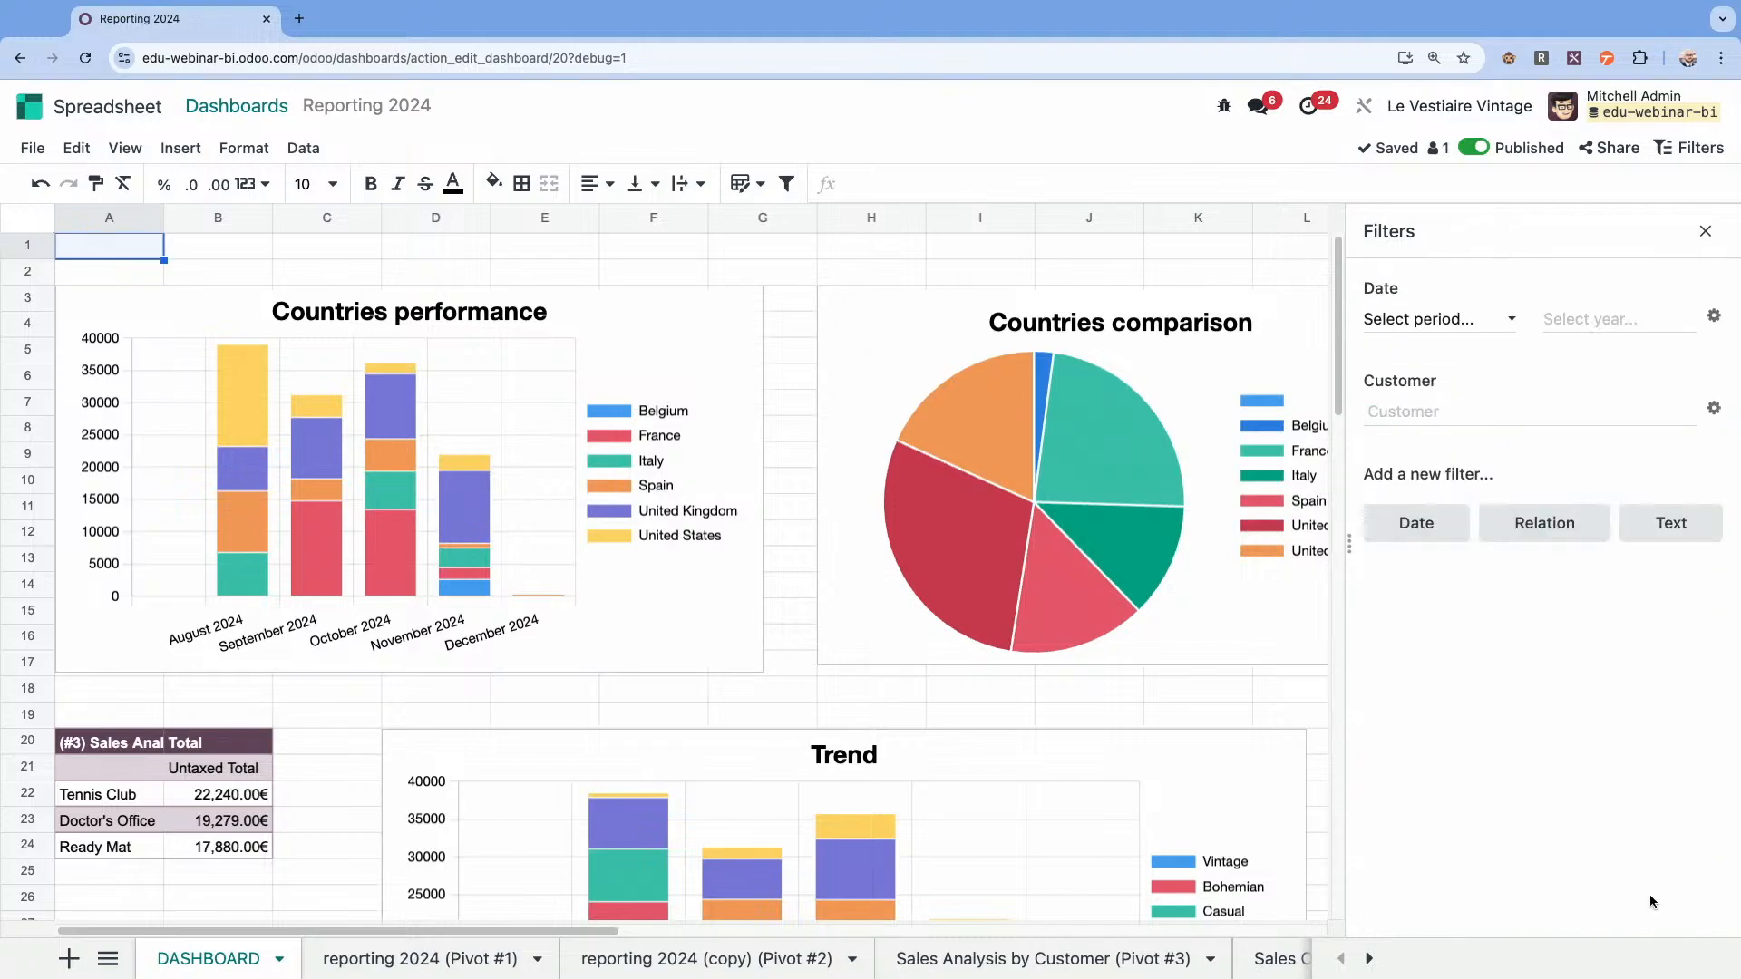
Add and save a relation filter labelled Salesperson on the User model.
{"action": "left_click", "coordinate": [1531, 519]}
{"action": "type", "text": "Salesperson"}
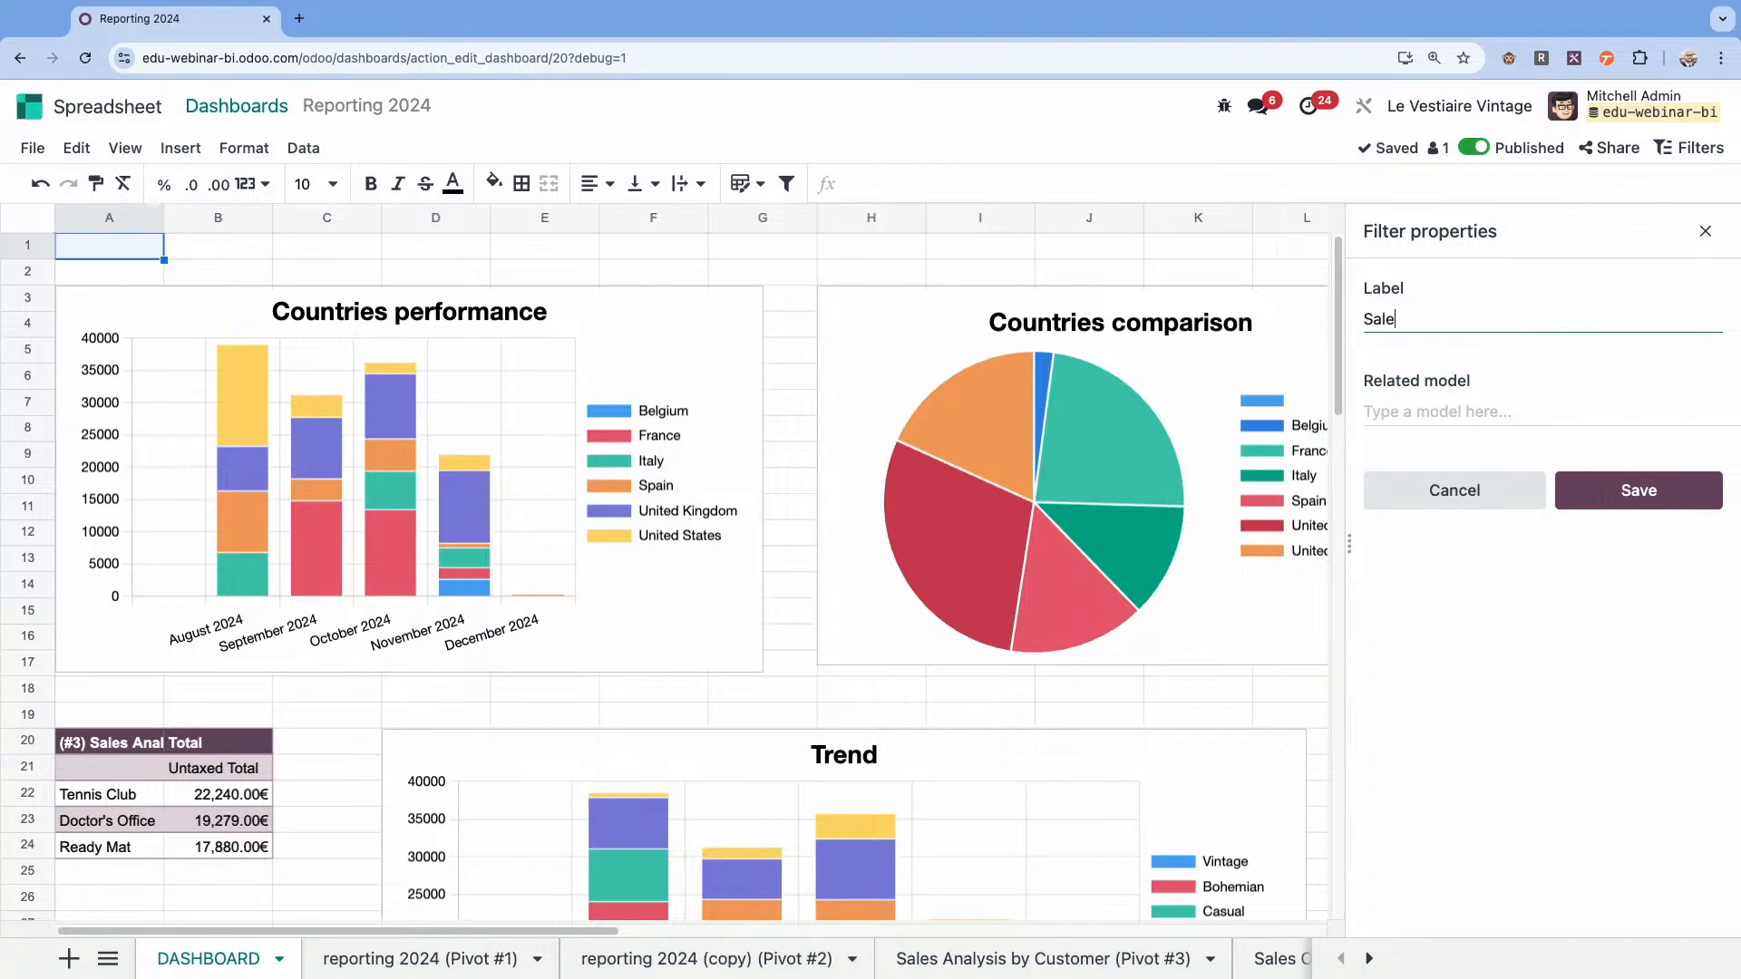
{"action": "left_click", "coordinate": [1438, 403]}
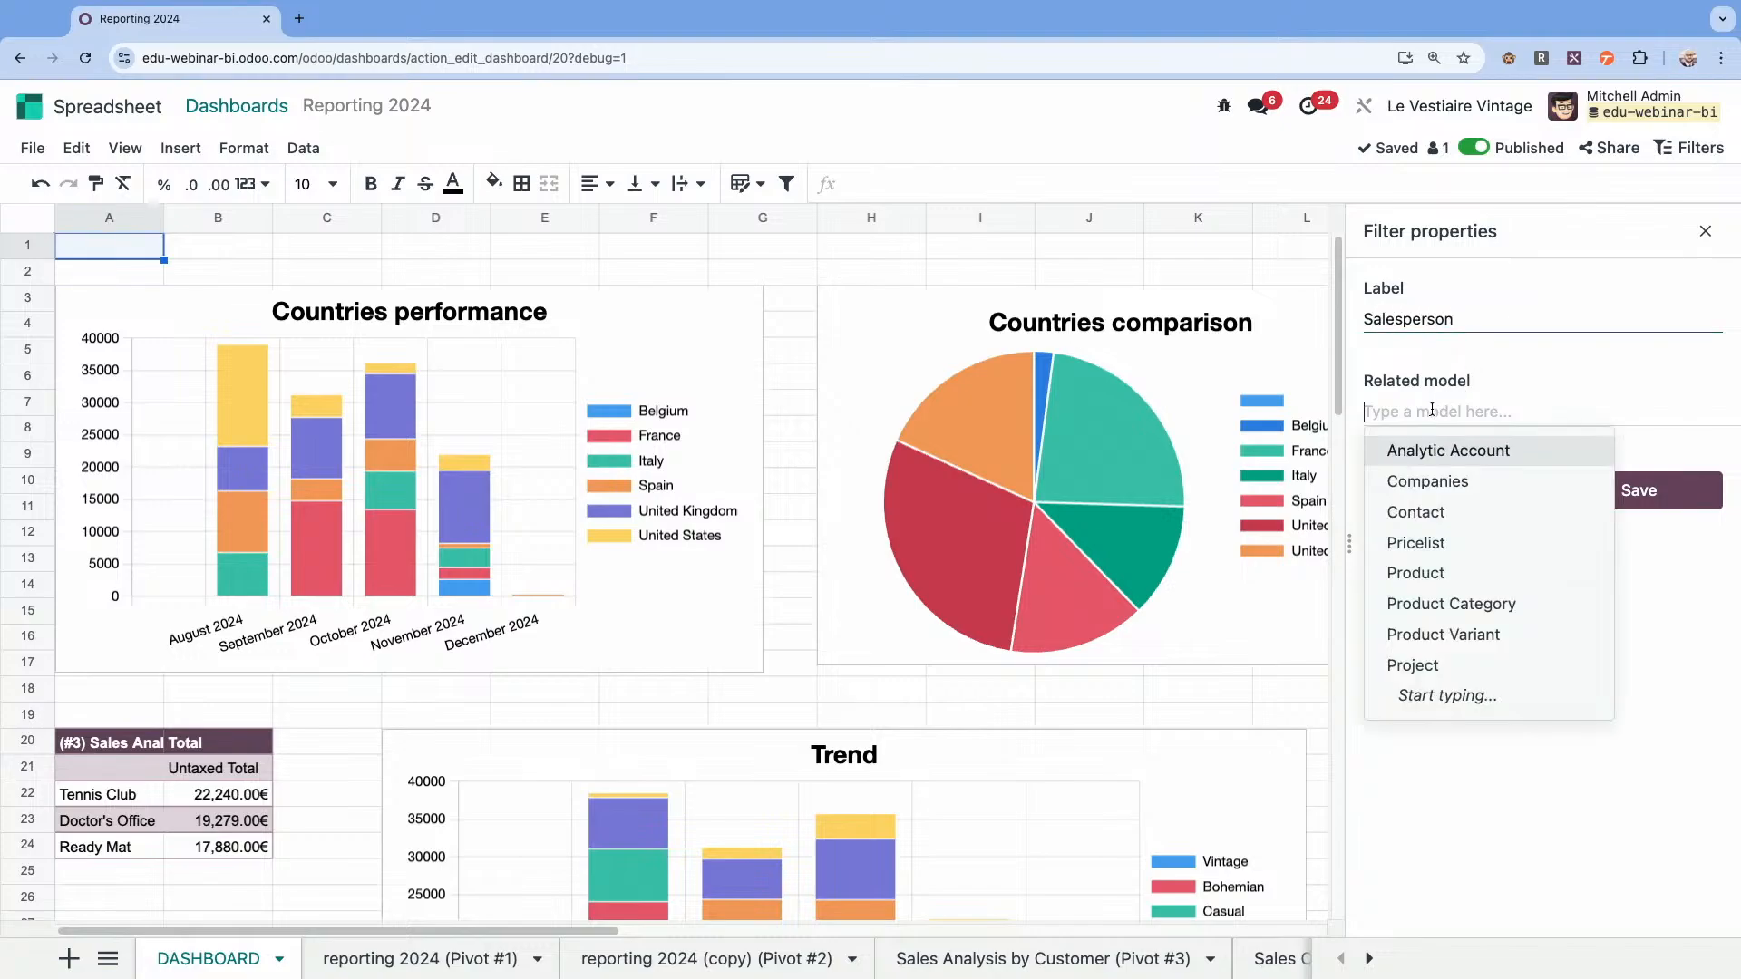
{"action": "type", "text": "user"}
{"action": "left_click", "coordinate": [1420, 451]}
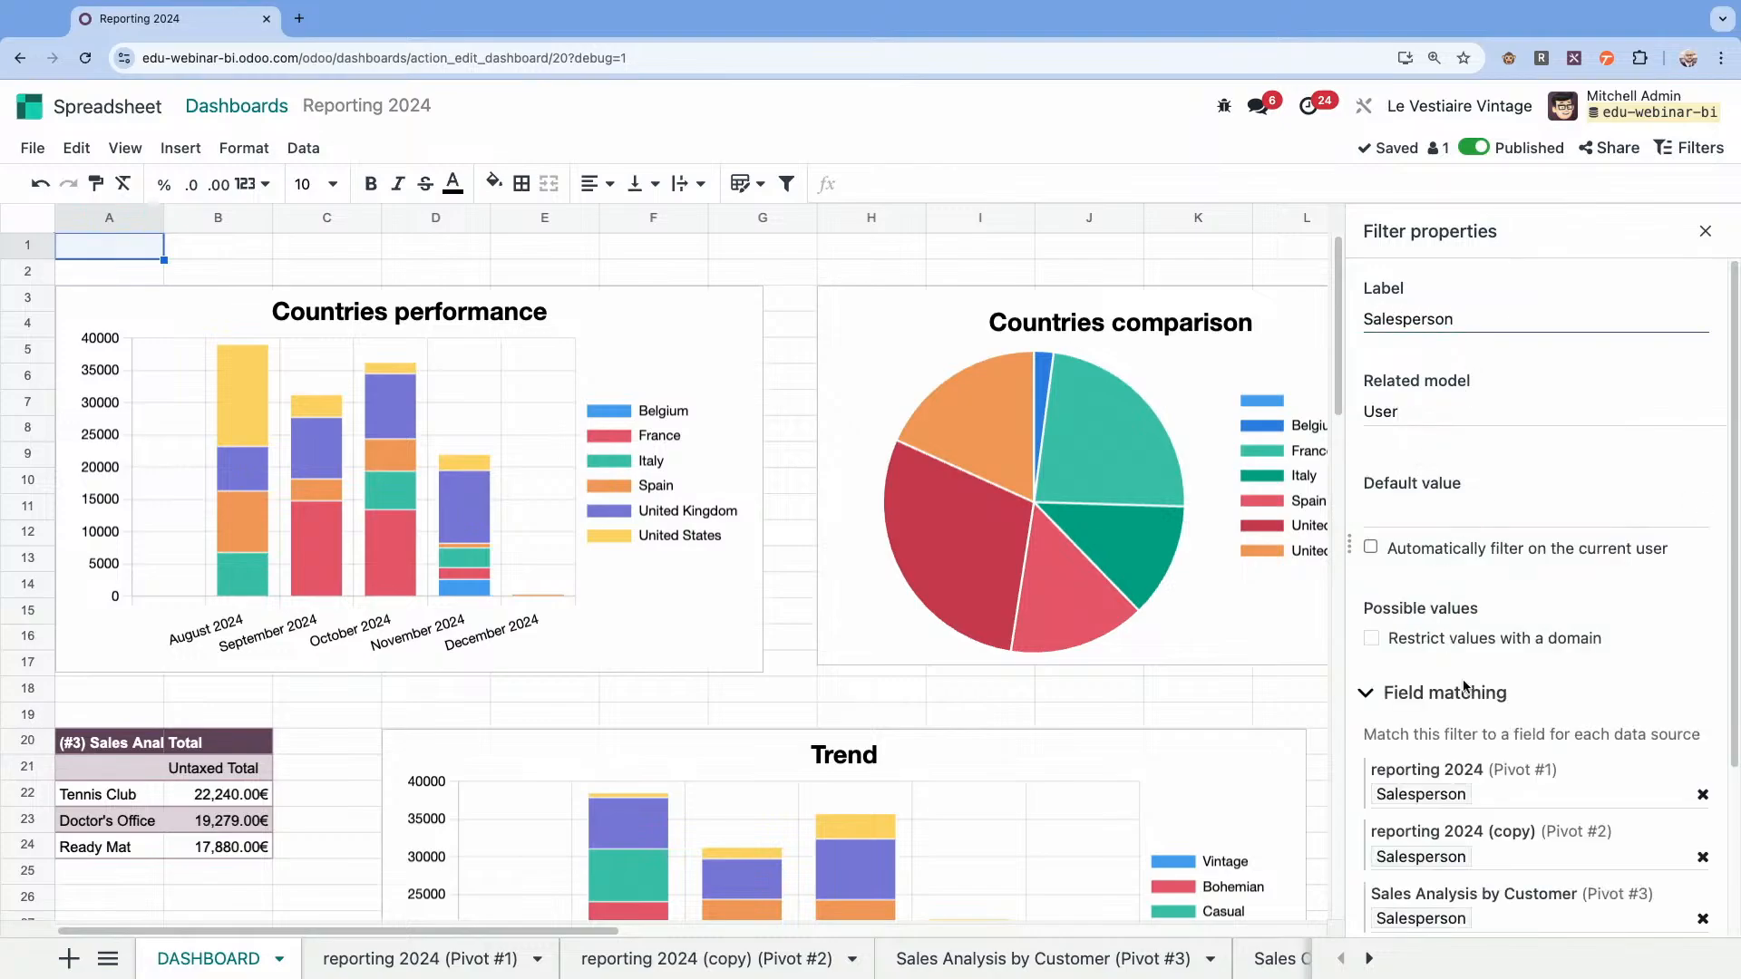
{"action": "scroll", "coordinate": [1464, 687], "scroll_direction": "down", "scroll_amount": 3}
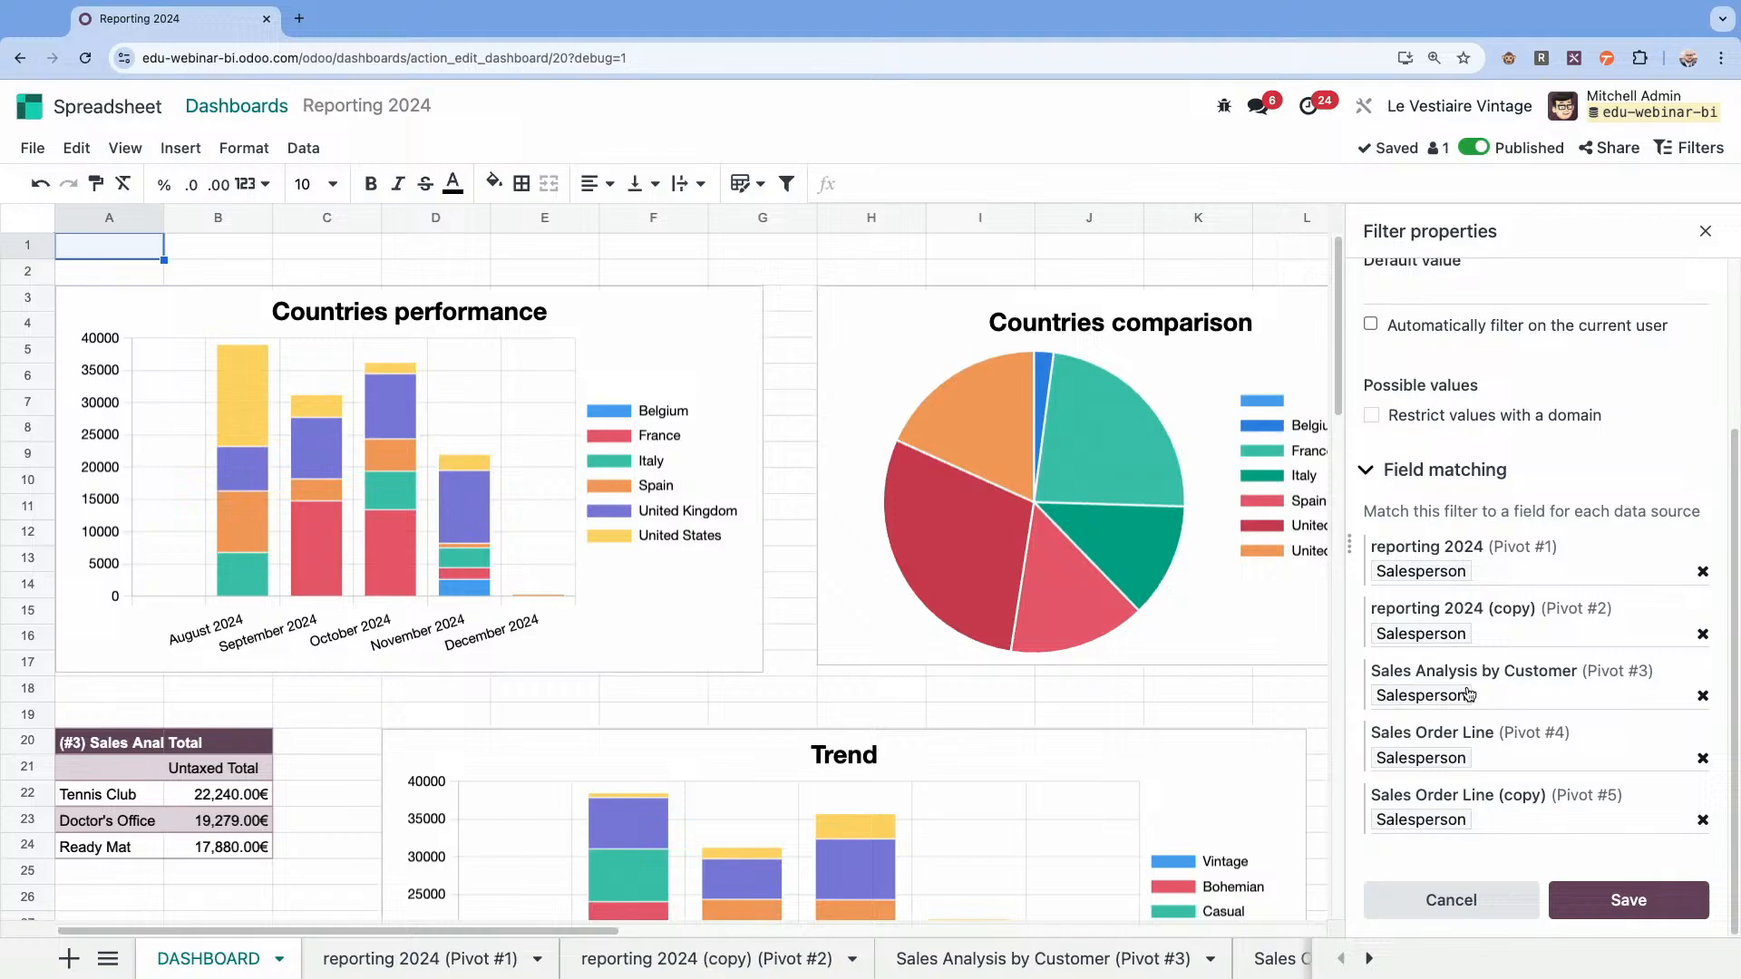
{"action": "left_click", "coordinate": [1630, 902]}
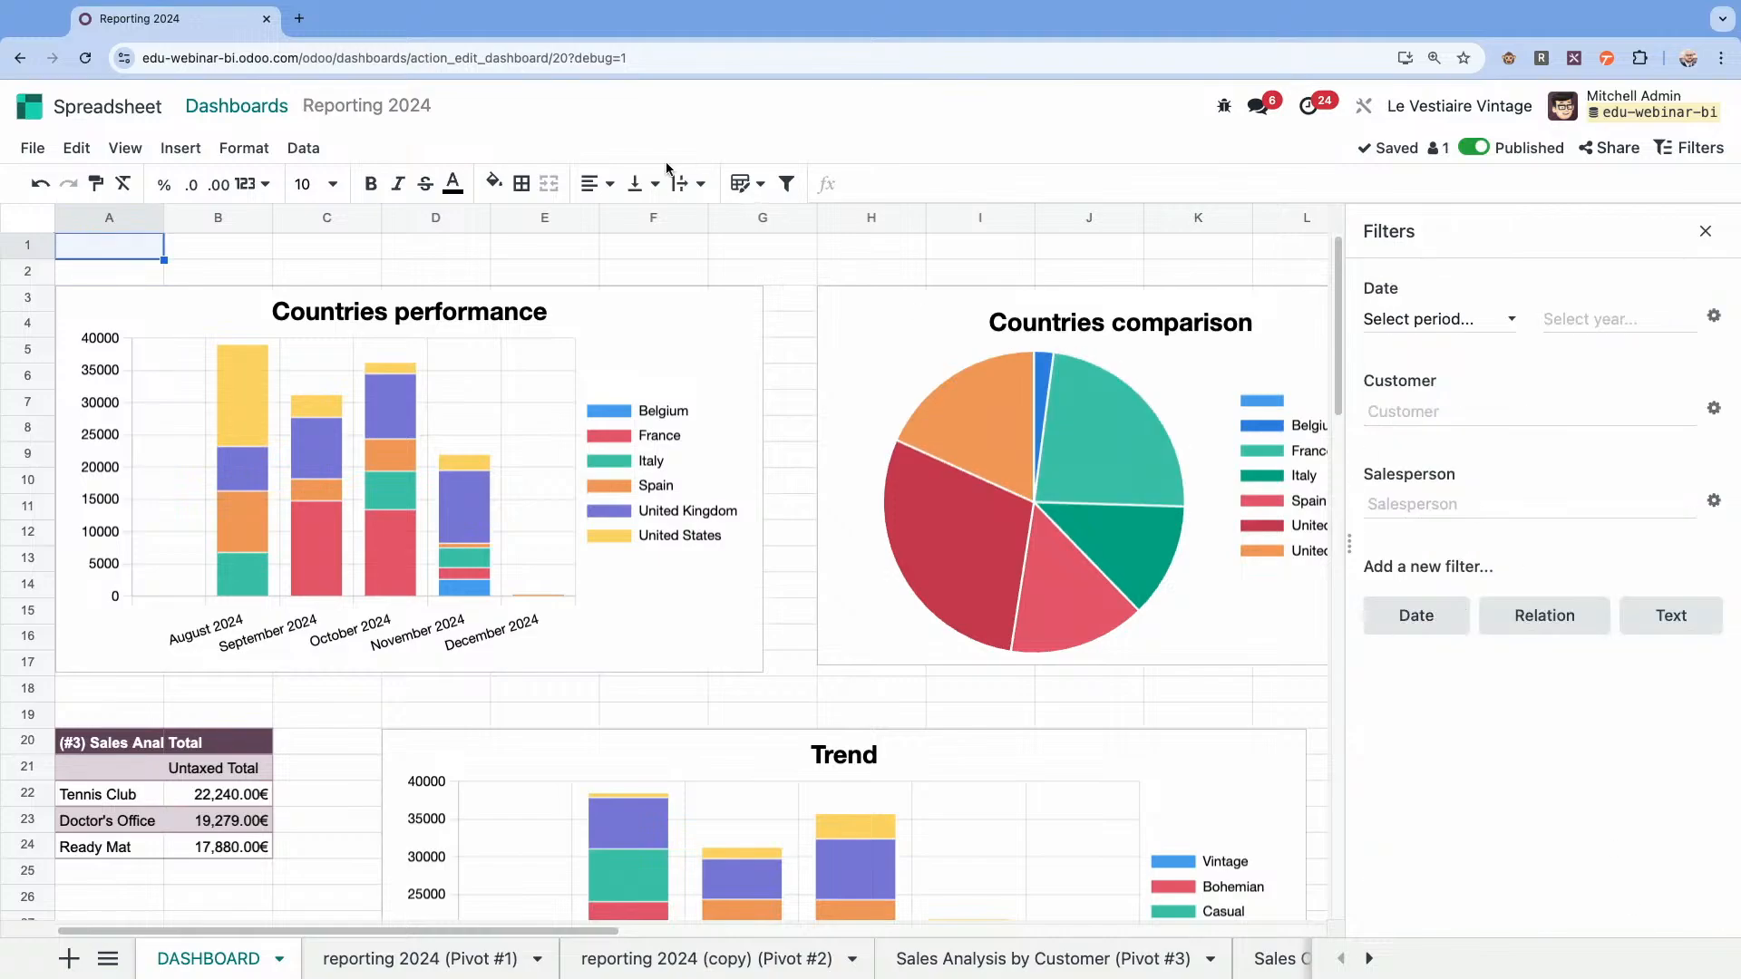
Return to the Reporting 2024 dashboard and reload it to load the new filters.
{"action": "left_click", "coordinate": [267, 116]}
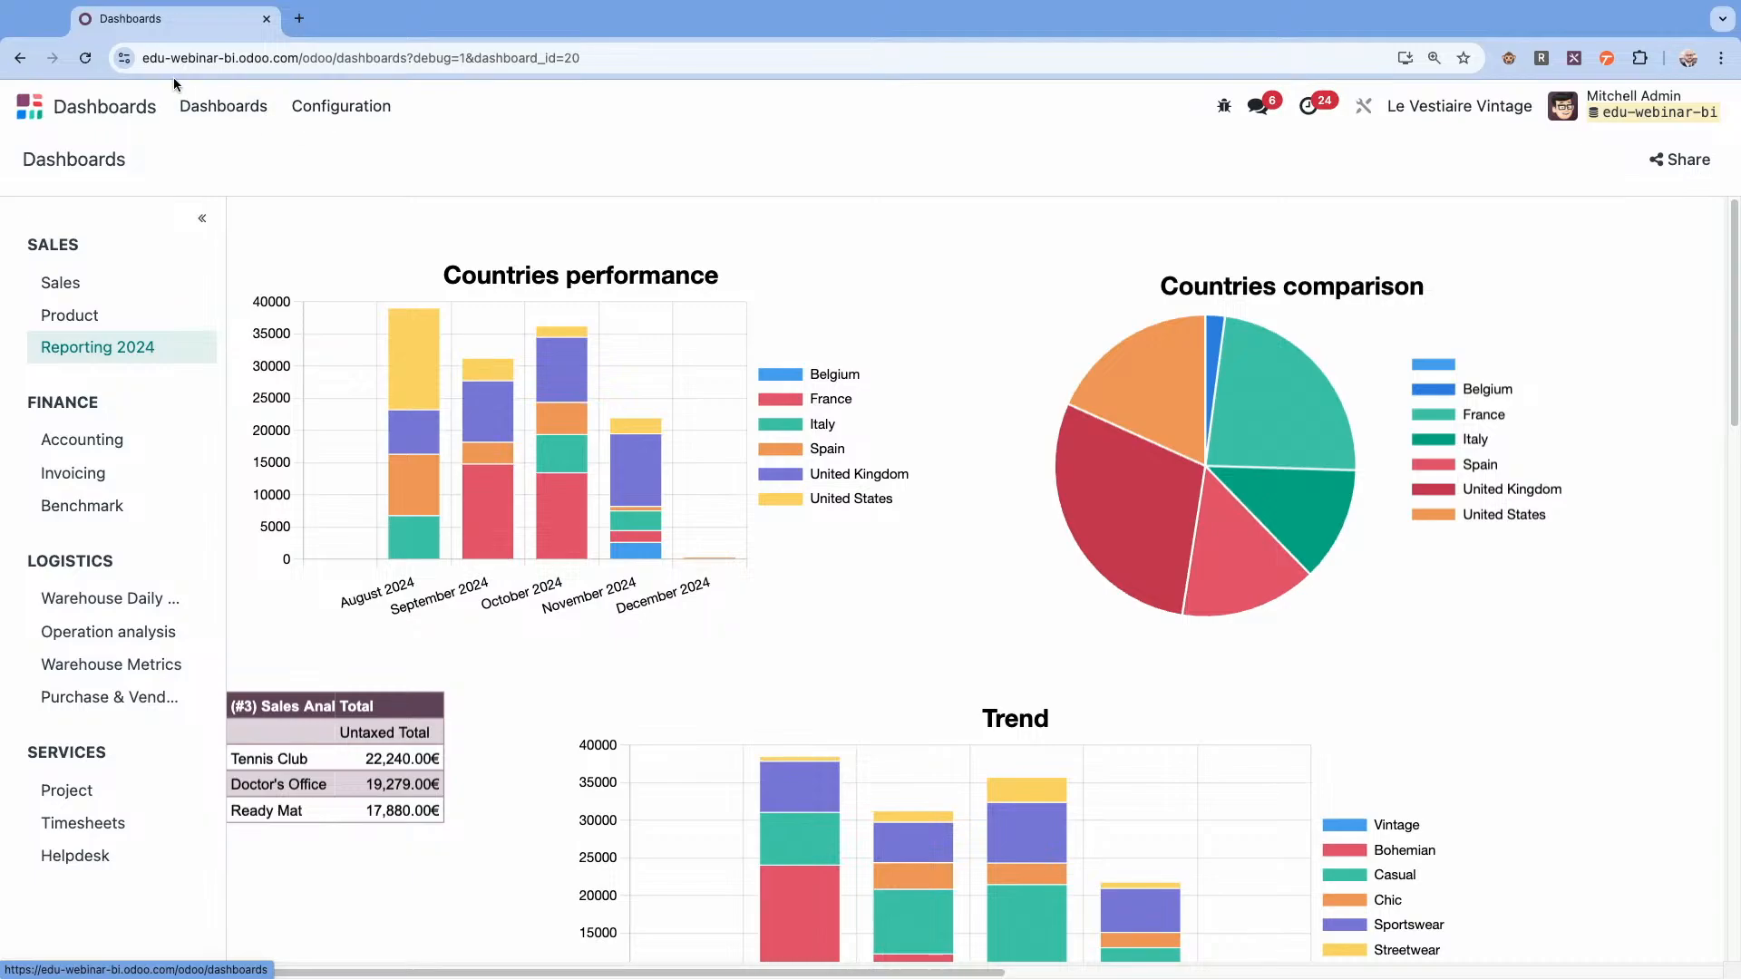
{"action": "left_click", "coordinate": [78, 68]}
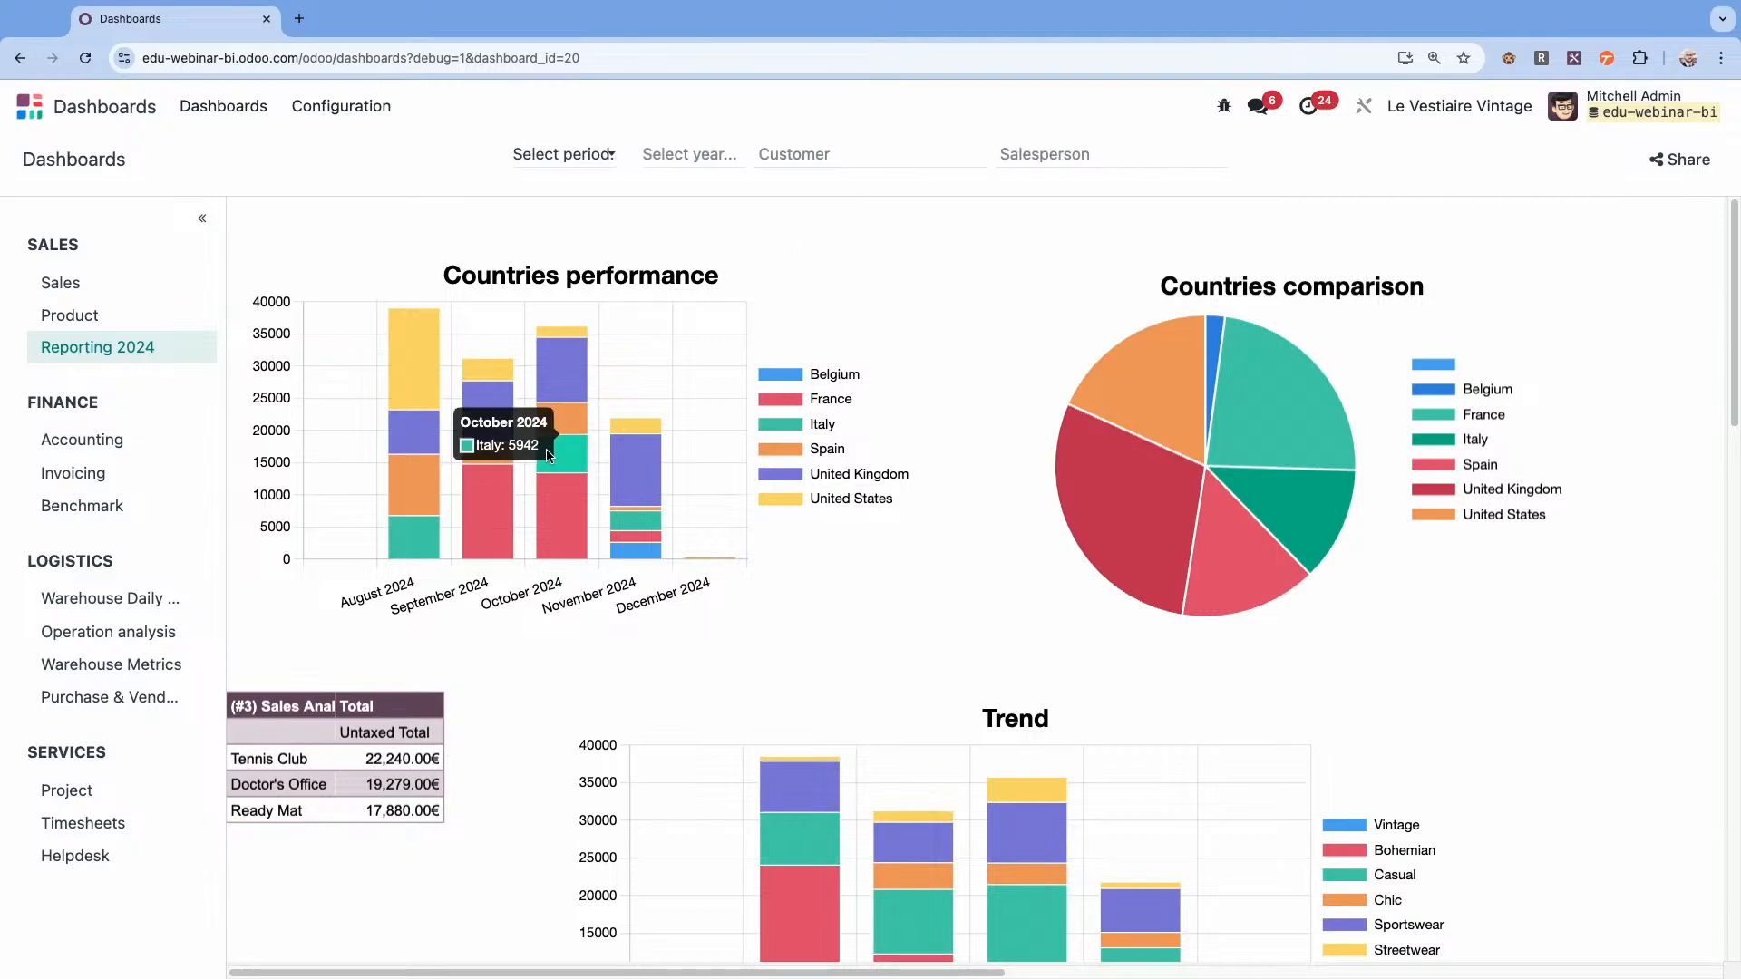
Test filtering the dashboard by customer Tennis Club and by the second listed salesperson, clearing each filter.
{"action": "left_click", "coordinate": [274, 760]}
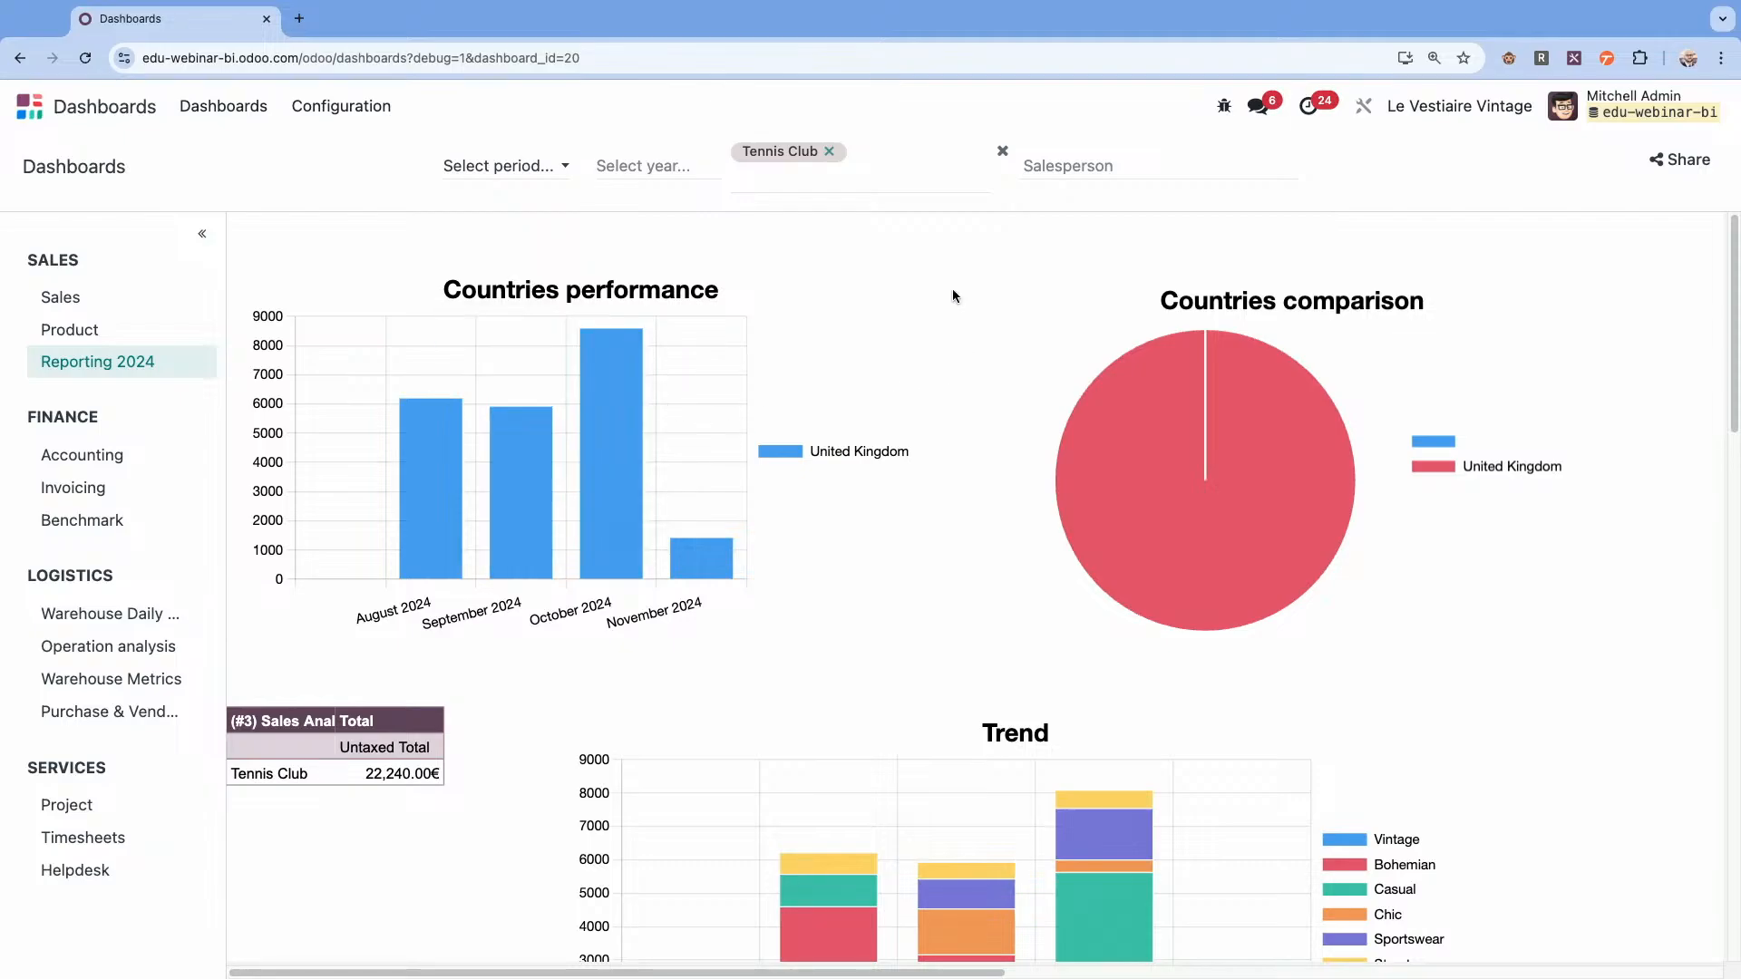
{"action": "left_click", "coordinate": [829, 151]}
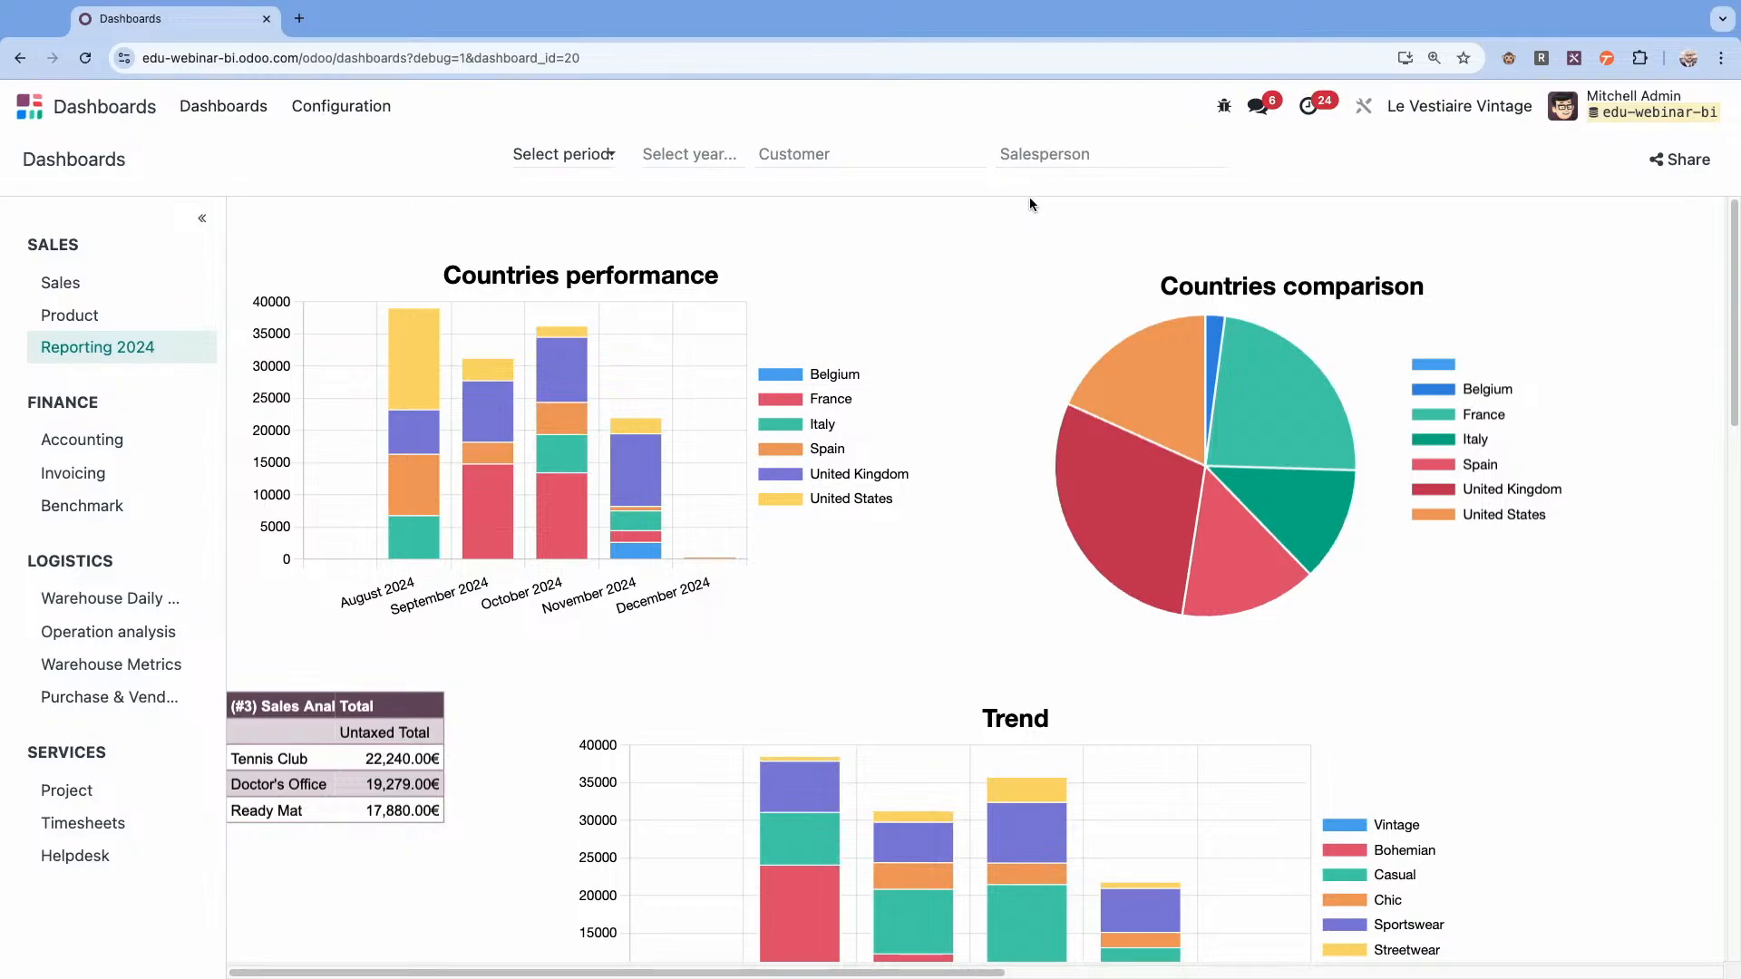
{"action": "left_click", "coordinate": [1058, 155]}
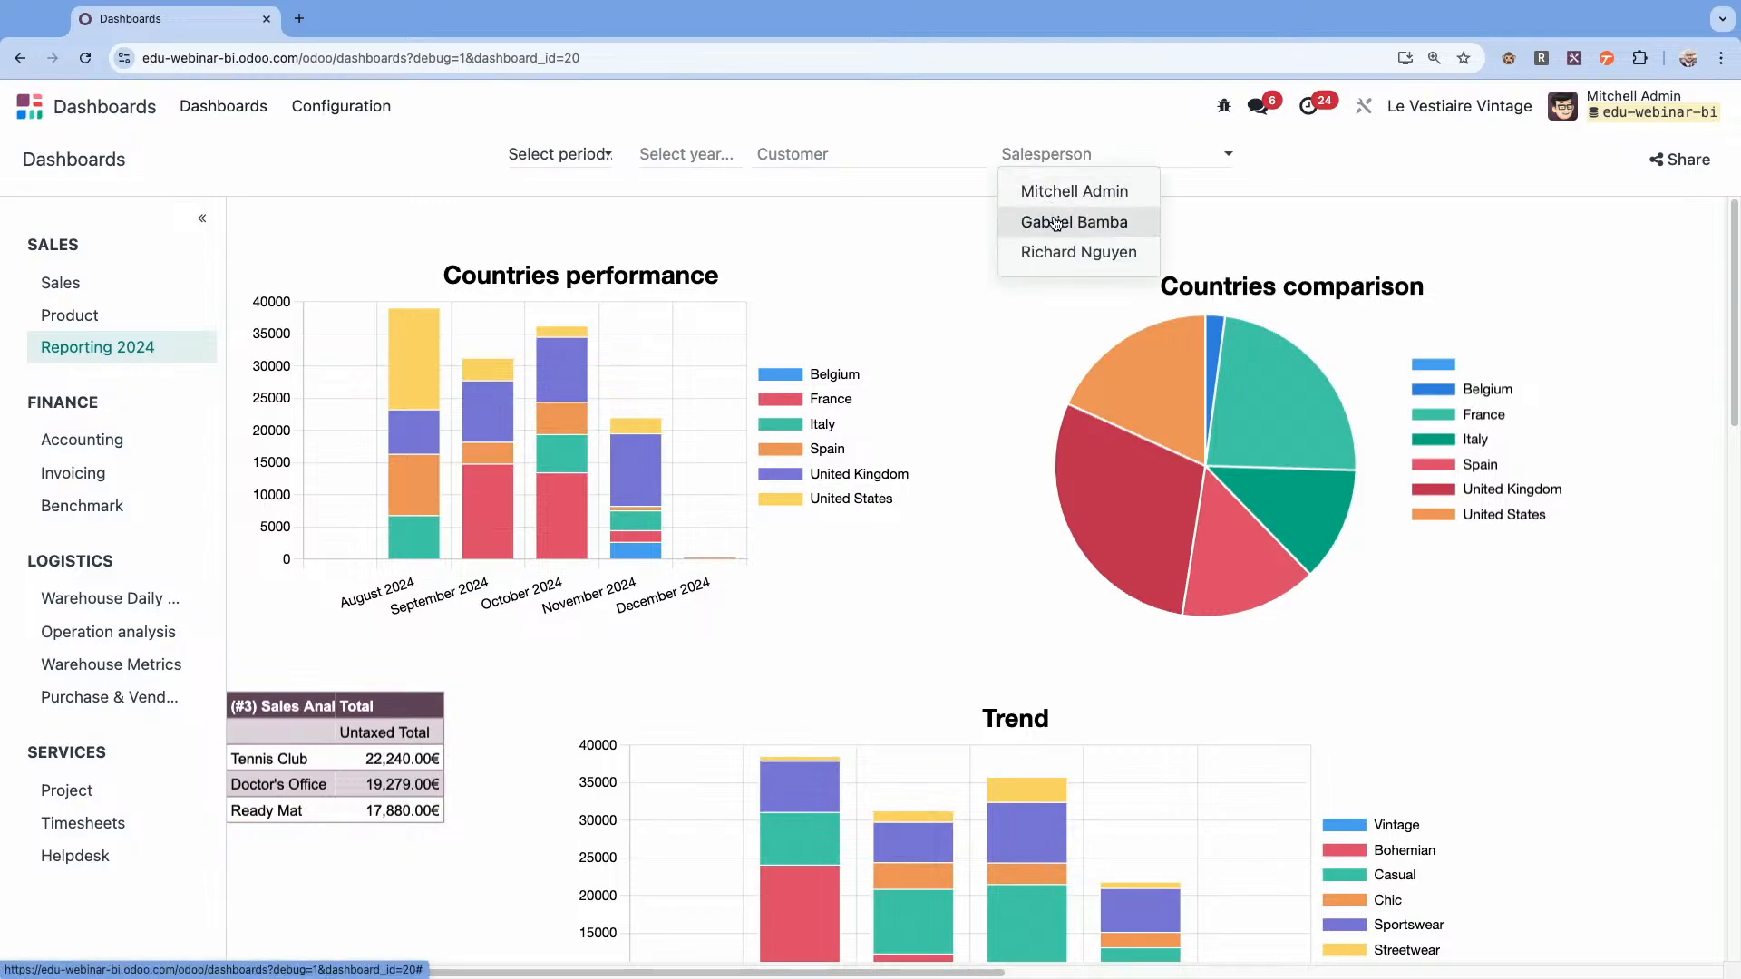
{"action": "left_click", "coordinate": [1055, 221]}
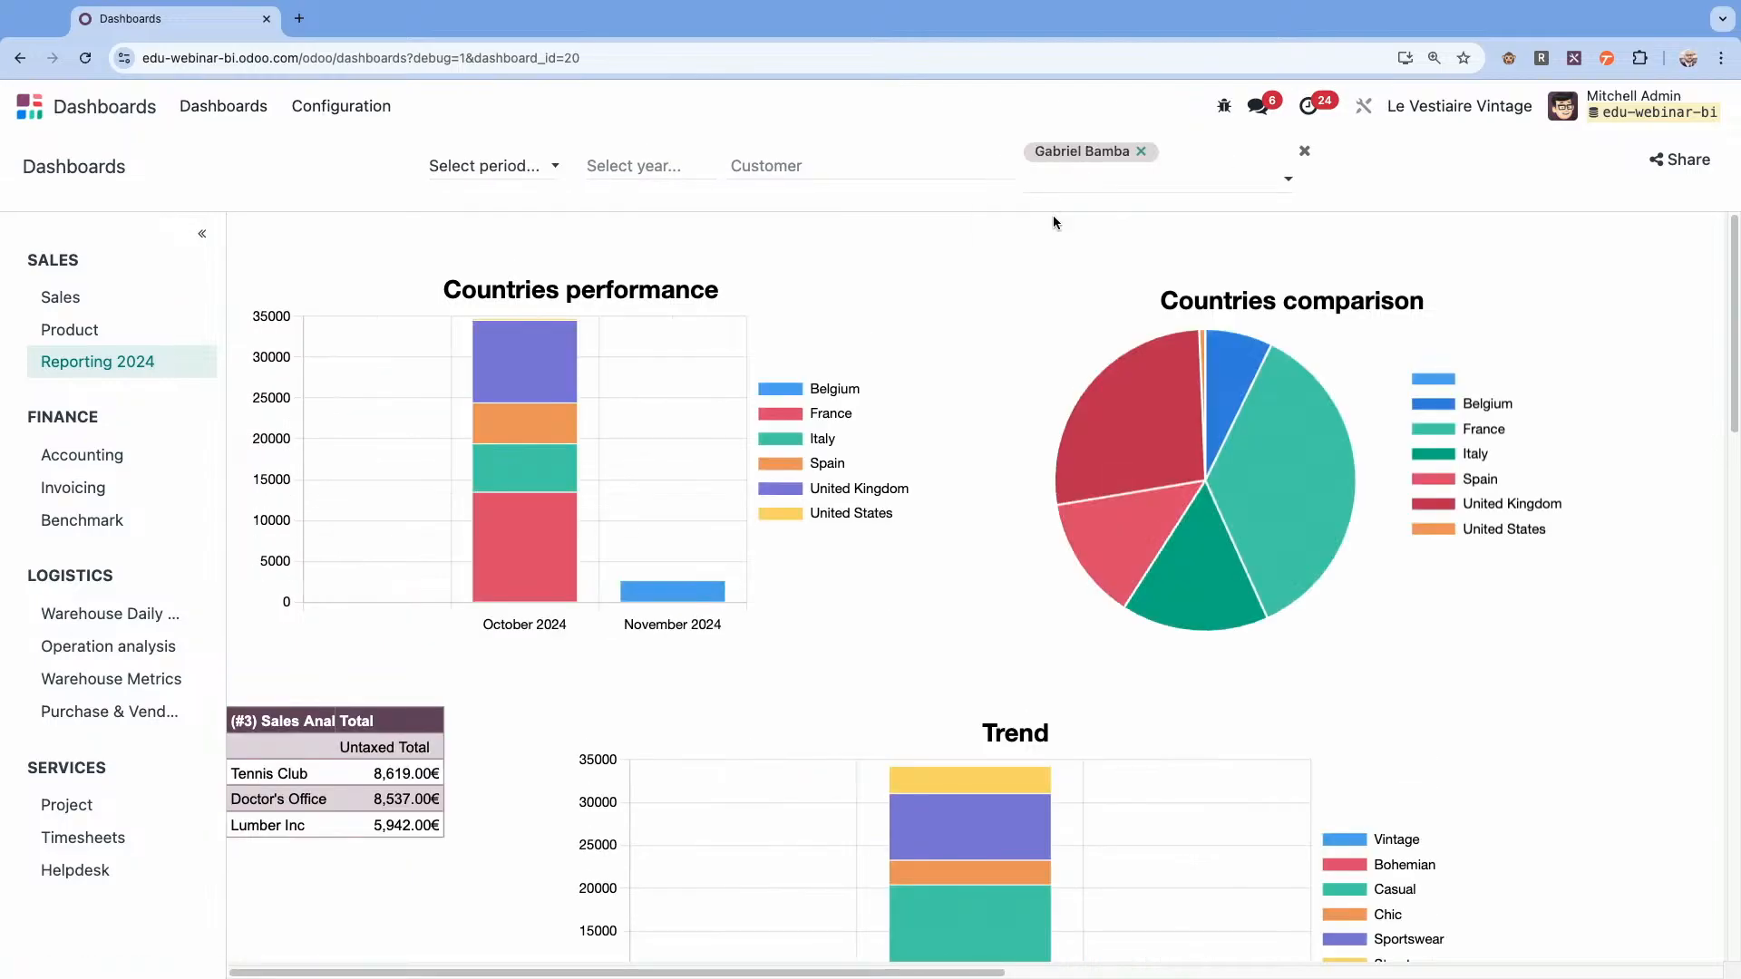
{"action": "left_click", "coordinate": [1141, 152]}
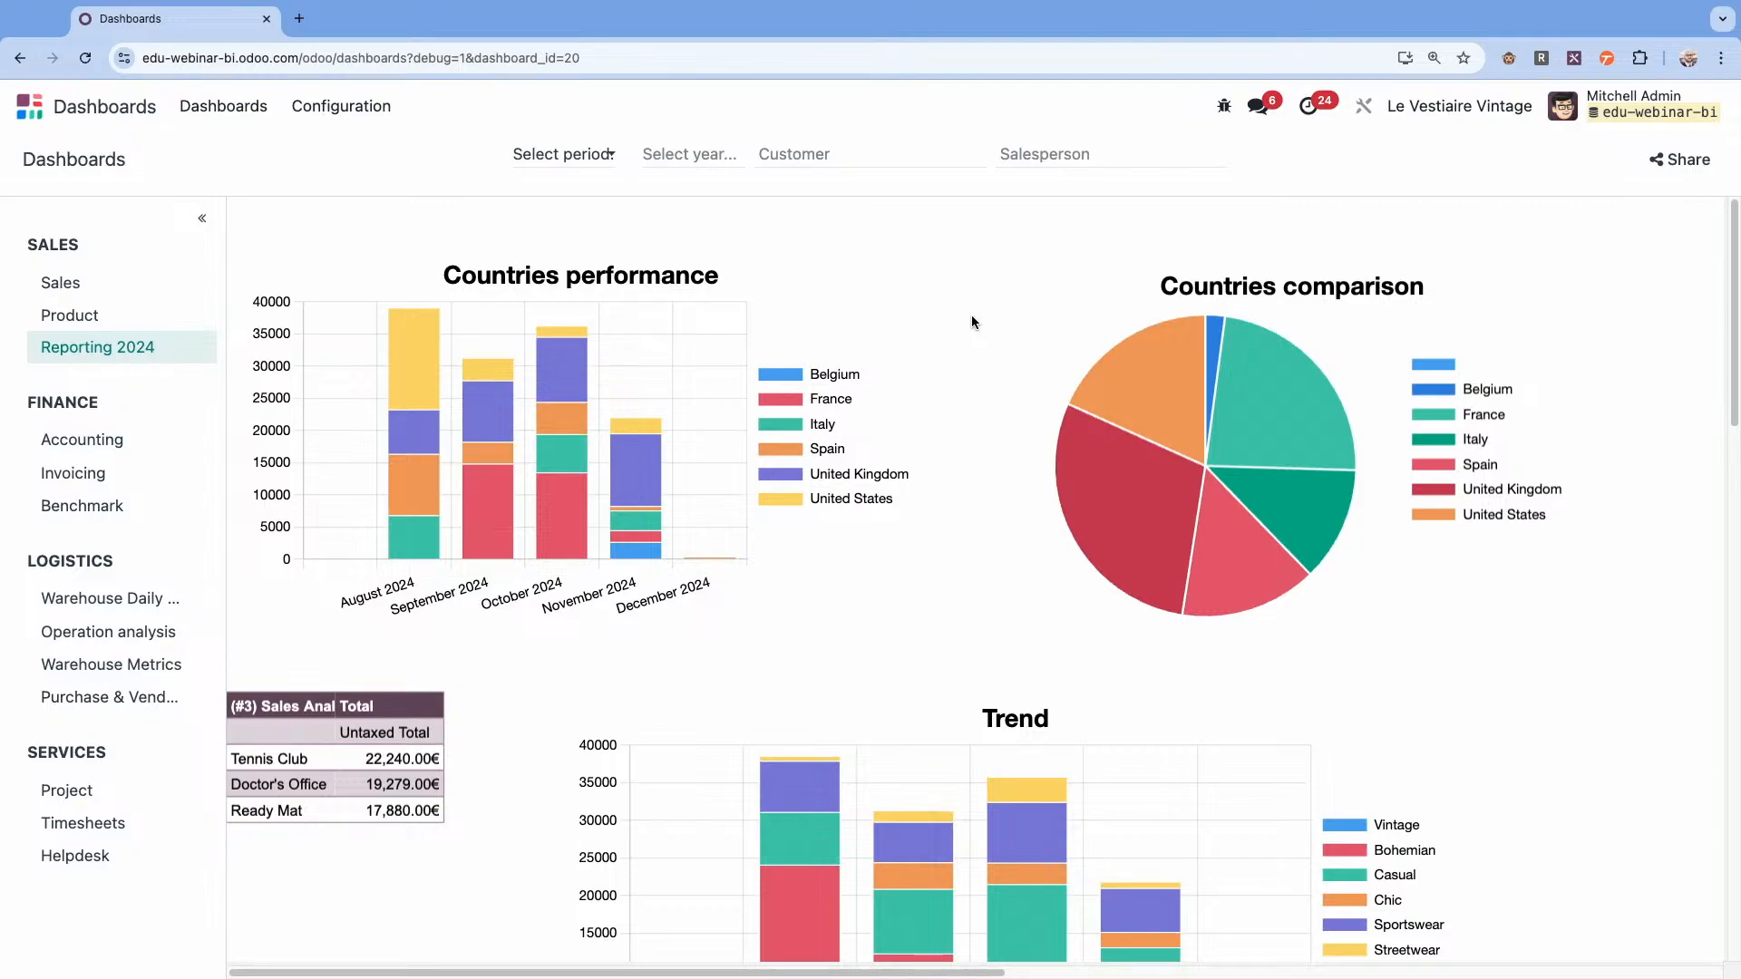
Inspect the sales lines behind Tennis Club's untaxed total and return to the dashboard.
{"action": "scroll", "coordinate": [972, 322], "scroll_direction": "down", "scroll_amount": 1}
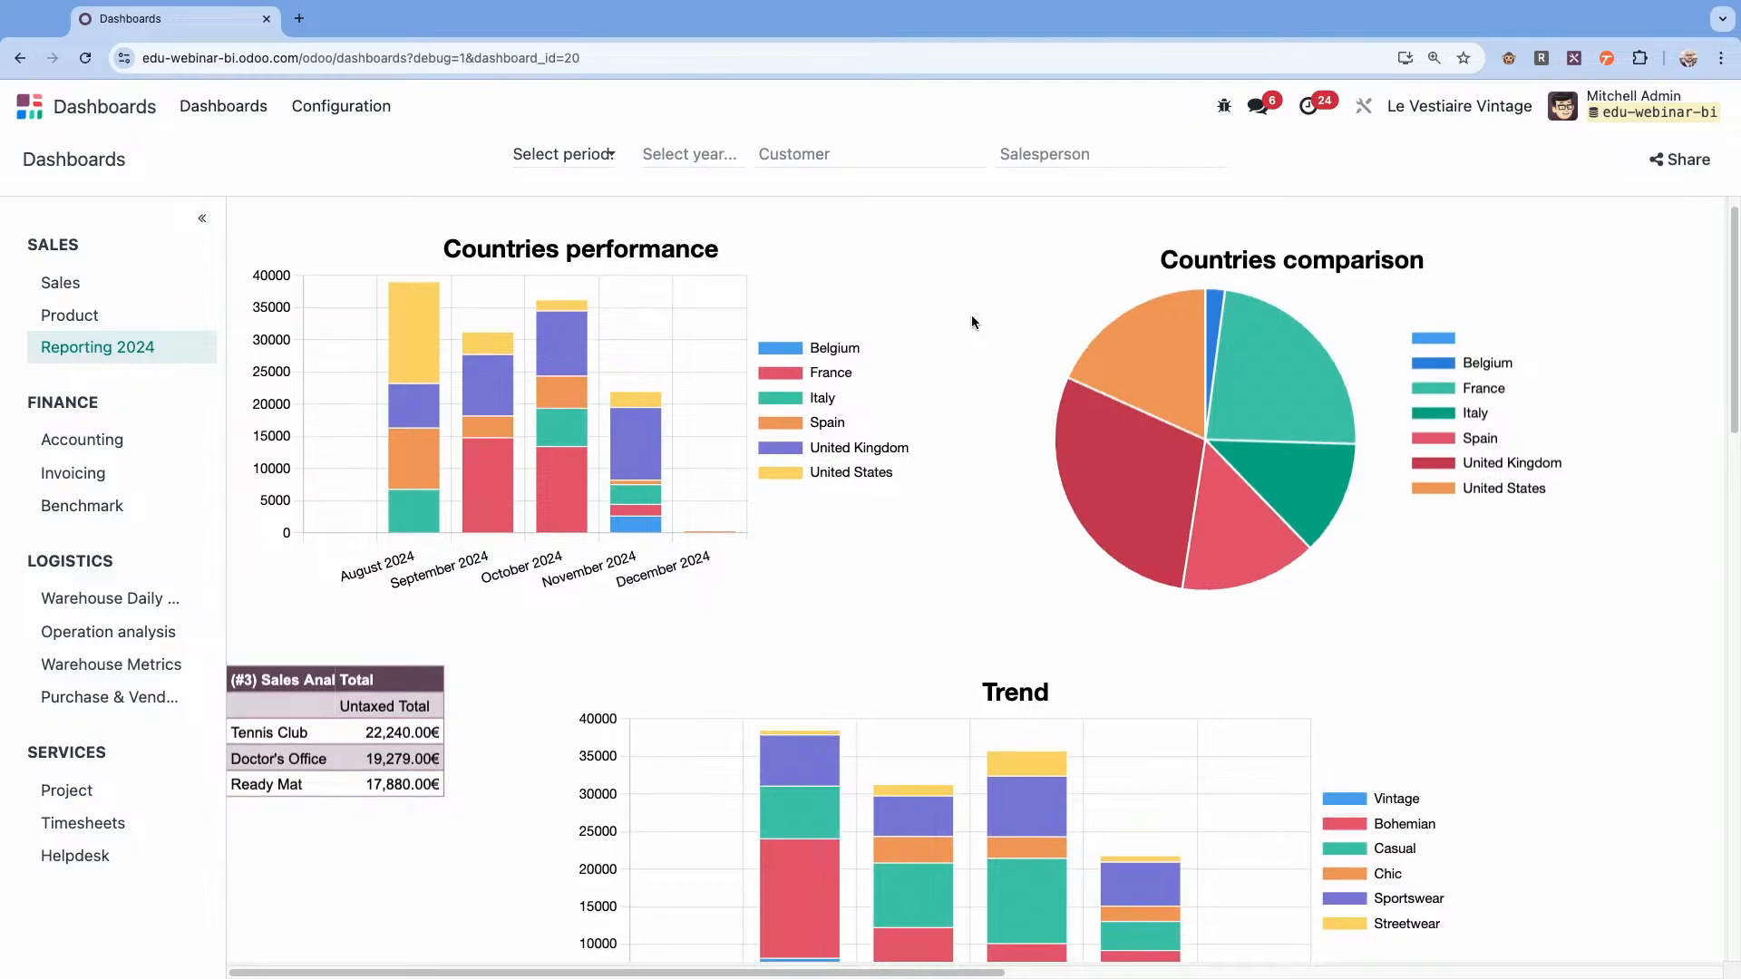
{"action": "left_click", "coordinate": [396, 739]}
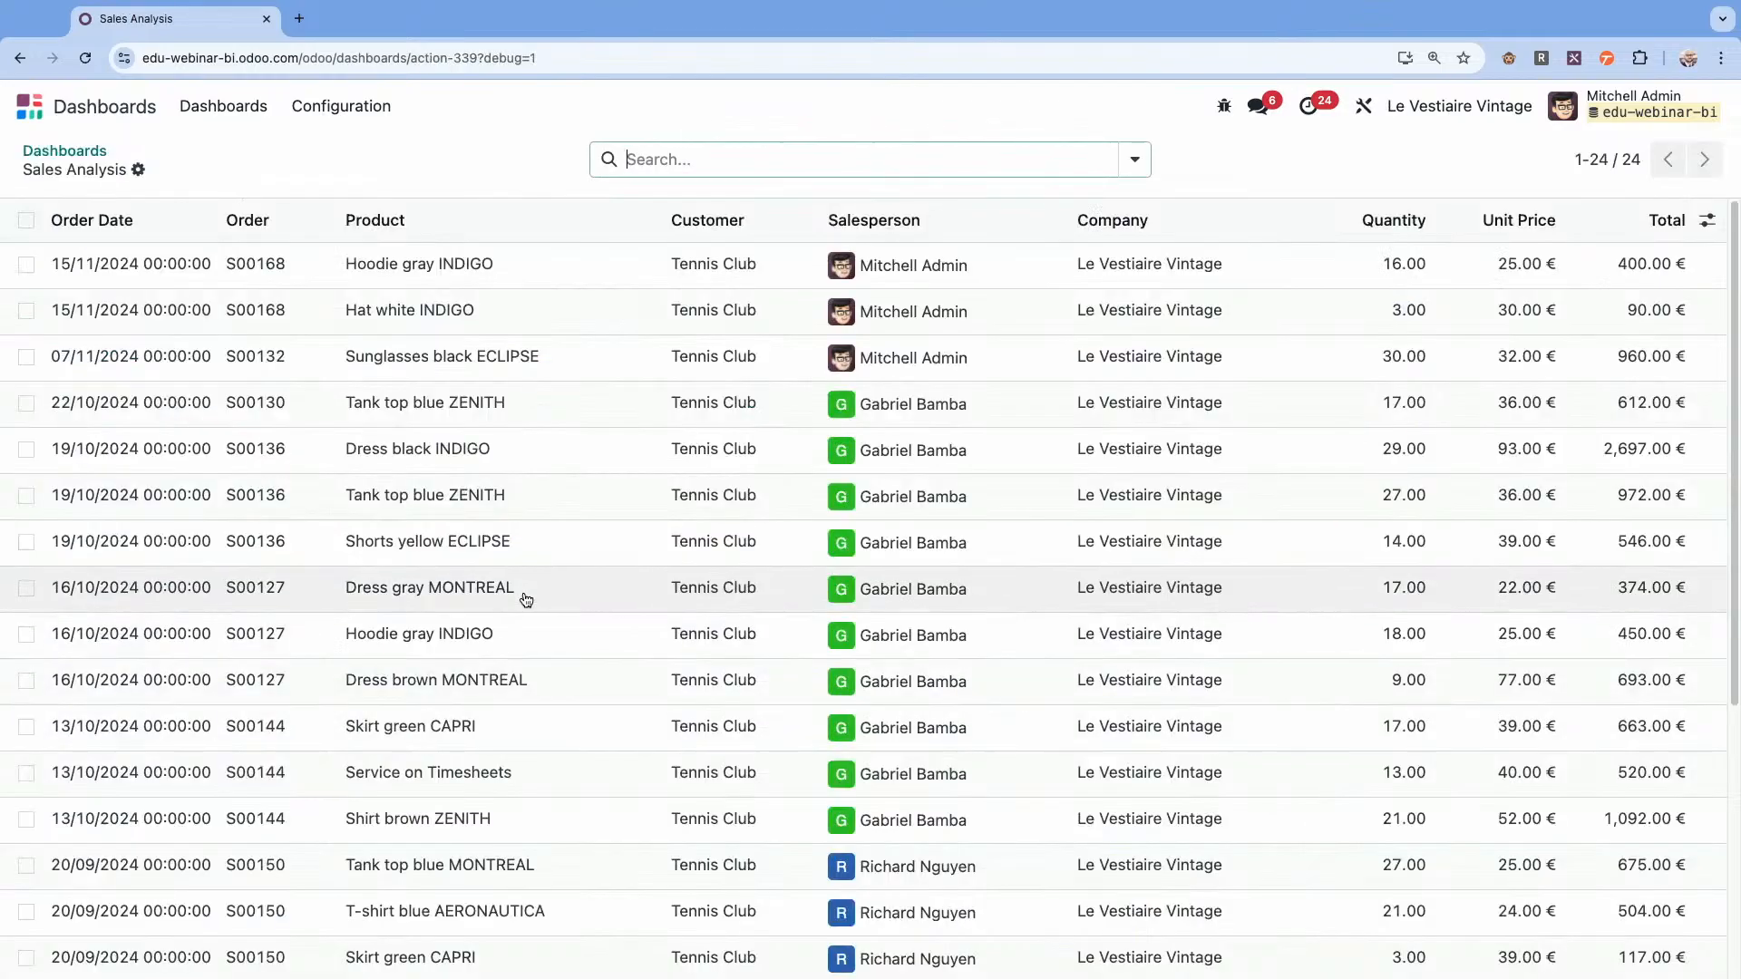
{"action": "scroll", "coordinate": [526, 600], "scroll_direction": "down", "scroll_amount": 5}
{"action": "scroll", "coordinate": [526, 600], "scroll_direction": "up", "scroll_amount": 5}
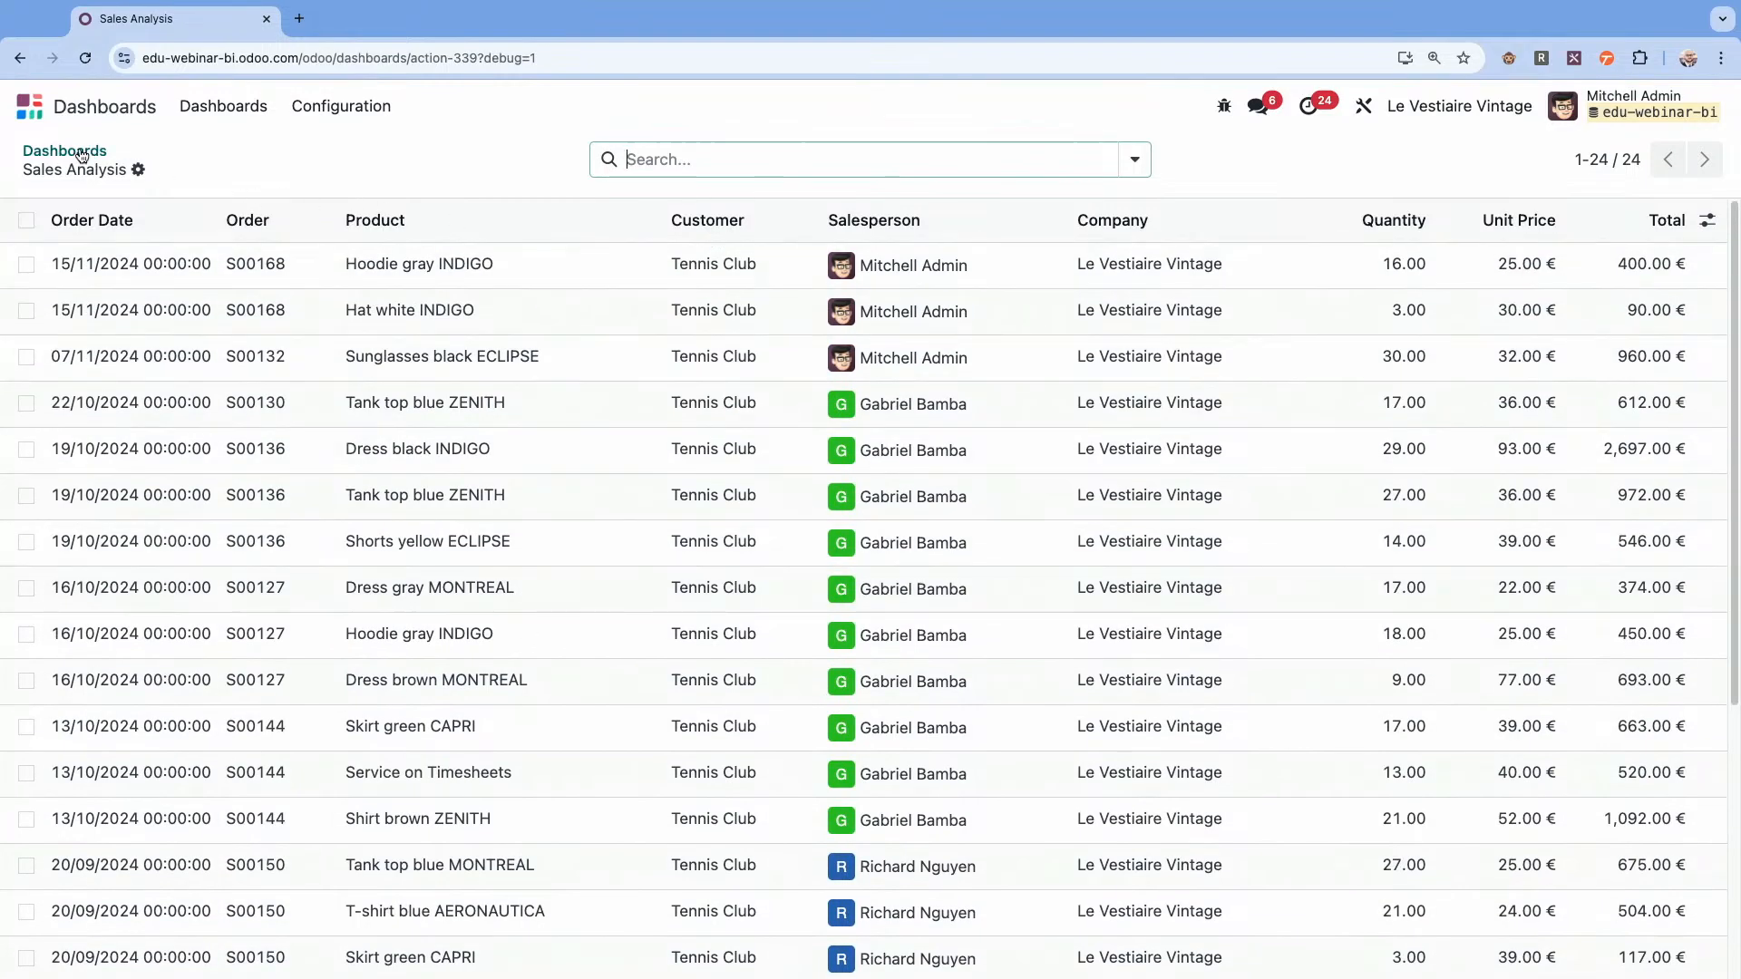
{"action": "left_click", "coordinate": [81, 156]}
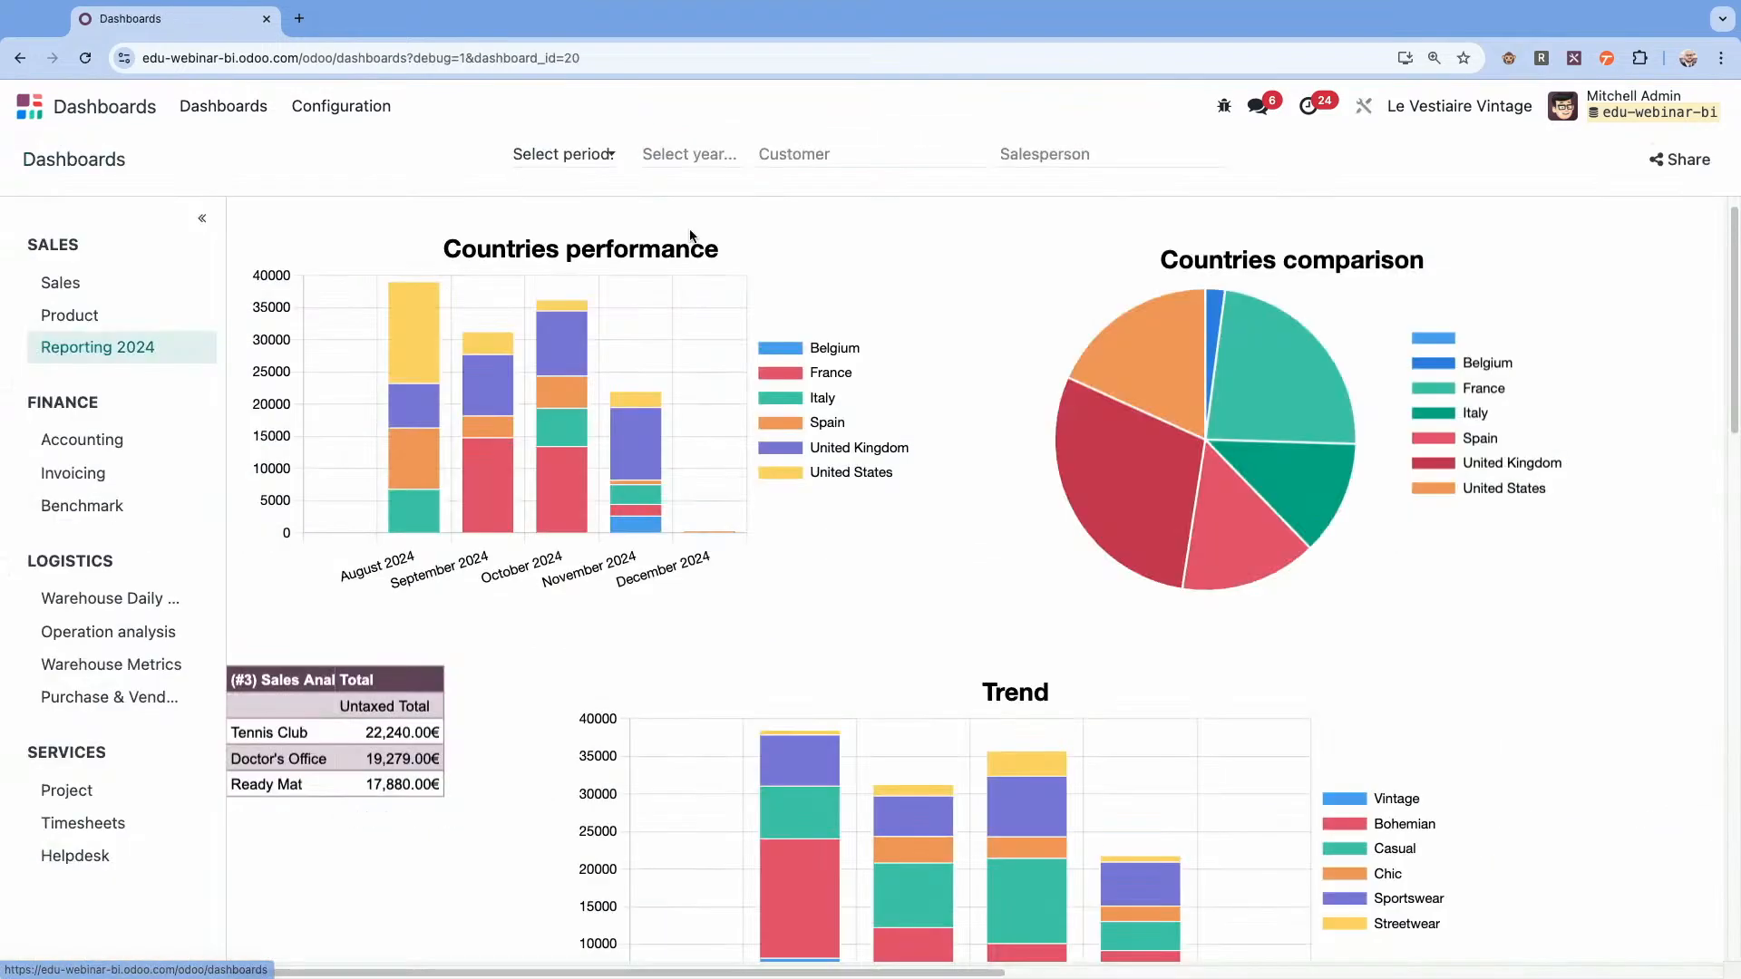
Filter the dashboard by the second listed salesperson and copy the share link of its frozen version.
{"action": "left_click", "coordinate": [1091, 153]}
{"action": "left_click", "coordinate": [1079, 221]}
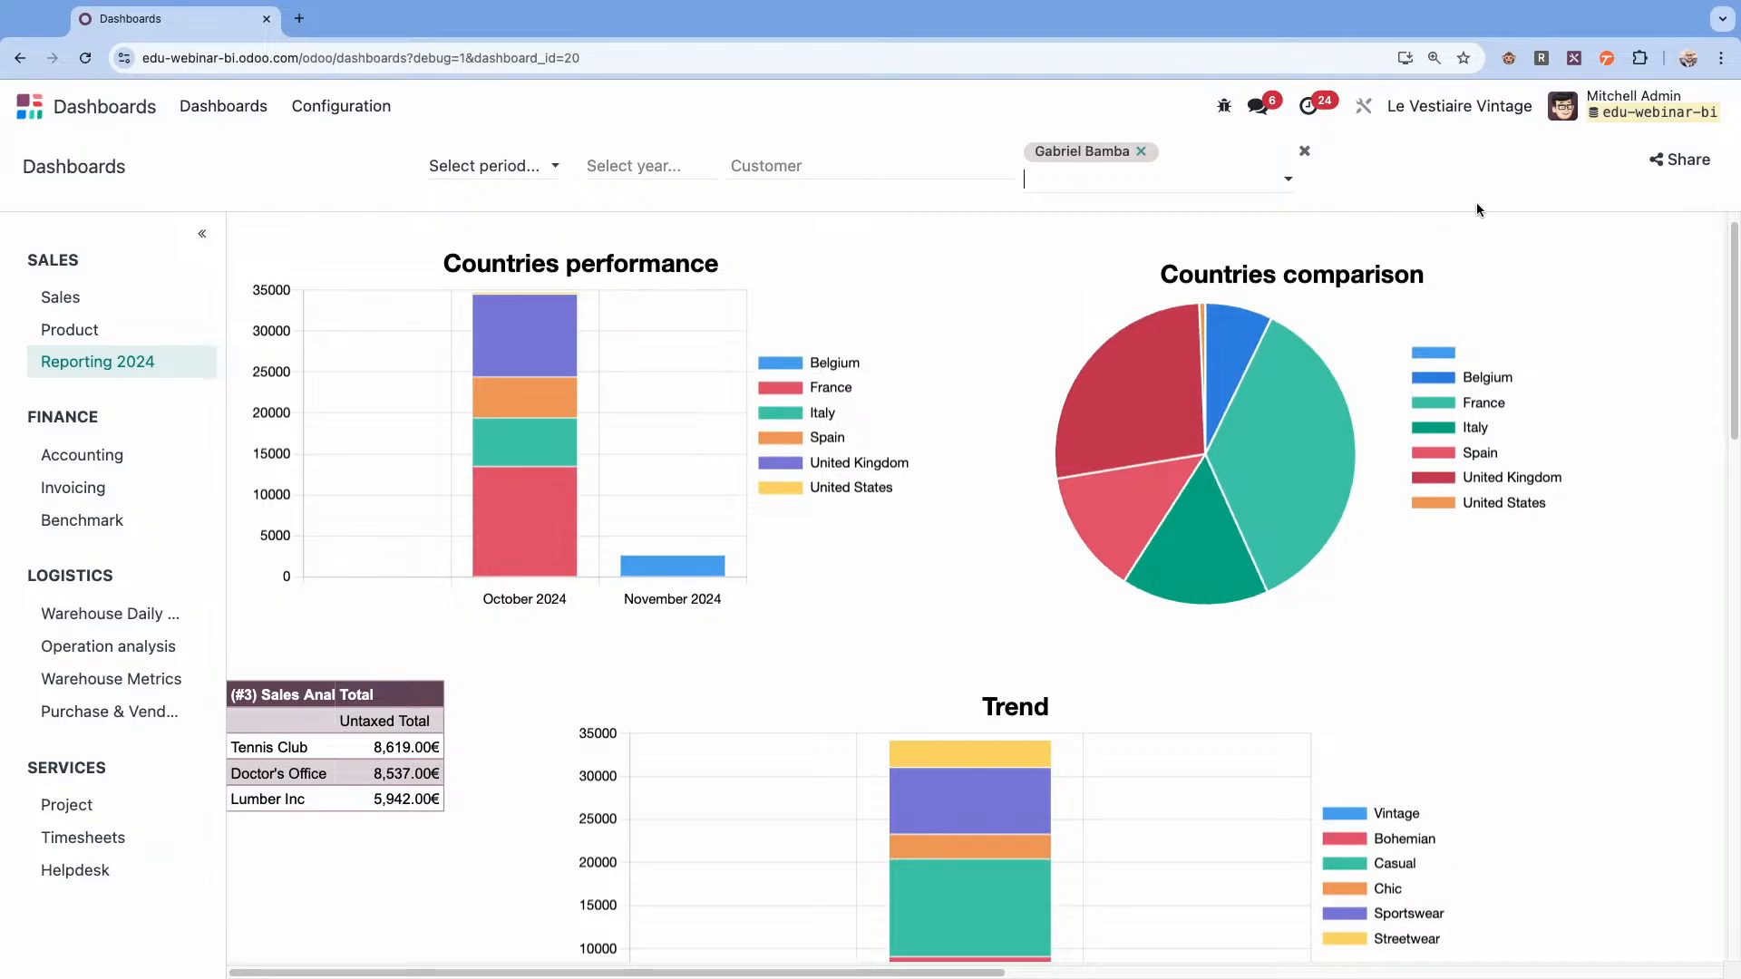
{"action": "left_click", "coordinate": [1681, 161]}
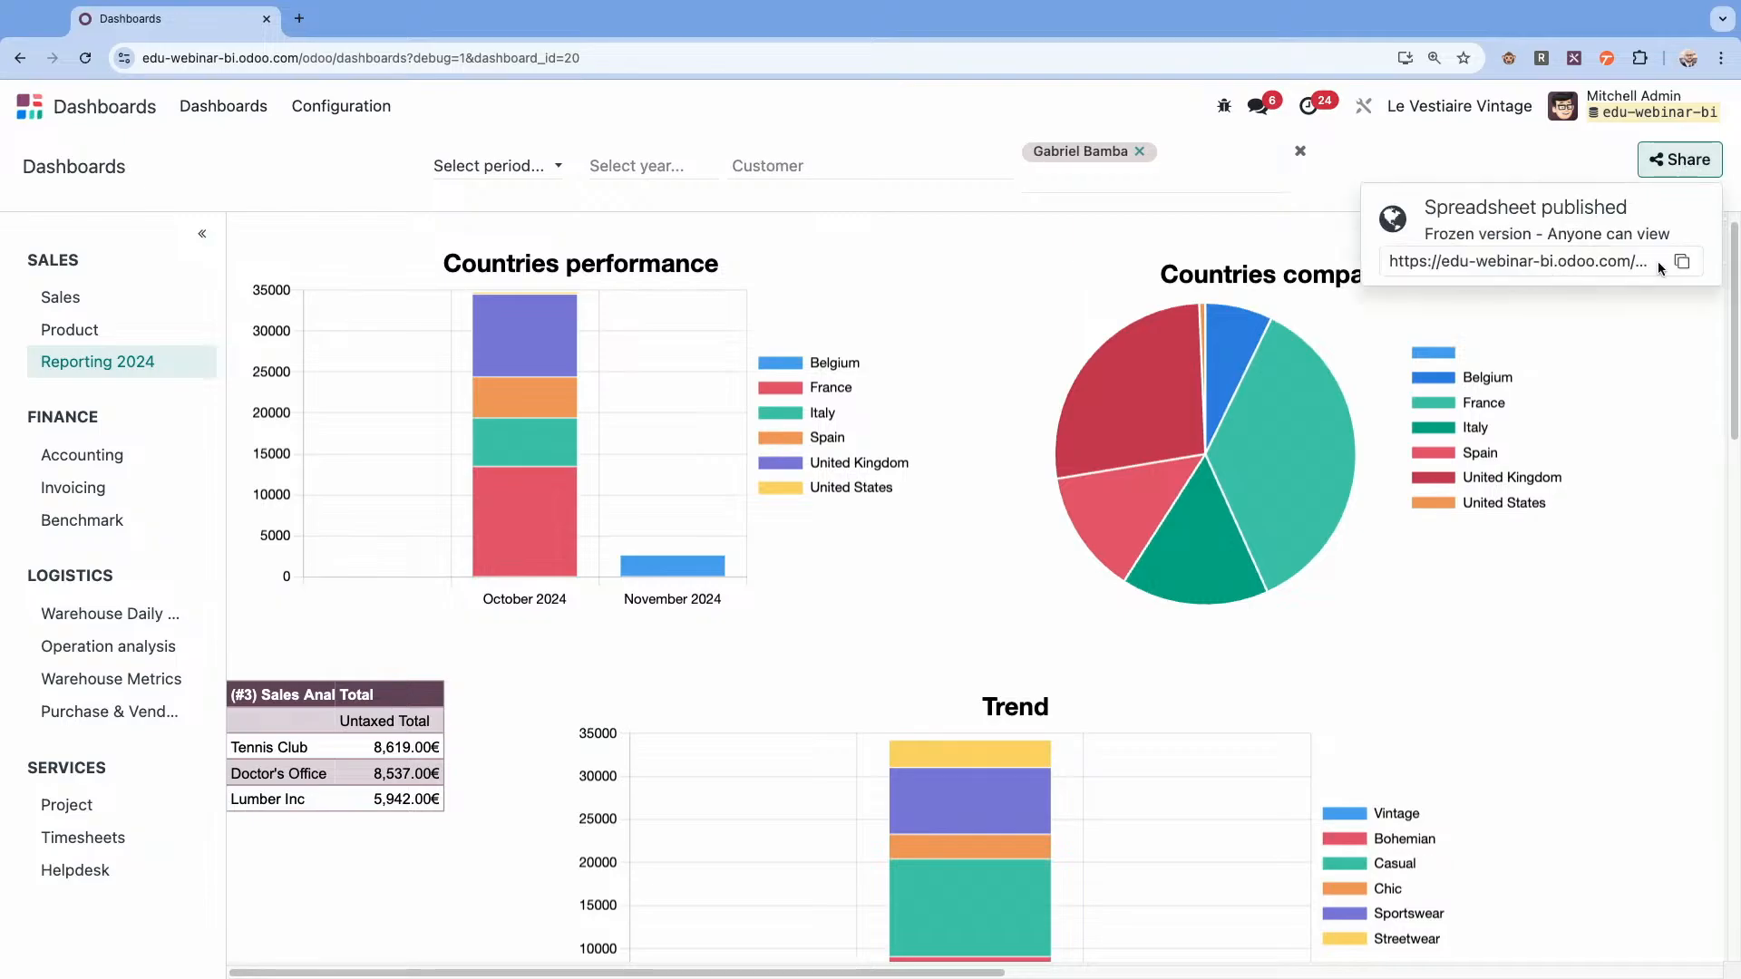
{"action": "left_click", "coordinate": [1682, 262]}
Open the copied share link in a new browser tab and check which filters the frozen dashboard applies.
{"action": "left_click", "coordinate": [300, 20]}
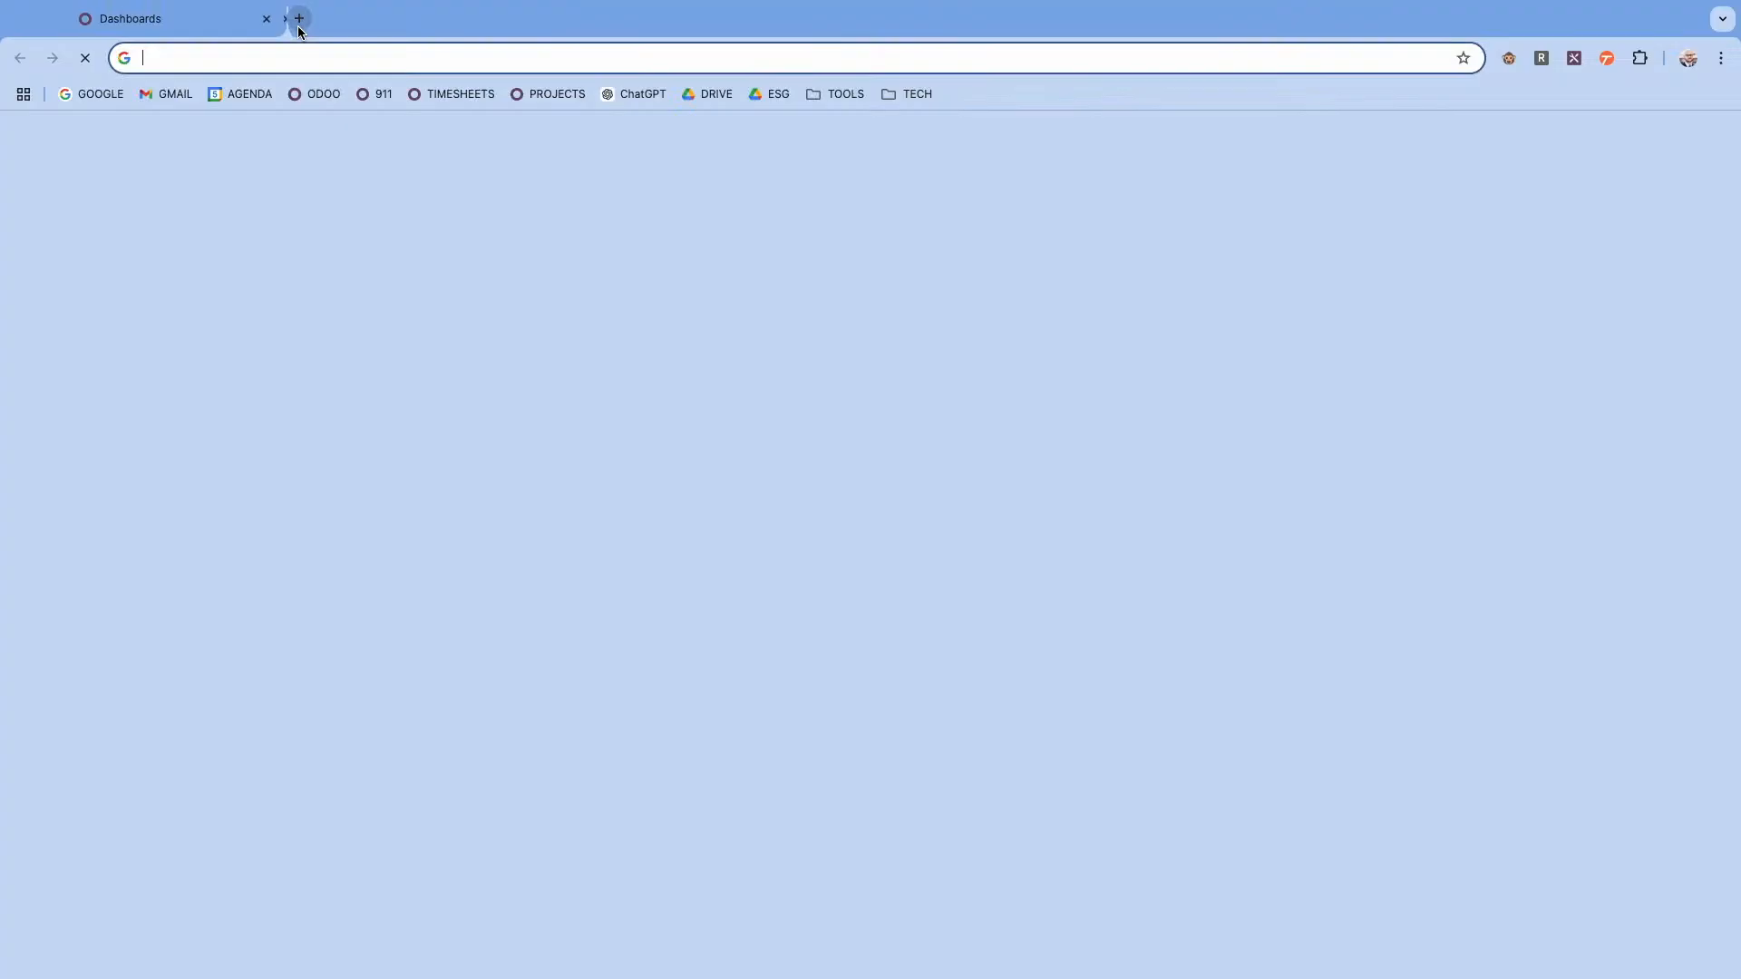
{"action": "key", "text": "ctrl+v"}
{"action": "key", "text": "Return"}
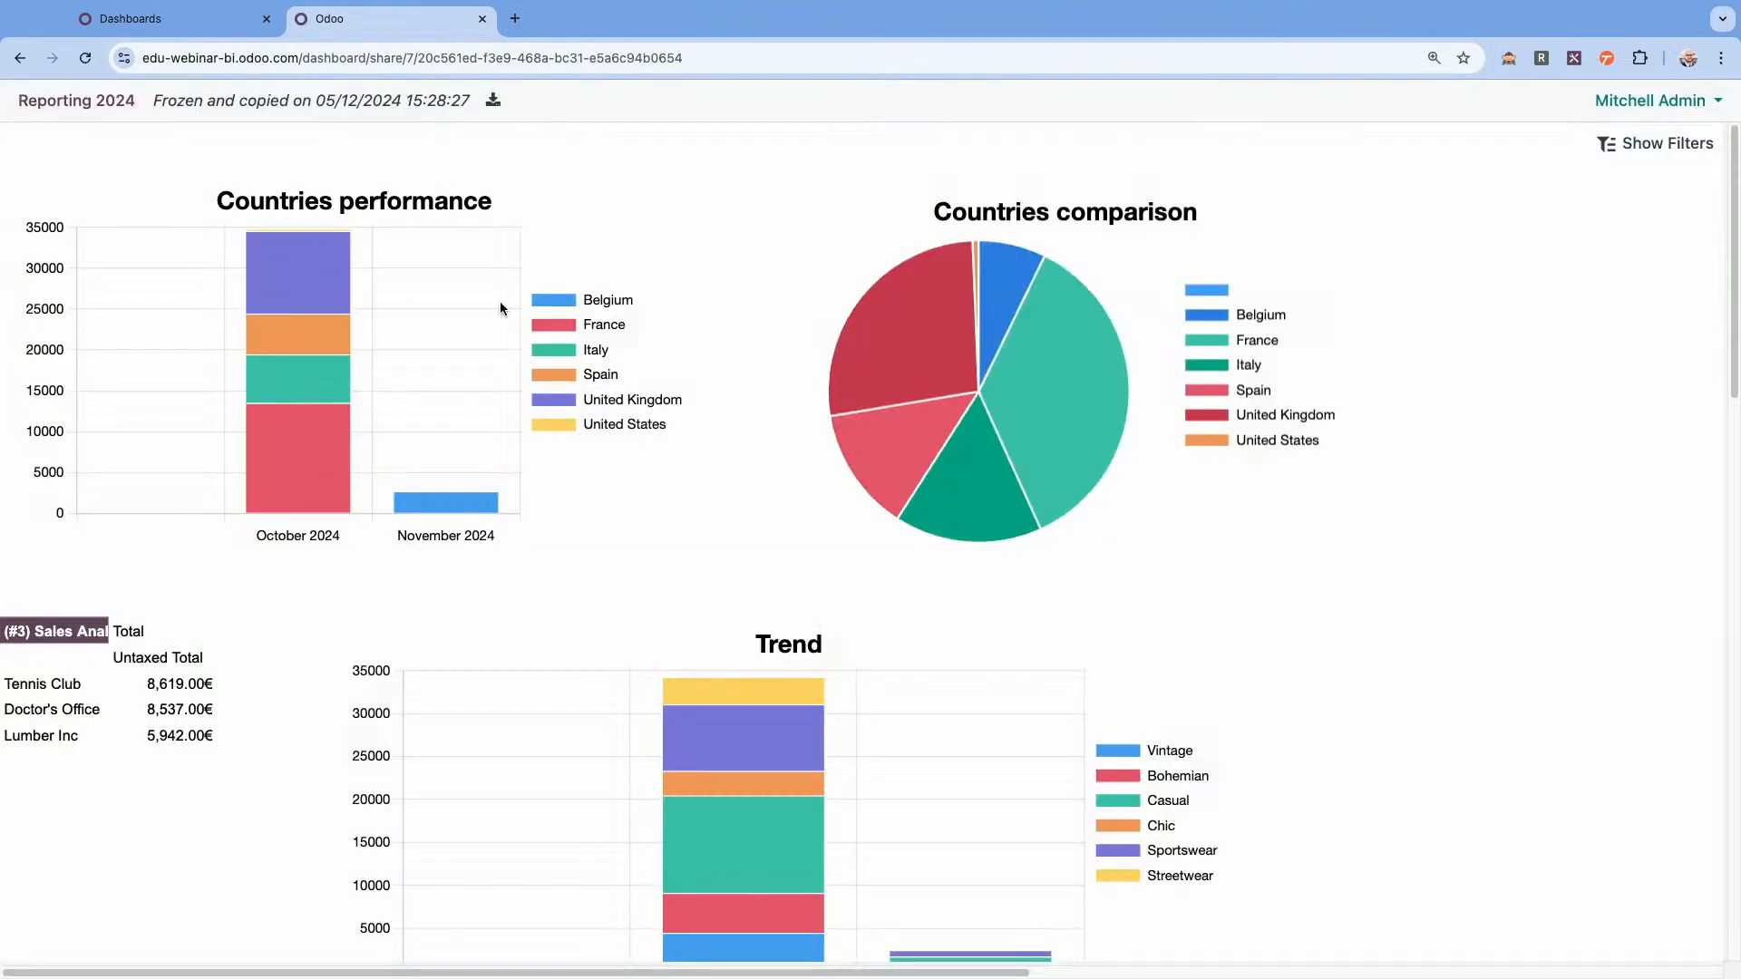
{"action": "left_click", "coordinate": [1644, 145]}
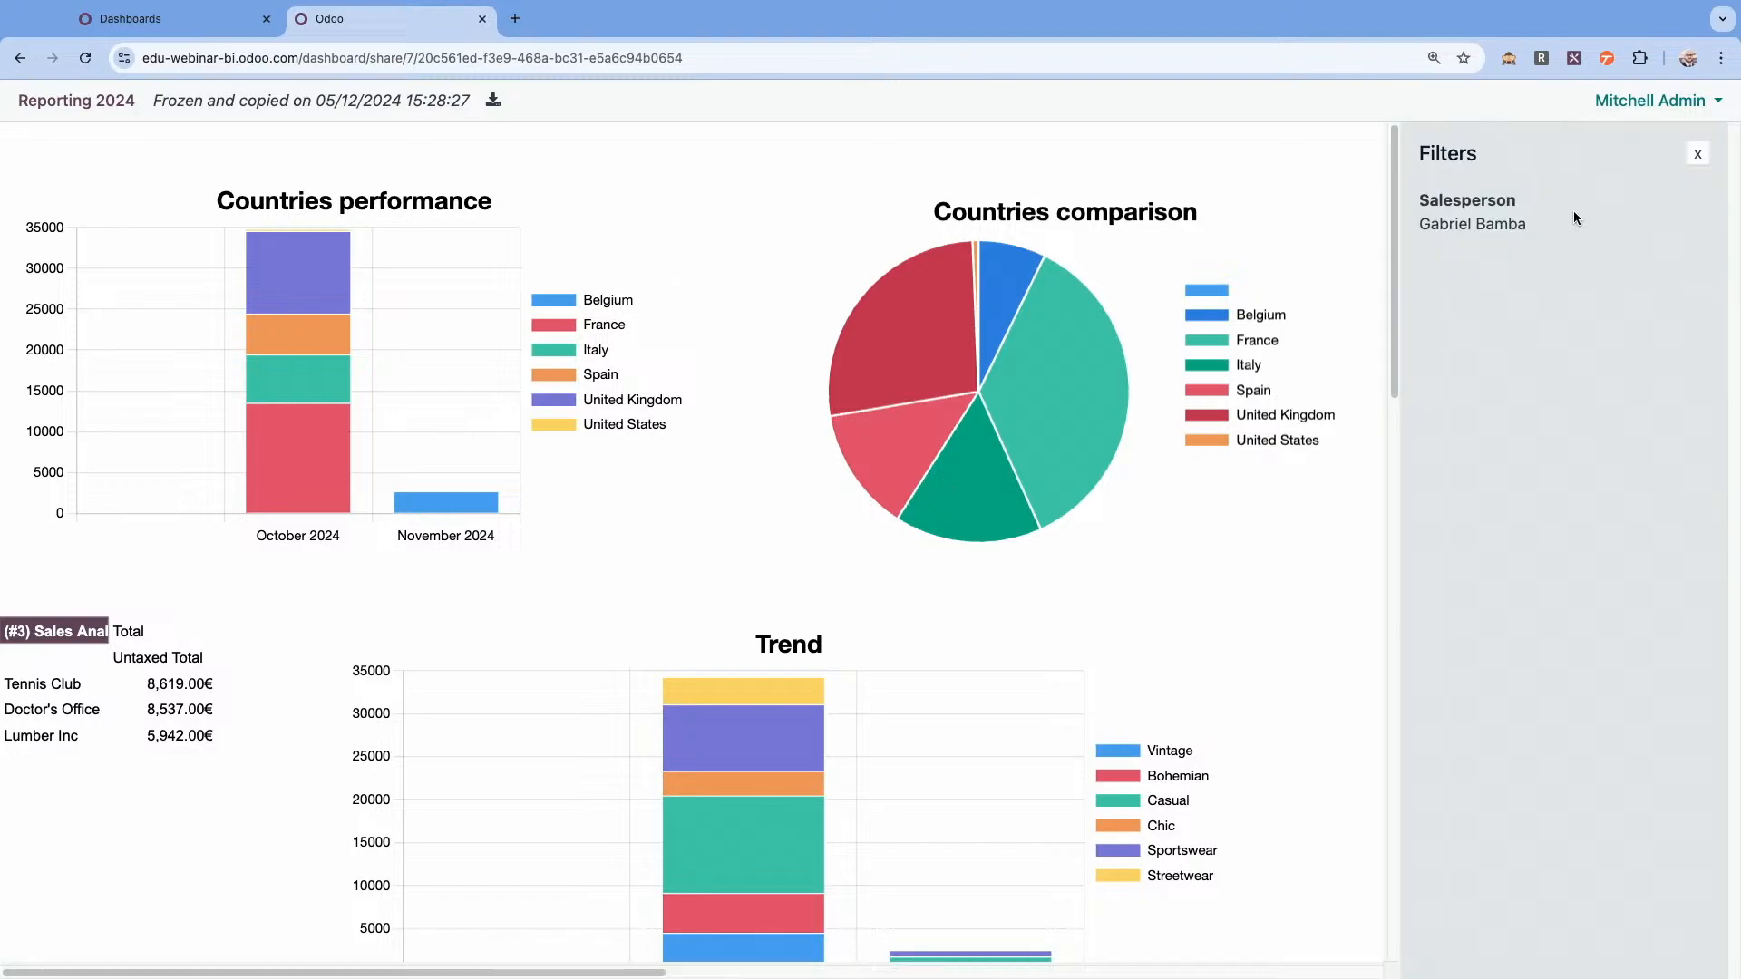
{"action": "left_click", "coordinate": [1697, 154]}
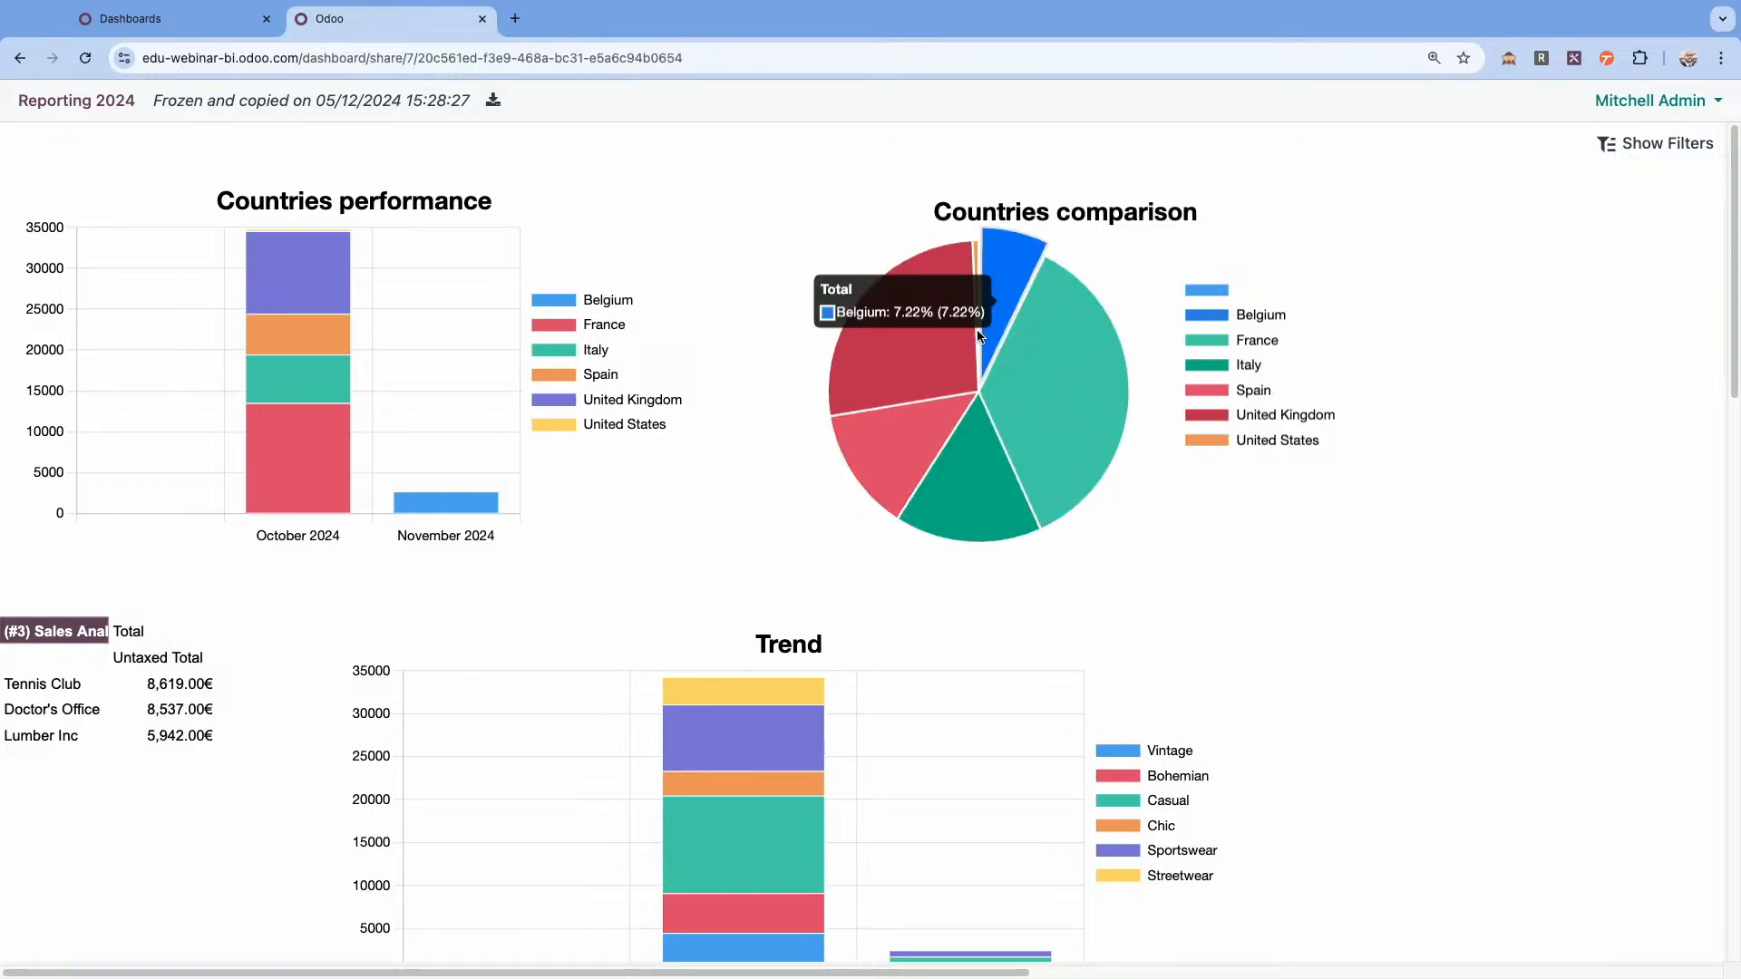
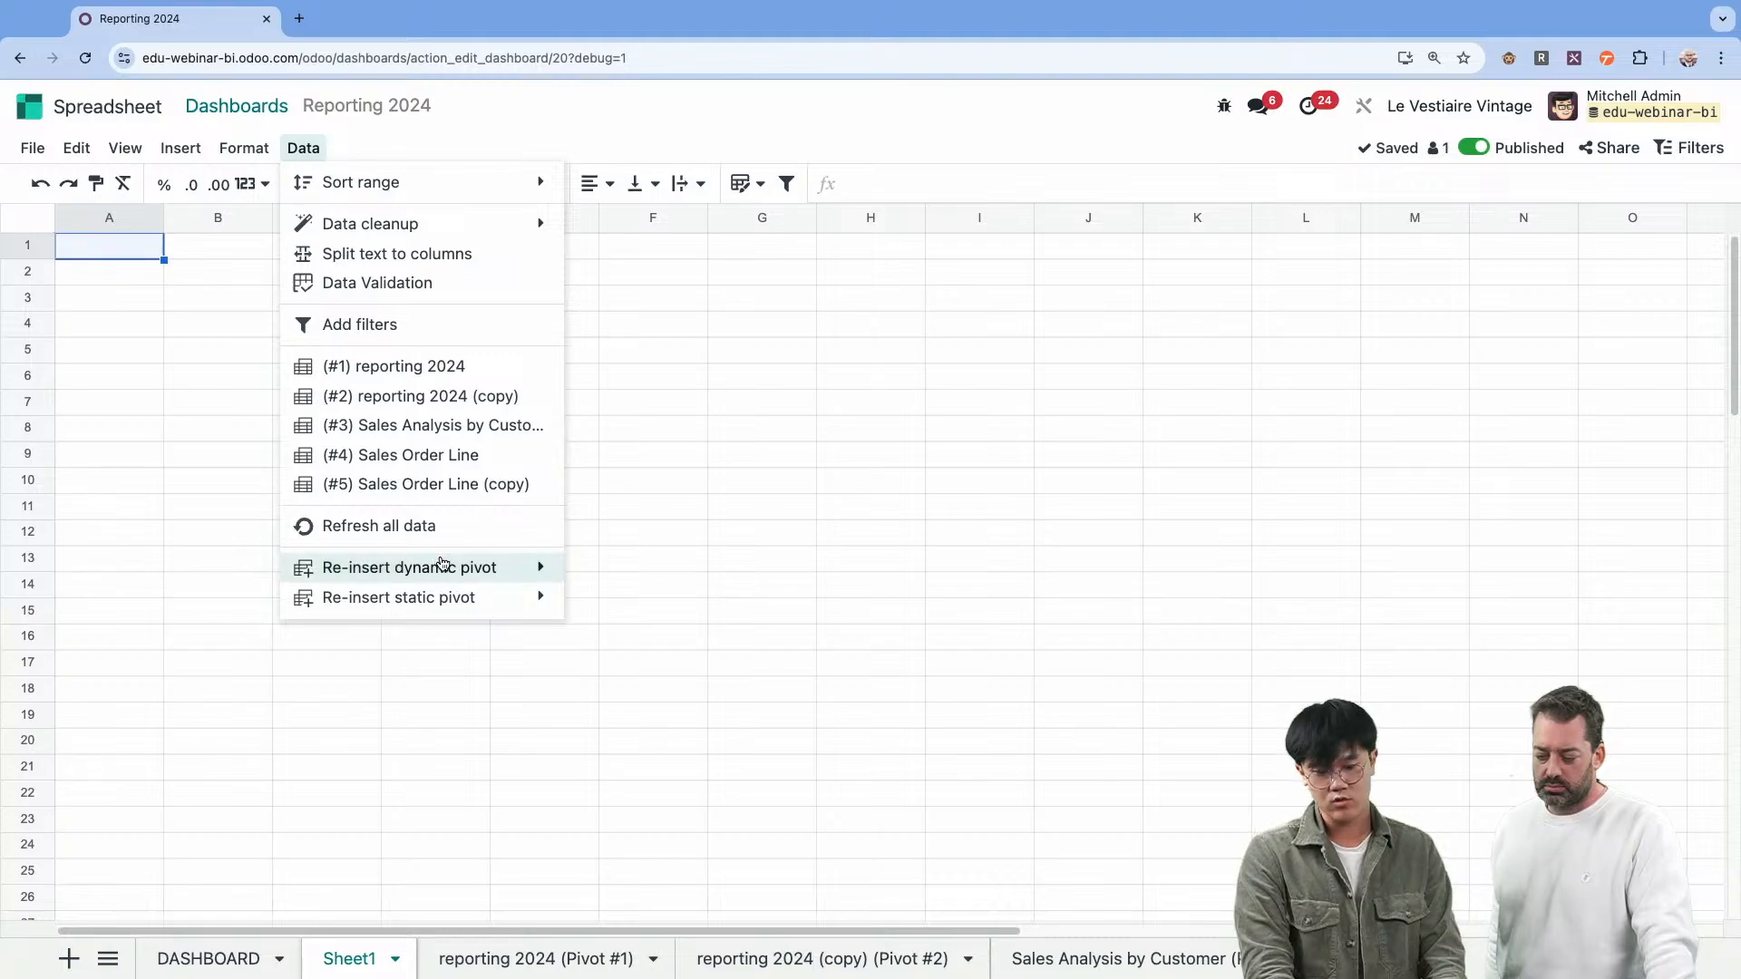
Re-insert the reporting 2024 pivot (#1) as a static pivot at cell A1 of Sheet1.
{"action": "mouse_move", "coordinate": [439, 564]}
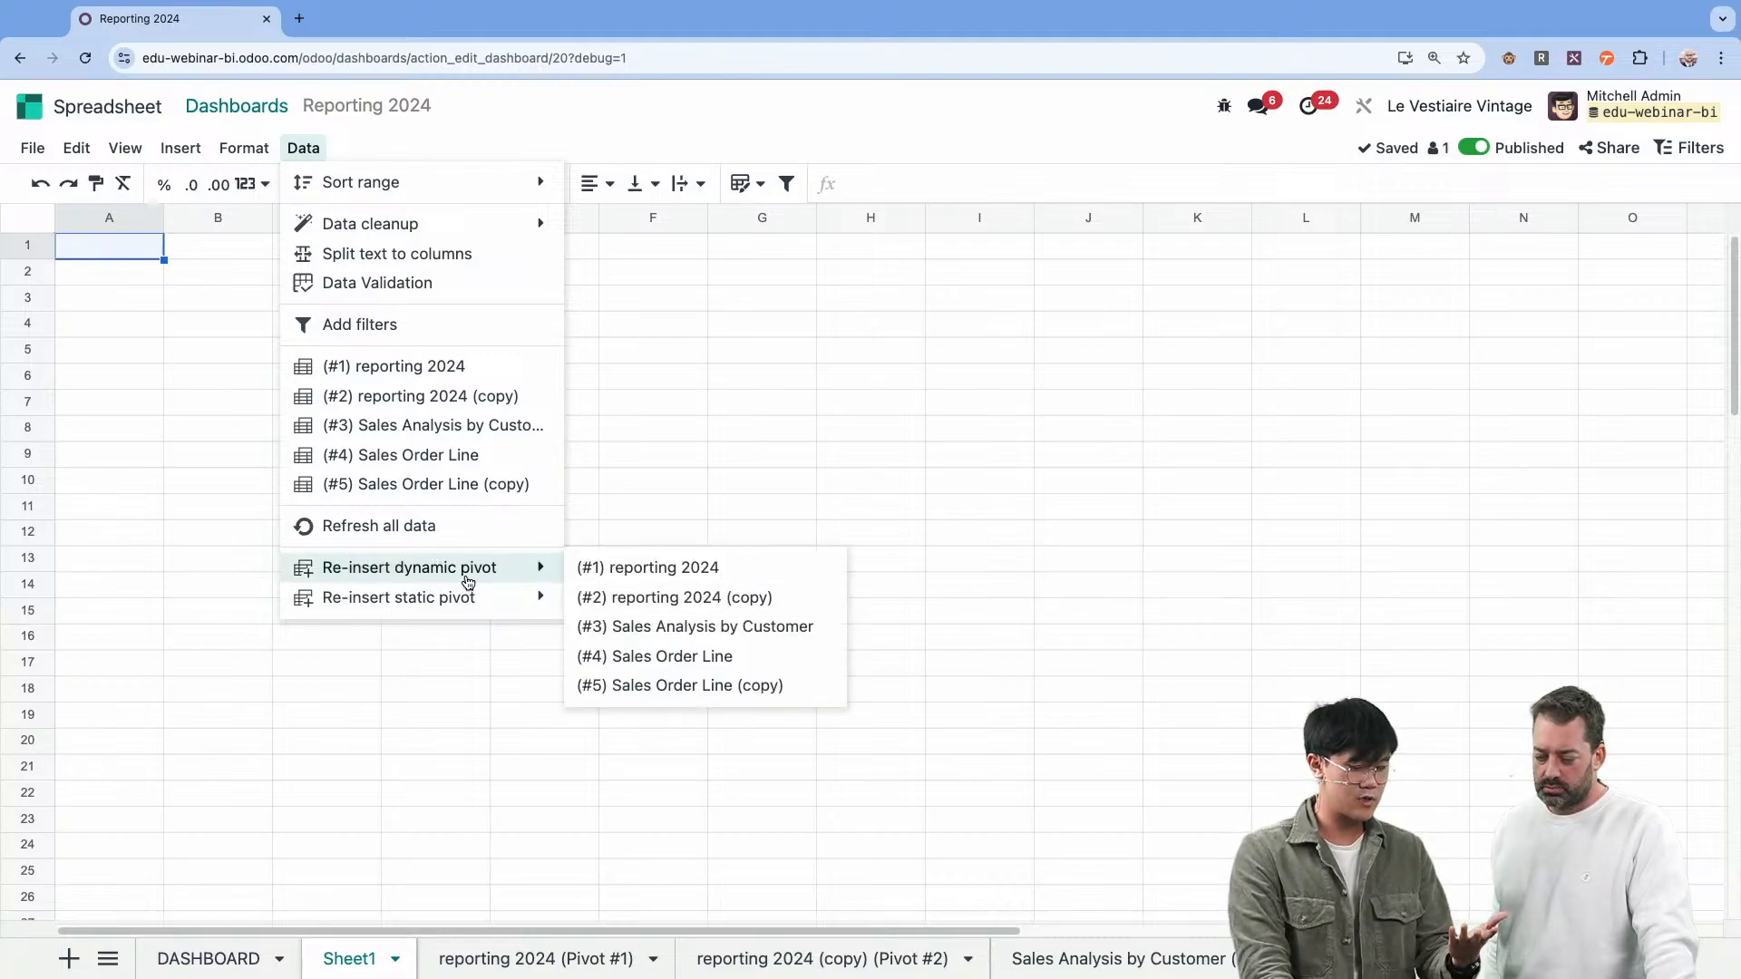
{"action": "mouse_move", "coordinate": [470, 599]}
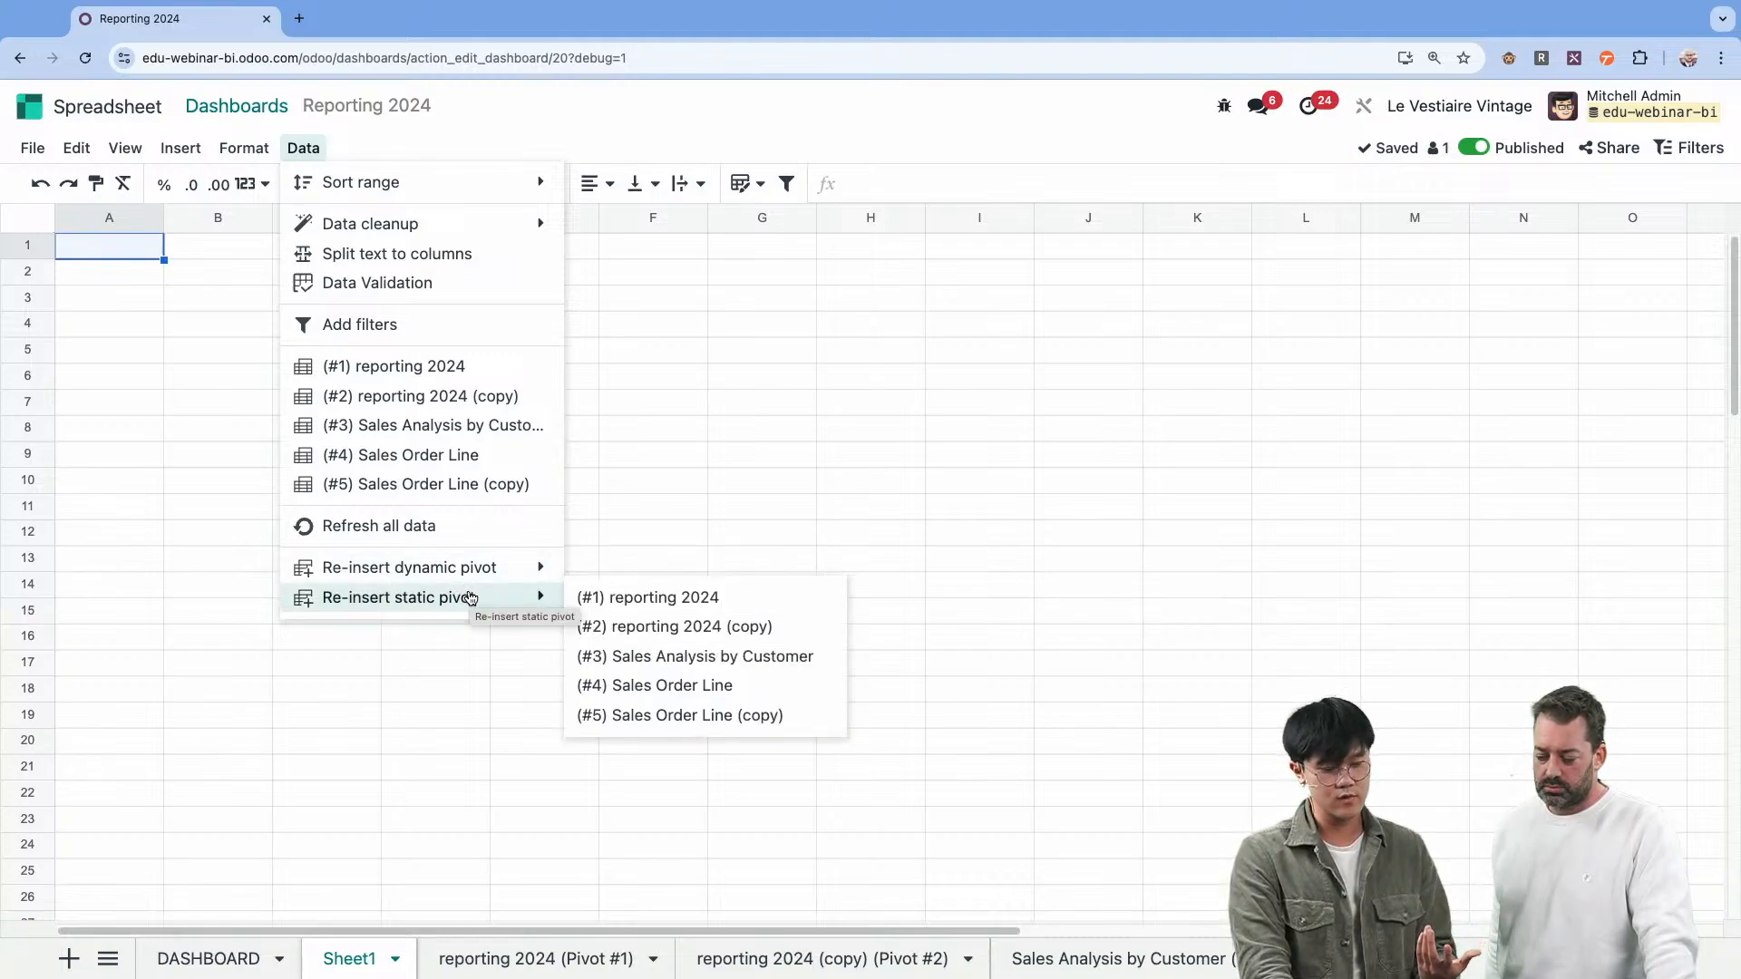
{"action": "left_click", "coordinate": [608, 598]}
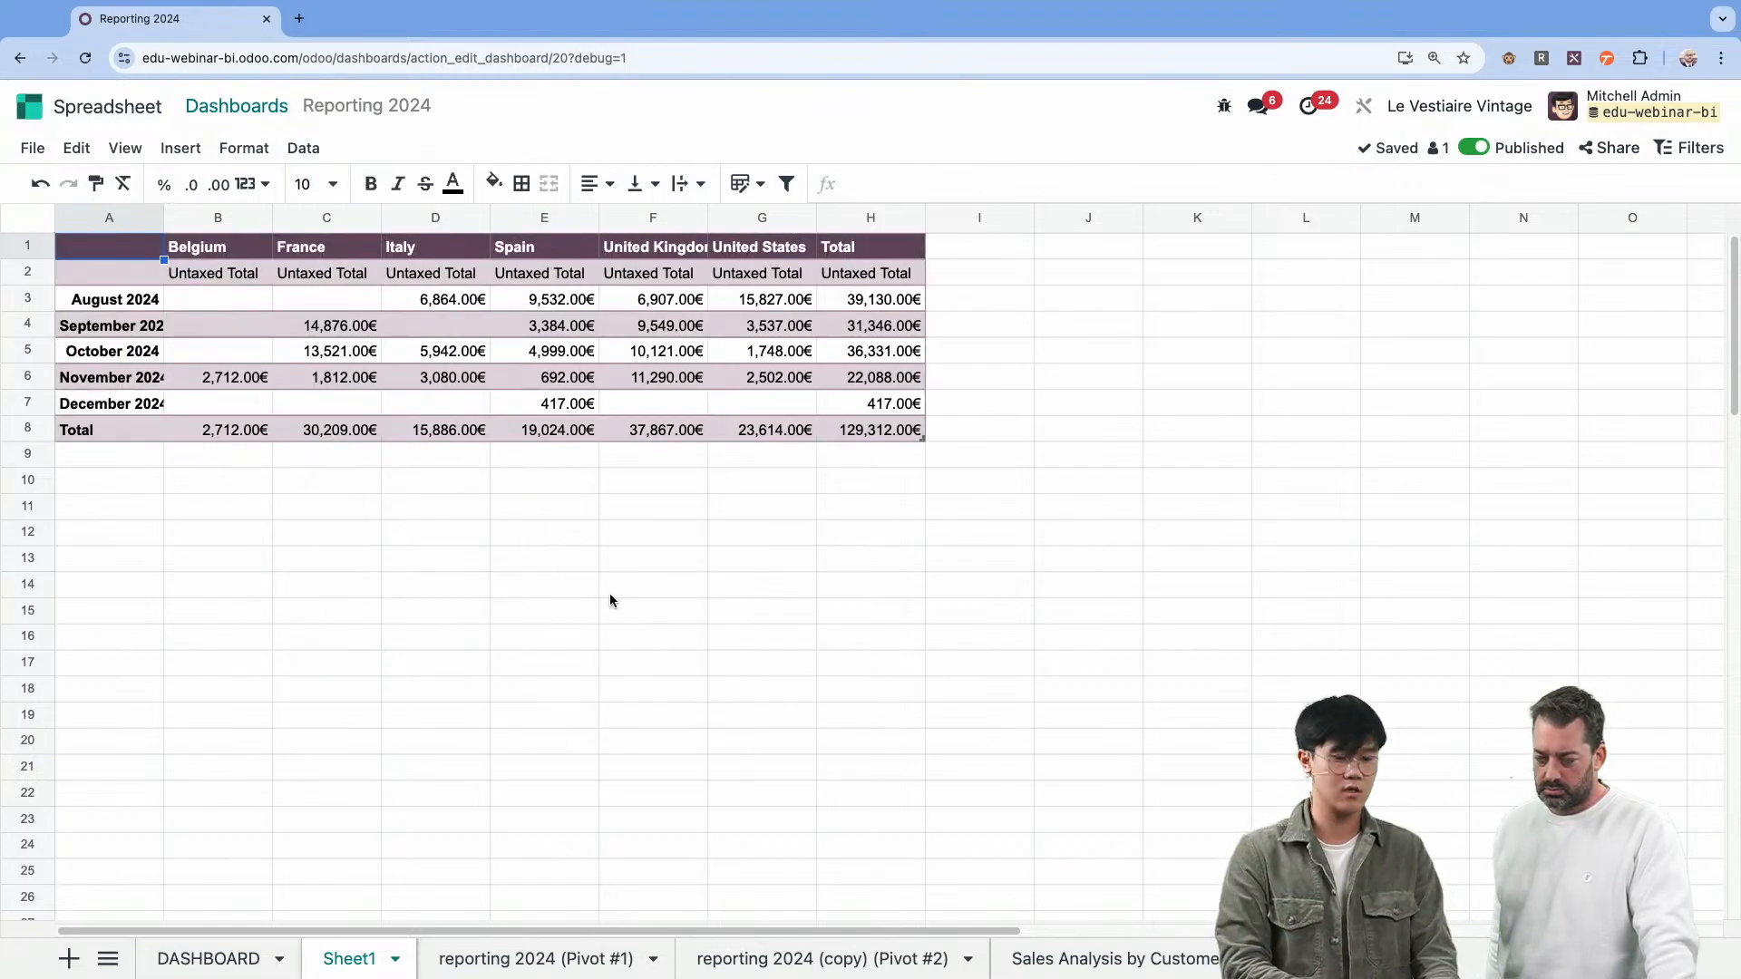
Inspect the pivot formulas in the Total row for Spain, United Kingdom, United States and the grand total.
{"action": "left_click", "coordinate": [565, 420]}
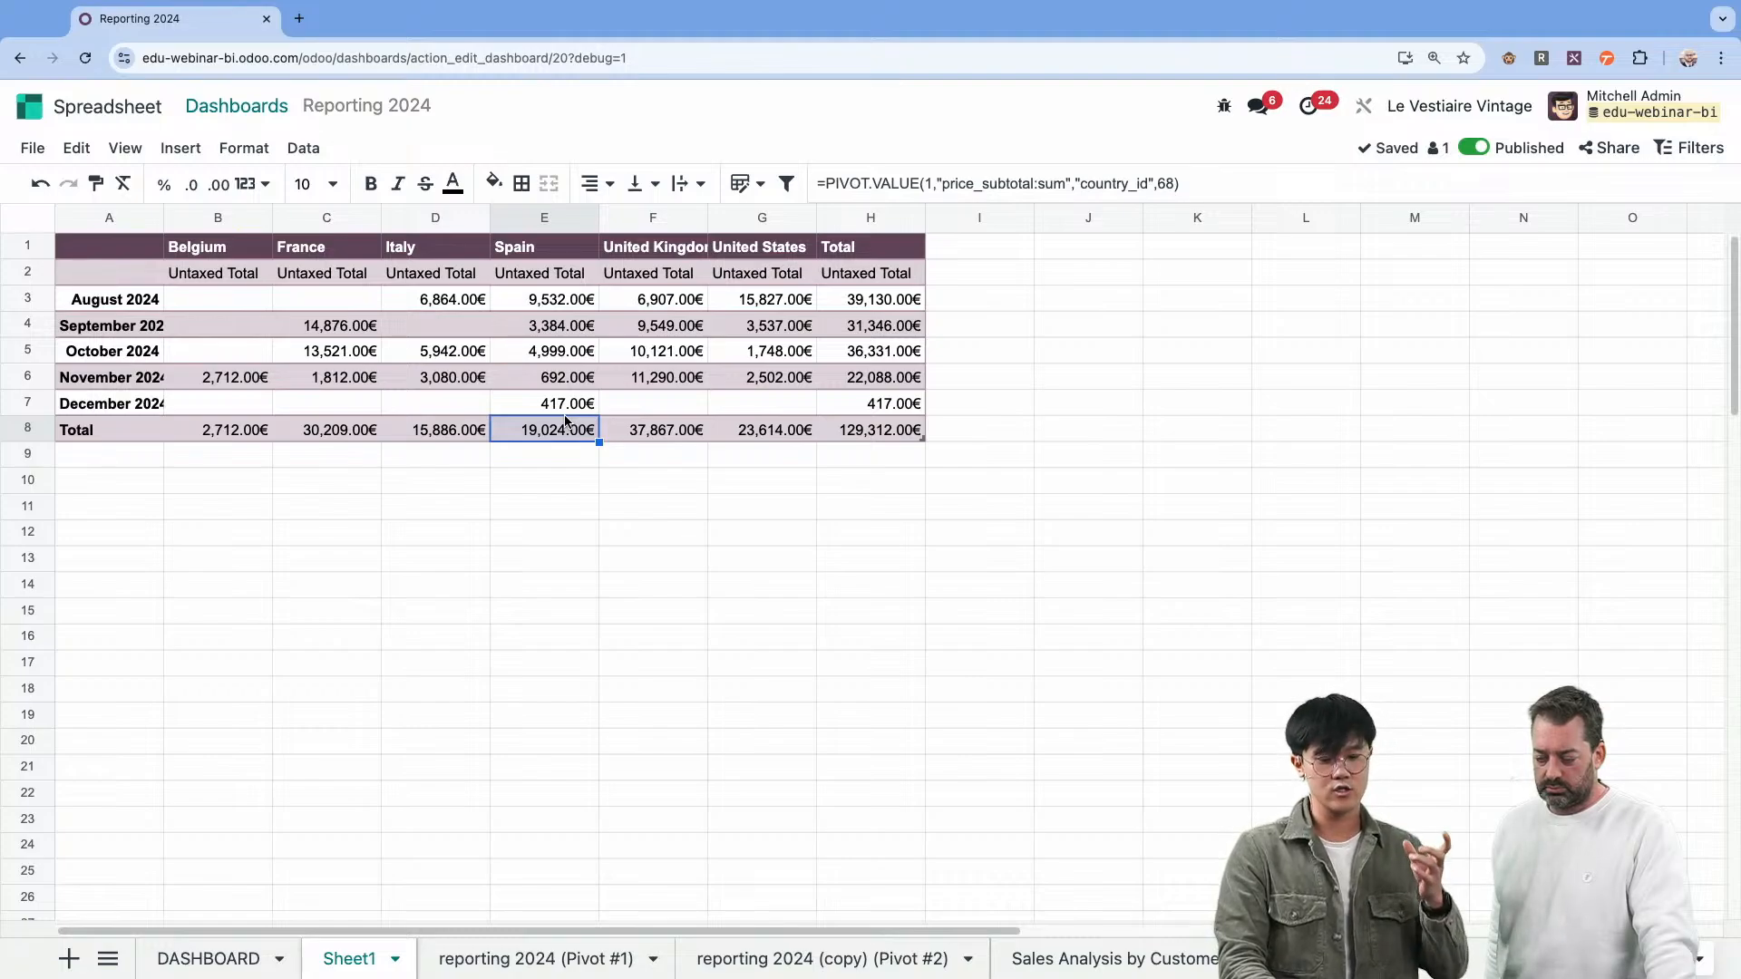
{"action": "key", "text": "Right"}
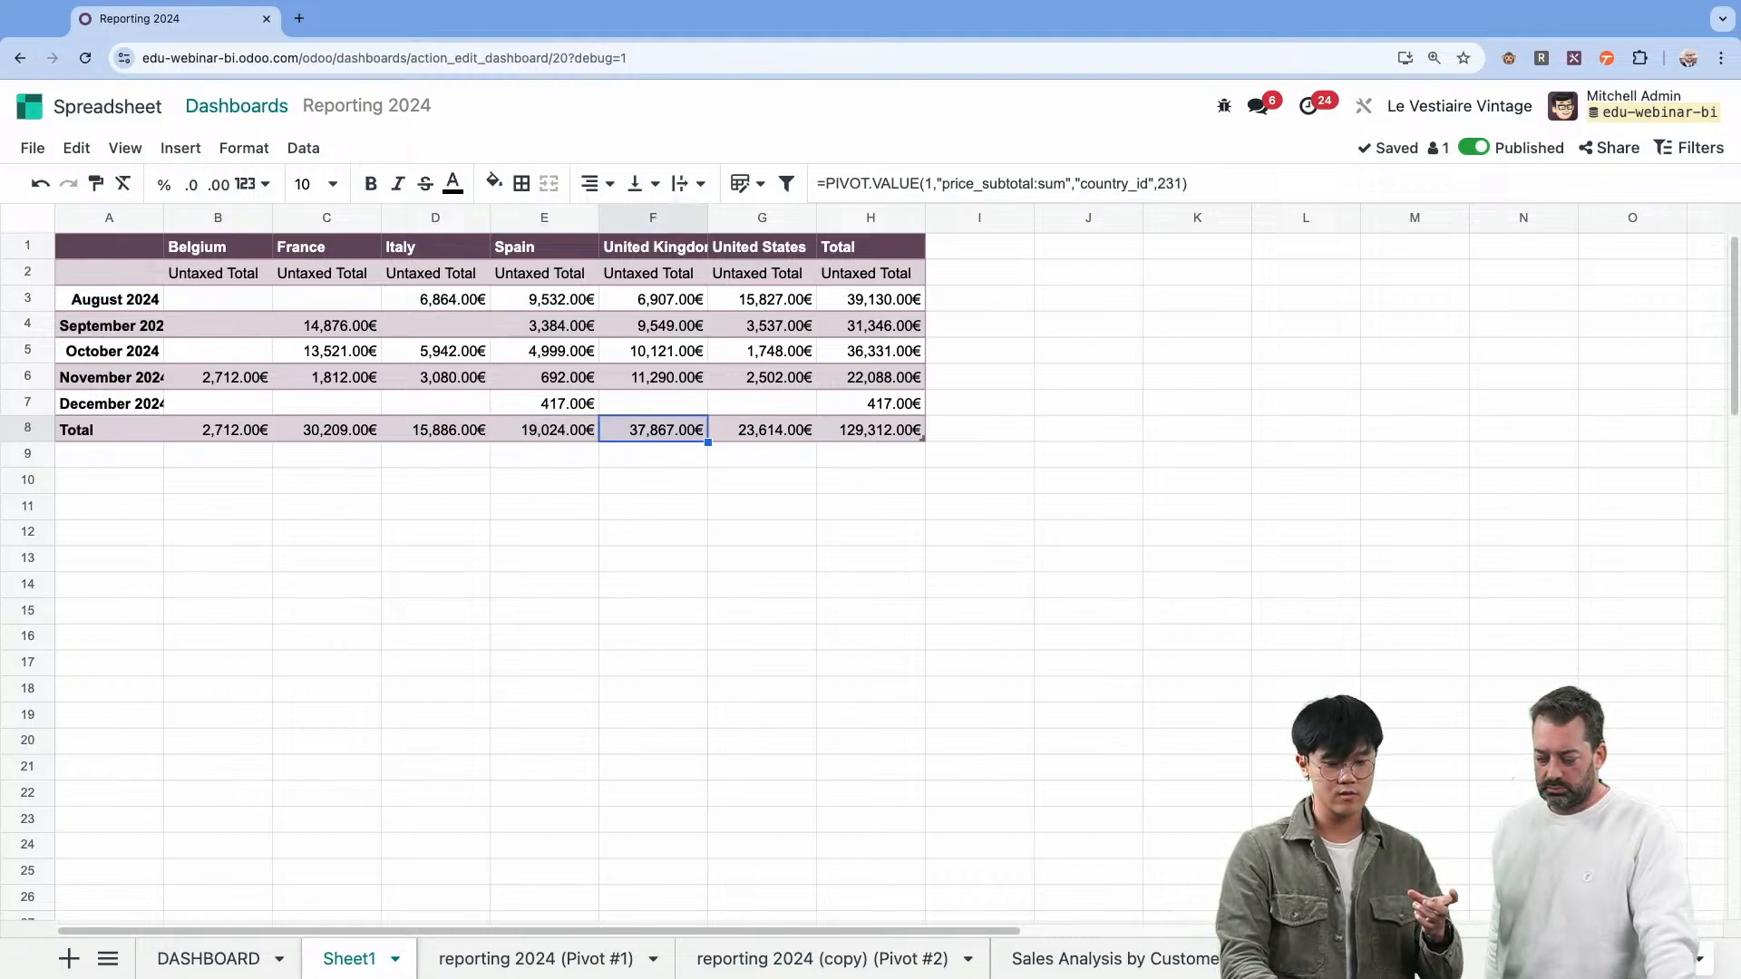
{"action": "key", "text": "Right"}
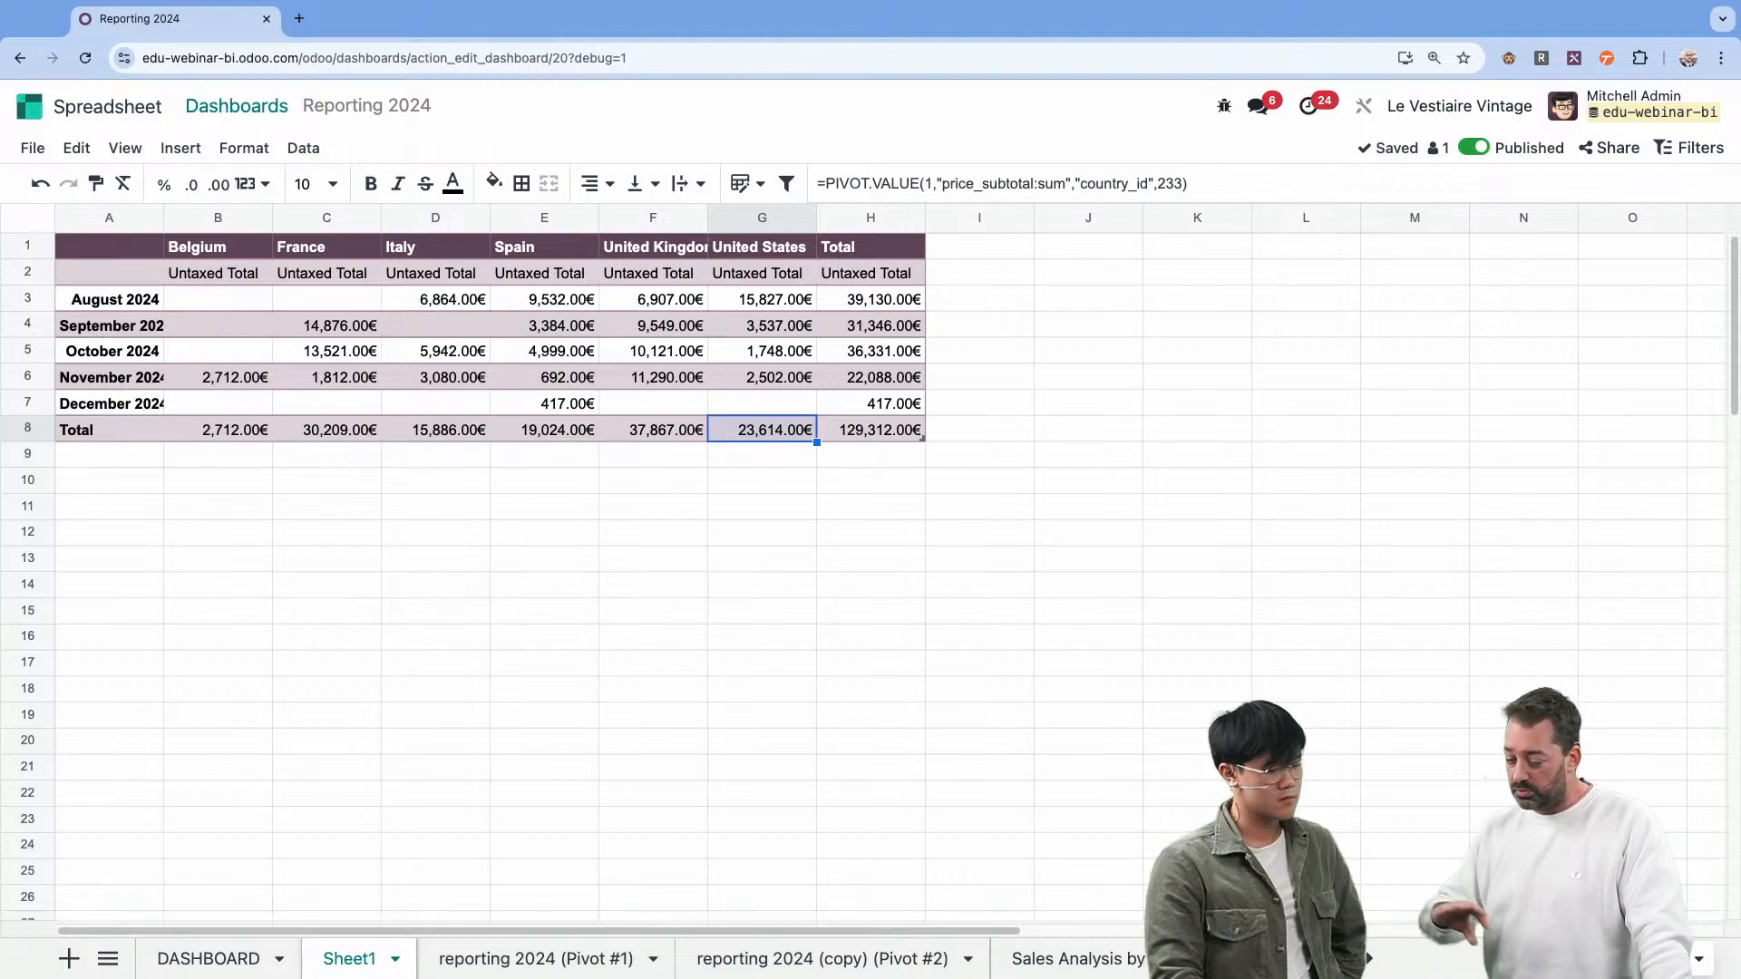
{"action": "left_click", "coordinate": [835, 433]}
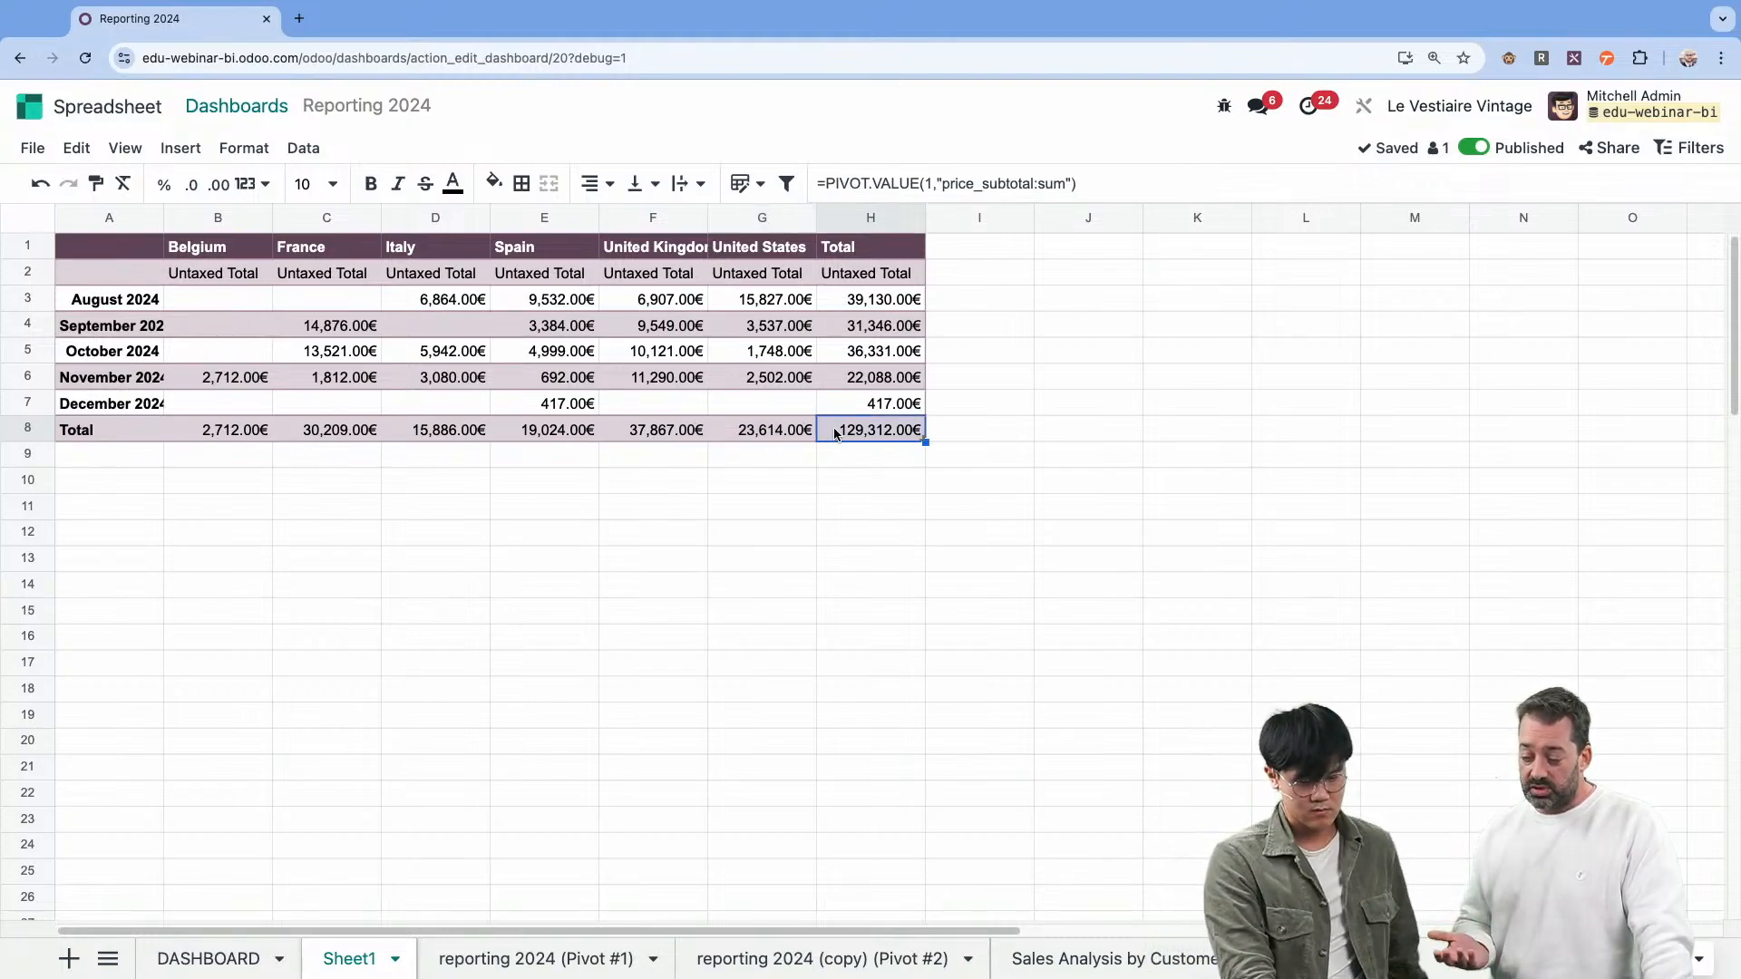
{"action": "key", "text": "ctrl+c"}
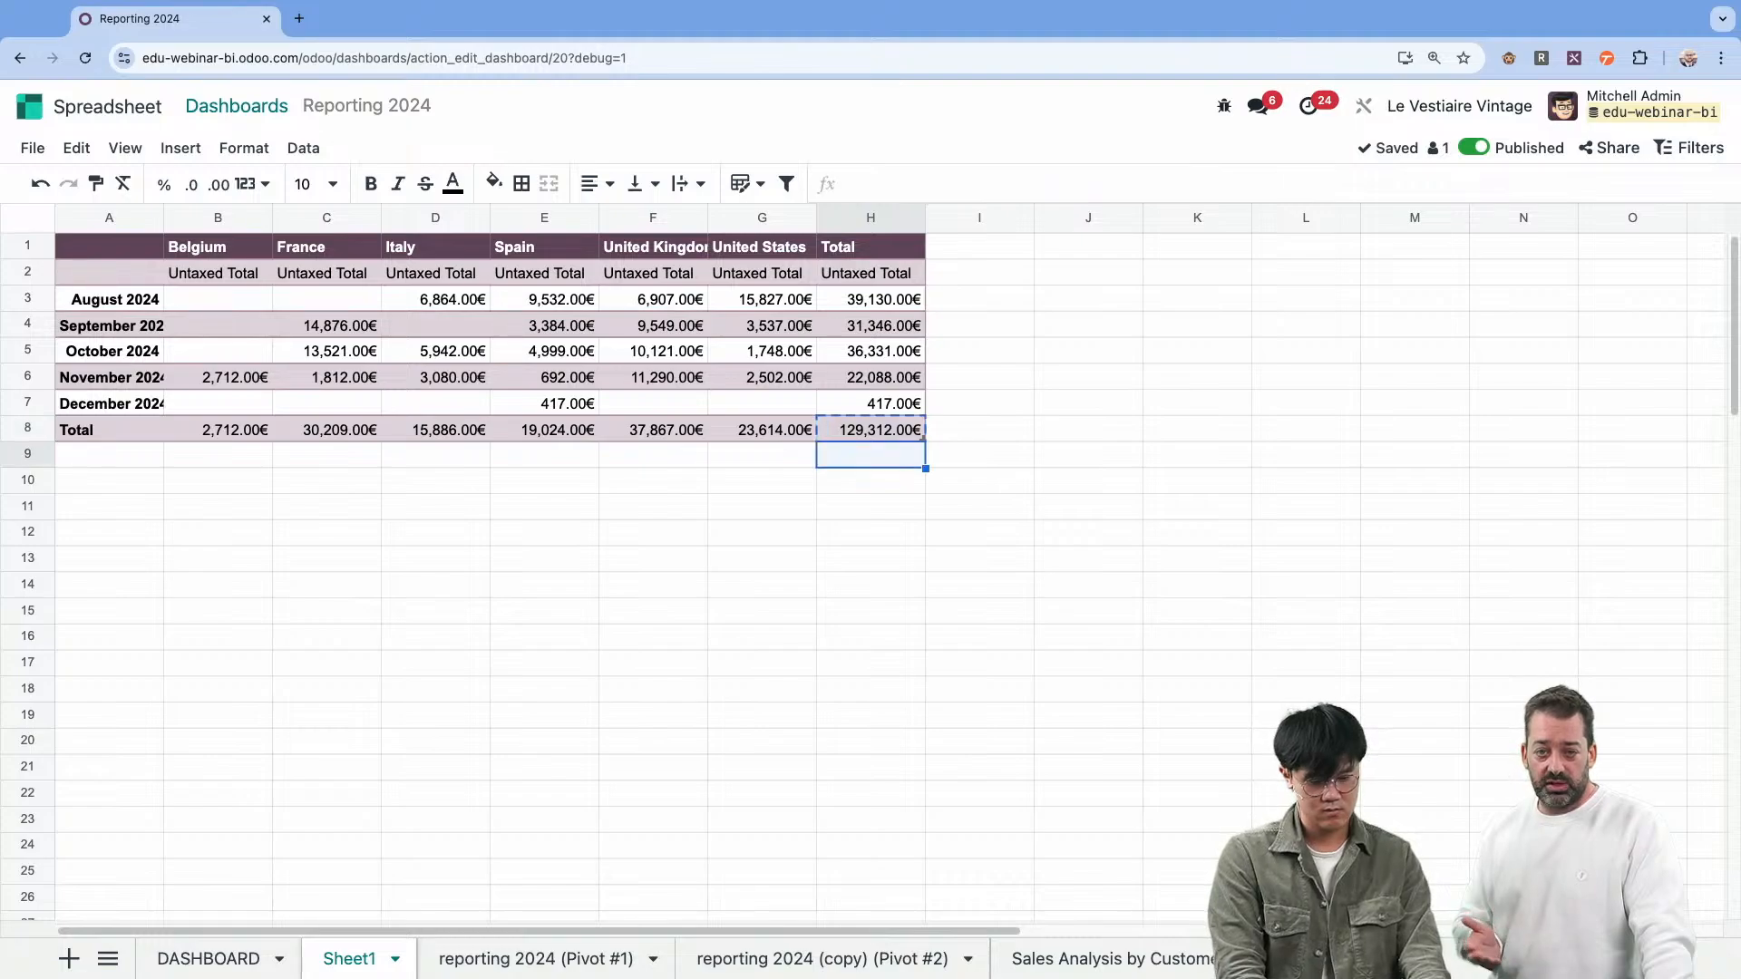
{"action": "key", "text": "Right"}
{"action": "key", "text": "Left"}
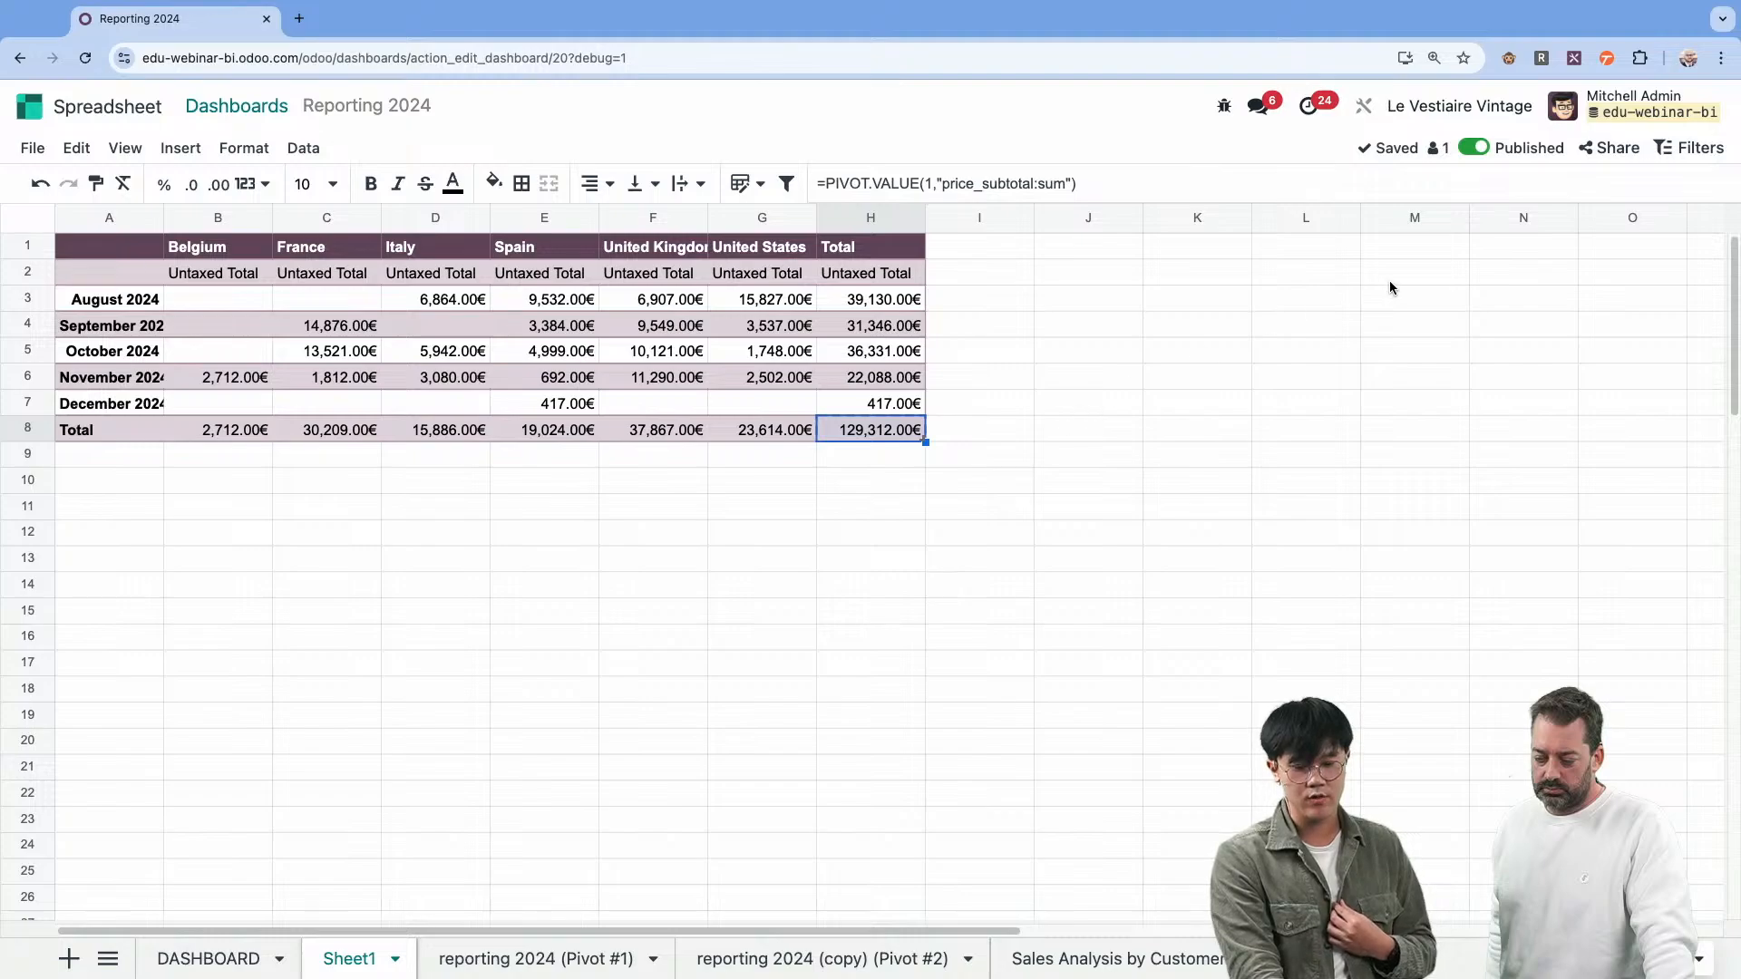
Review the Date filter's properties and its field matching for each data source.
{"action": "left_click", "coordinate": [1664, 151]}
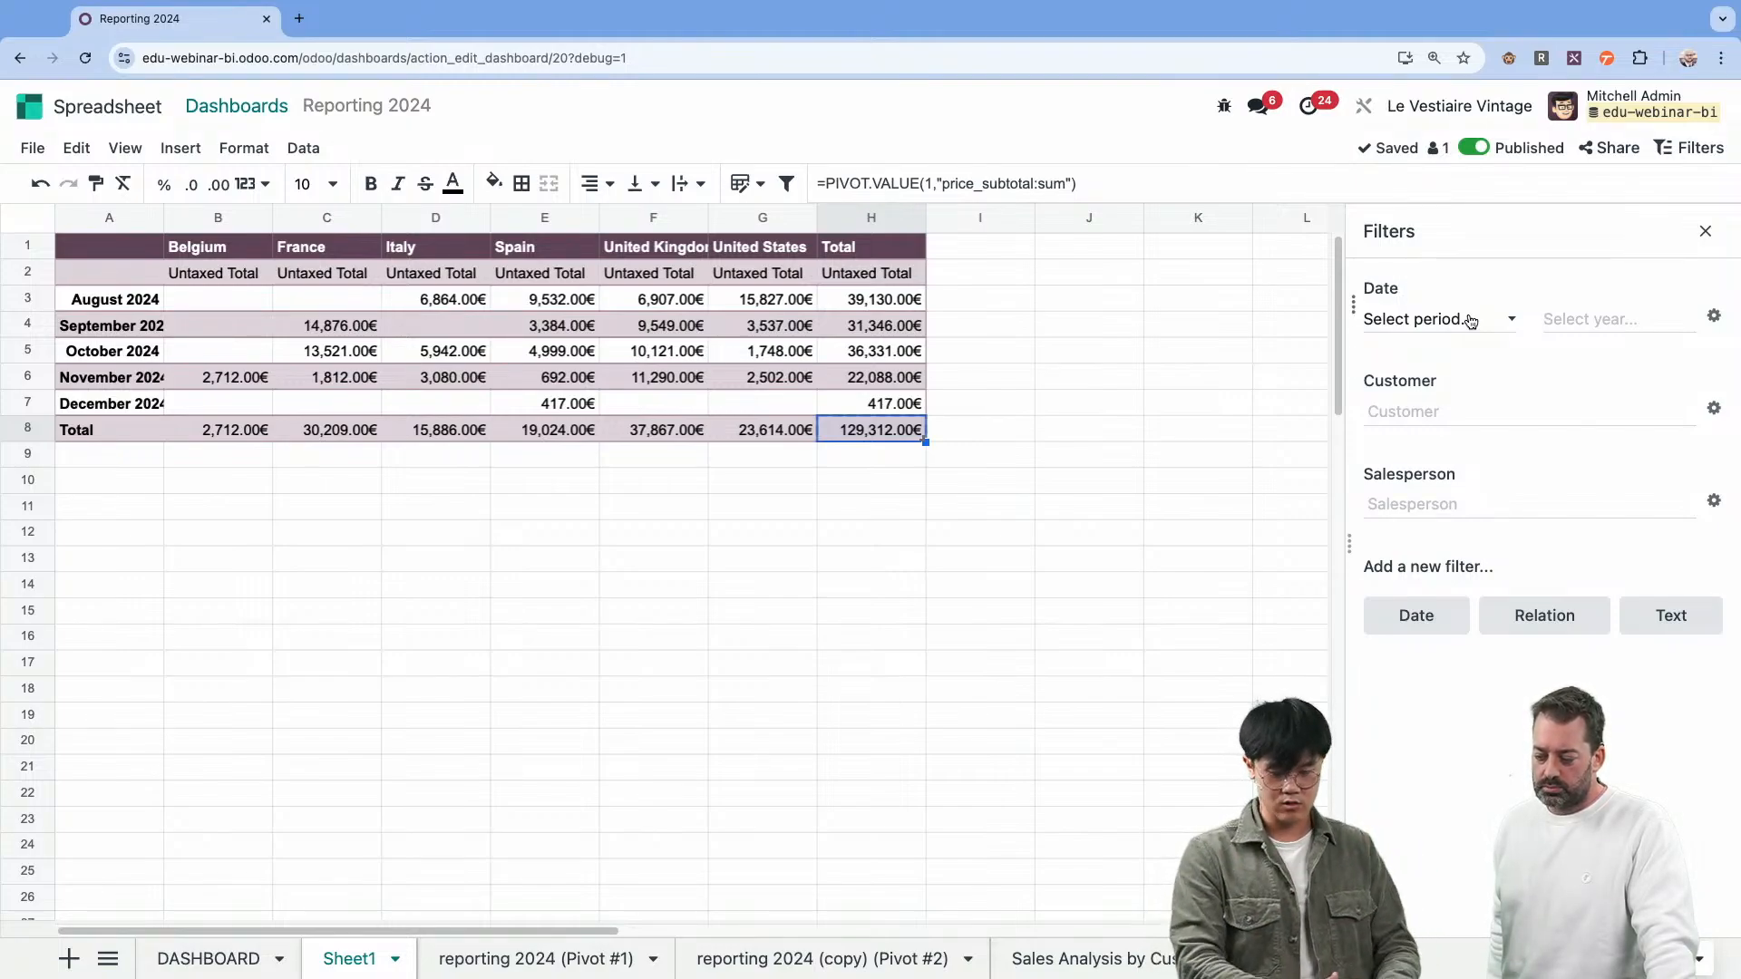
{"action": "left_click", "coordinate": [1712, 316]}
{"action": "left_click", "coordinate": [1478, 640]}
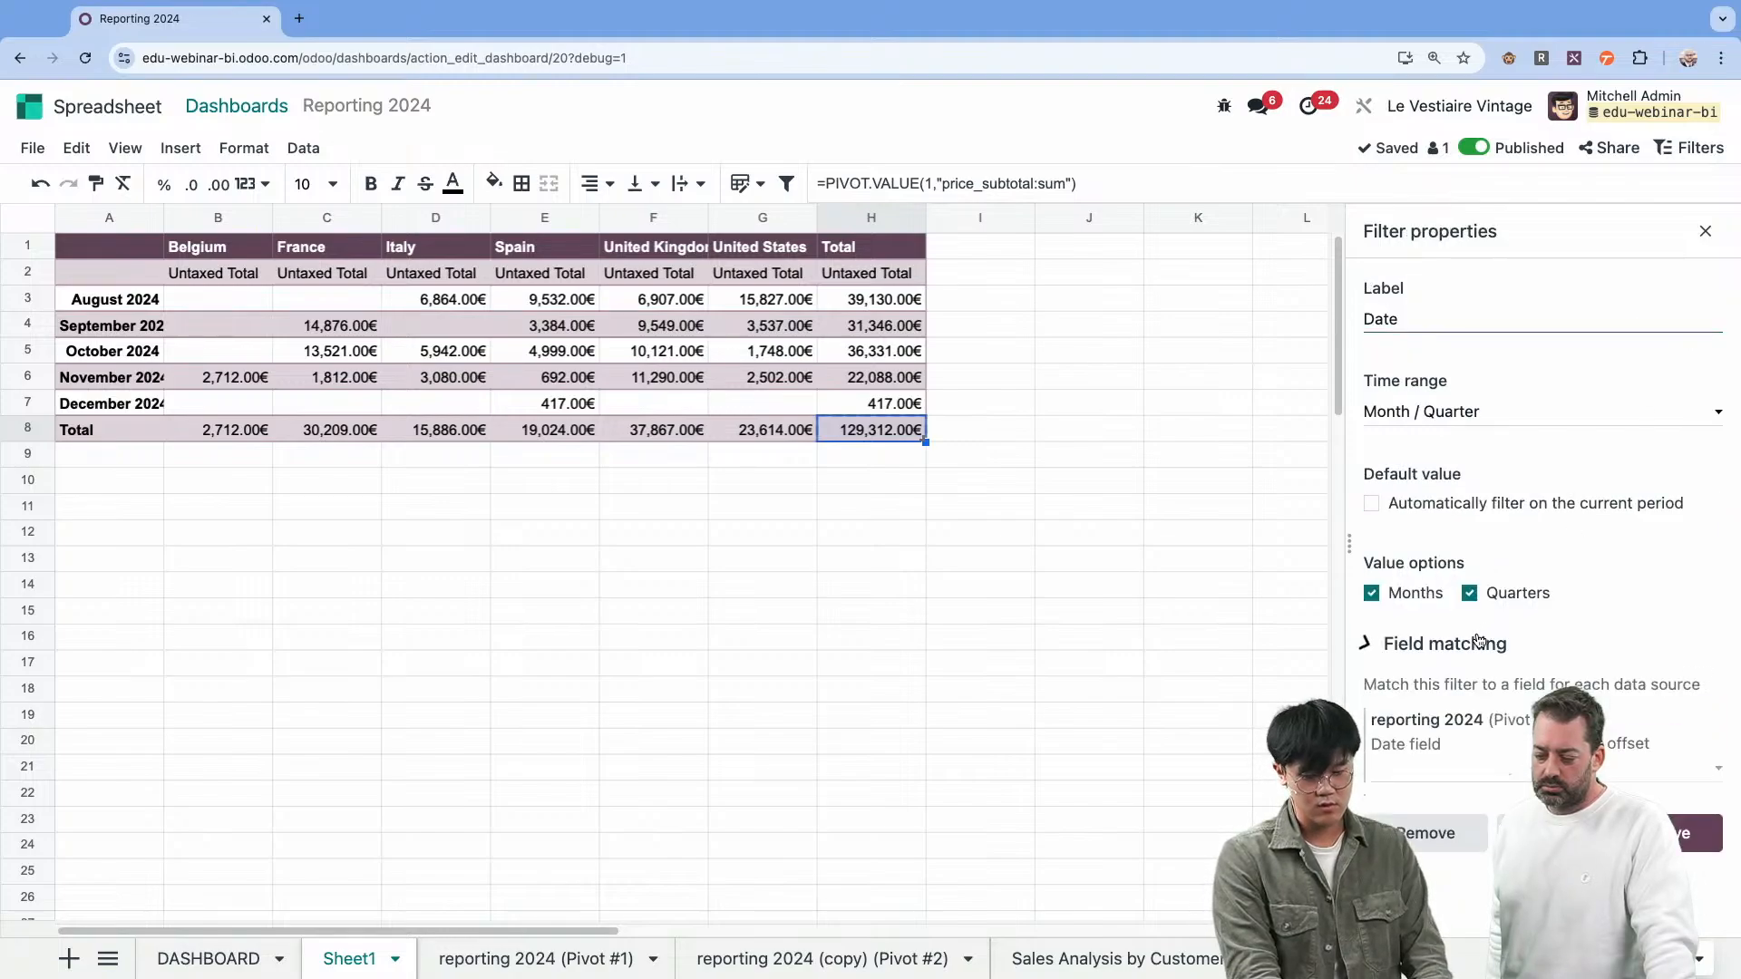
{"action": "scroll", "coordinate": [1483, 746], "scroll_direction": "down", "scroll_amount": 1}
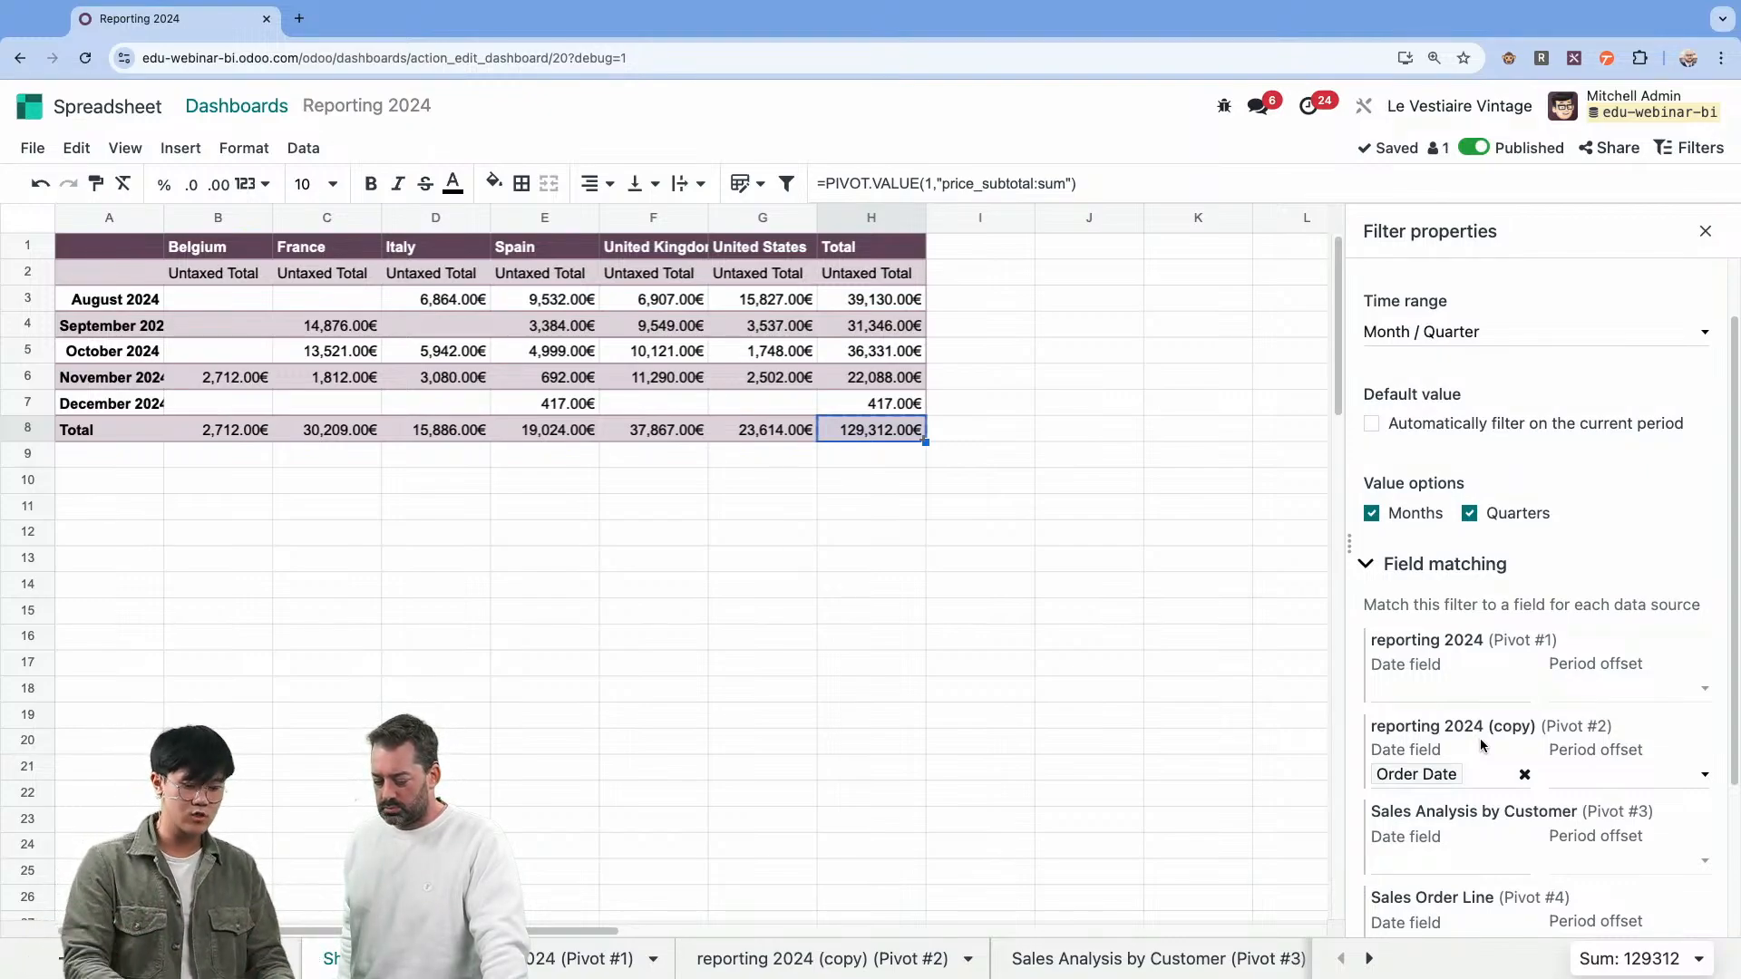
Open the properties of the static pivot from its December 2024 total cell.
{"action": "key", "text": "ctrl+c"}
{"action": "left_click", "coordinate": [903, 409]}
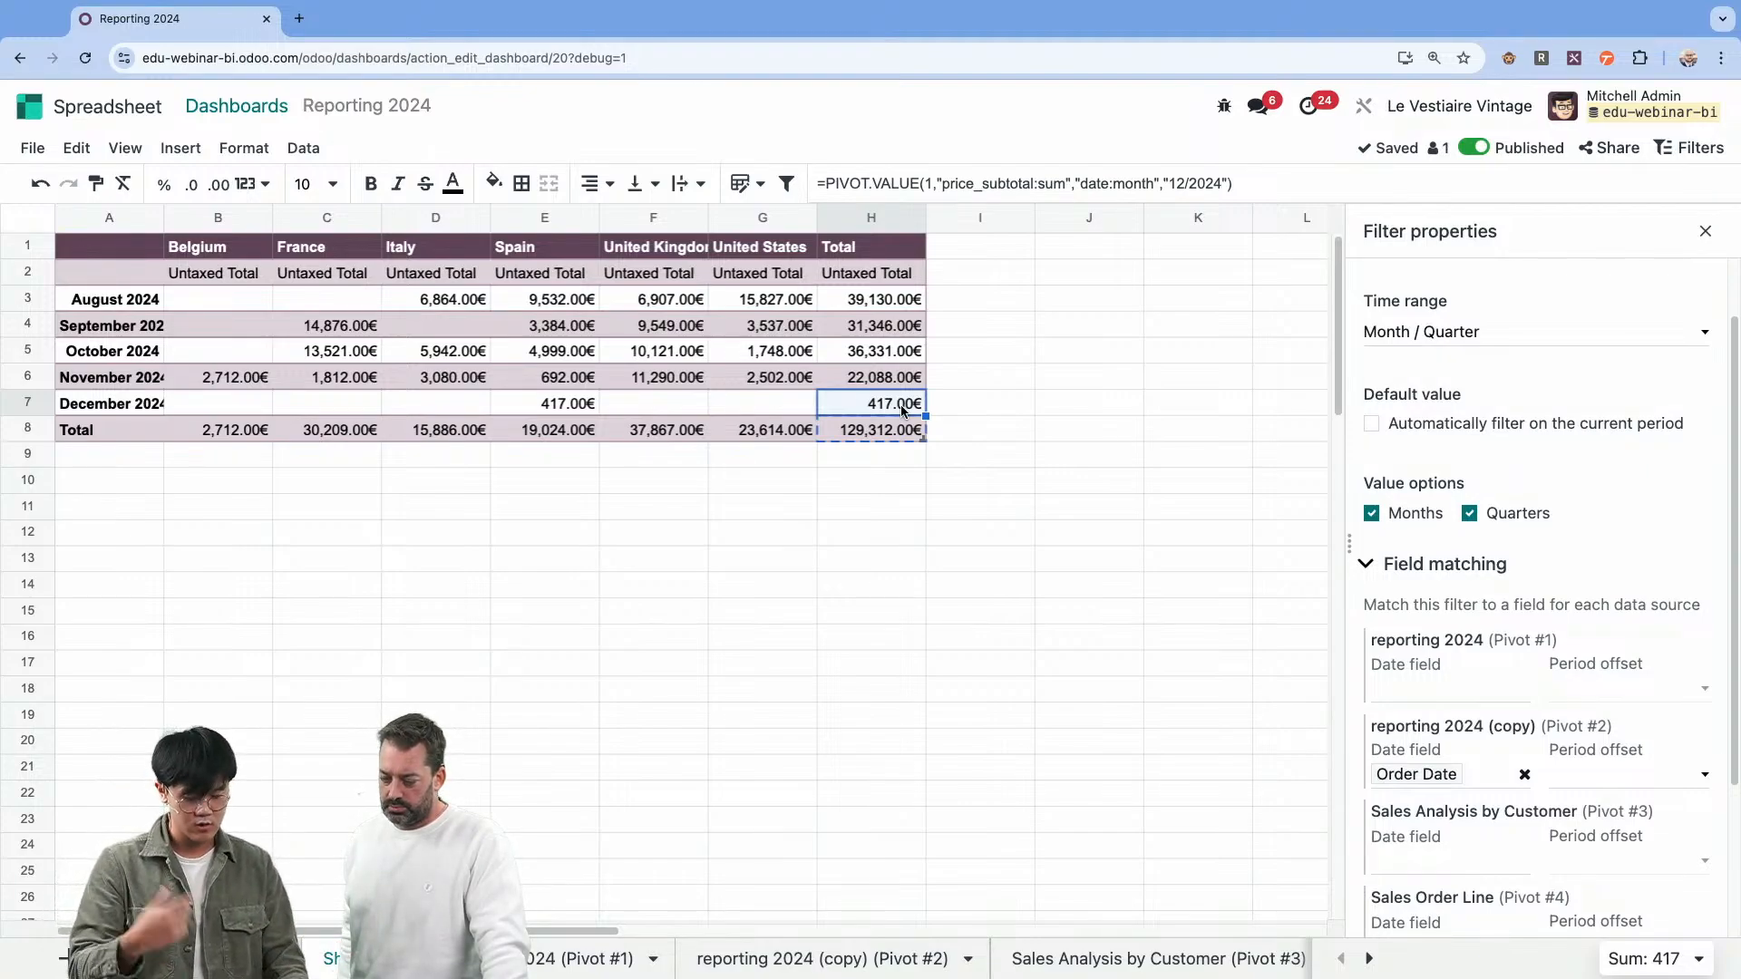
{"action": "right_click", "coordinate": [901, 409]}
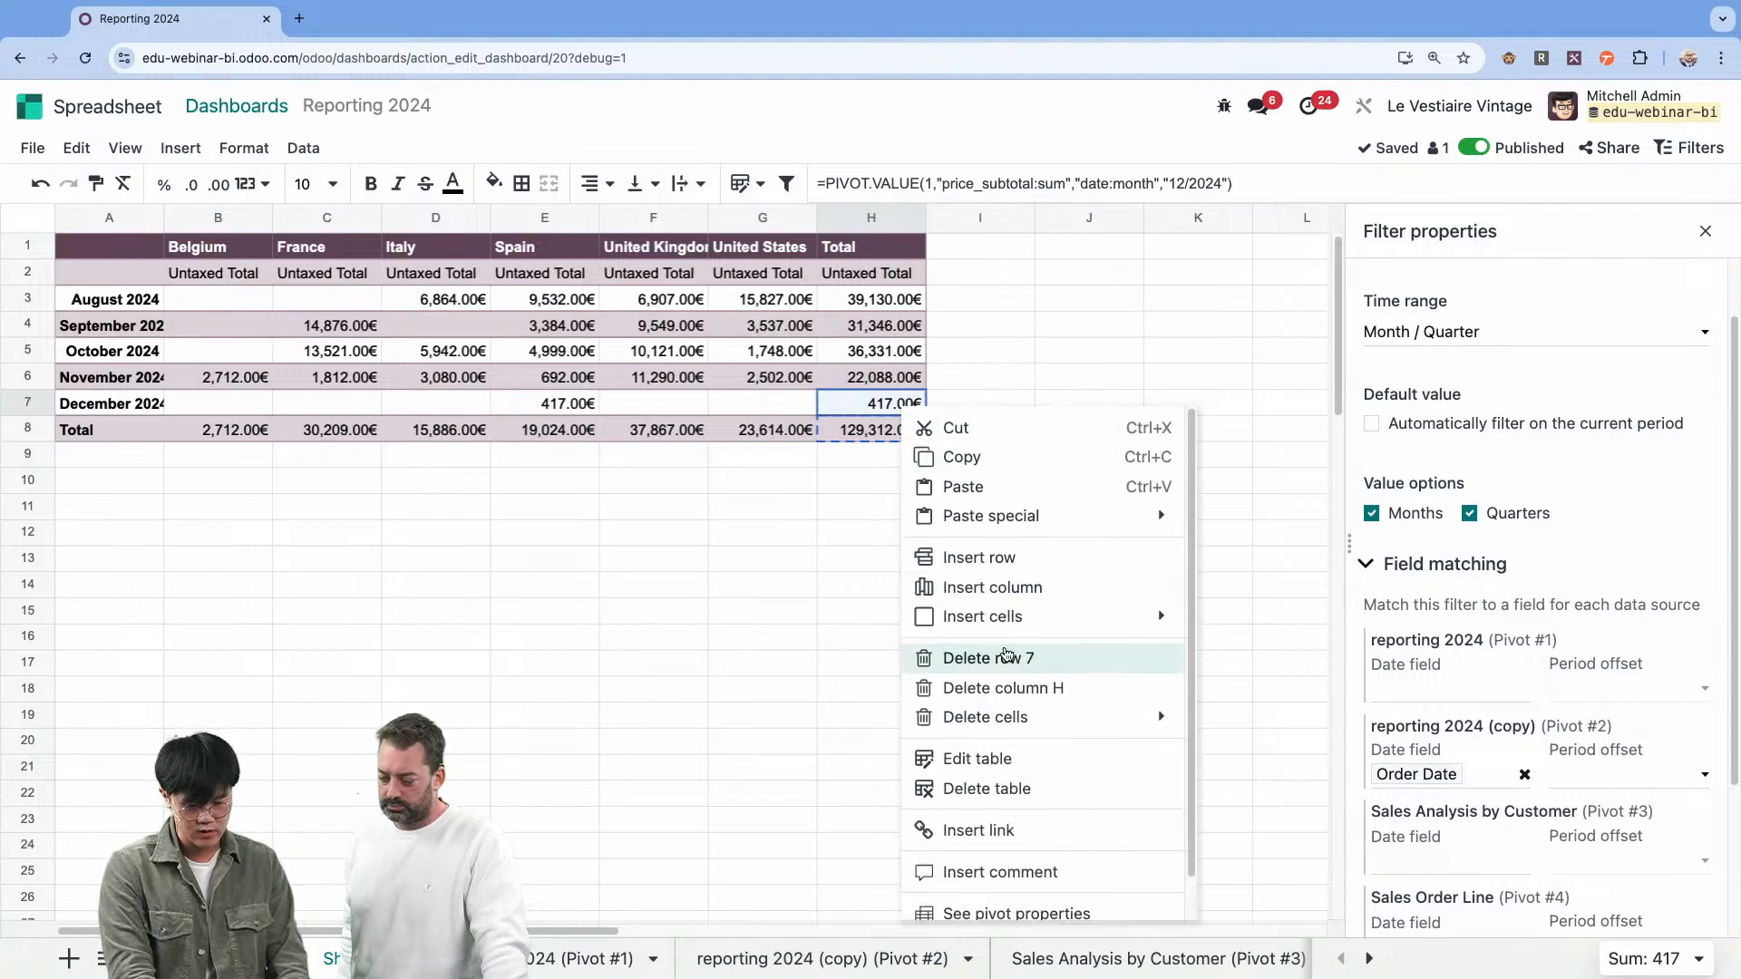
{"action": "scroll", "coordinate": [1010, 659], "scroll_direction": "down", "scroll_amount": 1}
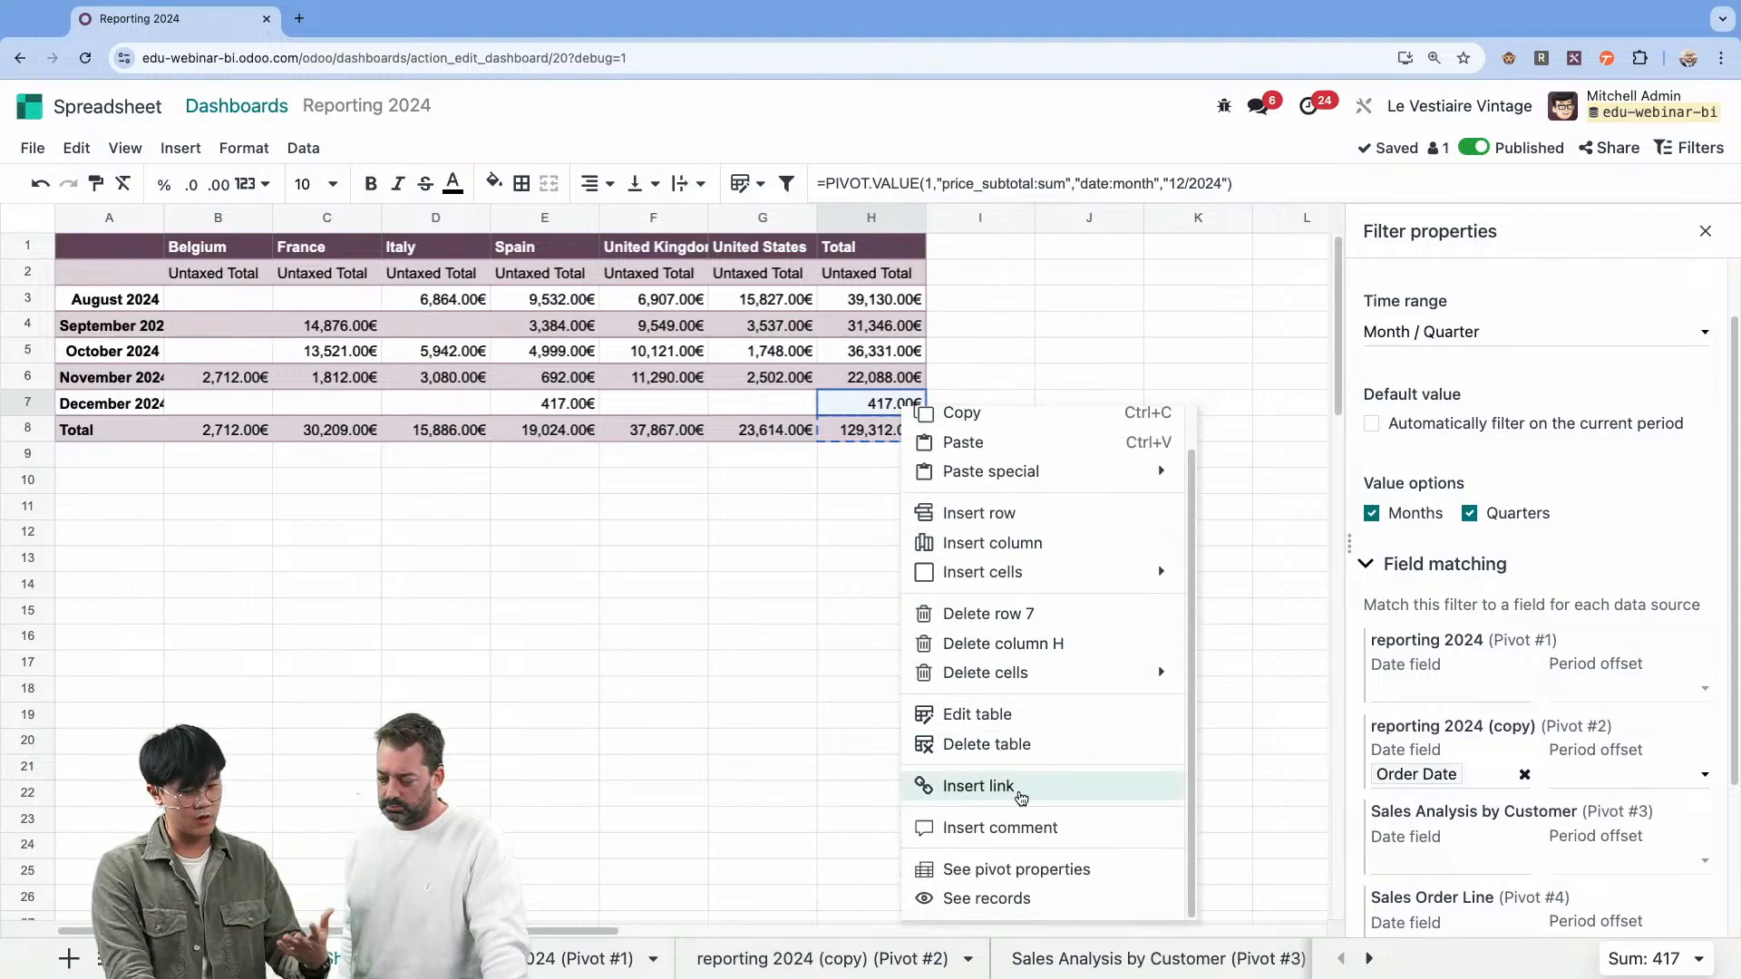
{"action": "left_click", "coordinate": [1022, 872]}
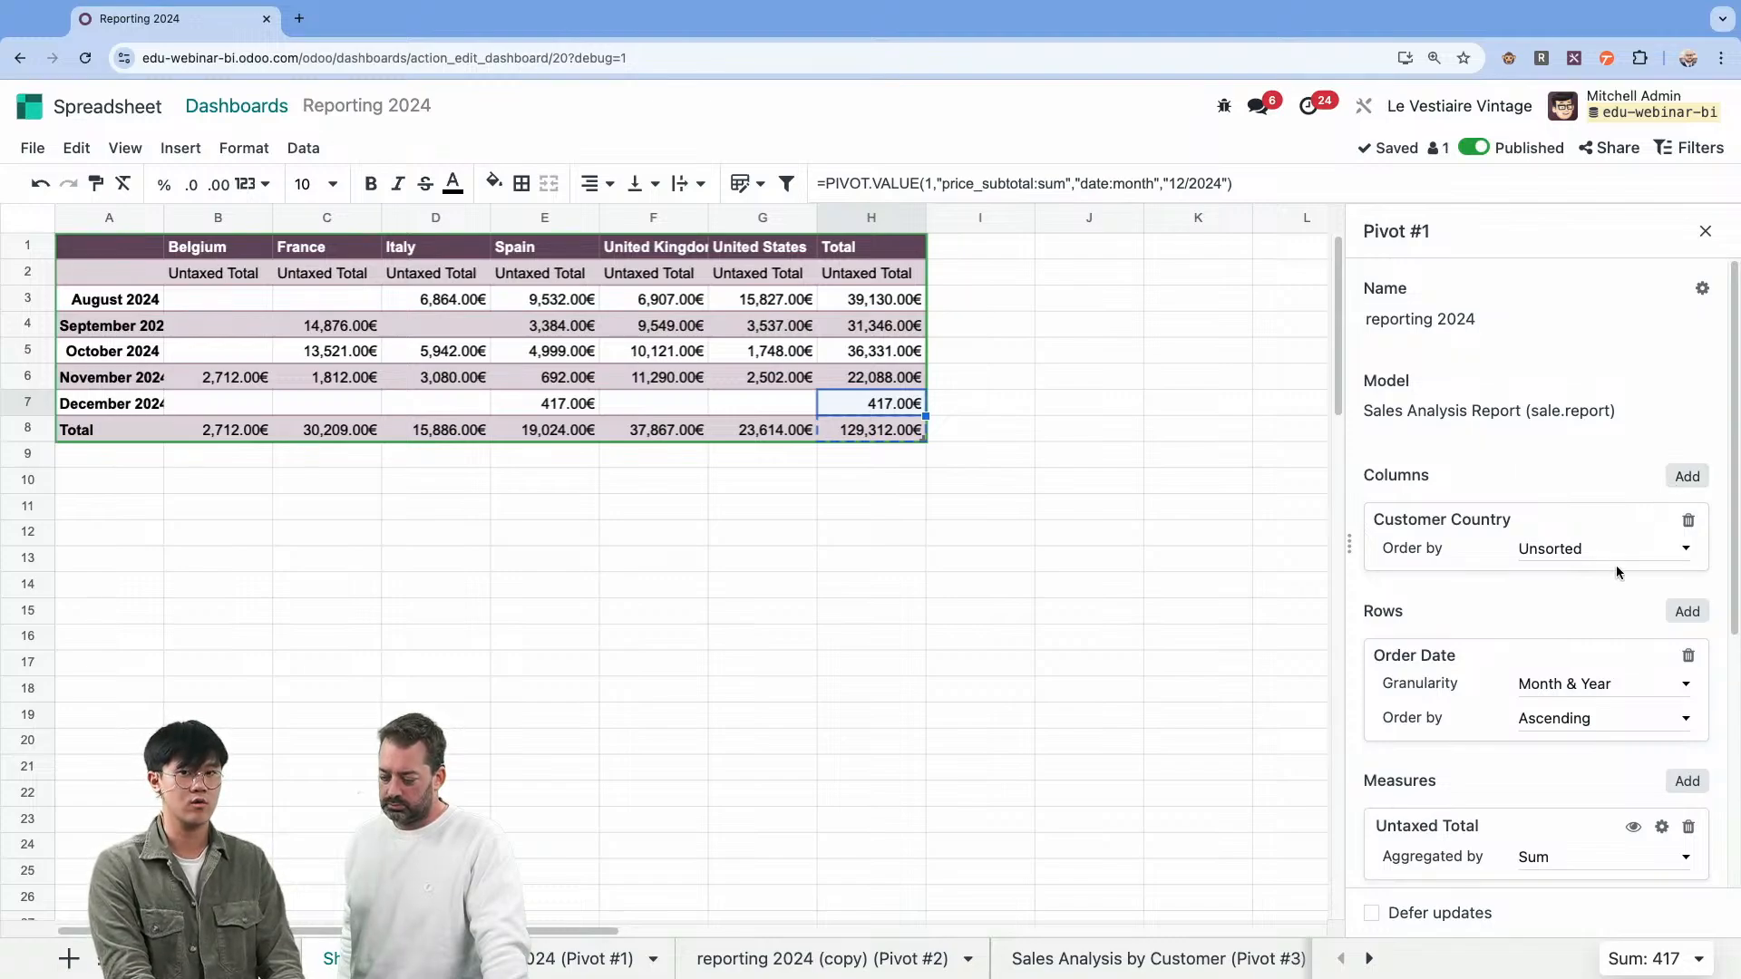
Browse the fields available as pivot columns and measures, and the aggregation options of the Untaxed Total measure.
{"action": "left_click", "coordinate": [1682, 487]}
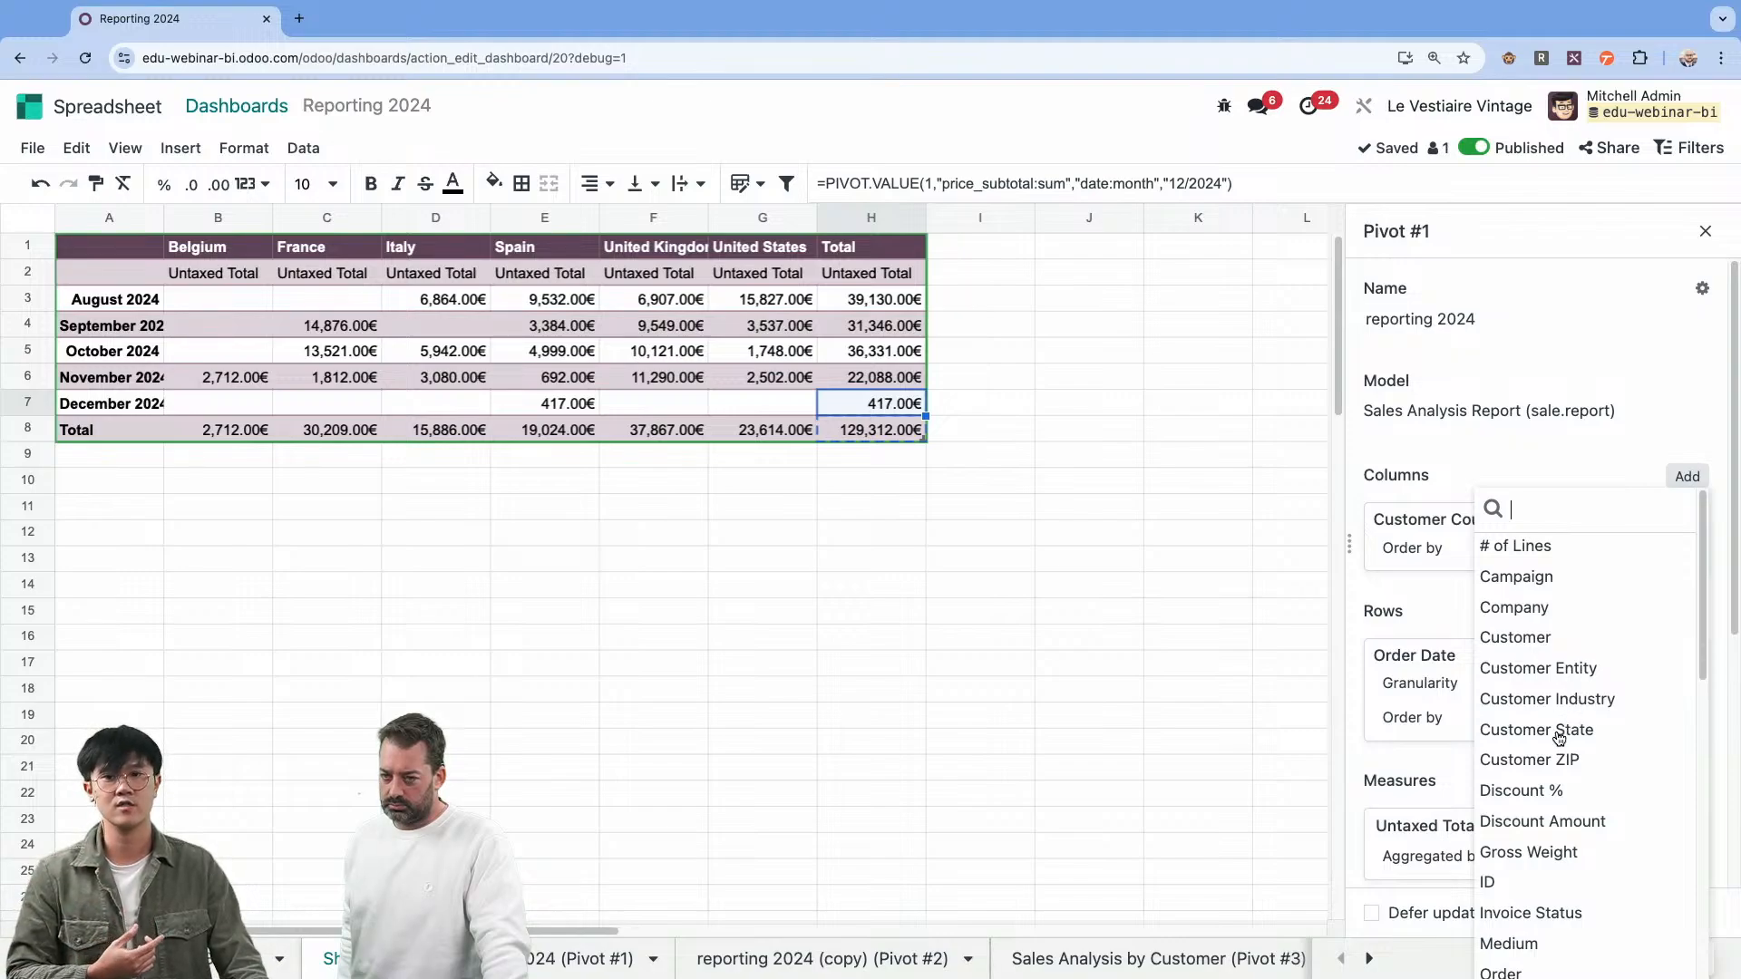
{"action": "scroll", "coordinate": [1559, 738], "scroll_direction": "down", "scroll_amount": 3}
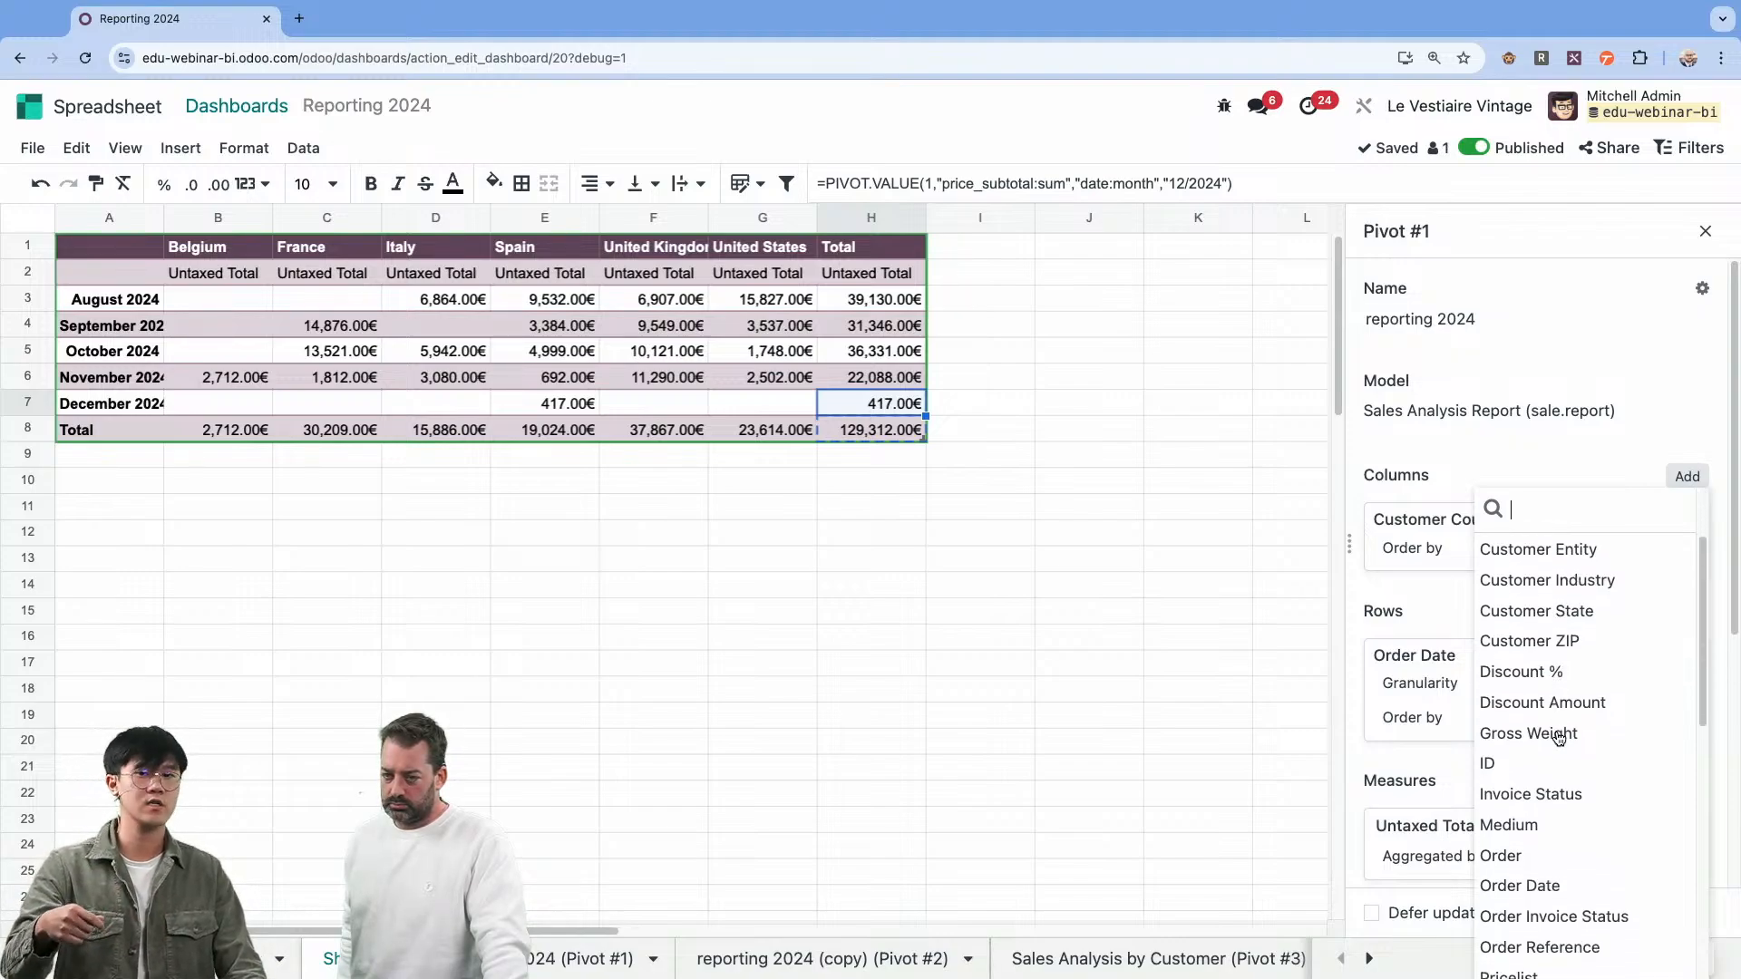
{"action": "scroll", "coordinate": [1558, 738], "scroll_direction": "down", "scroll_amount": 1}
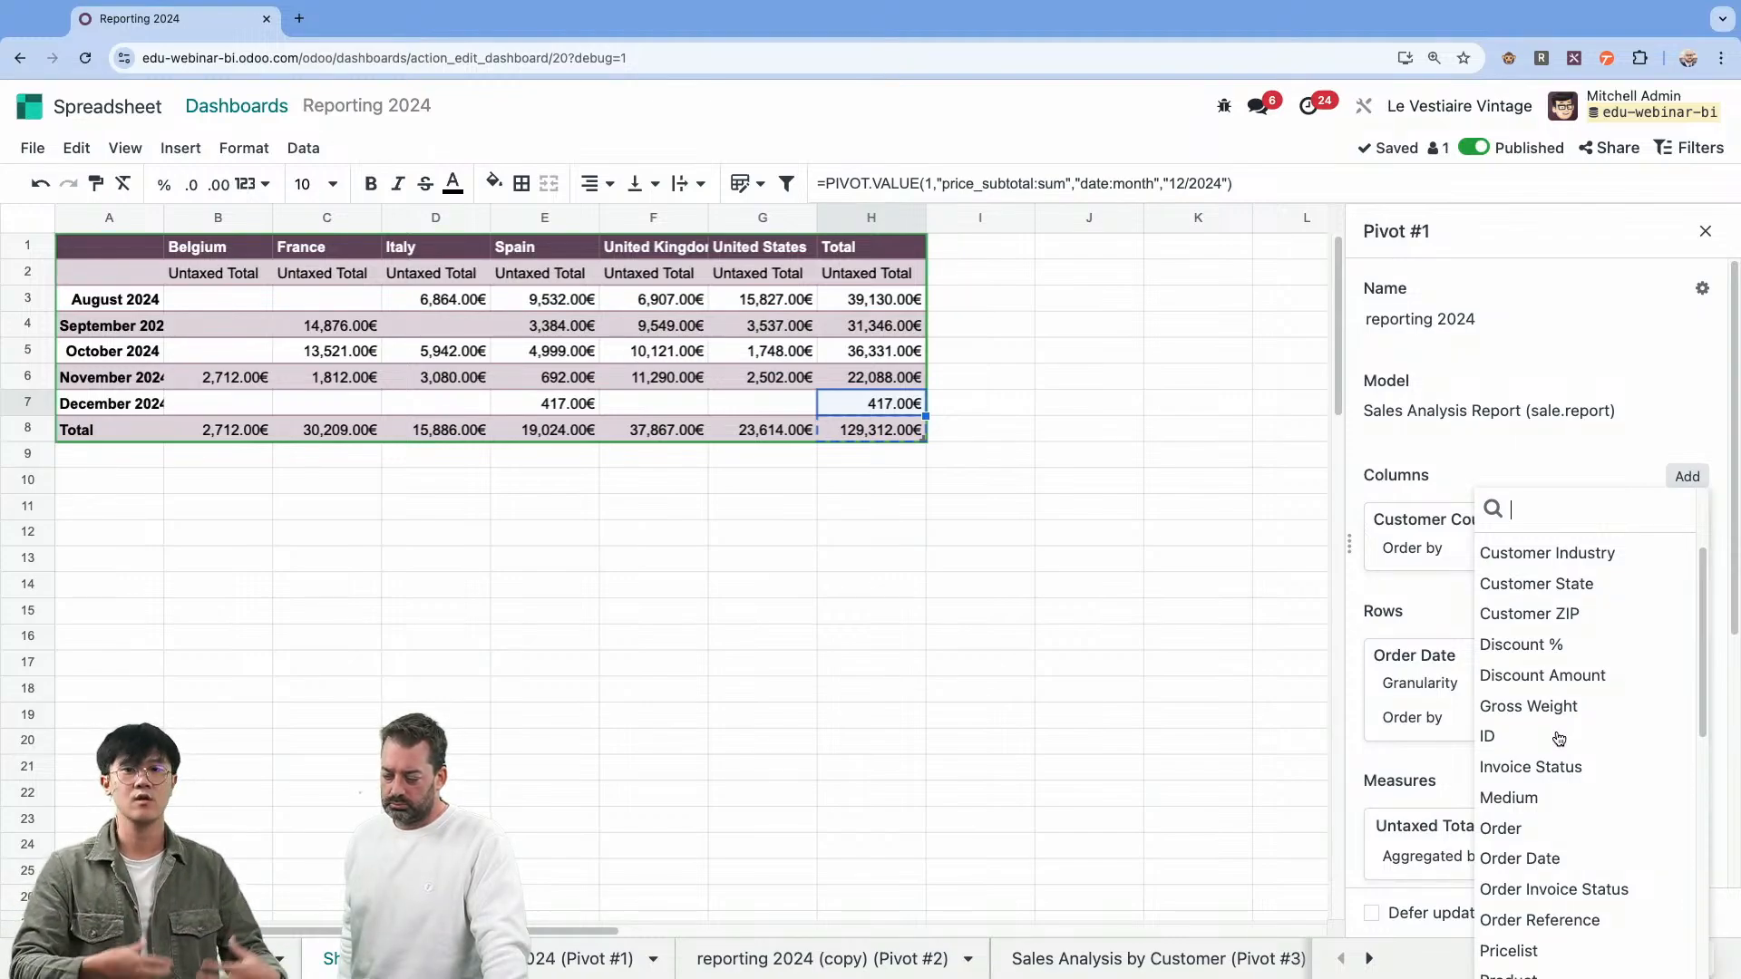
{"action": "left_click", "coordinate": [1440, 781]}
{"action": "left_click", "coordinate": [1688, 780]}
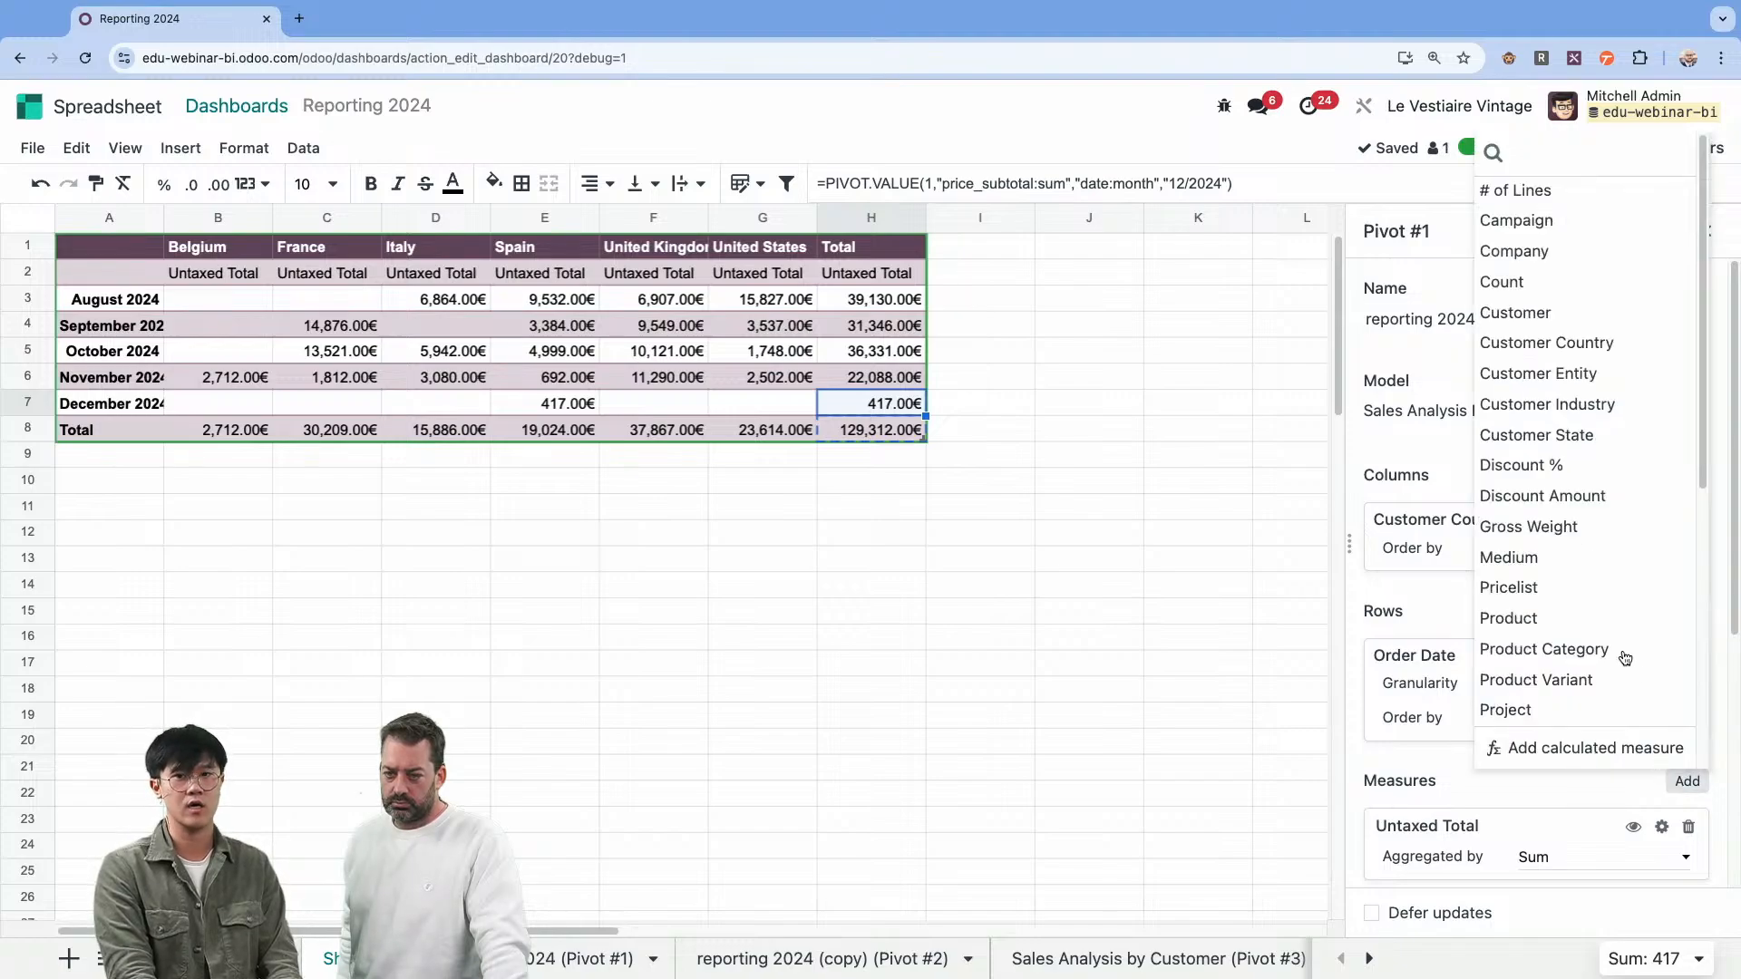
{"action": "scroll", "coordinate": [1568, 610], "scroll_direction": "down", "scroll_amount": 5}
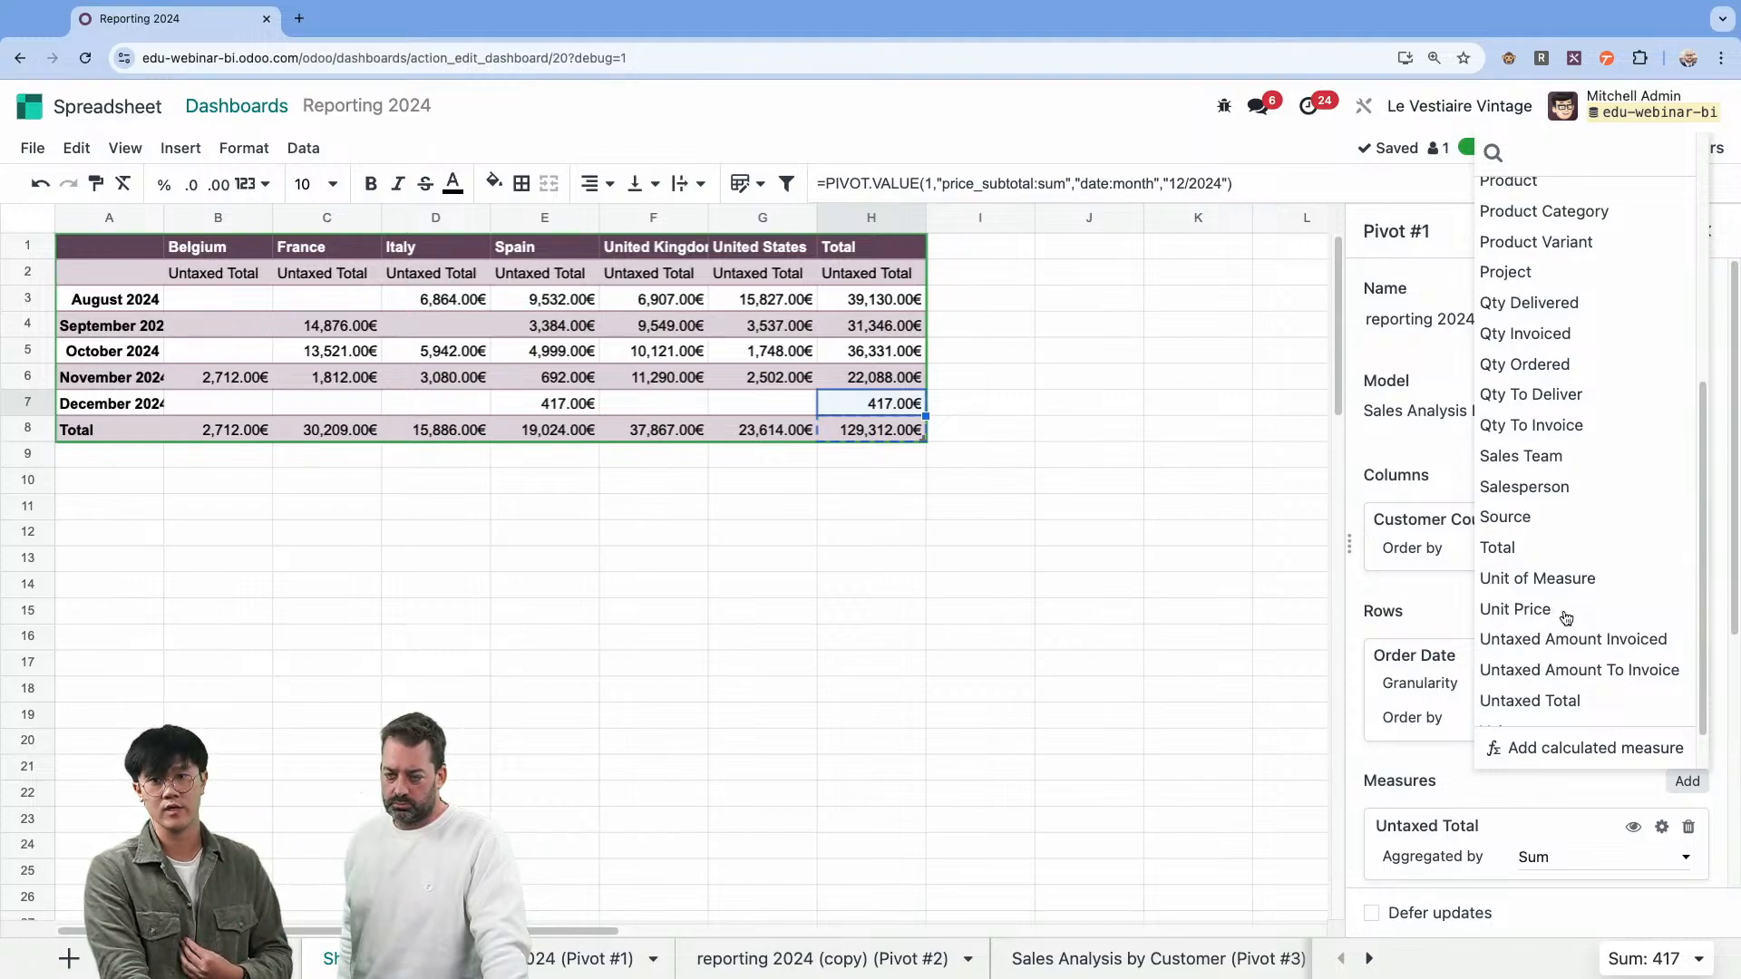
{"action": "left_click", "coordinate": [1554, 781]}
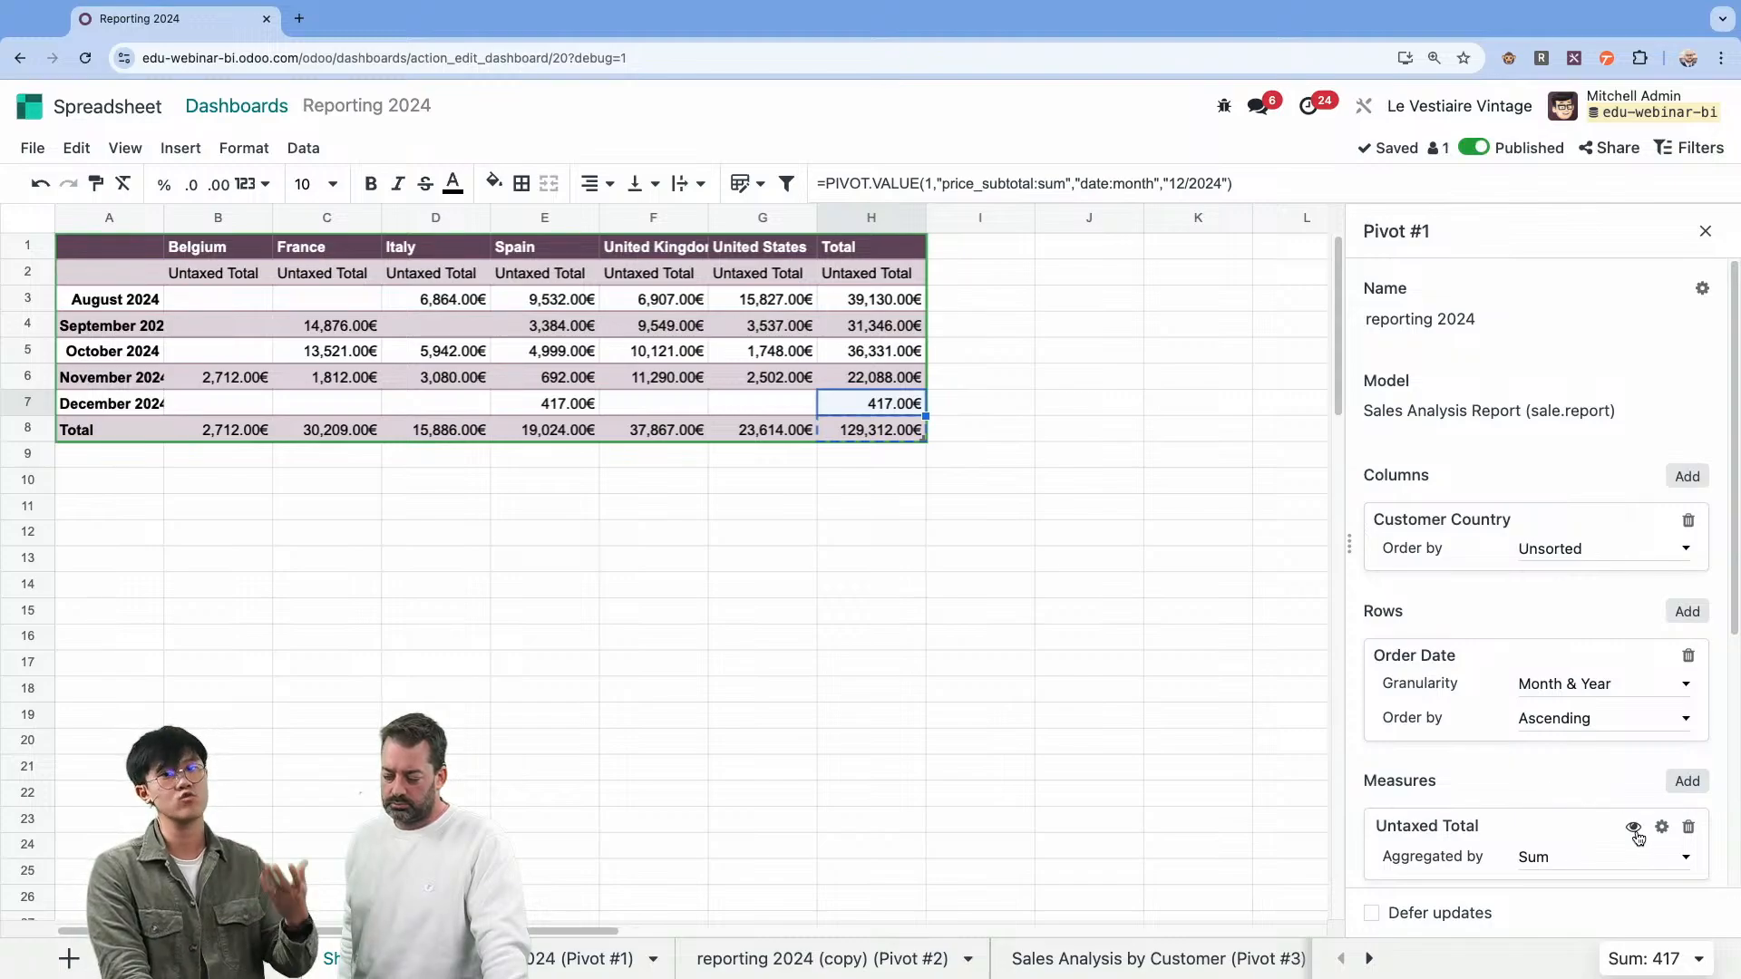
{"action": "left_click", "coordinate": [1601, 872]}
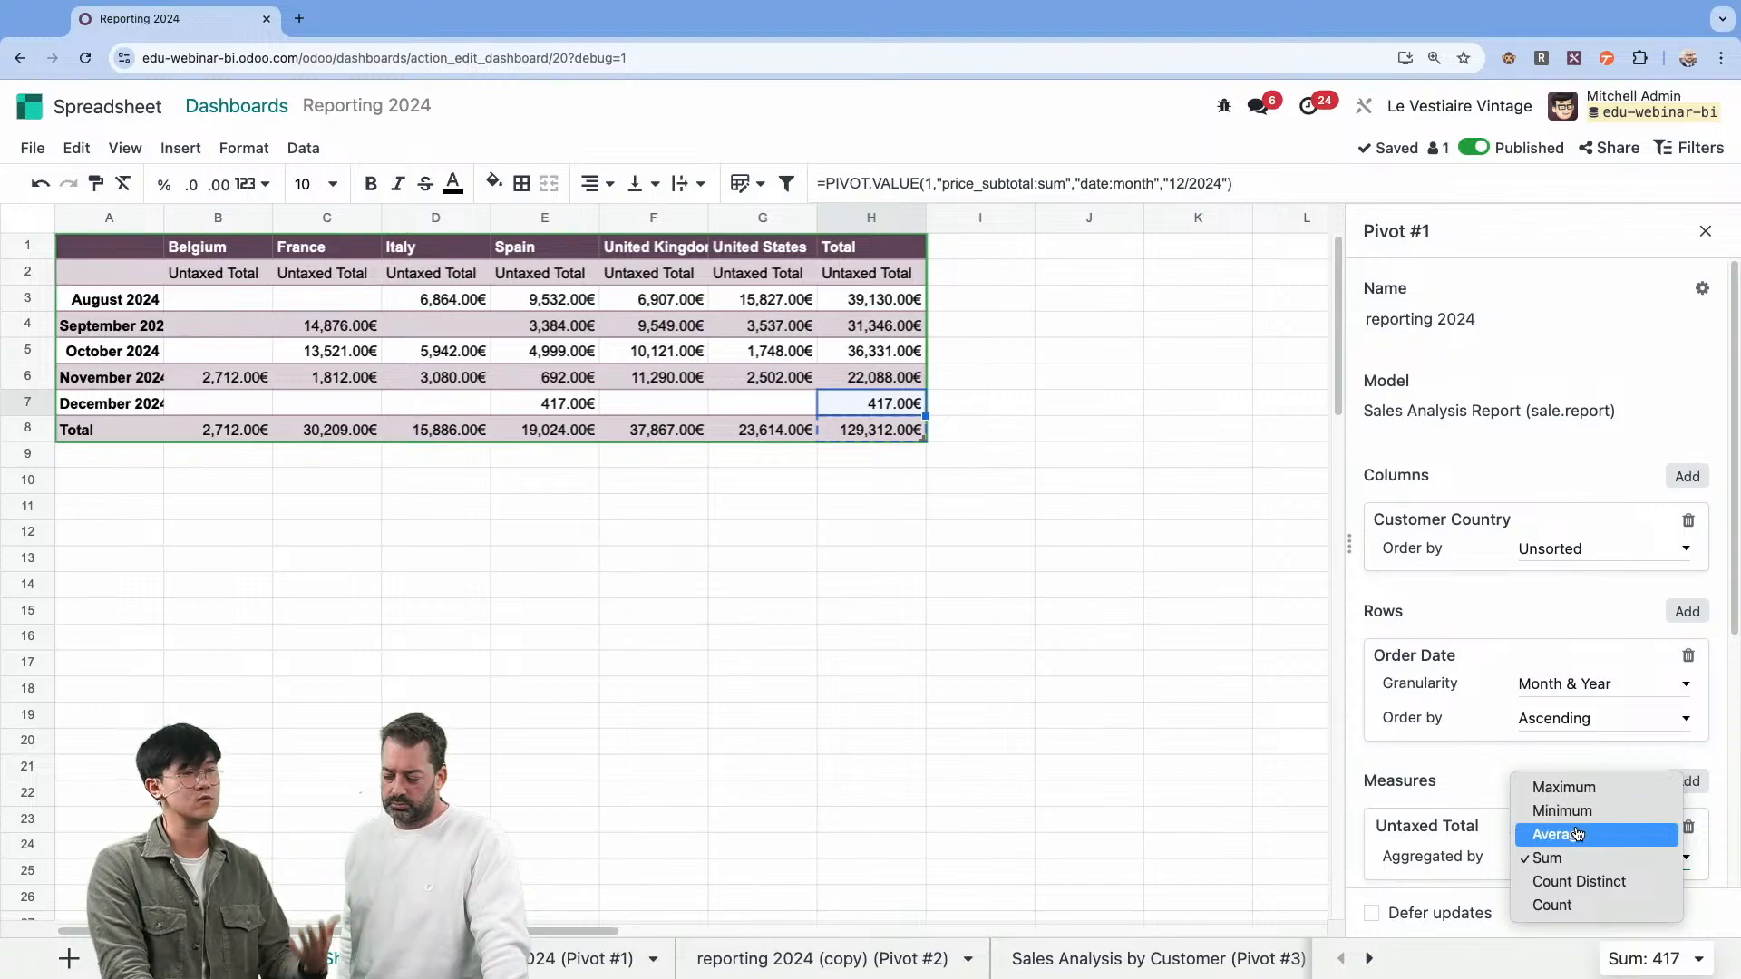
{"action": "left_click", "coordinate": [1471, 796]}
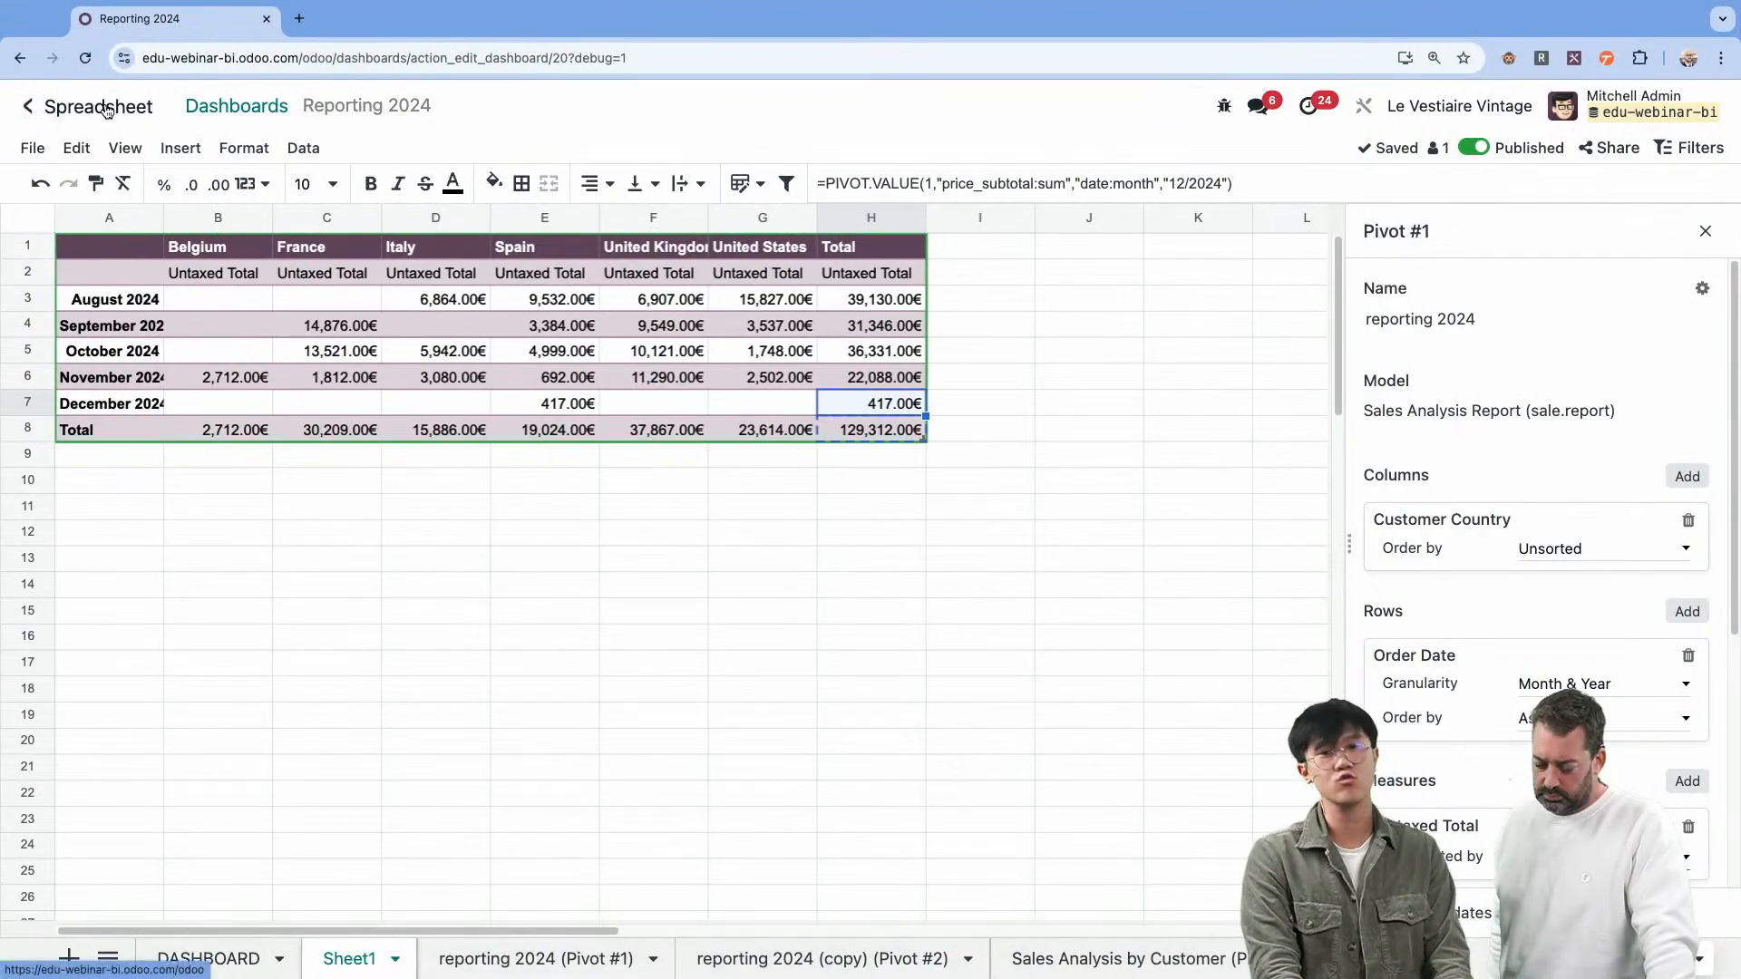
Leave the spreadsheet and search the installable Odoo apps for "point".
{"action": "left_click", "coordinate": [106, 109]}
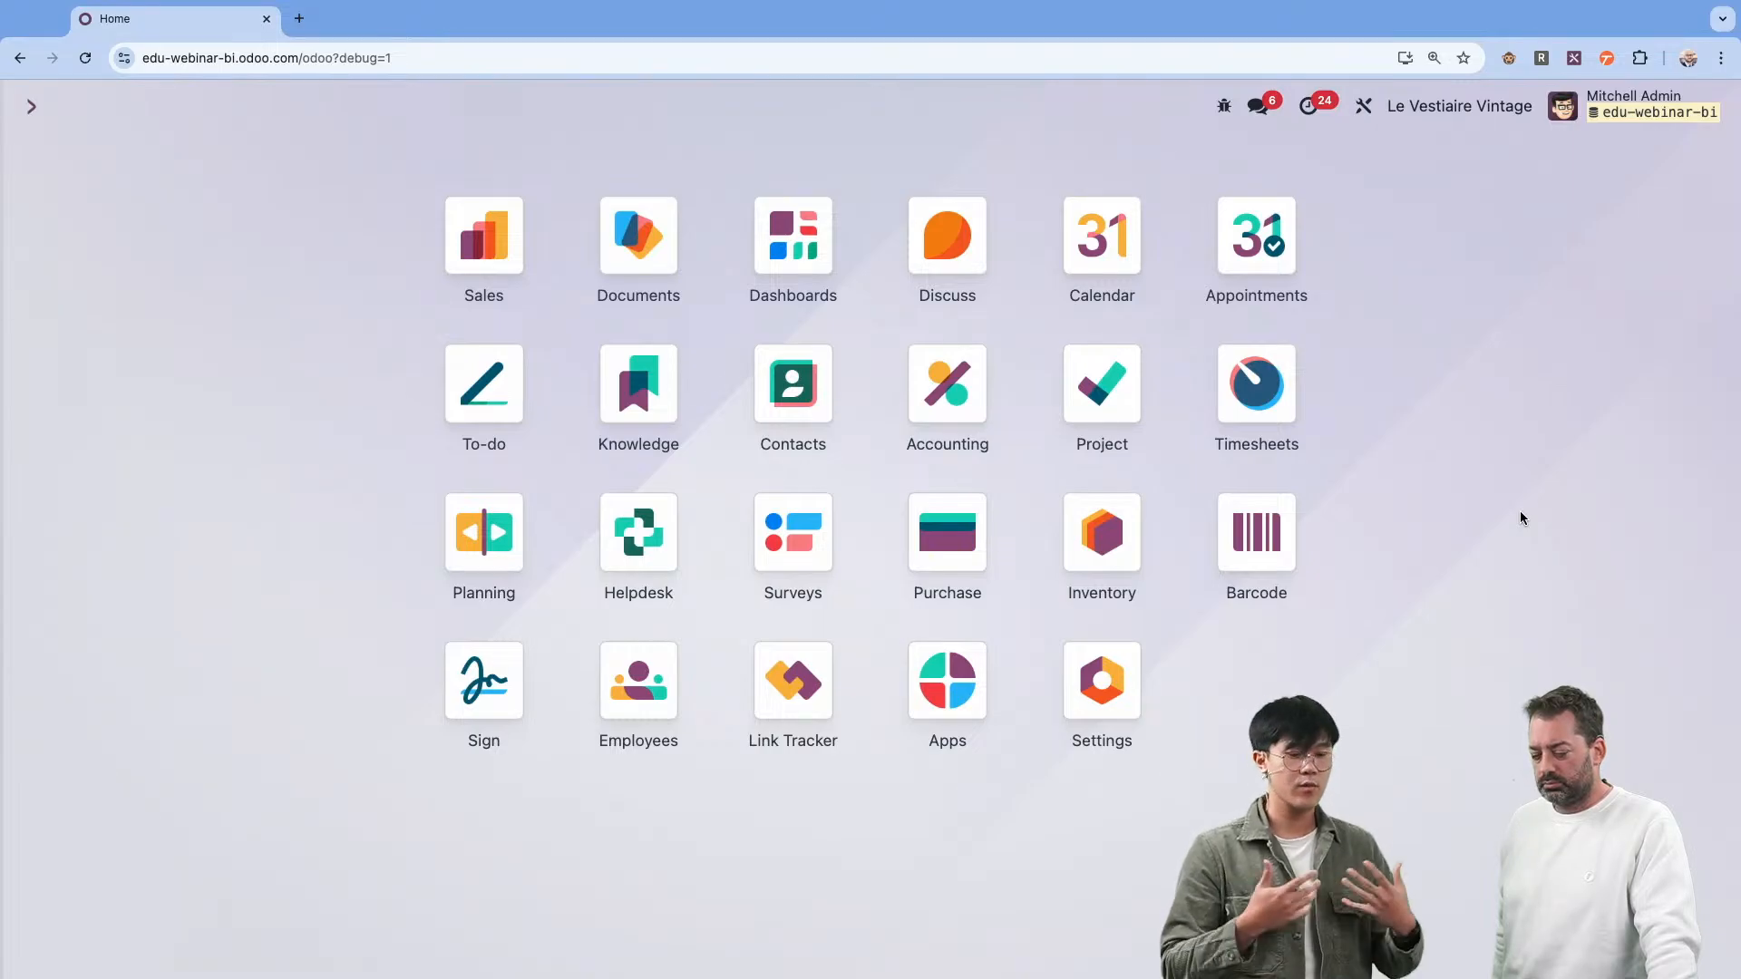
{"action": "left_click", "coordinate": [977, 678]}
{"action": "type", "text": "p"}
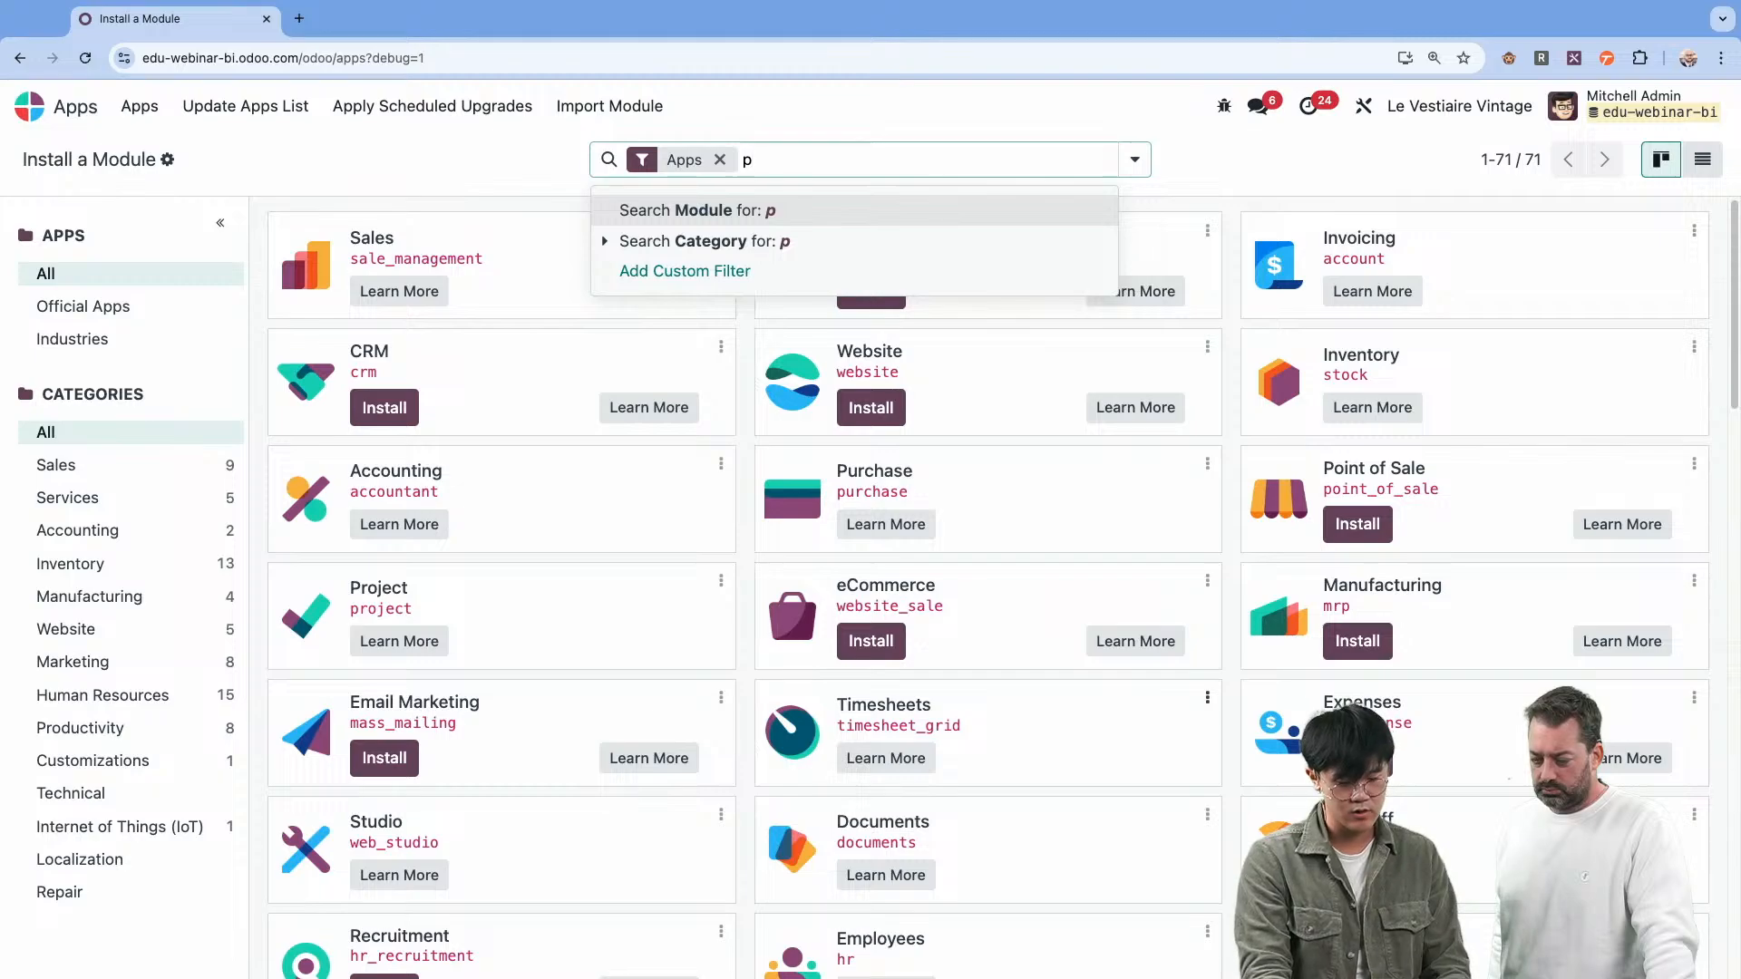
{"action": "type", "text": "oint"}
{"action": "key", "text": "Return"}
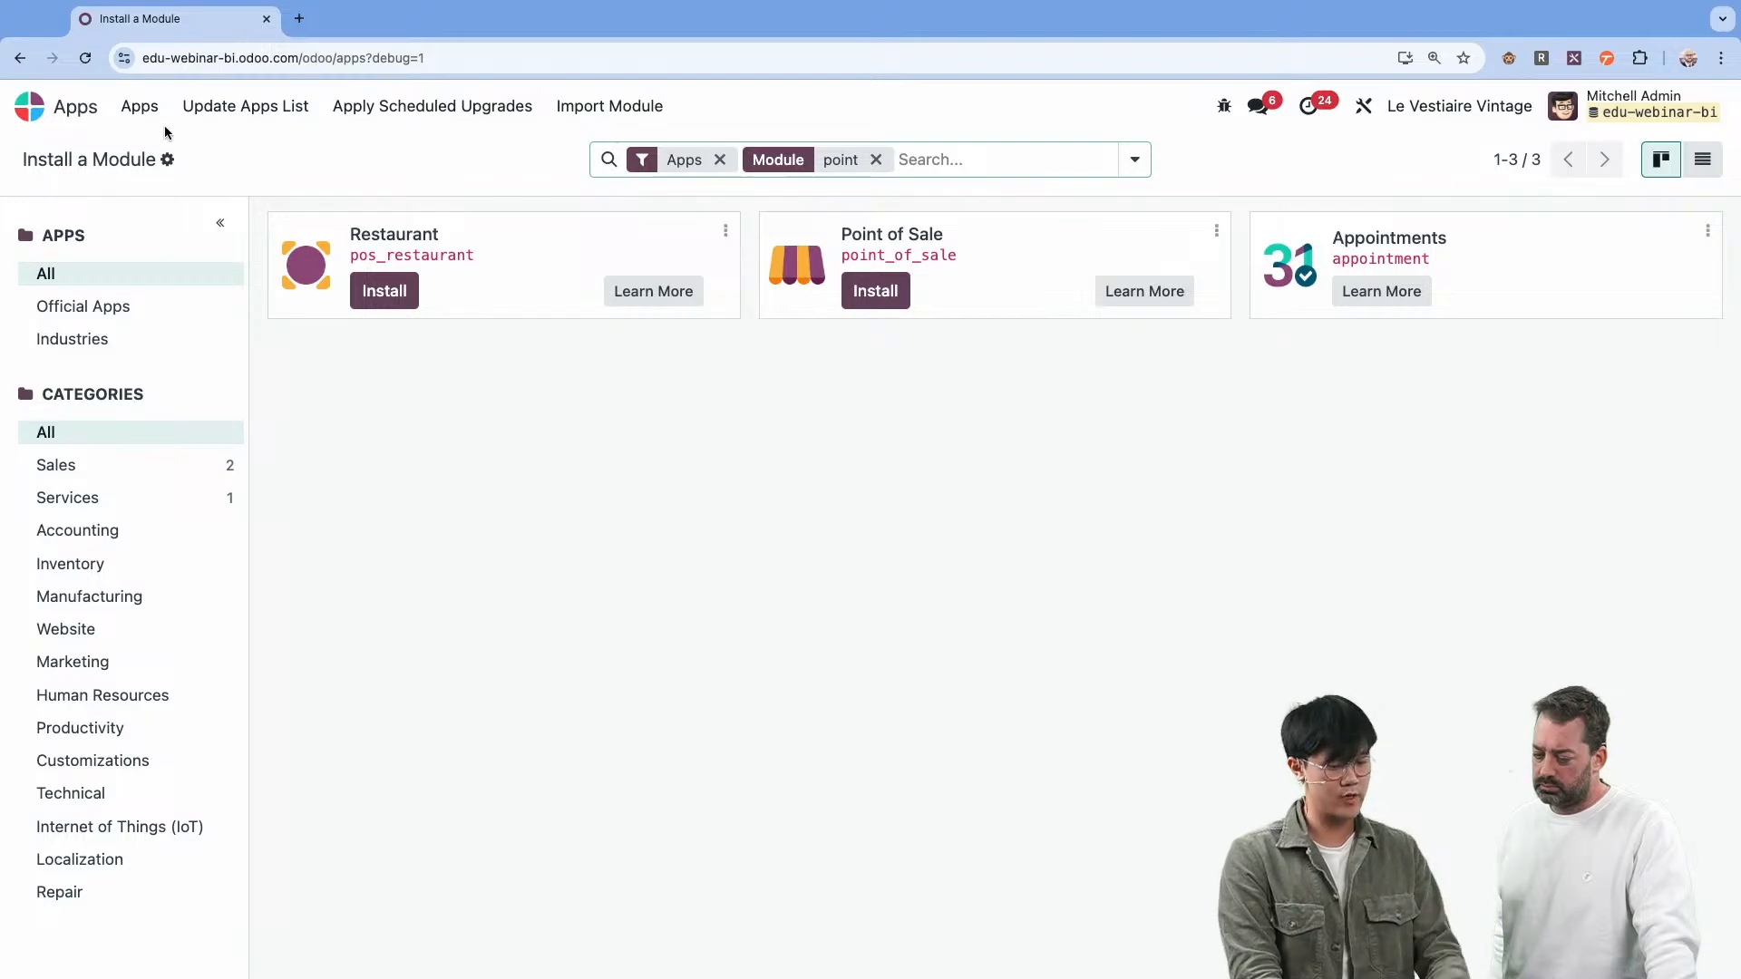
Open the Sales app's sales analysis report and display it as a pivot table.
{"action": "left_click", "coordinate": [63, 118]}
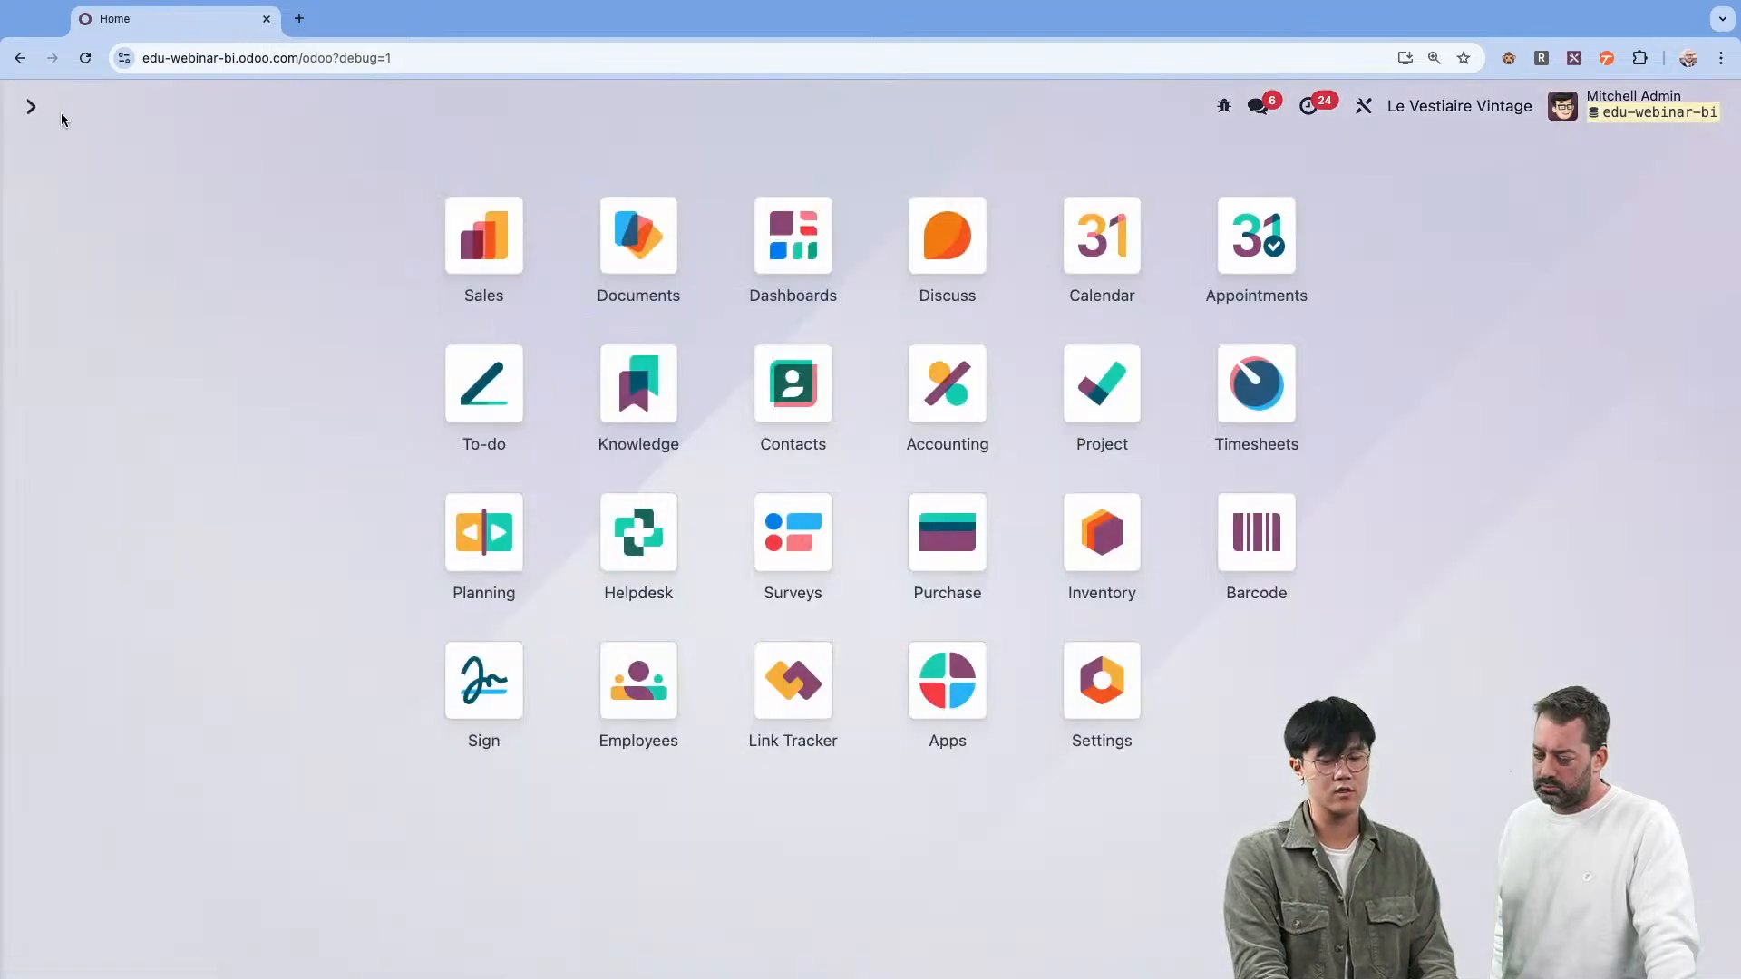
{"action": "left_click", "coordinate": [507, 250]}
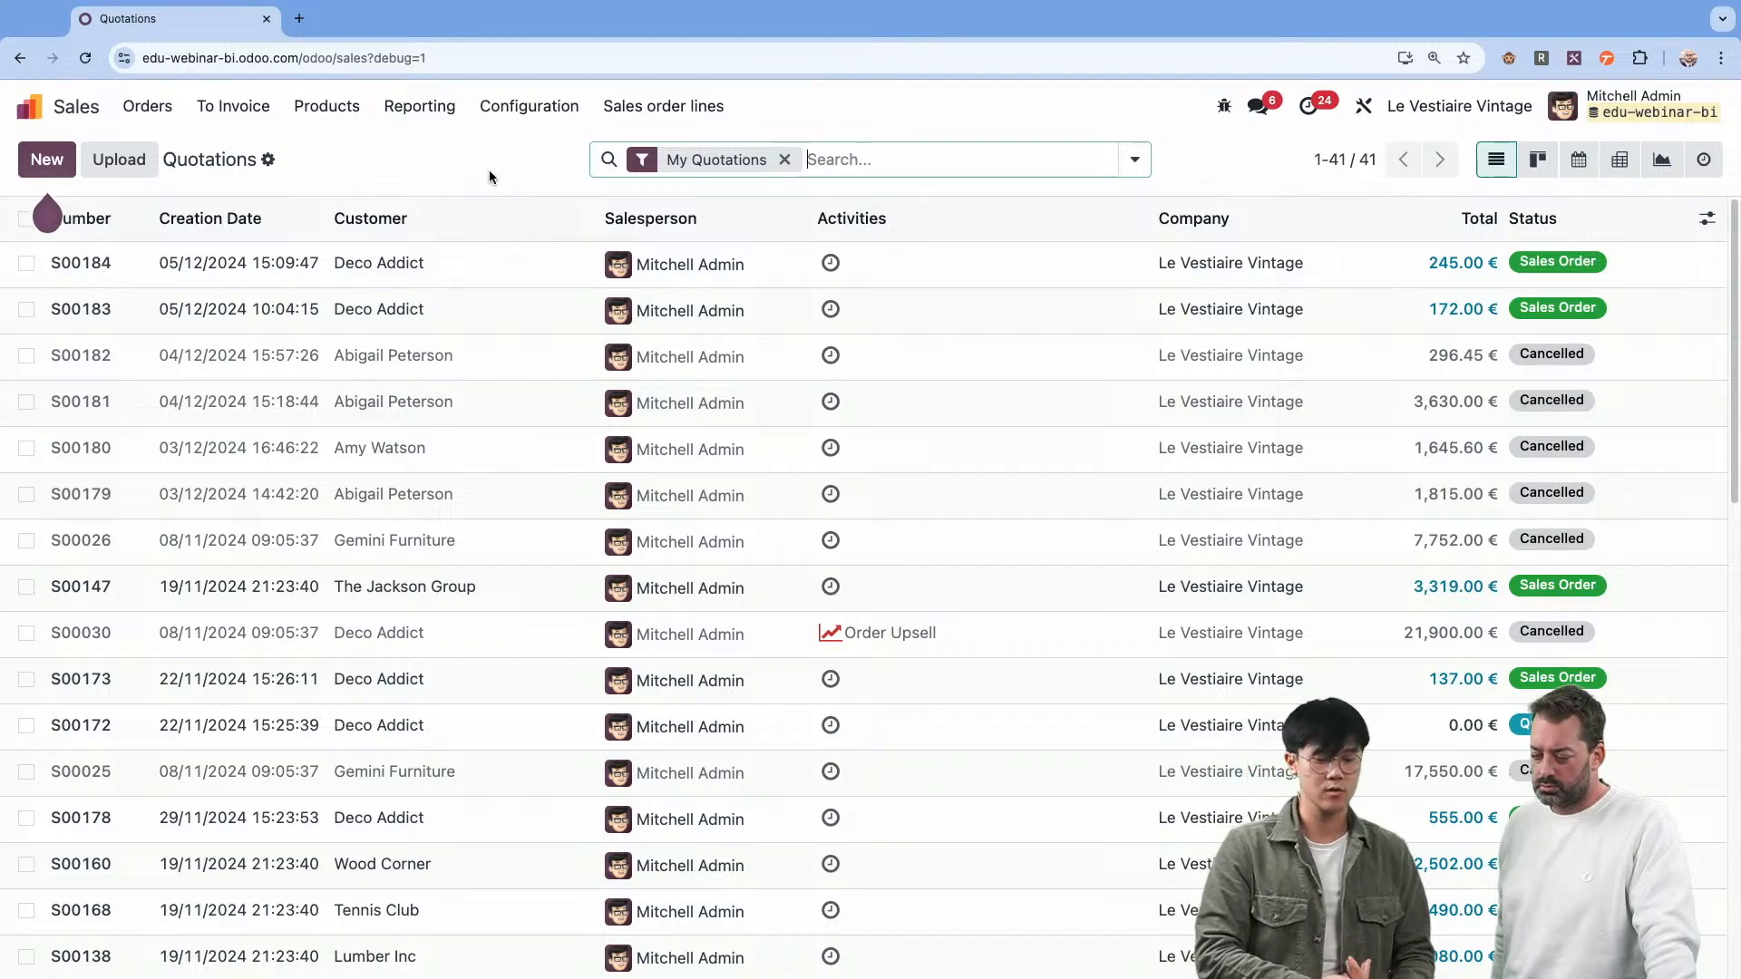
{"action": "left_click", "coordinate": [437, 122]}
{"action": "left_click", "coordinate": [419, 149]}
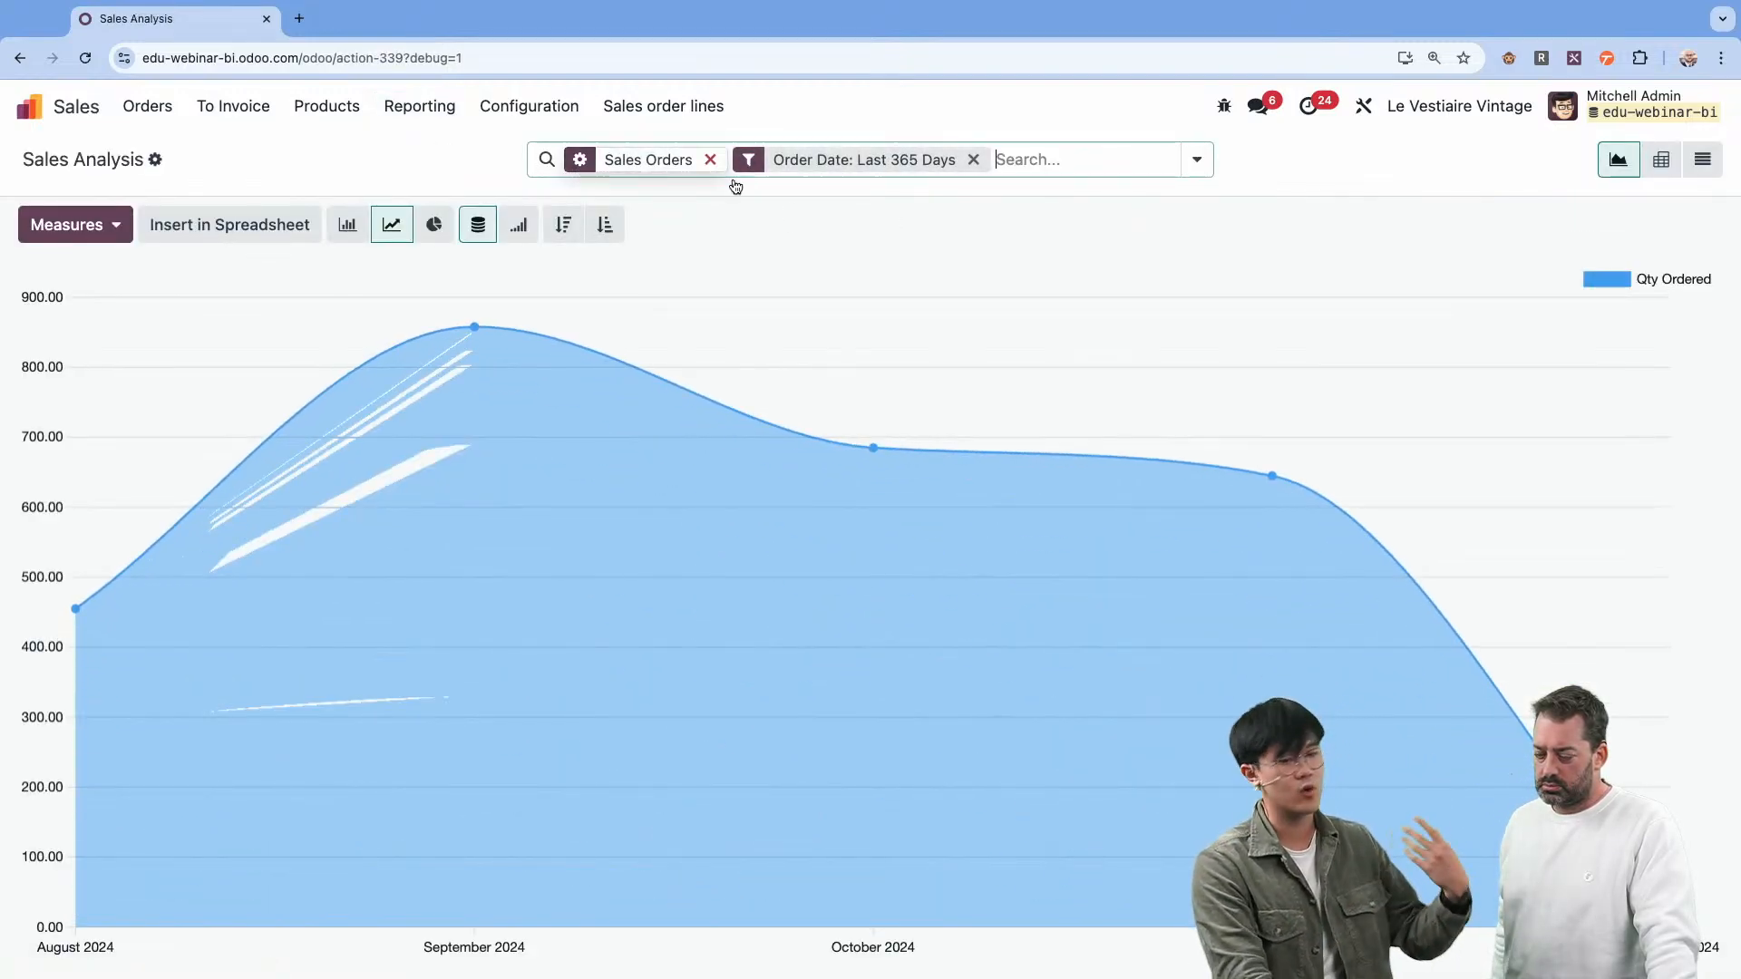
{"action": "left_click", "coordinate": [1660, 160]}
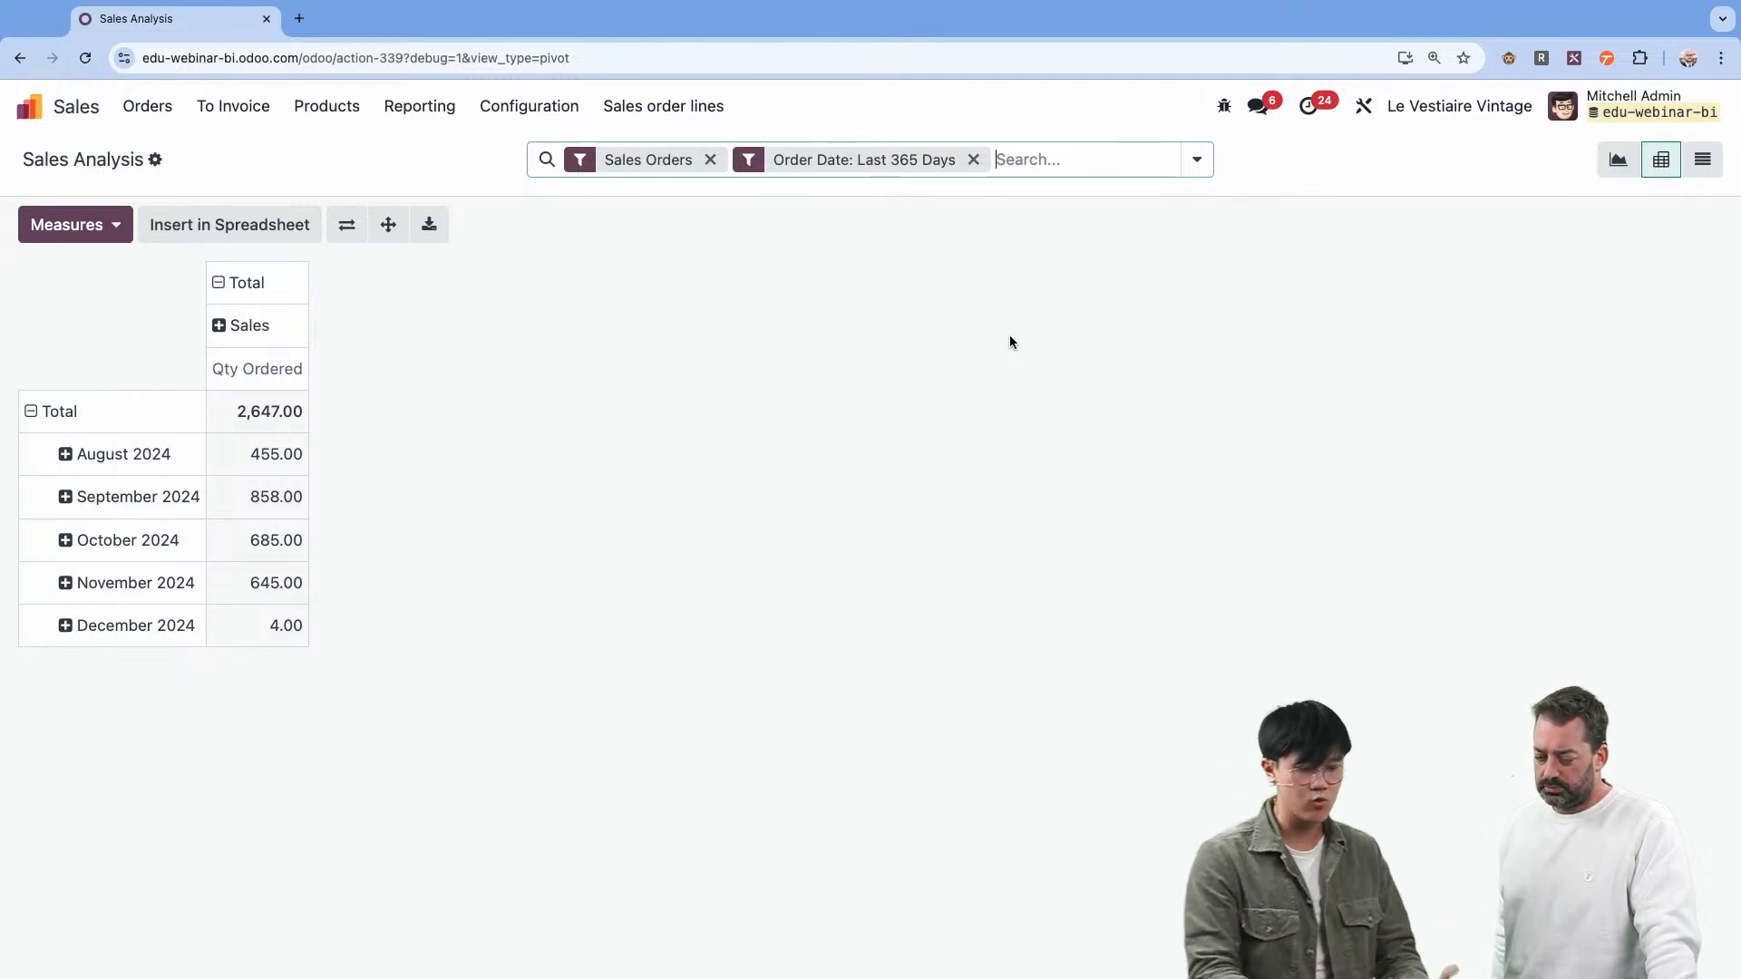
Collapse the pivot's column grouping to examine which fields a custom group offers, and switch to the live chat window.
{"action": "left_click", "coordinate": [283, 282]}
{"action": "left_click", "coordinate": [284, 282]}
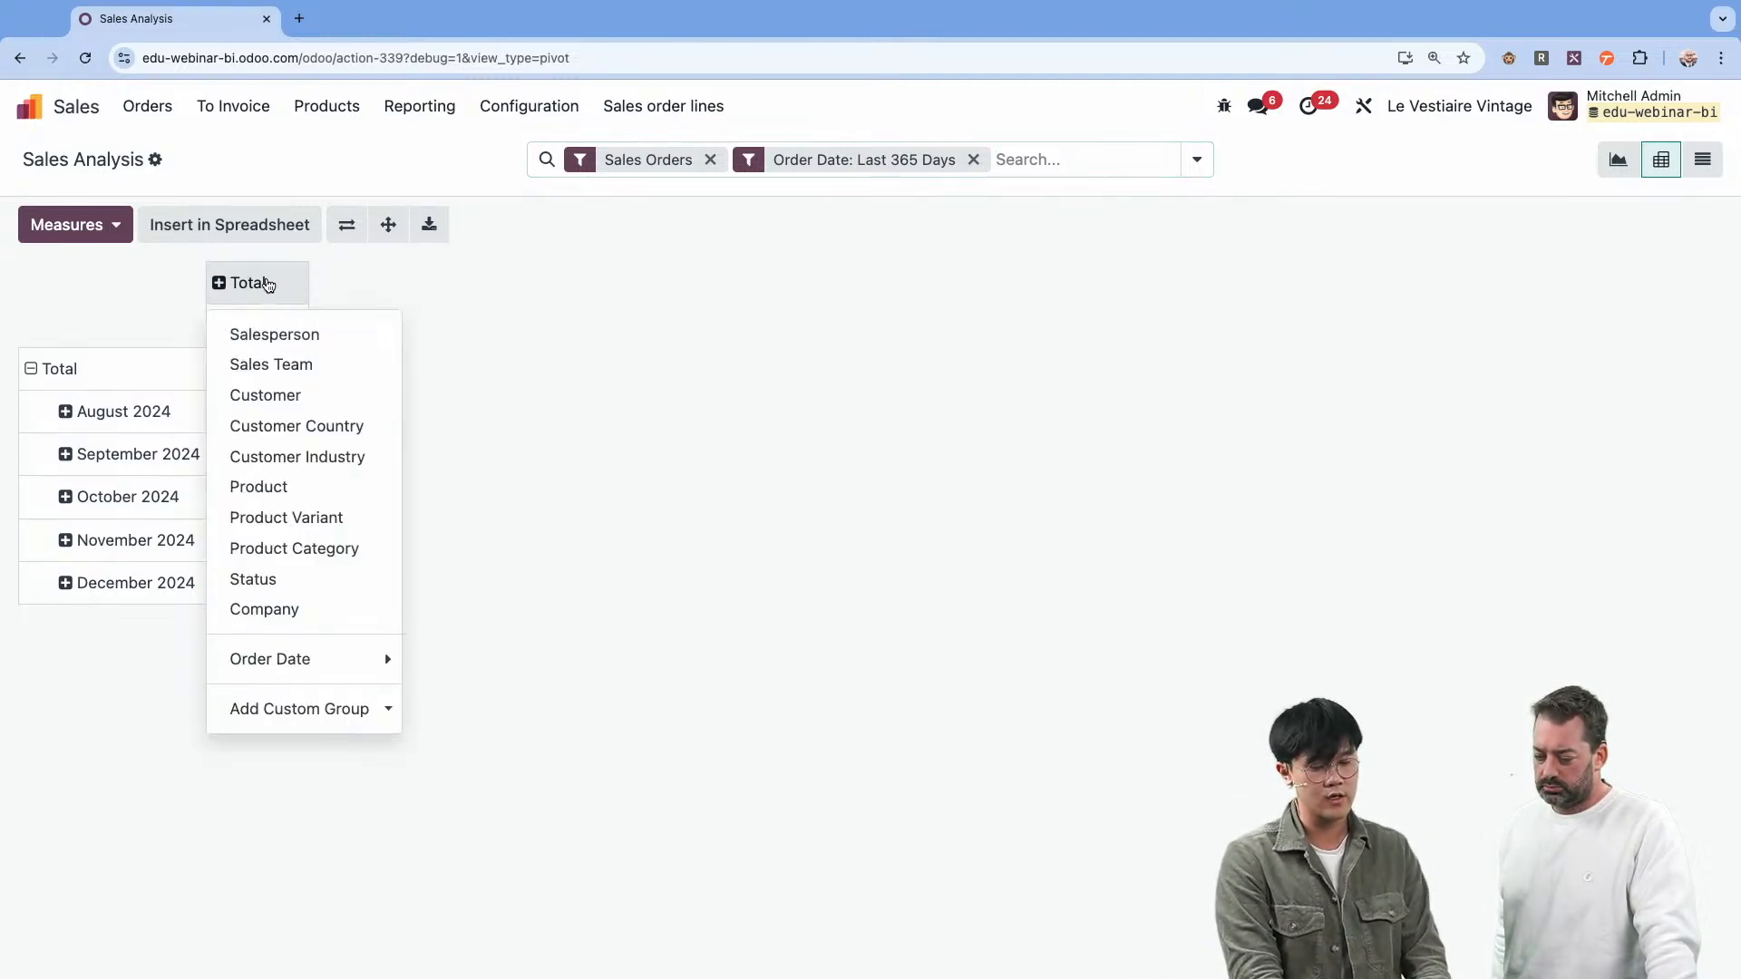
{"action": "left_click", "coordinate": [299, 714]}
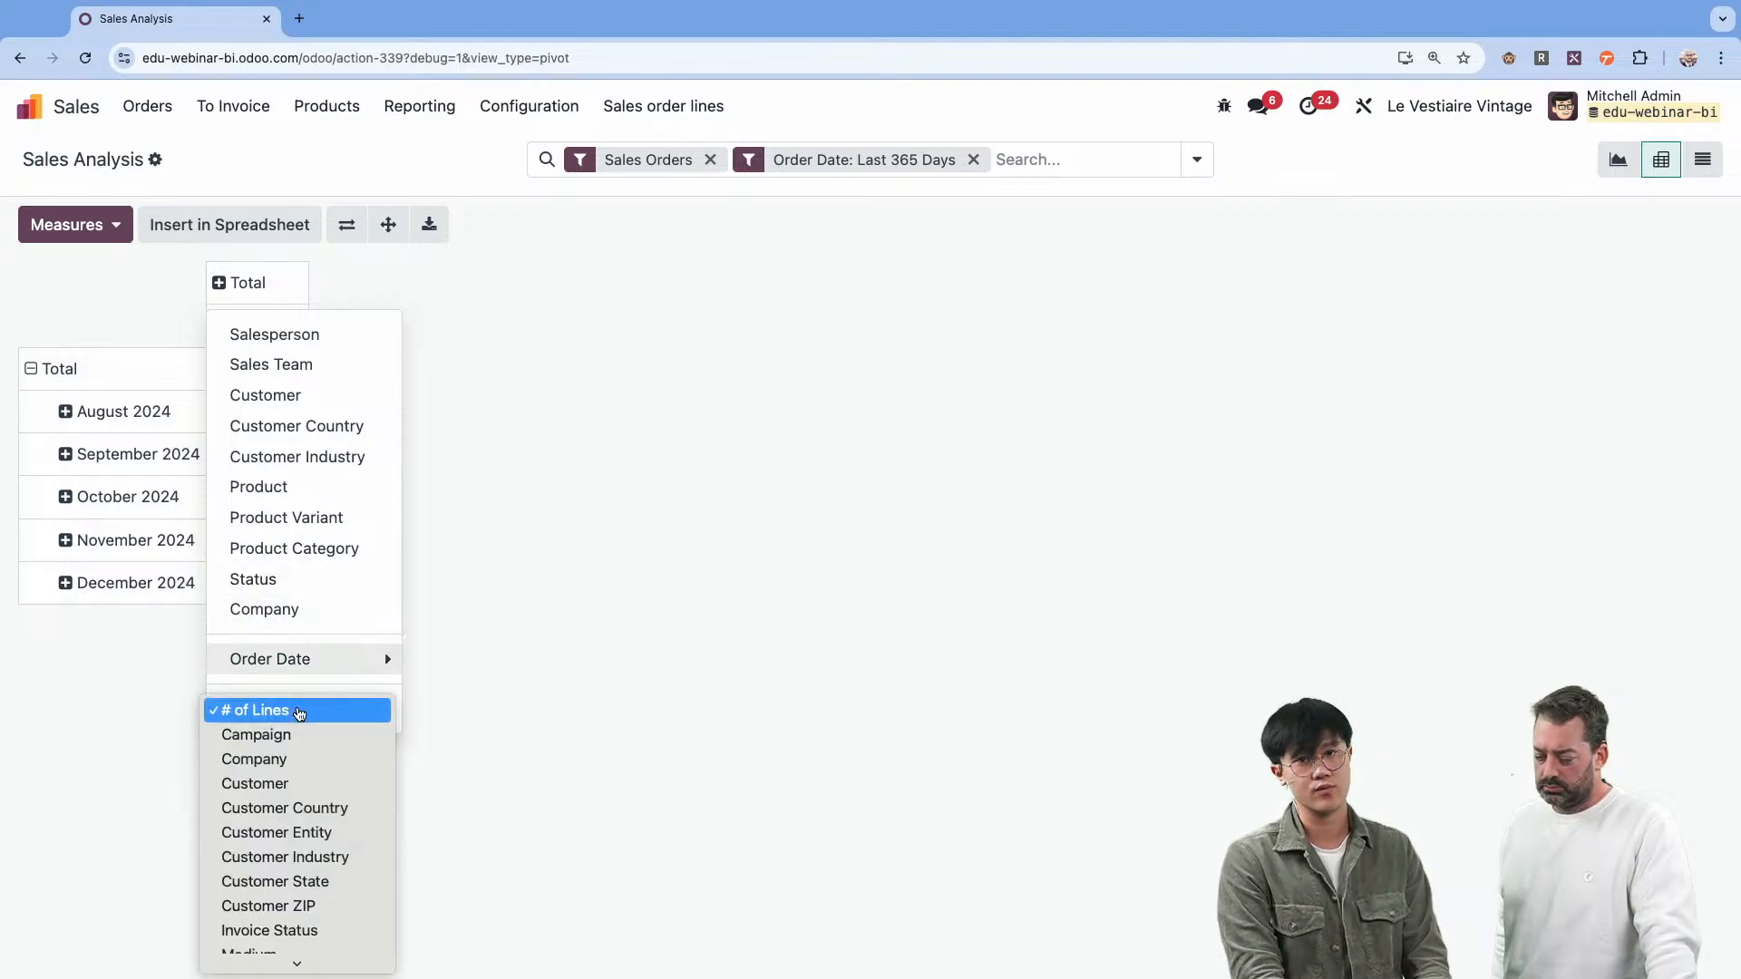
{"action": "scroll", "coordinate": [303, 792], "scroll_direction": "down", "scroll_amount": 5}
{"action": "scroll", "coordinate": [303, 792], "scroll_direction": "down", "scroll_amount": 3}
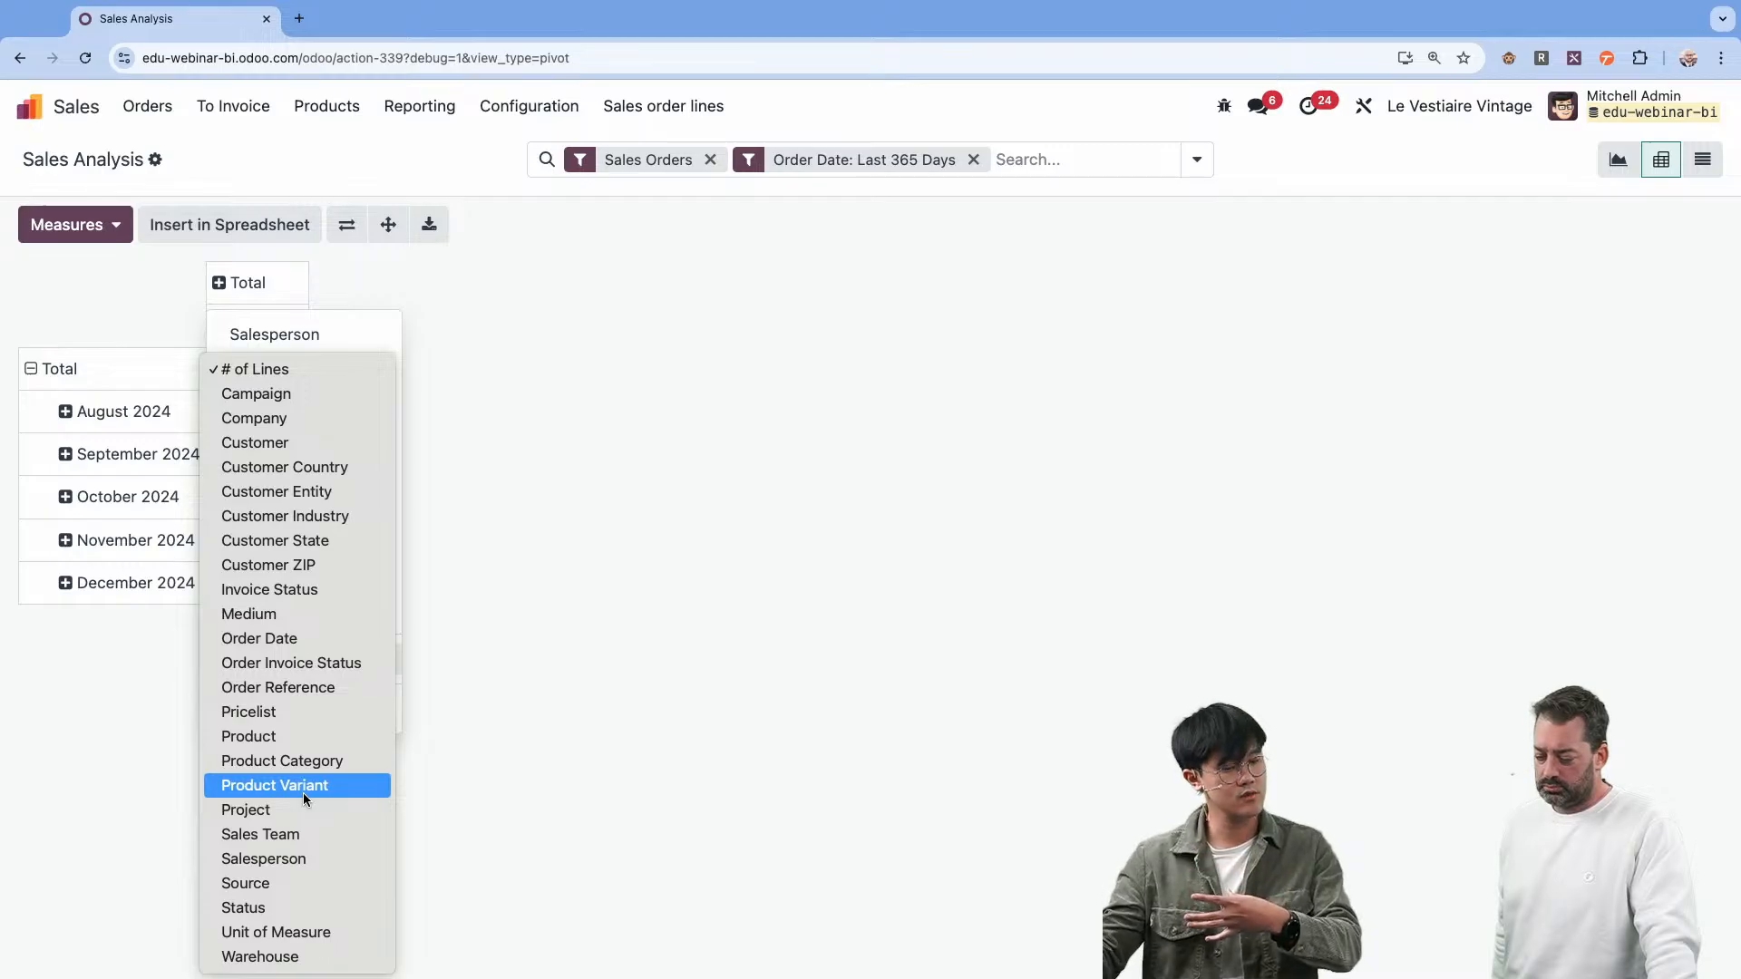
{"action": "left_click", "coordinate": [693, 660]}
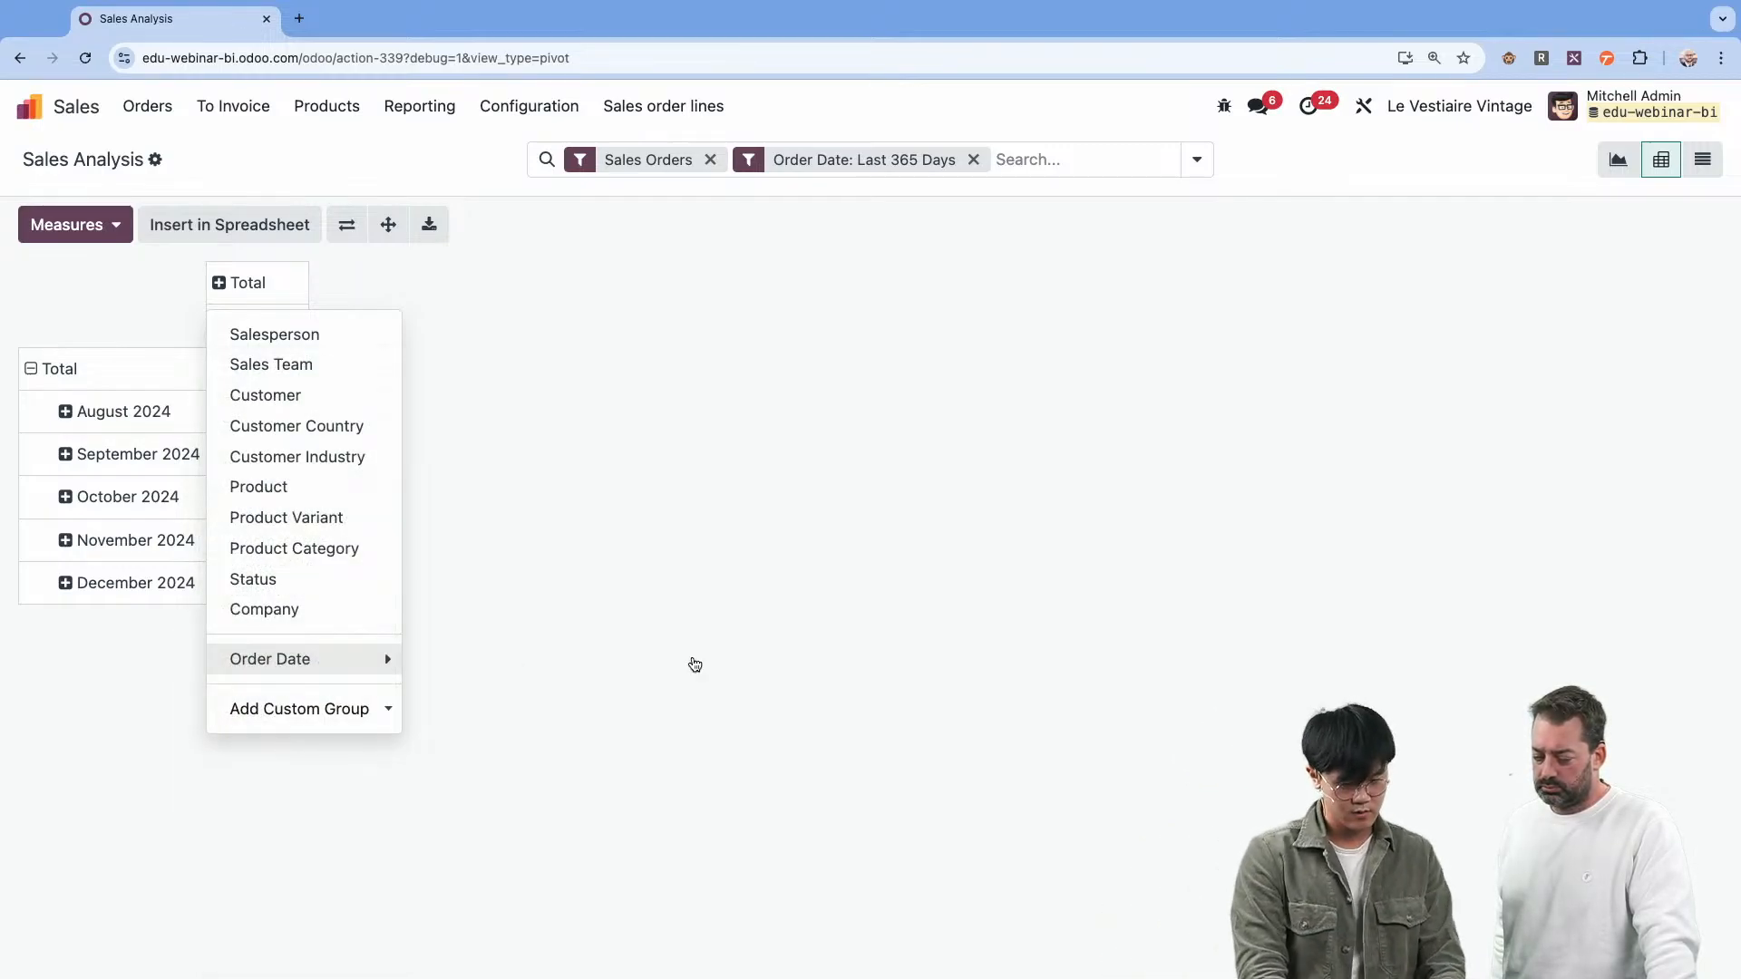
{"action": "key", "text": "ctrl+Right"}
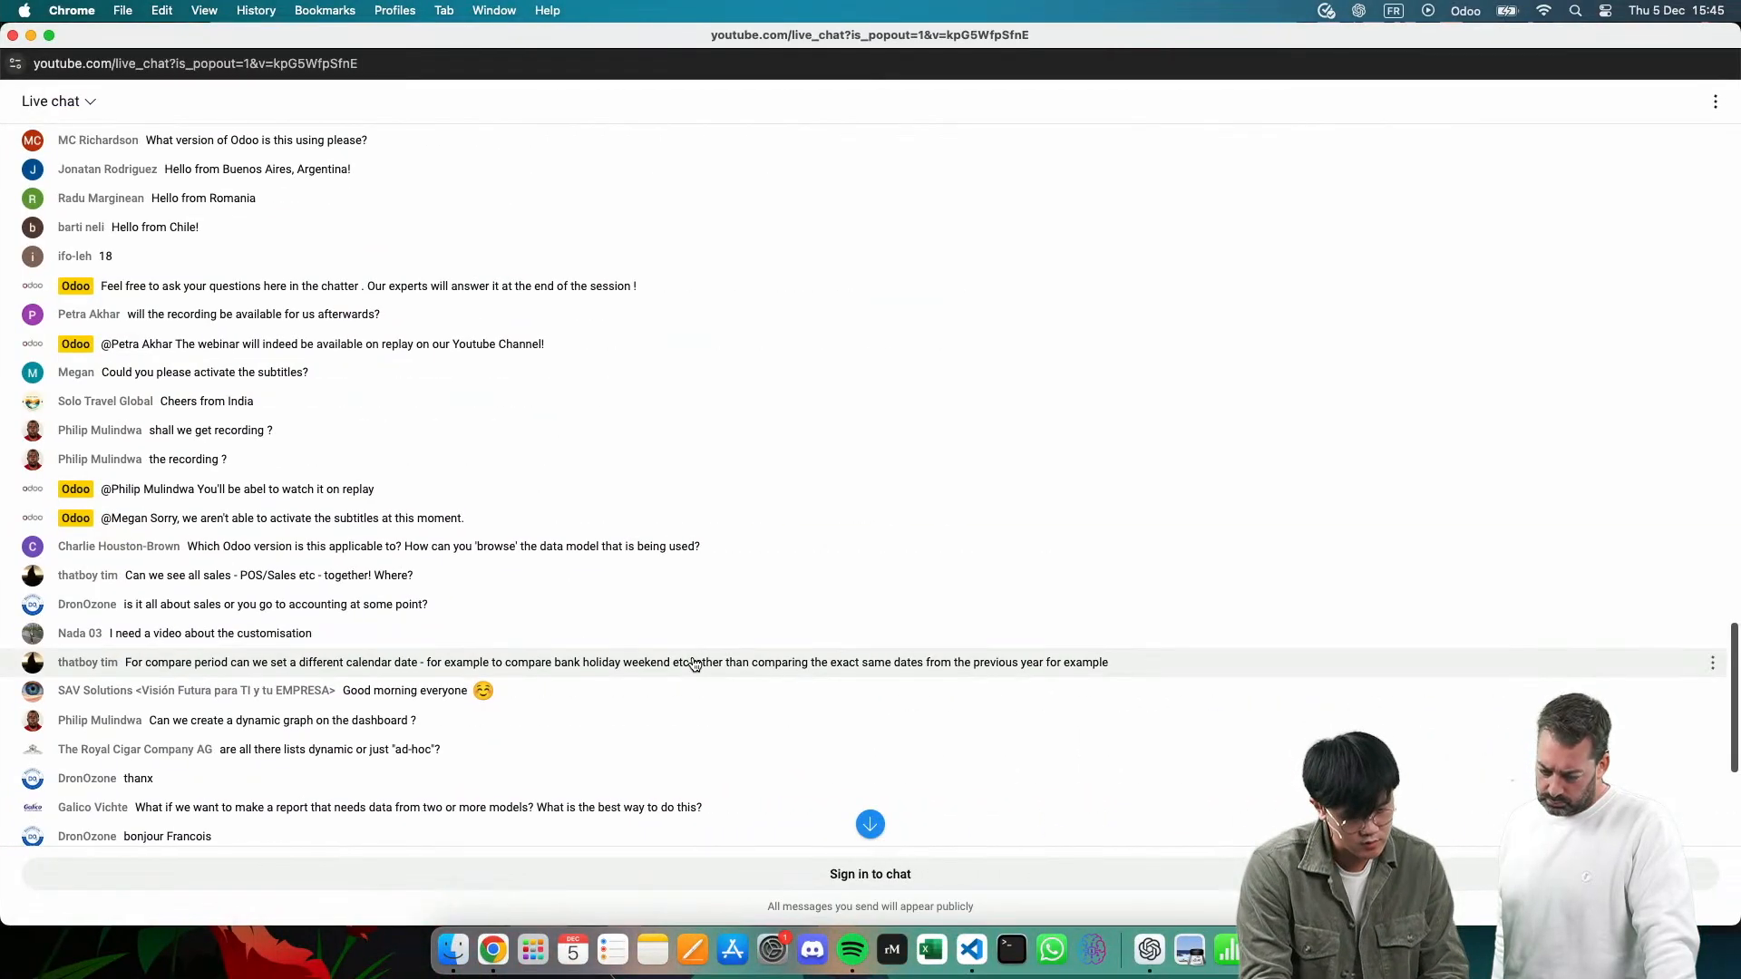
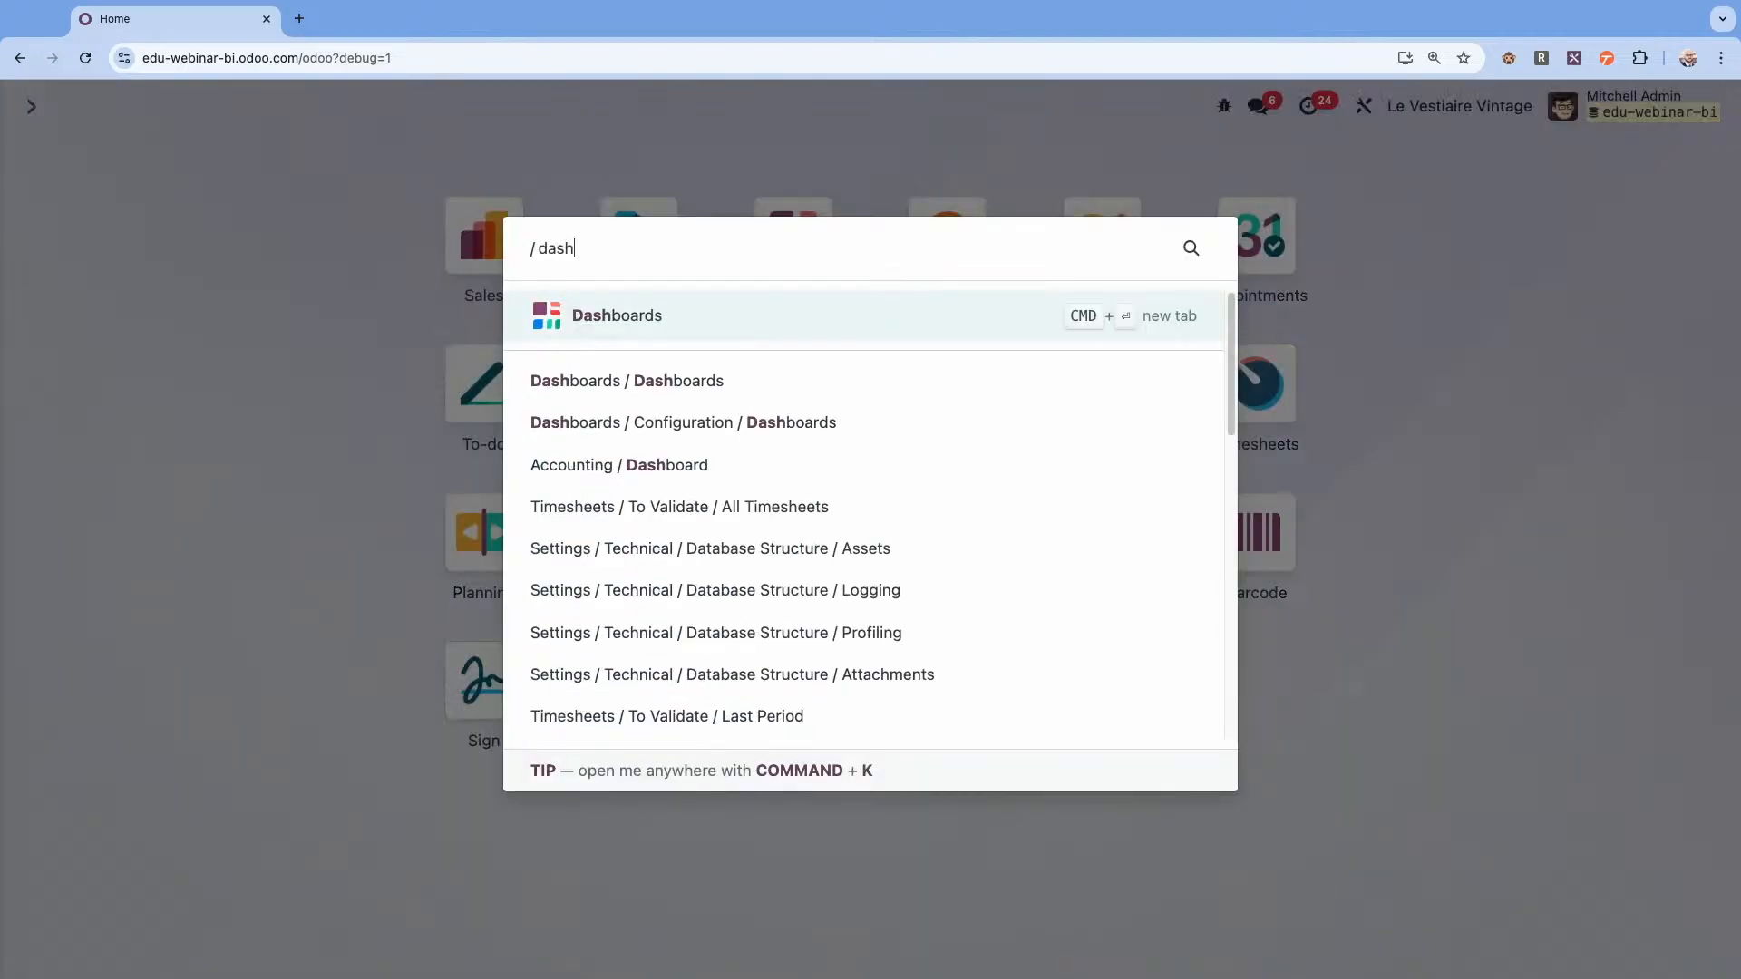
Open the Reporting 2024 dashboard for editing from Dashboards and clear the range A1:I15 on Sheet1.
{"action": "key", "text": "Return"}
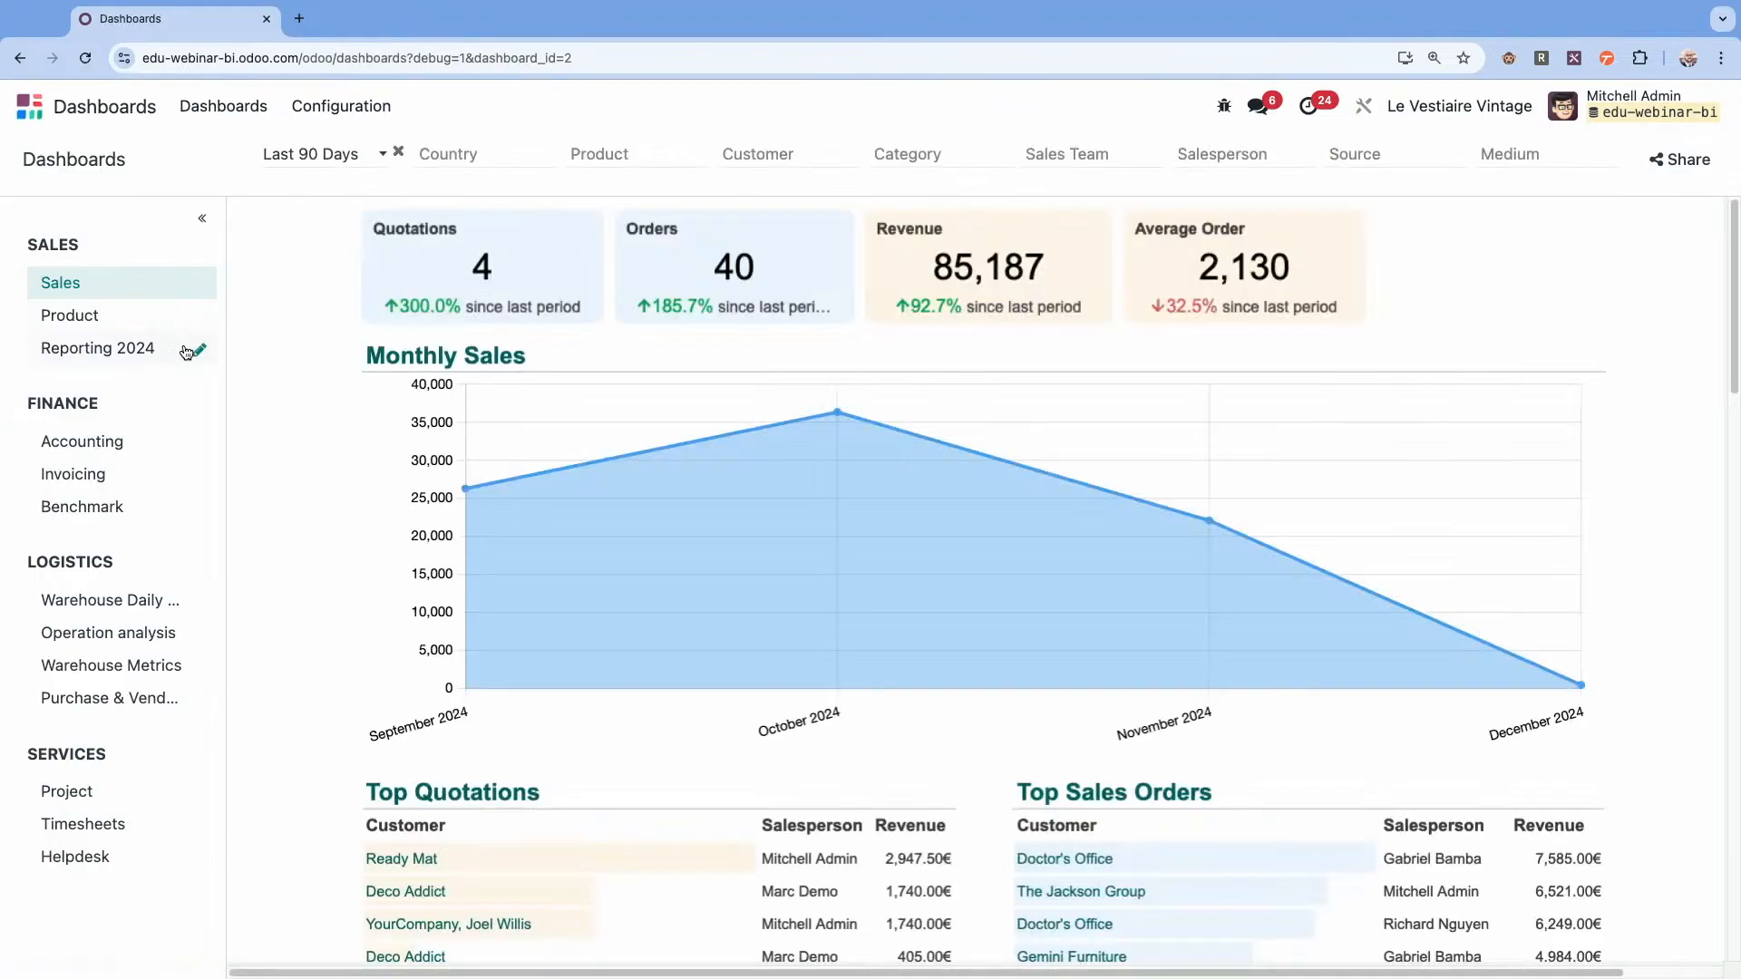
{"action": "left_click", "coordinate": [197, 349]}
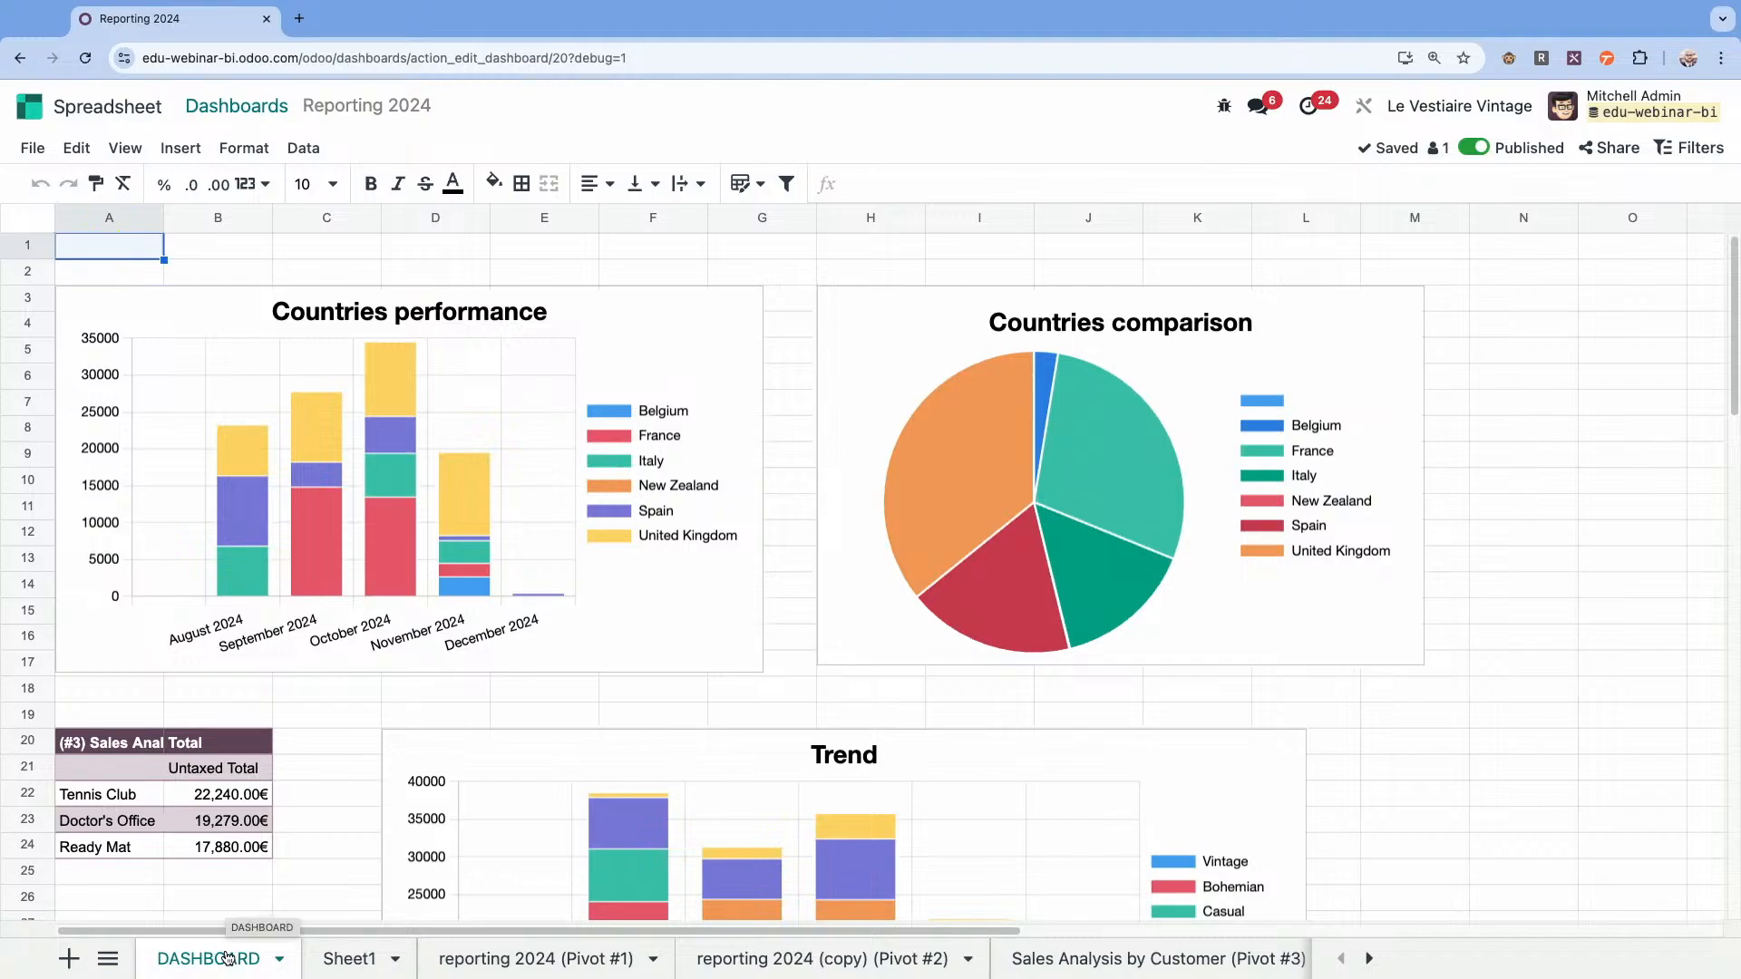
{"action": "left_click", "coordinate": [338, 958]}
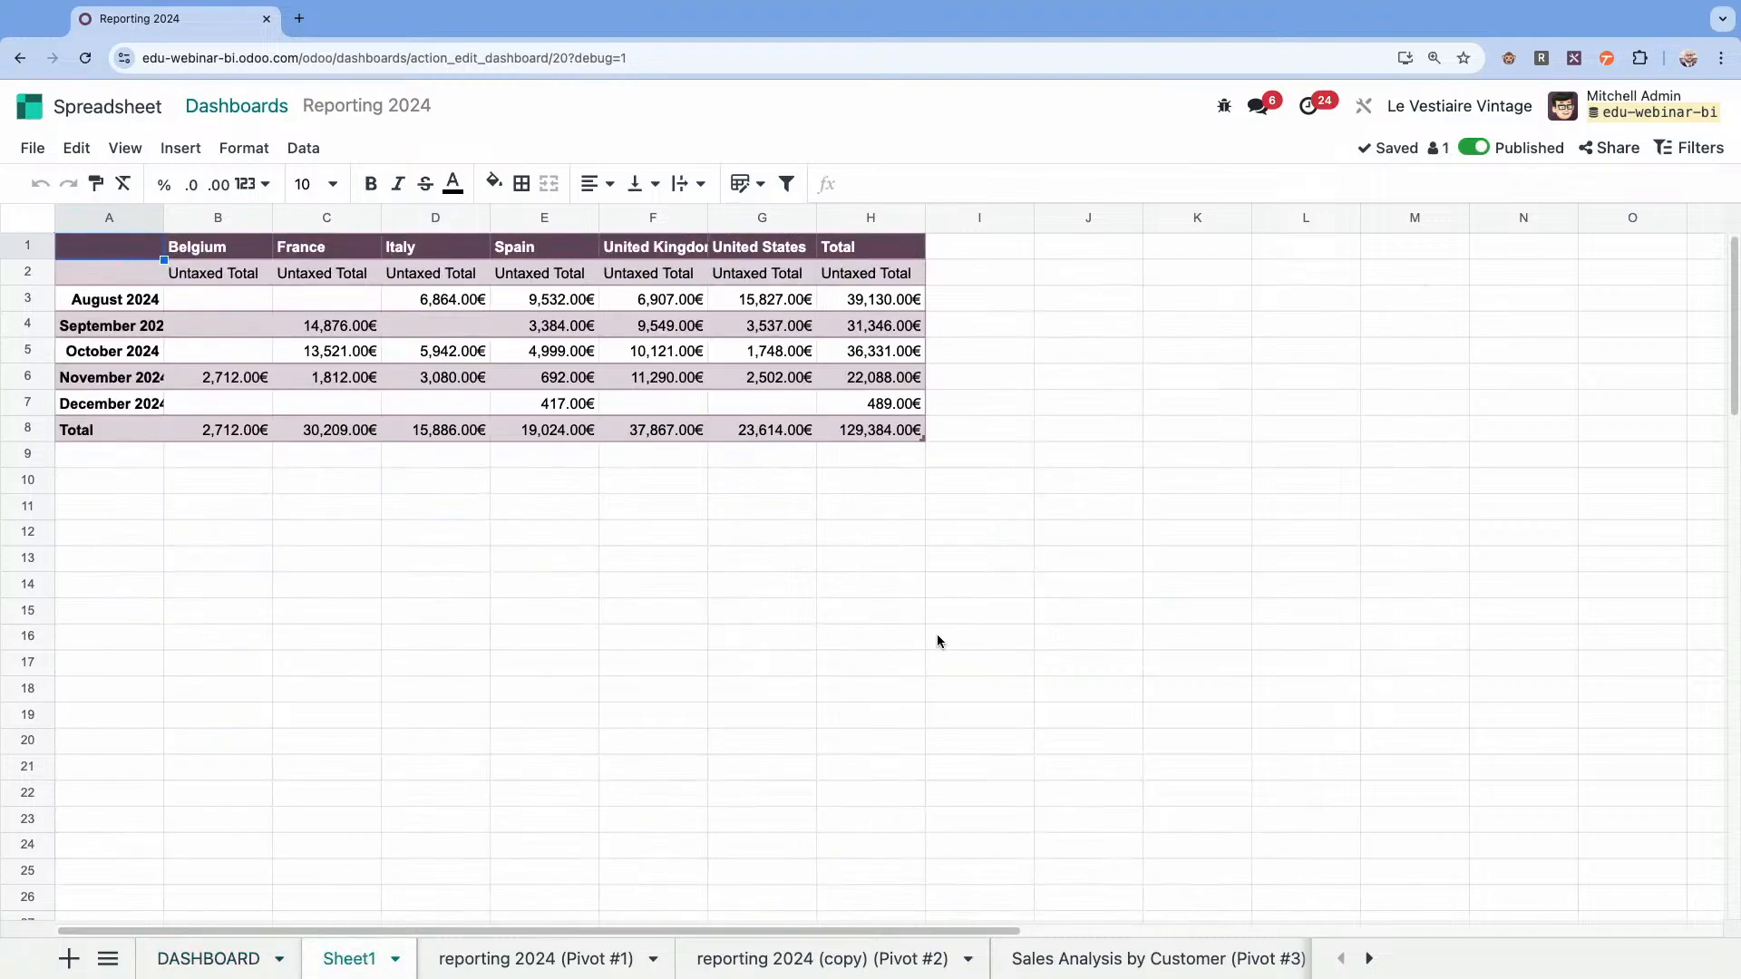
{"action": "left_click_drag", "start_coordinate": [989, 613], "coordinate": [0, 106]}
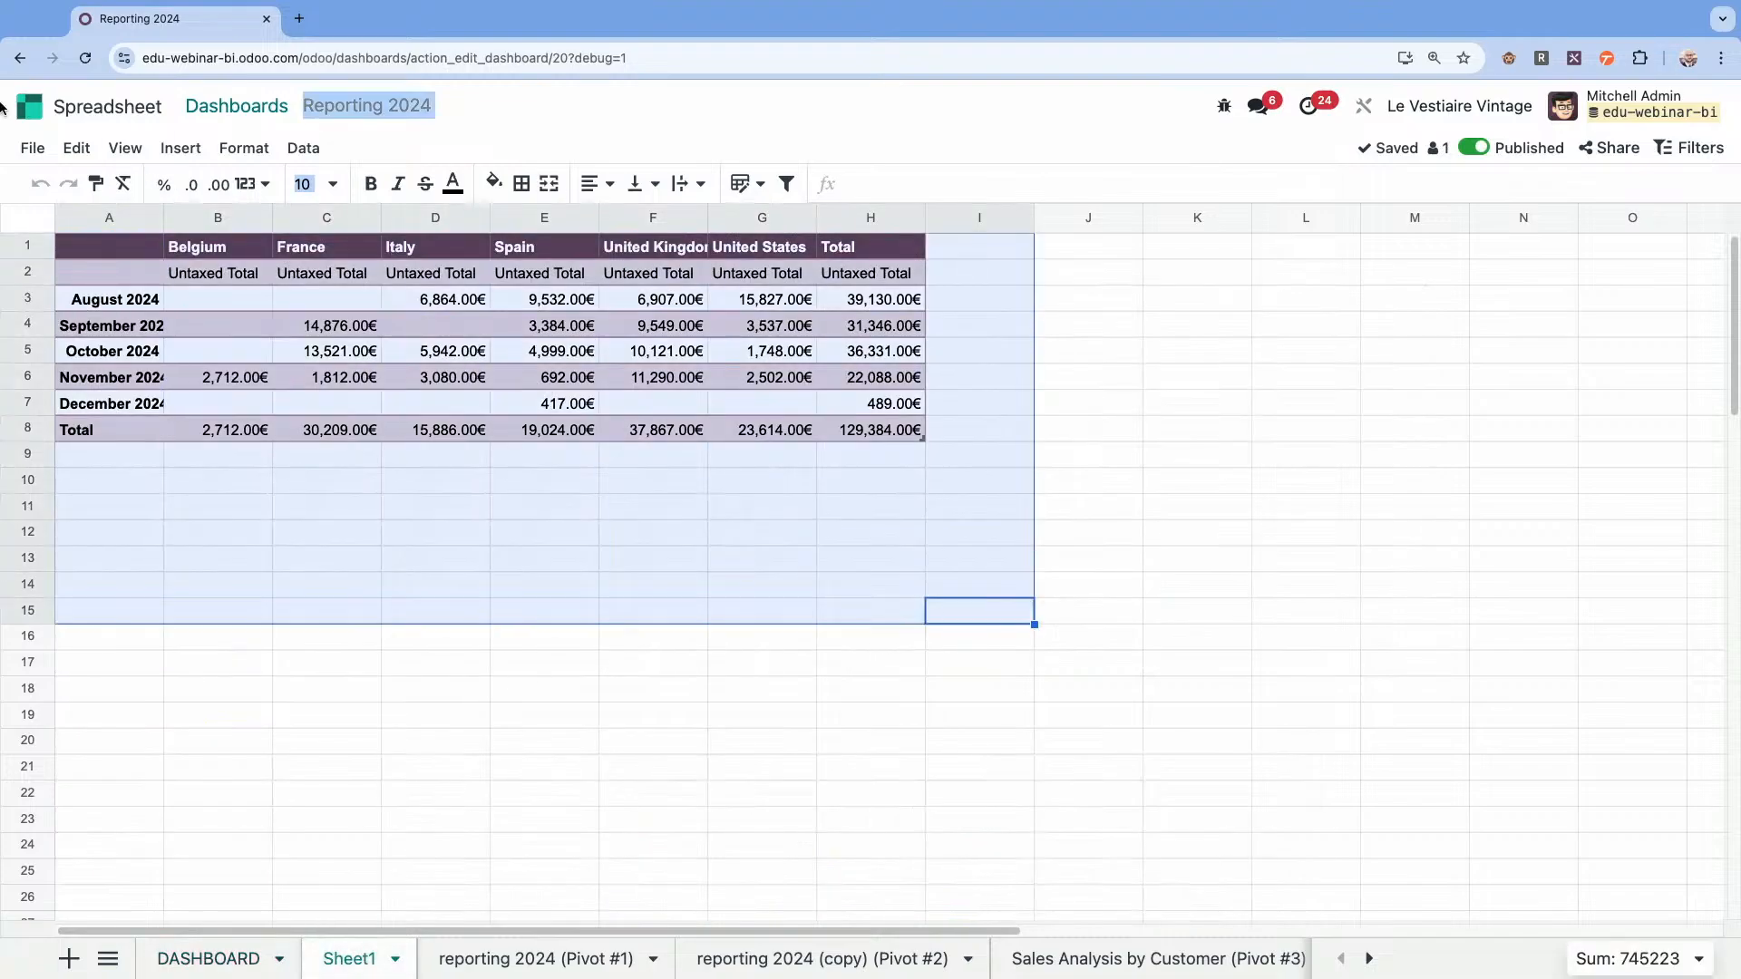
{"action": "key", "text": "Delete"}
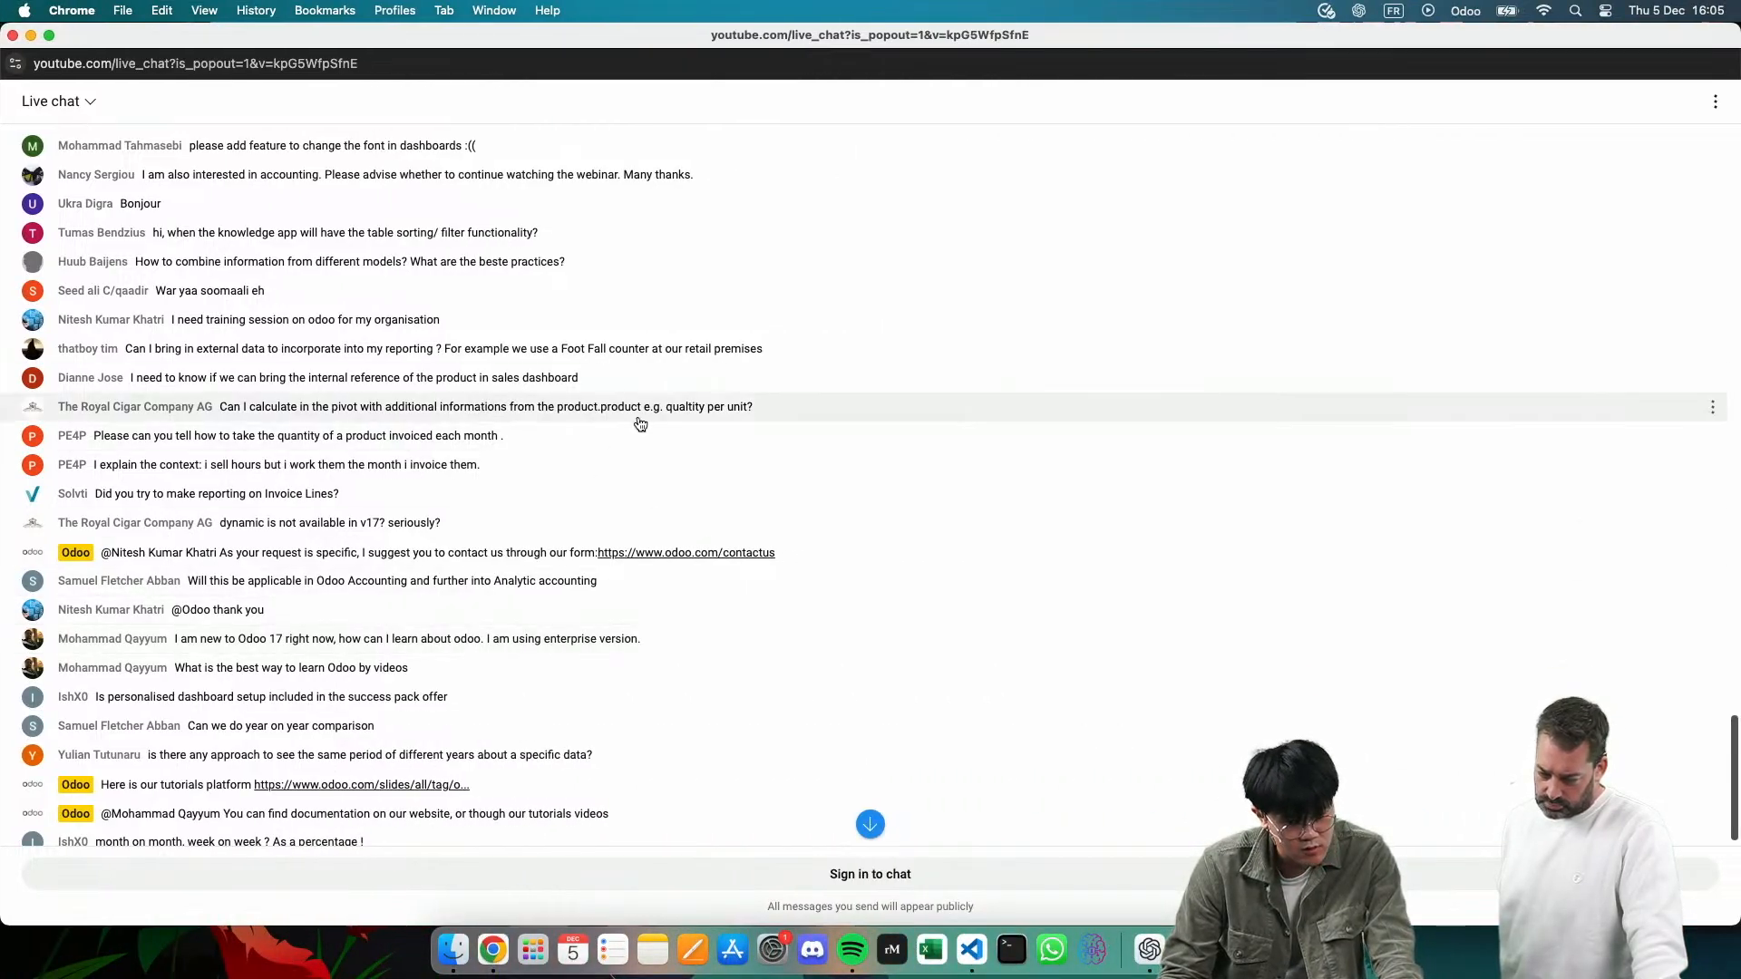
Read on in the live chat, display the Sales quotations as a pivot with flipped axes, and examine the fields offered for a custom row group.
{"action": "scroll", "coordinate": [639, 424], "scroll_direction": "down", "scroll_amount": 10}
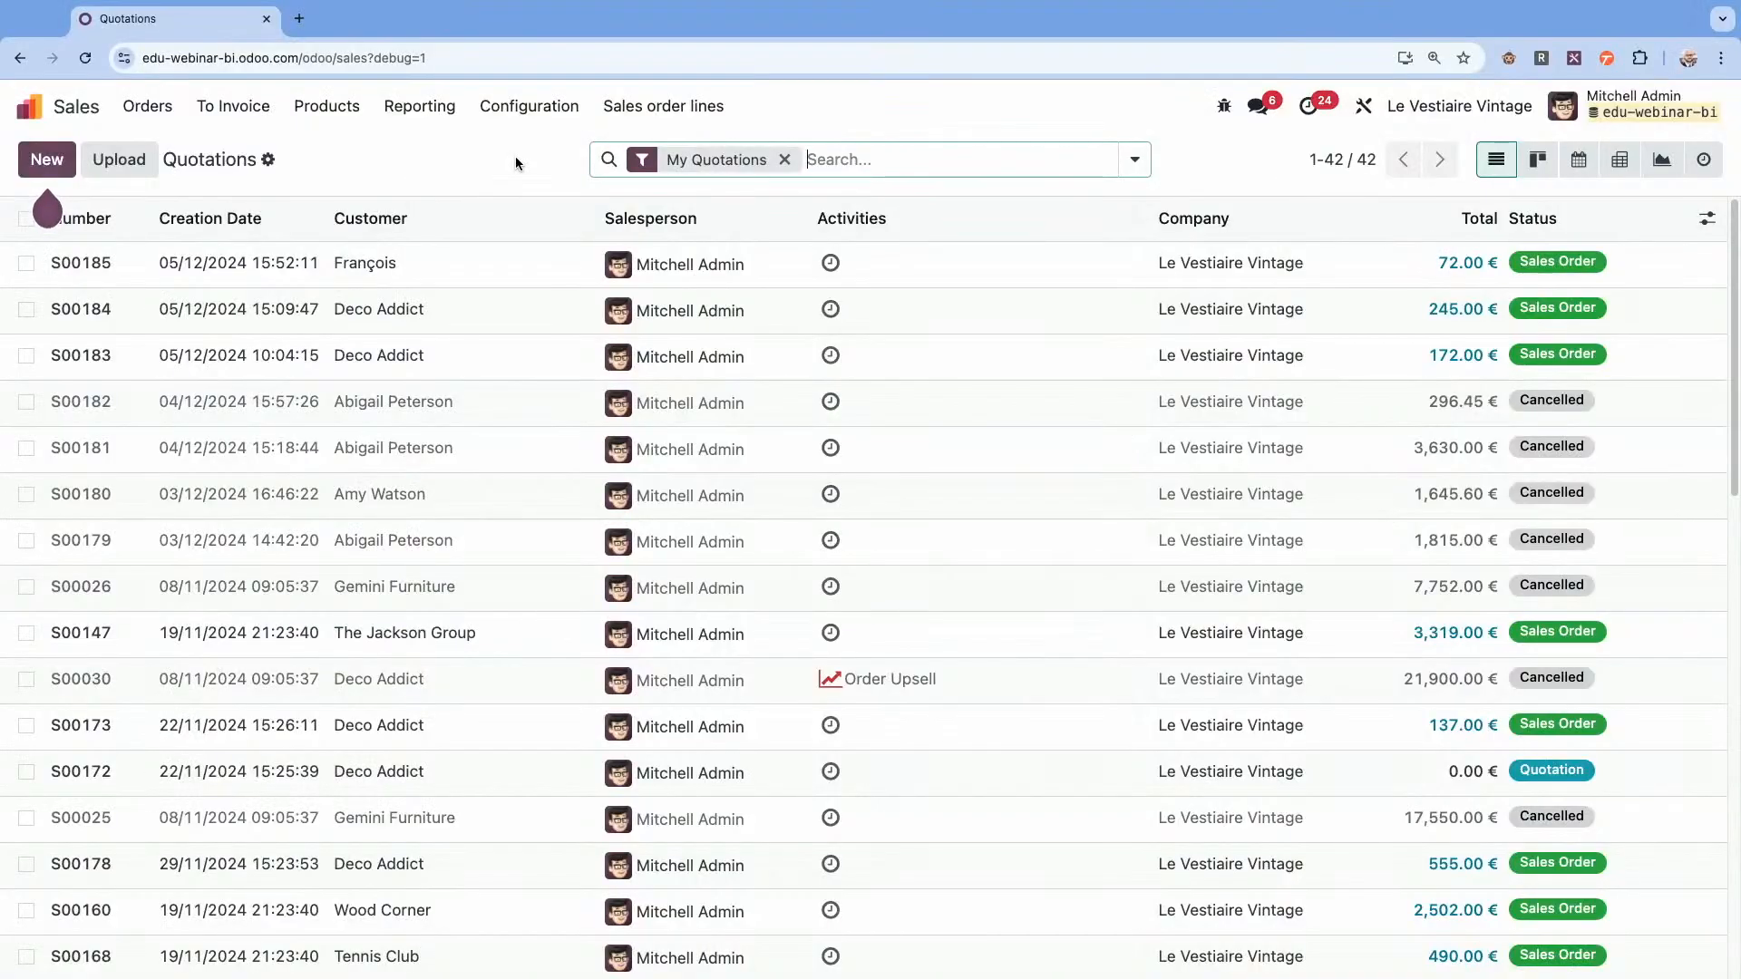
{"action": "left_click", "coordinate": [1611, 162]}
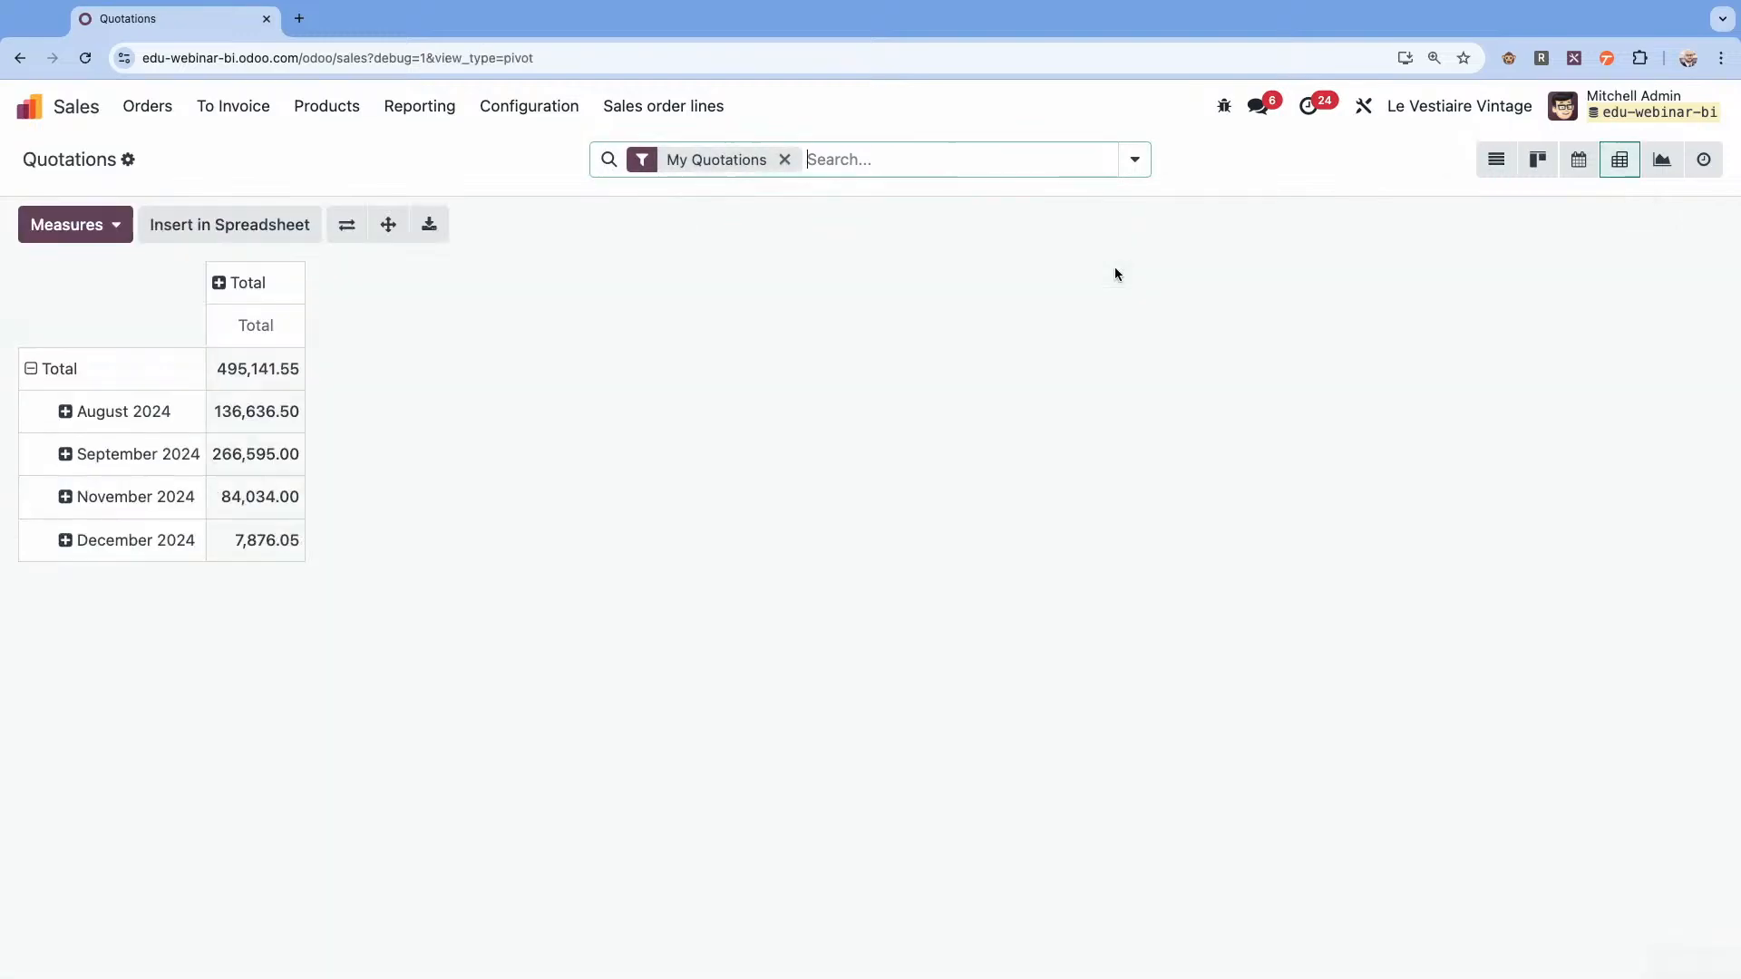
{"action": "left_click", "coordinate": [347, 225]}
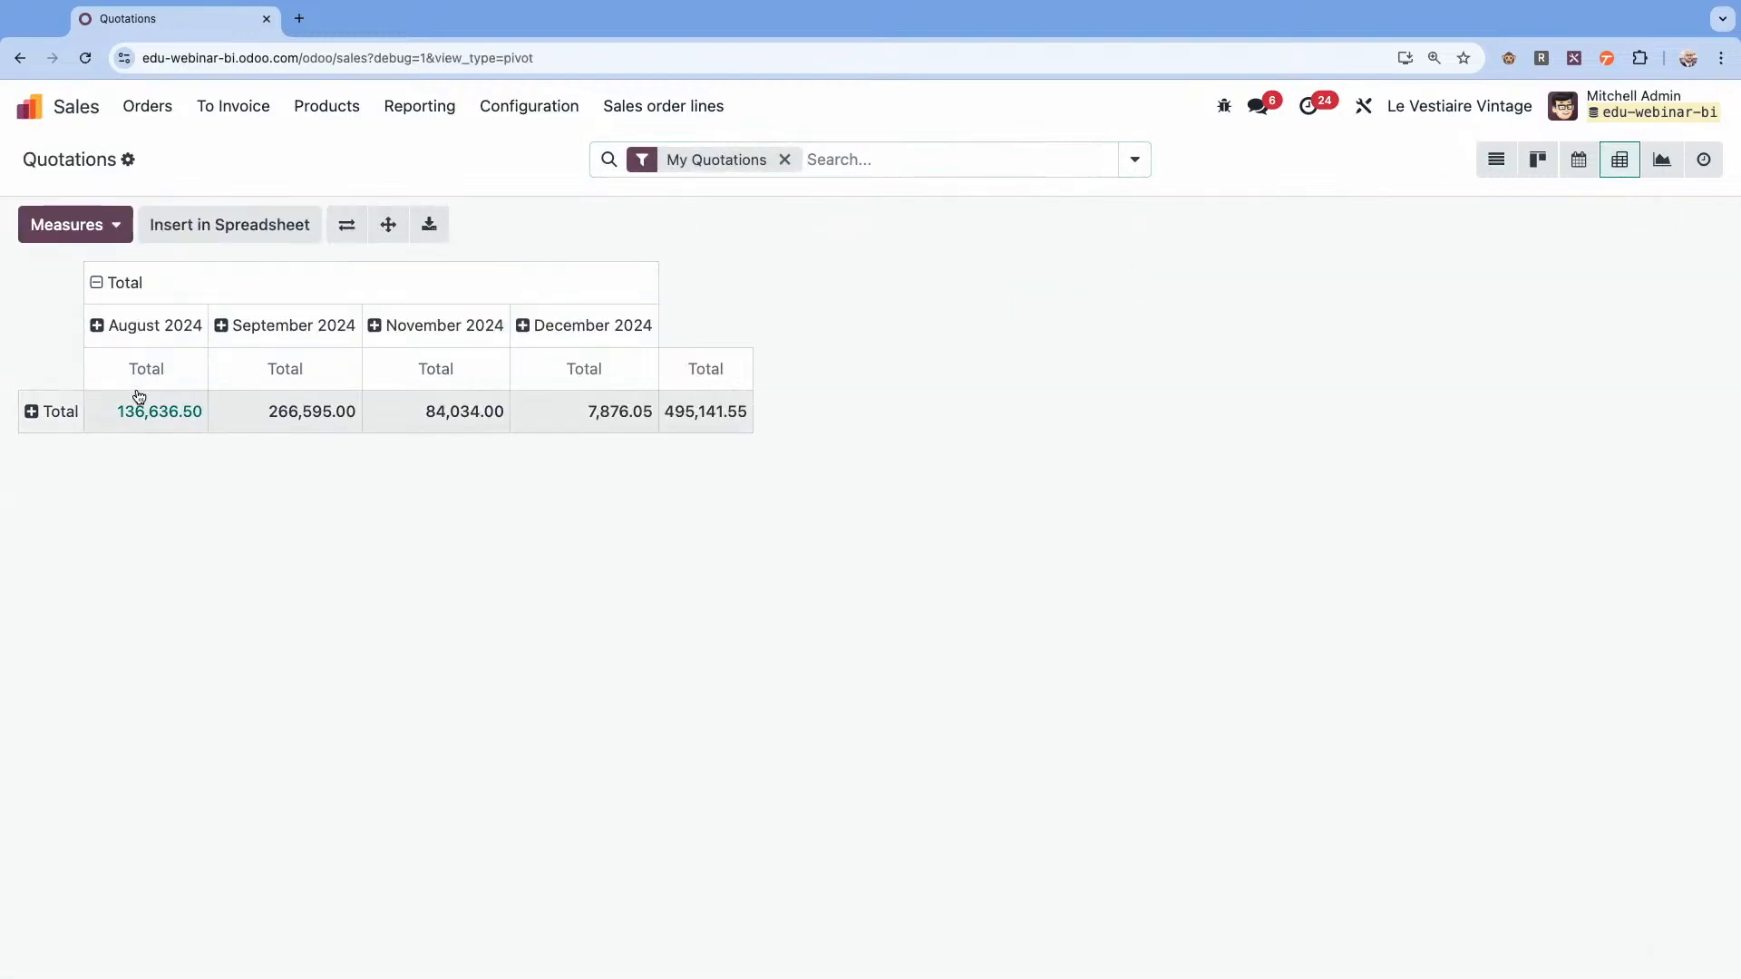
{"action": "left_click", "coordinate": [50, 411]}
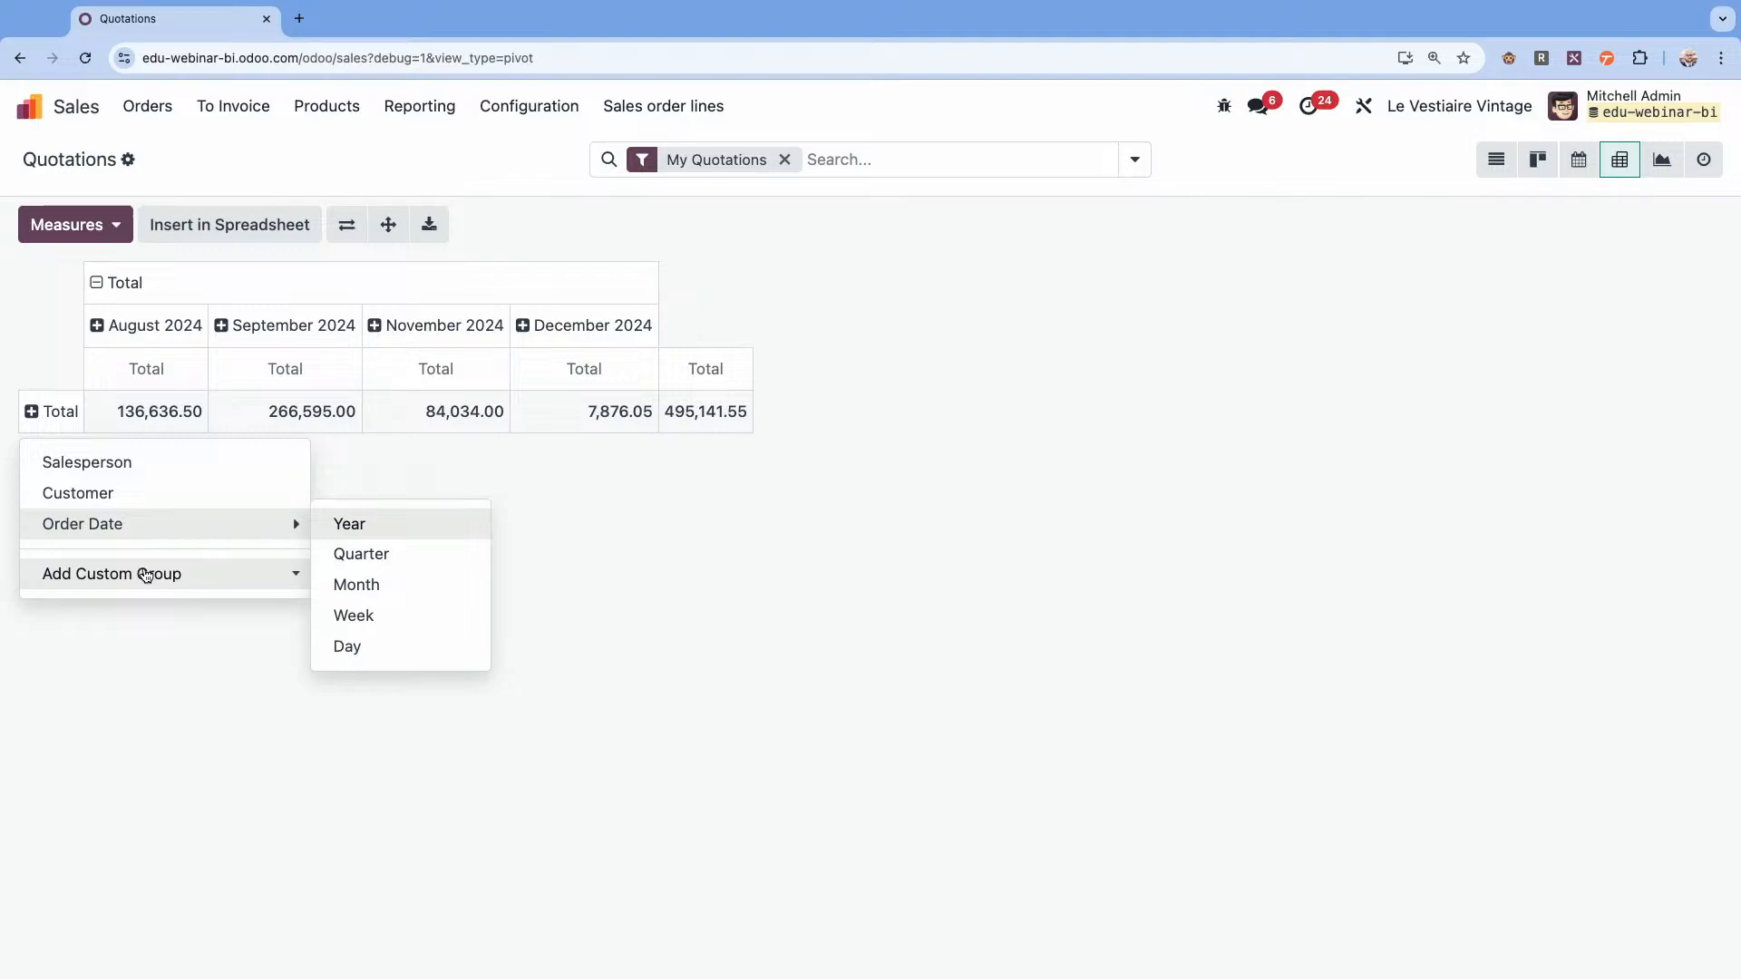
{"action": "left_click", "coordinate": [149, 574]}
{"action": "scroll", "coordinate": [164, 745], "scroll_direction": "down", "scroll_amount": 10}
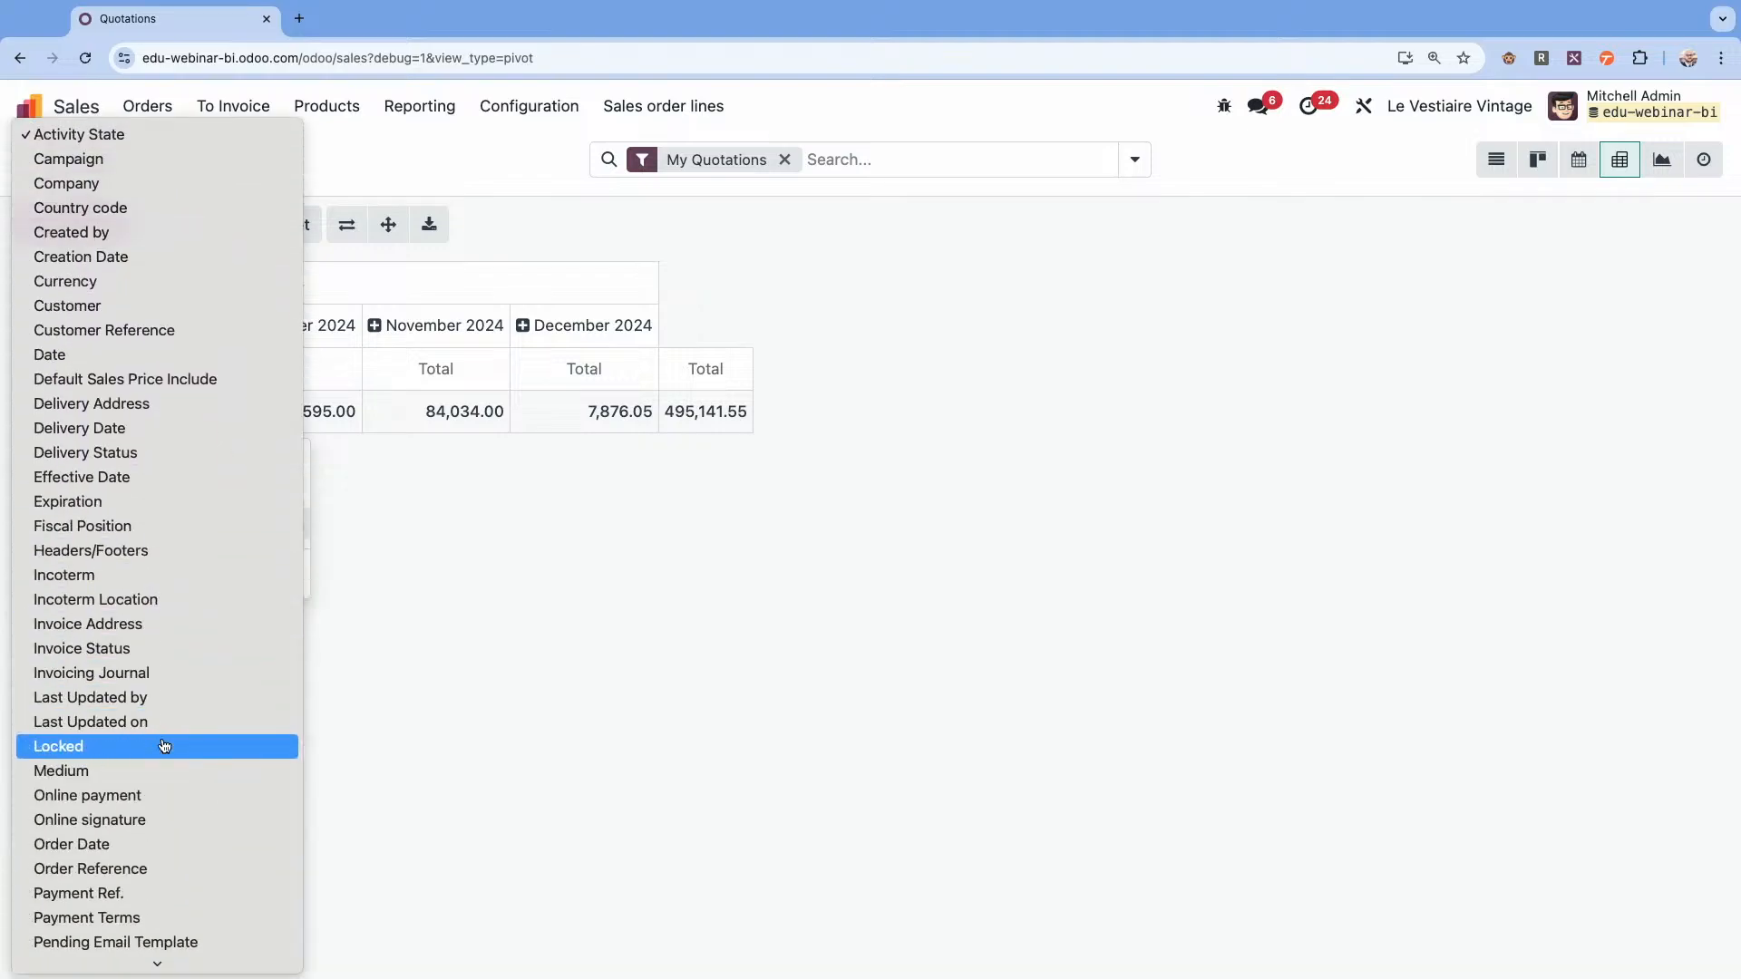
{"action": "scroll", "coordinate": [164, 746], "scroll_direction": "down", "scroll_amount": 1}
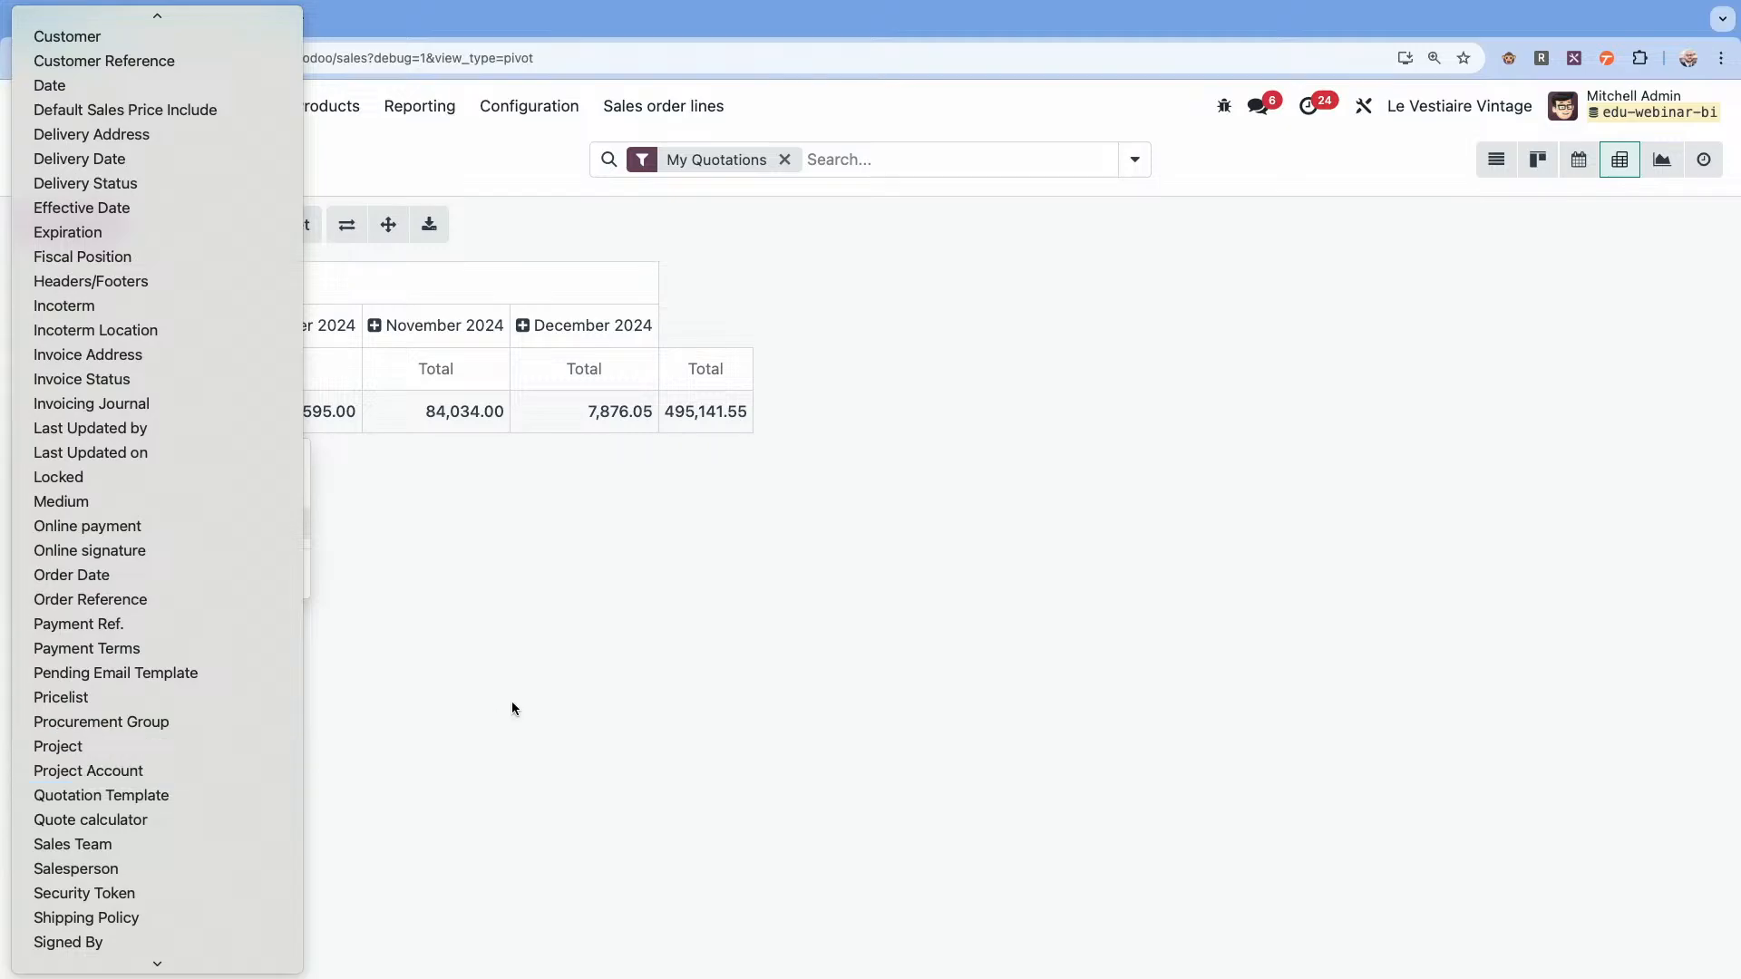
{"action": "left_click", "coordinate": [595, 660]}
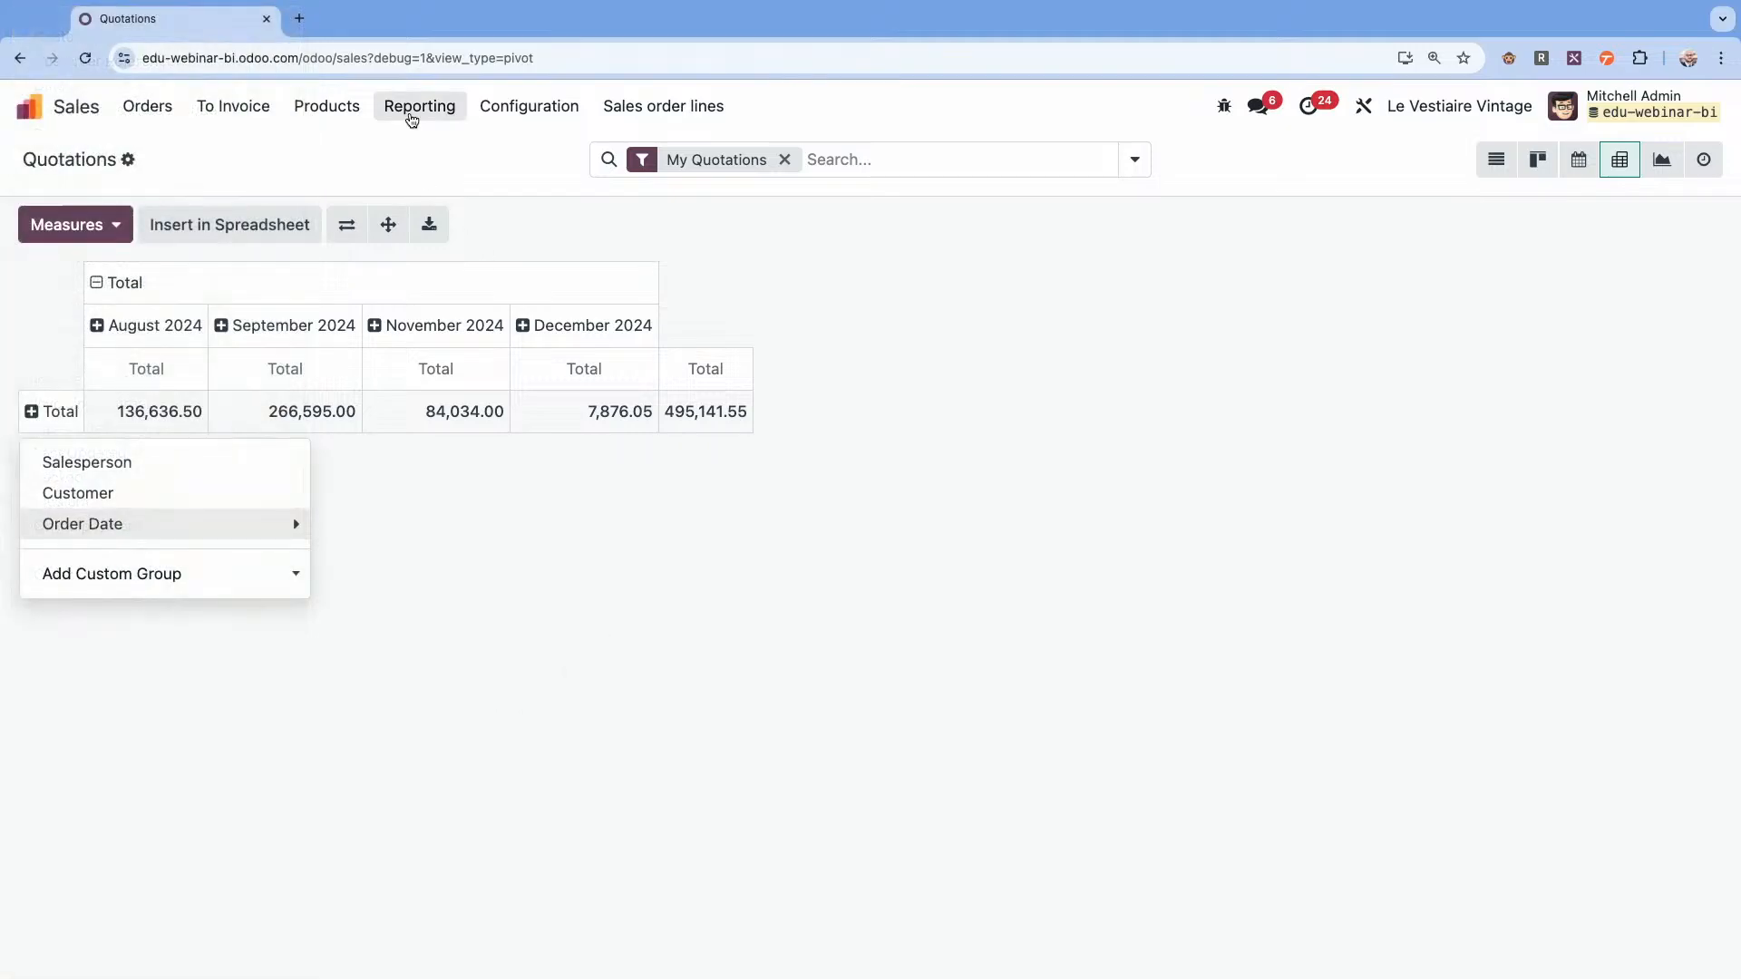
Open the sales analysis report as a pivot table and flip its axes to put the months in columns.
{"action": "left_click", "coordinate": [414, 107]}
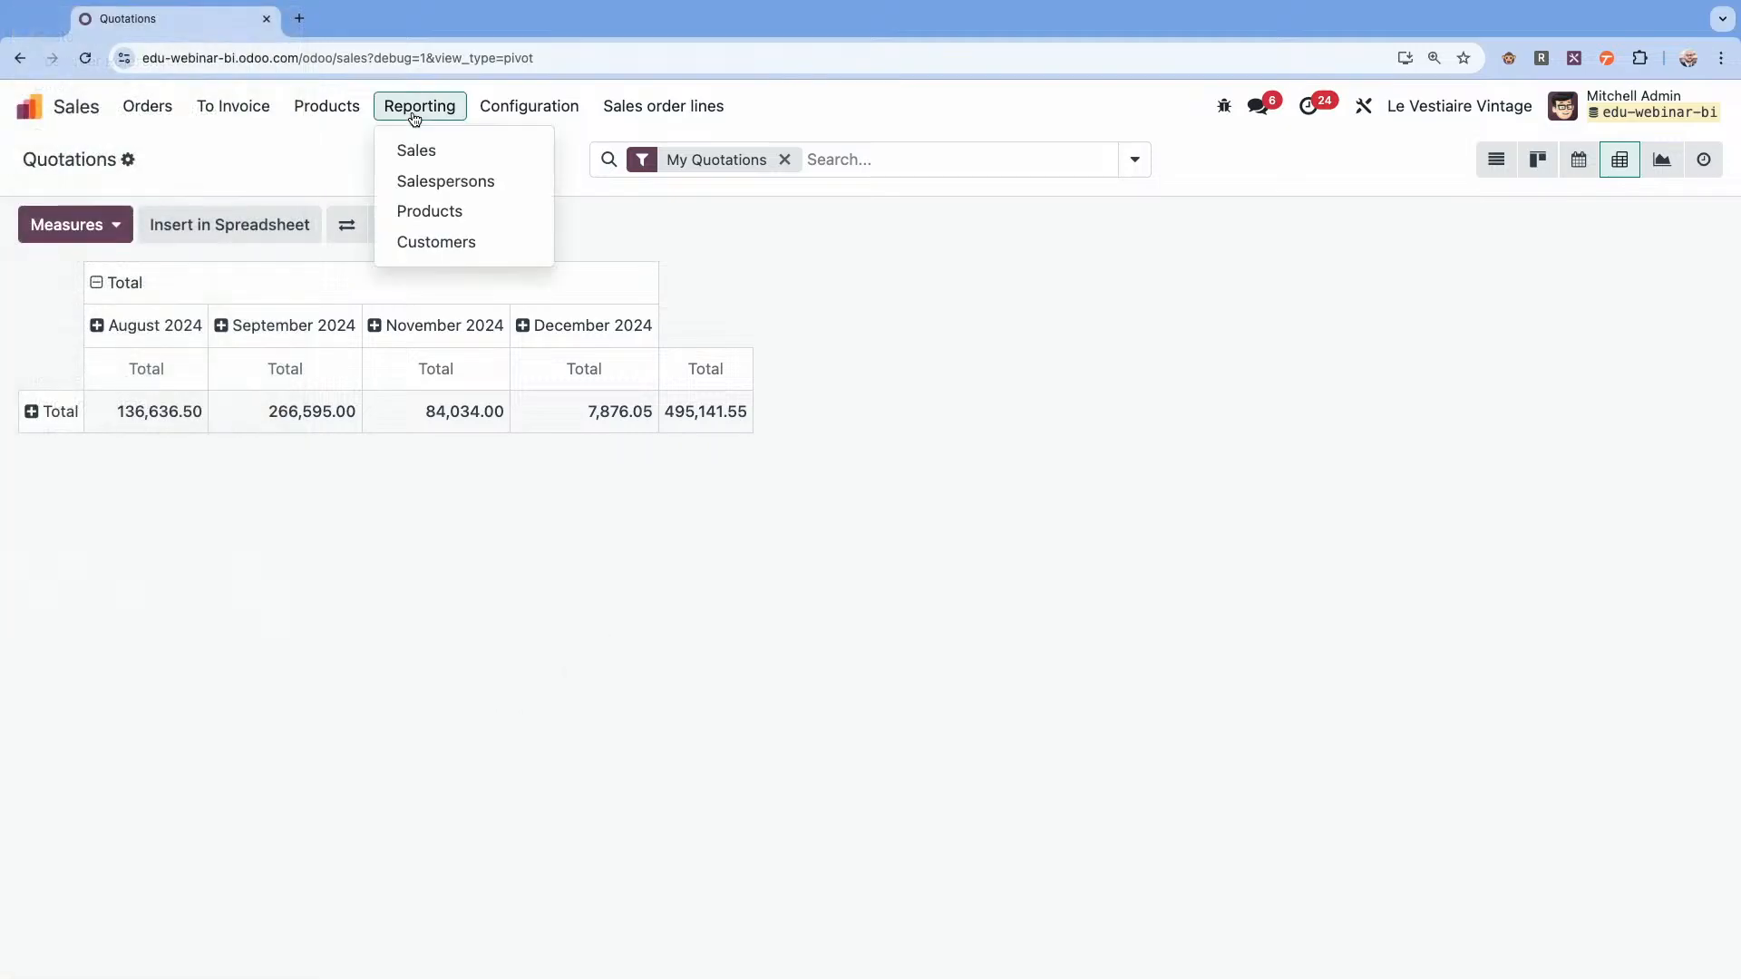
{"action": "left_click", "coordinate": [406, 150]}
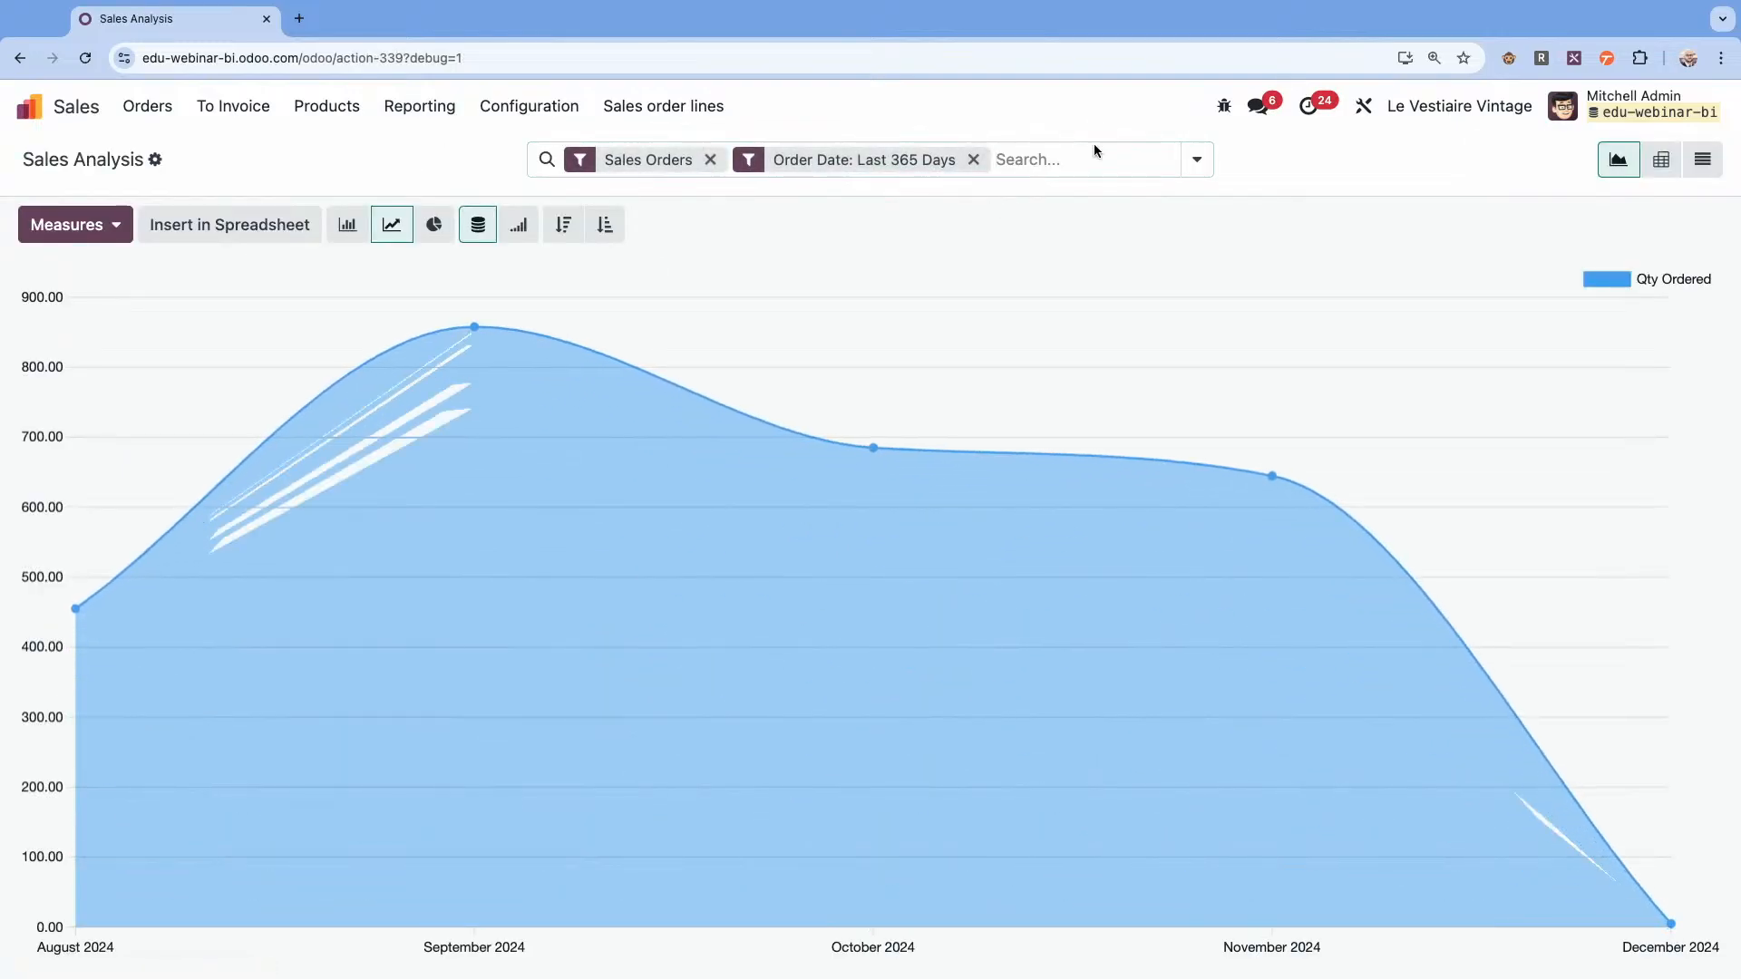
{"action": "left_click", "coordinate": [1661, 160]}
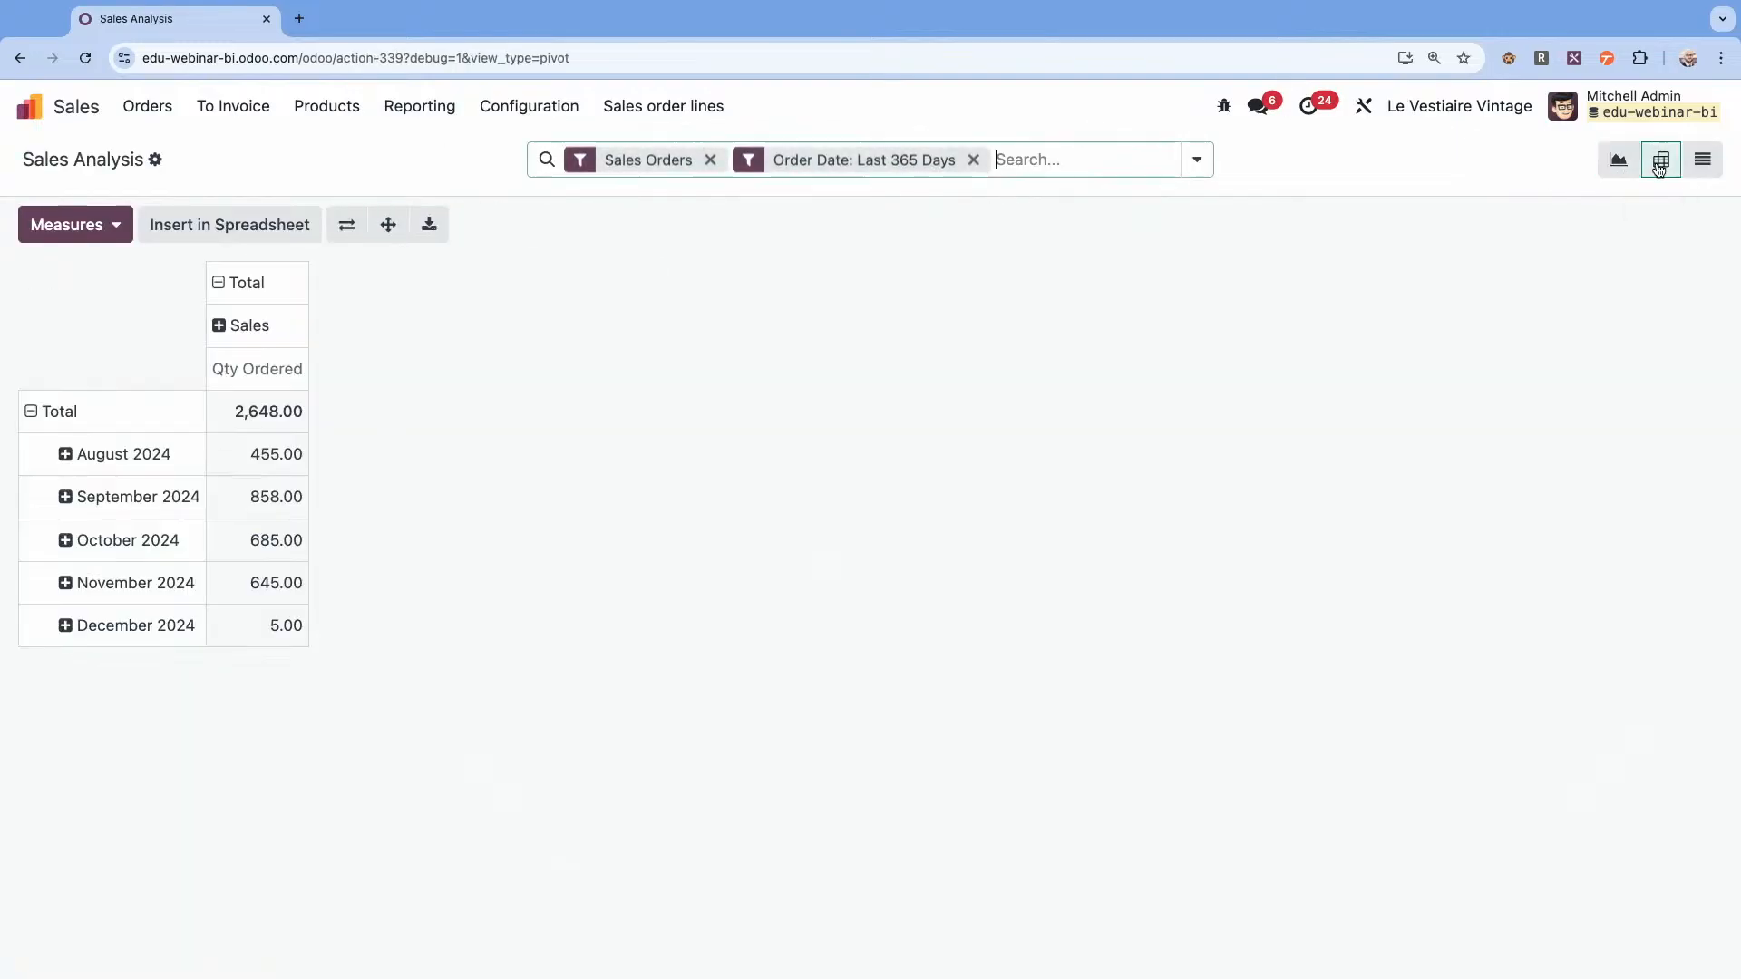
{"action": "left_click", "coordinate": [346, 224]}
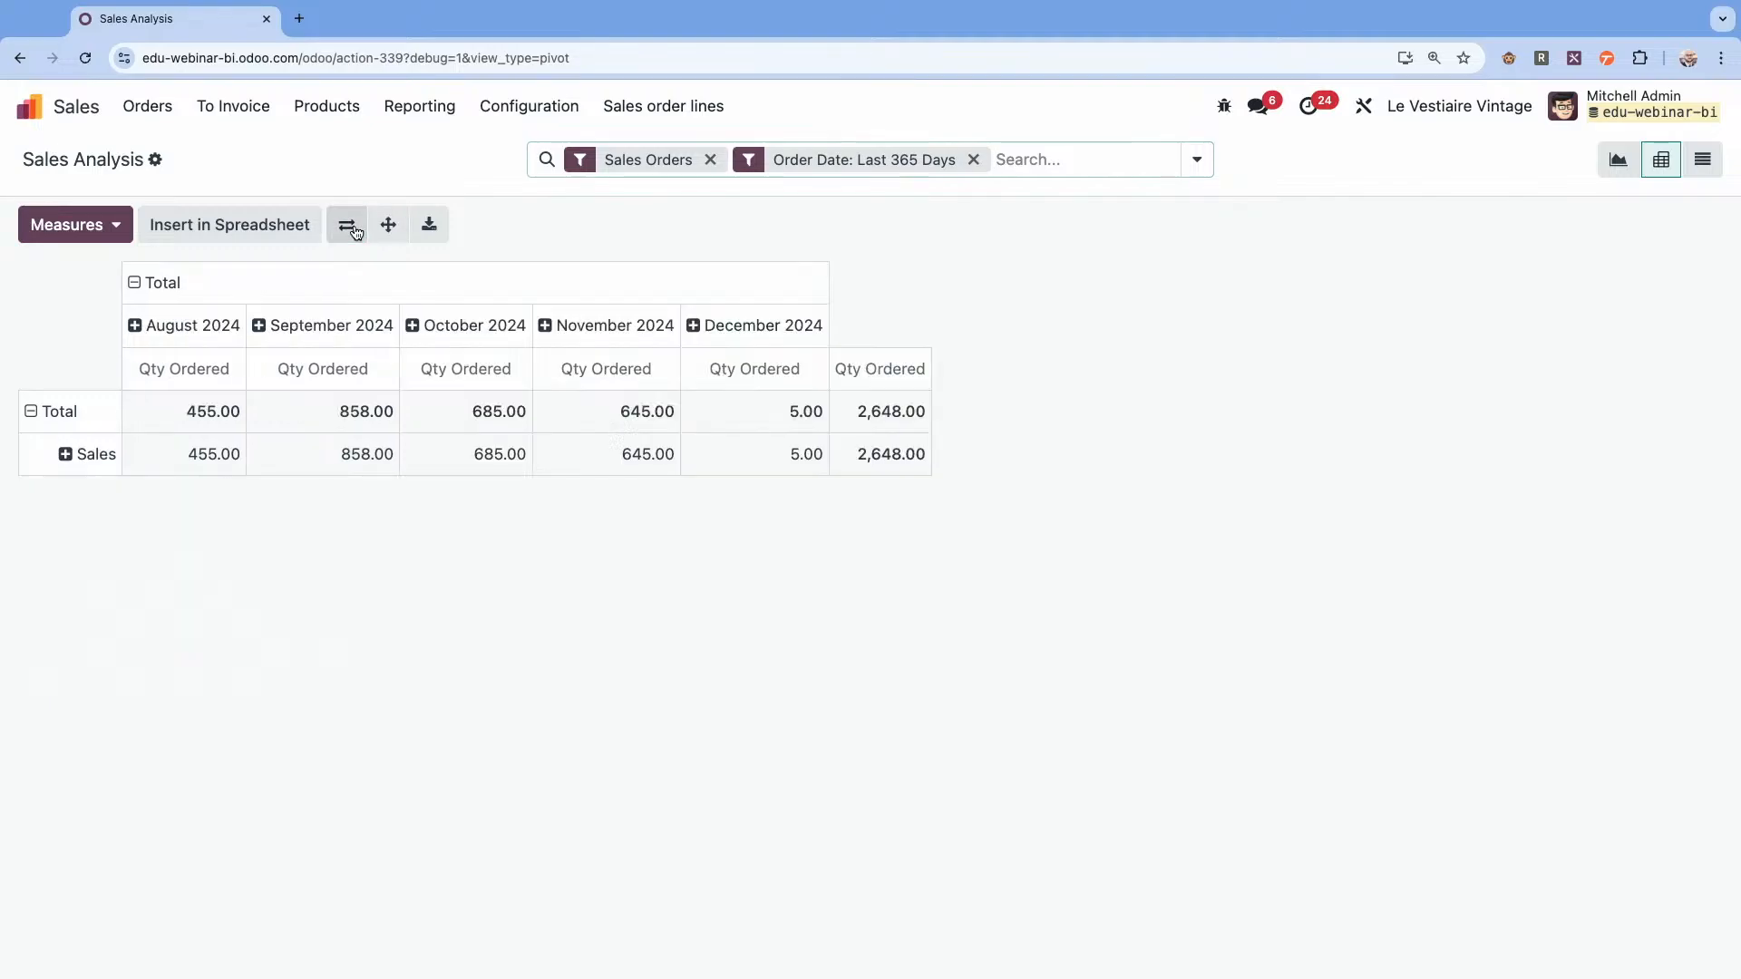
Collapse the sales analysis pivot's row grouping and examine which product fields a custom group offers.
{"action": "left_click", "coordinate": [53, 411]}
{"action": "left_click", "coordinate": [53, 411]}
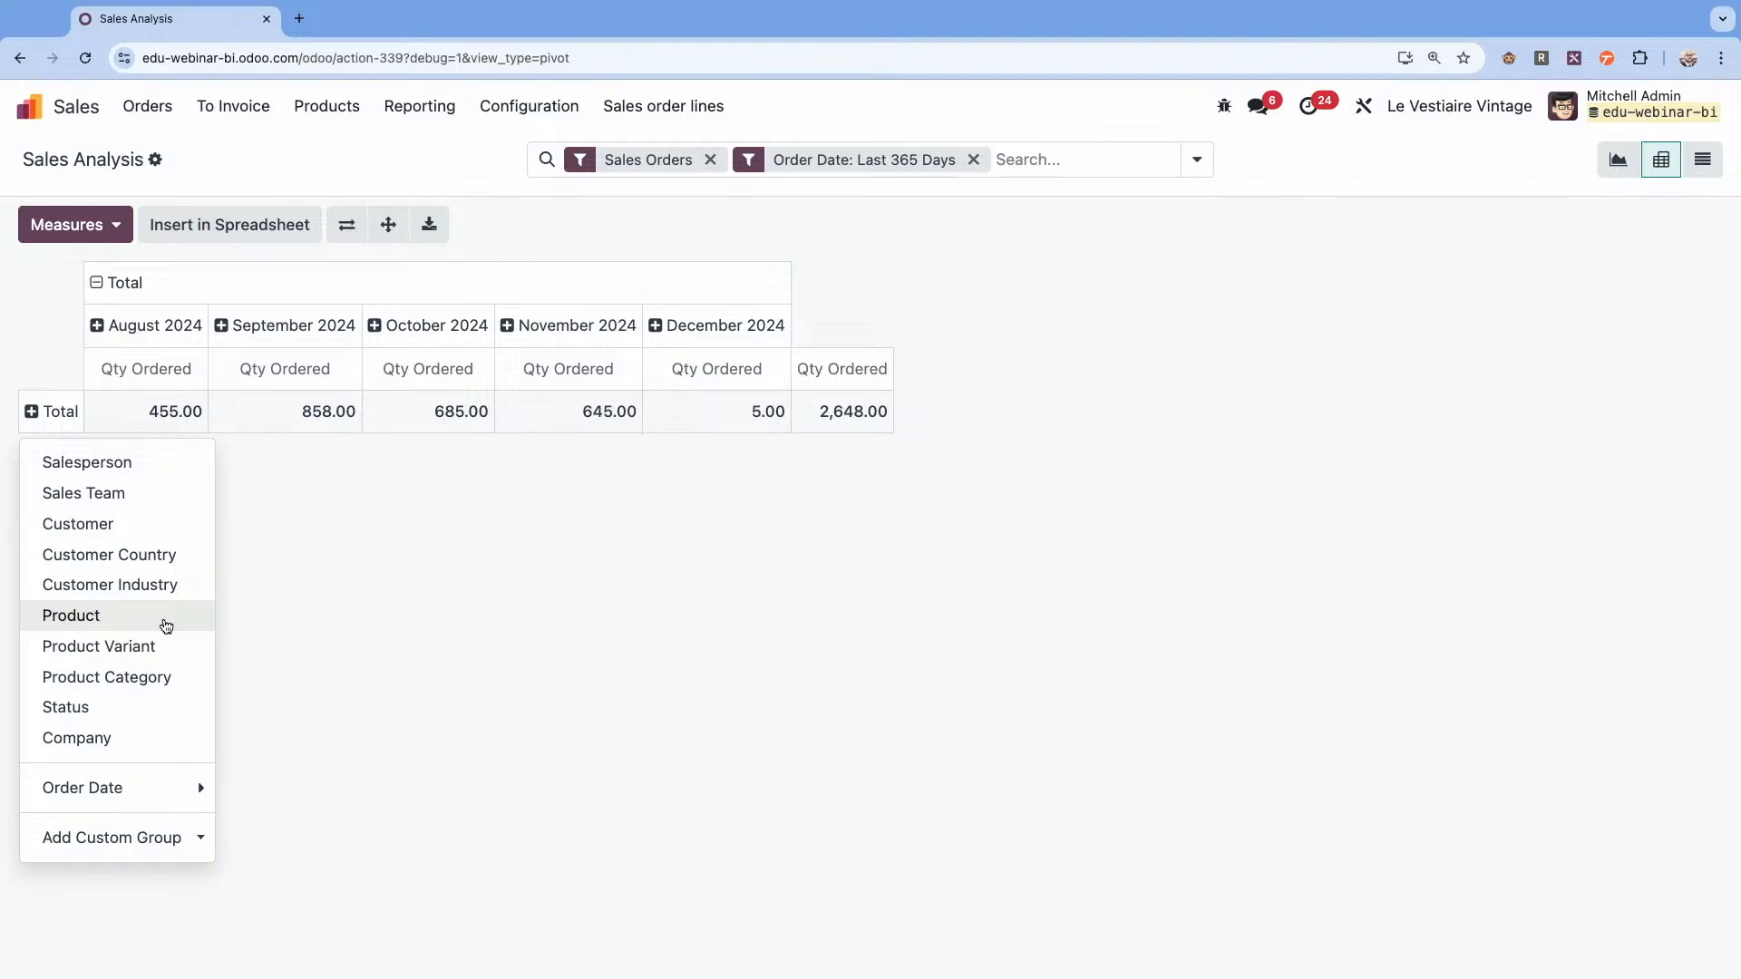
{"action": "left_click", "coordinate": [154, 838]}
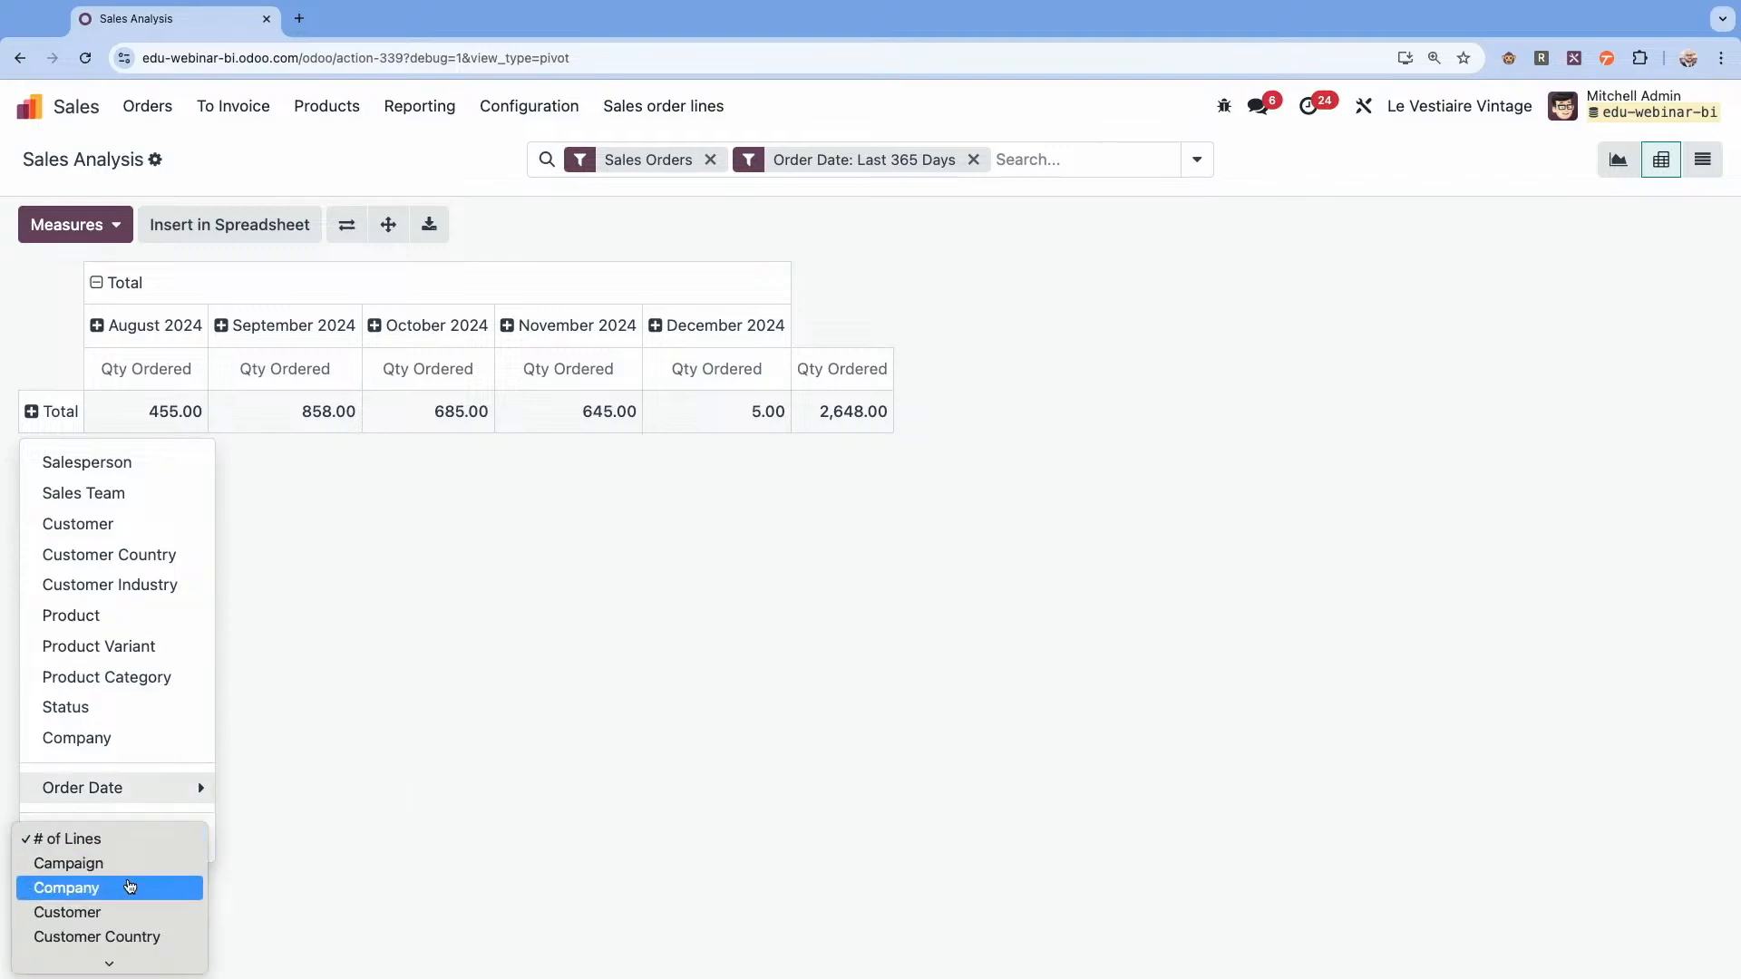
{"action": "scroll", "coordinate": [130, 886], "scroll_direction": "down", "scroll_amount": 5}
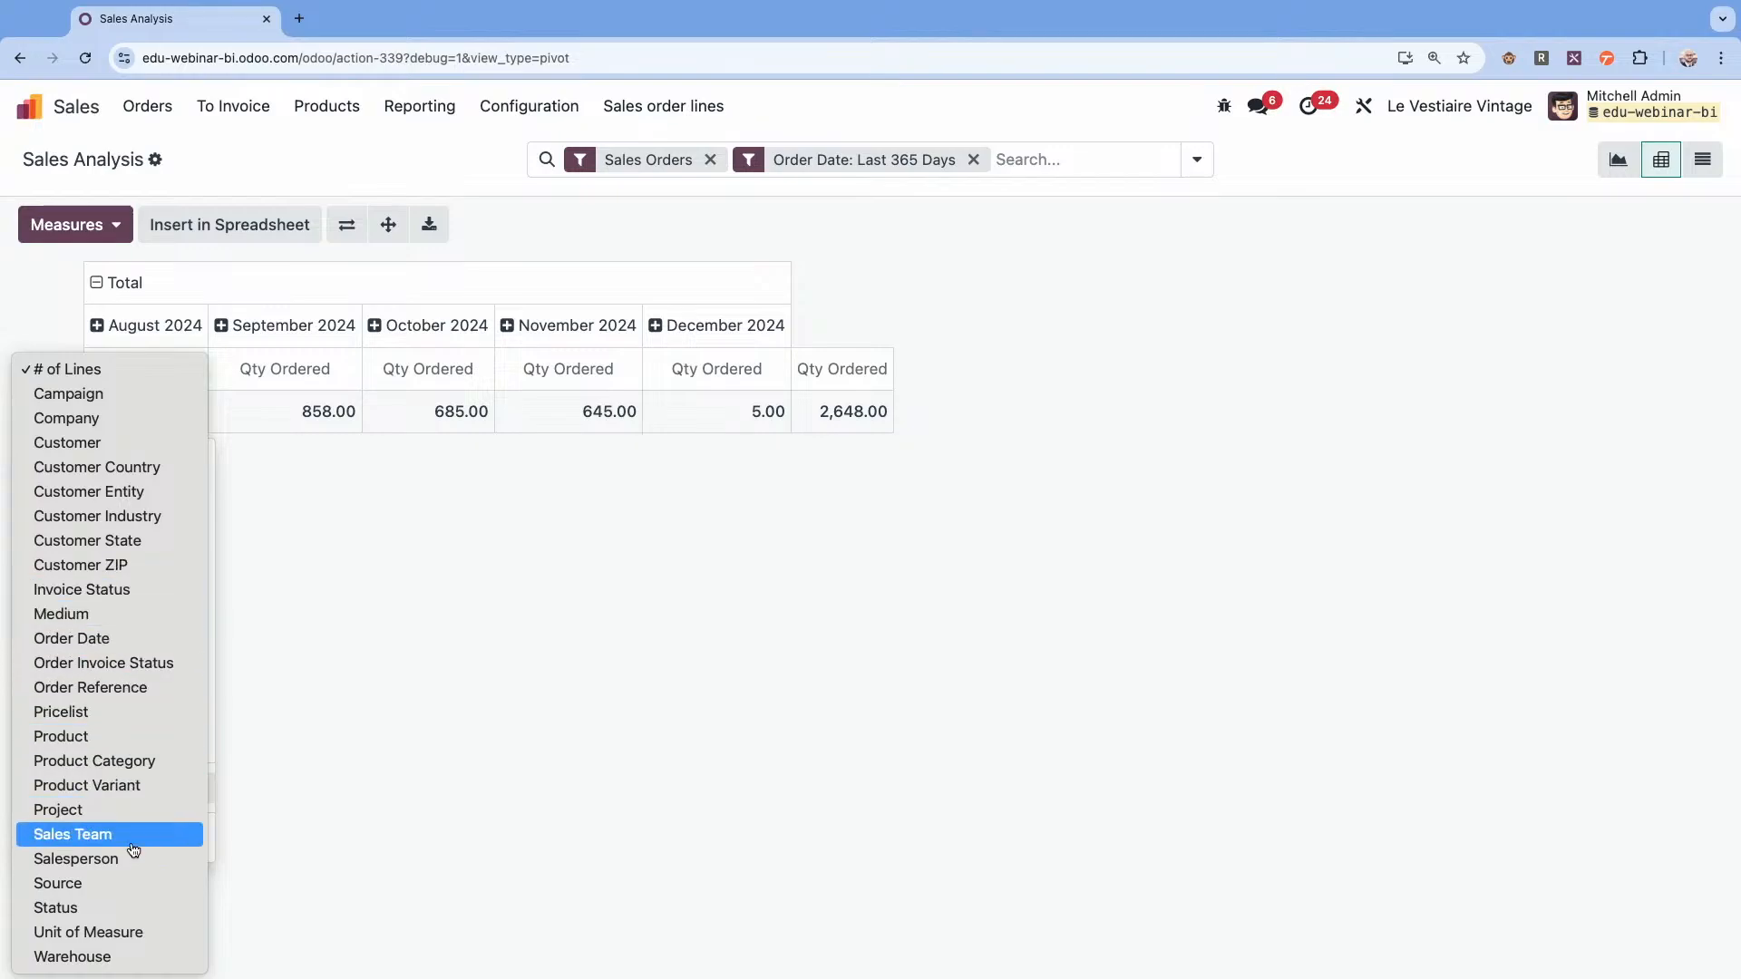
{"action": "left_click", "coordinate": [1130, 525]}
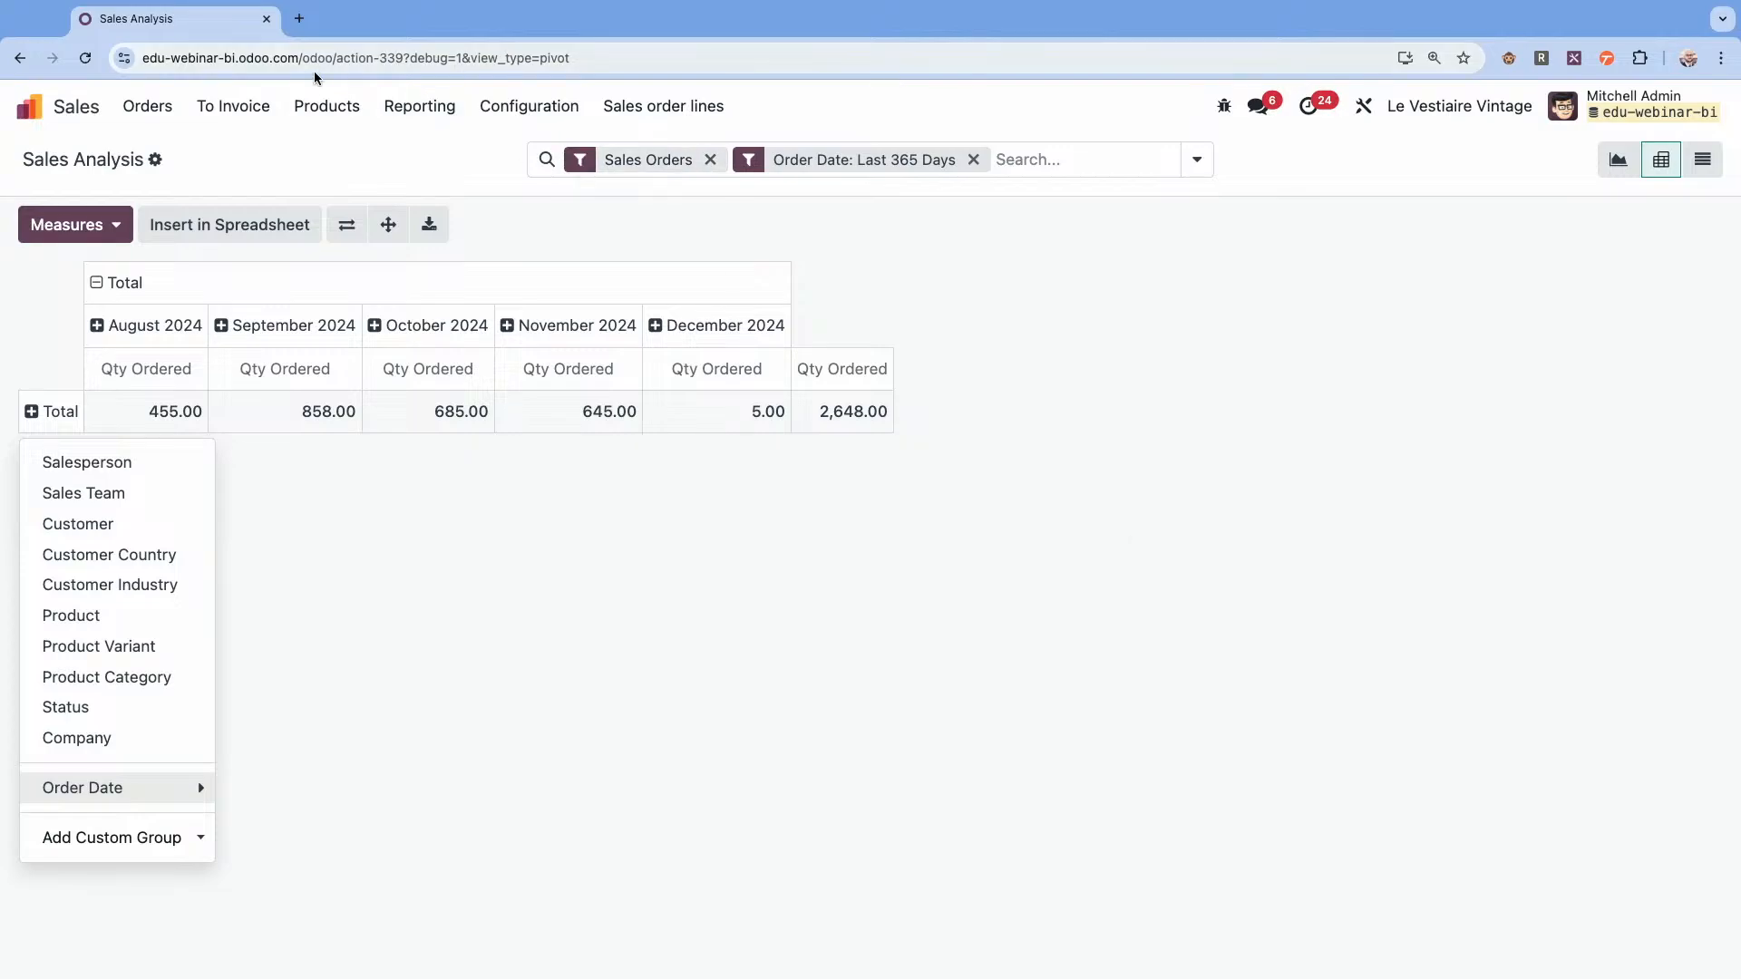
Open the product form of Gloves blue ZENITH to examine its Reference field.
{"action": "left_click", "coordinate": [324, 107]}
{"action": "left_click", "coordinate": [341, 145]}
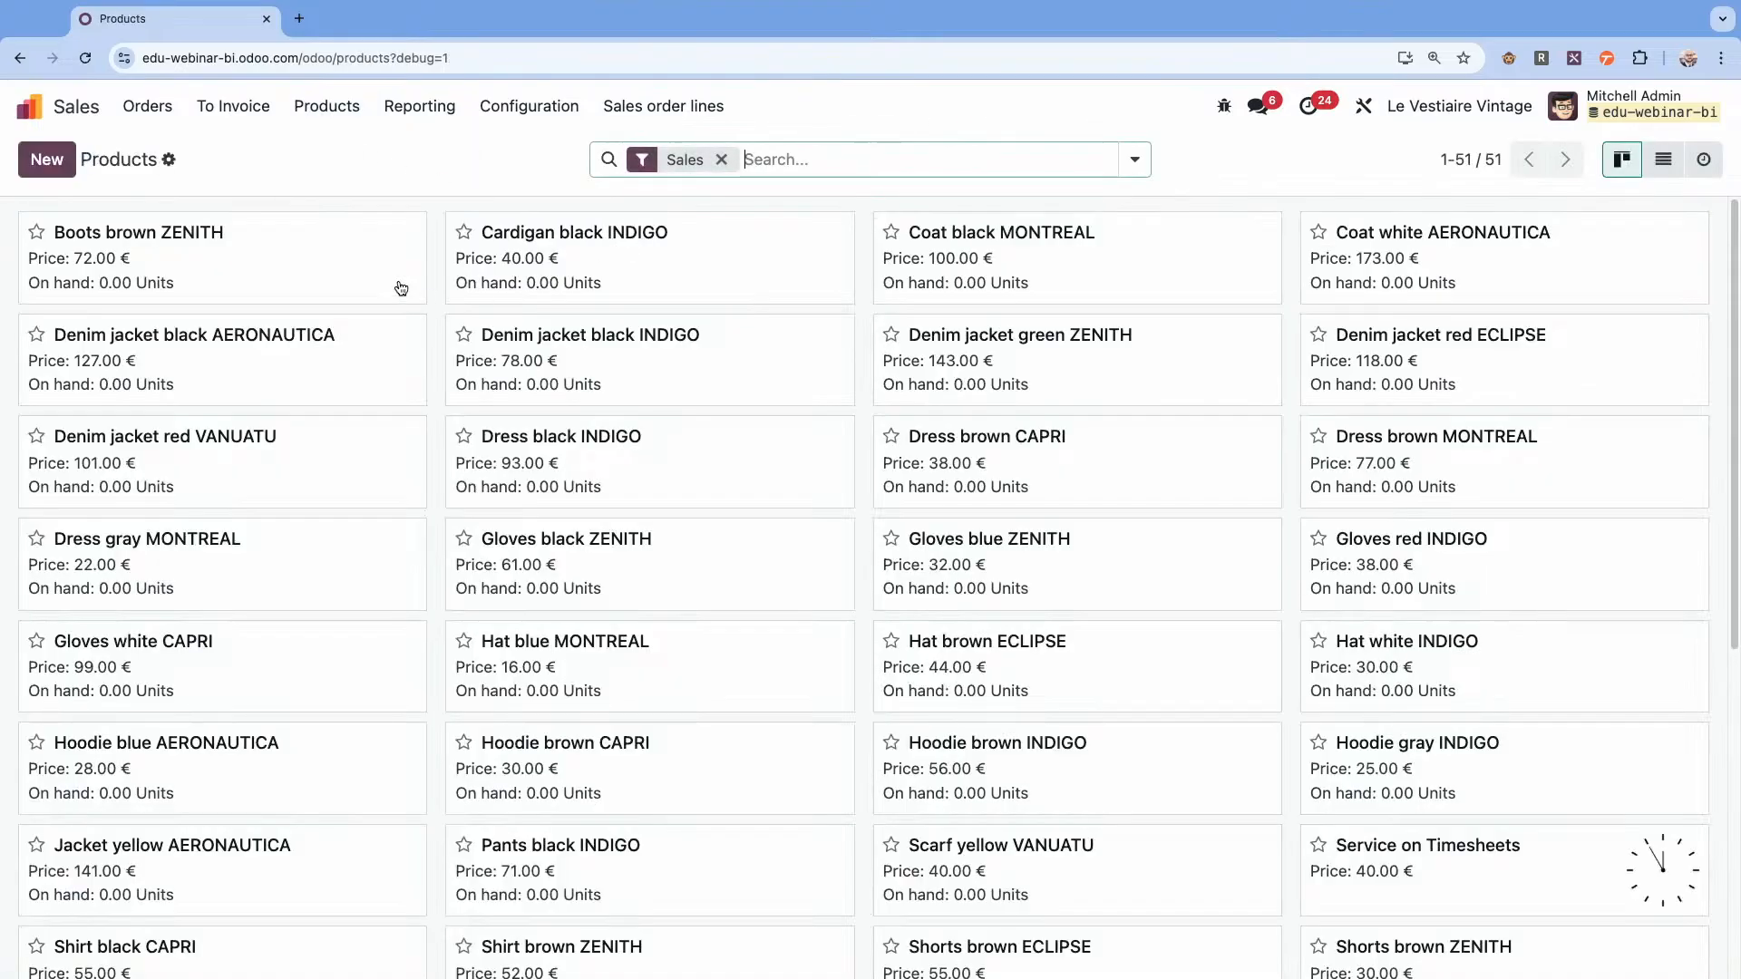
{"action": "left_click", "coordinate": [1058, 594]}
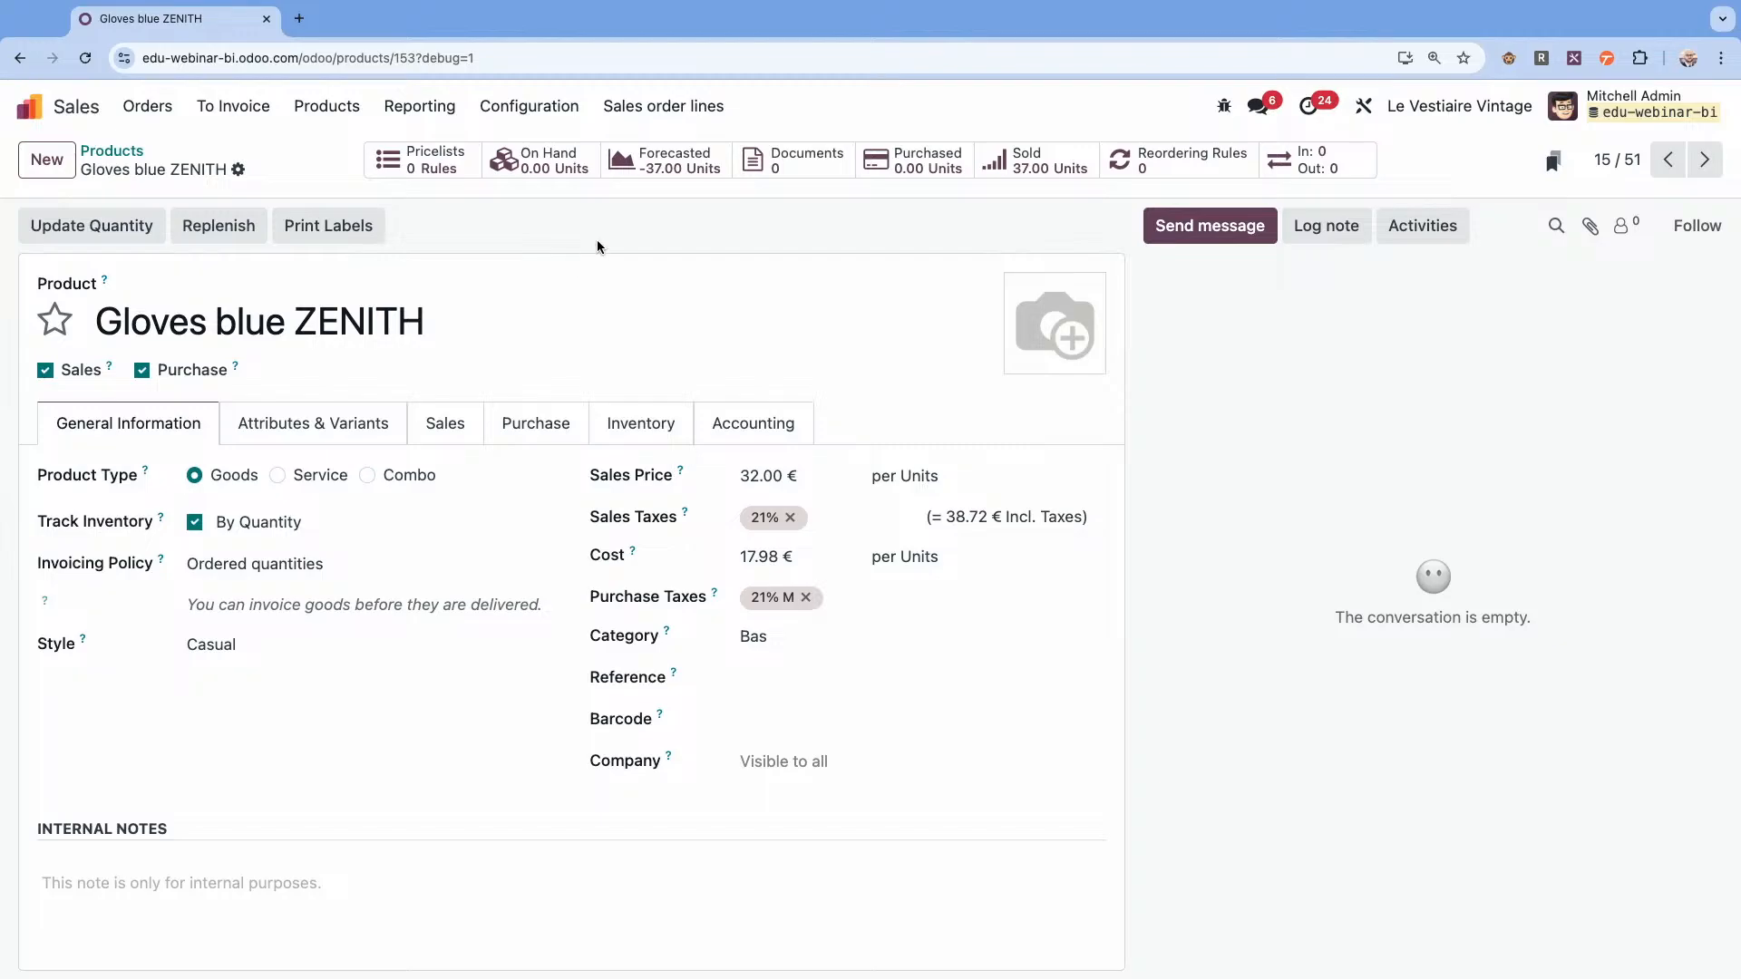
Show the sales order lines as a list and open that view in Studio for customisation.
{"action": "left_click", "coordinate": [681, 119]}
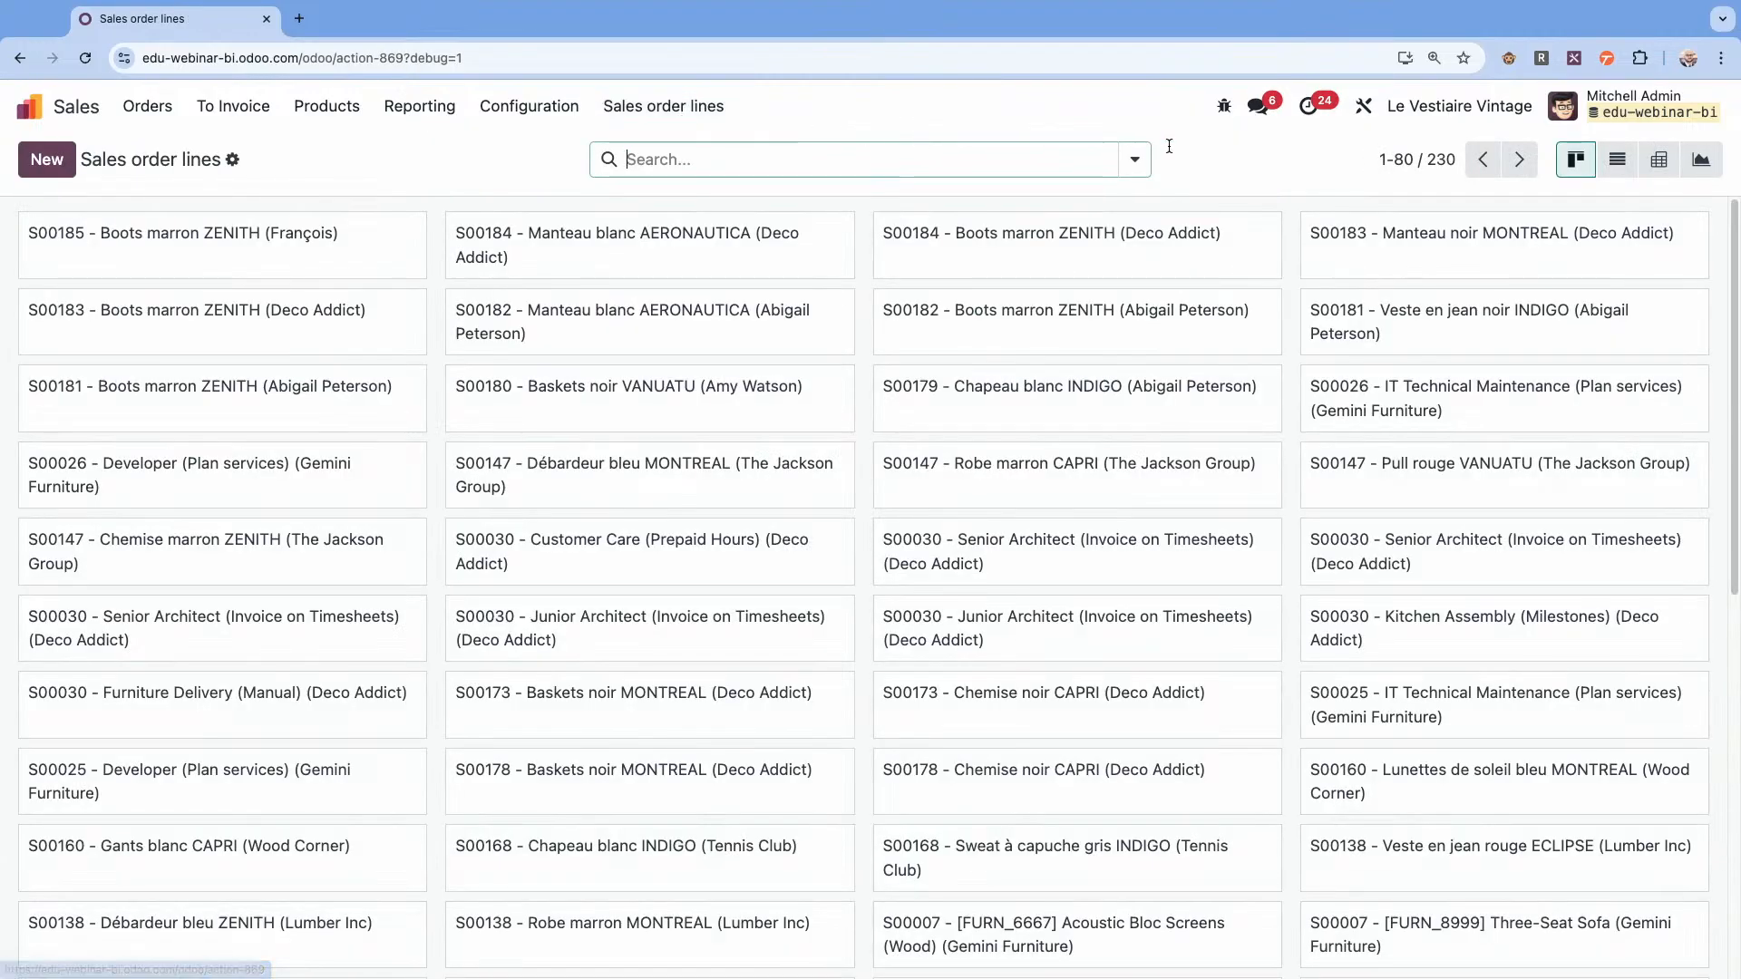
{"action": "left_click", "coordinate": [1603, 166]}
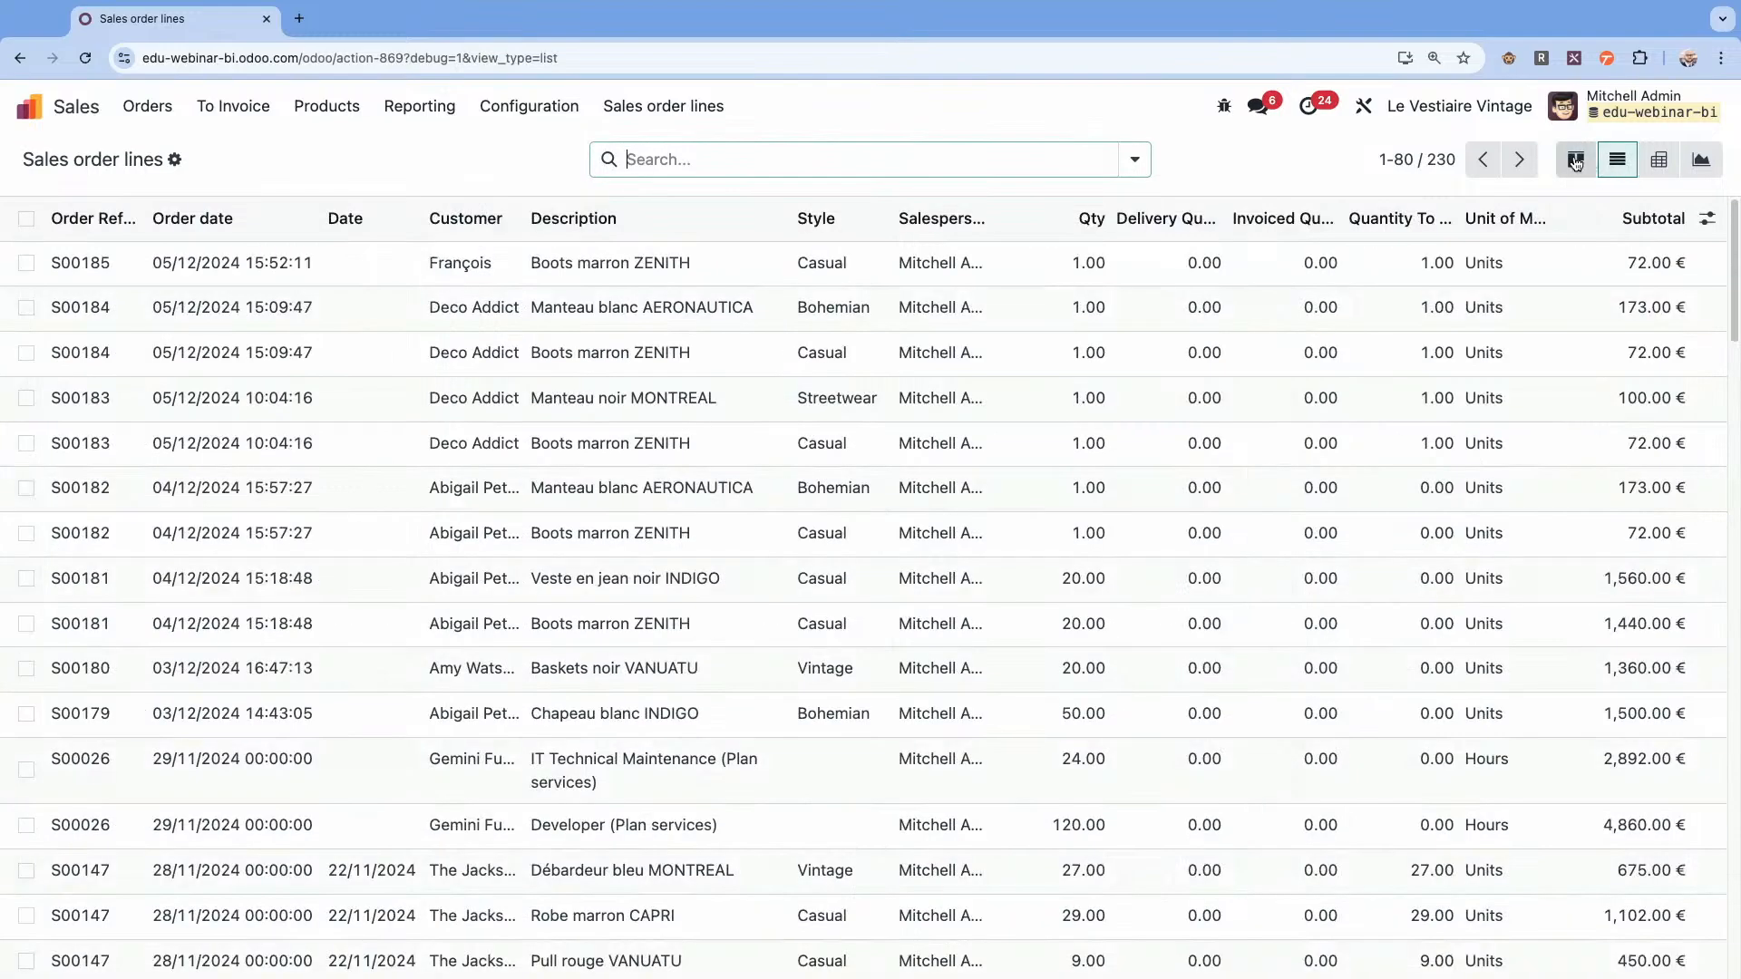
{"action": "left_click", "coordinate": [1358, 122]}
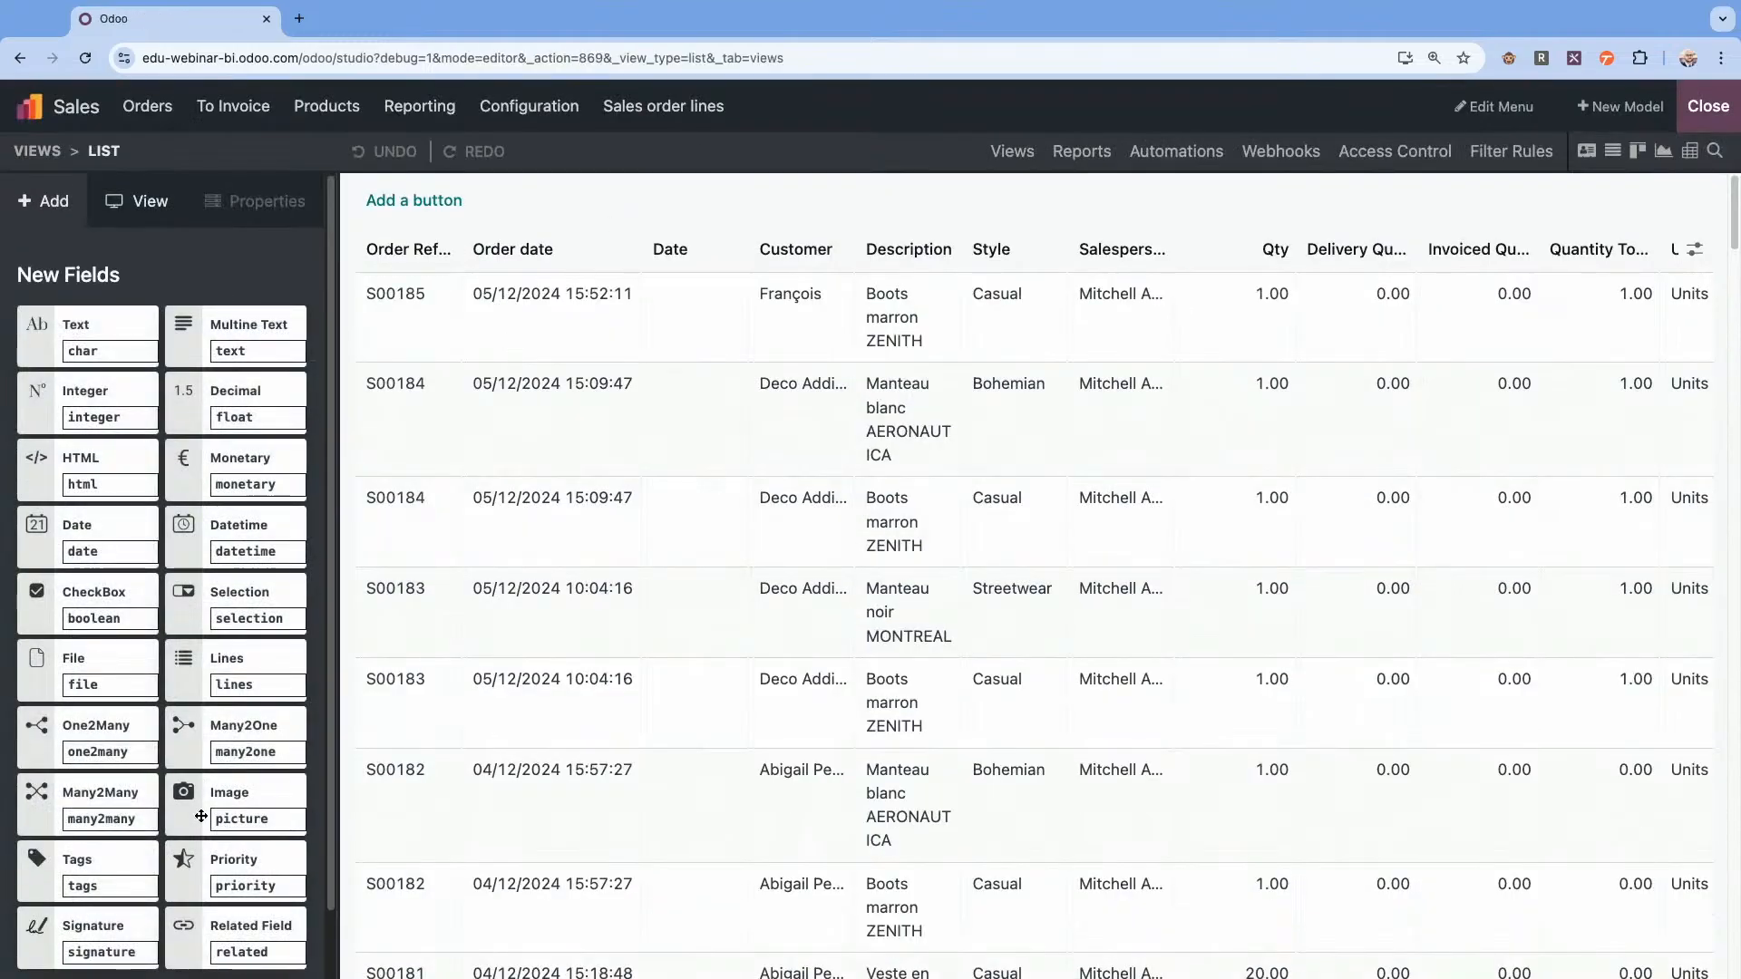
Add a related field for Product > Internal Reference to the list view, directly after the Description column.
{"action": "left_click_drag", "start_coordinate": [227, 926], "coordinate": [912, 503]}
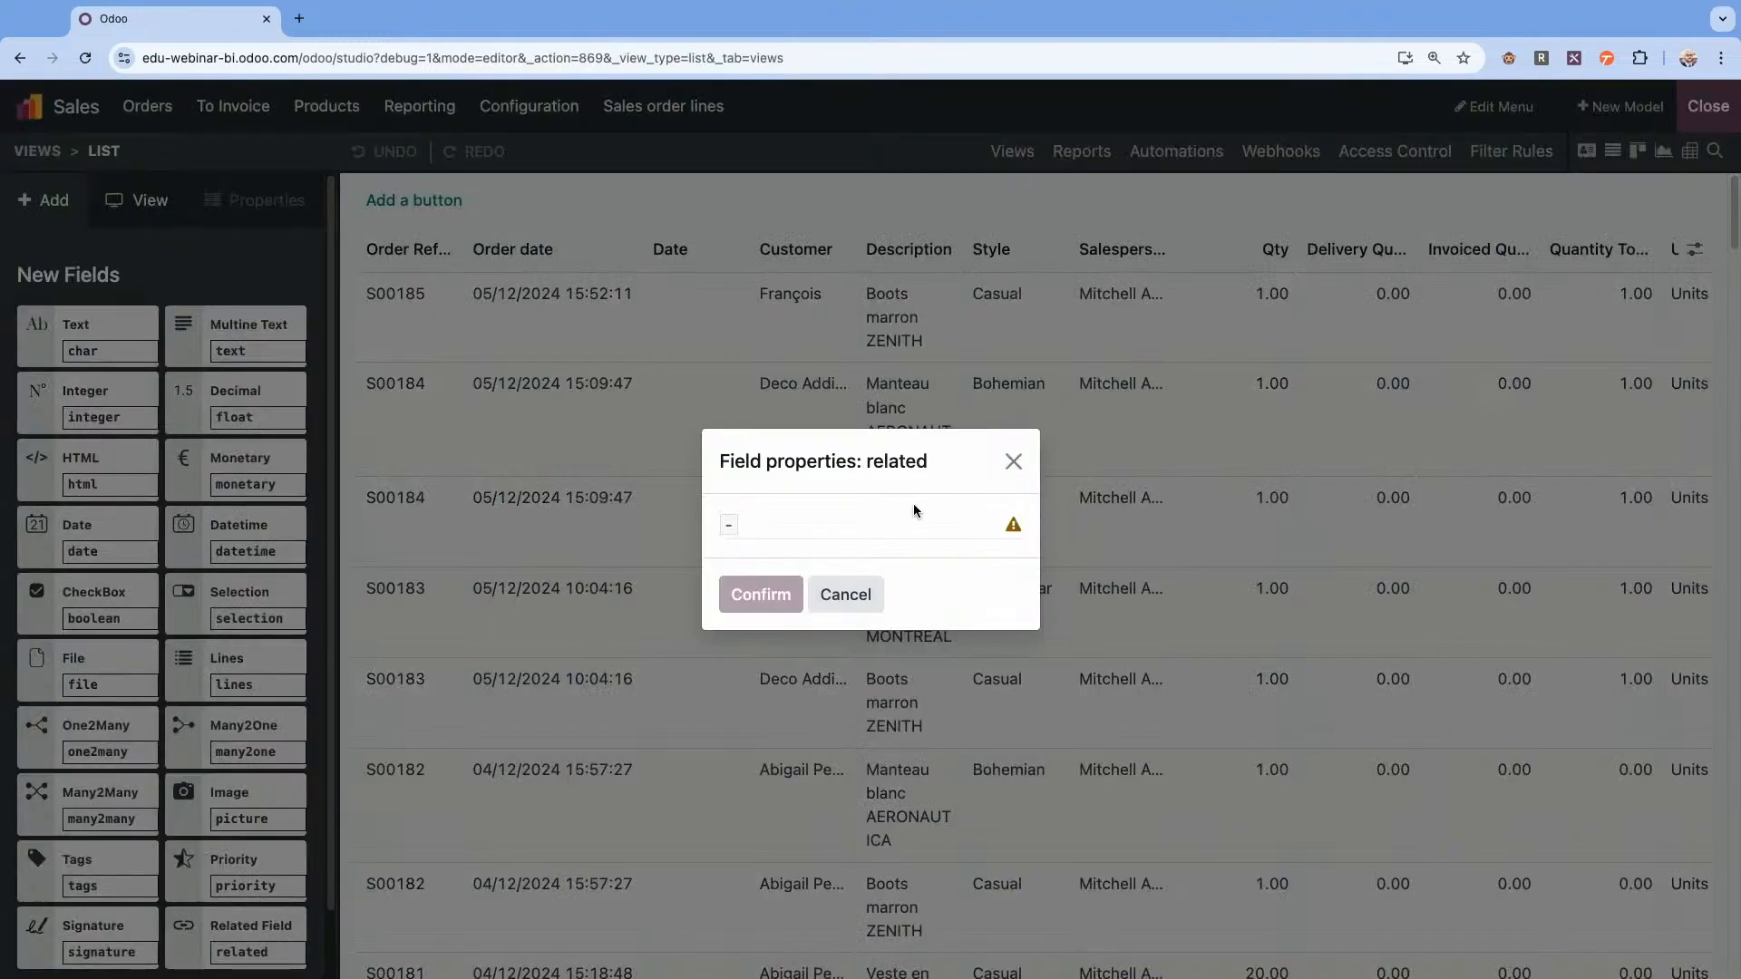
{"action": "left_click", "coordinate": [786, 534]}
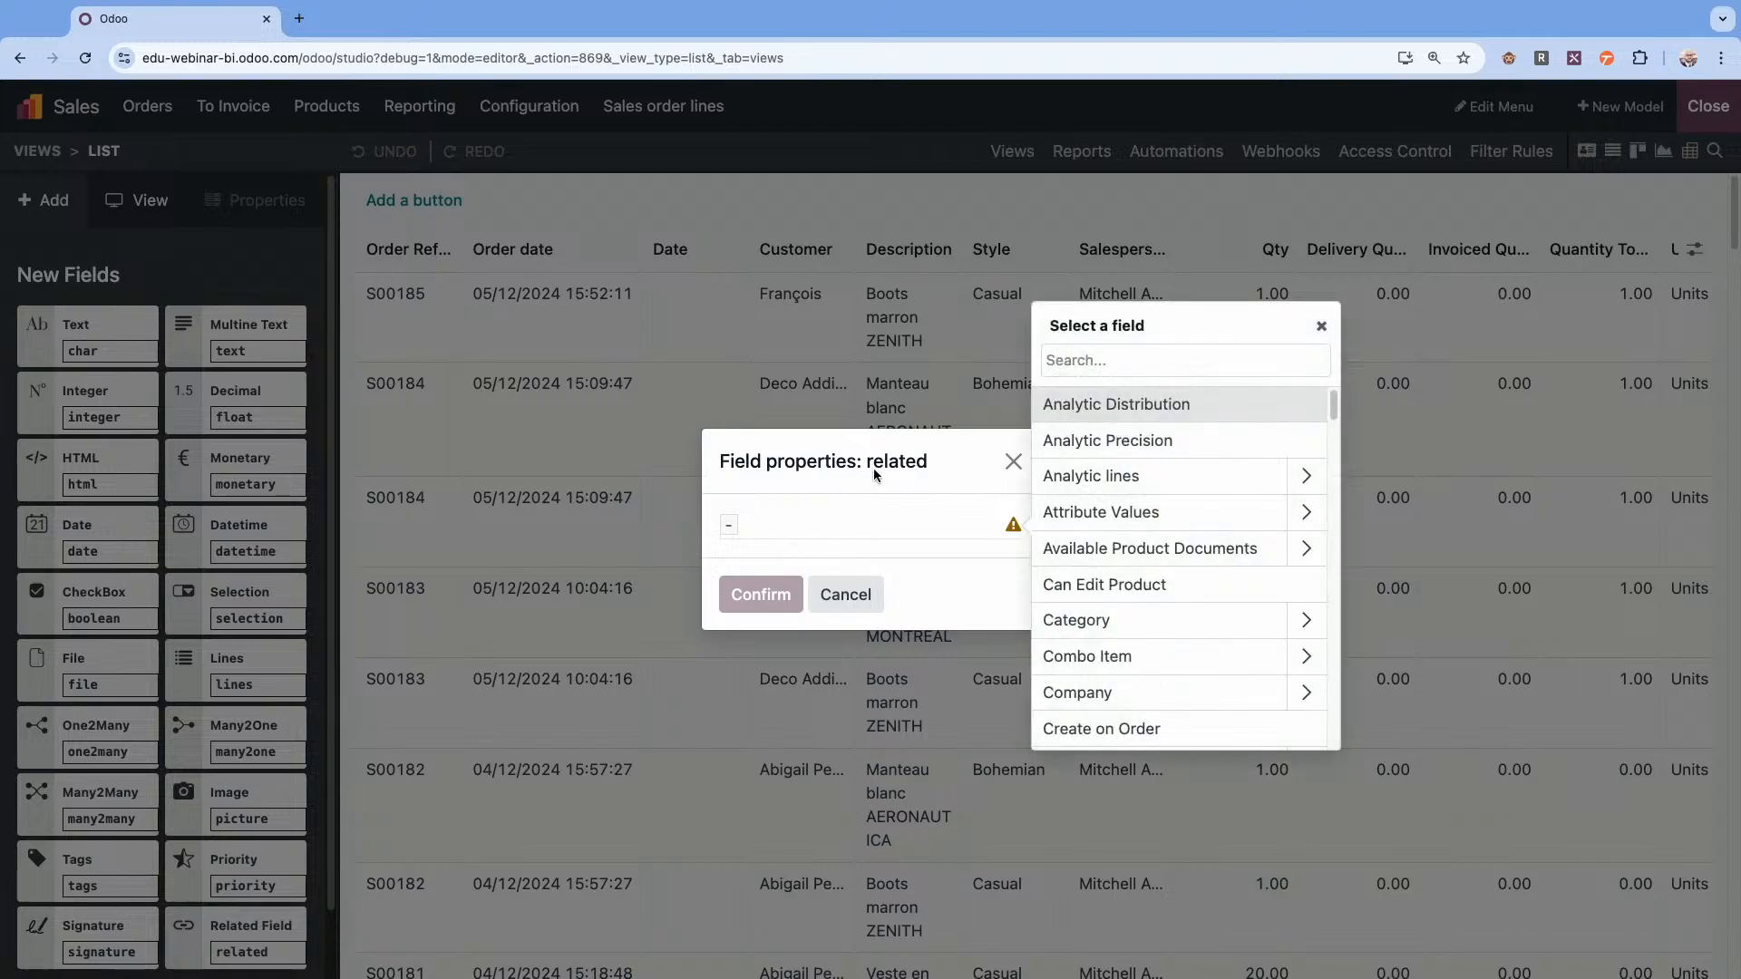
{"action": "type", "text": "prod"}
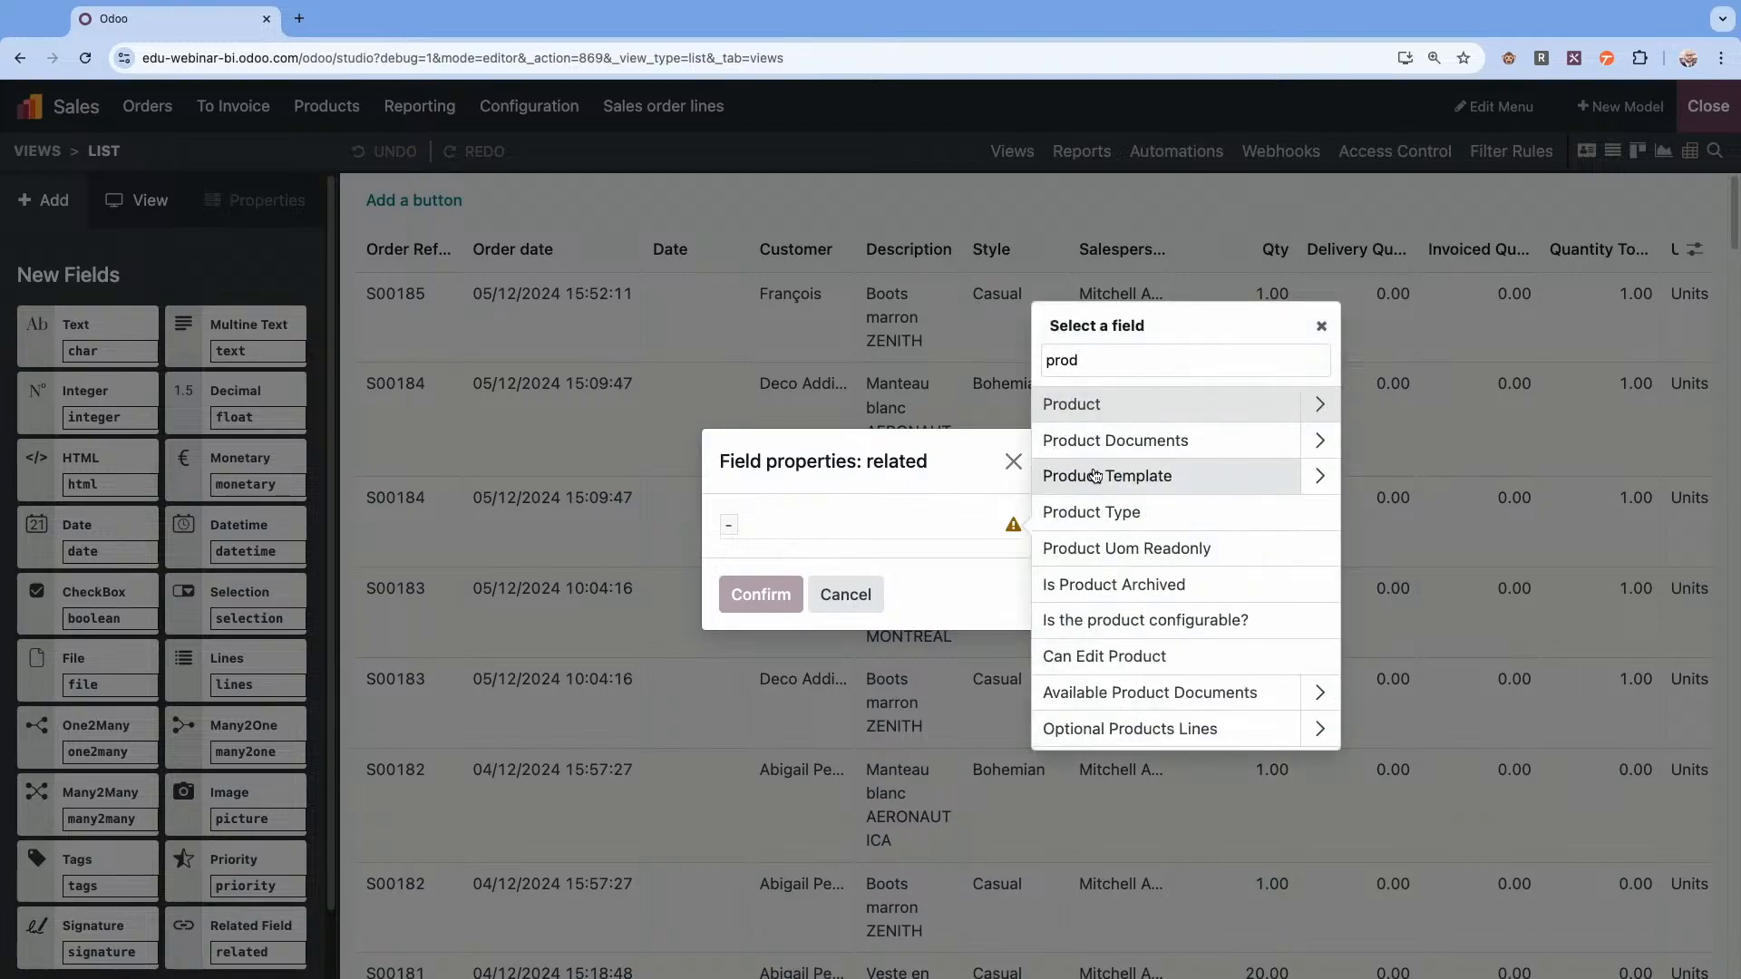
{"action": "left_click", "coordinate": [1319, 406]}
{"action": "type", "text": "in"}
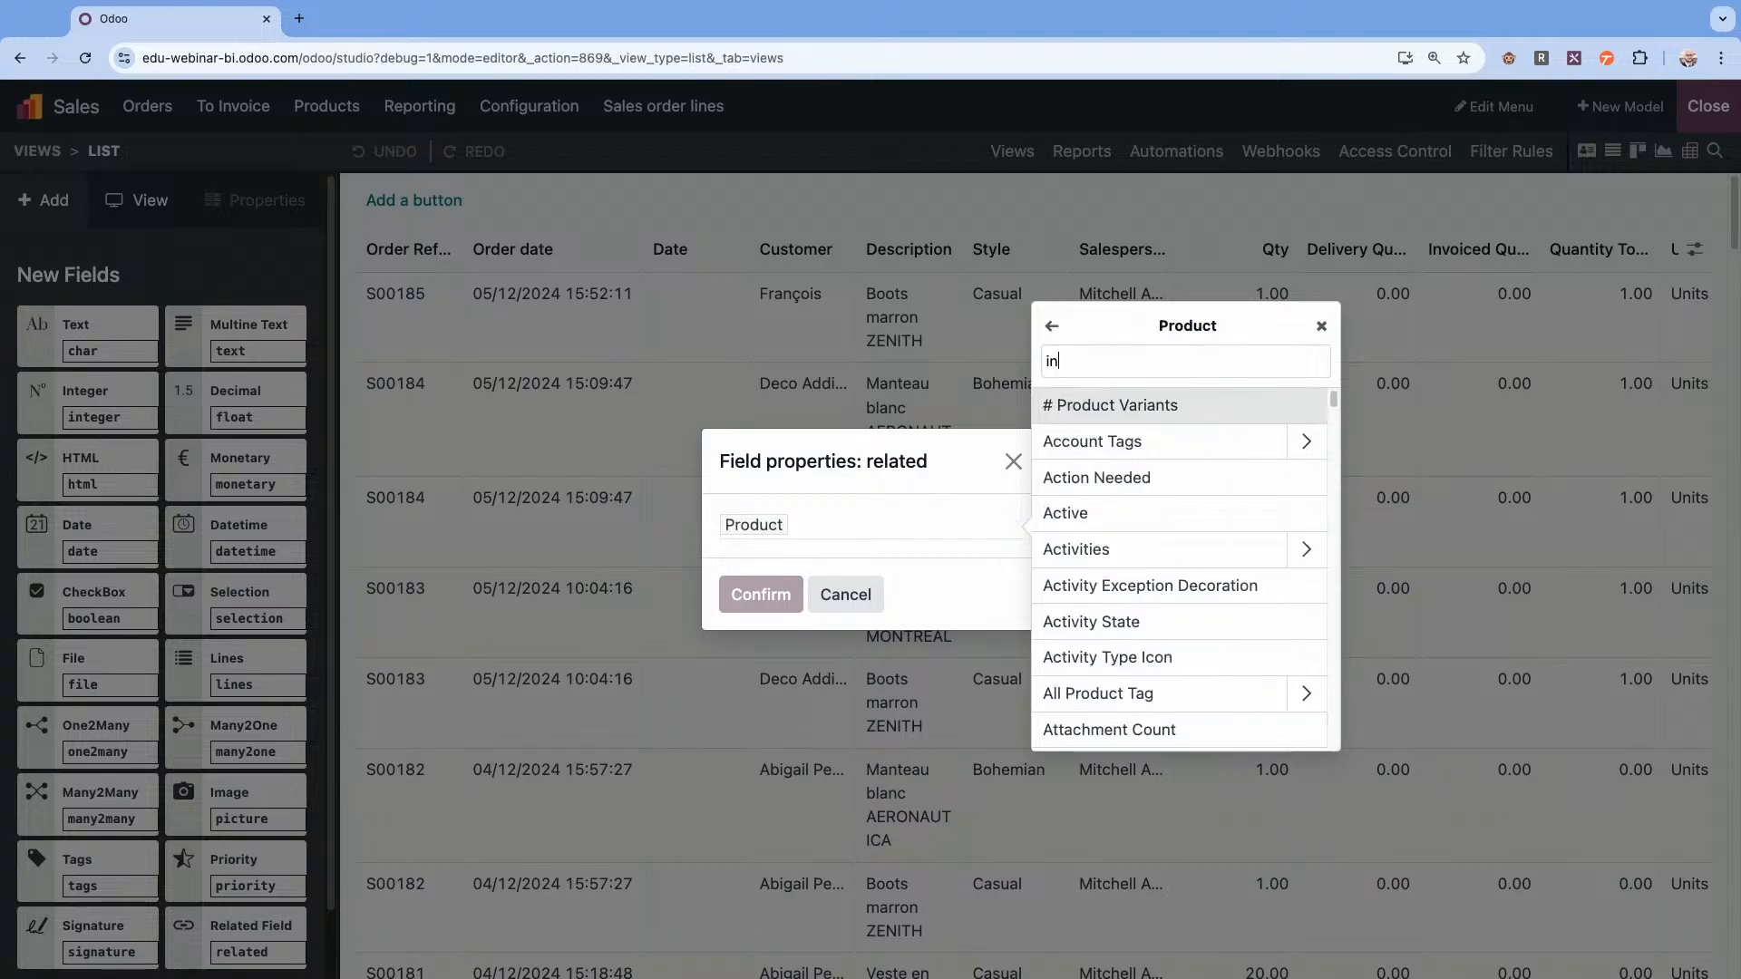
{"action": "type", "text": "ter"}
{"action": "left_click", "coordinate": [1117, 405]}
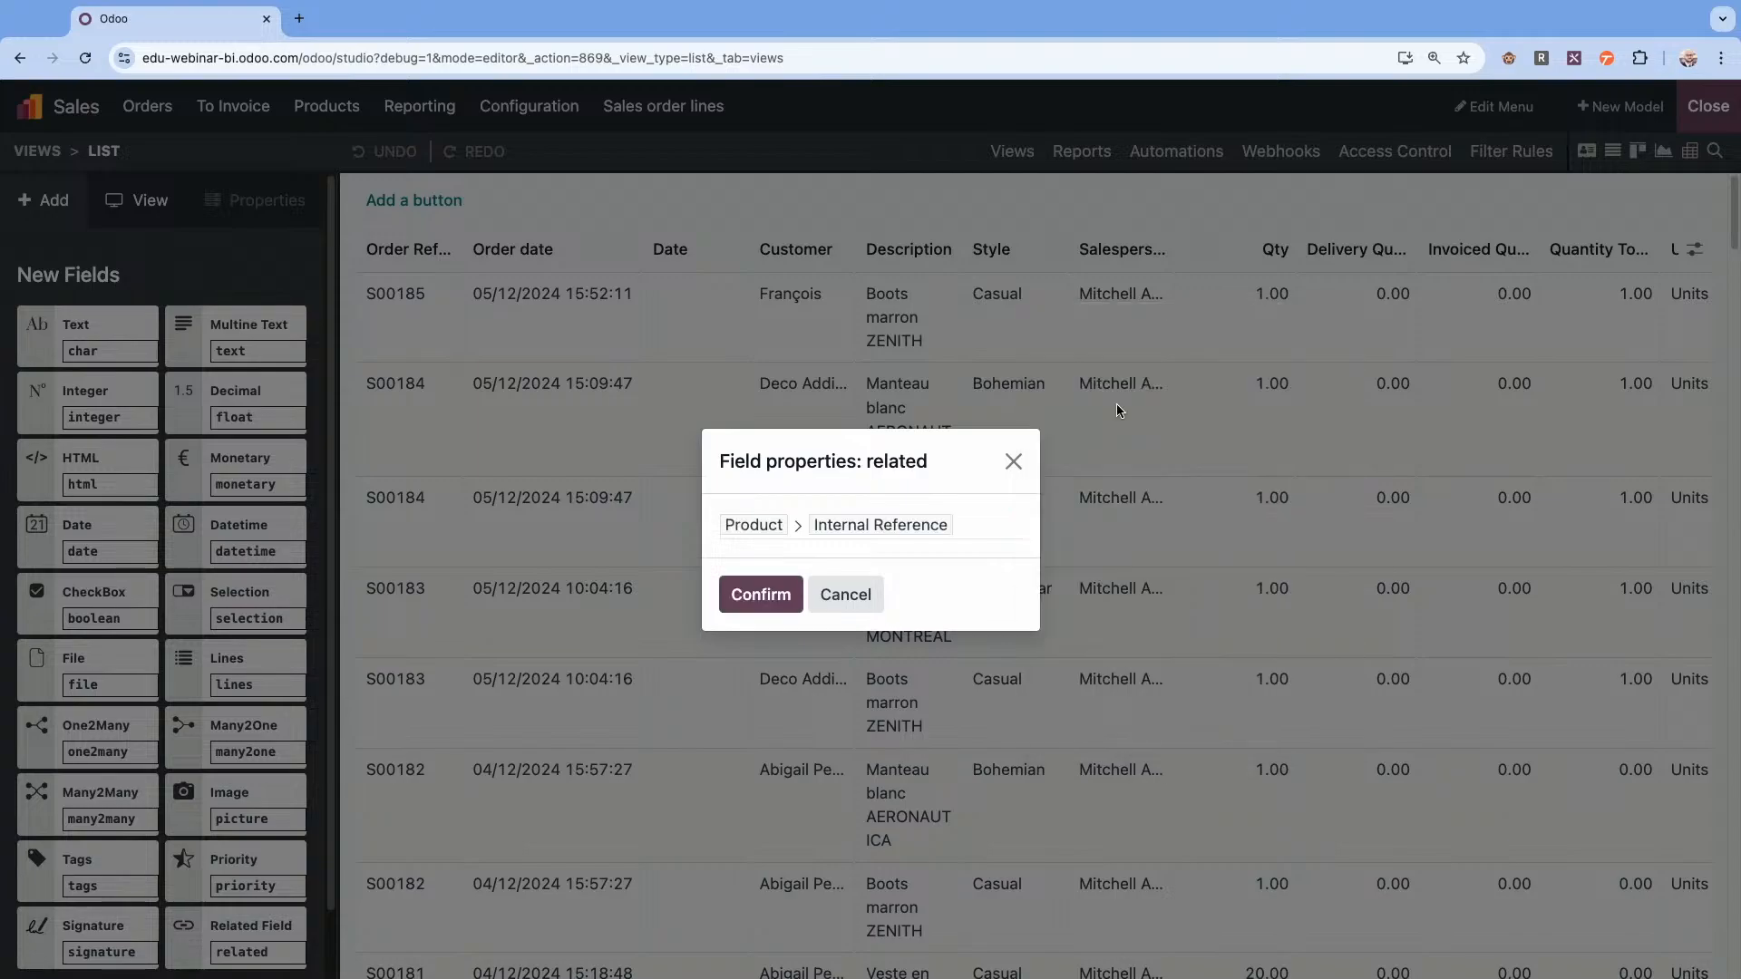
{"action": "left_click", "coordinate": [771, 596]}
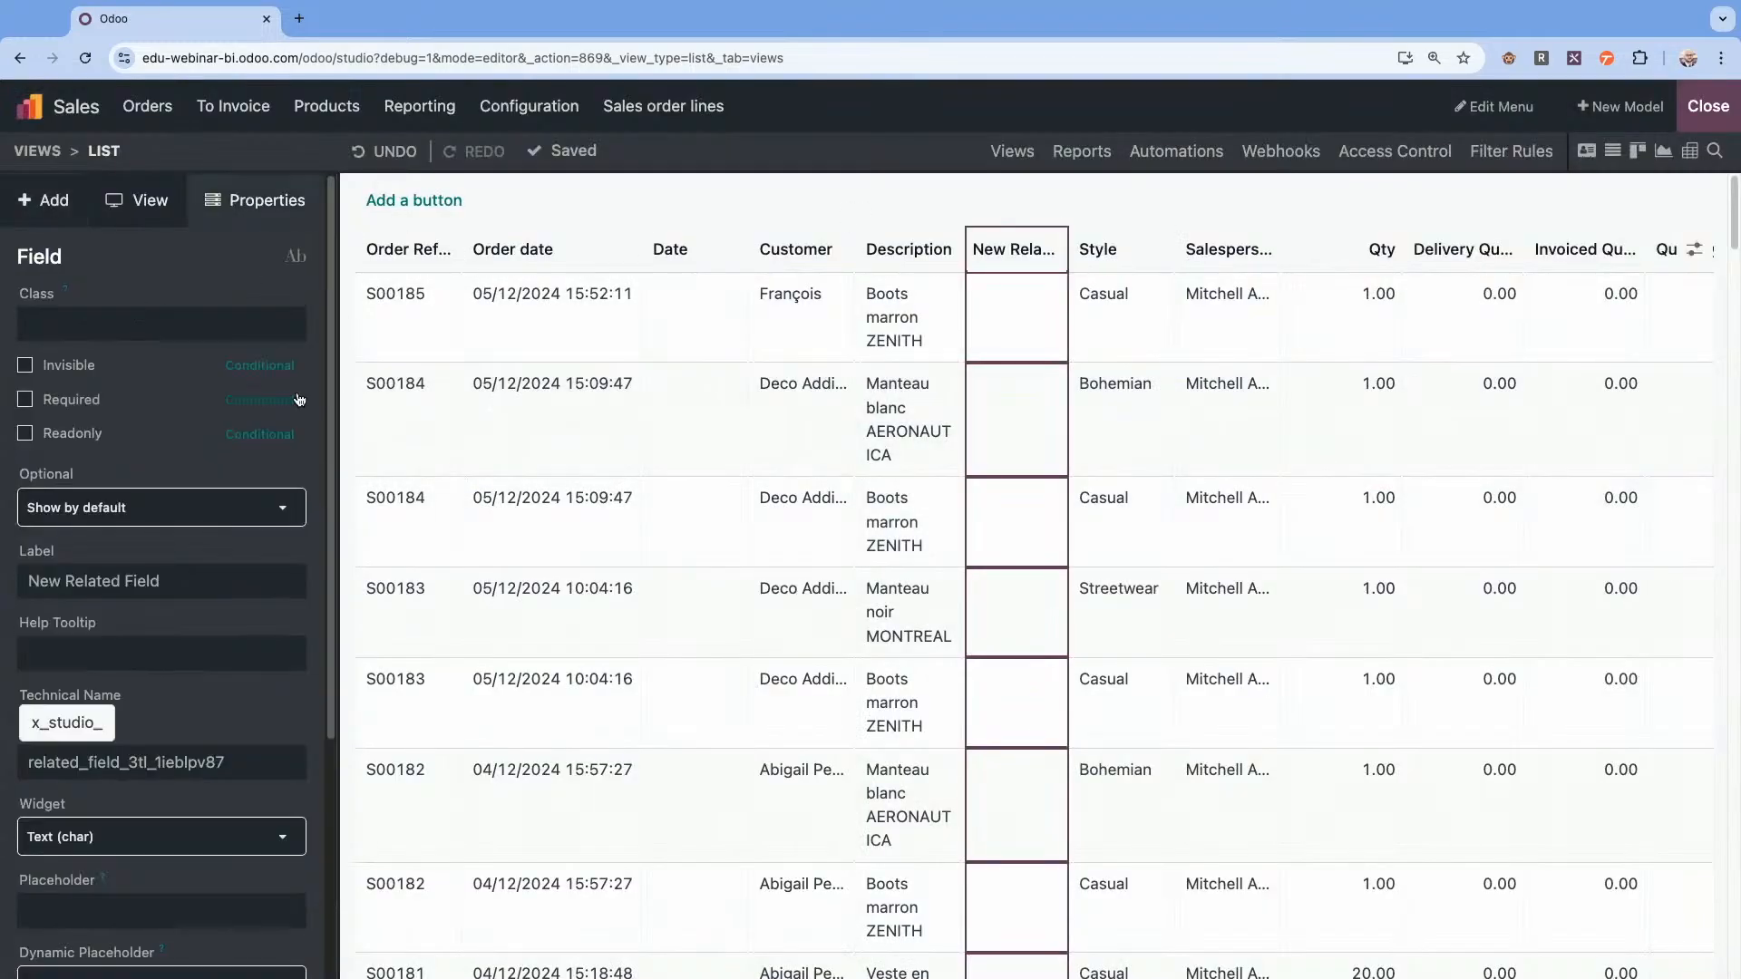
Label the new related field "Reference" and close Studio to return to the sales order lines.
{"action": "double_click", "coordinate": [179, 581]}
{"action": "triple_click", "coordinate": [180, 581]}
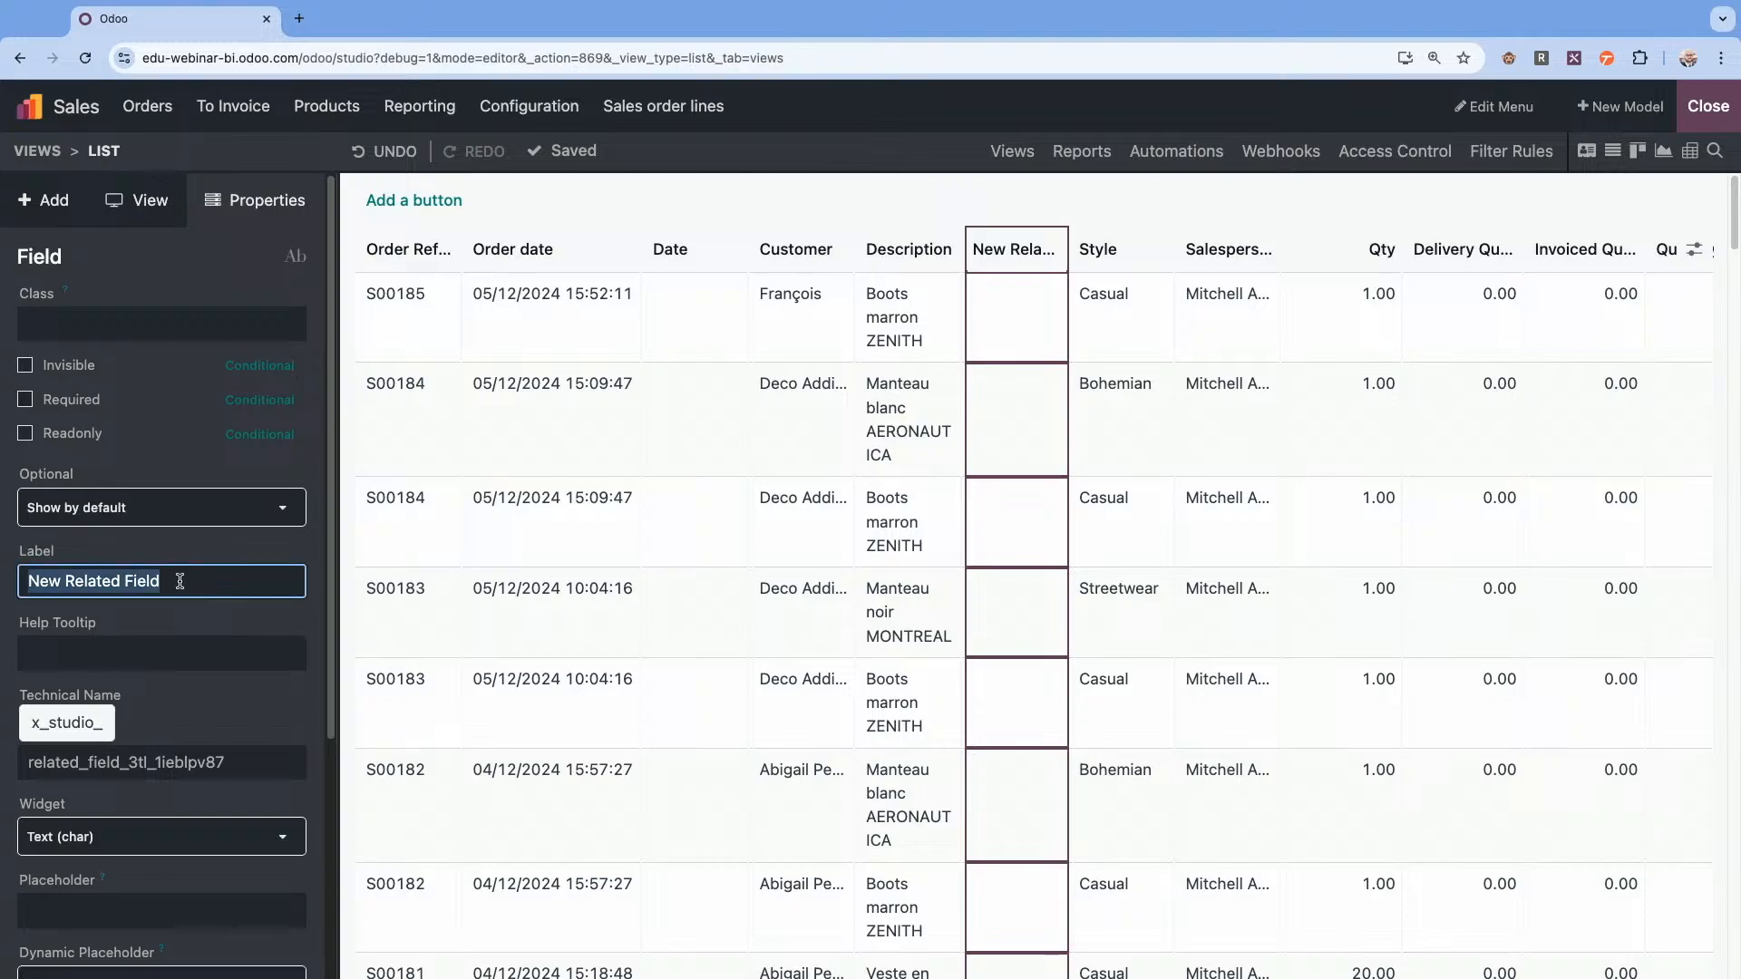
{"action": "type", "text": "Reference"}
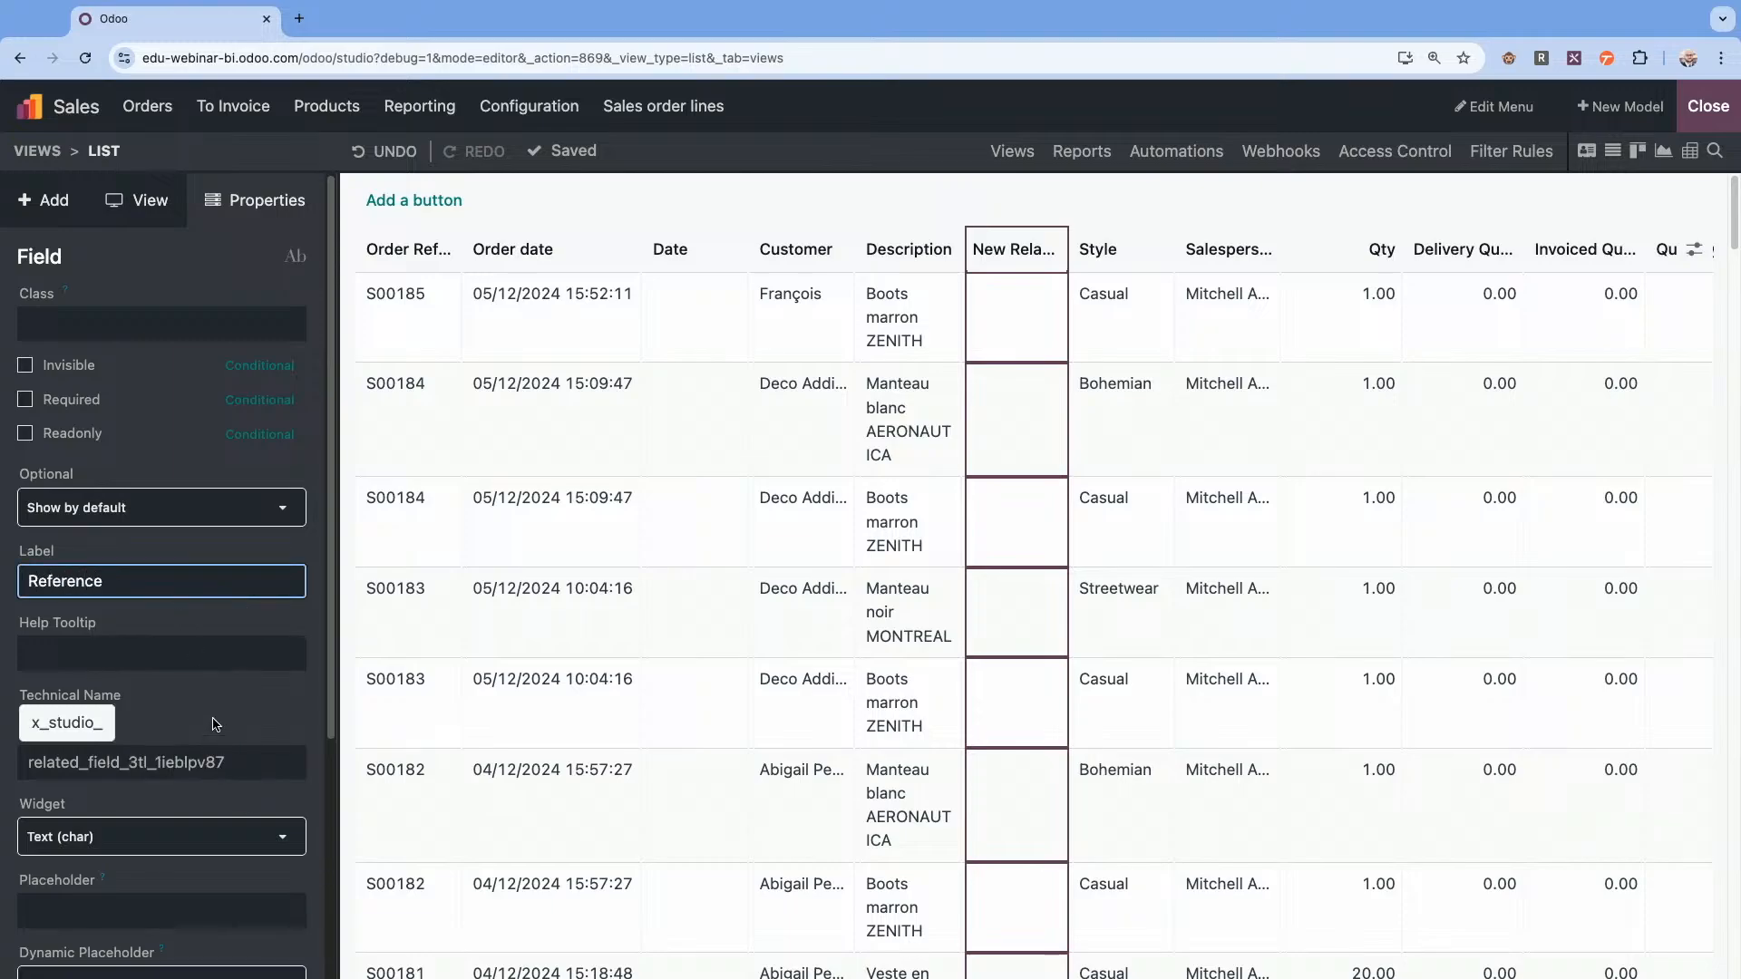
{"action": "left_click", "coordinate": [216, 724]}
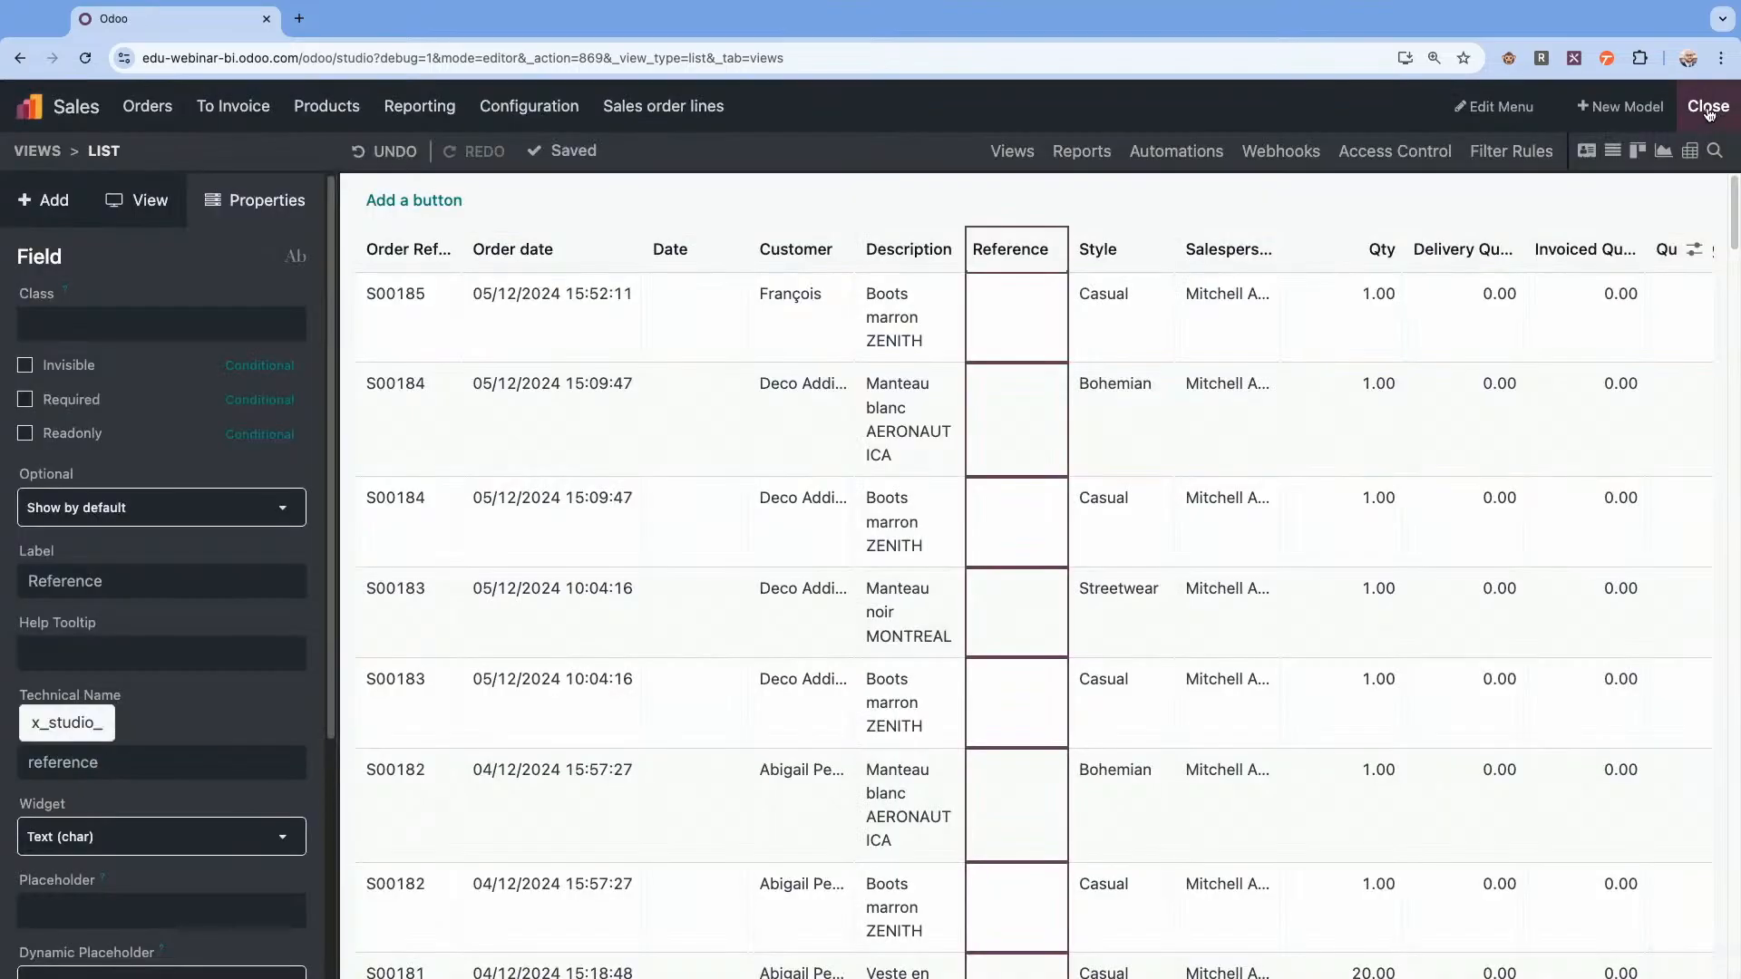
{"action": "left_click", "coordinate": [1709, 111]}
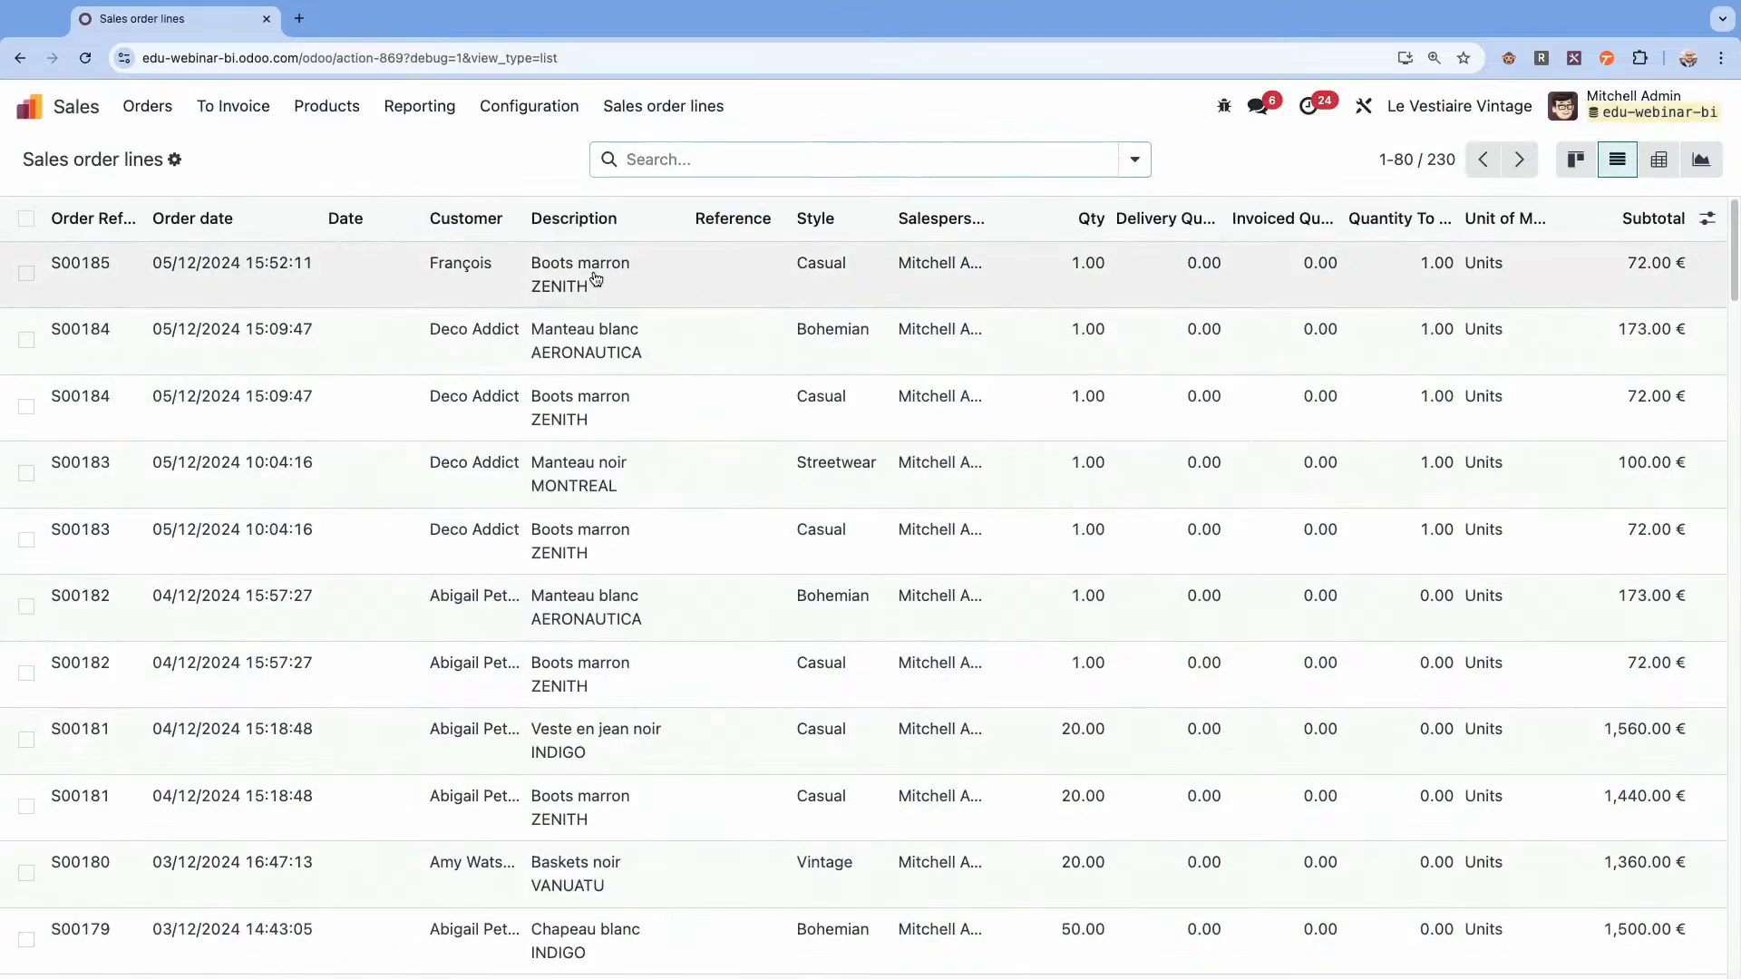
Open the Boots brown ZENITH product from the S00185 order line, enter a sample first name as its Reference, and save the product.
{"action": "left_click", "coordinate": [593, 168]}
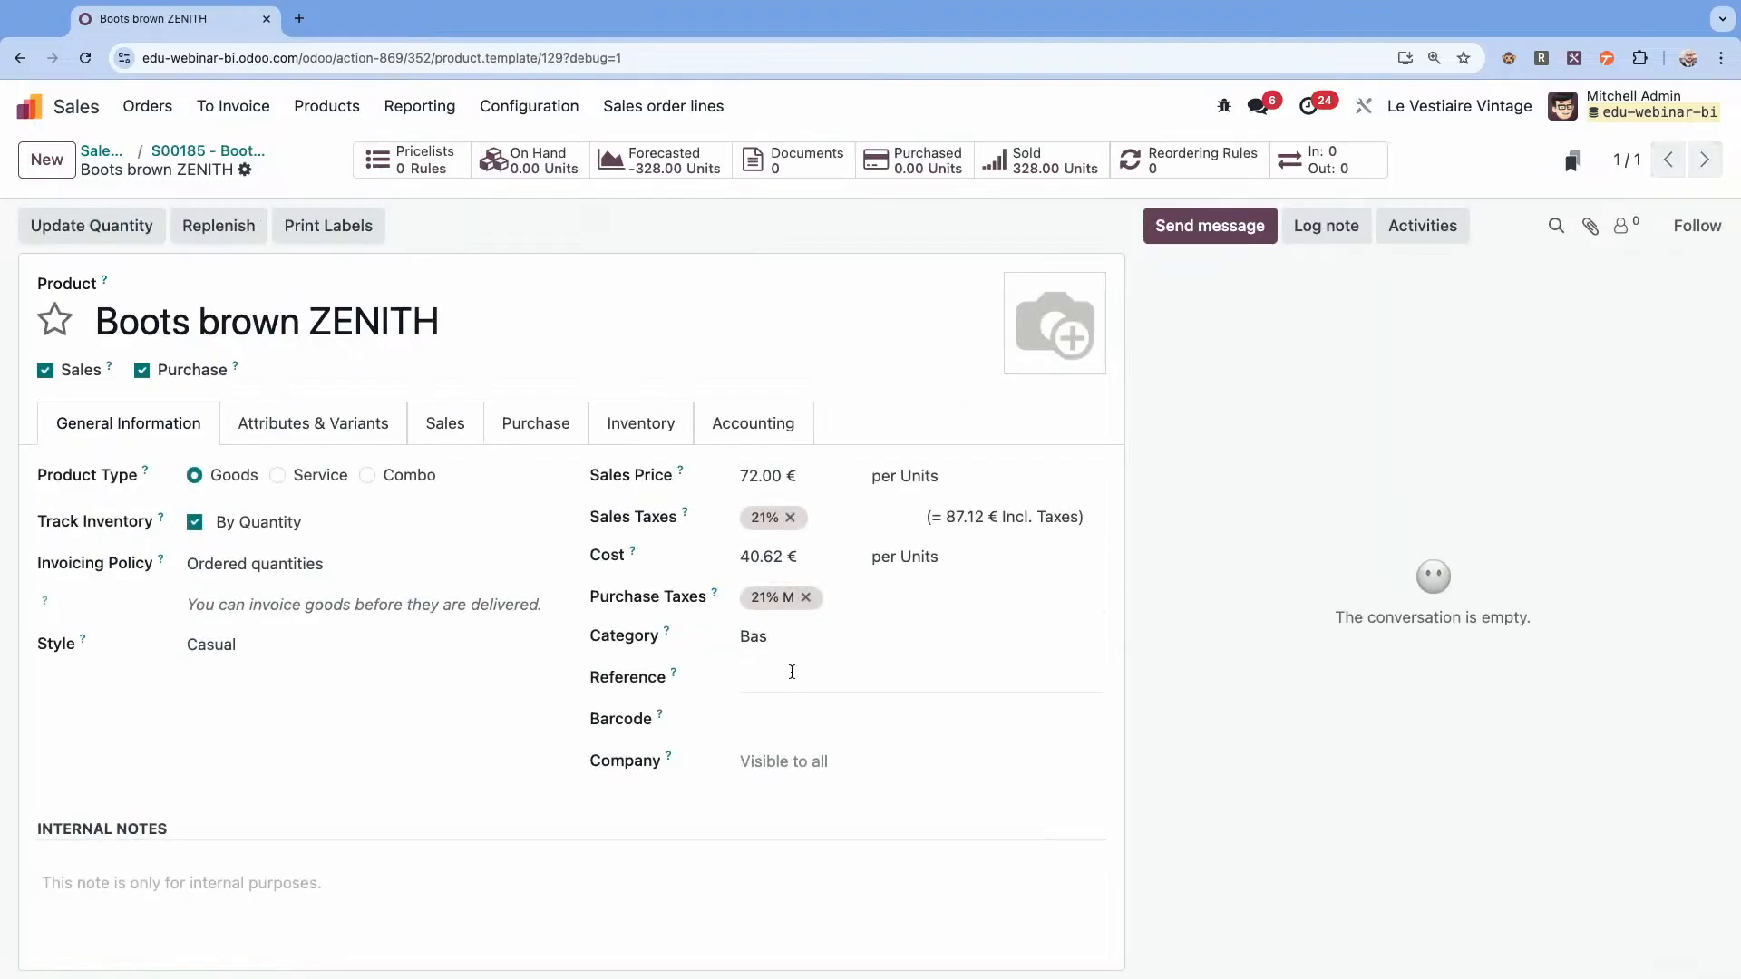
{"action": "left_click", "coordinate": [789, 675]}
{"action": "type", "text": "richard"}
{"action": "left_click", "coordinate": [305, 727]}
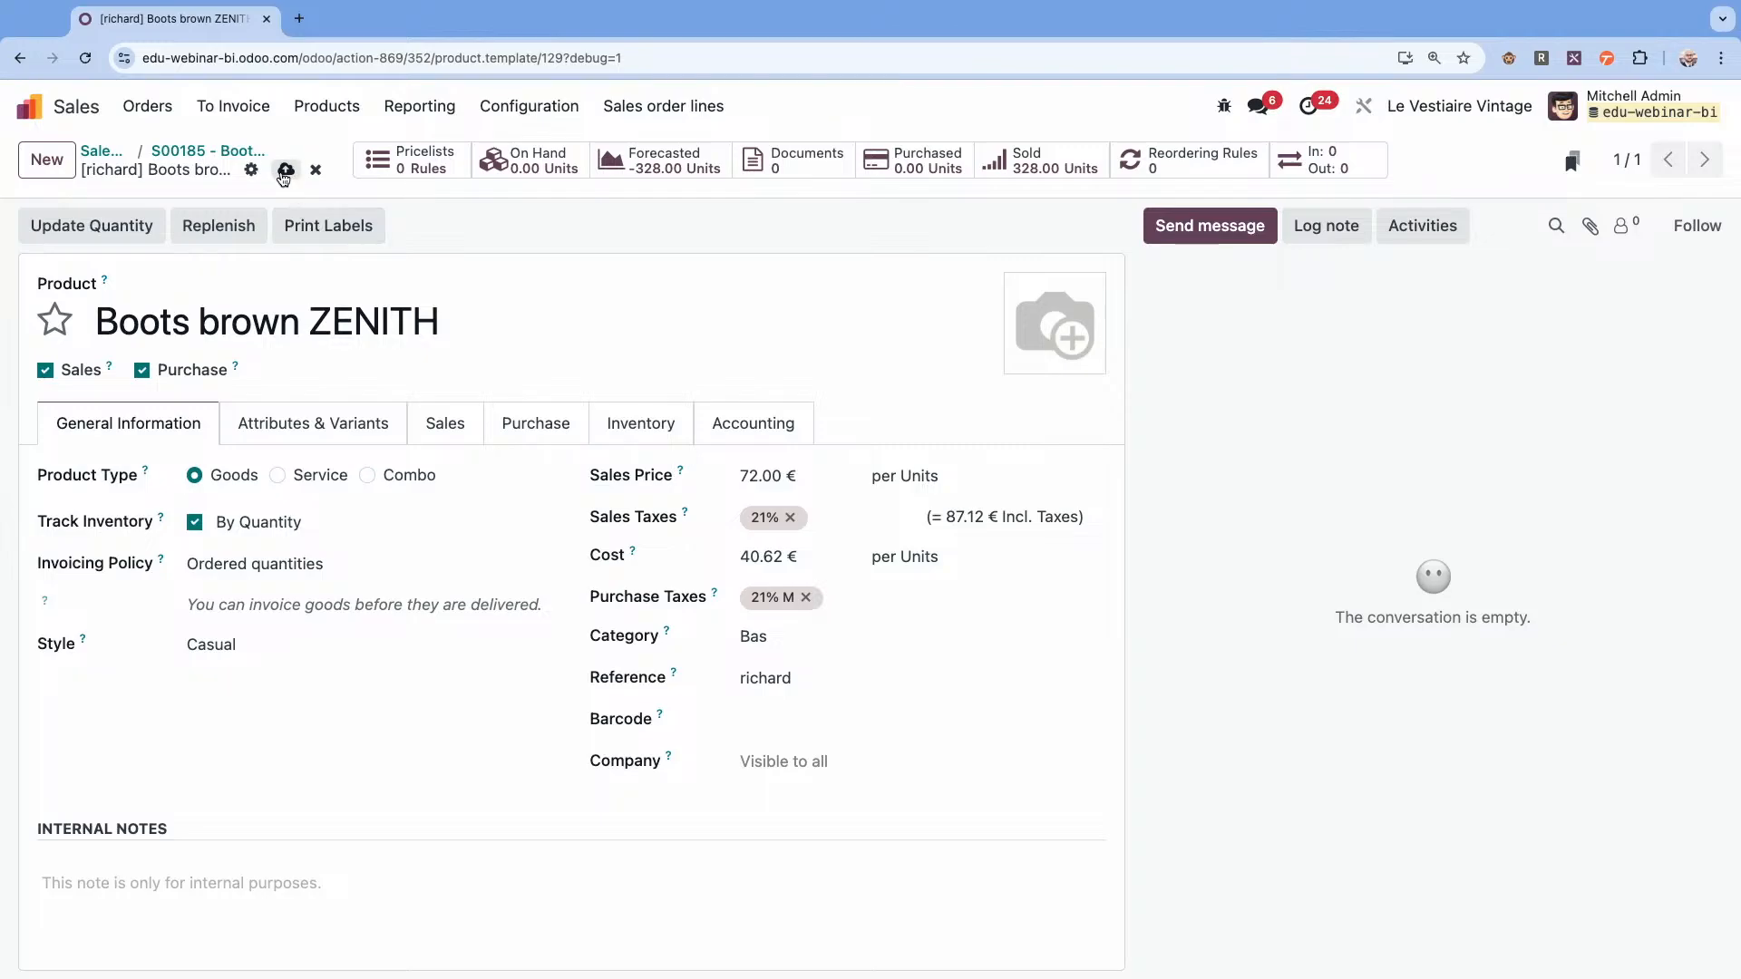
{"action": "left_click", "coordinate": [283, 171]}
Return to the sales order lines list to check the Reference column, and switch to the YouTube live chat window for audience questions.
{"action": "left_click", "coordinate": [200, 151]}
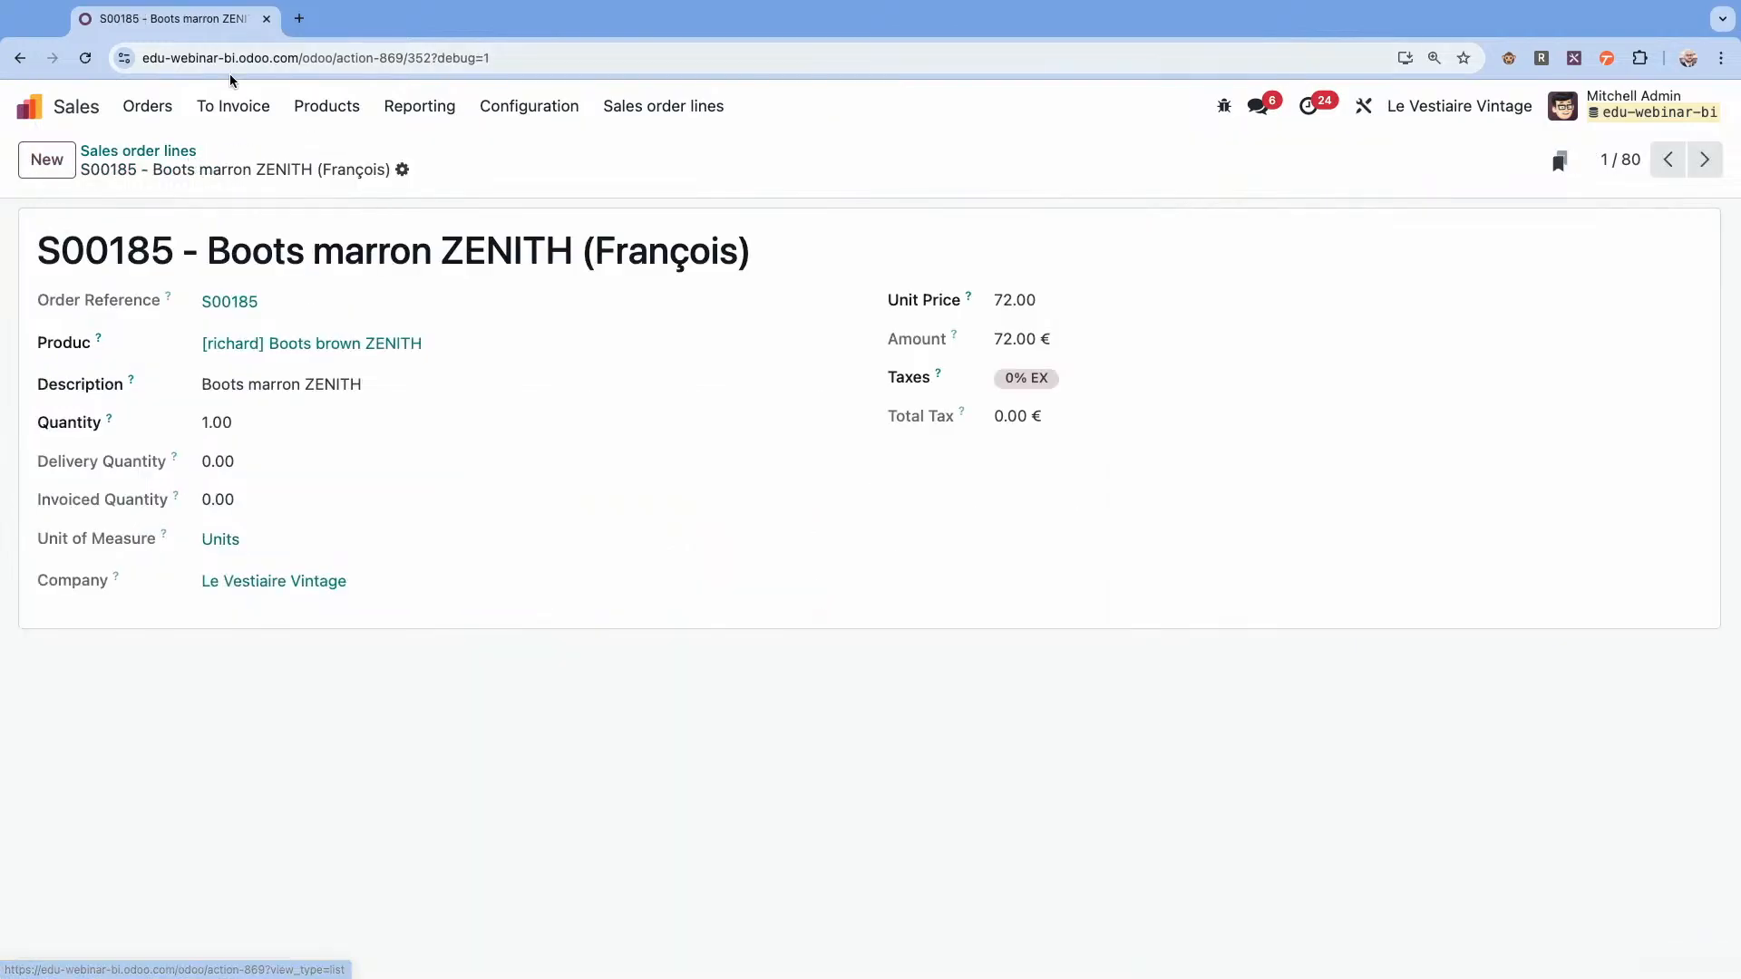
{"action": "left_click", "coordinate": [193, 154]}
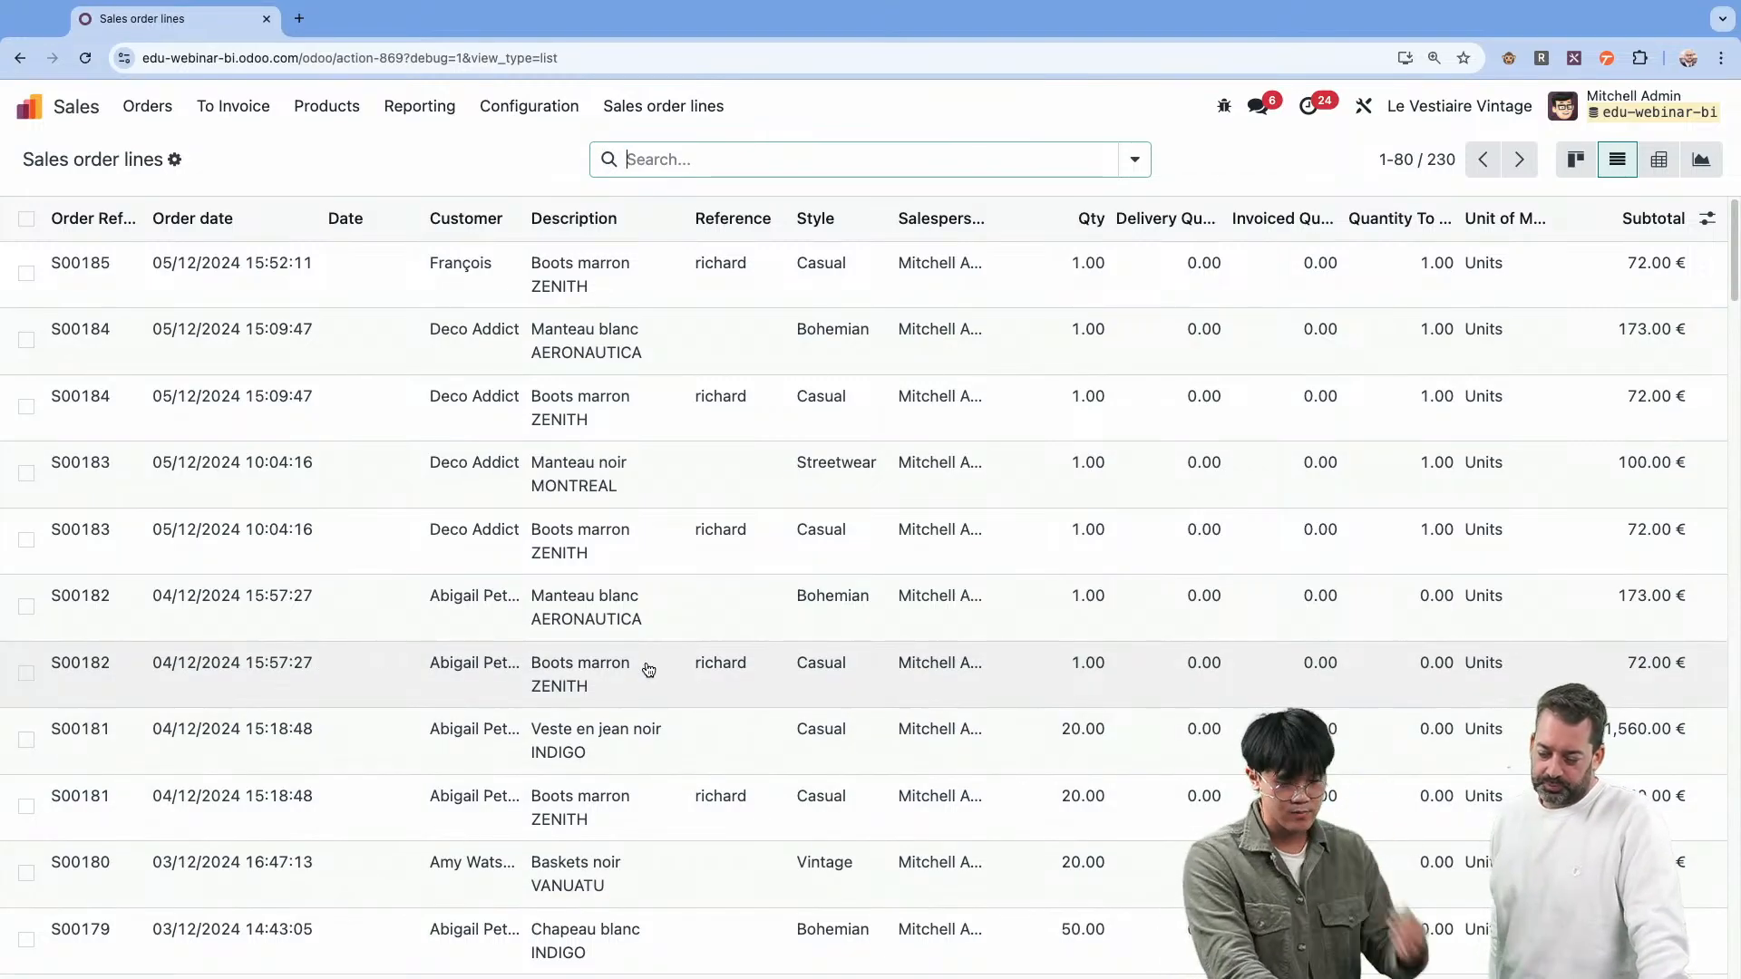
{"action": "key", "text": "ctrl+Right"}
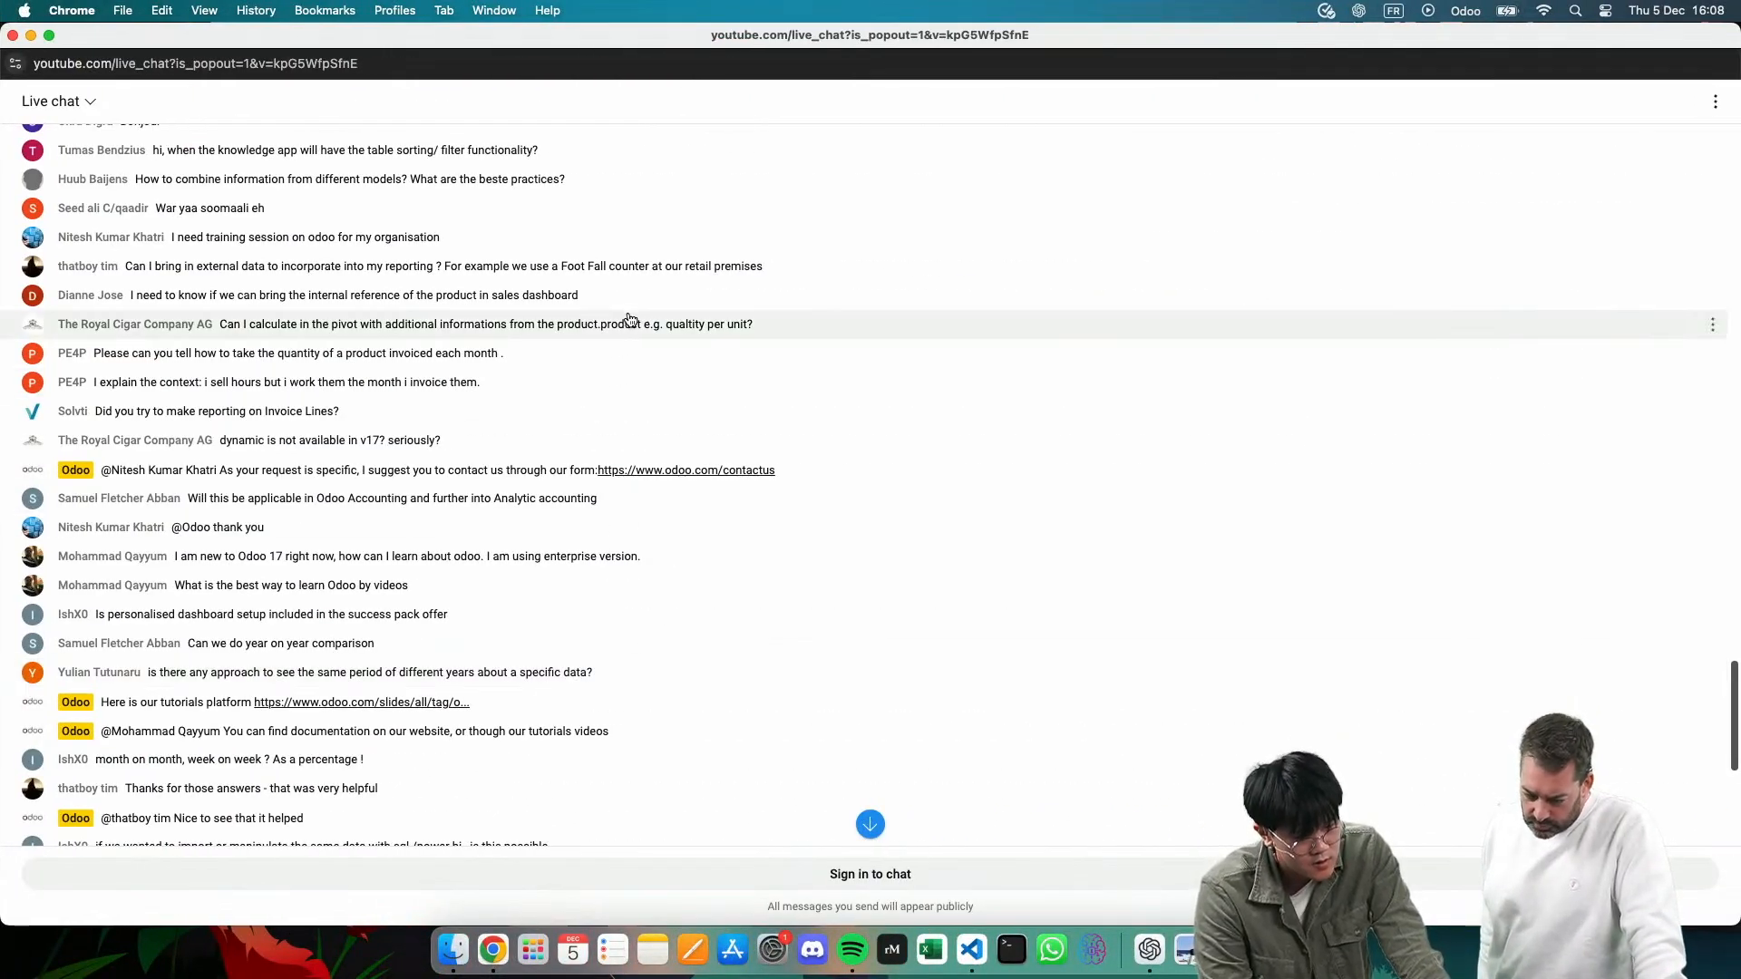